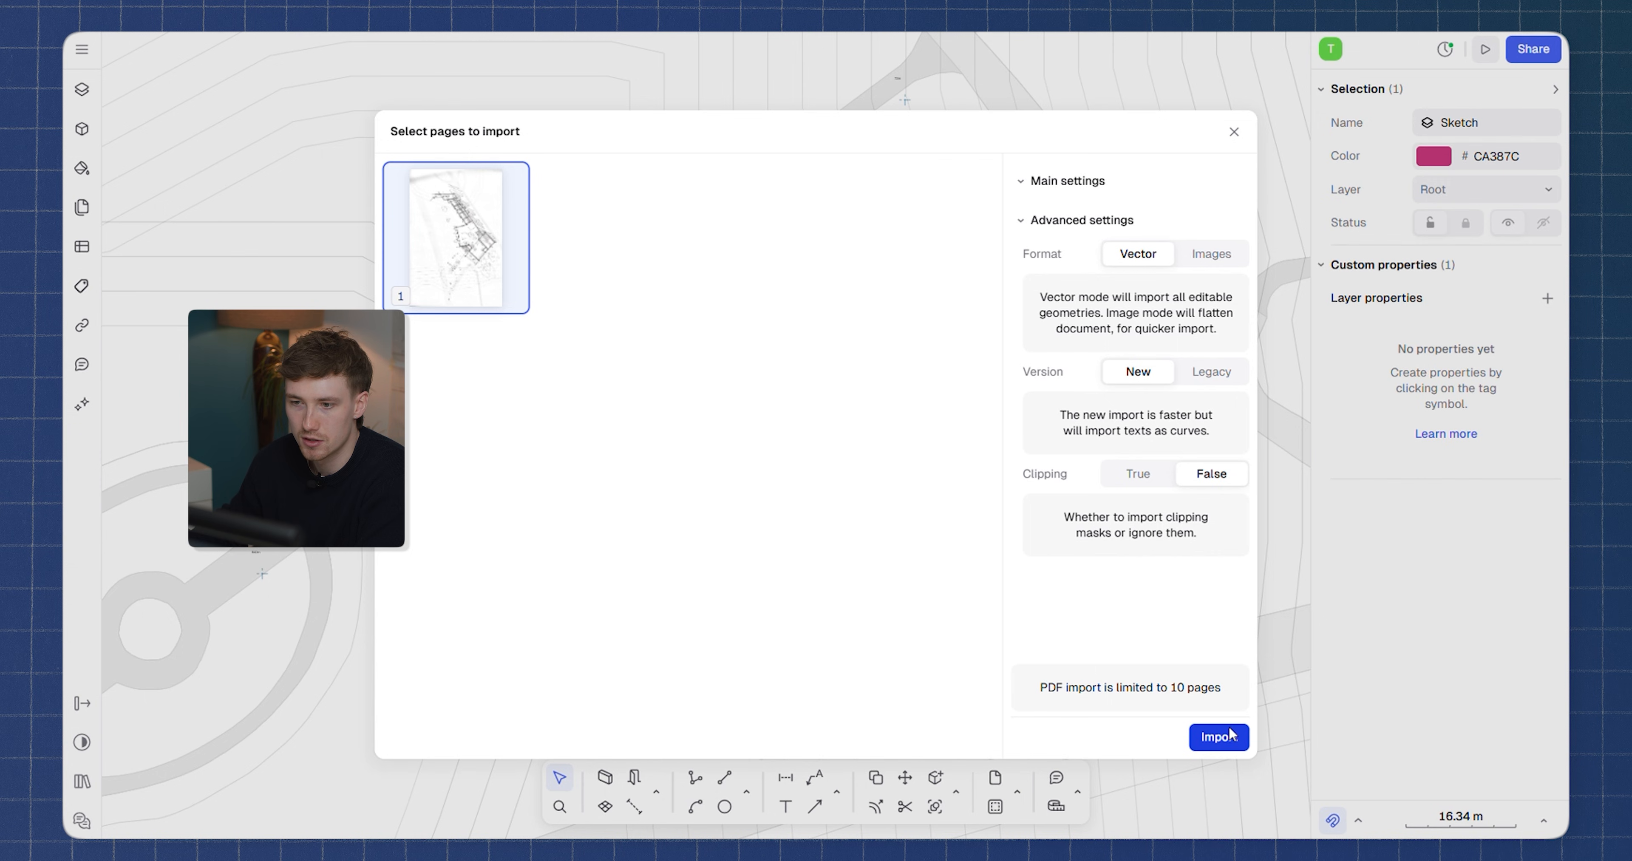
Import the sketch PDF page in Images format, sizing it by the plan's scale ratio in meters
{"action": "left_click", "coordinate": [1210, 261]}
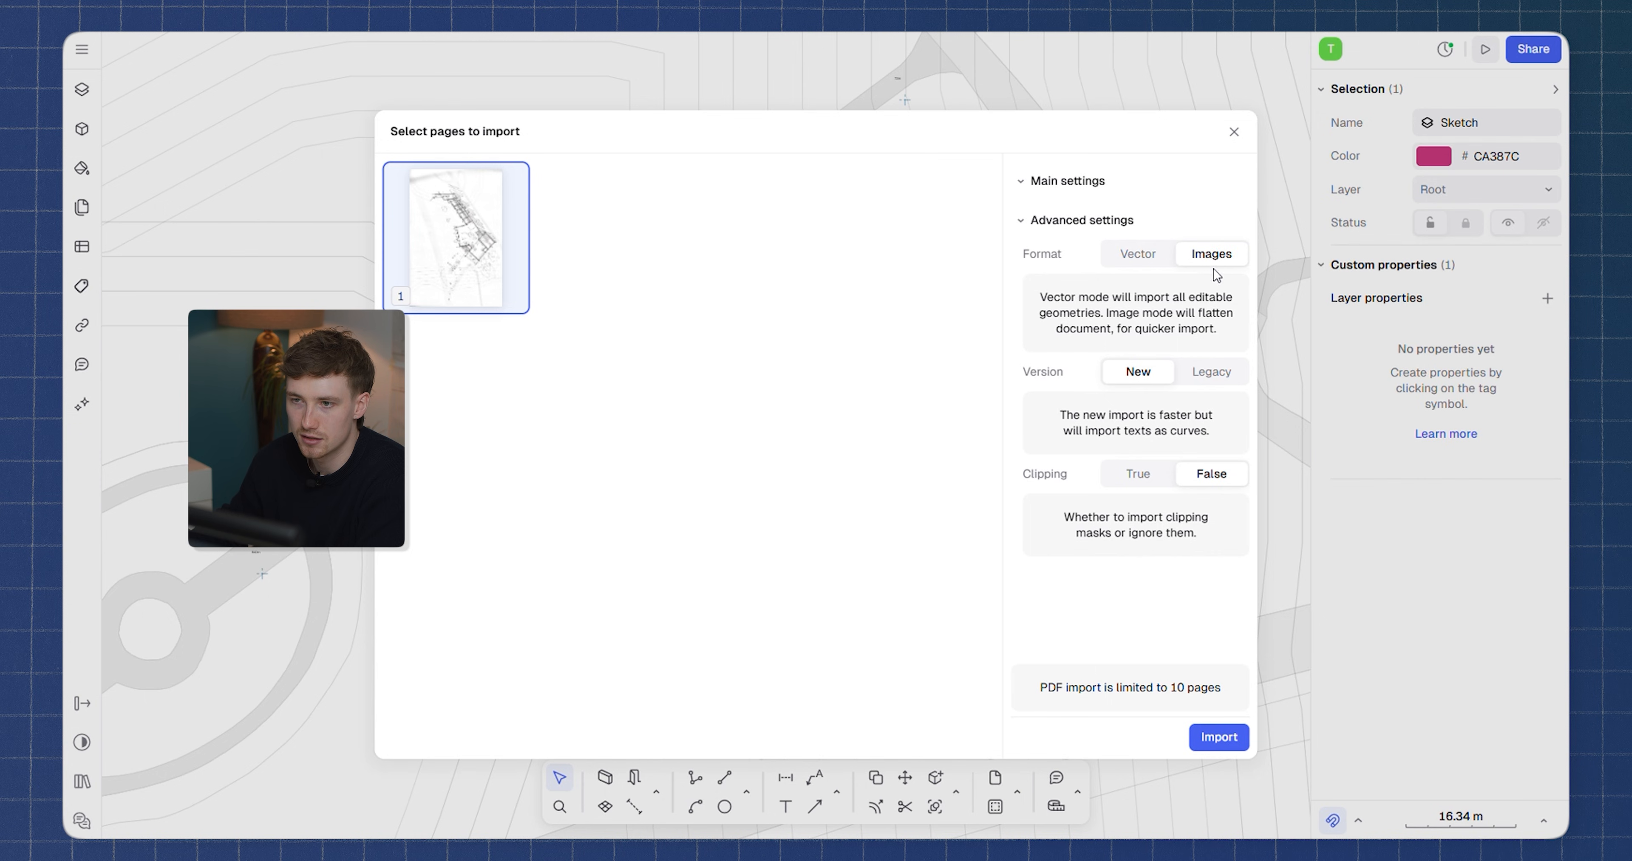
{"action": "left_click", "coordinate": [1219, 738]}
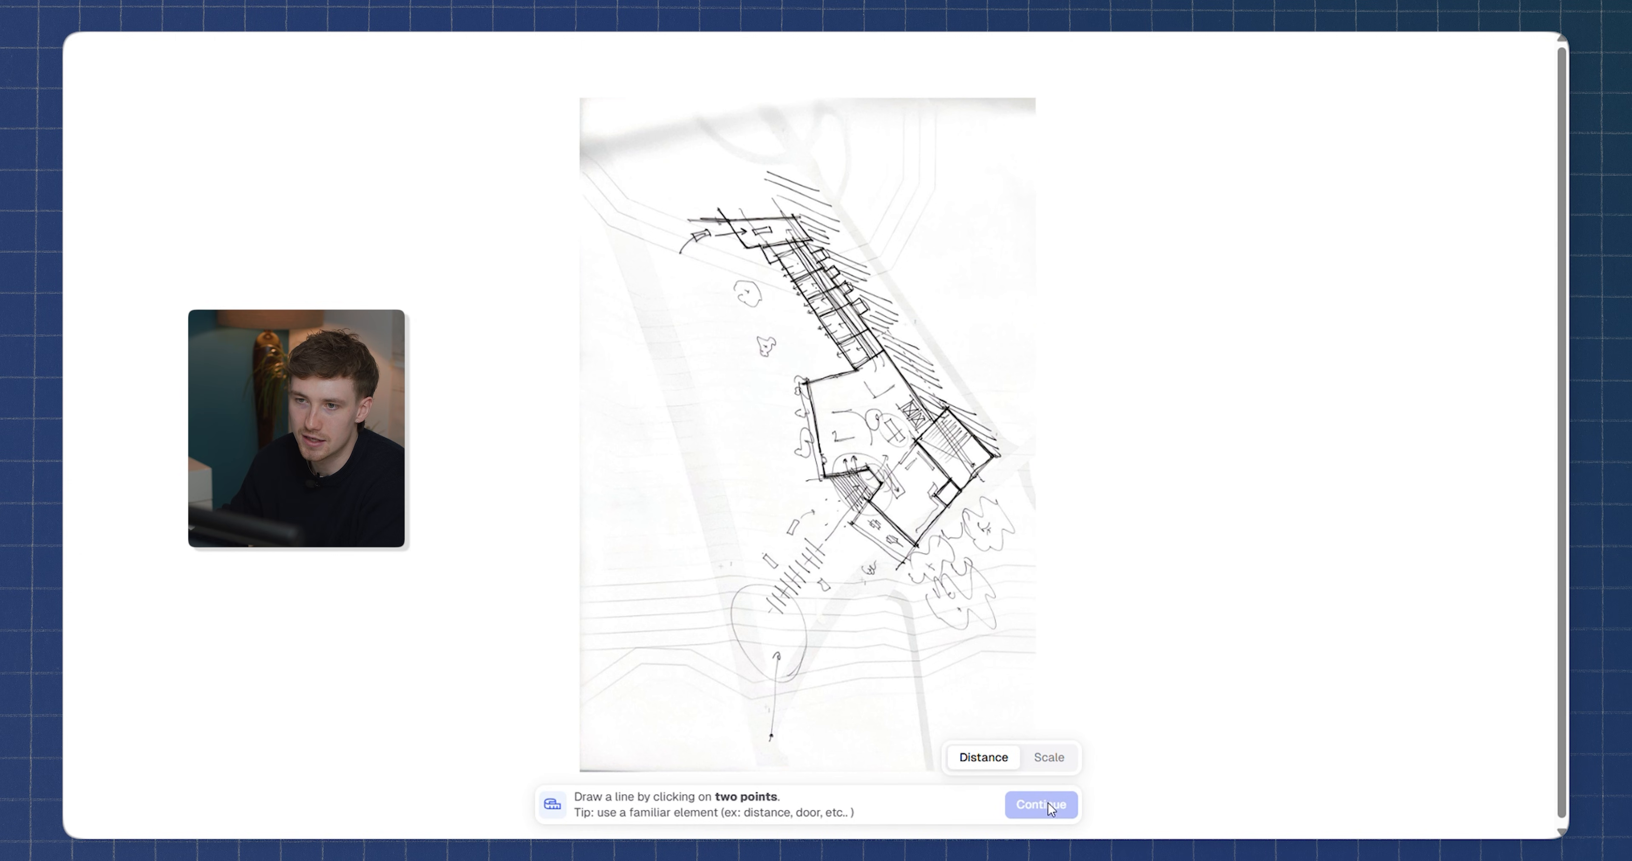
{"action": "left_click", "coordinate": [1052, 760]}
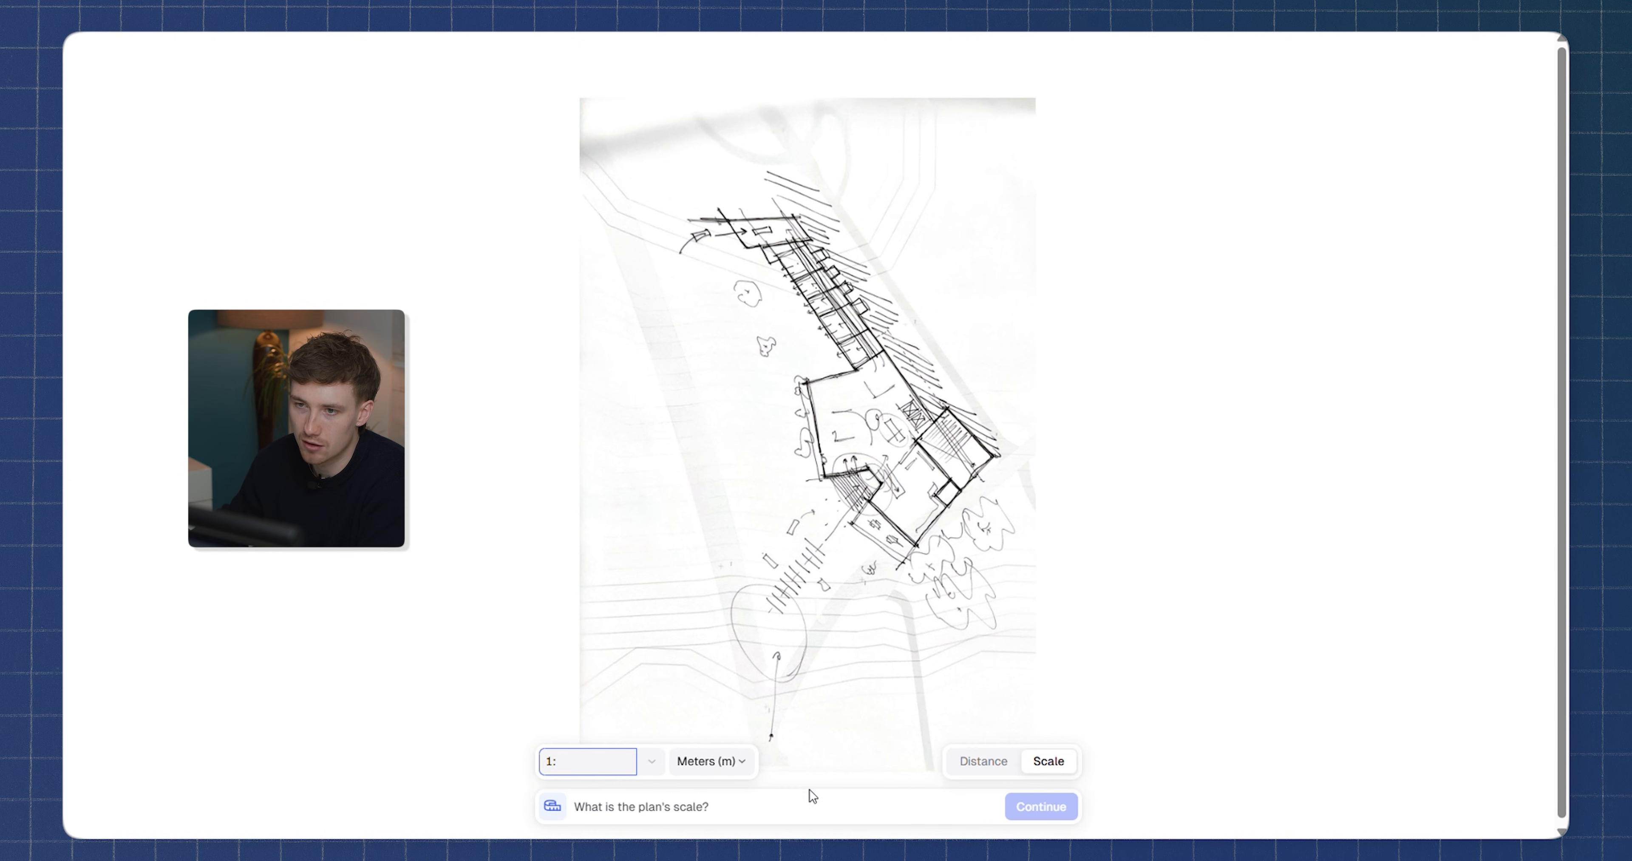
{"action": "type", "text": "1"}
{"action": "left_click", "coordinate": [1041, 807]}
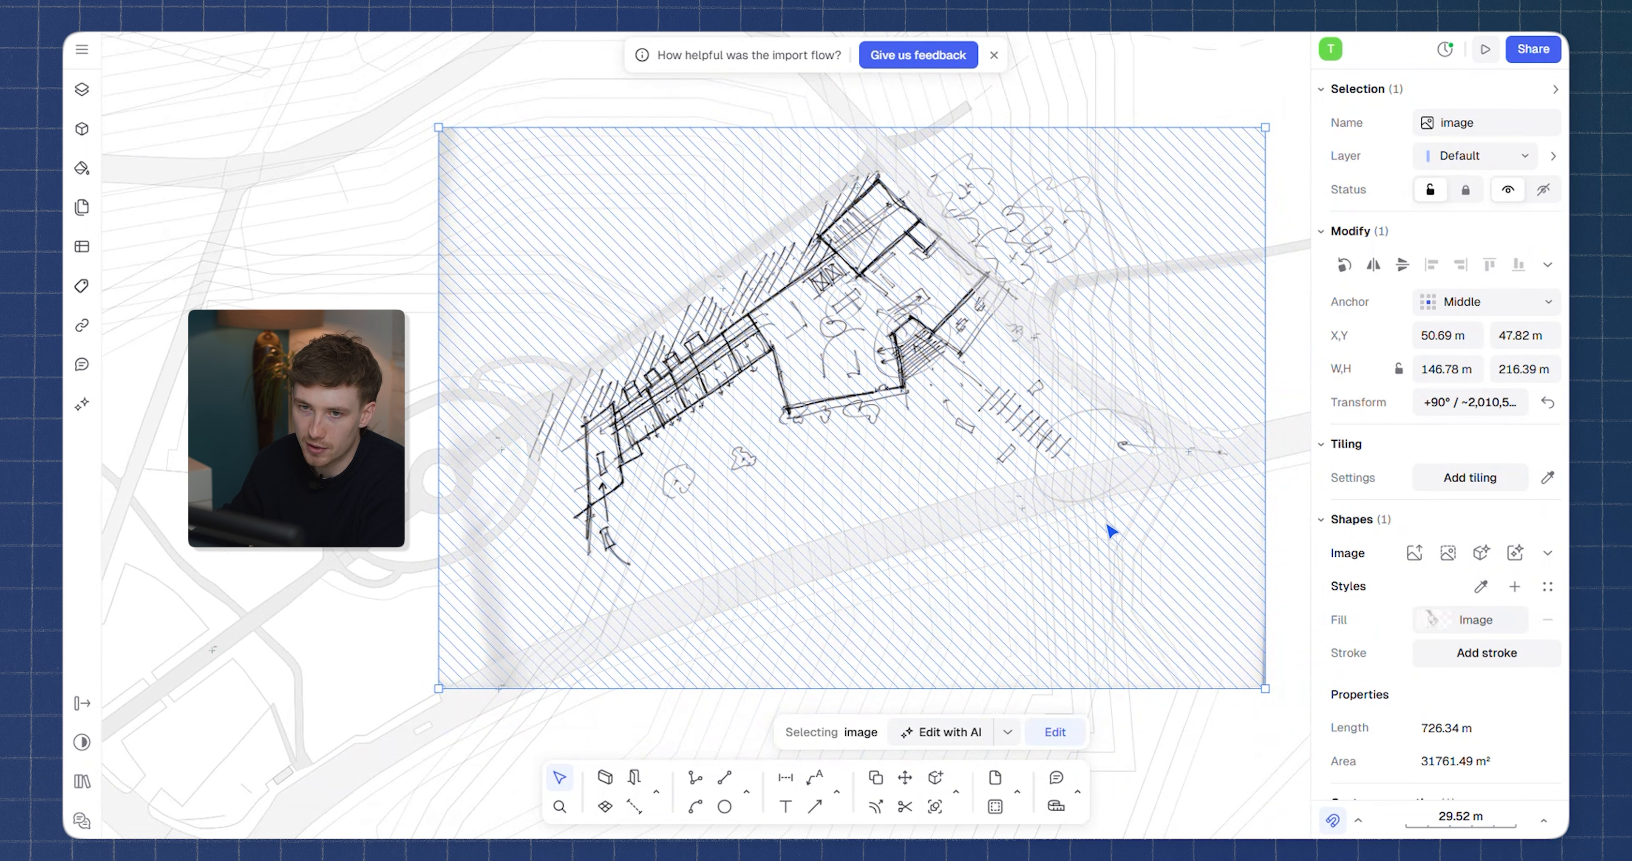
Examine the imported hand sketch over the site plan, from the overall site context to the building's rooms and entrance
{"action": "scroll", "coordinate": [987, 502], "scroll_direction": "left", "scroll_amount": 3}
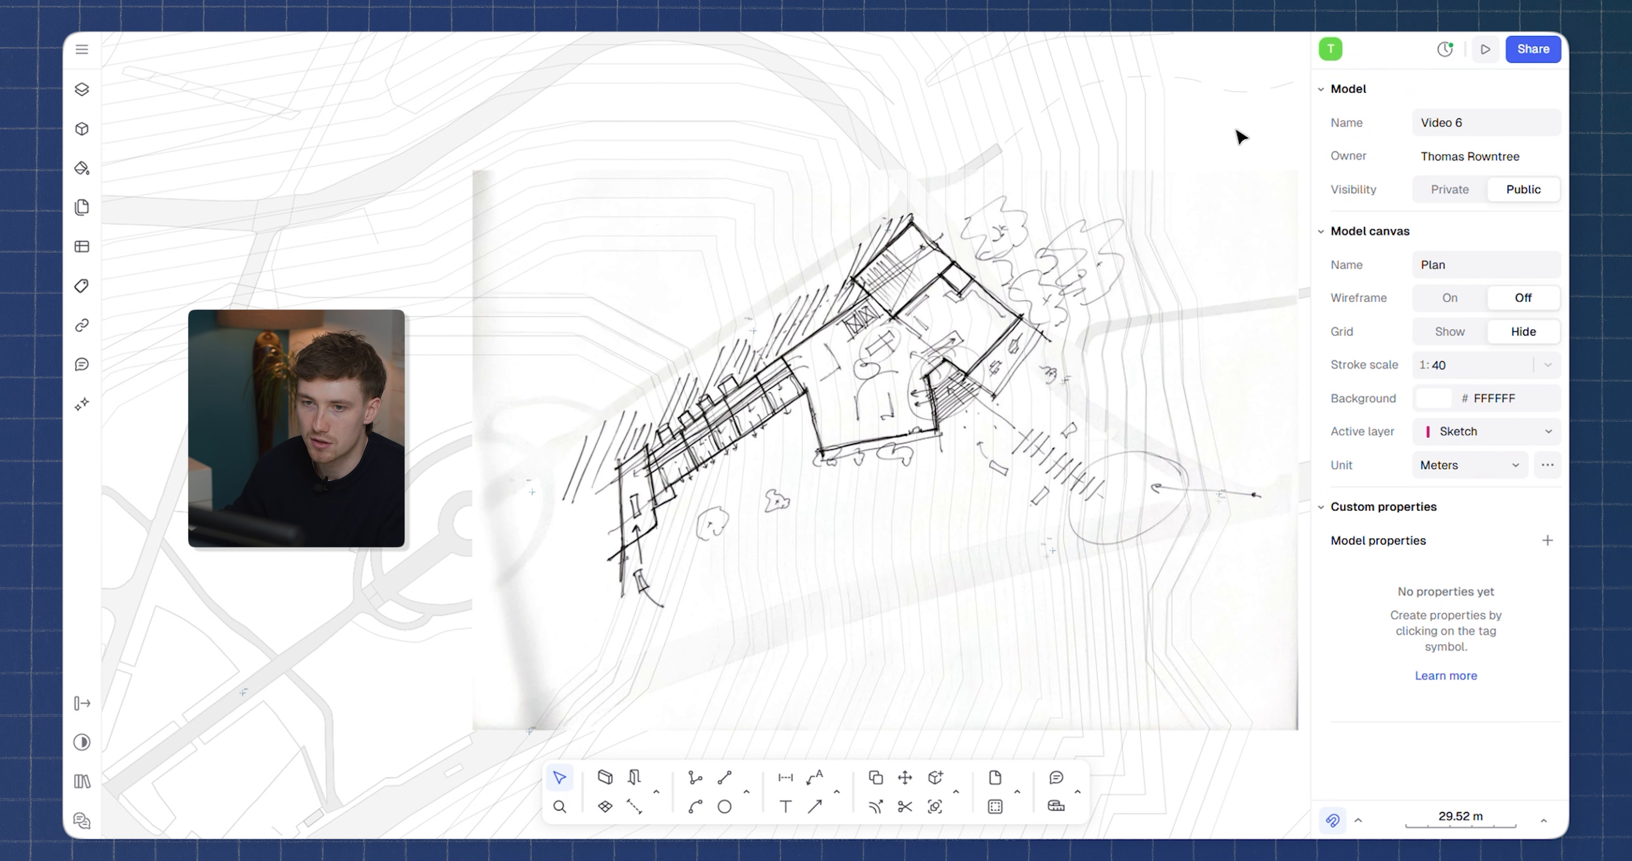
{"action": "scroll", "coordinate": [1178, 438], "scroll_direction": "up", "scroll_amount": 5}
{"action": "scroll", "coordinate": [1013, 456], "scroll_direction": "down", "scroll_amount": 5}
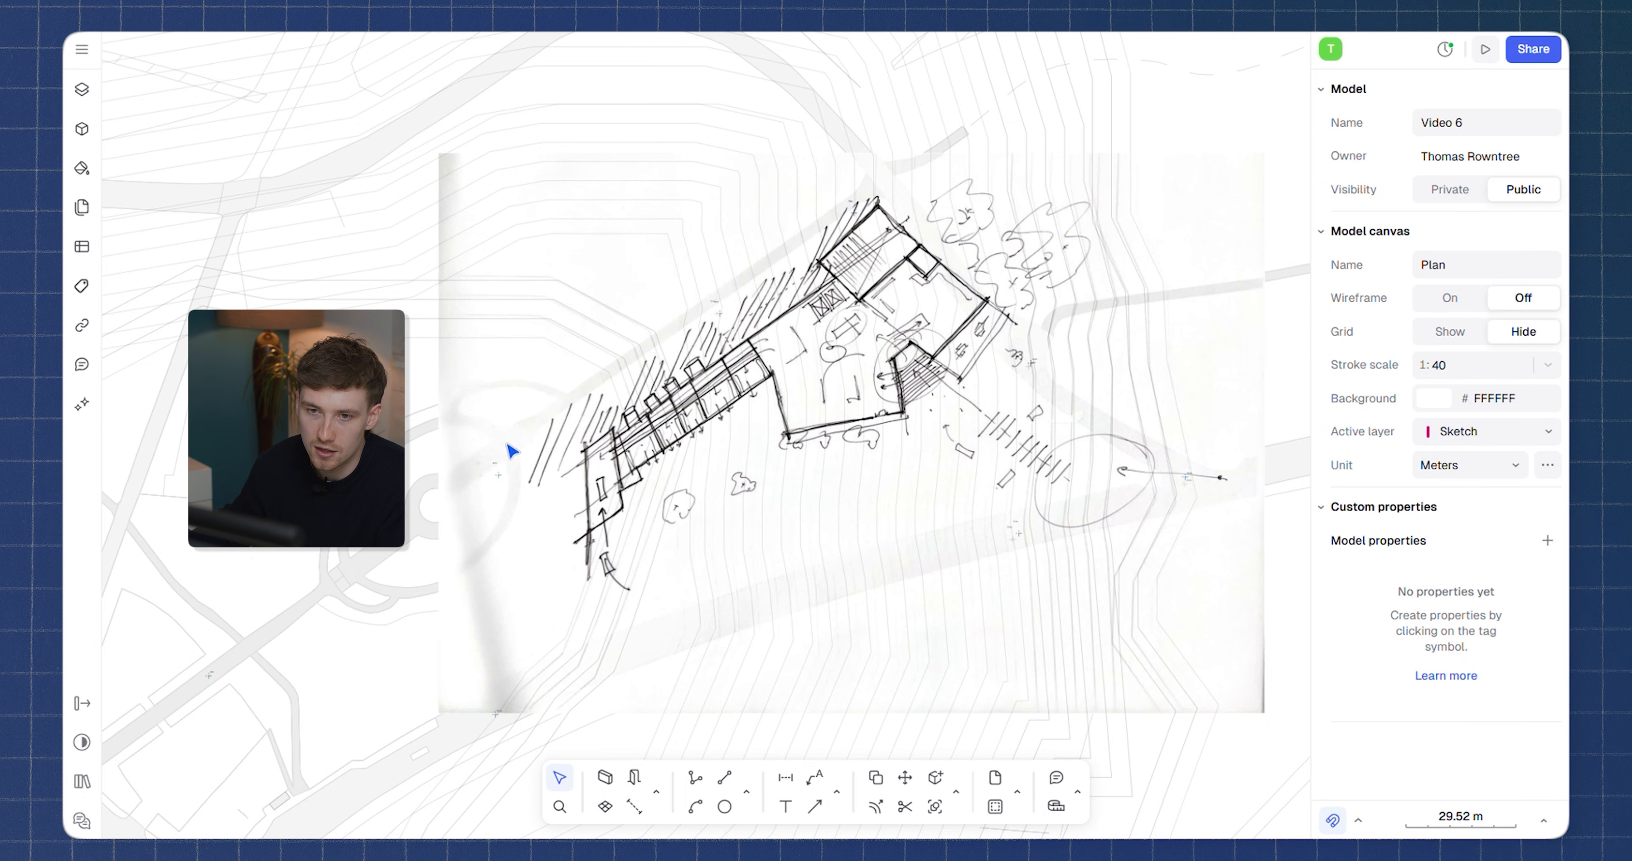
{"action": "scroll", "coordinate": [950, 266], "scroll_direction": "left", "scroll_amount": 5}
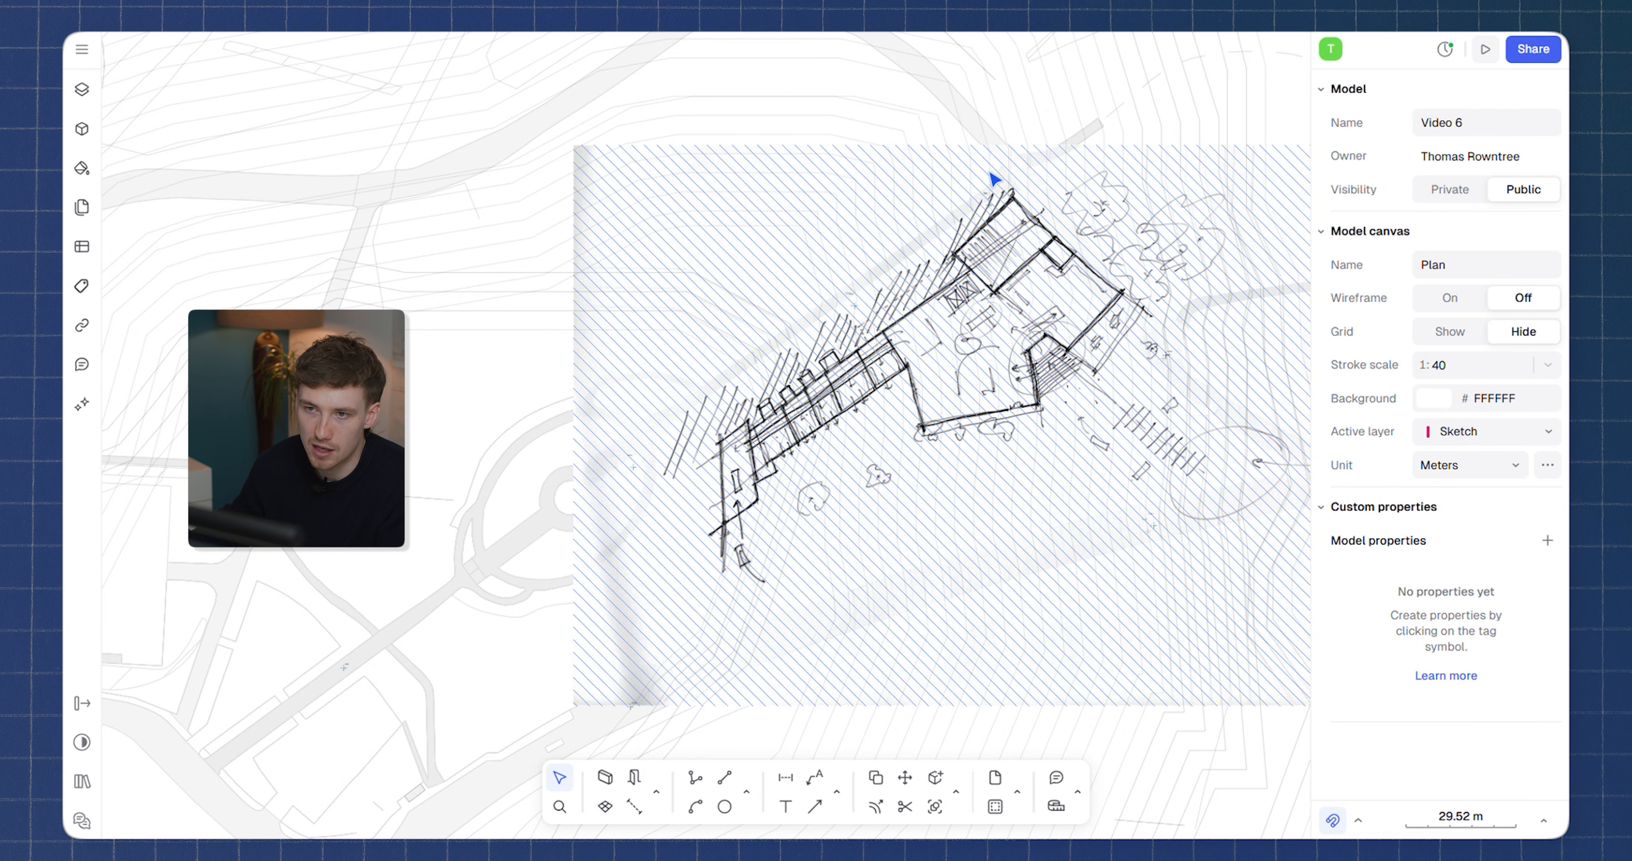
{"action": "scroll", "coordinate": [876, 401], "scroll_direction": "up", "scroll_amount": 3}
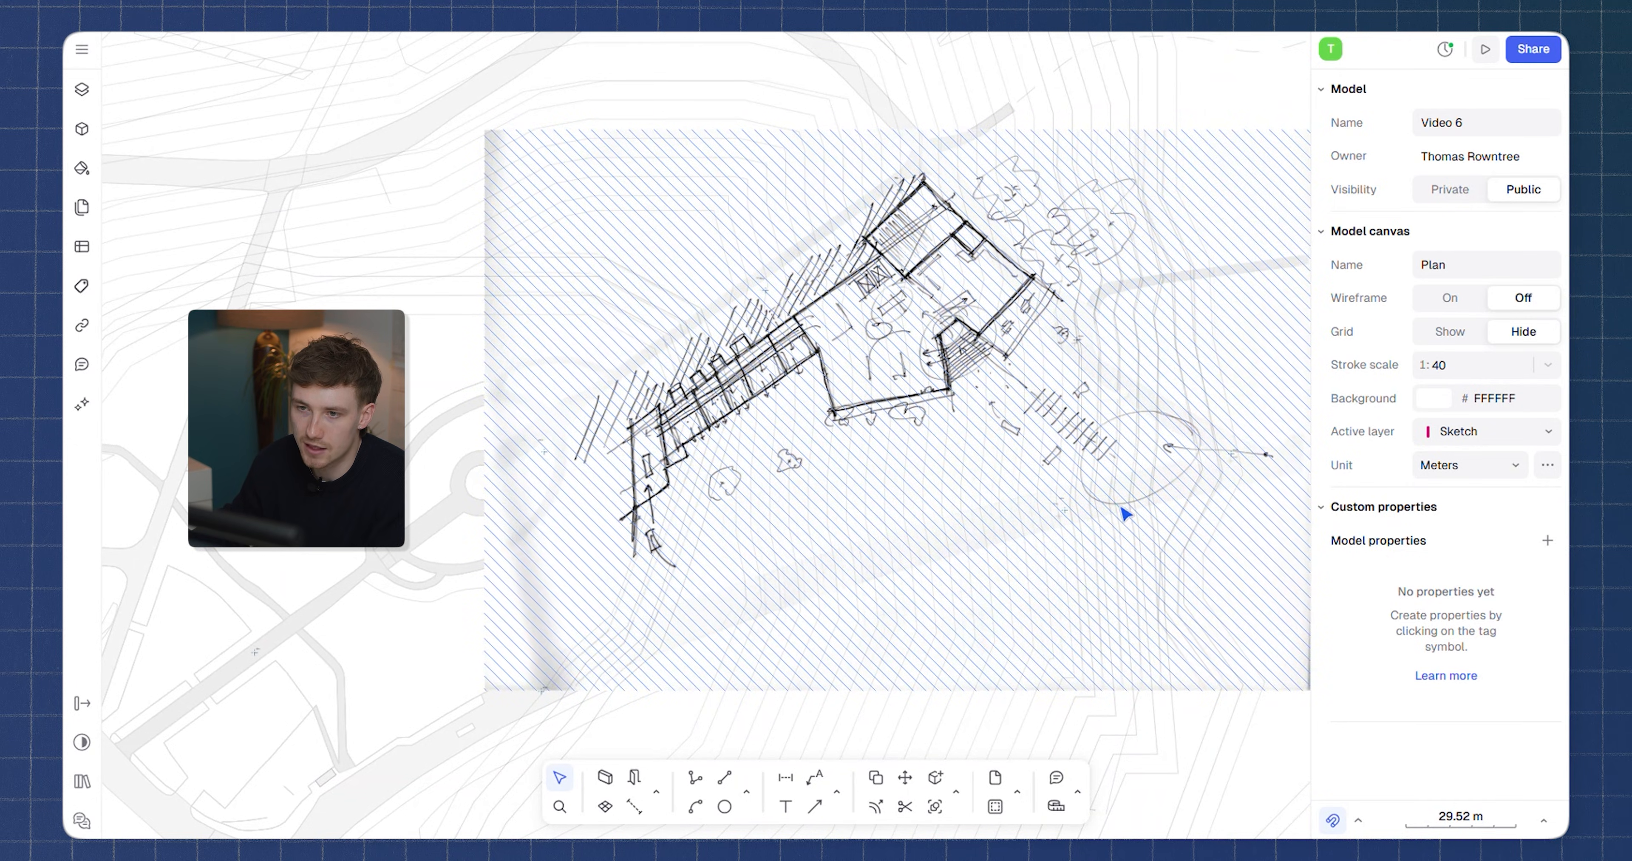
{"action": "scroll", "coordinate": [858, 356], "scroll_direction": "down", "scroll_amount": 6}
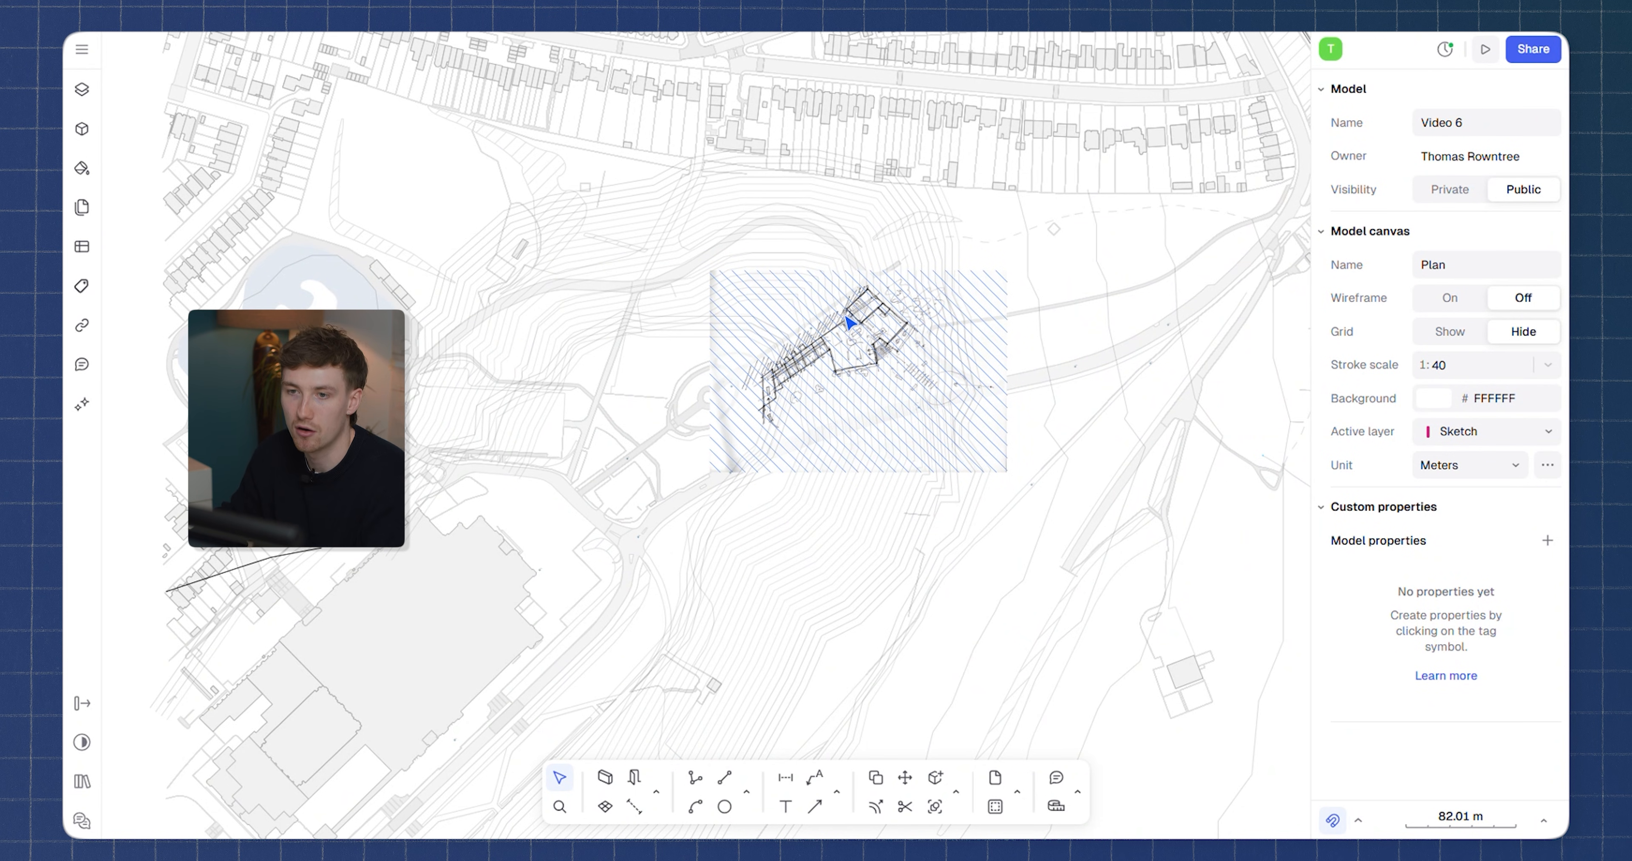
{"action": "scroll", "coordinate": [864, 331], "scroll_direction": "up", "scroll_amount": 6}
{"action": "scroll", "coordinate": [975, 484], "scroll_direction": "up", "scroll_amount": 3}
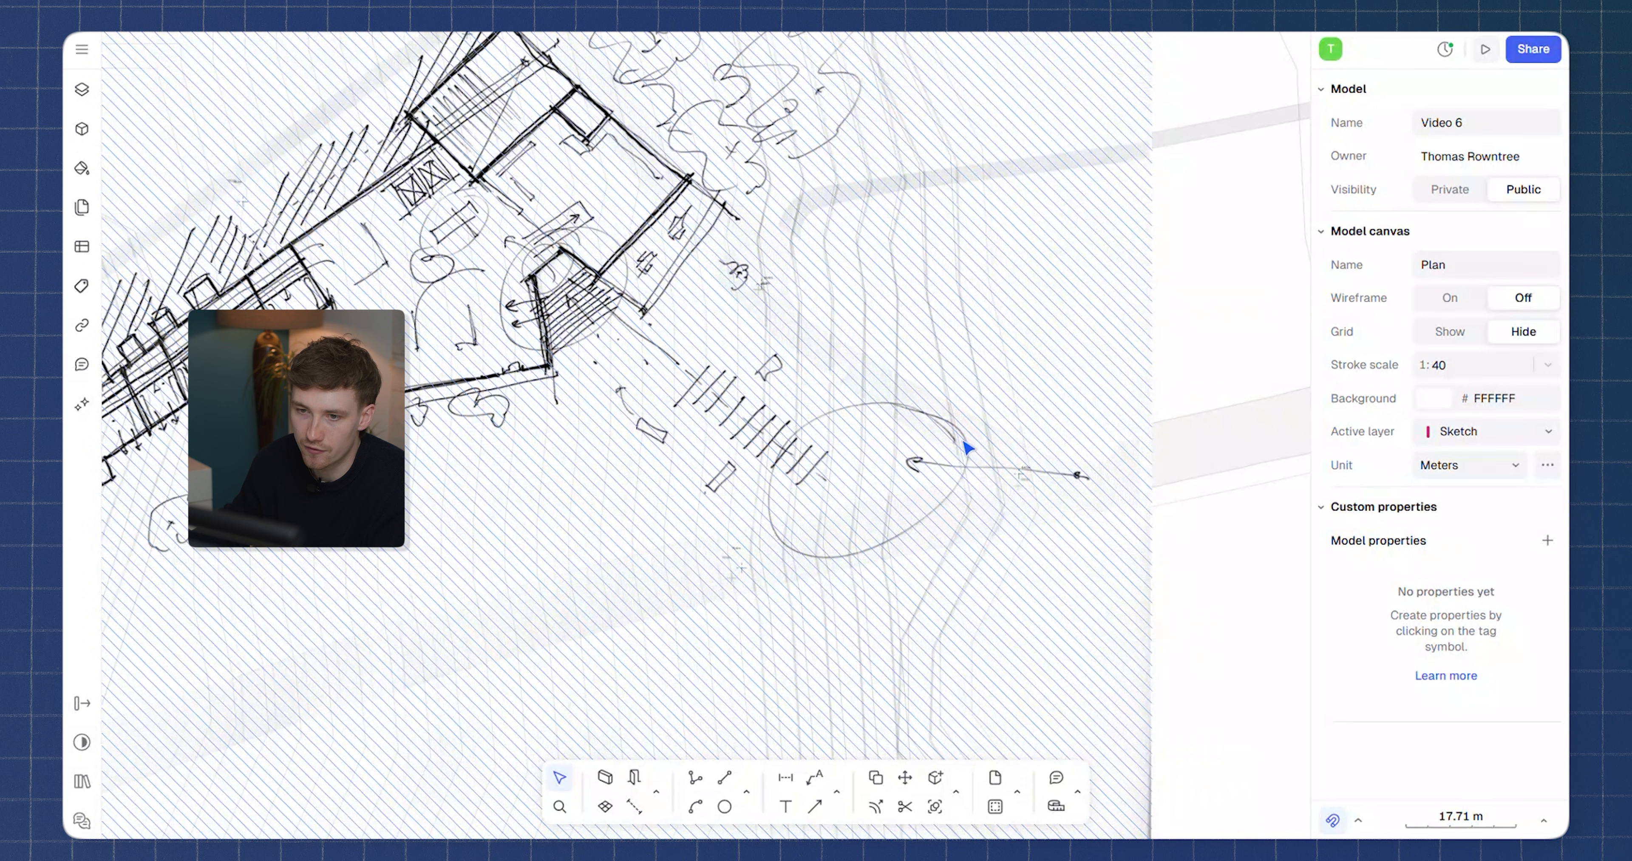
{"action": "middle_click_drag", "start_coordinate": [845, 416], "coordinate": [1053, 428]}
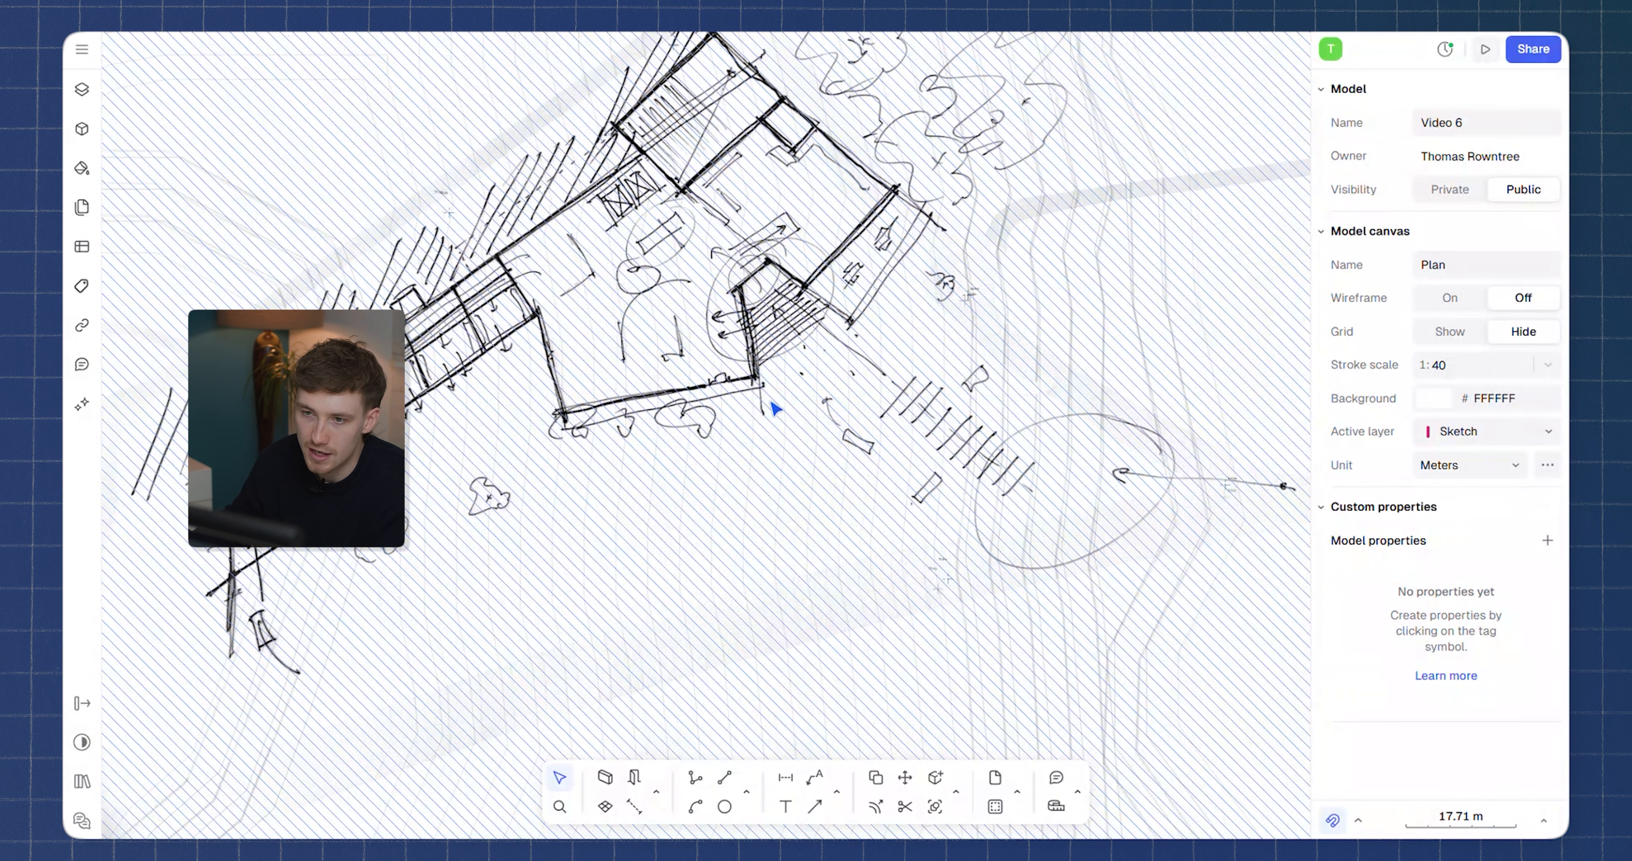
{"action": "mouse_move", "coordinate": [716, 387]}
{"action": "middle_mouse_down"}
{"action": "mouse_move", "coordinate": [780, 422]}
{"action": "mouse_move", "coordinate": [937, 451]}
{"action": "middle_mouse_up"}
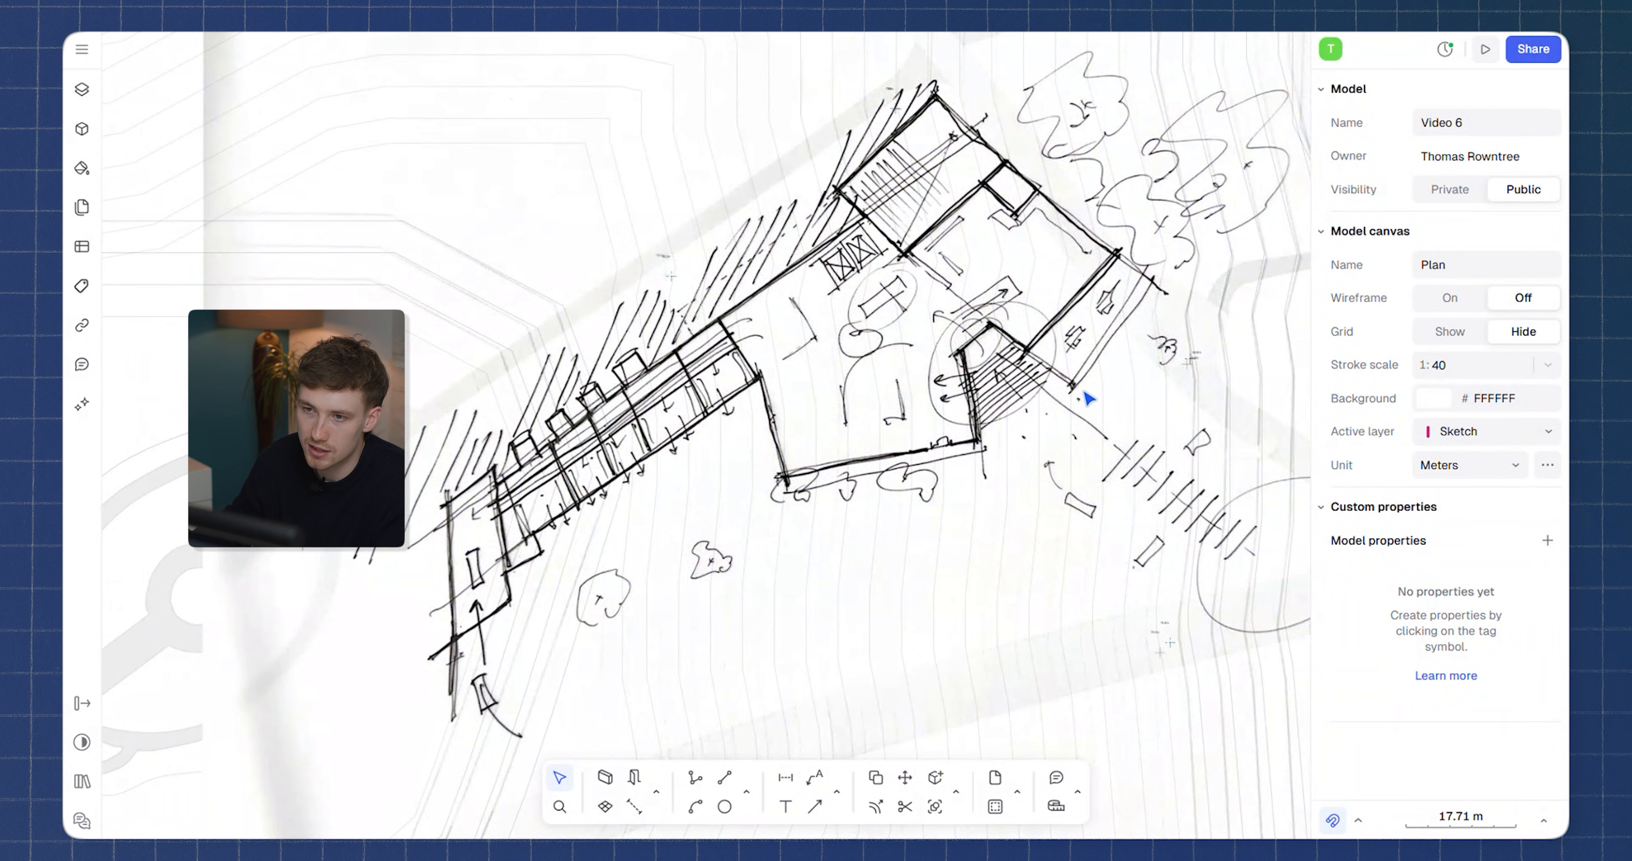
{"action": "scroll", "coordinate": [1005, 359], "scroll_direction": "up", "scroll_amount": 3}
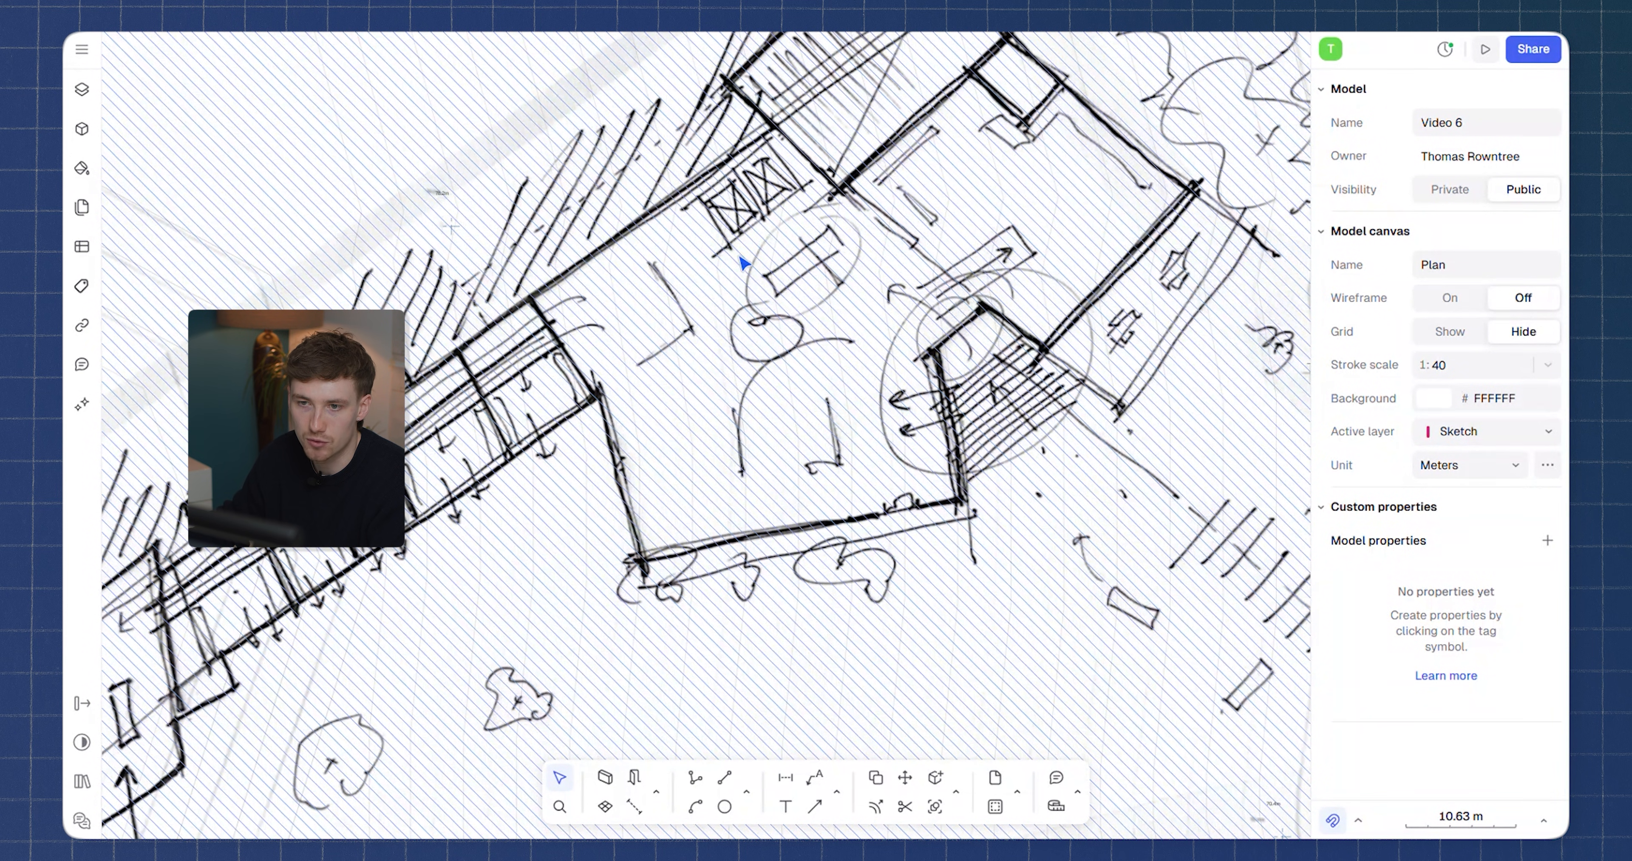
{"action": "scroll", "coordinate": [1027, 334], "scroll_direction": "down", "scroll_amount": 3}
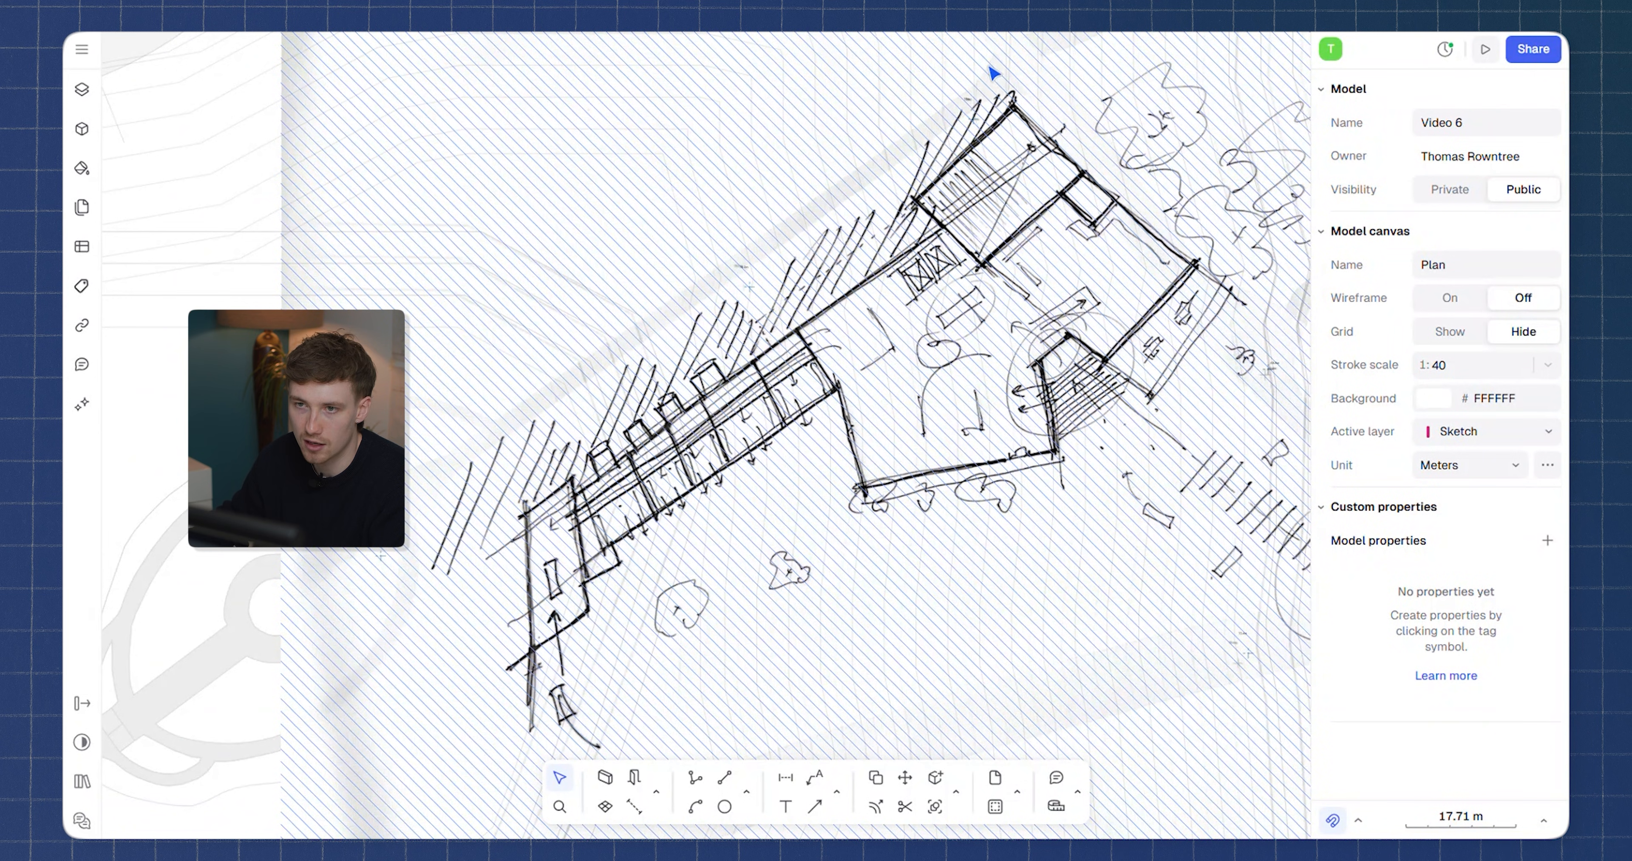
{"action": "middle_click_drag", "start_coordinate": [762, 459], "coordinate": [842, 423]}
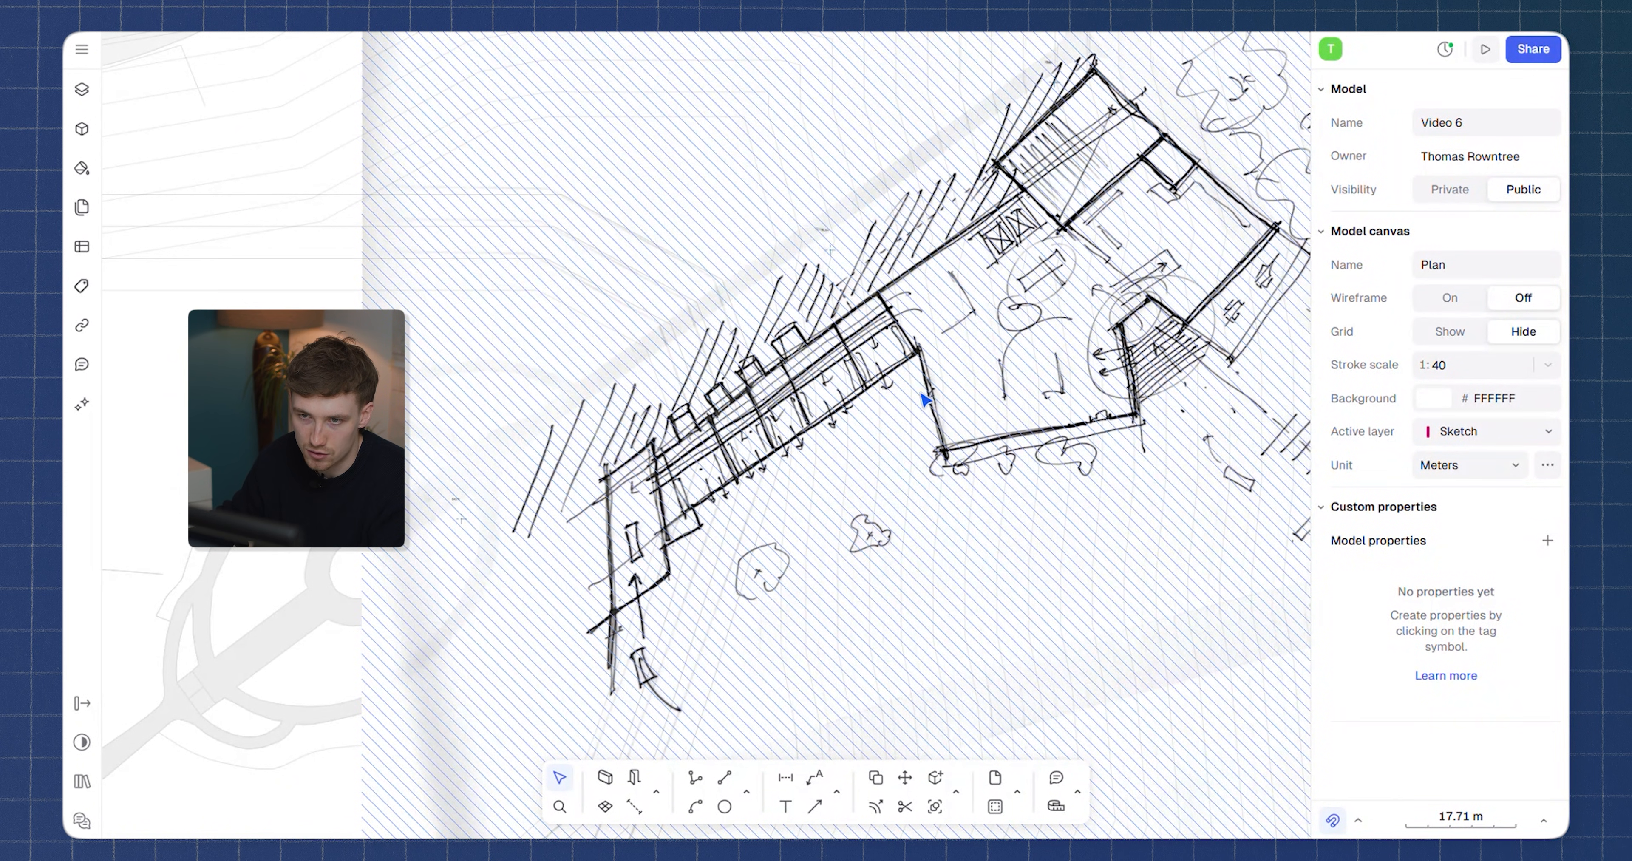
{"action": "middle_click_drag", "start_coordinate": [754, 509], "coordinate": [621, 566]}
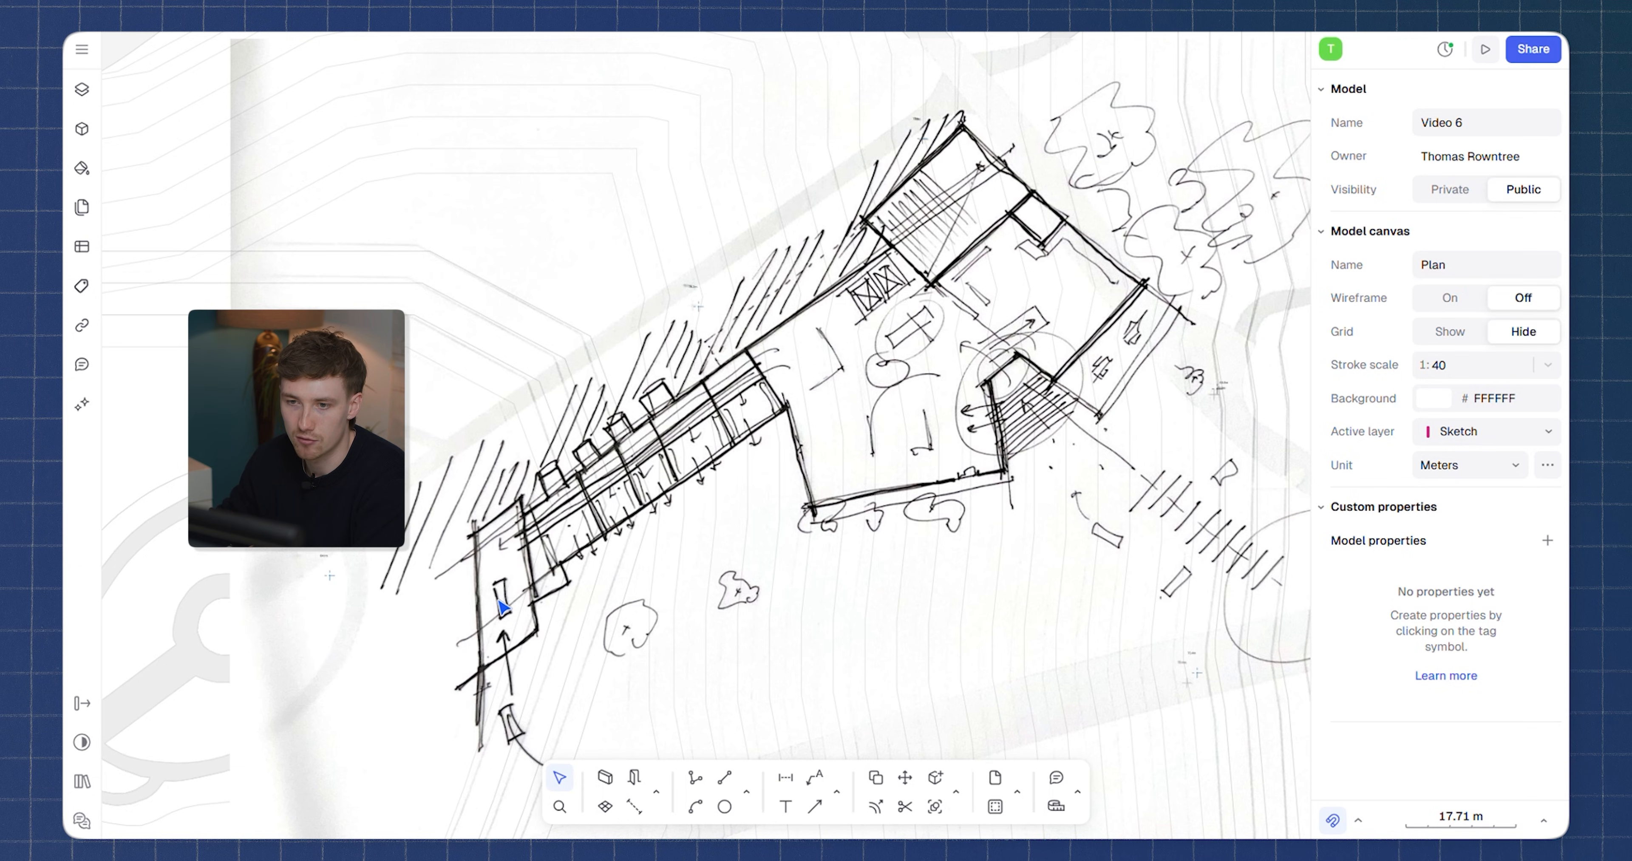
{"action": "scroll", "coordinate": [648, 501], "scroll_direction": "down", "scroll_amount": 5}
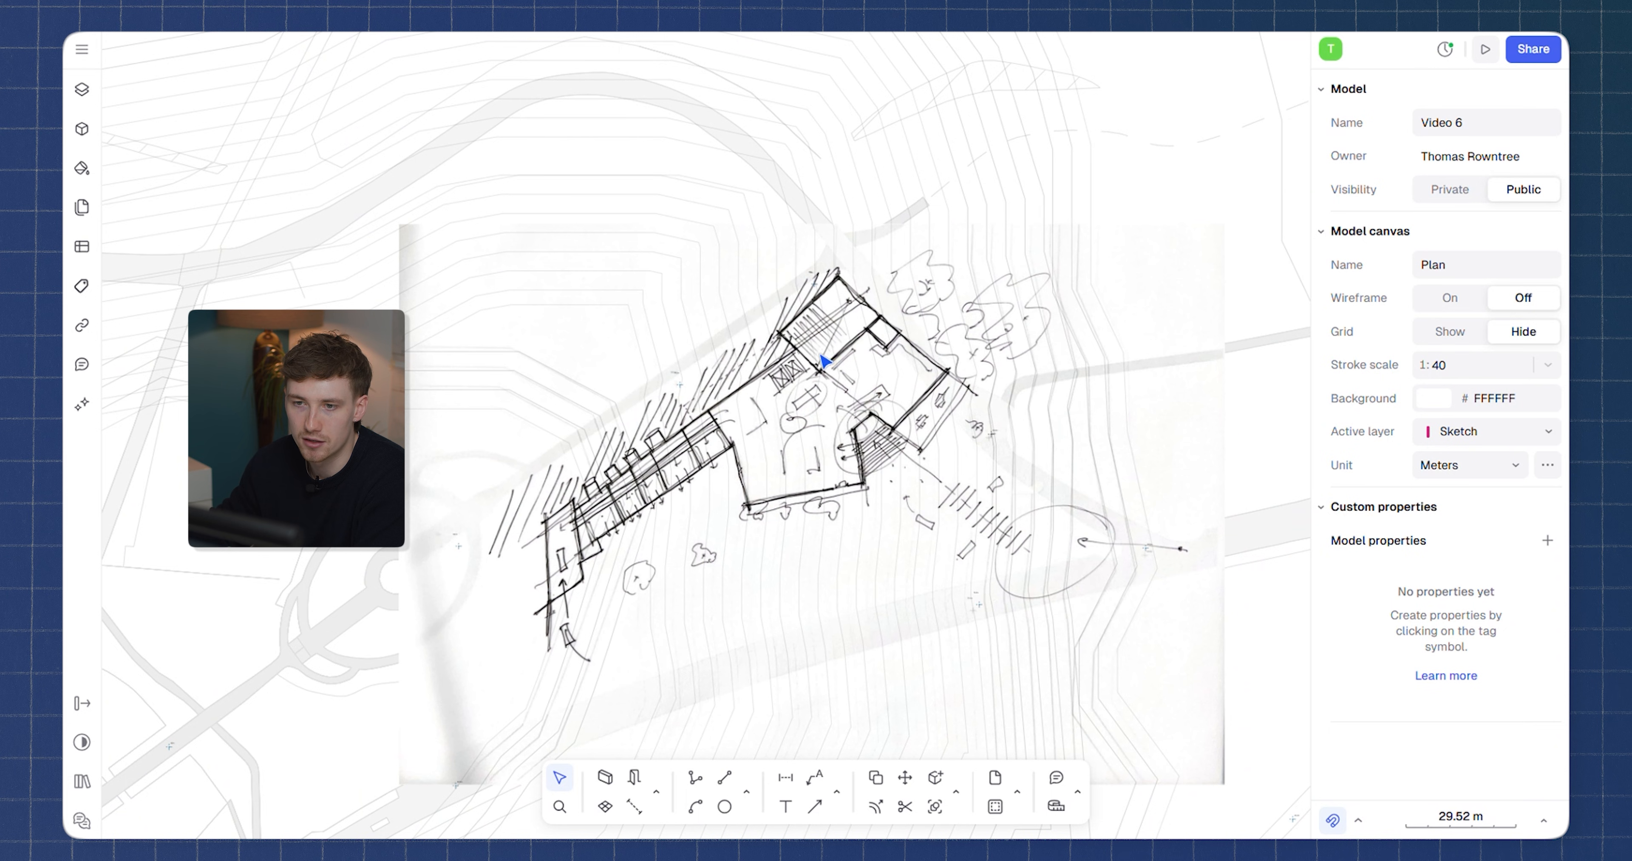
{"action": "scroll", "coordinate": [824, 361], "scroll_direction": "up", "scroll_amount": 5}
Add a new layer named Wall to the Plan canvas and make it the active layer
{"action": "left_click", "coordinate": [82, 89]}
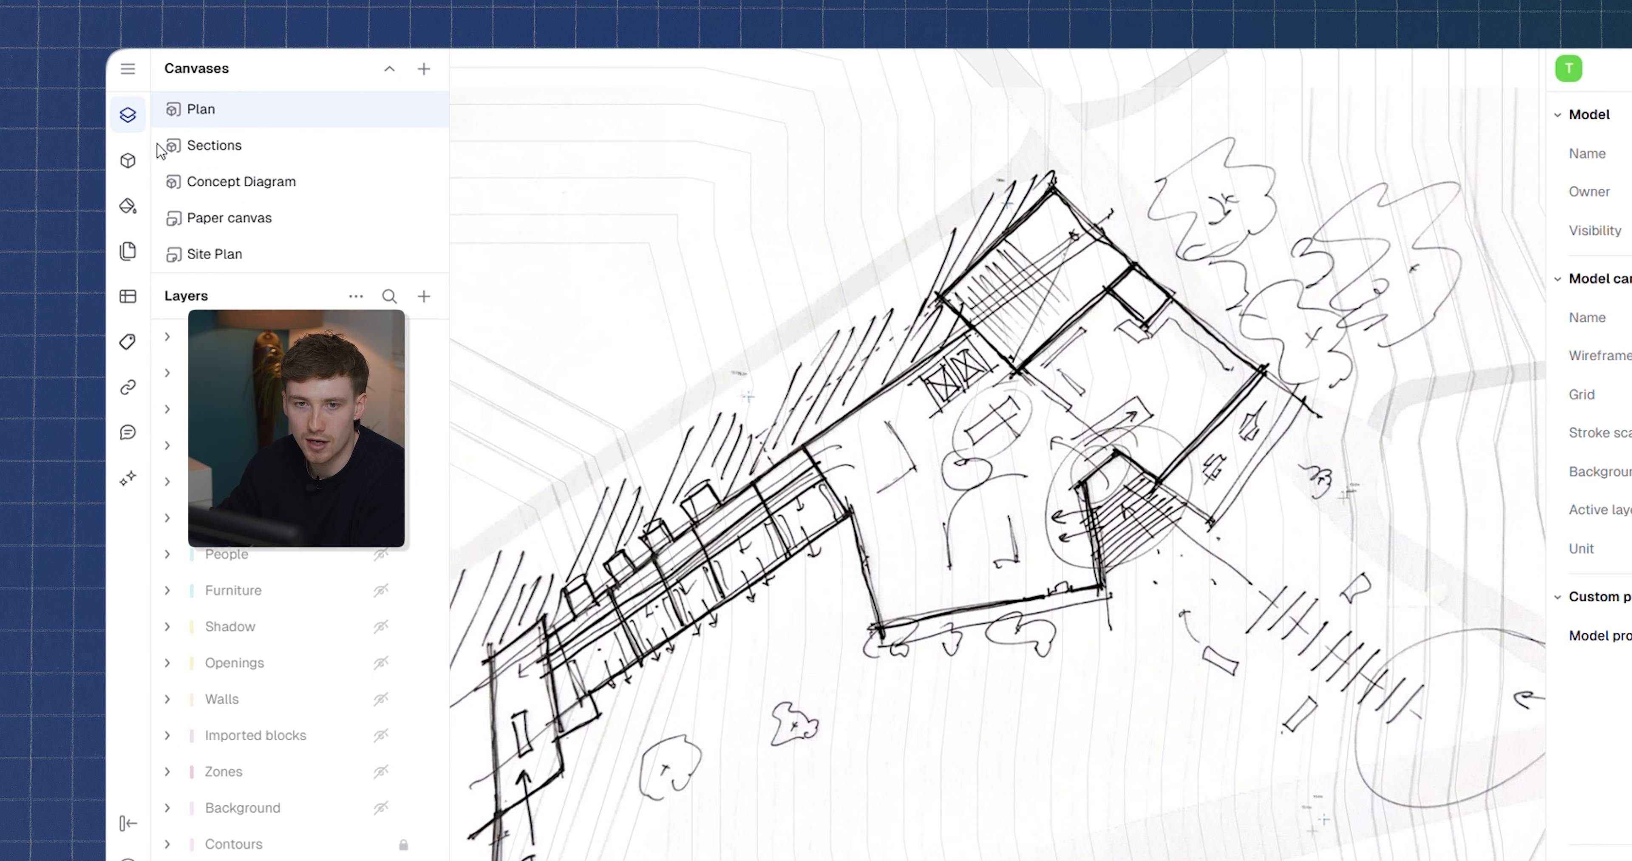
{"action": "left_click", "coordinate": [424, 296]}
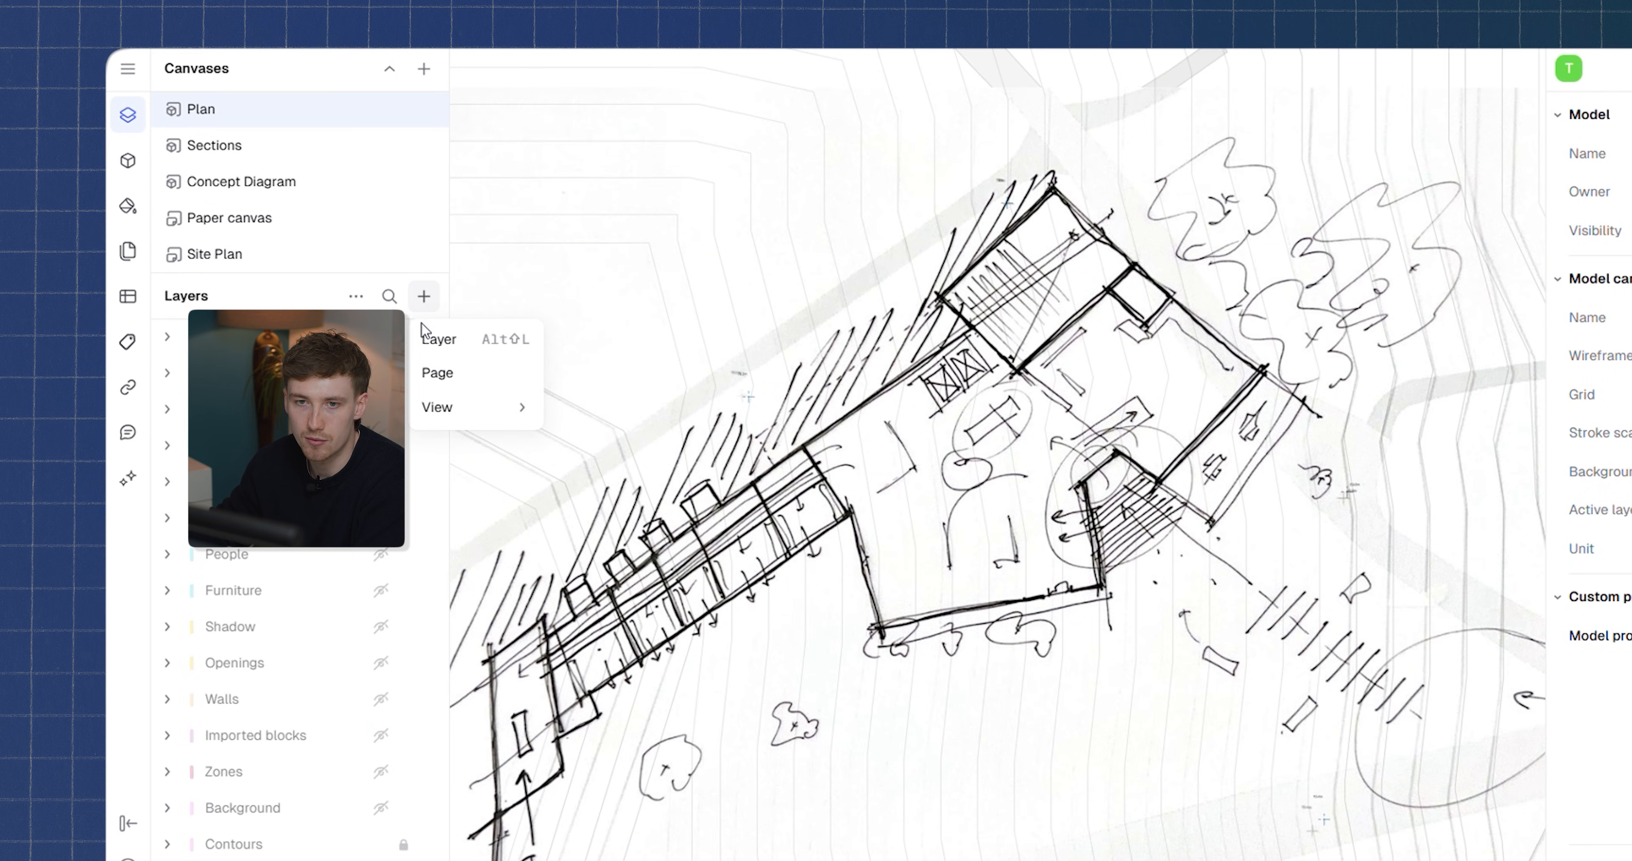
{"action": "left_click", "coordinate": [439, 340]}
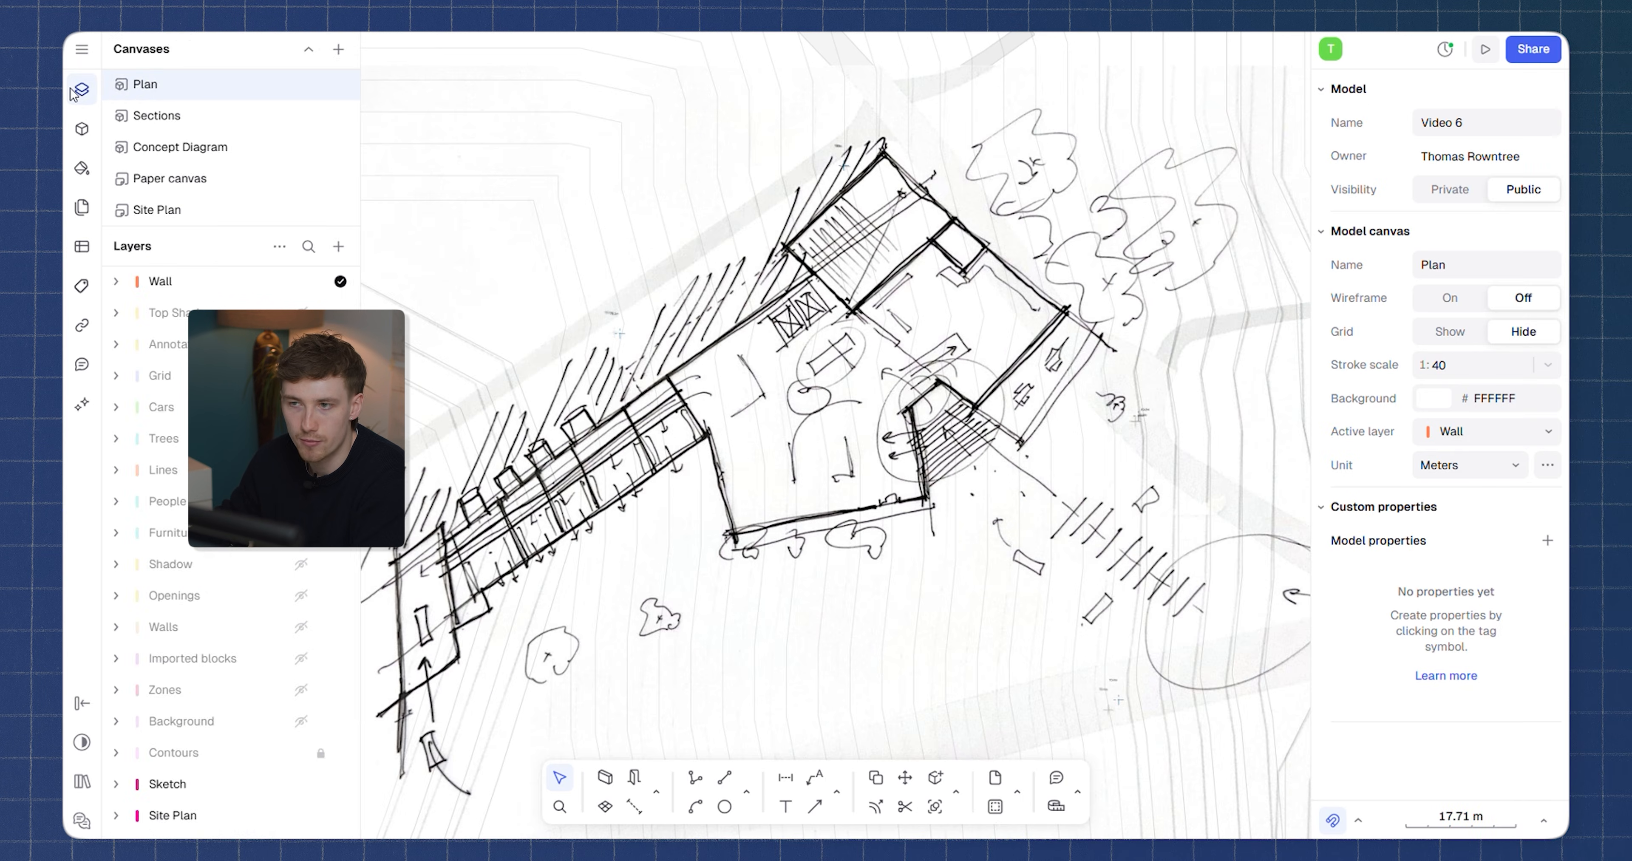
{"action": "left_click", "coordinate": [128, 115]}
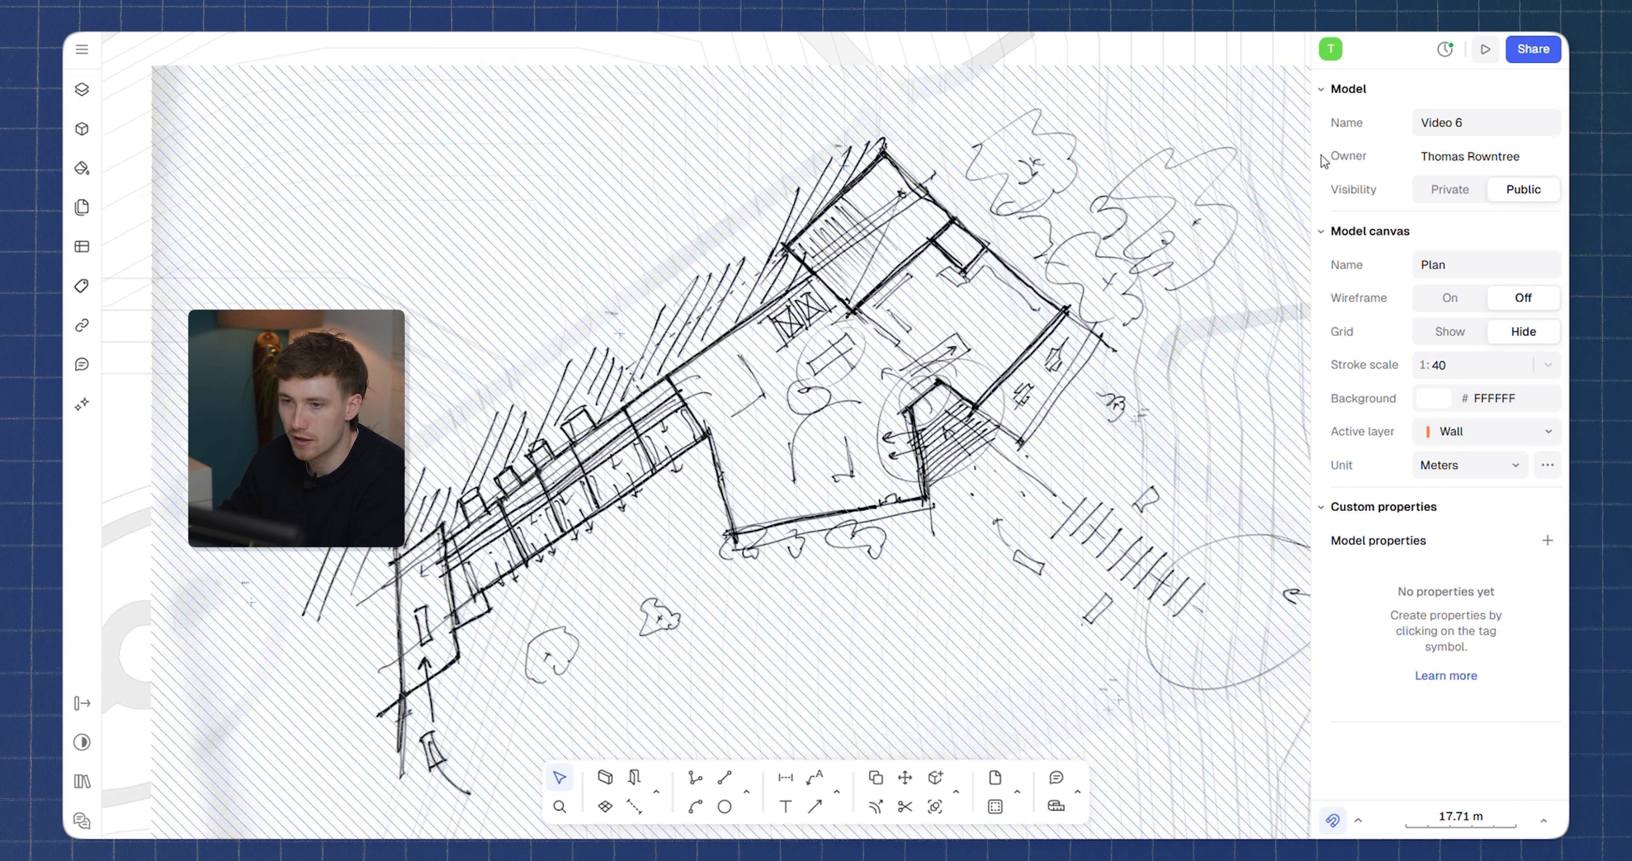
Start the Wall tool with a solid black 000000 fill, 0.5 m thickness and no stroke
{"action": "left_click", "coordinate": [605, 779]}
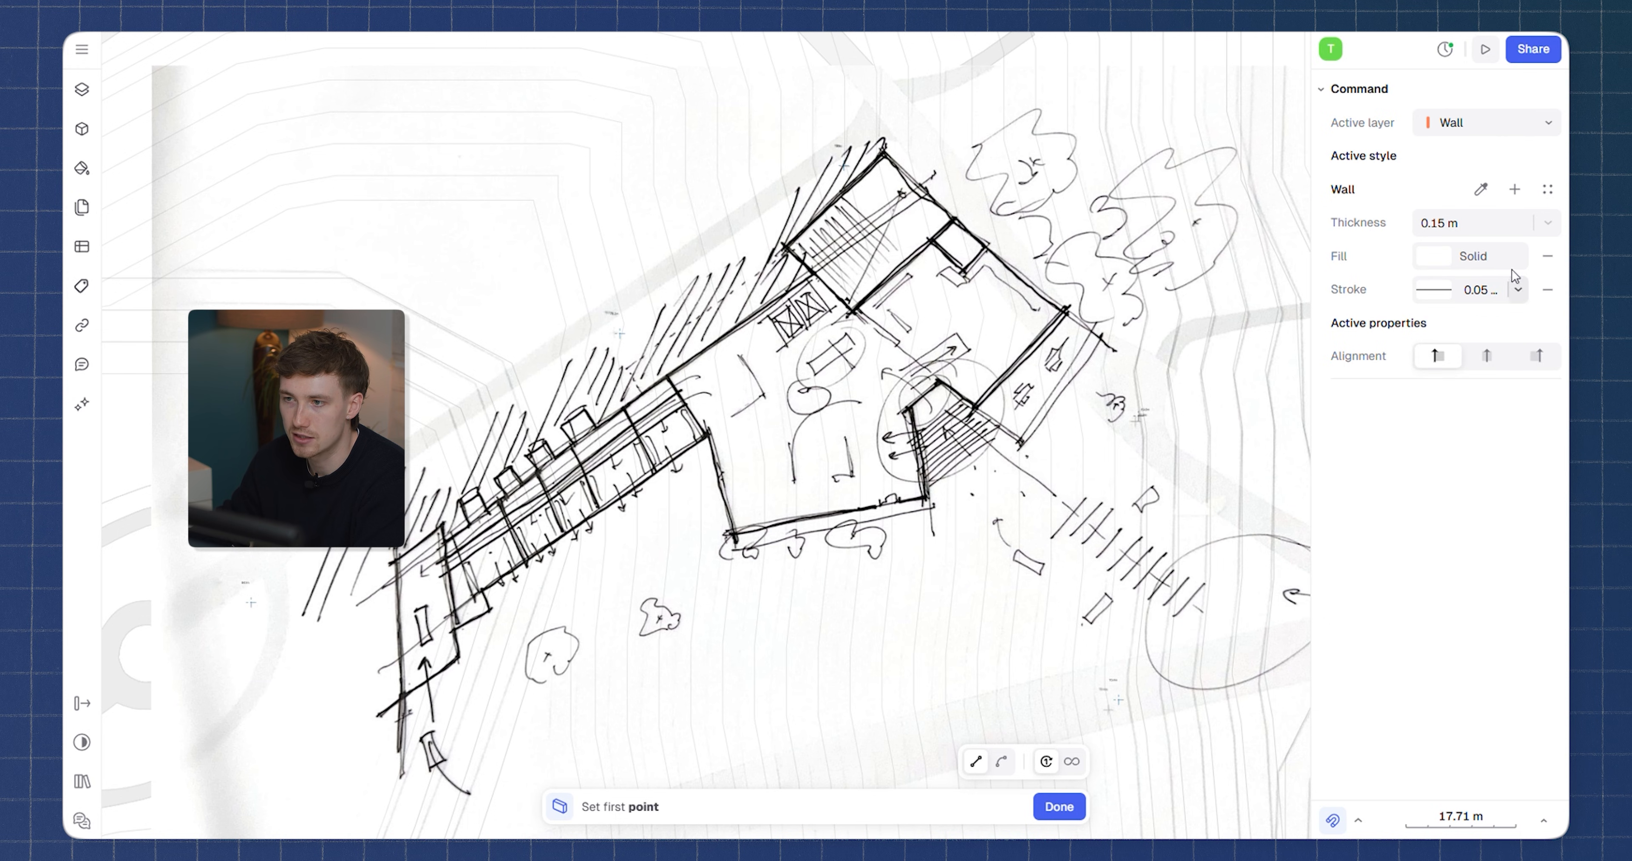
{"action": "left_click", "coordinate": [1433, 256]}
{"action": "left_click", "coordinate": [1150, 320]}
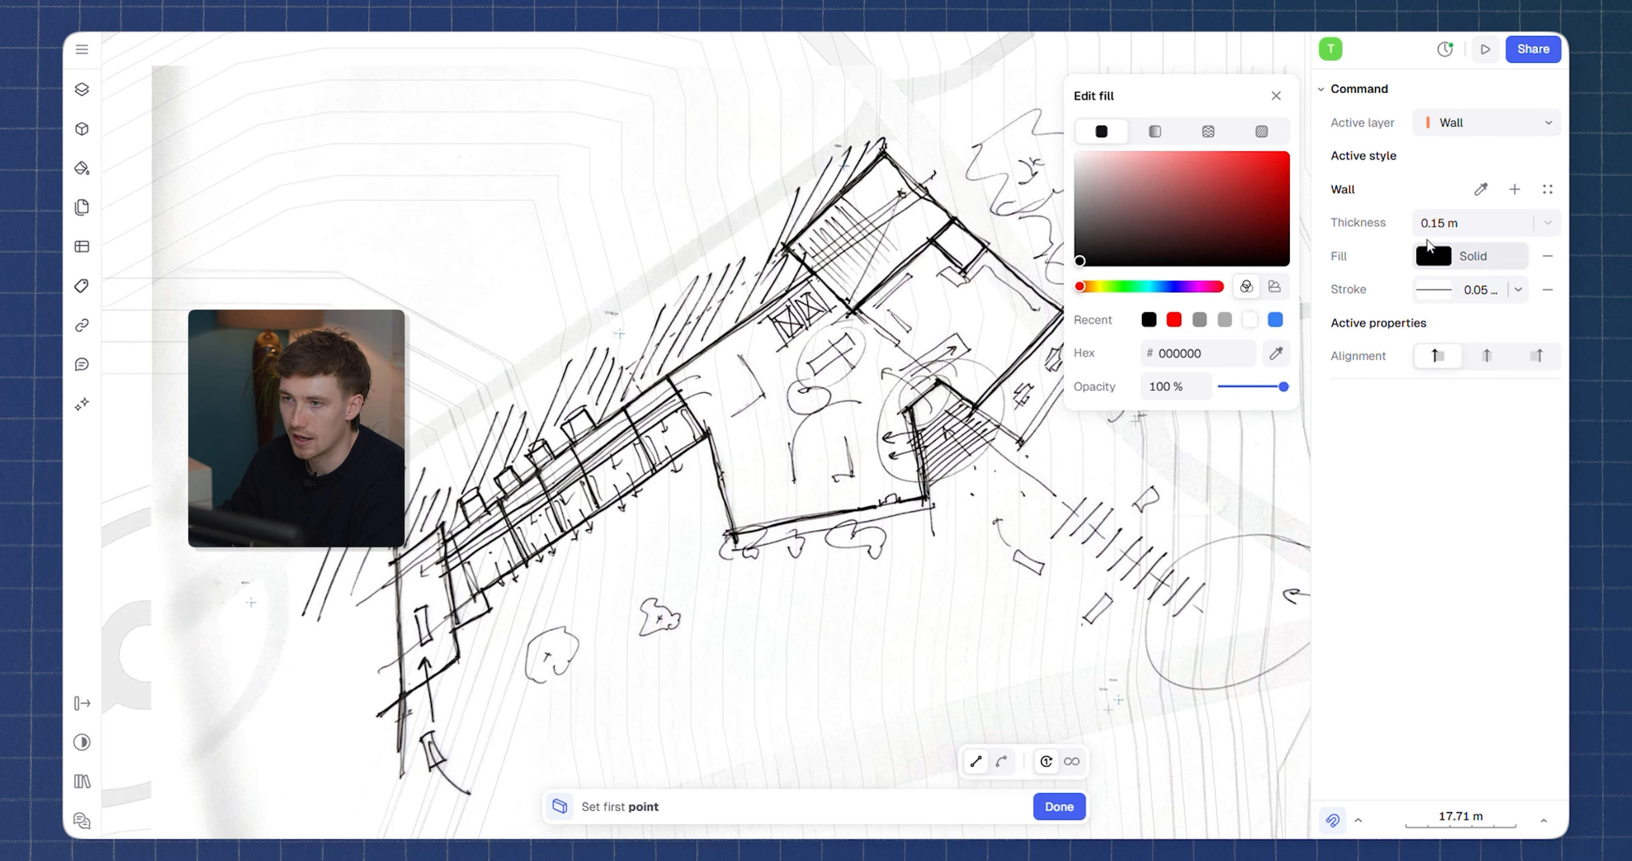
{"action": "left_click", "coordinate": [1458, 222]}
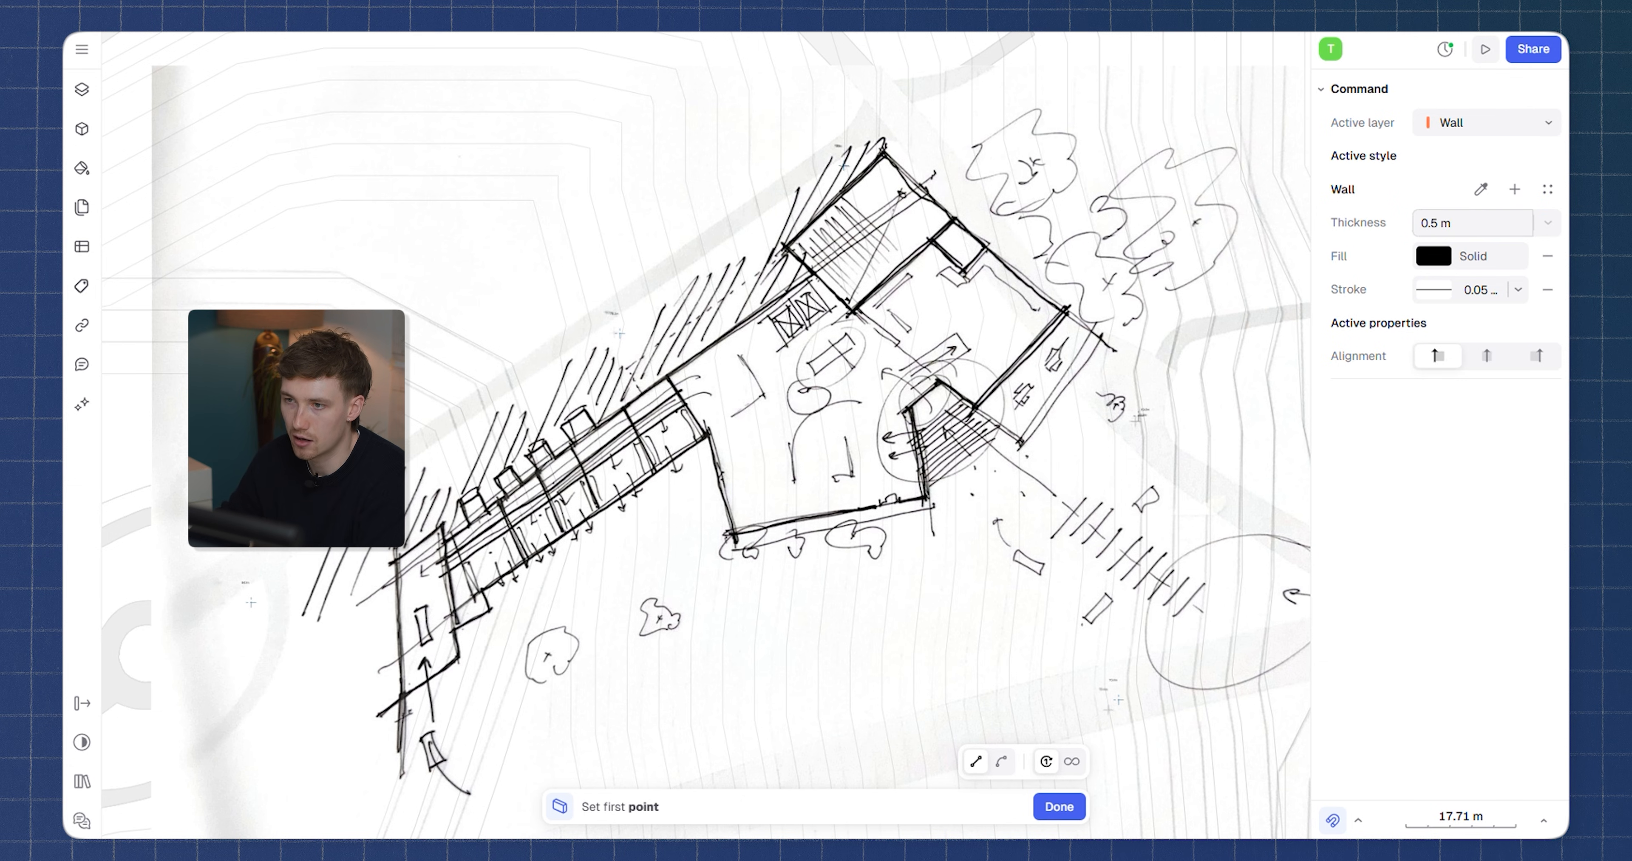
{"action": "left_click", "coordinate": [1548, 289]}
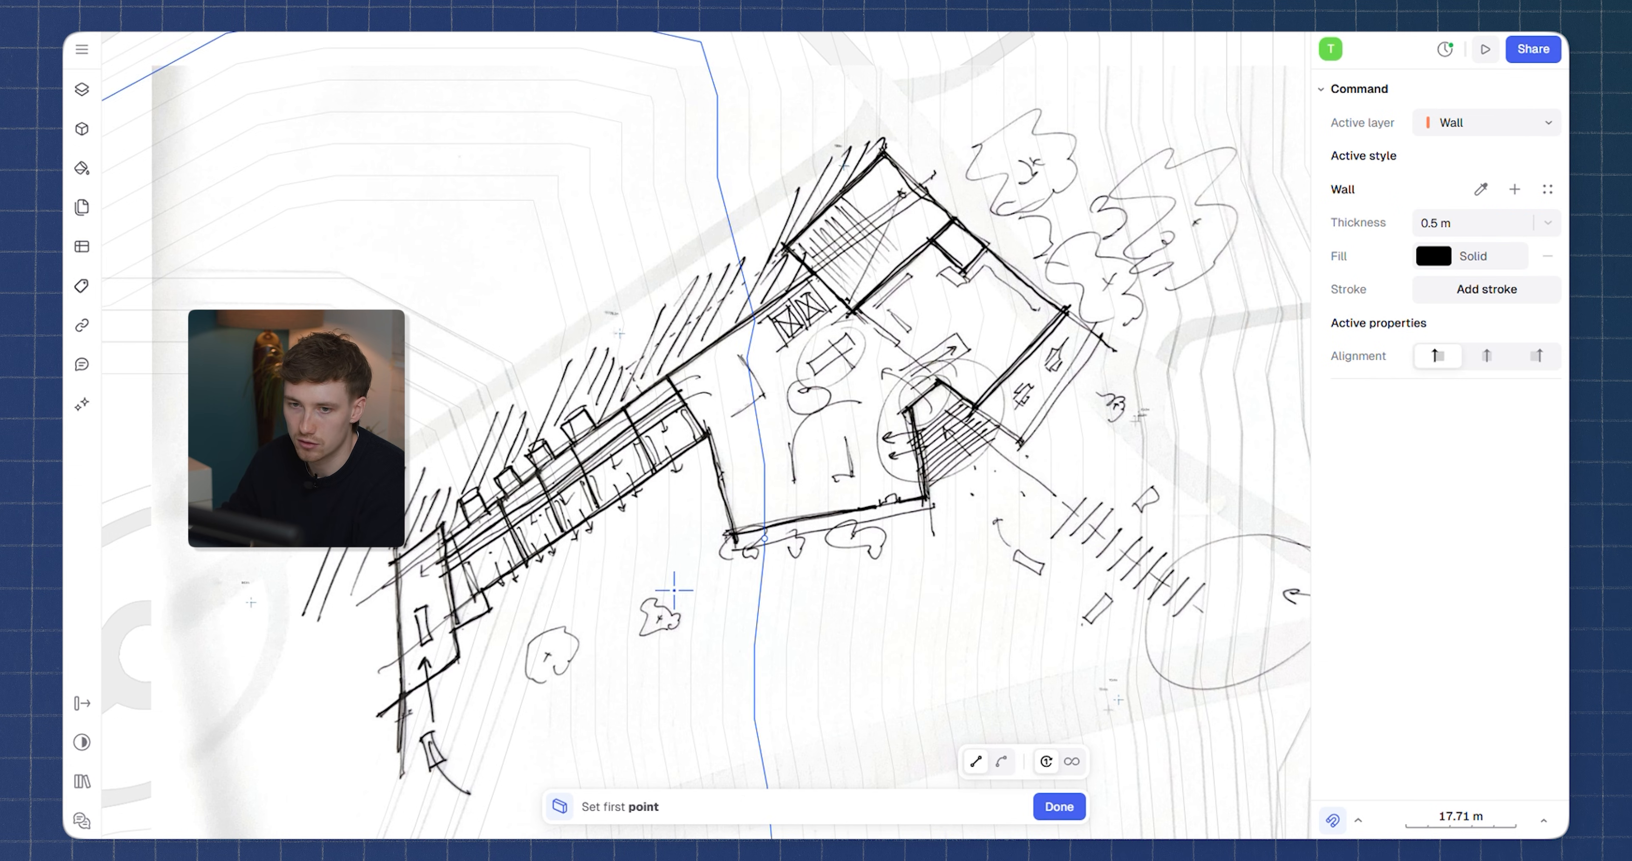
Trace the stepped outer wall around the sketch's entrance end, from its upper corner to the start of the room row
{"action": "scroll", "coordinate": [534, 621], "scroll_direction": "up", "scroll_amount": 5}
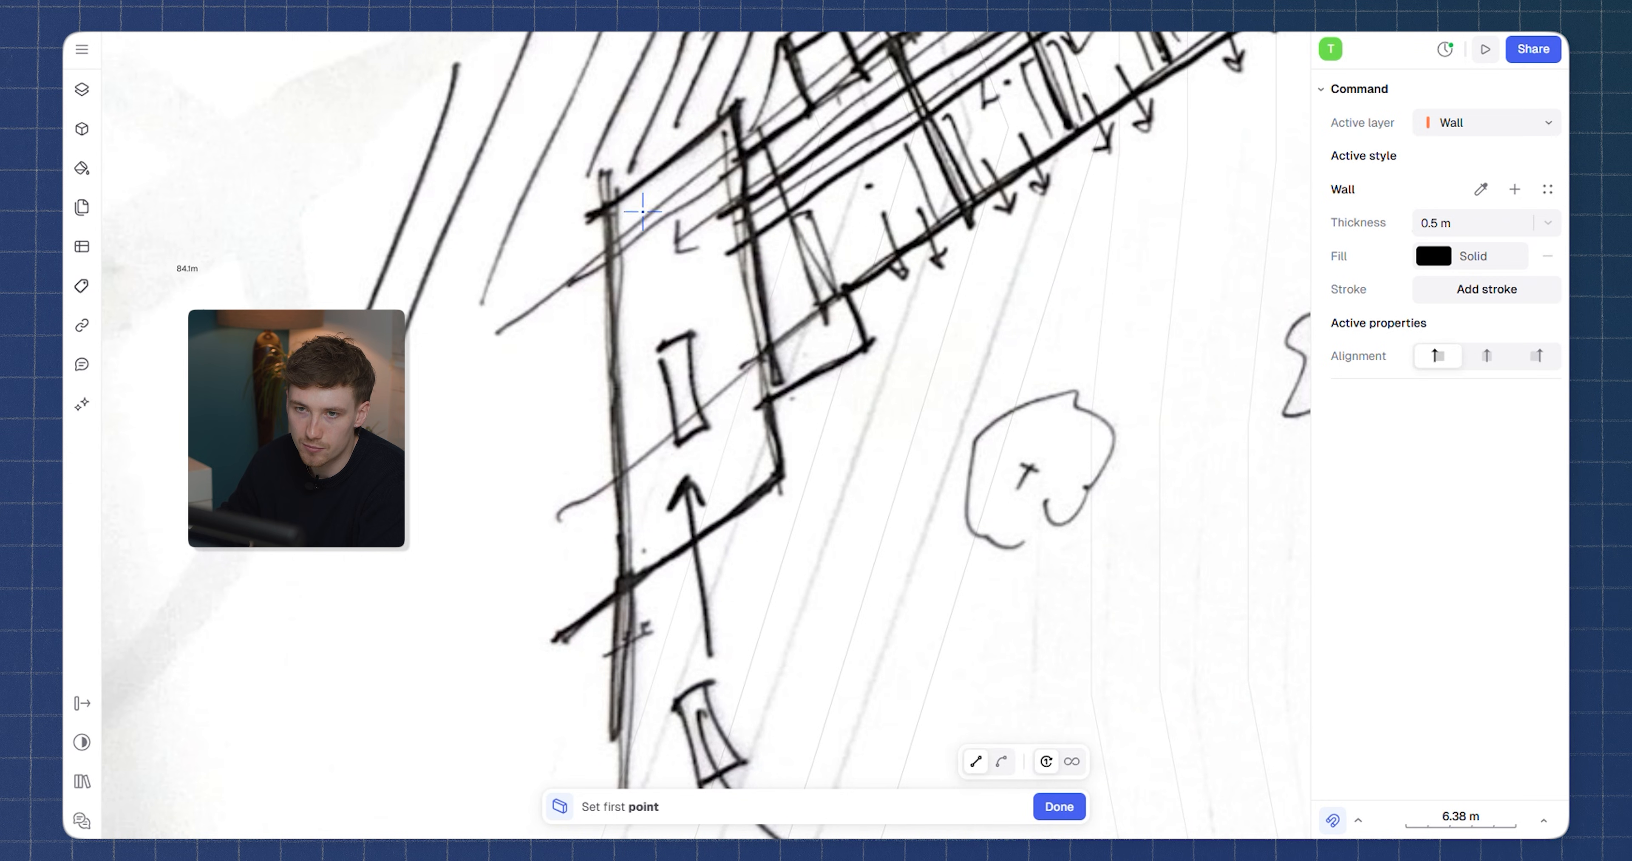
{"action": "left_click", "coordinate": [600, 207]}
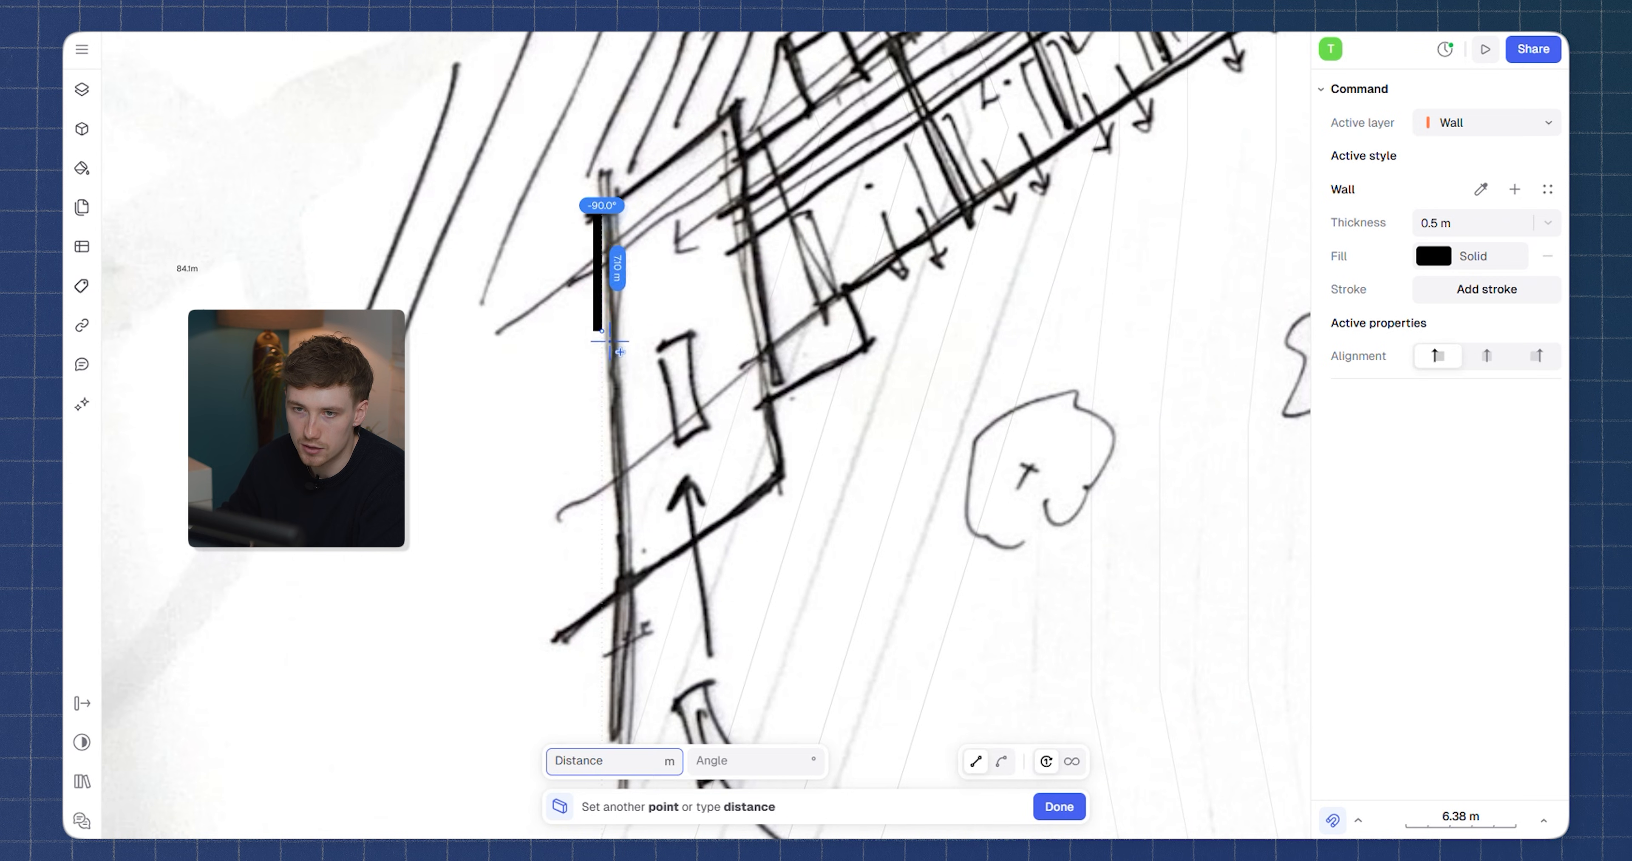
{"action": "left_click", "coordinate": [629, 589]}
{"action": "scroll", "coordinate": [707, 493], "scroll_direction": "up", "scroll_amount": 3}
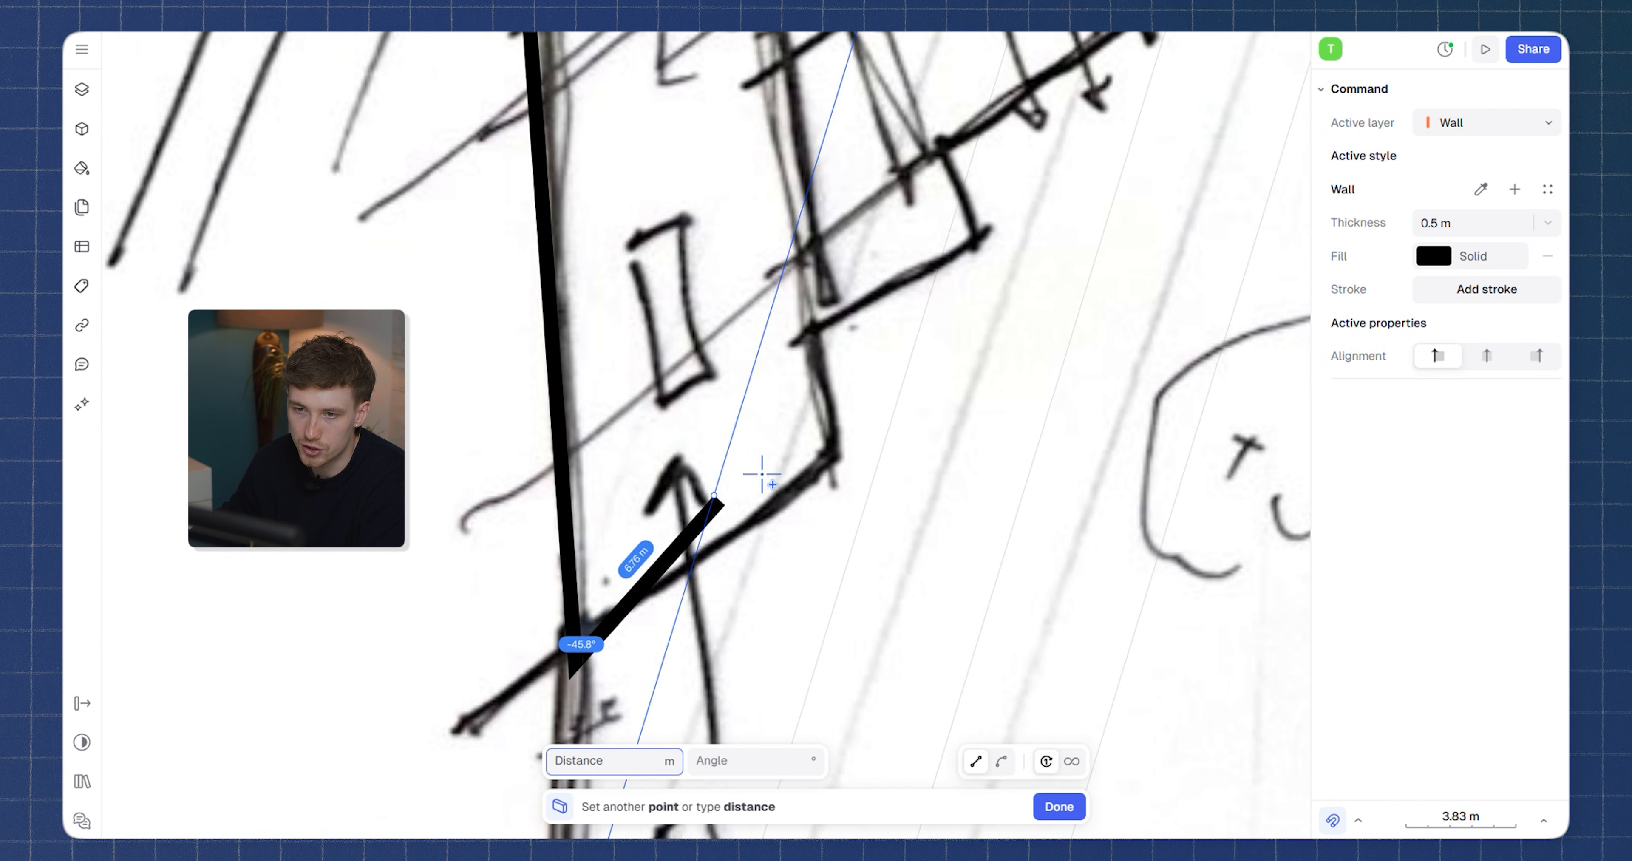
{"action": "left_click", "coordinate": [835, 455]}
{"action": "left_click", "coordinate": [812, 331]}
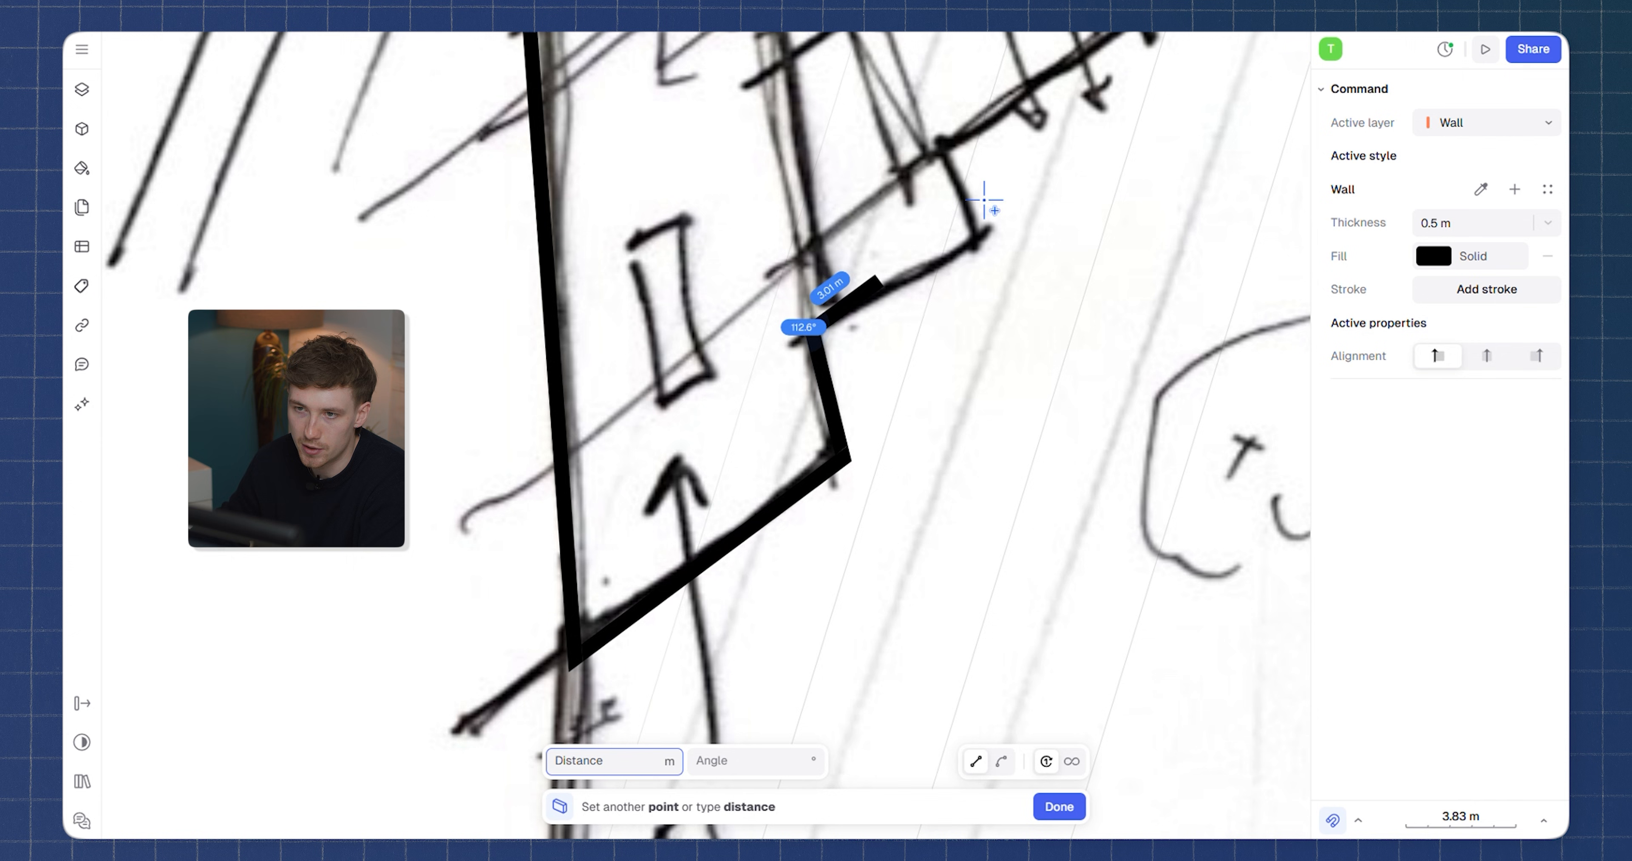
{"action": "left_click", "coordinate": [981, 243]}
{"action": "scroll", "coordinate": [955, 191], "scroll_direction": "up", "scroll_amount": 3}
{"action": "left_click", "coordinate": [991, 338]}
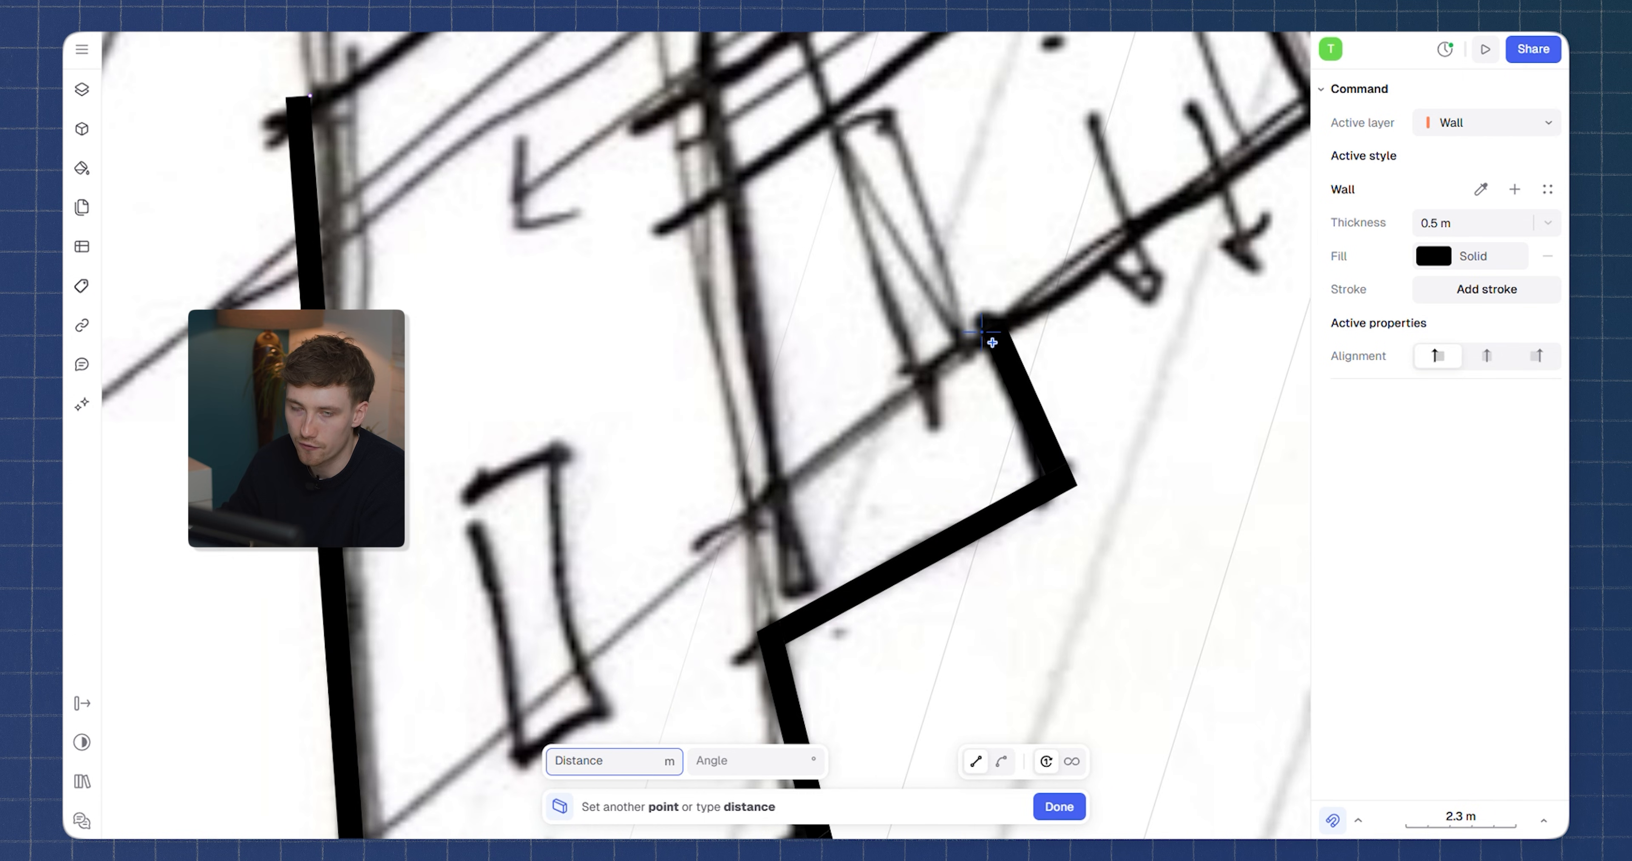
Continue the wall about 43.55 m along the room row's lower edge to the main space's corner, and finish it
{"action": "scroll", "coordinate": [846, 359], "scroll_direction": "down", "scroll_amount": 5}
{"action": "scroll", "coordinate": [853, 366], "scroll_direction": "down", "scroll_amount": 3}
{"action": "middle_click_drag", "start_coordinate": [915, 246], "coordinate": [738, 462]}
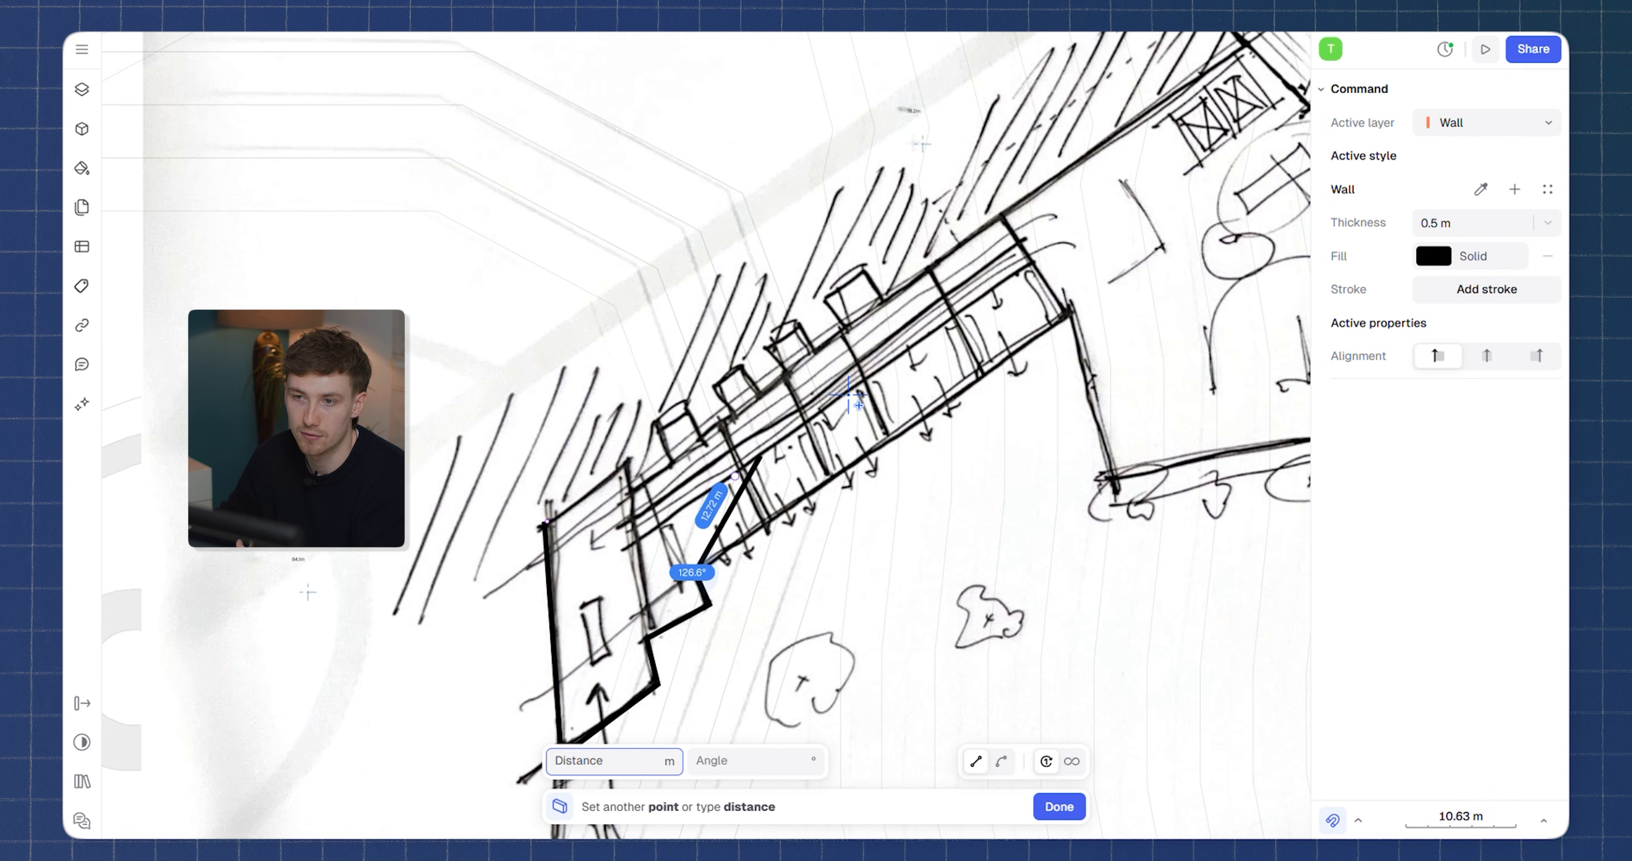
{"action": "scroll", "coordinate": [1063, 310], "scroll_direction": "up", "scroll_amount": 3}
{"action": "scroll", "coordinate": [1070, 313], "scroll_direction": "up", "scroll_amount": 2}
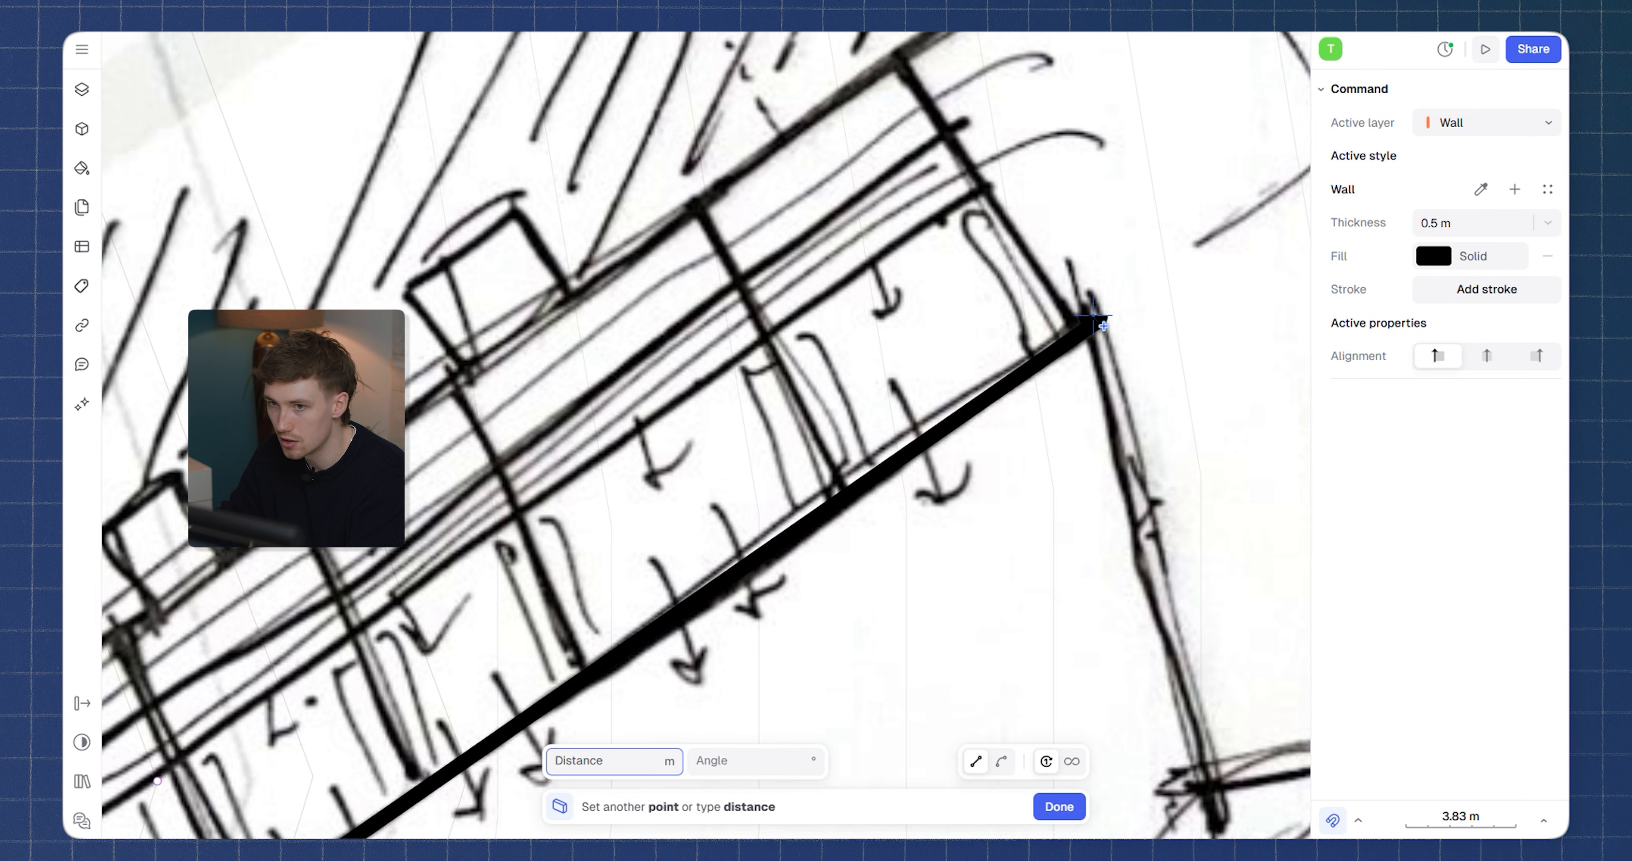
{"action": "key", "text": "Escape"}
{"action": "scroll", "coordinate": [788, 456], "scroll_direction": "down", "scroll_amount": 5}
{"action": "middle_click_drag", "start_coordinate": [687, 569], "coordinate": [1005, 408]}
{"action": "key", "text": "Escape"}
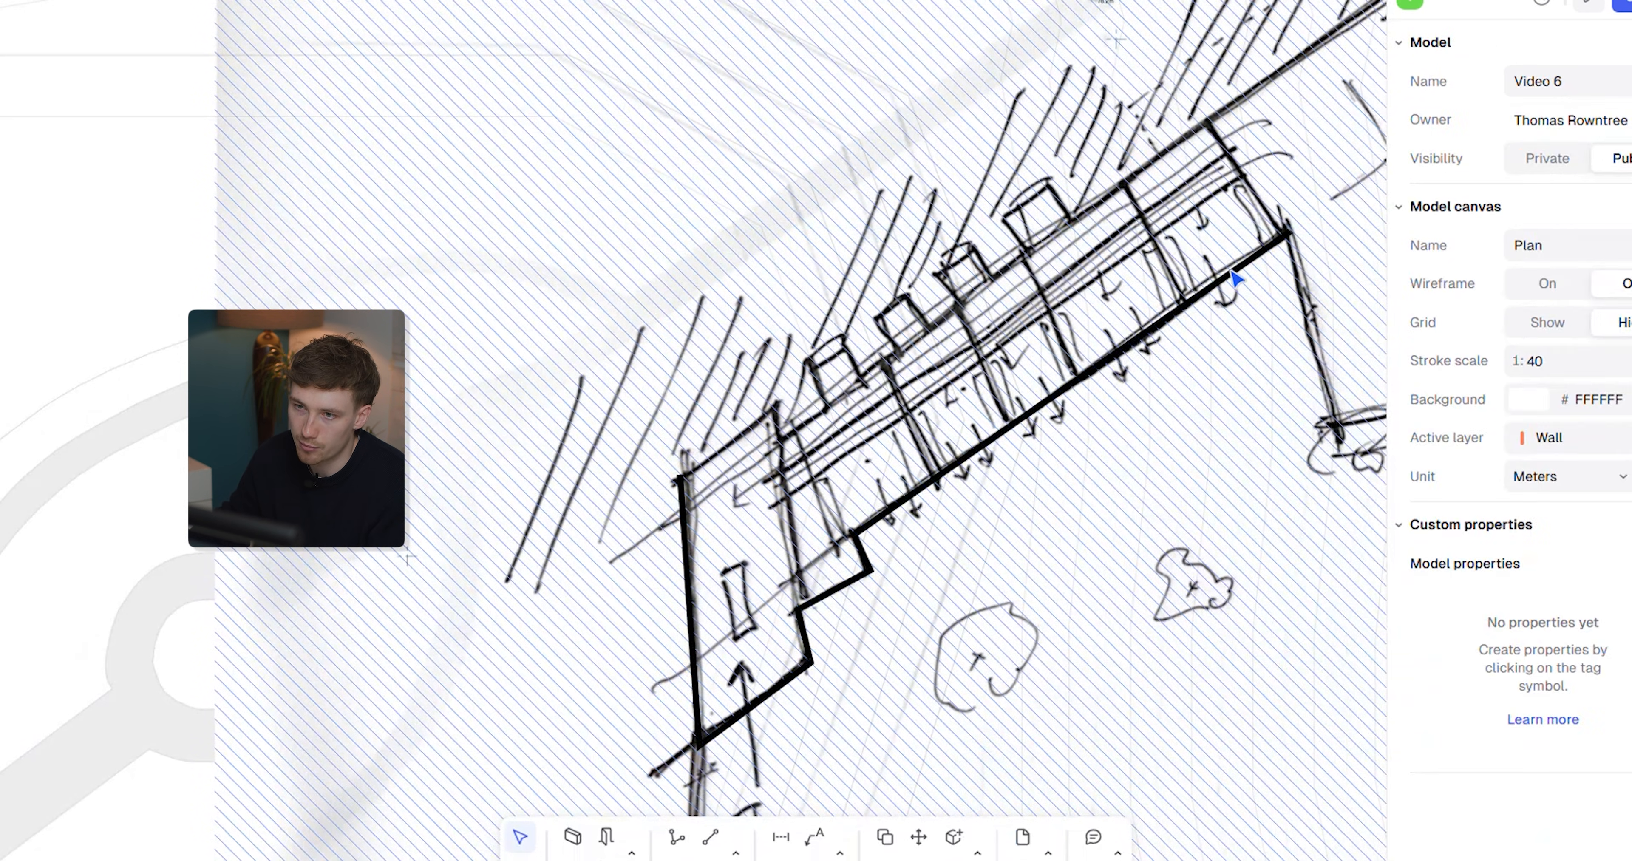
Copy the room row's 43.55 m wall three times onto the sketch's parallel corridor lines, at offsets from about 6.5 m to 9.74 m
{"action": "scroll", "coordinate": [812, 659], "scroll_direction": "up", "scroll_amount": 2}
{"action": "scroll", "coordinate": [830, 522], "scroll_direction": "up", "scroll_amount": 3}
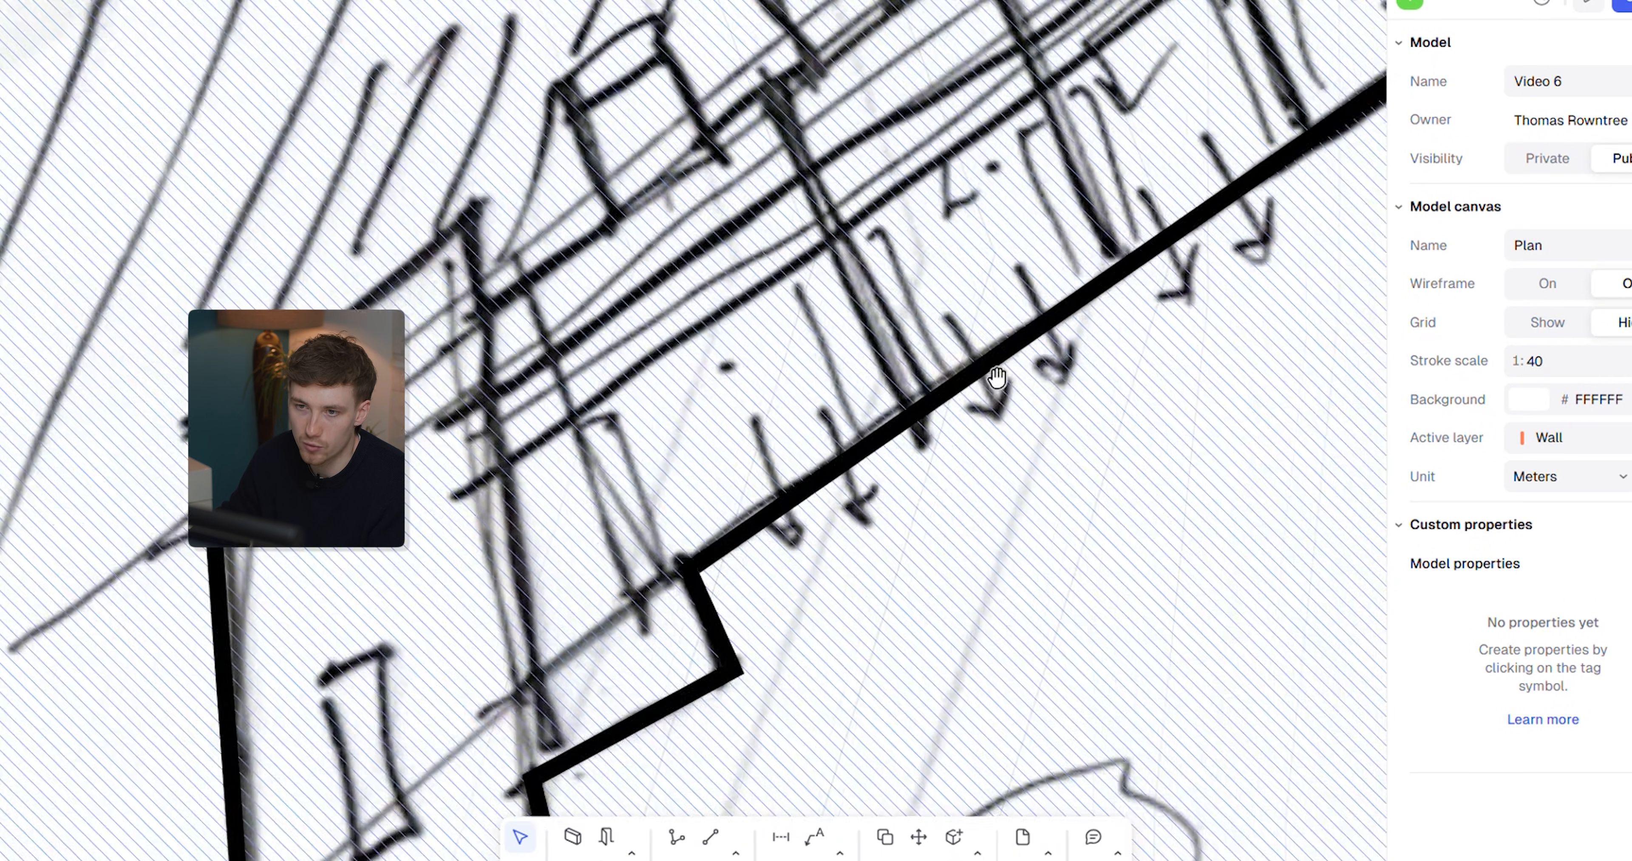
{"action": "left_click", "coordinate": [953, 476]}
{"action": "key", "text": "w"}
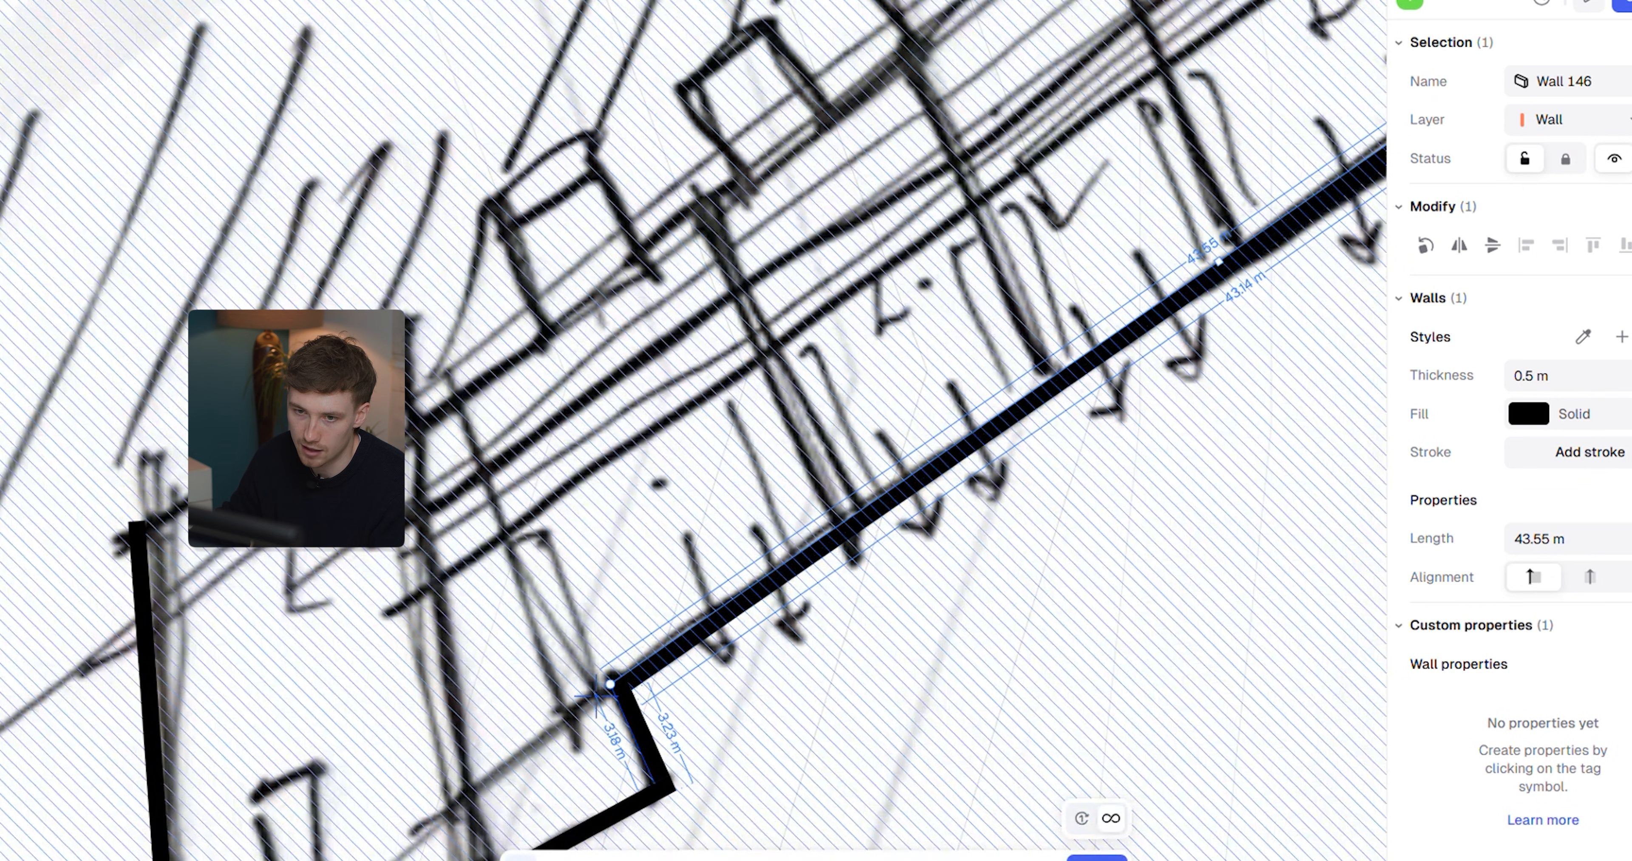
{"action": "left_click", "coordinate": [611, 685]}
{"action": "middle_click_drag", "start_coordinate": [538, 443], "coordinate": [814, 570]}
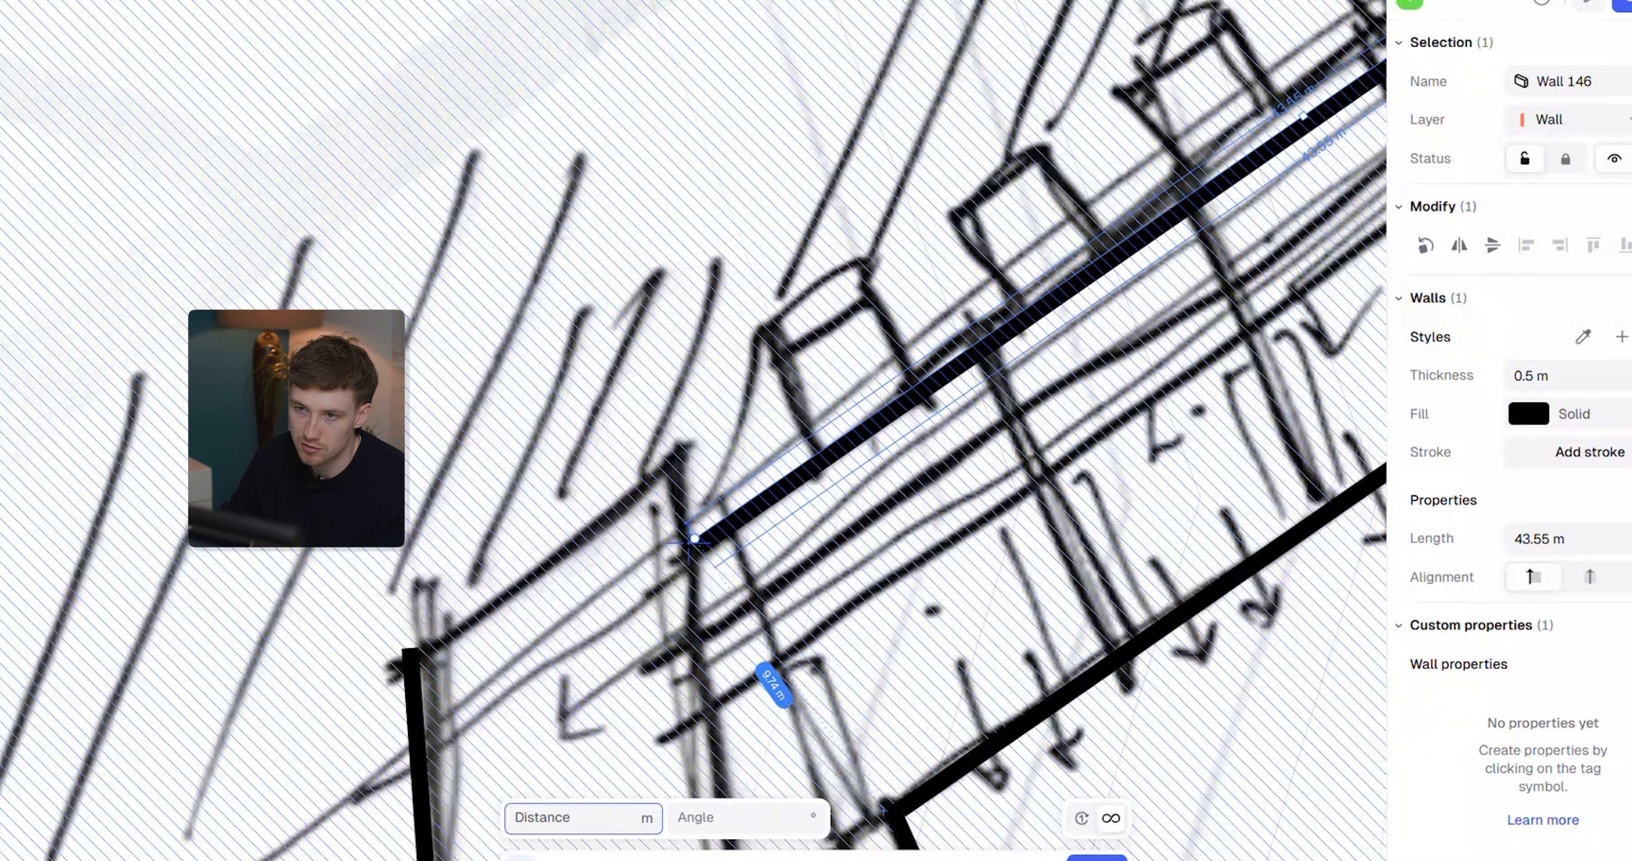
{"action": "left_click", "coordinate": [696, 541]}
{"action": "left_click", "coordinate": [689, 641]}
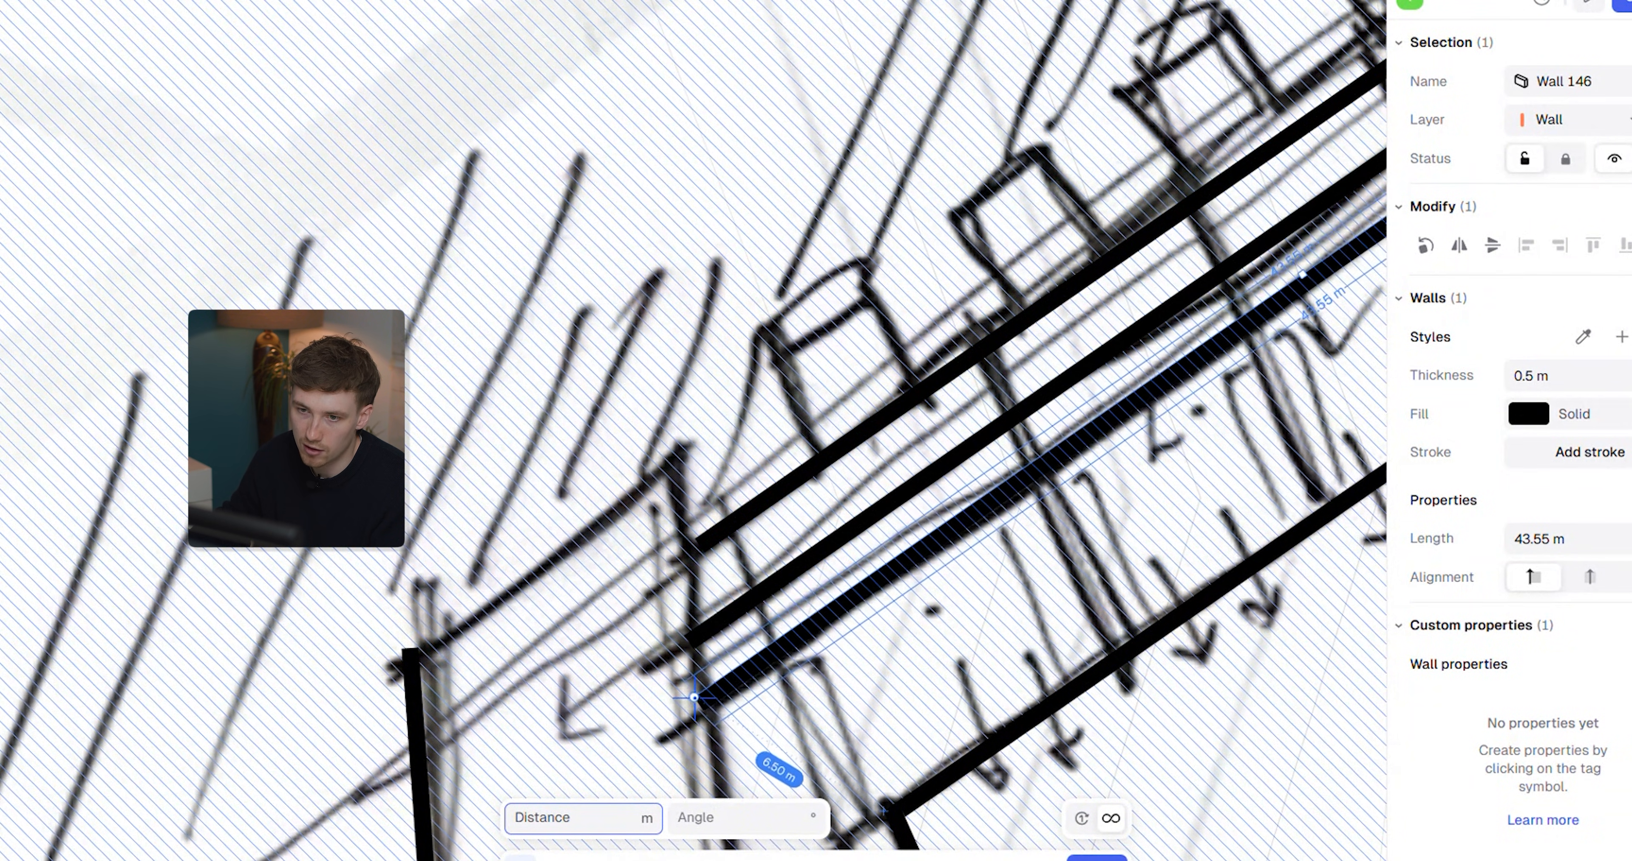
{"action": "left_click", "coordinate": [695, 699]}
{"action": "key", "text": "Escape"}
{"action": "scroll", "coordinate": [702, 665], "scroll_direction": "down", "scroll_amount": 5}
{"action": "scroll", "coordinate": [1060, 405], "scroll_direction": "up", "scroll_amount": 3}
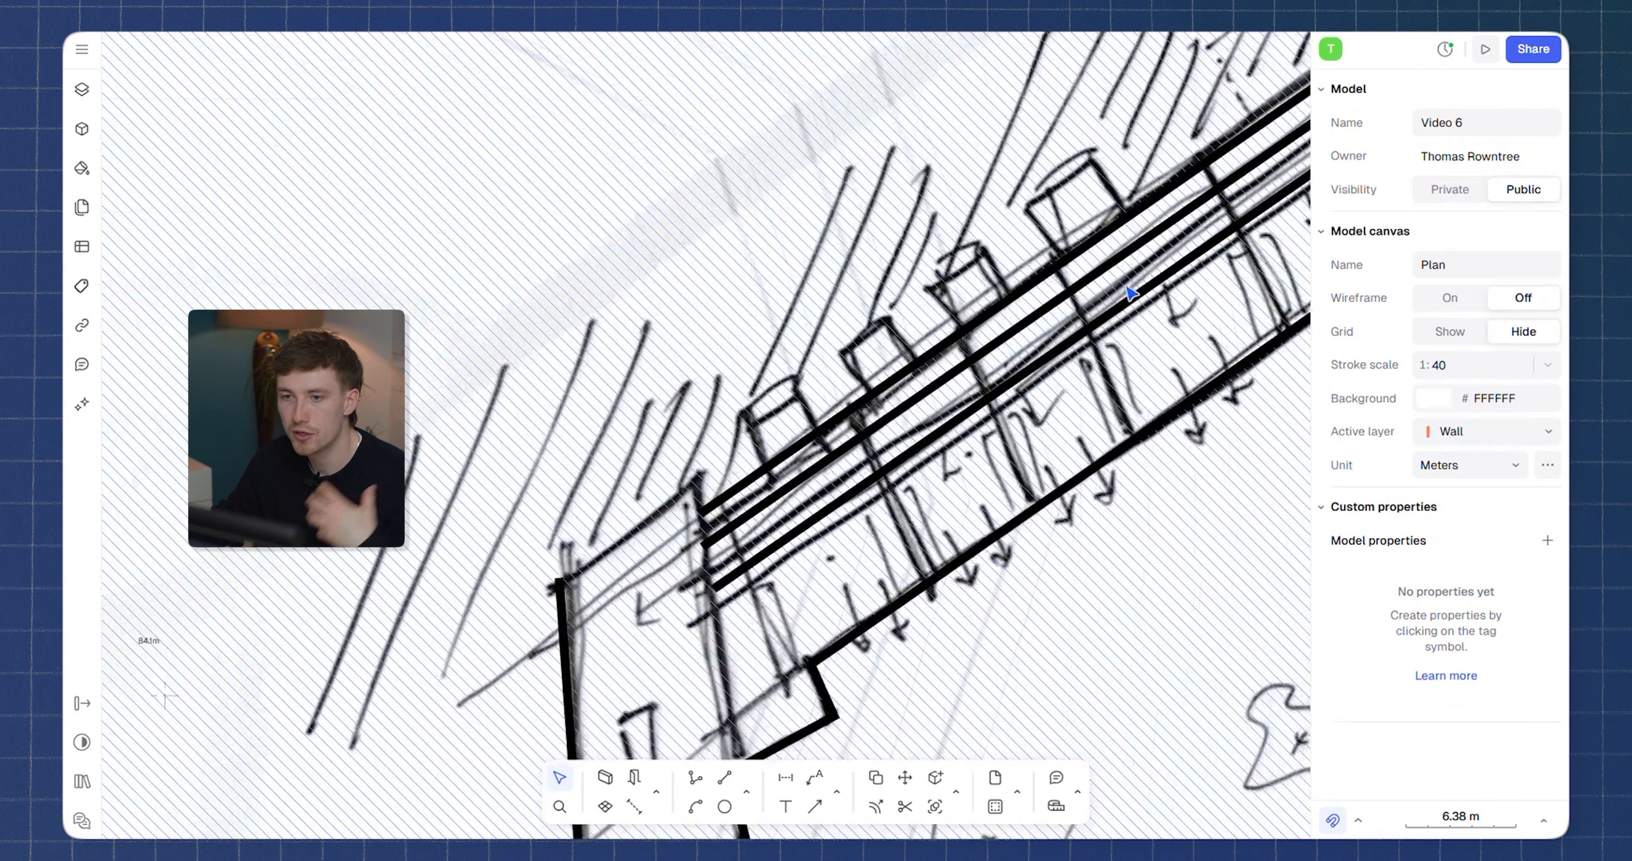
{"action": "middle_click_drag", "start_coordinate": [915, 524], "coordinate": [744, 622]}
{"action": "scroll", "coordinate": [1026, 375], "scroll_direction": "down", "scroll_amount": 3}
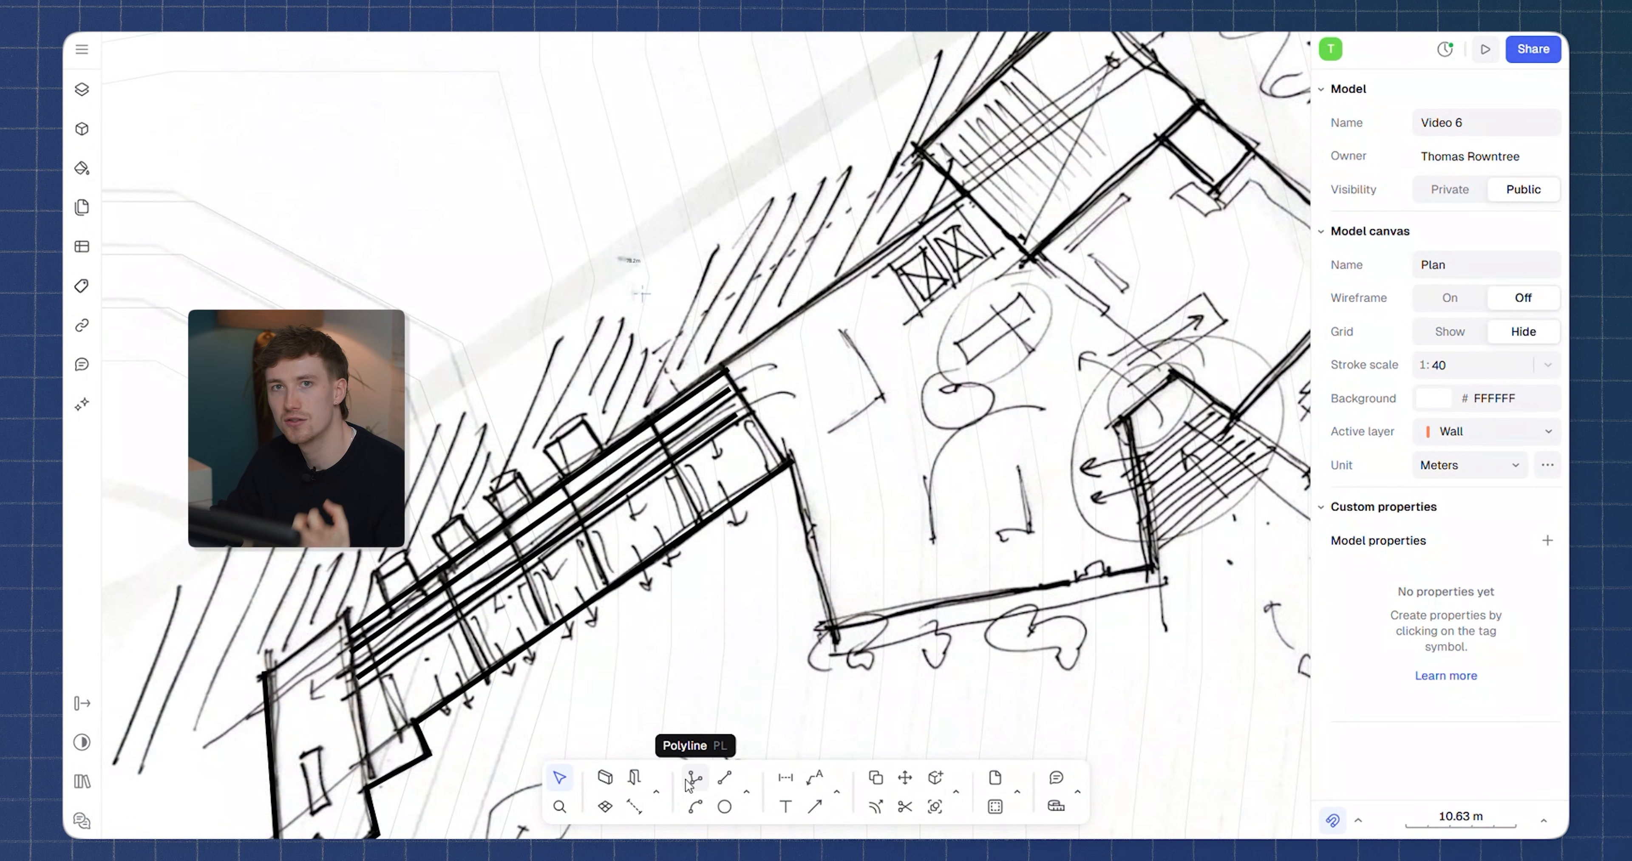
Move the two angled entrance walls, 0.8 m and 0.6 m thick, together a short way up along the vertical outer wall
{"action": "left_click", "coordinate": [605, 777]}
{"action": "scroll", "coordinate": [758, 502], "scroll_direction": "up", "scroll_amount": 3}
{"action": "left_click", "coordinate": [817, 411]}
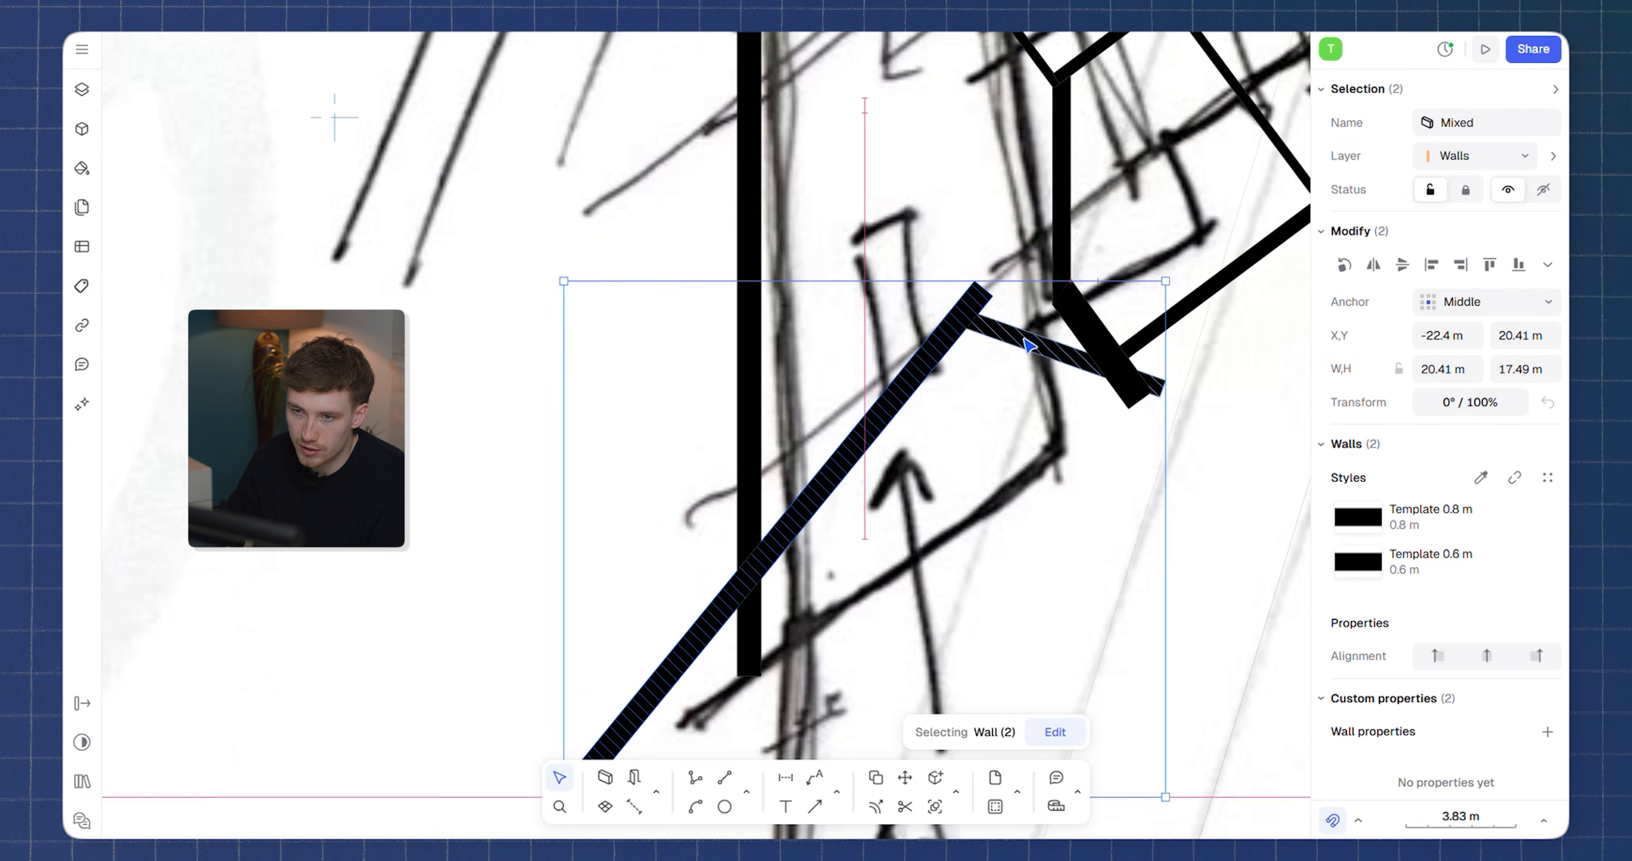
{"action": "left_click_drag", "start_coordinate": [1028, 345], "coordinate": [1001, 291]}
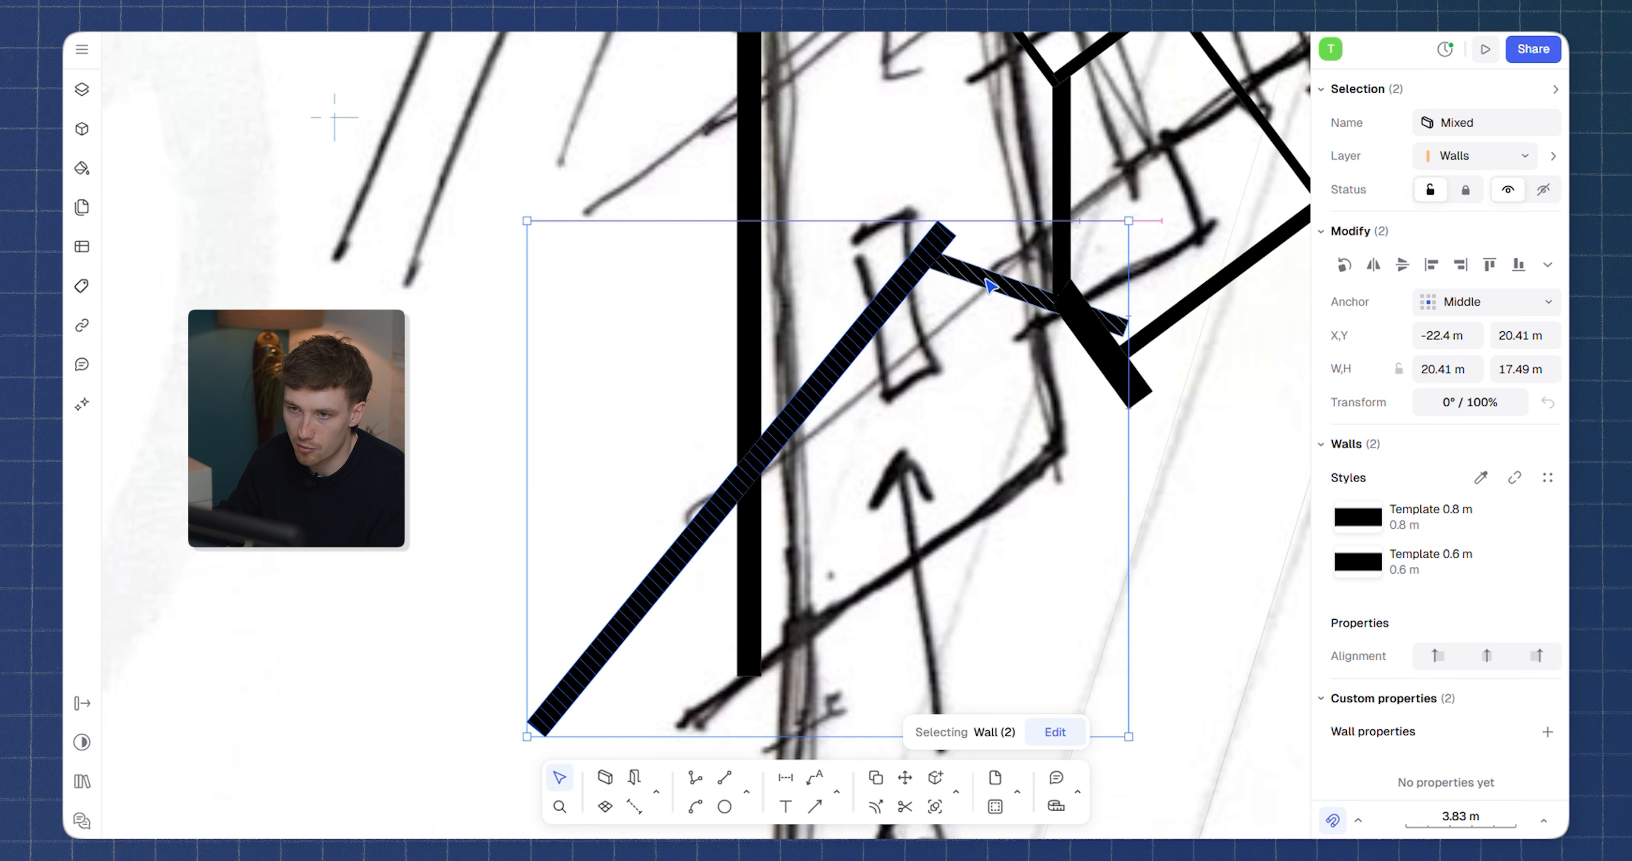
{"action": "scroll", "coordinate": [918, 437], "scroll_direction": "down", "scroll_amount": 5}
{"action": "key", "text": "Escape"}
{"action": "scroll", "coordinate": [918, 437], "scroll_direction": "up", "scroll_amount": 3}
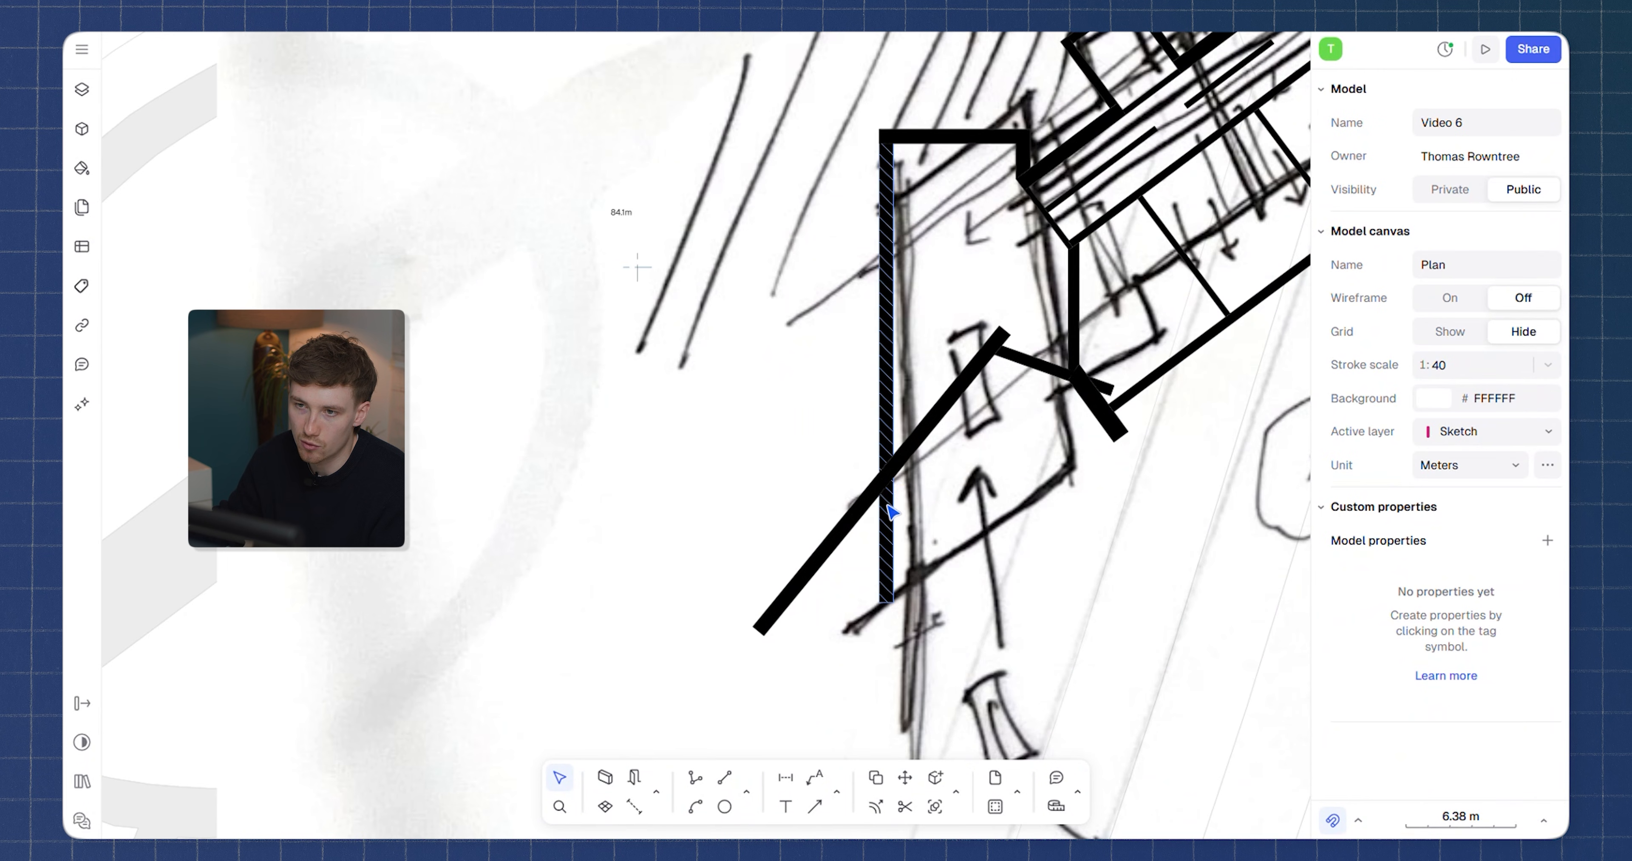
Trim the lower overhang of the vertical outer wall, using the 0.8 m angled entrance wall as the cutting boundary
{"action": "left_click", "coordinate": [914, 457]}
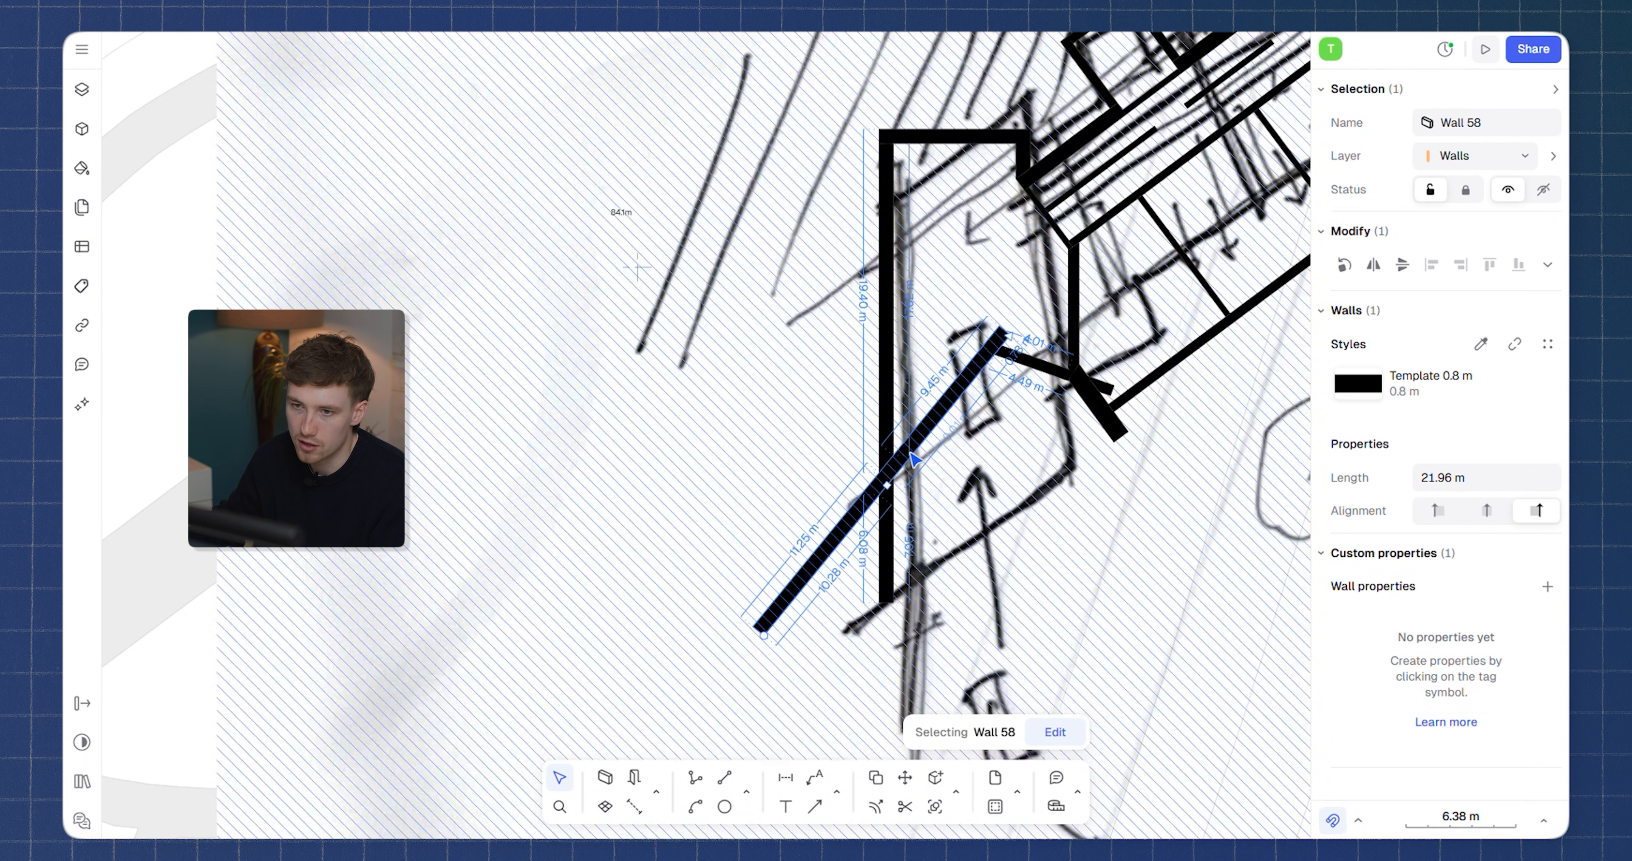
{"action": "key", "text": "e"}
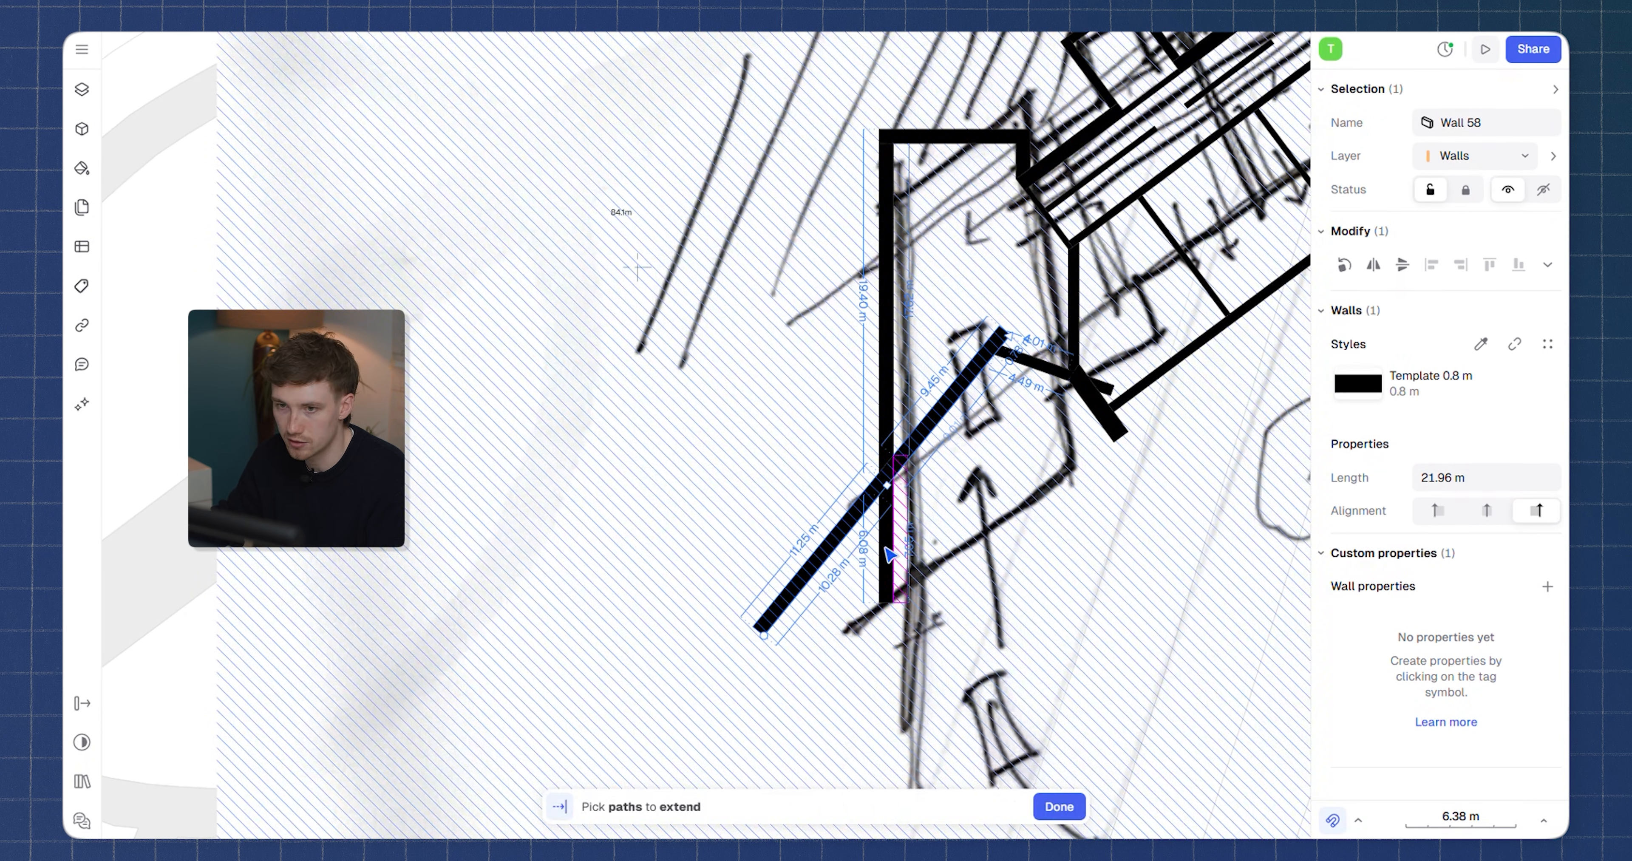
{"action": "key", "text": "Escape"}
{"action": "scroll", "coordinate": [912, 412], "scroll_direction": "up", "scroll_amount": 3}
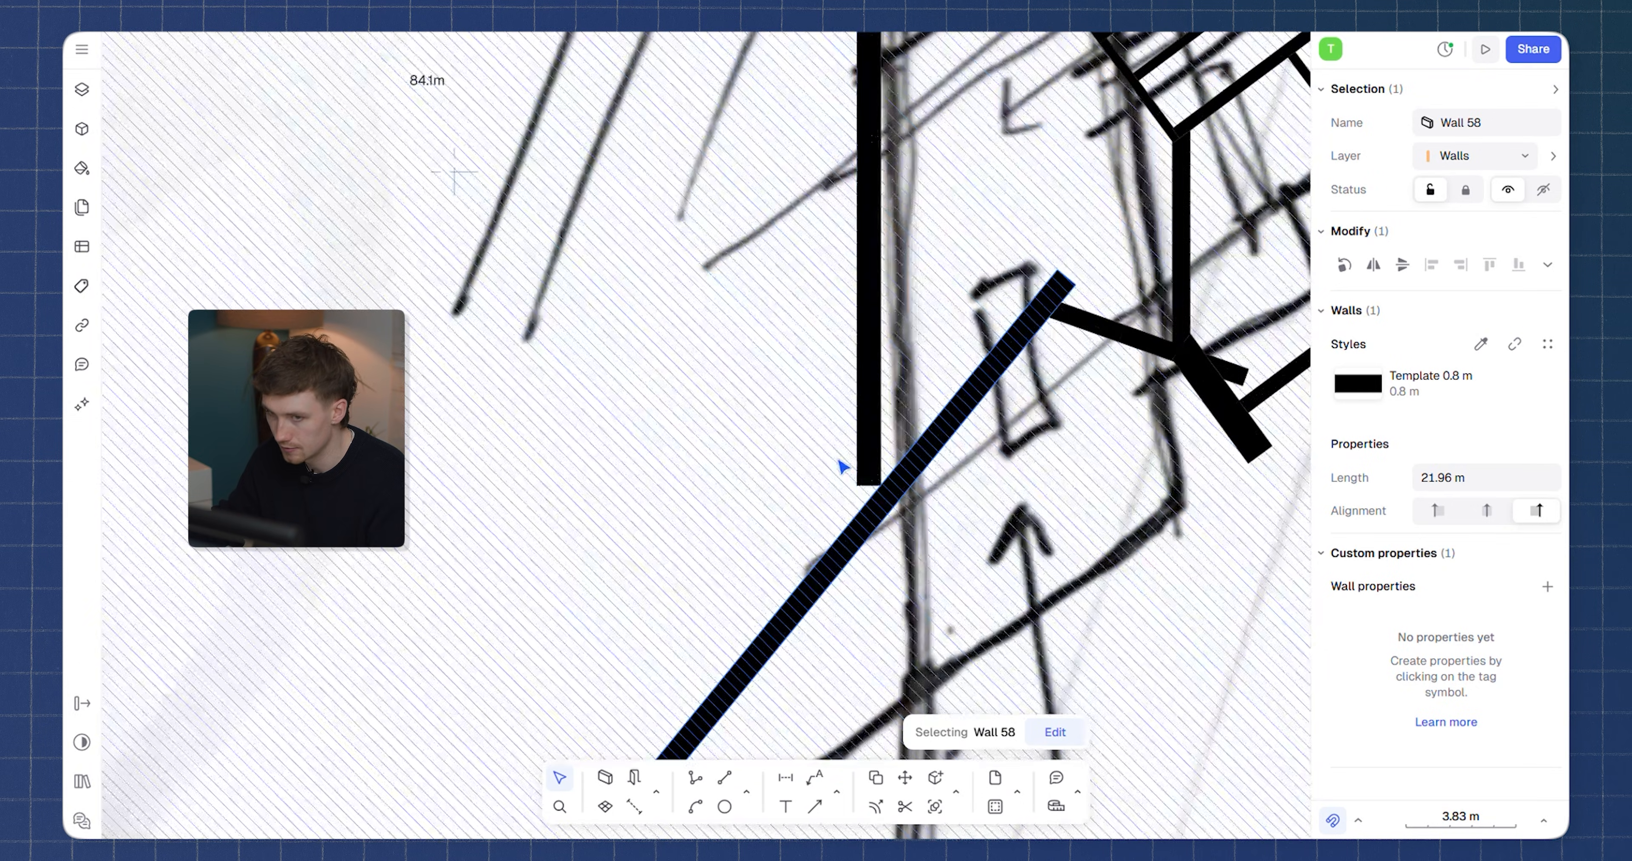
Stretch the lower end of the vertical outer wall down to the angled wall's far face to close the joint
{"action": "left_click", "coordinate": [867, 463]}
{"action": "scroll", "coordinate": [860, 529], "scroll_direction": "up", "scroll_amount": 5}
{"action": "left_click_drag", "start_coordinate": [926, 412], "coordinate": [918, 492]}
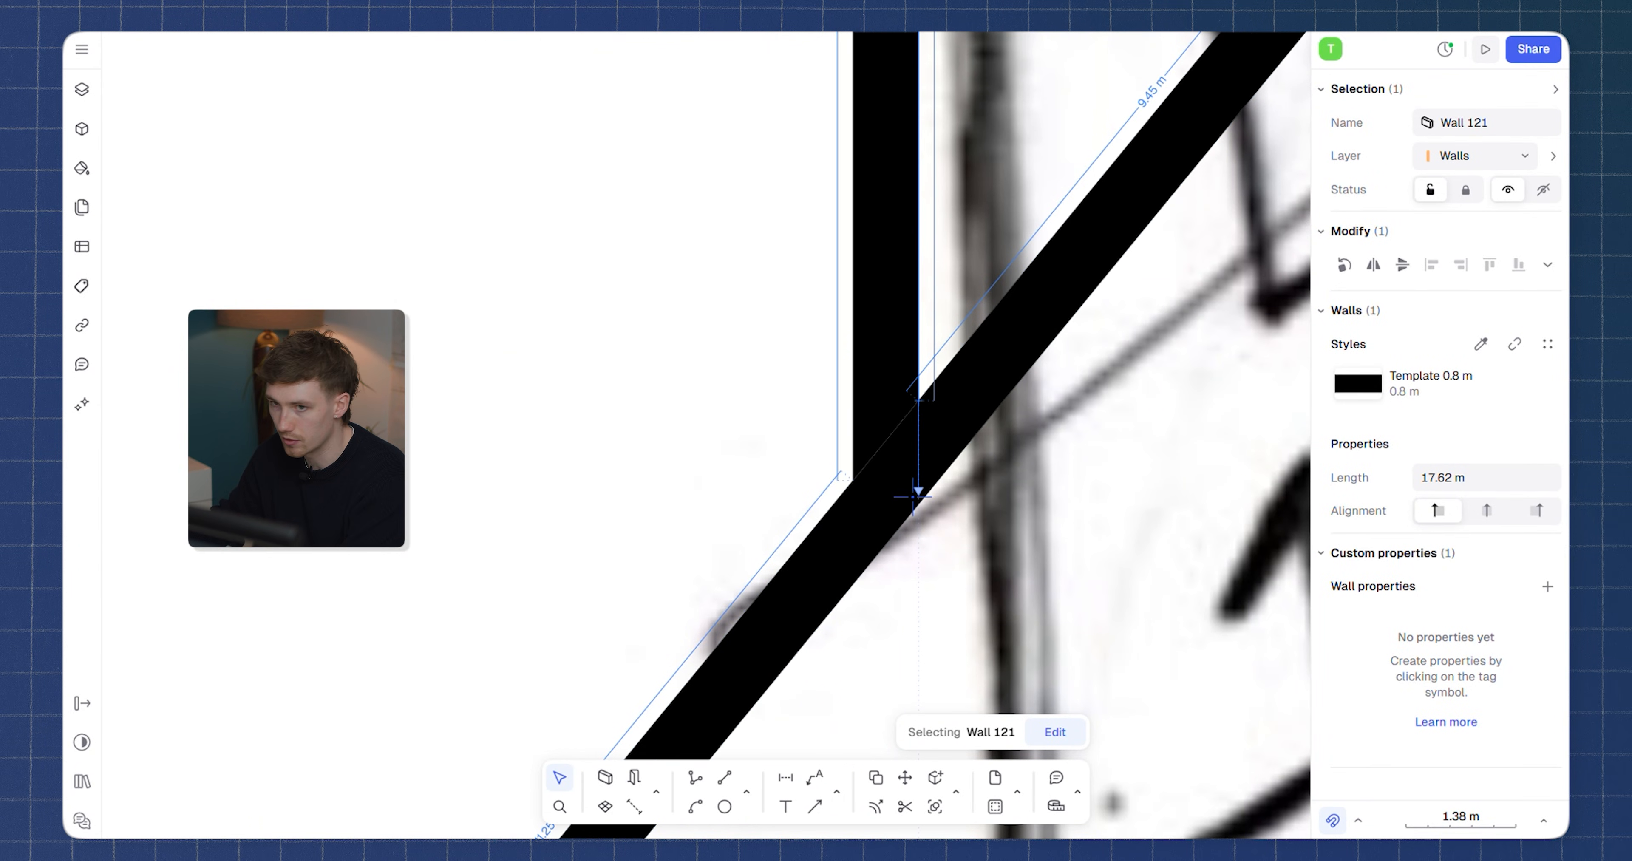
{"action": "key", "text": "Escape"}
{"action": "scroll", "coordinate": [886, 531], "scroll_direction": "down", "scroll_amount": 10}
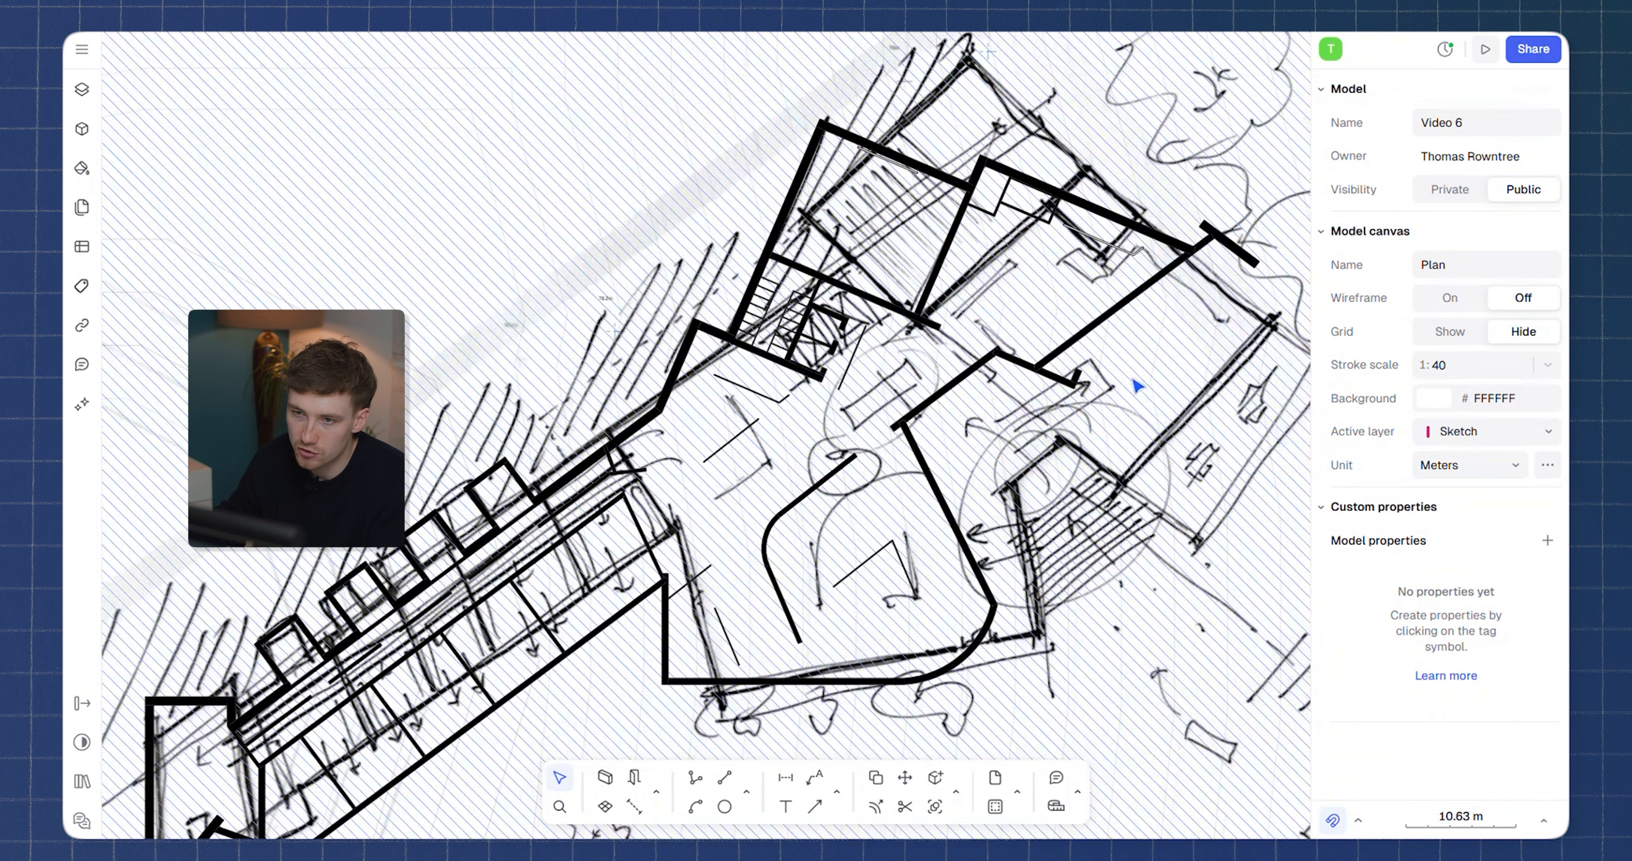
Examine how the drafted walls relate to the underlying sketch around the main space, curved corner and room row
{"action": "scroll", "coordinate": [1057, 416], "scroll_direction": "up", "scroll_amount": 5}
{"action": "scroll", "coordinate": [1105, 665], "scroll_direction": "down", "scroll_amount": 3}
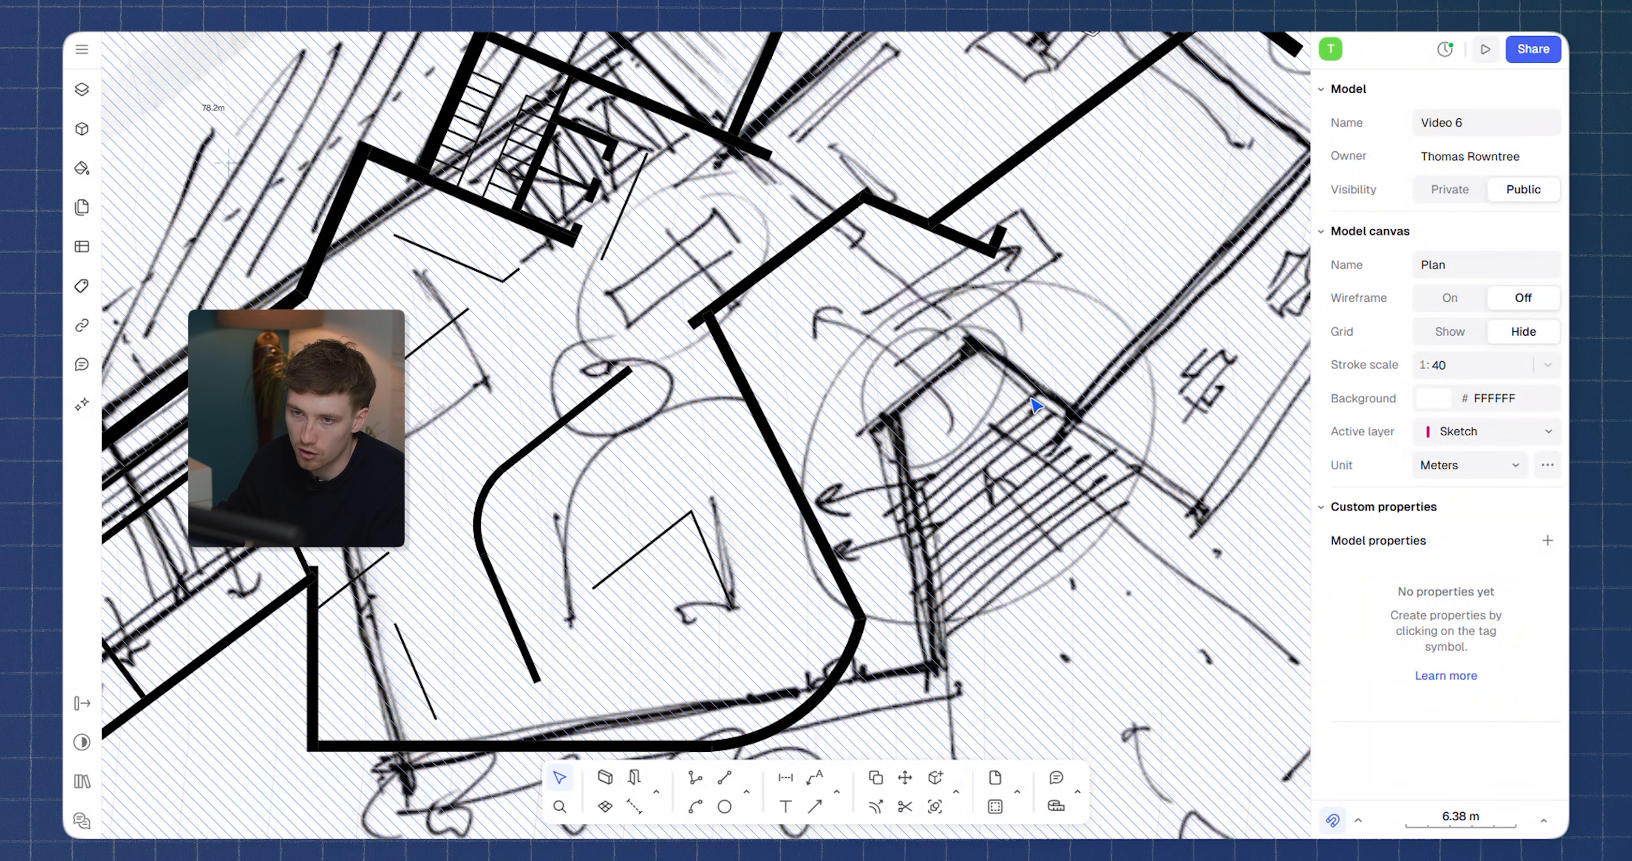
{"action": "scroll", "coordinate": [946, 415], "scroll_direction": "down", "scroll_amount": 3}
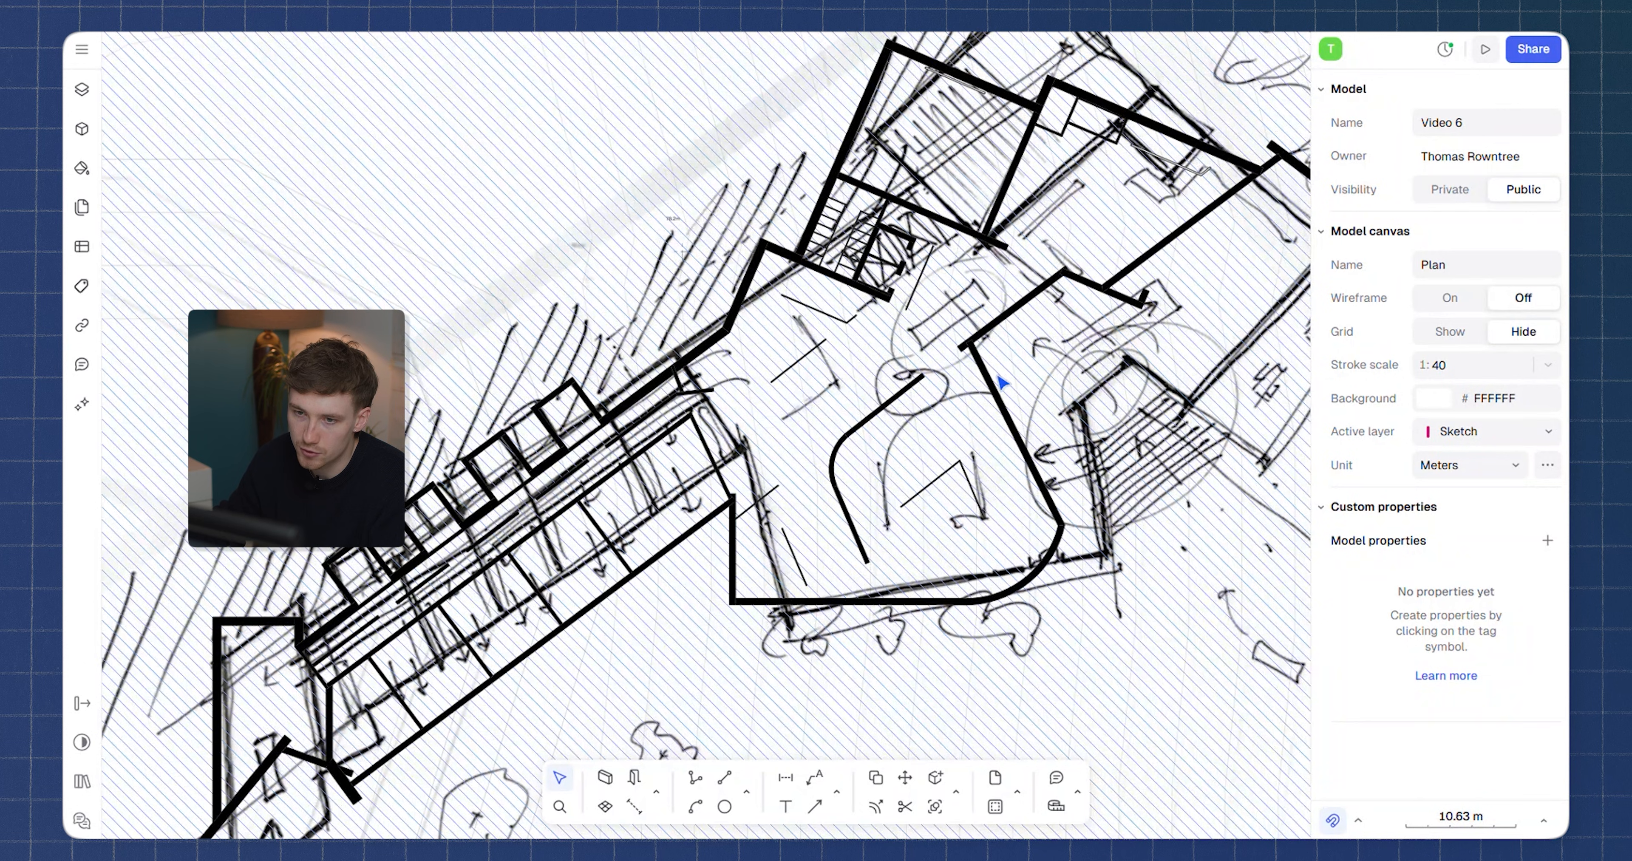
{"action": "scroll", "coordinate": [918, 595], "scroll_direction": "up", "scroll_amount": 3}
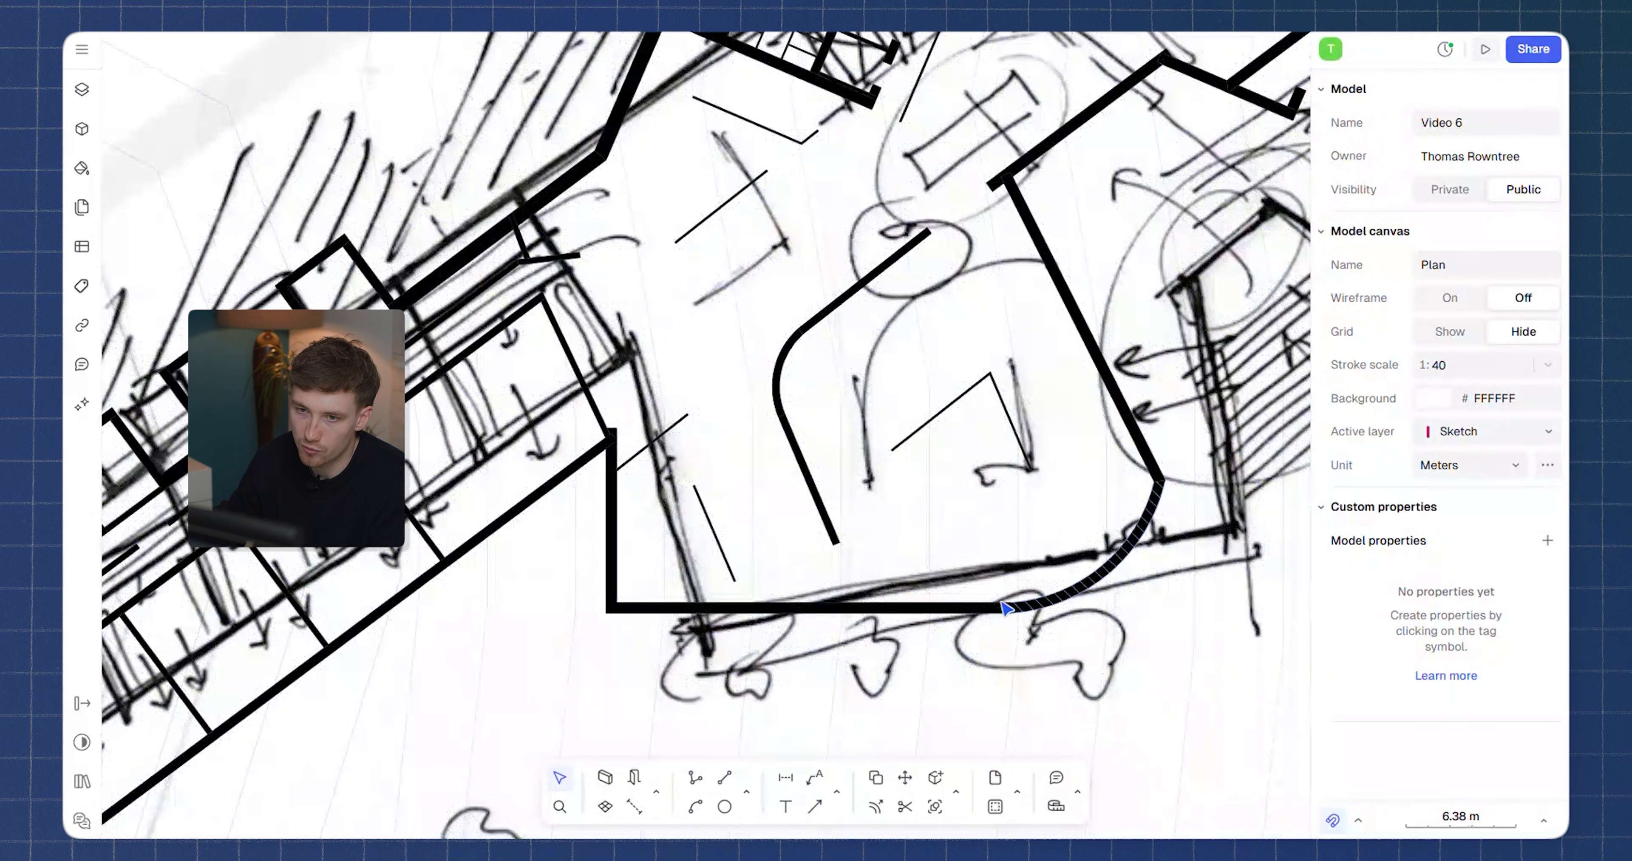
{"action": "scroll", "coordinate": [760, 451], "scroll_direction": "down", "scroll_amount": 3}
{"action": "middle_click_drag", "start_coordinate": [700, 618], "coordinate": [878, 615]}
{"action": "mouse_move", "coordinate": [786, 650]}
{"action": "middle_mouse_down"}
{"action": "mouse_move", "coordinate": [802, 520]}
{"action": "mouse_move", "coordinate": [737, 644]}
{"action": "middle_mouse_up"}
{"action": "middle_click_drag", "start_coordinate": [1027, 486], "coordinate": [927, 587]}
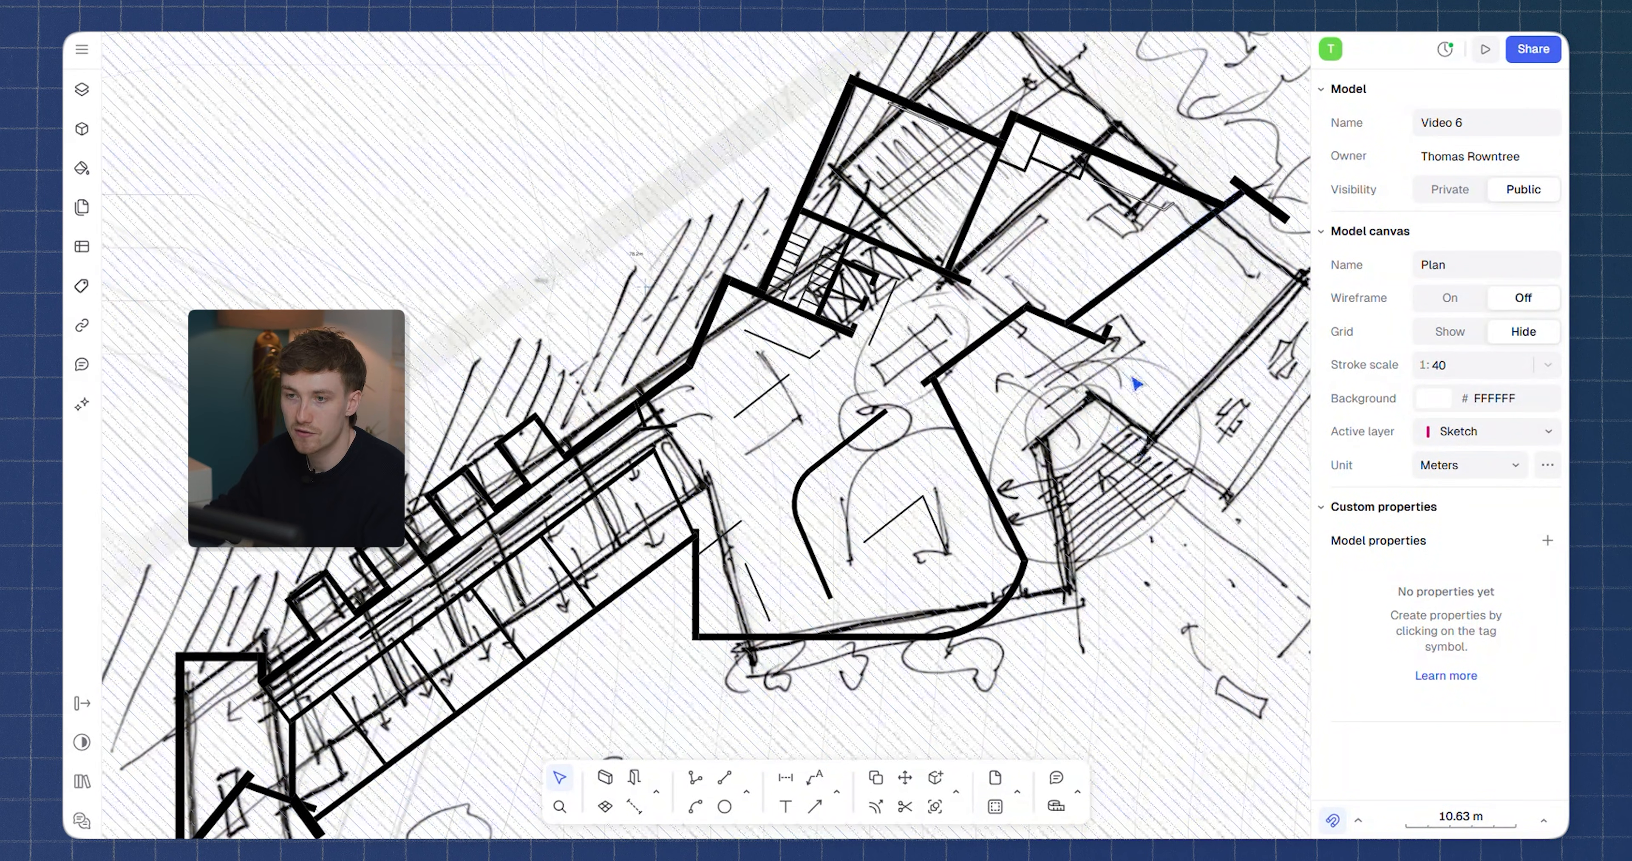
{"action": "middle_click_drag", "start_coordinate": [705, 494], "coordinate": [848, 400]}
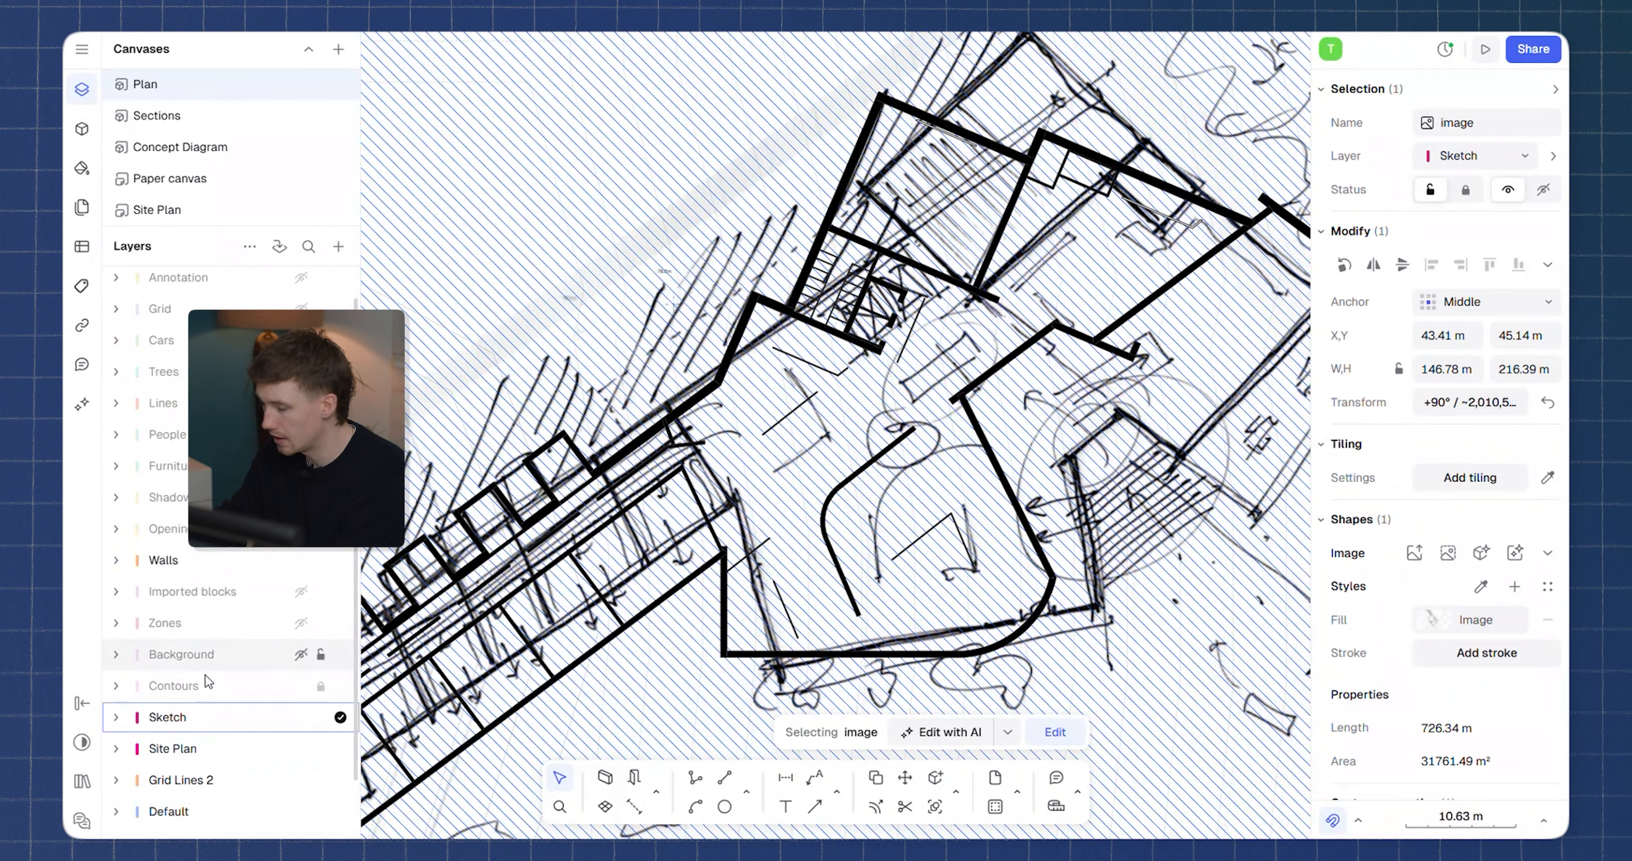
Hide the Sketch layer and clear the selection of the sketch image
{"action": "scroll", "coordinate": [206, 674], "scroll_direction": "down", "scroll_amount": 1}
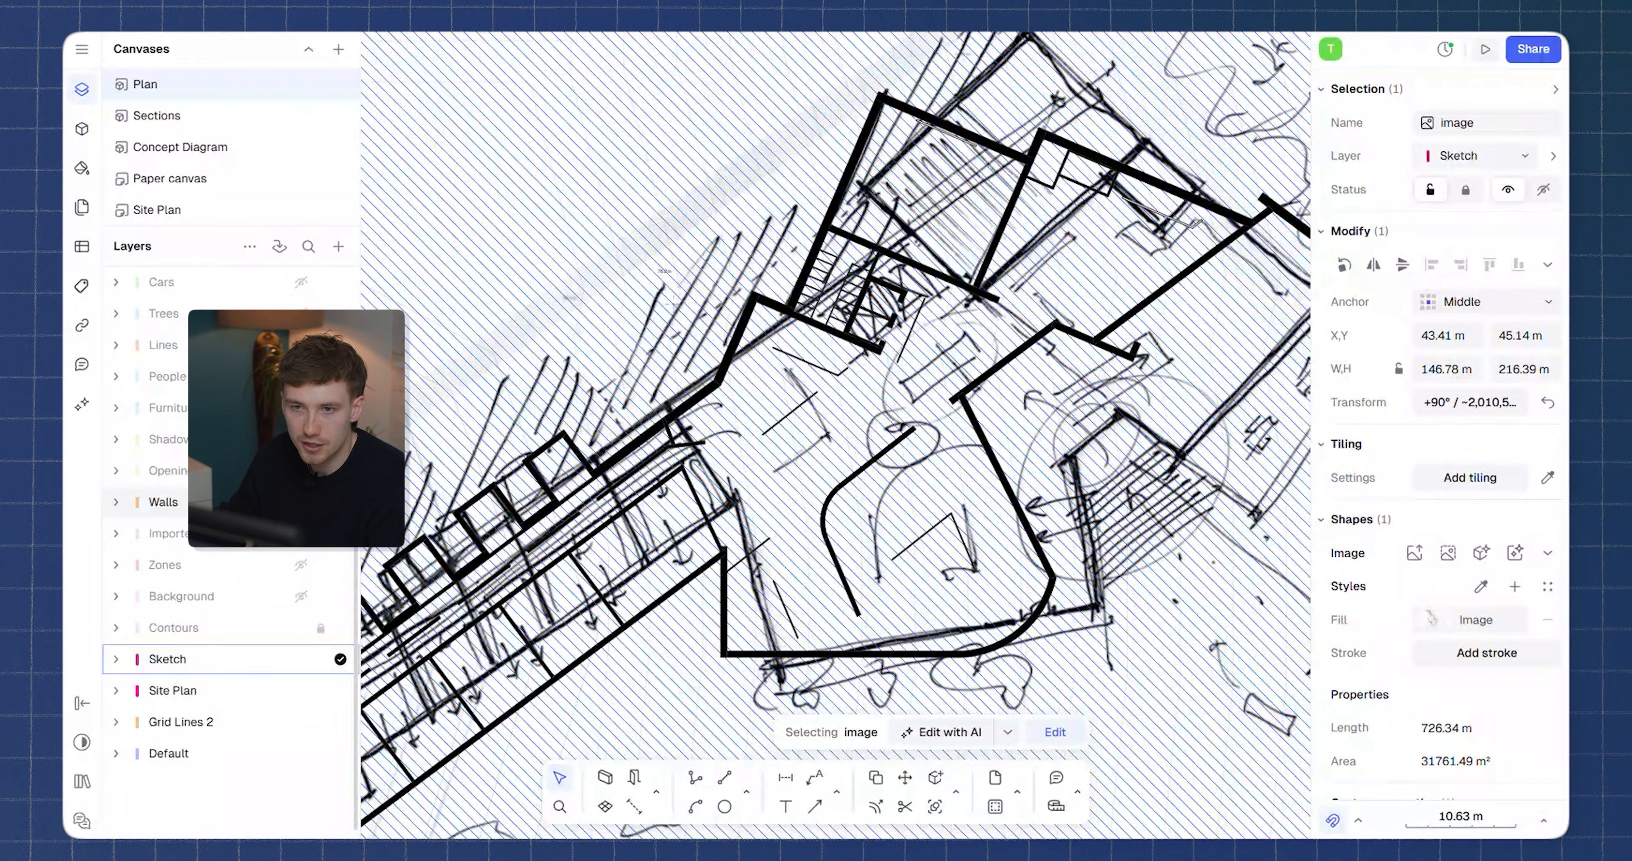
{"action": "left_click", "coordinate": [301, 660]}
{"action": "left_click", "coordinate": [82, 89]}
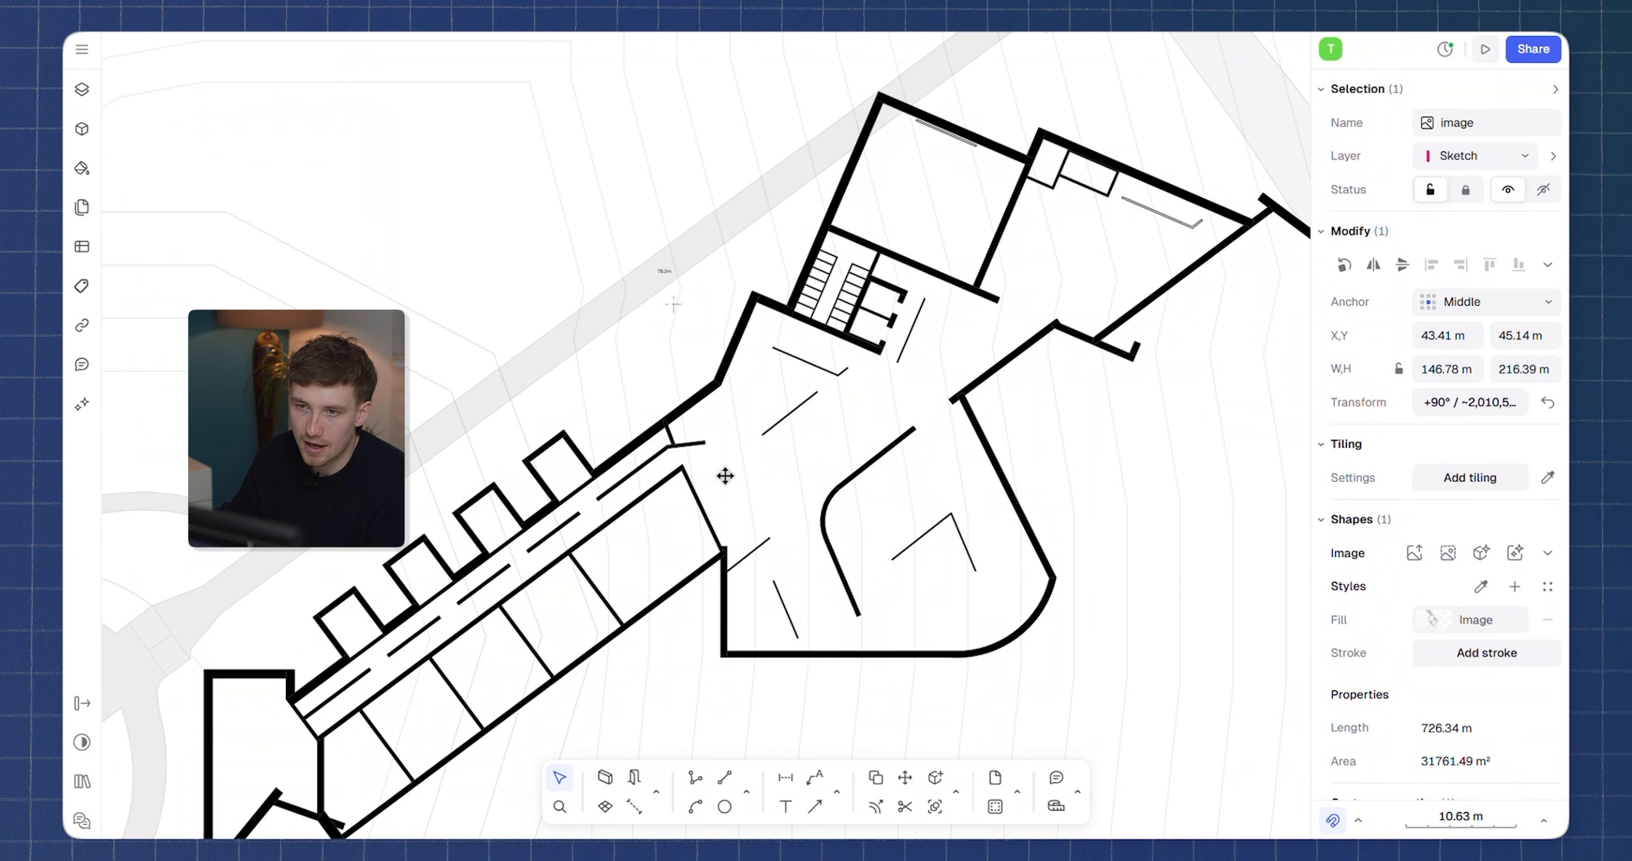
{"action": "mouse_move", "coordinate": [724, 472]}
{"action": "middle_mouse_down"}
{"action": "mouse_move", "coordinate": [860, 393]}
{"action": "mouse_move", "coordinate": [837, 393]}
{"action": "mouse_move", "coordinate": [875, 428]}
{"action": "middle_mouse_up"}
{"action": "scroll", "coordinate": [838, 394], "scroll_direction": "down", "scroll_amount": 3}
{"action": "key", "text": "Escape"}
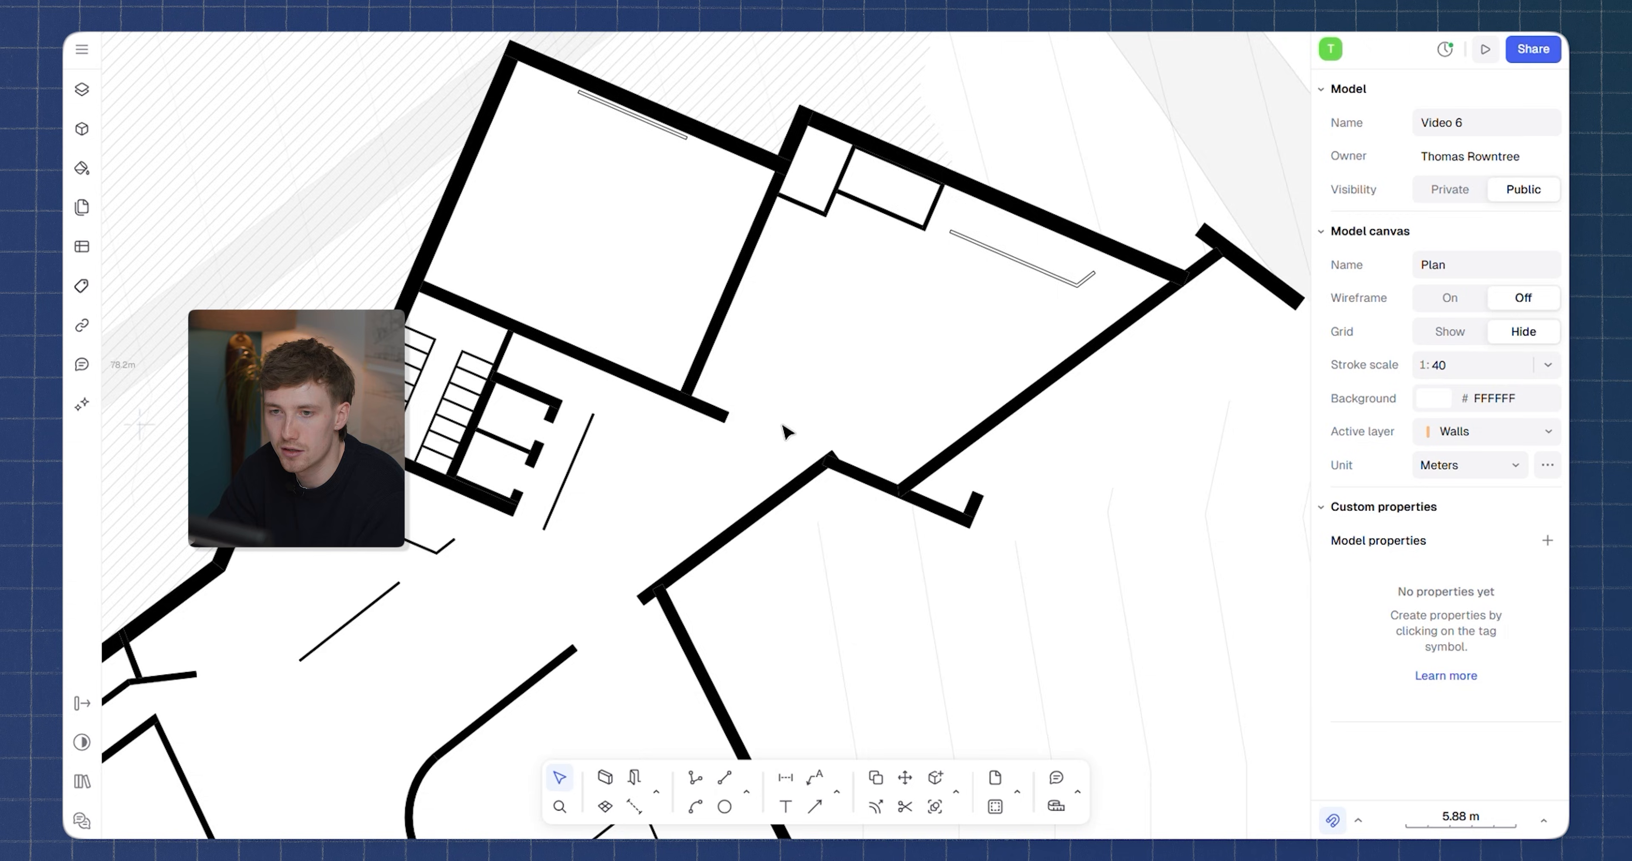
Draw thin stair lines from the inner wall end to the opposite wall corner, and outline the ramp, copying its 2.5 m end line to close it
{"action": "scroll", "coordinate": [785, 432], "scroll_direction": "up", "scroll_amount": 5}
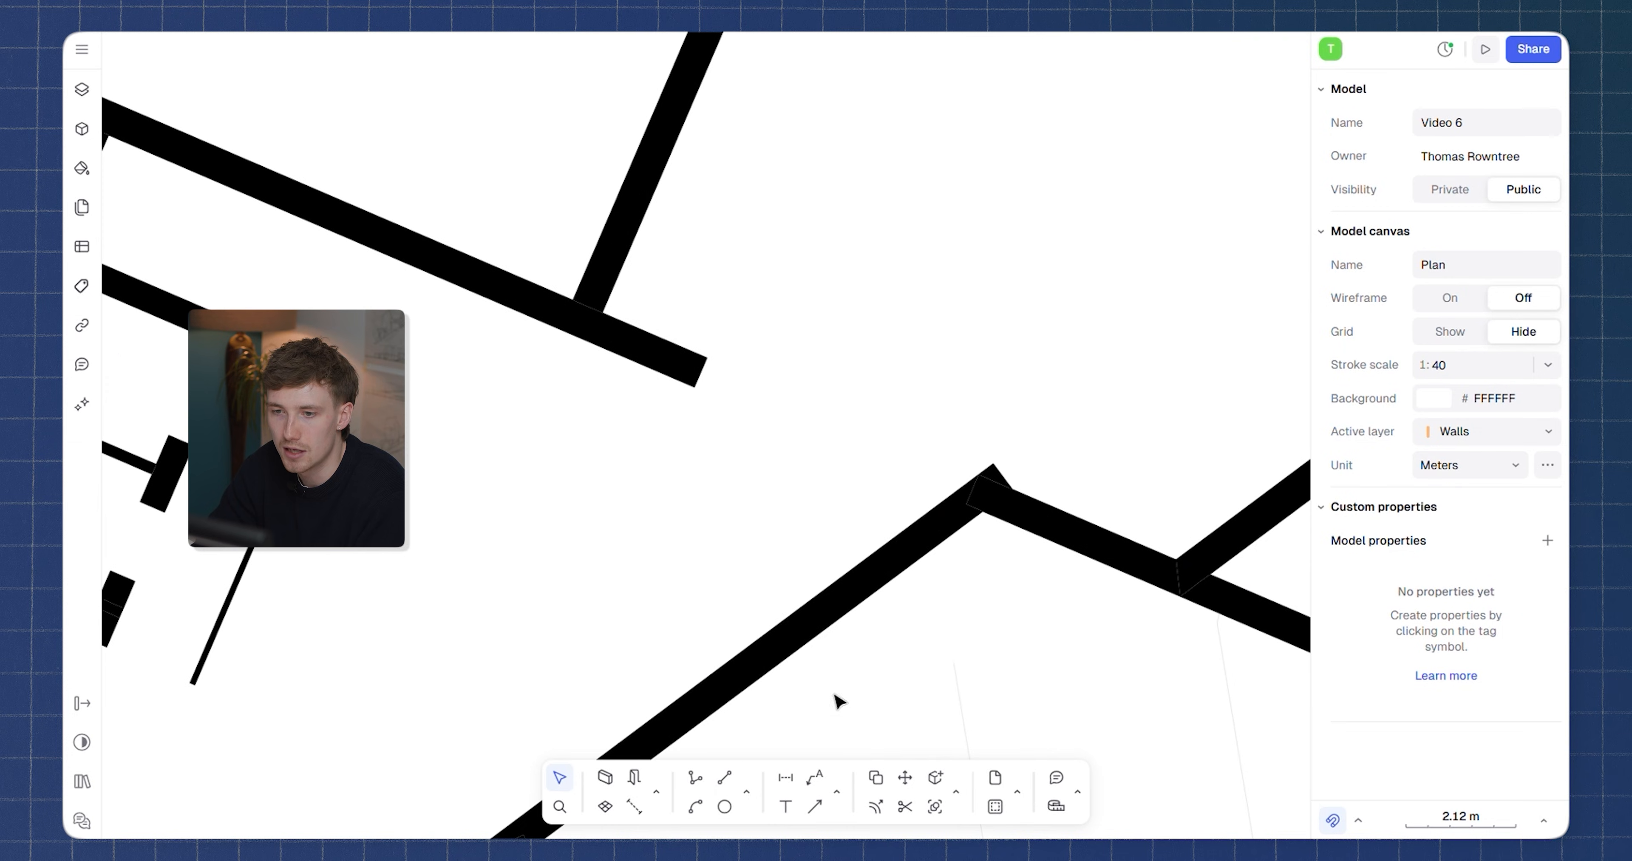
{"action": "left_click", "coordinate": [724, 778]}
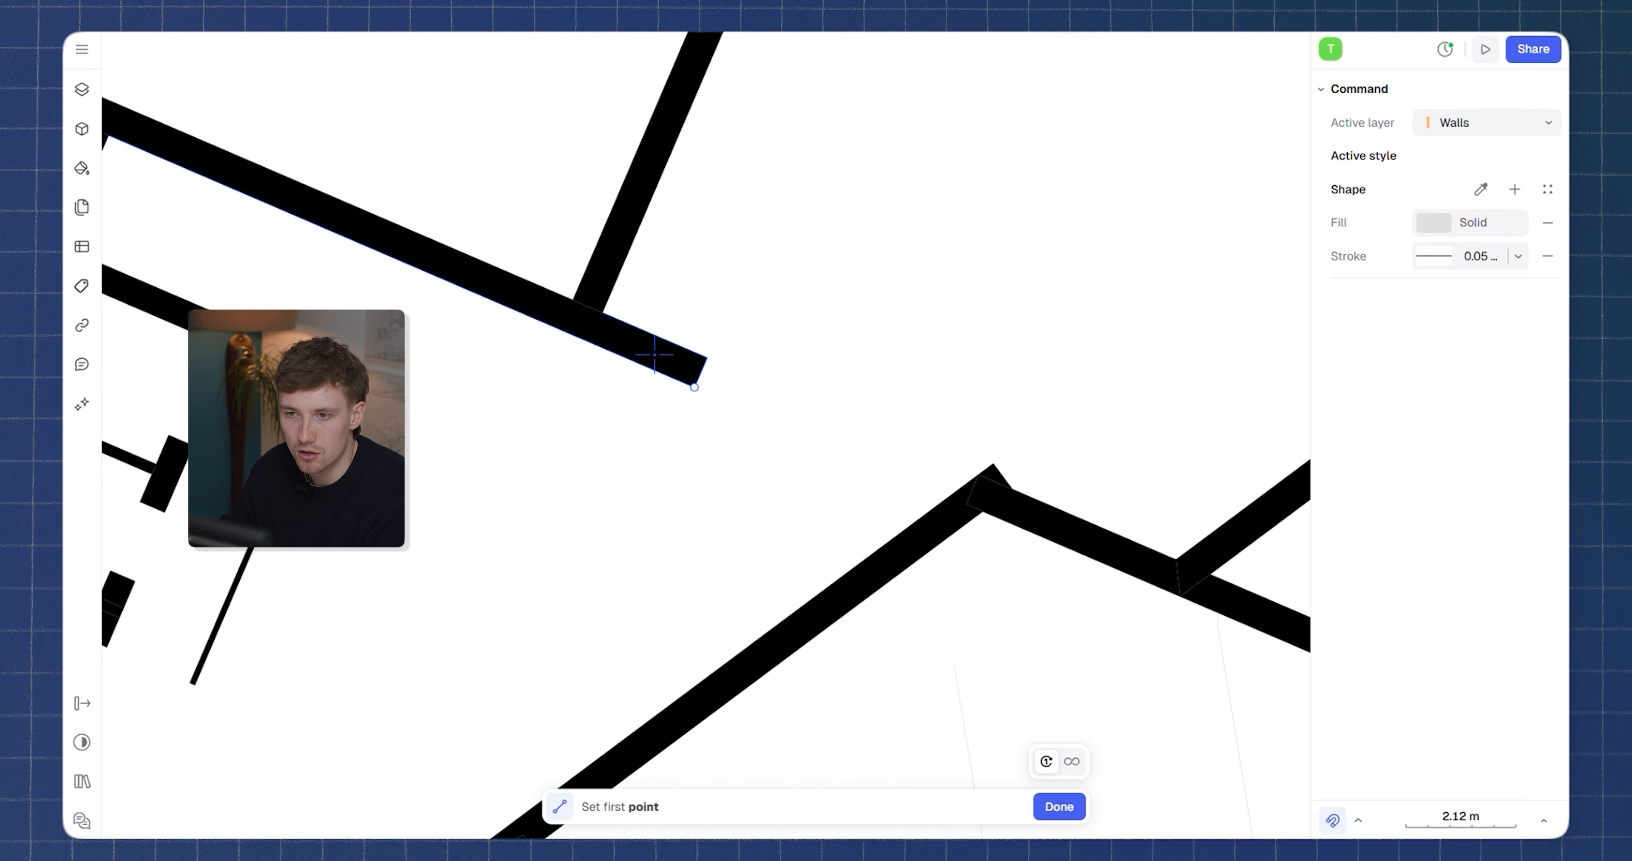
{"action": "left_click", "coordinate": [602, 312]}
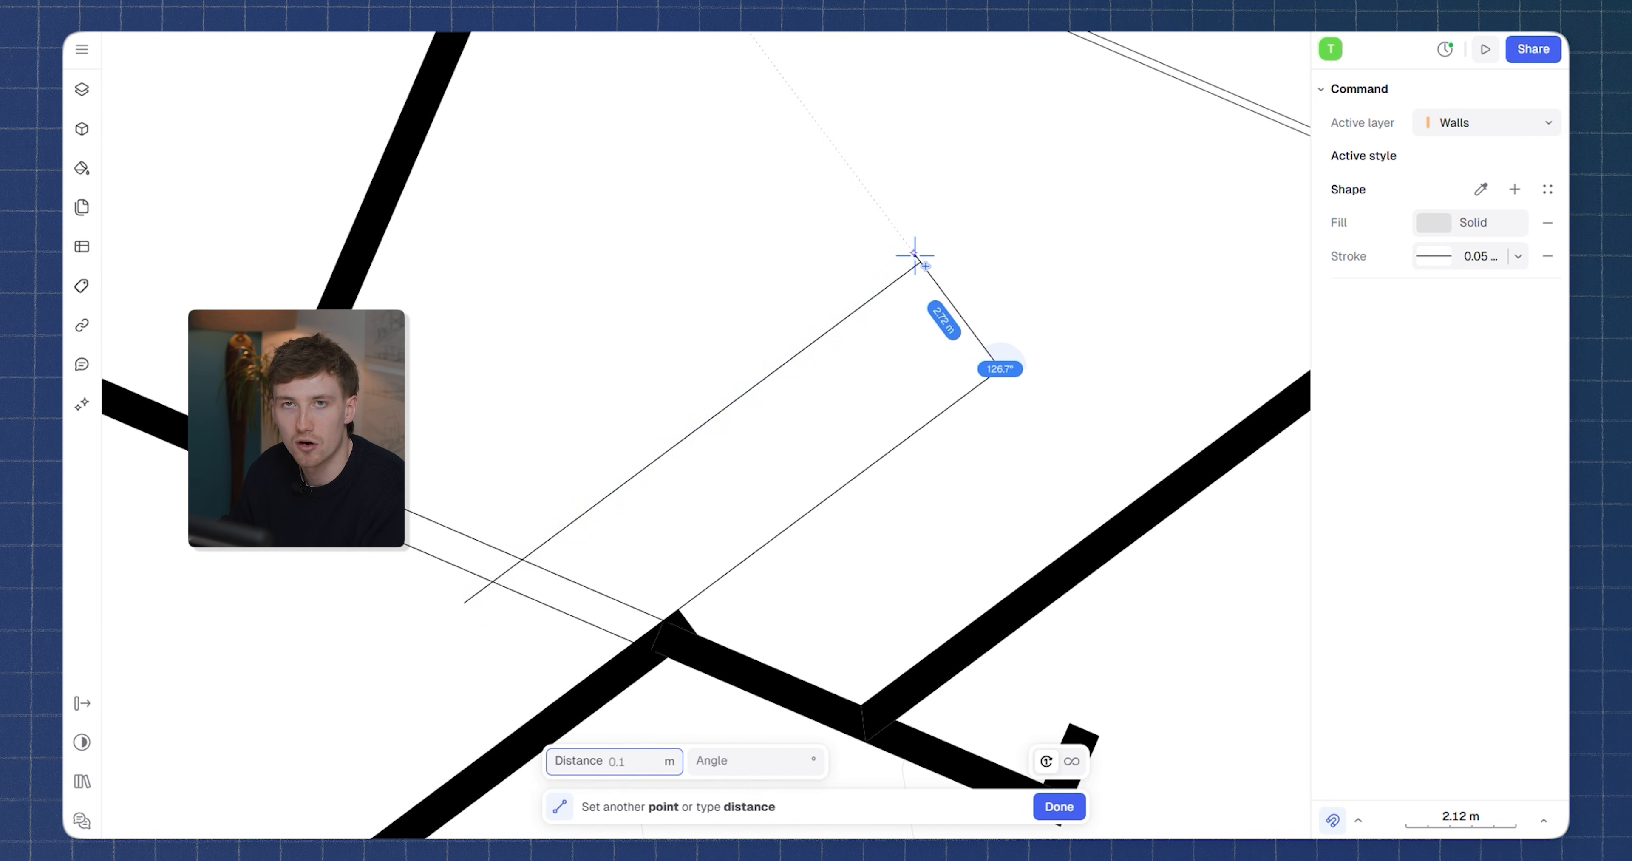
{"action": "key", "text": "Return"}
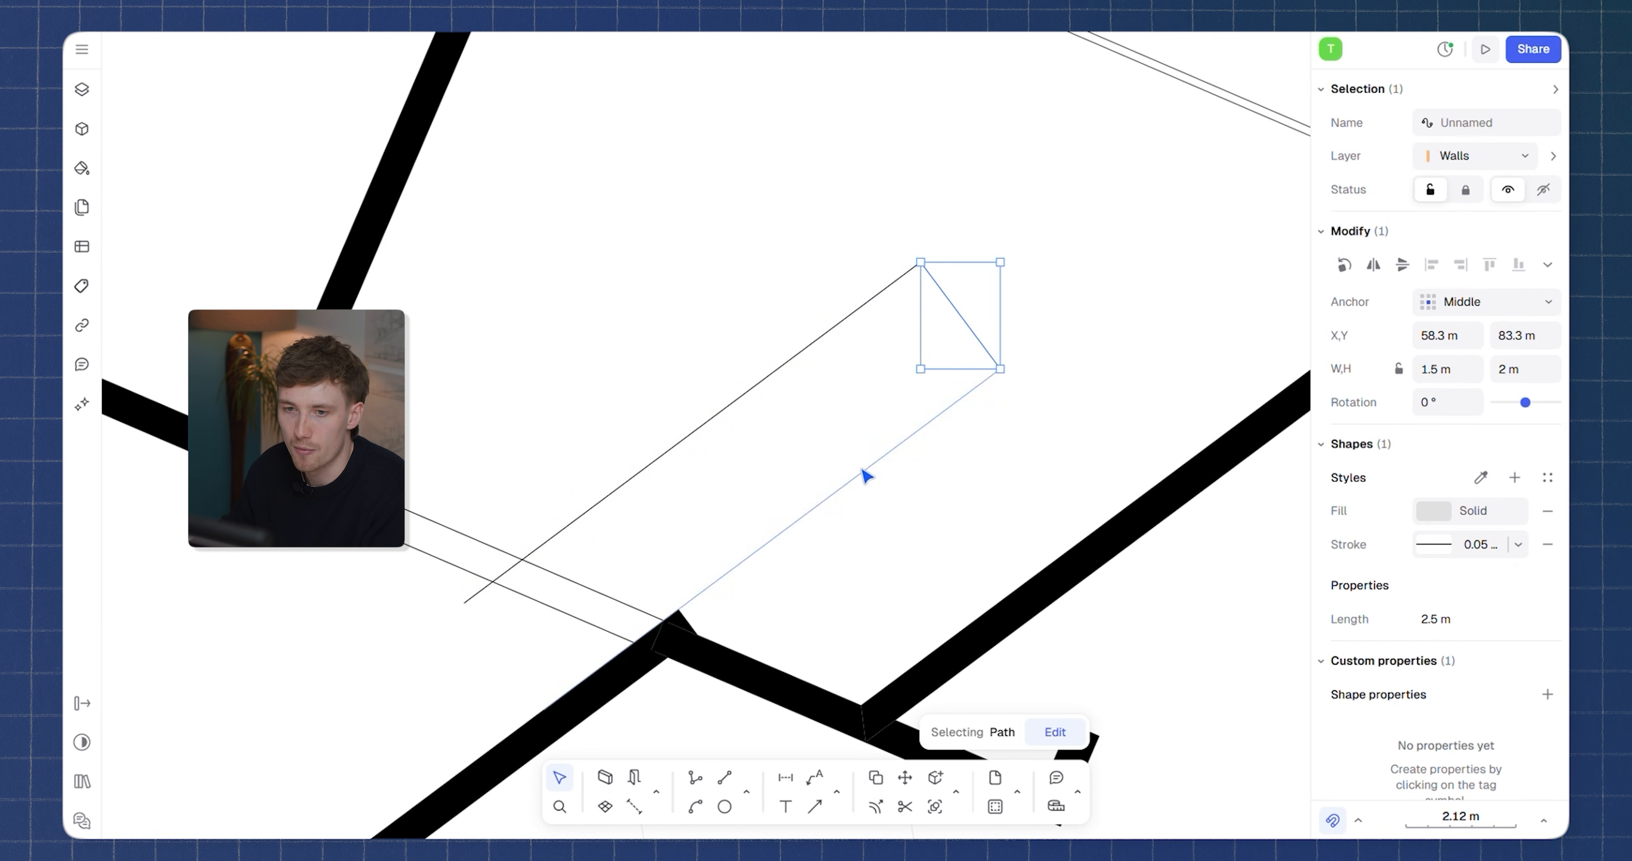
{"action": "key", "text": "m"}
{"action": "left_click", "coordinate": [922, 262]}
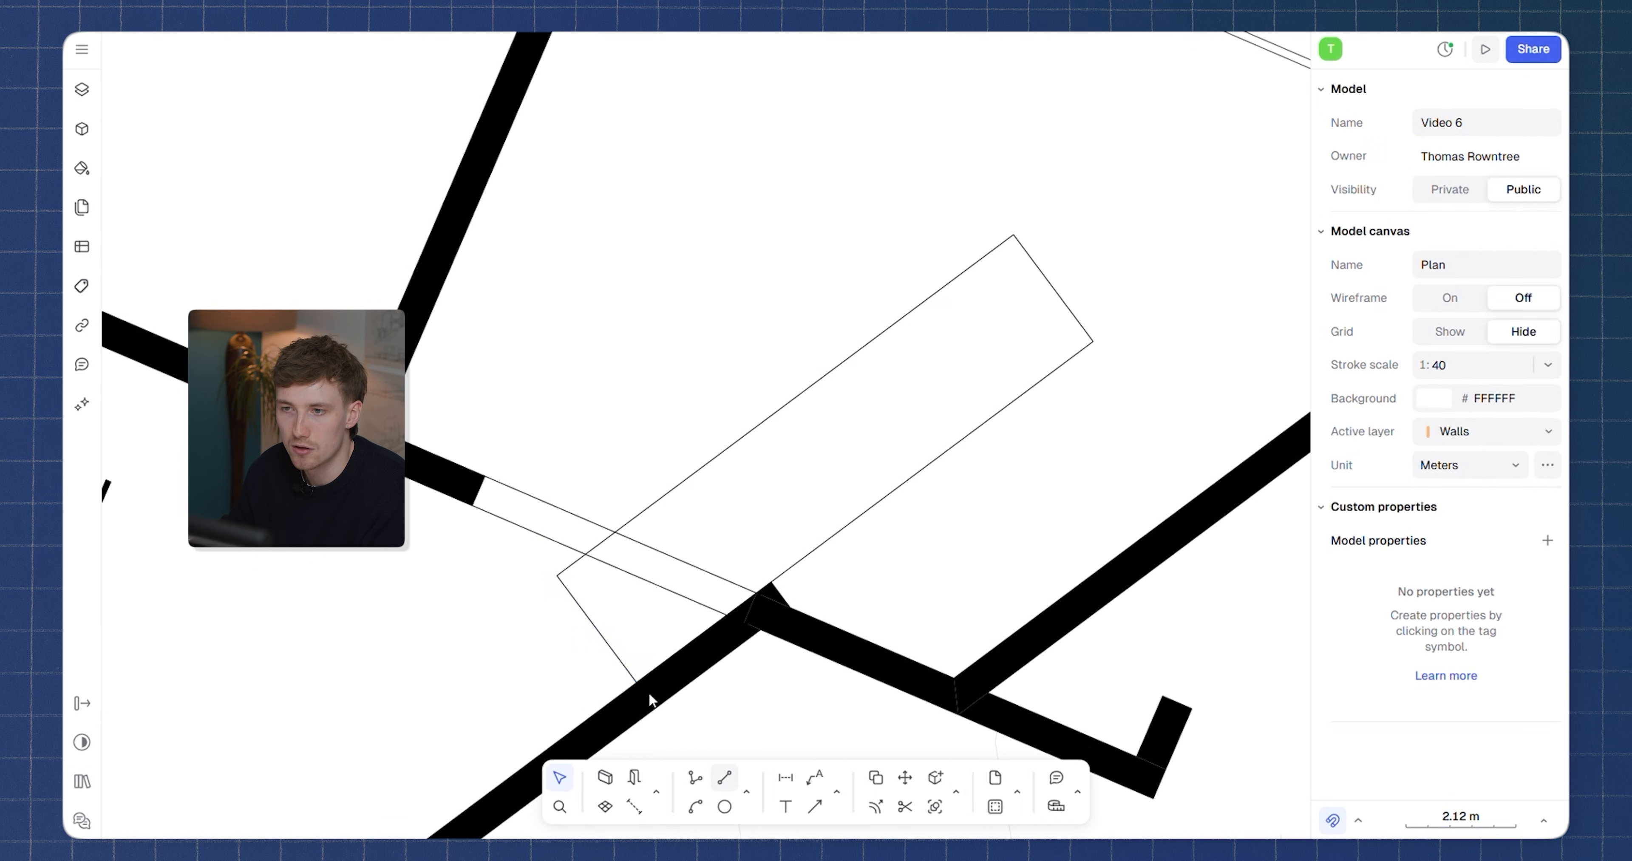
Draw a line from the ramp's lower corner to its upper end's midpoint, and trim the adjoining stair lines at the ramp's edge
{"action": "key", "text": "l"}
{"action": "left_click", "coordinate": [557, 575]}
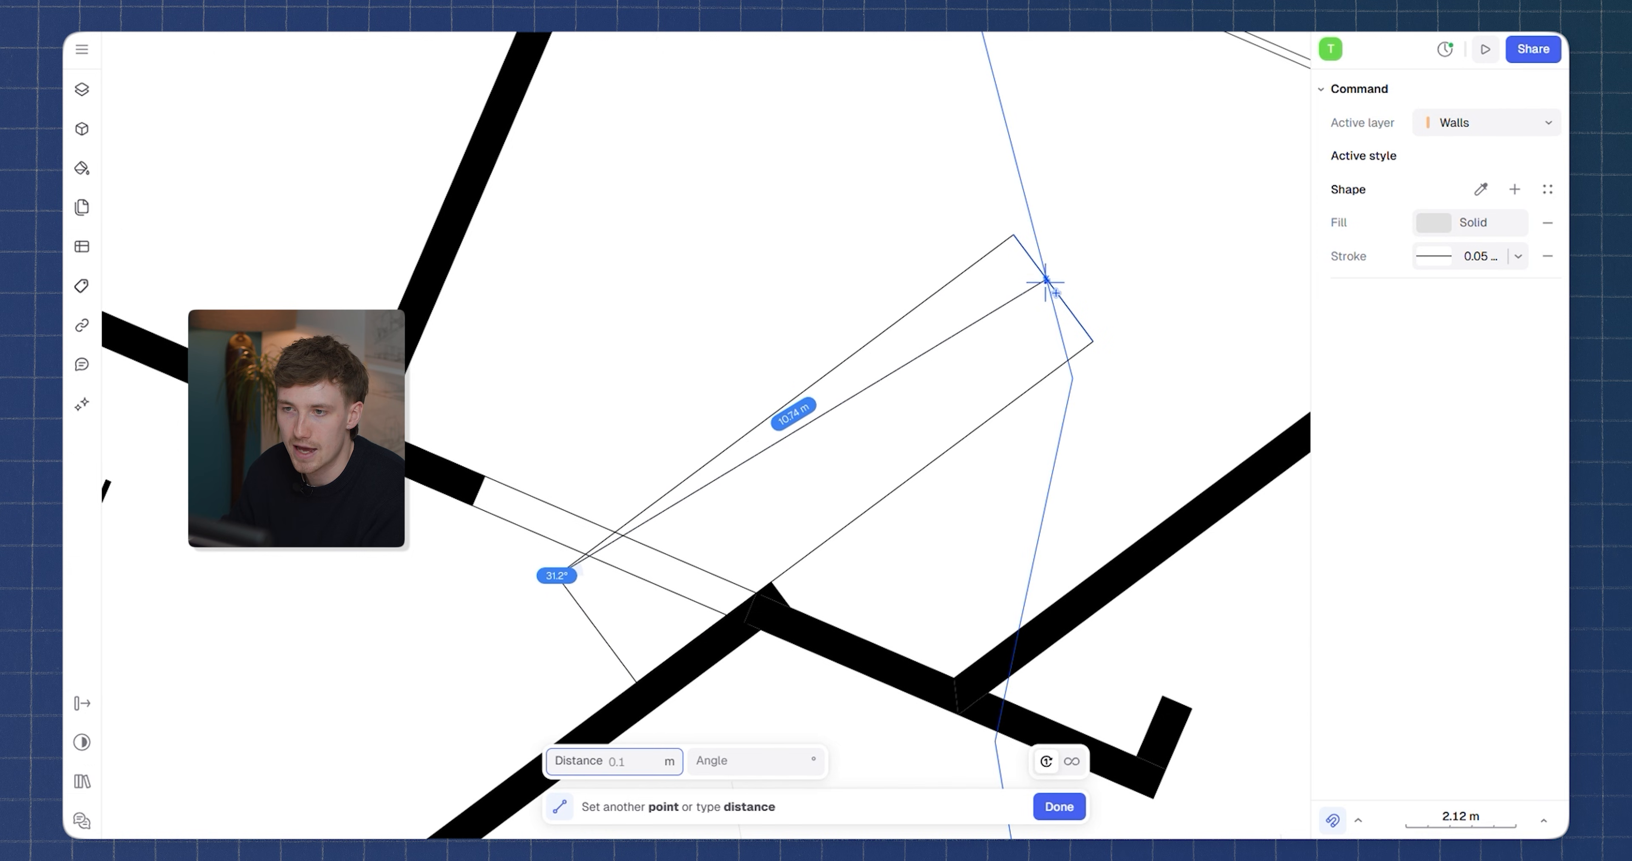
{"action": "scroll", "coordinate": [1056, 290], "scroll_direction": "up", "scroll_amount": 3}
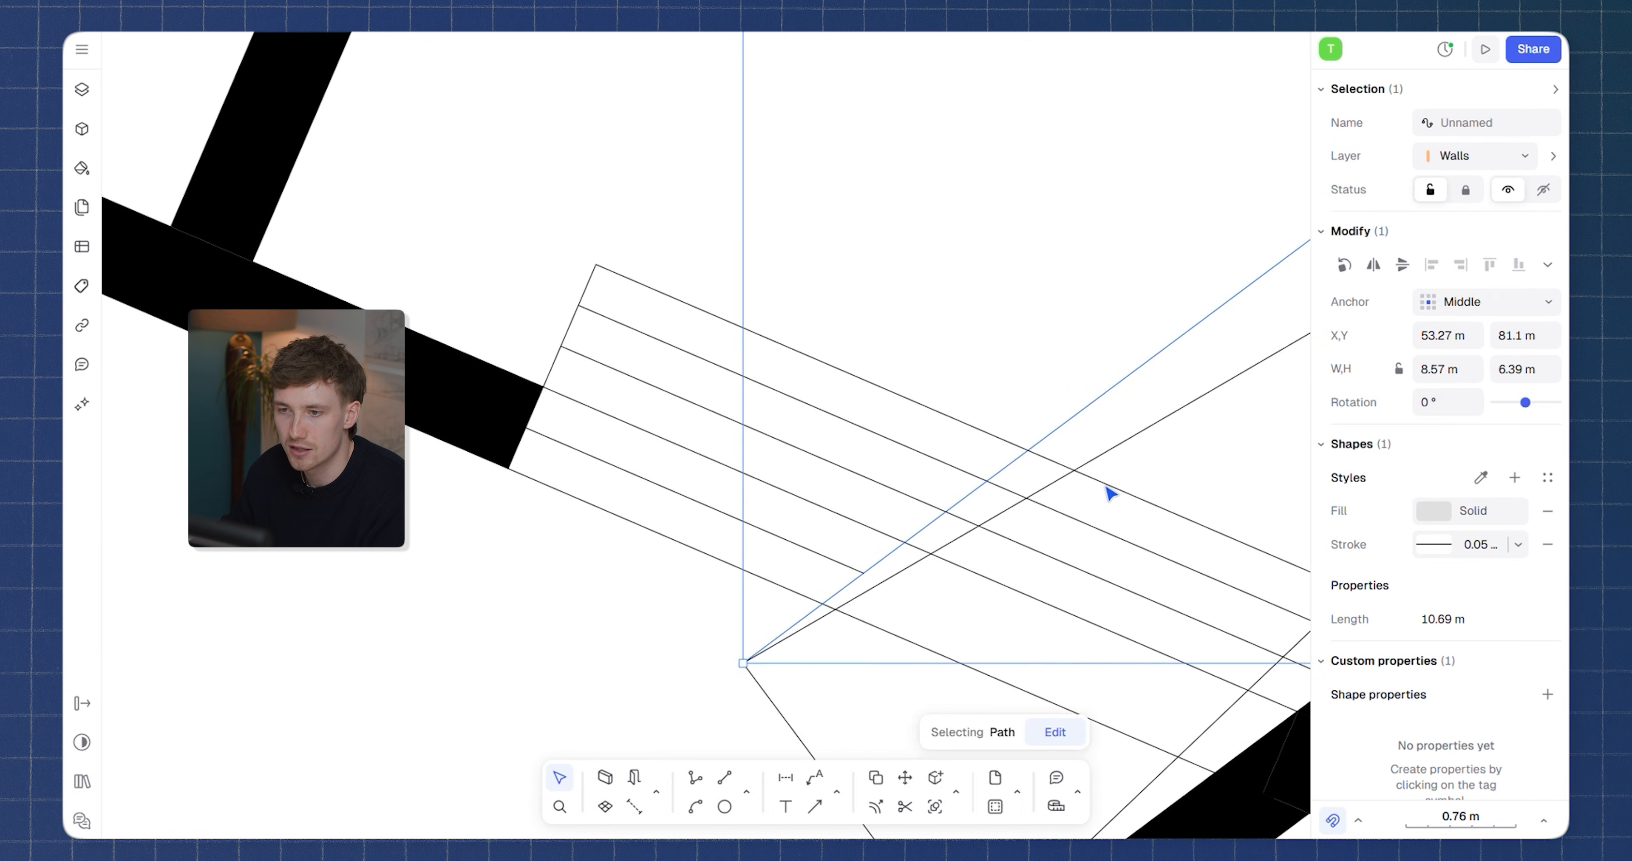
{"action": "key", "text": "t"}
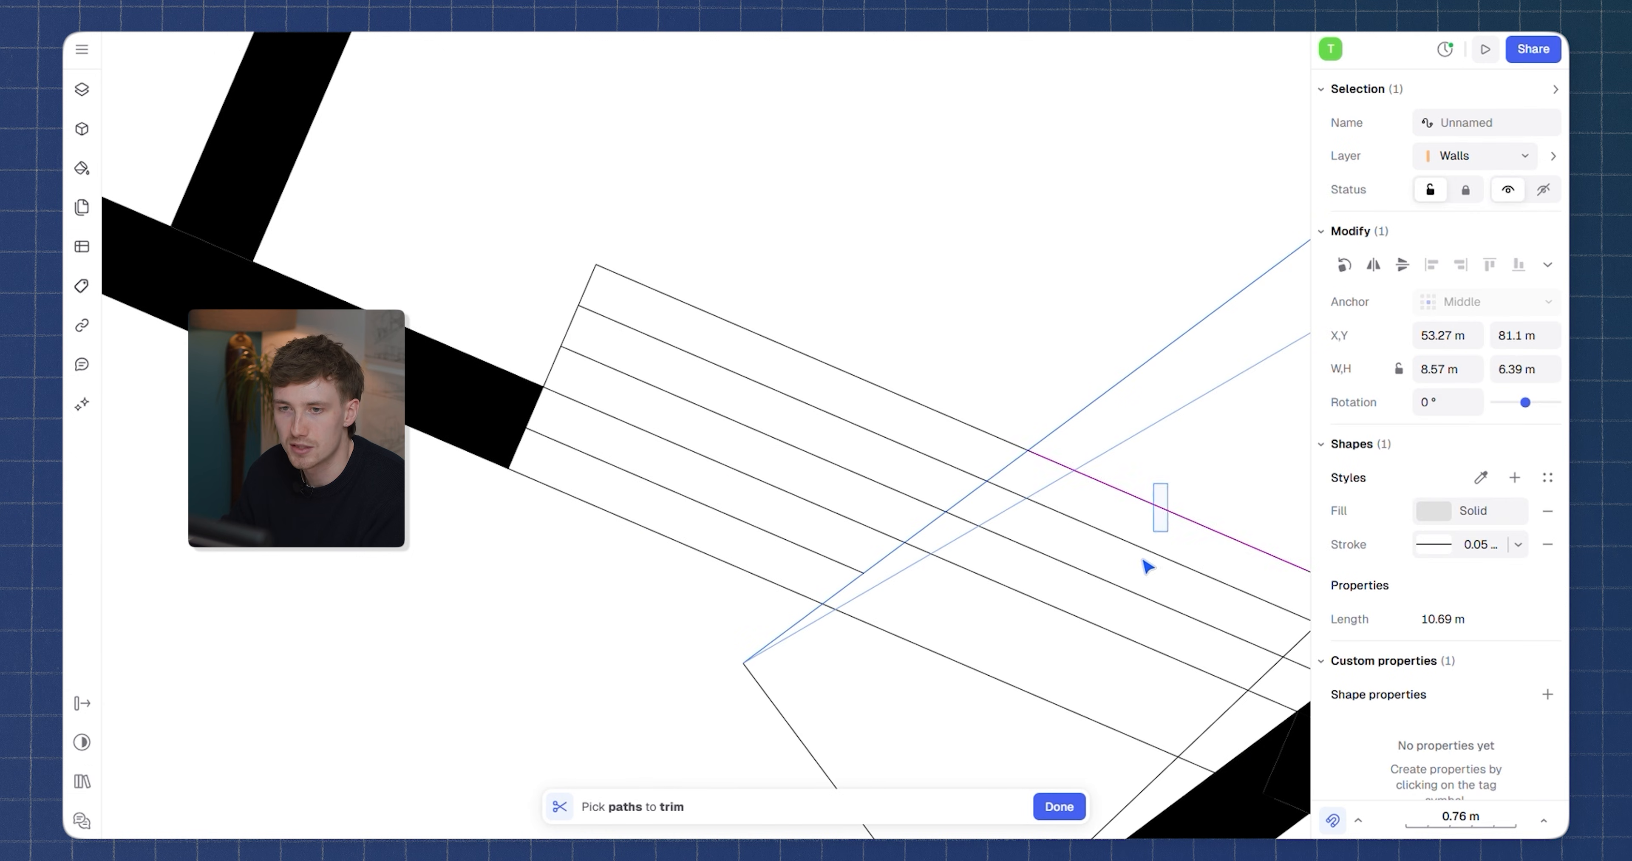
{"action": "left_click_drag", "start_coordinate": [1101, 612], "coordinate": [1083, 651]}
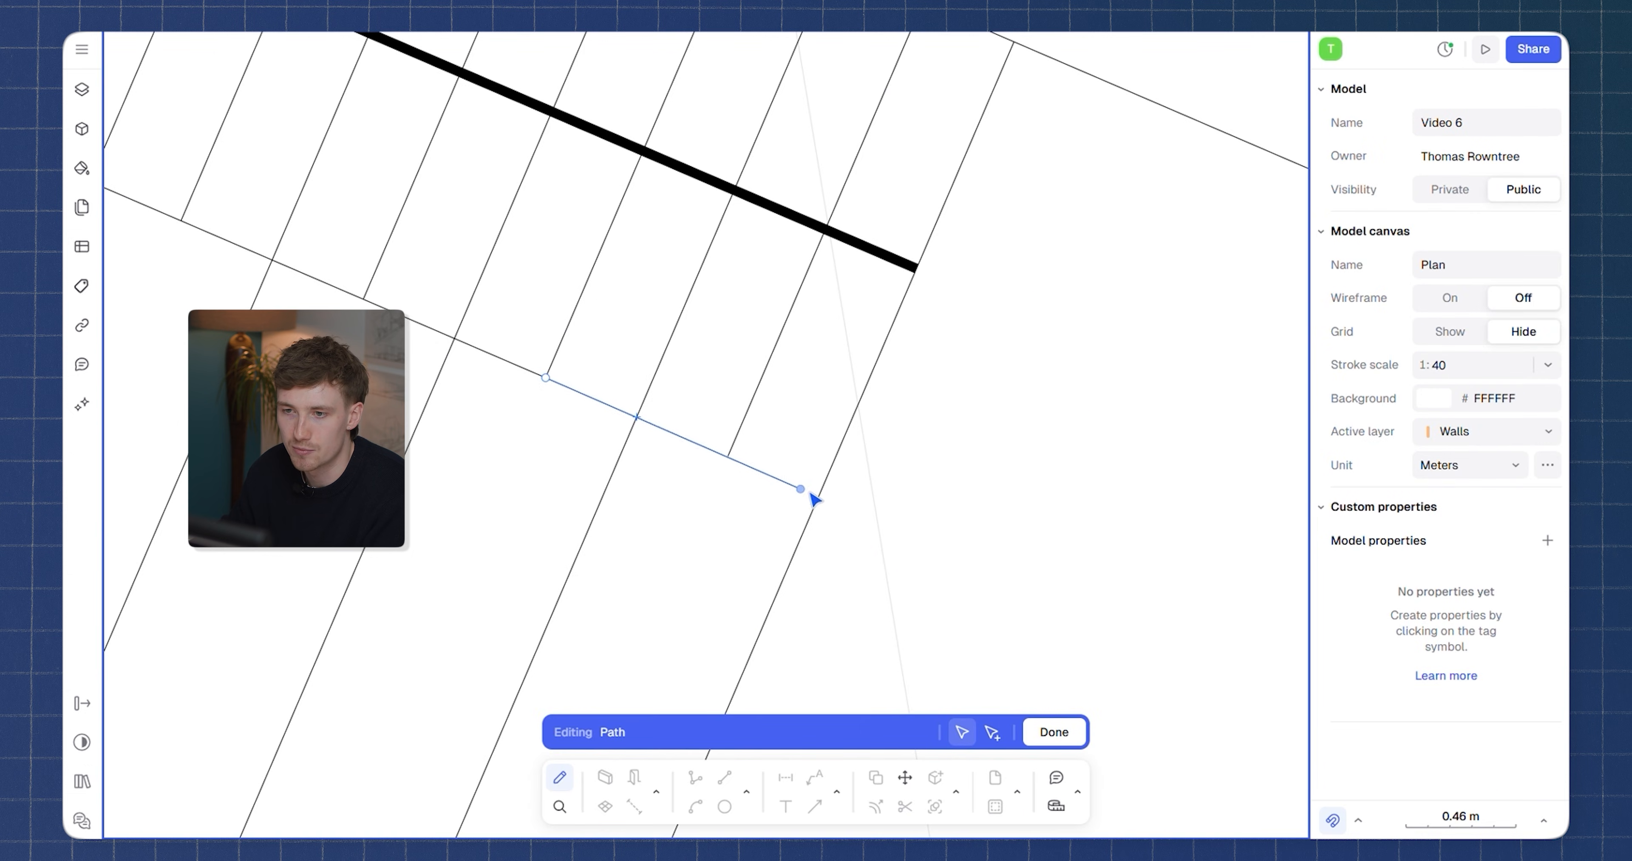
Finish extending the outdoor stair's short cross line to the stair's outer side line, giving it a 1.21 m length
{"action": "left_click", "coordinate": [1054, 731]}
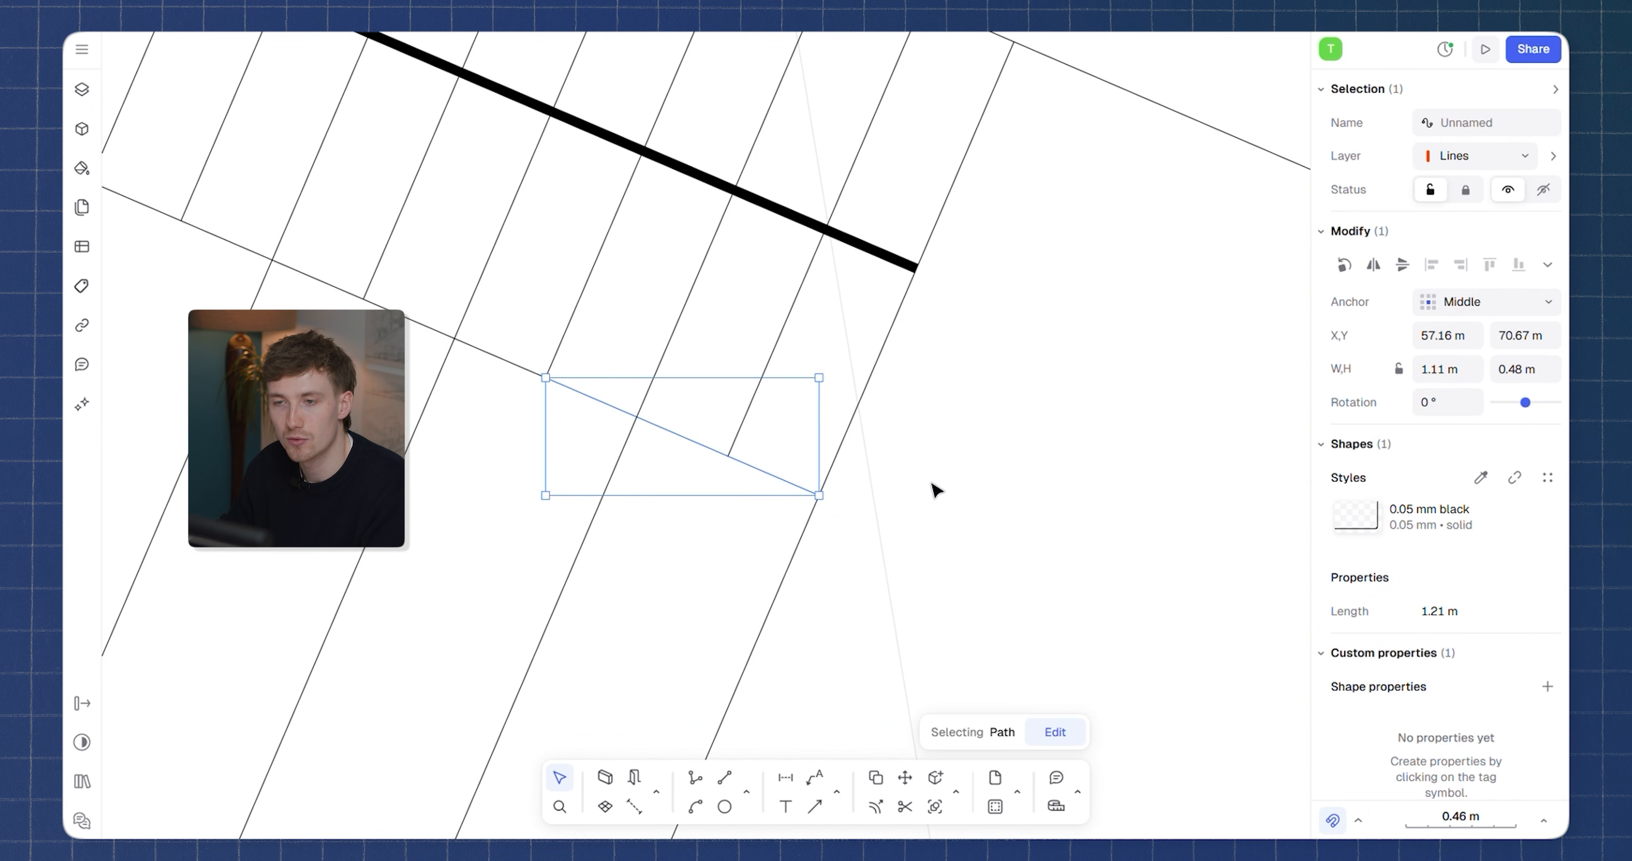
{"action": "left_click", "coordinate": [722, 435]}
{"action": "scroll", "coordinate": [679, 439], "scroll_direction": "down", "scroll_amount": 2}
{"action": "middle_click_drag", "start_coordinate": [679, 440], "coordinate": [867, 488]}
{"action": "scroll", "coordinate": [858, 434], "scroll_direction": "down", "scroll_amount": 1}
{"action": "scroll", "coordinate": [792, 444], "scroll_direction": "down", "scroll_amount": 1}
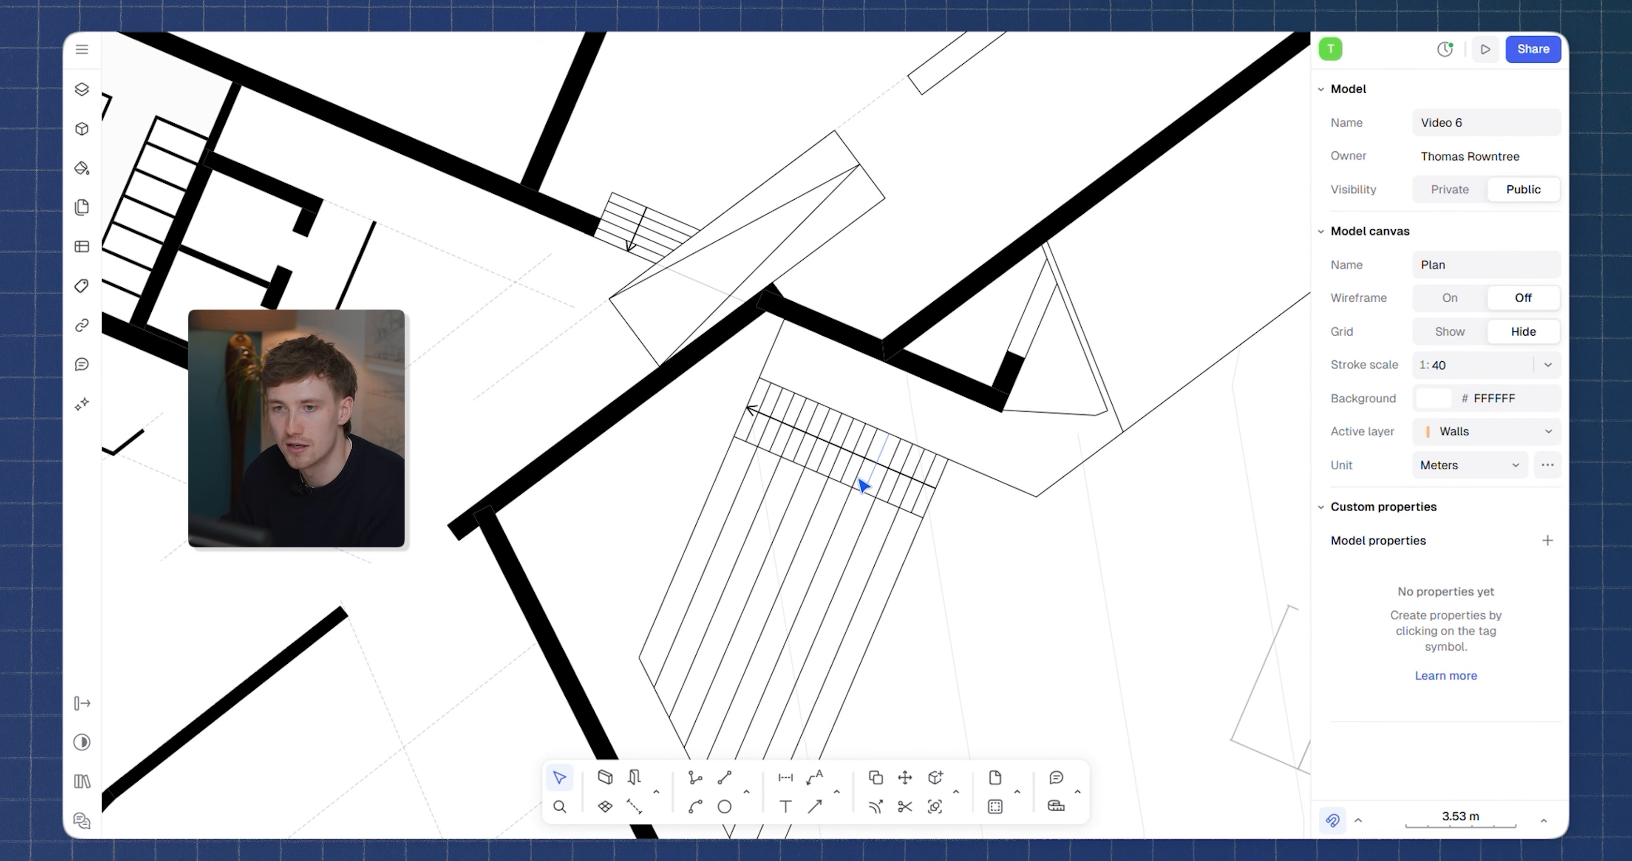
{"action": "scroll", "coordinate": [789, 491], "scroll_direction": "down", "scroll_amount": 2}
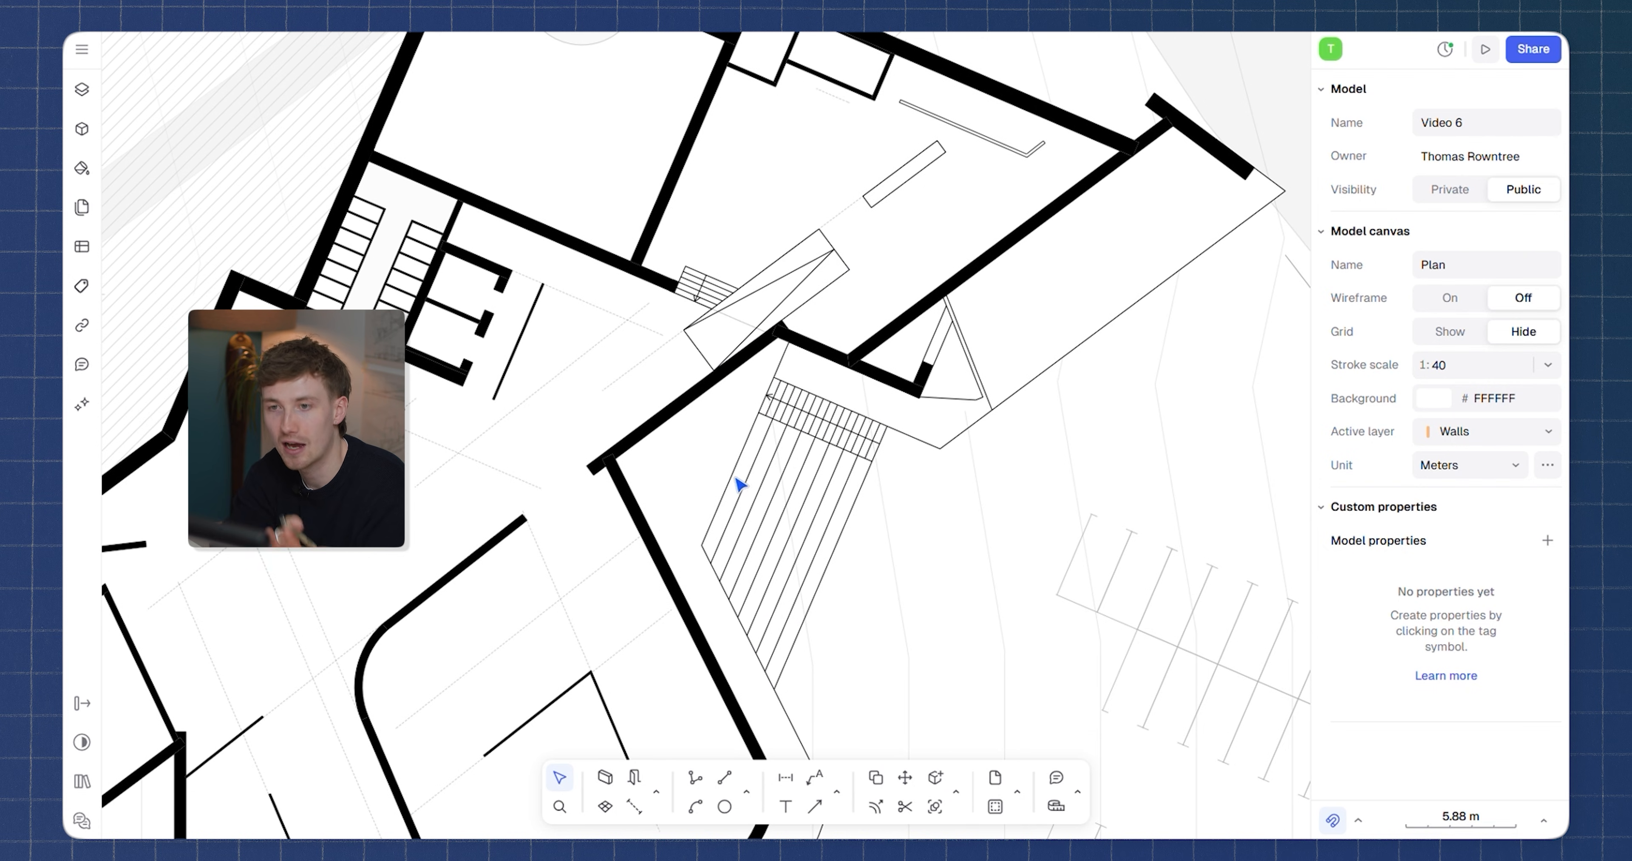
{"action": "scroll", "coordinate": [727, 394], "scroll_direction": "down", "scroll_amount": 3}
{"action": "scroll", "coordinate": [837, 392], "scroll_direction": "up", "scroll_amount": 3}
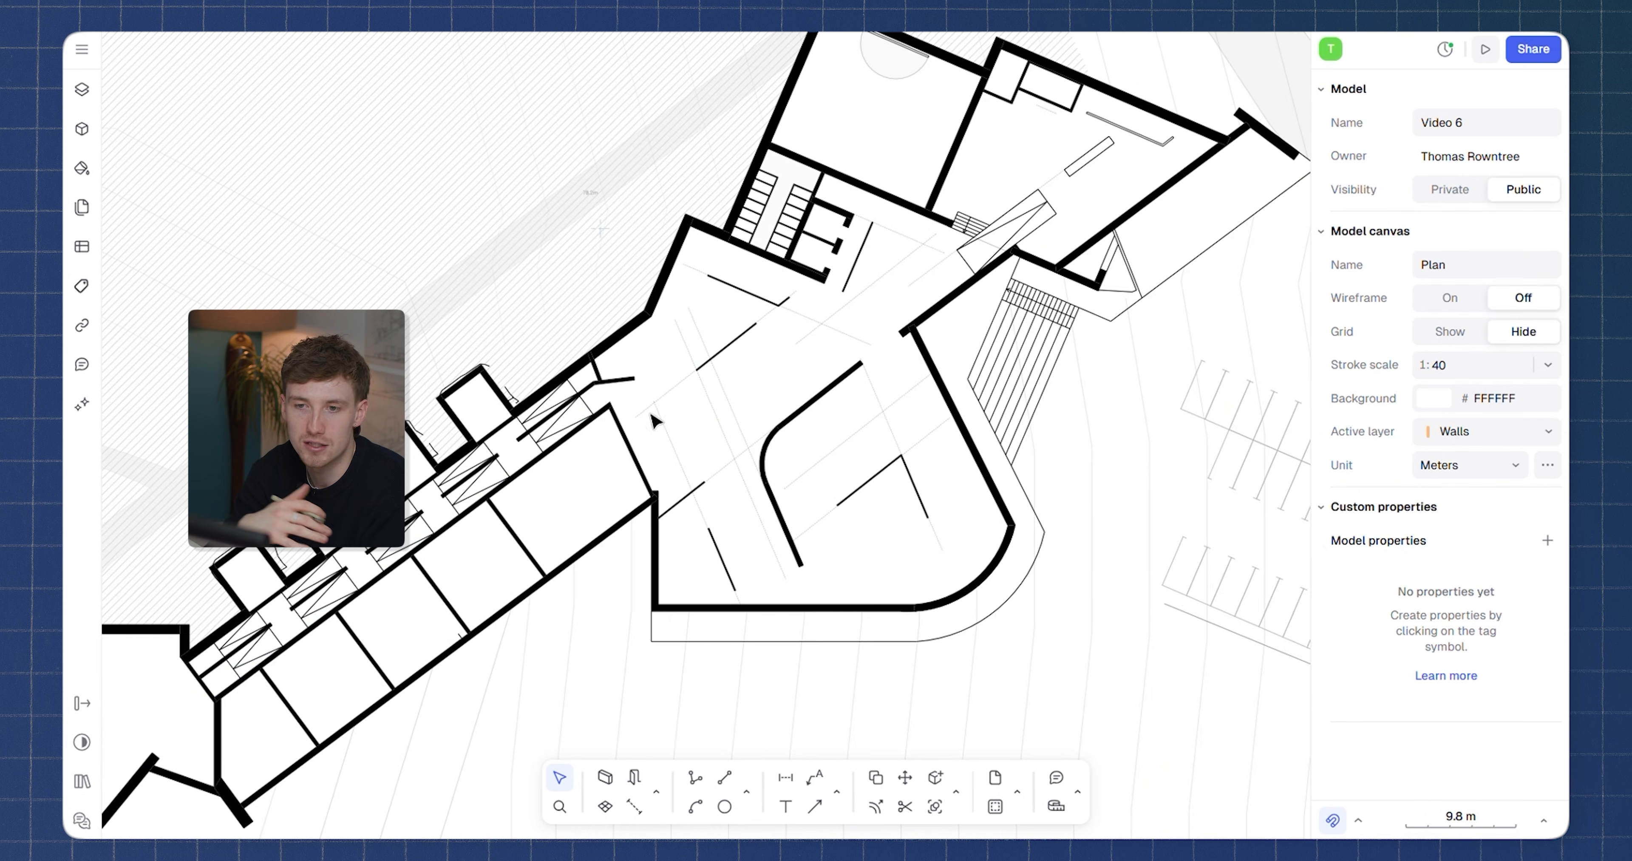
Examine the drafted plan, from the row of rooms and corridor stairs to the main hall and back
{"action": "scroll", "coordinate": [205, 665], "scroll_direction": "up", "scroll_amount": 3}
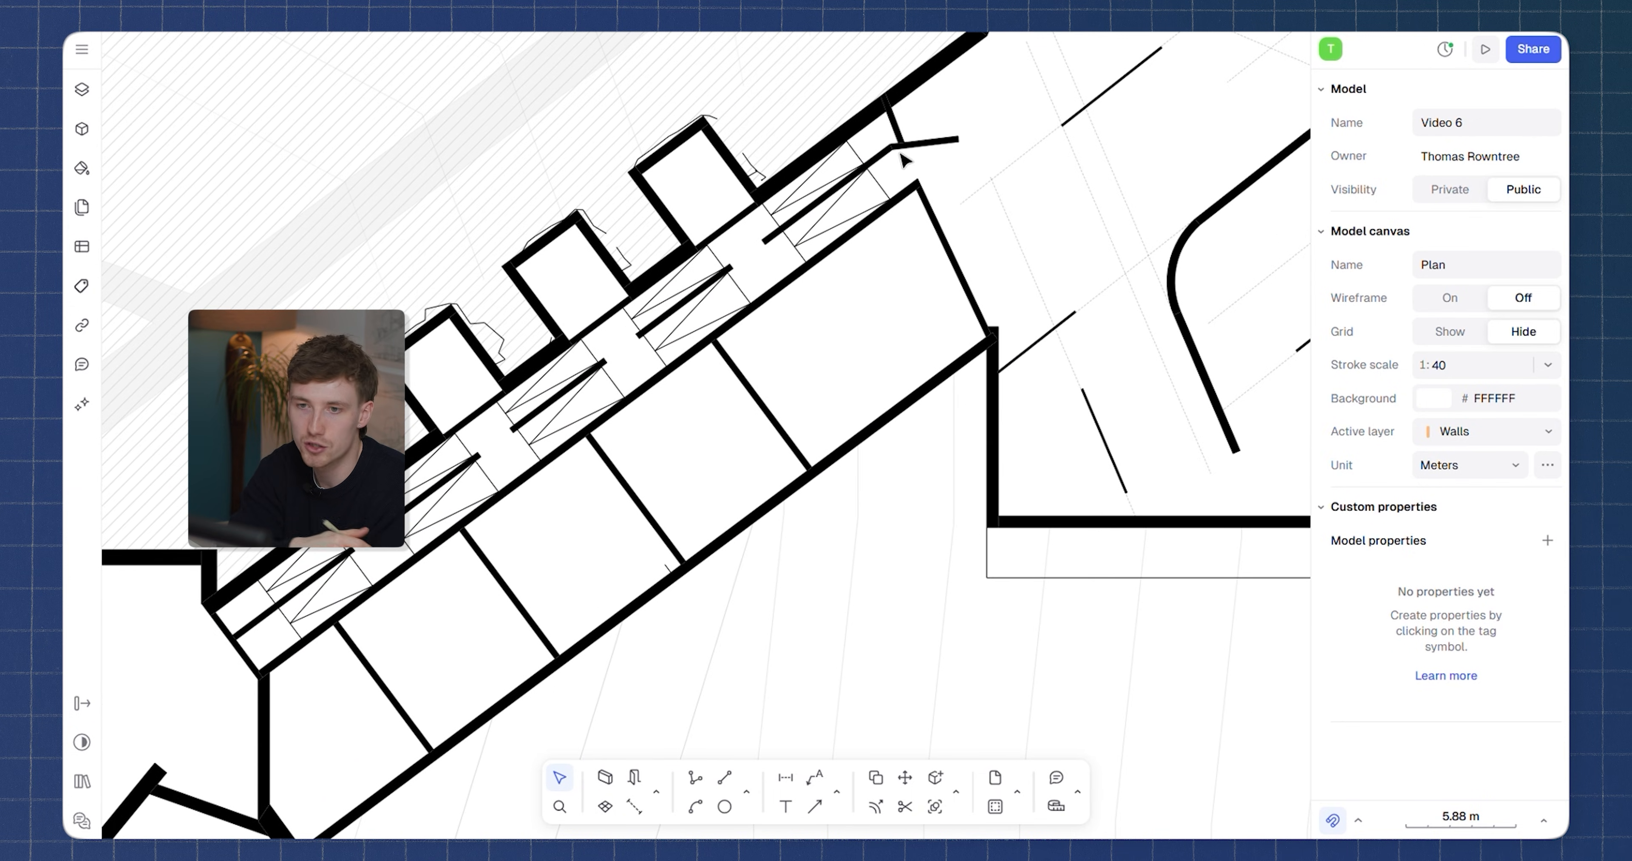
{"action": "scroll", "coordinate": [846, 394], "scroll_direction": "down", "scroll_amount": 3}
{"action": "middle_click_drag", "start_coordinate": [846, 394], "coordinate": [522, 573]}
{"action": "scroll", "coordinate": [815, 350], "scroll_direction": "up", "scroll_amount": 8}
{"action": "scroll", "coordinate": [700, 365], "scroll_direction": "down", "scroll_amount": 5}
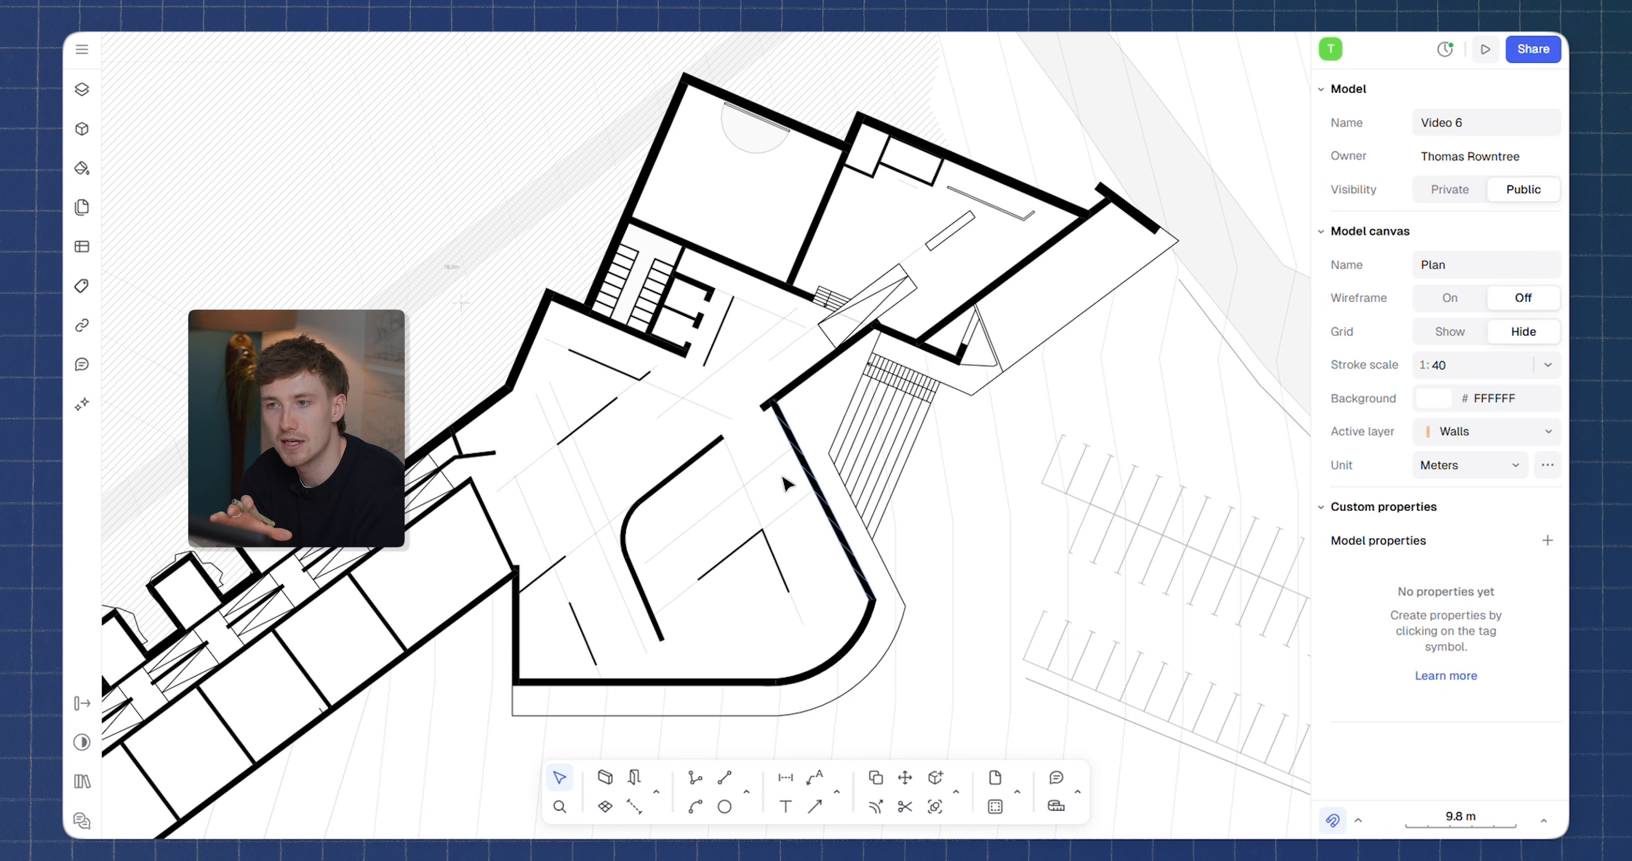
{"action": "scroll", "coordinate": [719, 402], "scroll_direction": "up", "scroll_amount": 3}
{"action": "middle_click_drag", "start_coordinate": [722, 399], "coordinate": [997, 266]}
{"action": "scroll", "coordinate": [703, 431], "scroll_direction": "down", "scroll_amount": 3}
{"action": "middle_click_drag", "start_coordinate": [703, 431], "coordinate": [865, 259]}
{"action": "scroll", "coordinate": [659, 314], "scroll_direction": "up", "scroll_amount": 2}
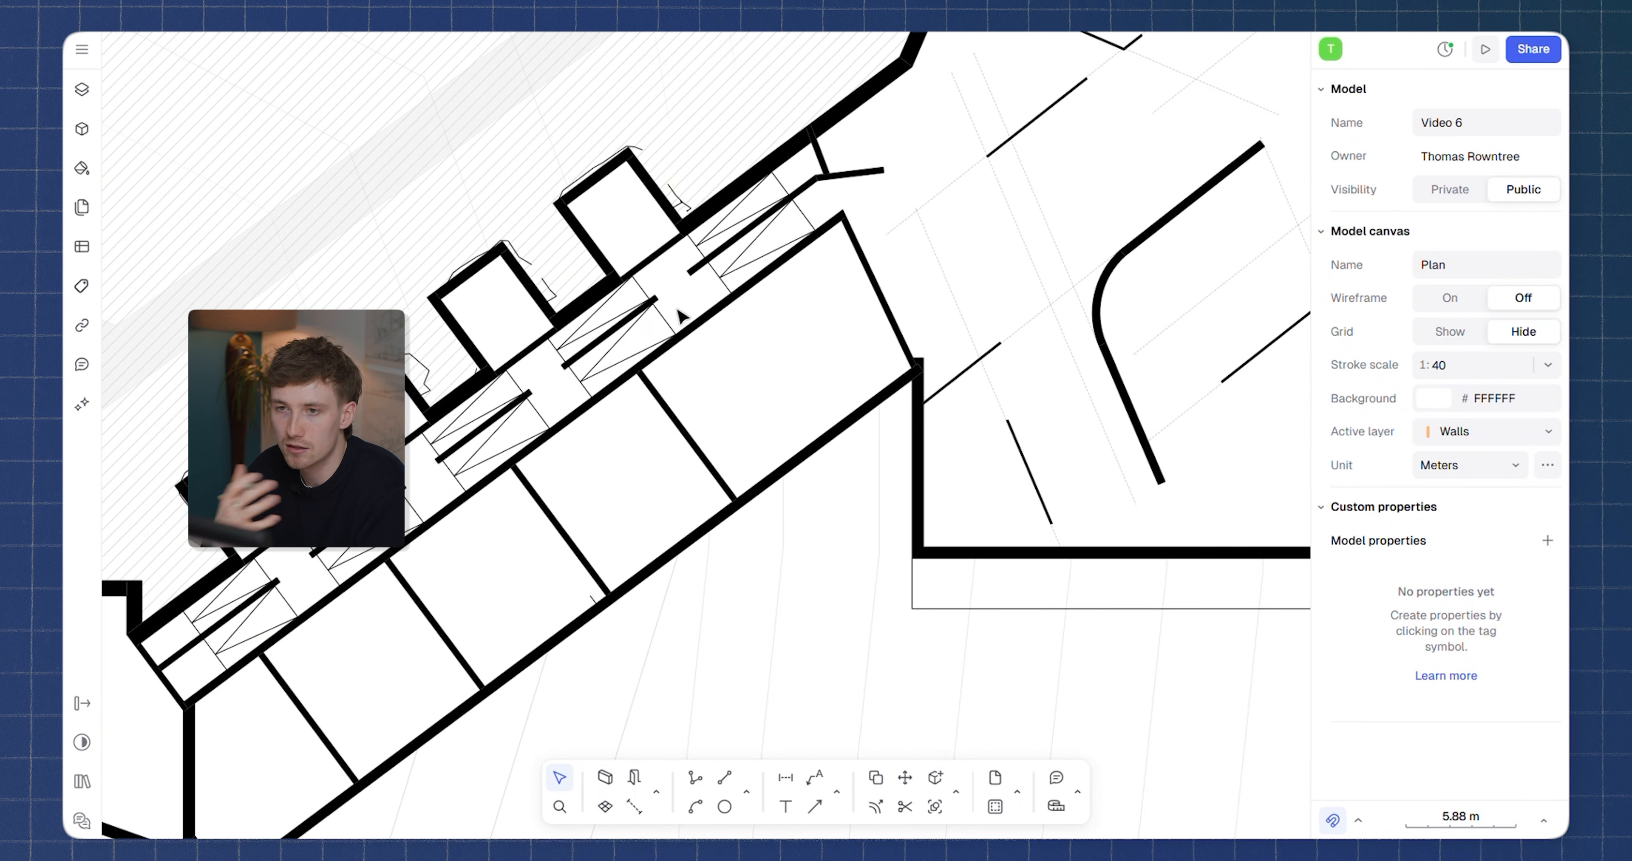
{"action": "scroll", "coordinate": [636, 506], "scroll_direction": "down", "scroll_amount": 2}
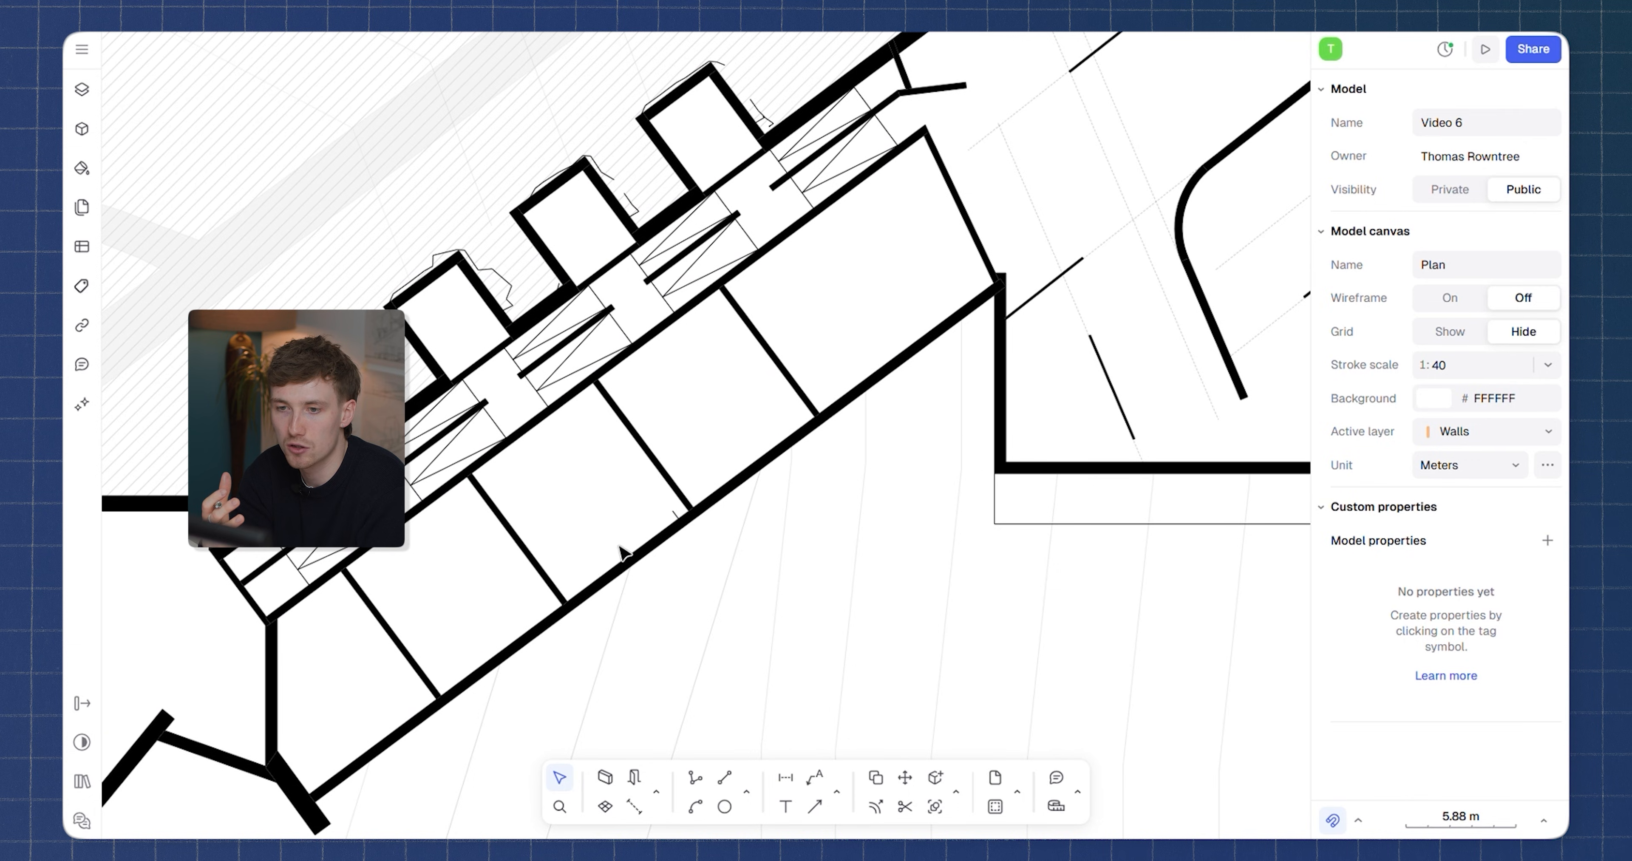
Begin a wall opening and load the 3.6 m × 0.3 m curtain wall spider fin block from the block libraries
{"action": "scroll", "coordinate": [875, 375], "scroll_direction": "up", "scroll_amount": 3}
{"action": "scroll", "coordinate": [910, 346], "scroll_direction": "up", "scroll_amount": 3}
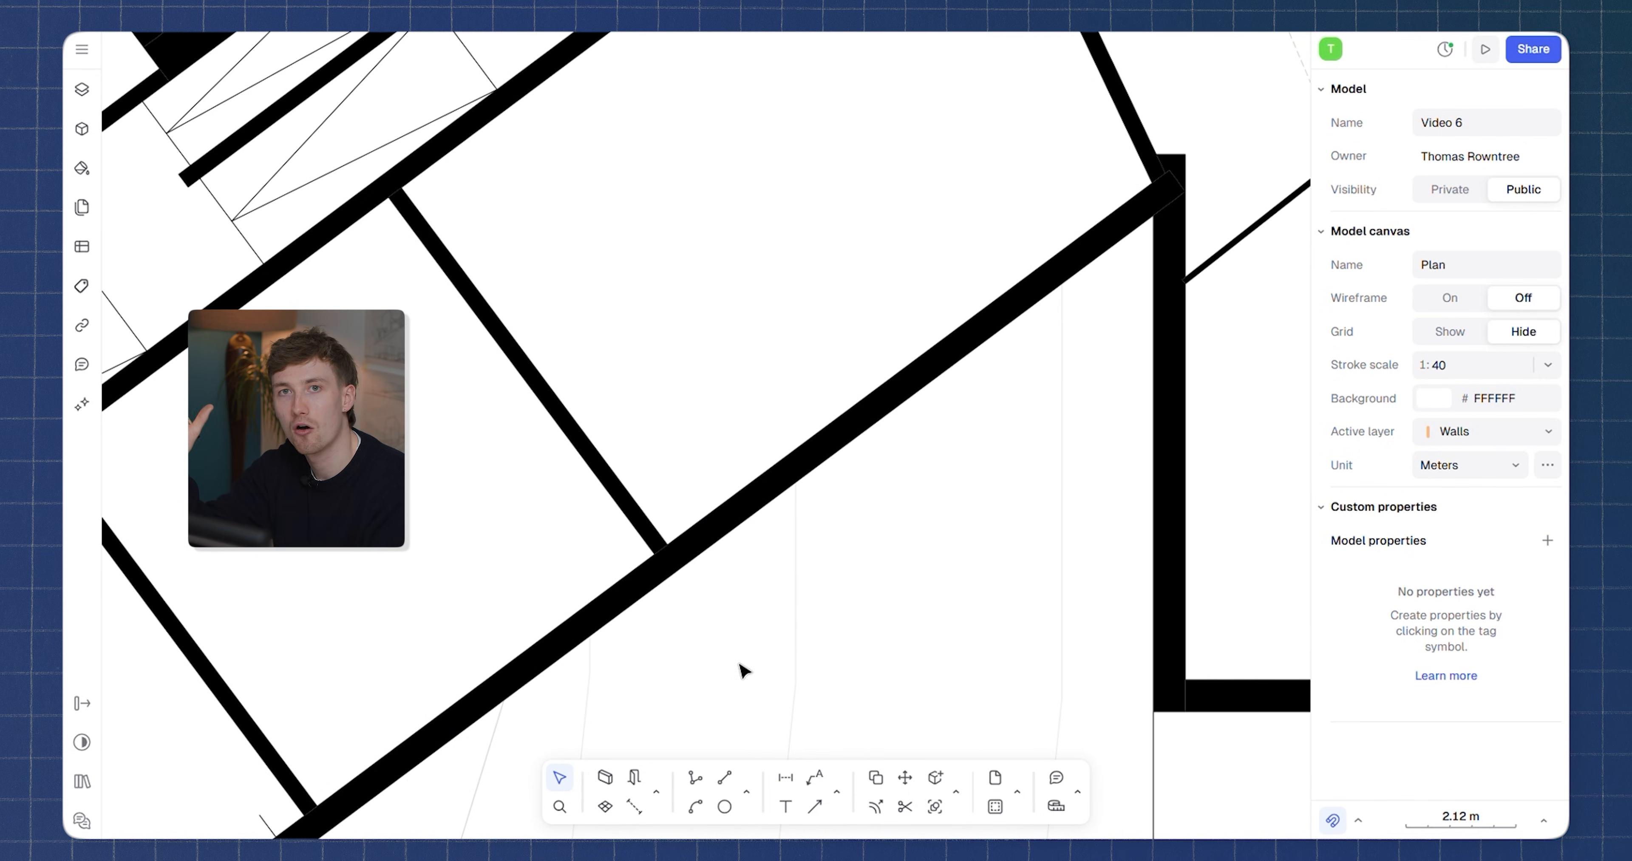
{"action": "left_click", "coordinate": [639, 782]}
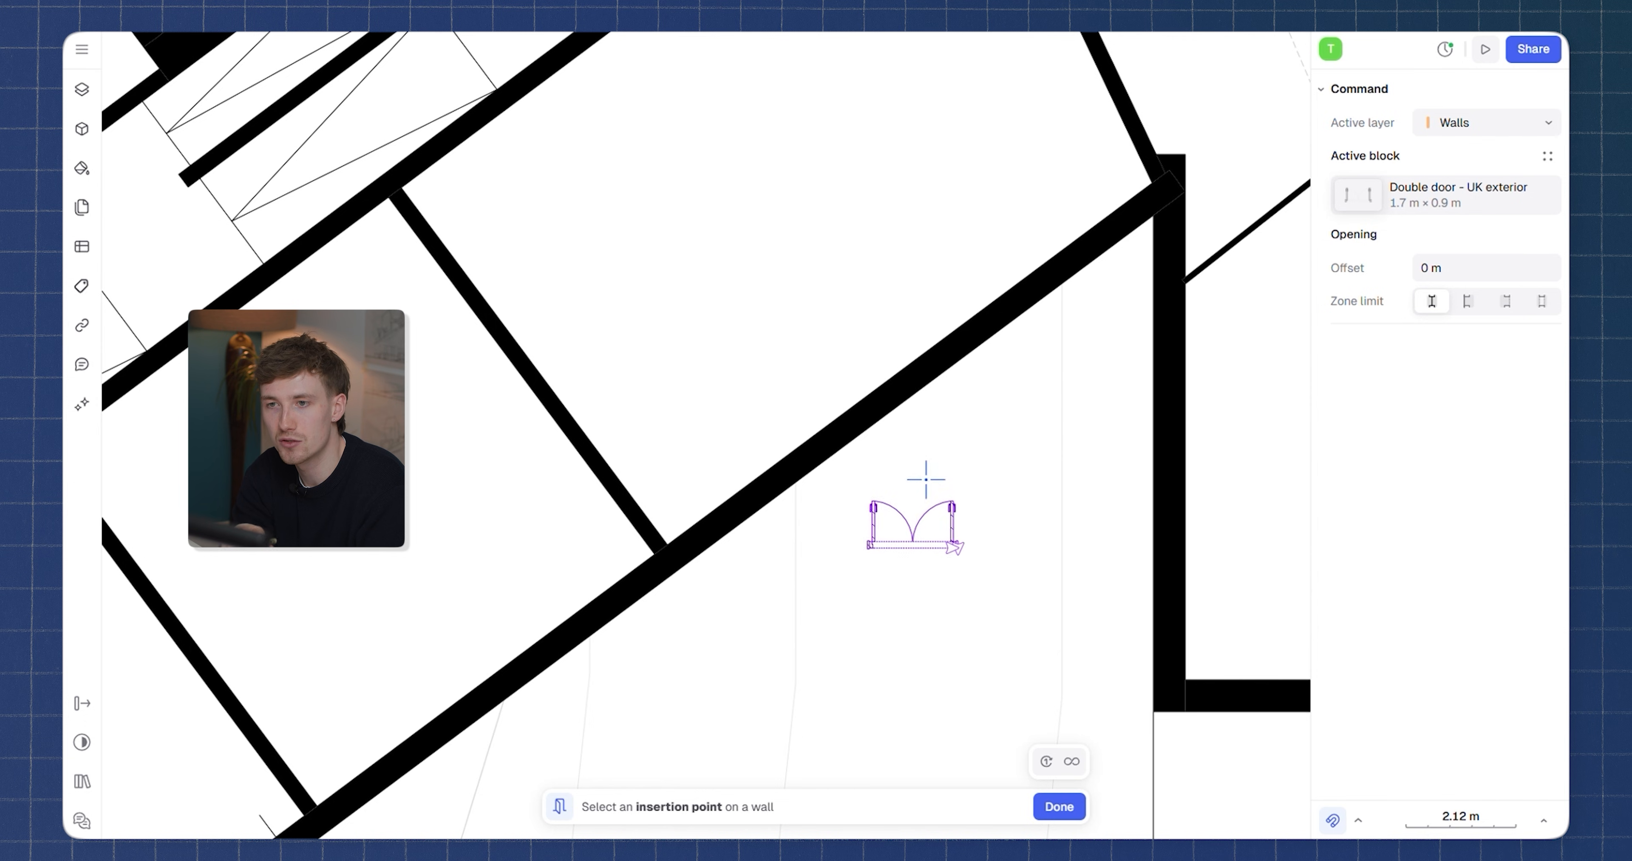
{"action": "left_click", "coordinate": [1429, 180]}
{"action": "left_click", "coordinate": [604, 143]}
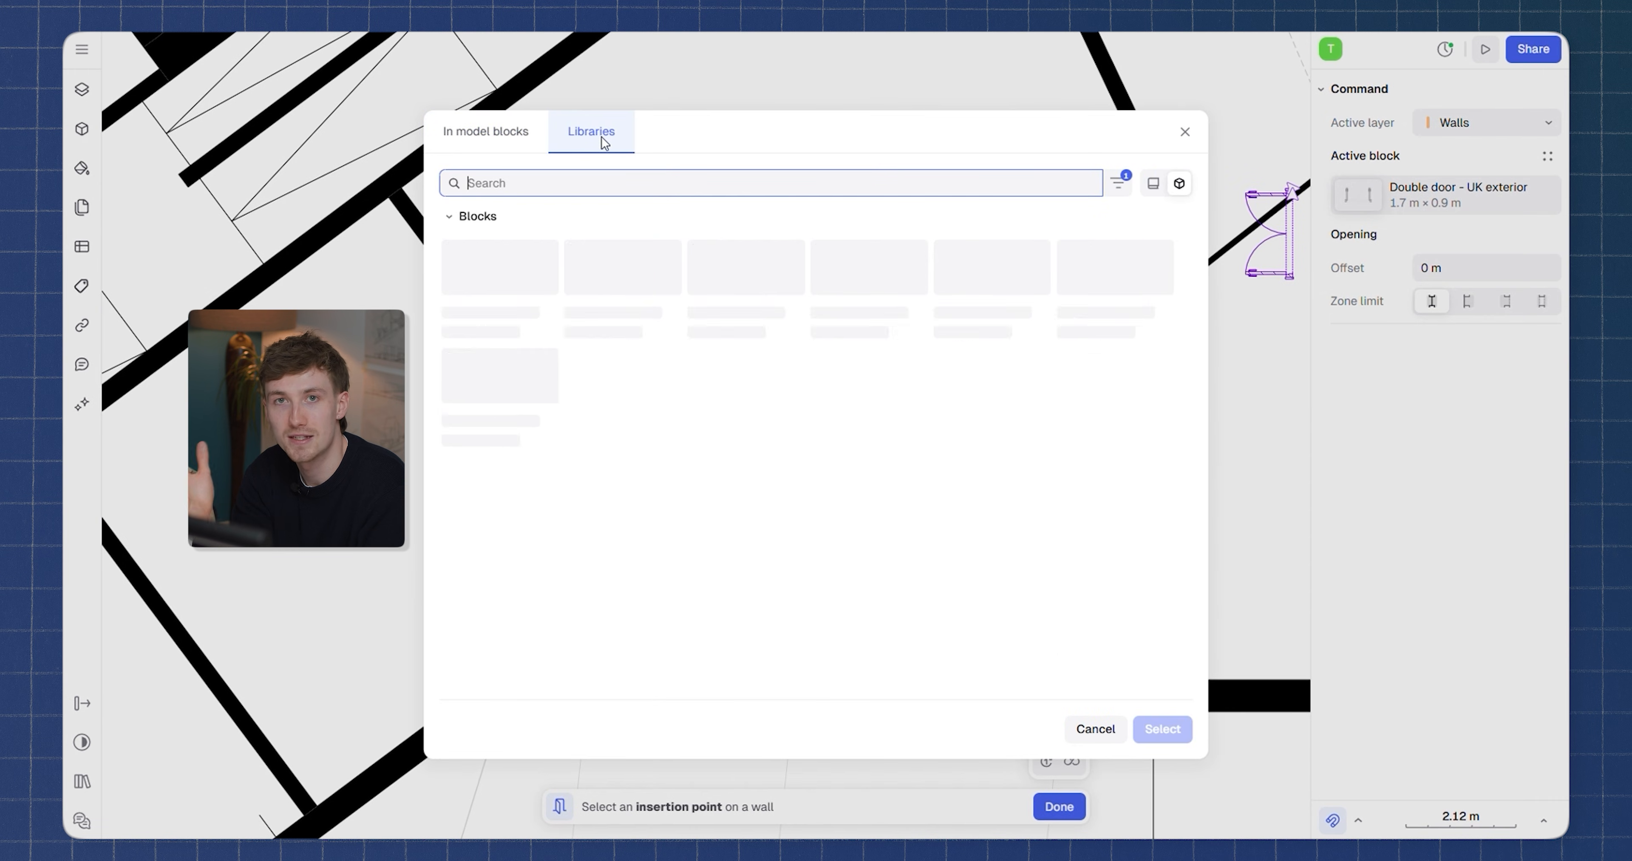
{"action": "scroll", "coordinate": [626, 421], "scroll_direction": "down", "scroll_amount": 3}
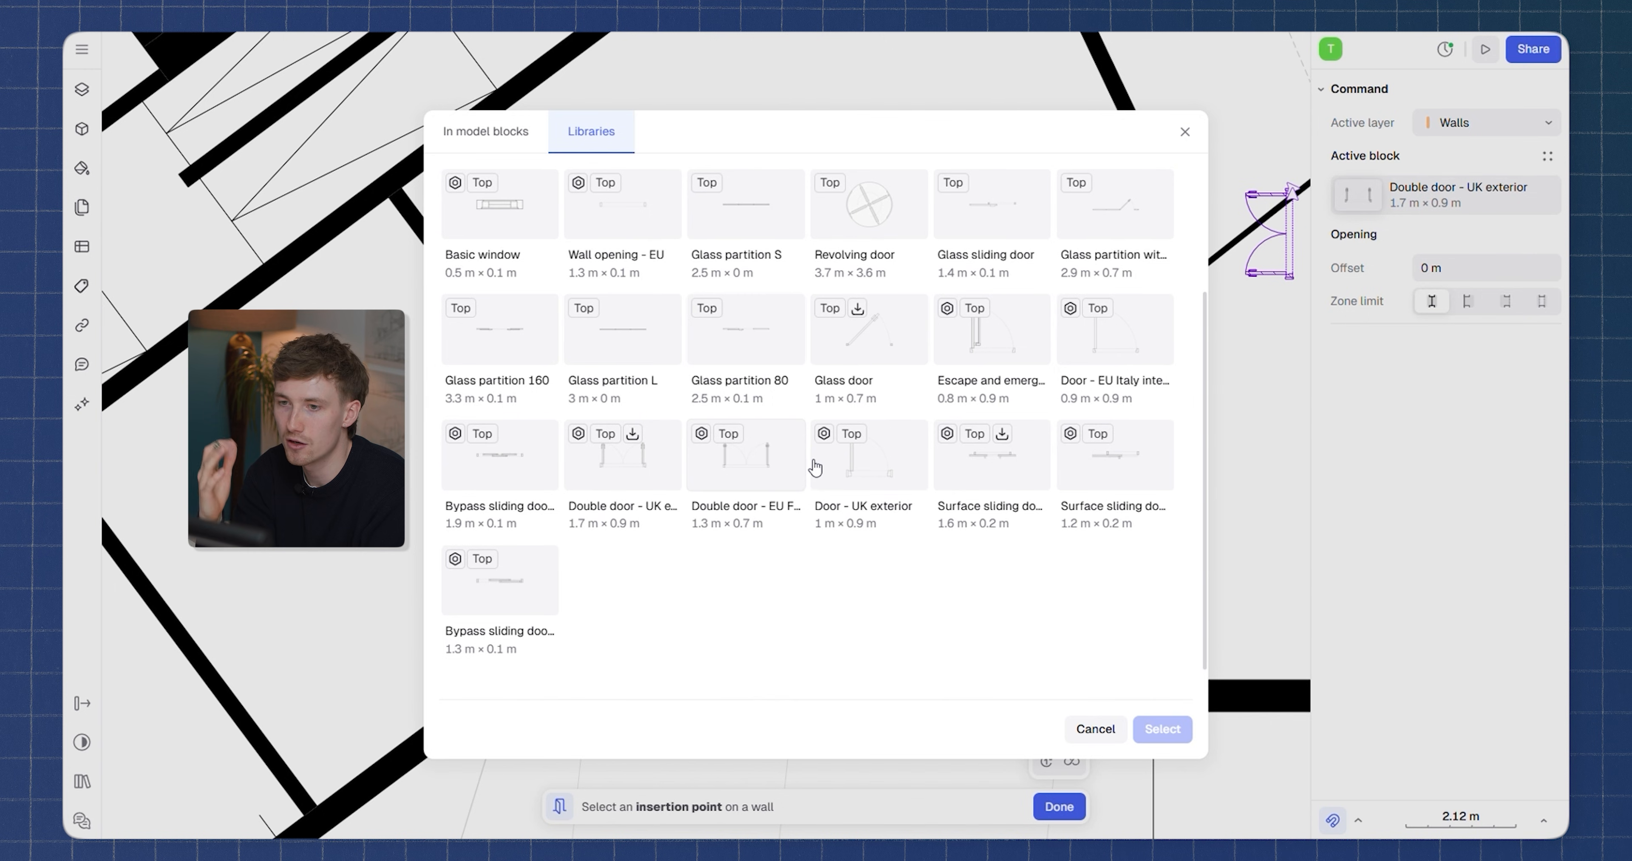
{"action": "scroll", "coordinate": [816, 467], "scroll_direction": "down", "scroll_amount": 6}
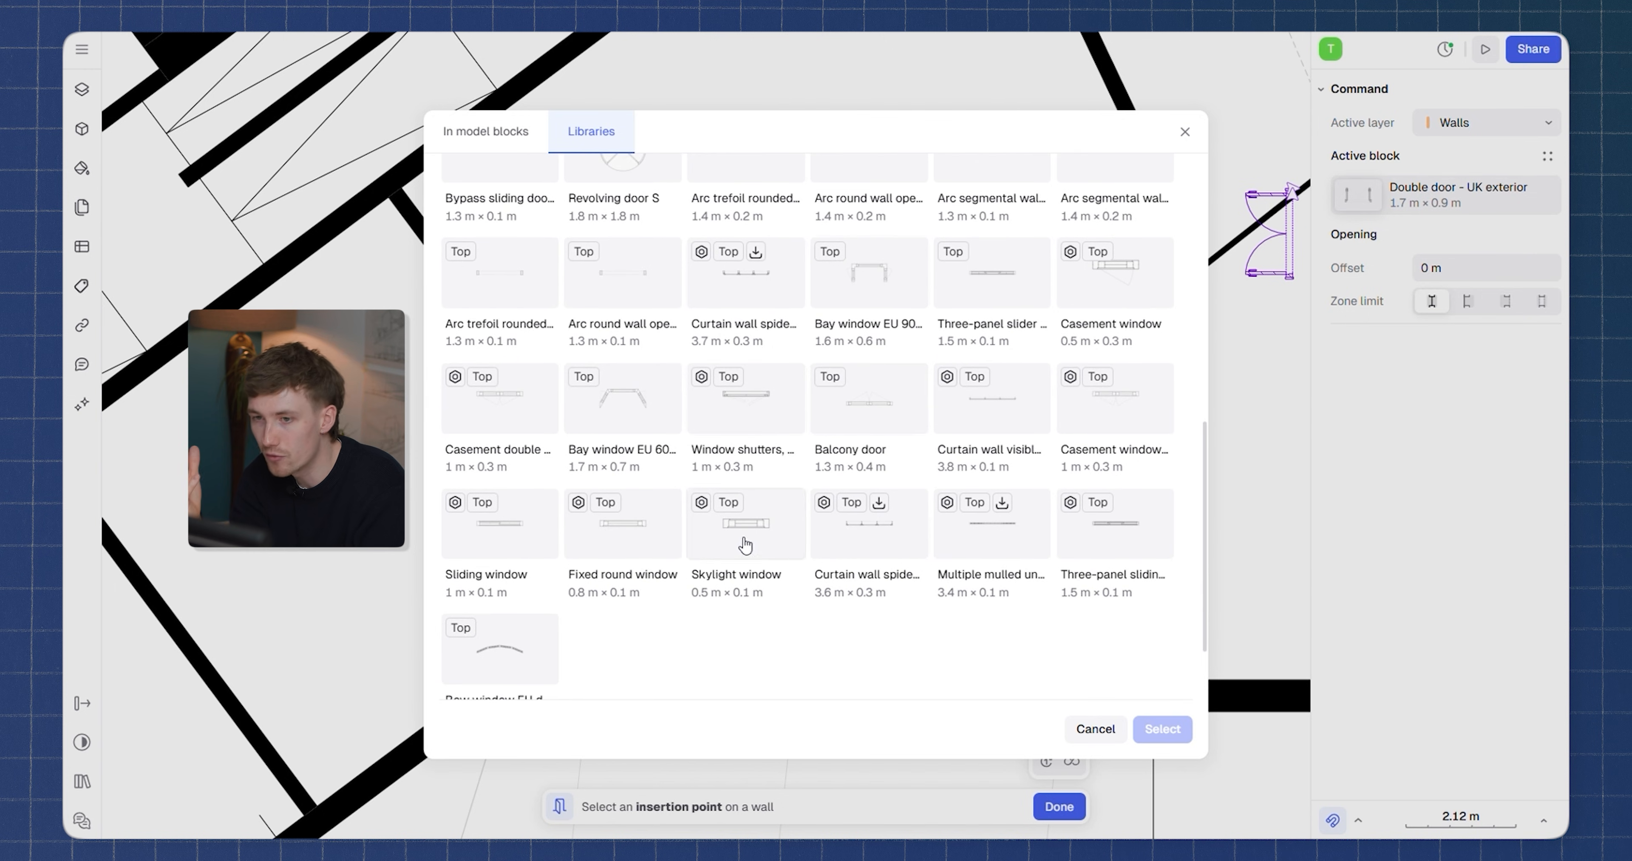
{"action": "scroll", "coordinate": [648, 535], "scroll_direction": "down", "scroll_amount": 5}
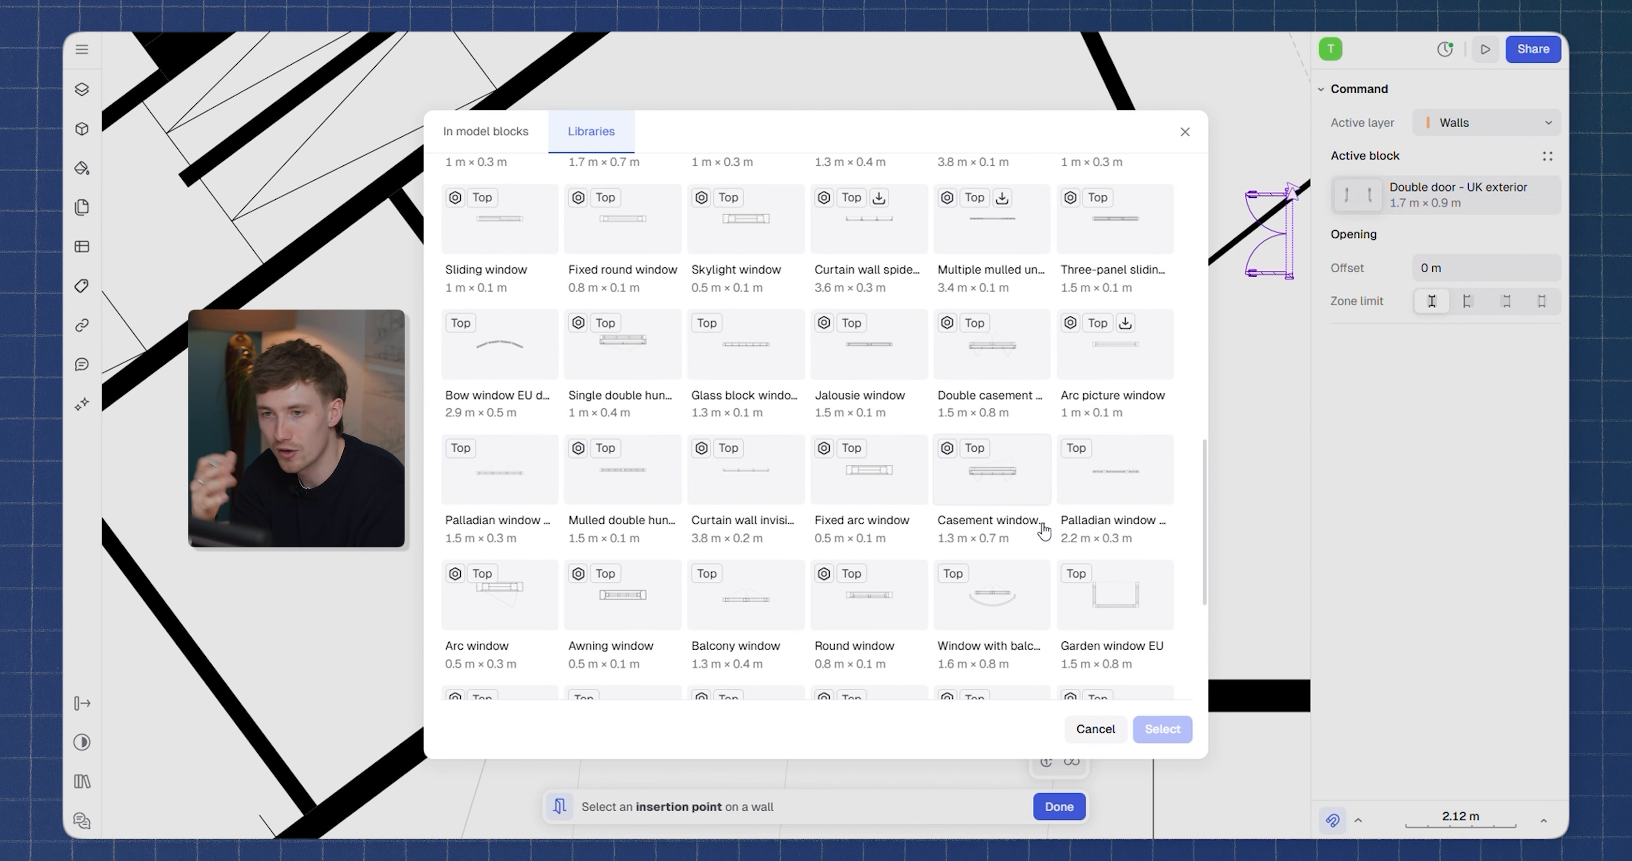
{"action": "scroll", "coordinate": [866, 560], "scroll_direction": "down", "scroll_amount": 3}
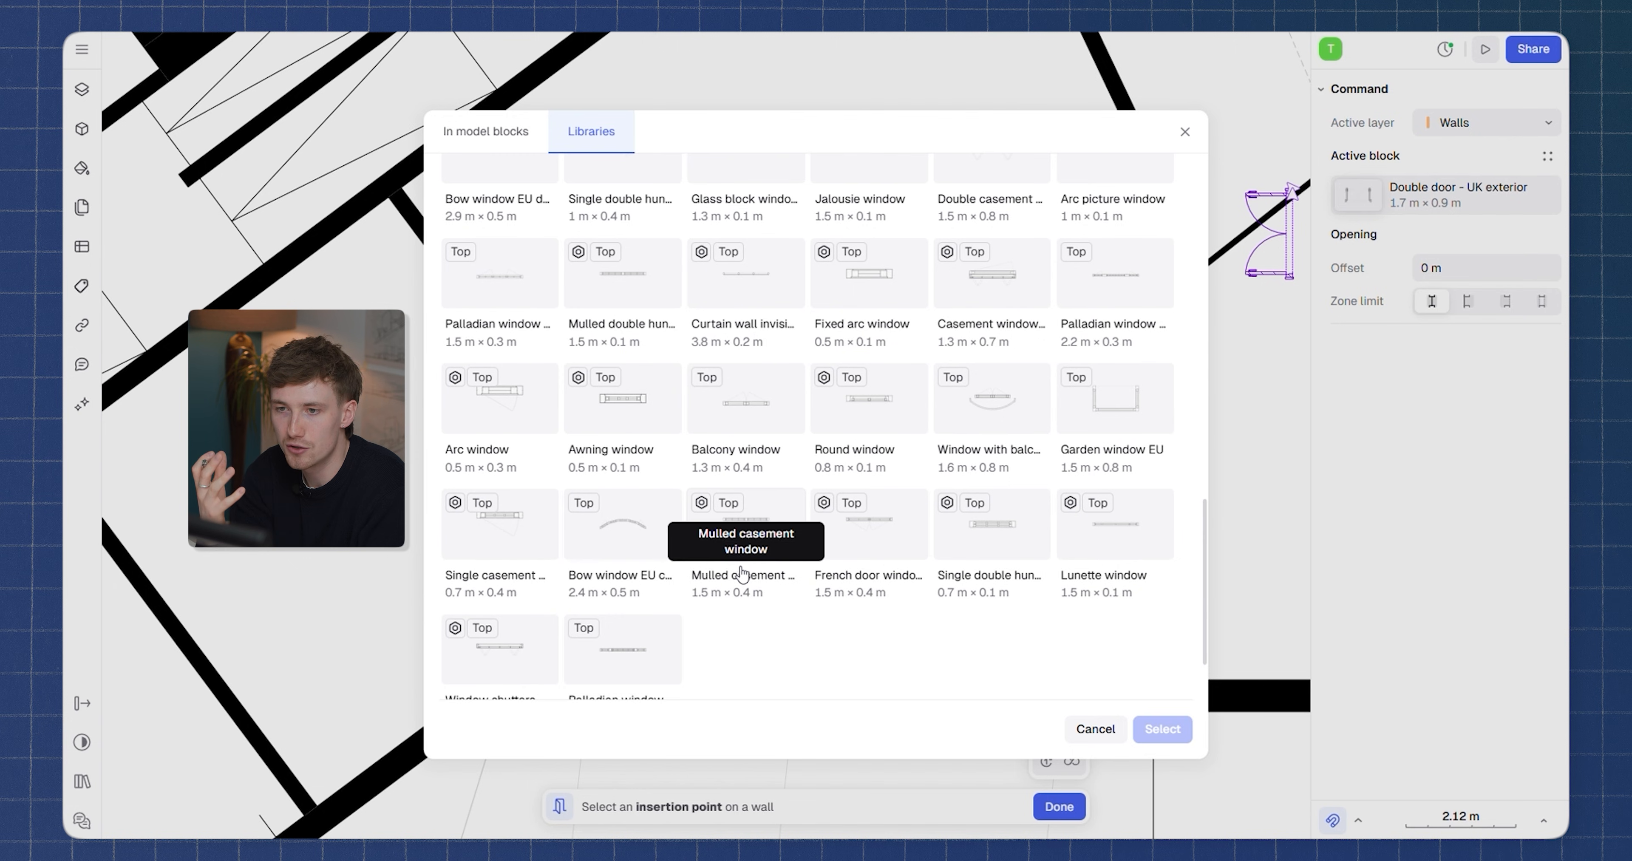
{"action": "scroll", "coordinate": [760, 551], "scroll_direction": "down", "scroll_amount": 2}
{"action": "scroll", "coordinate": [780, 550], "scroll_direction": "up", "scroll_amount": 3}
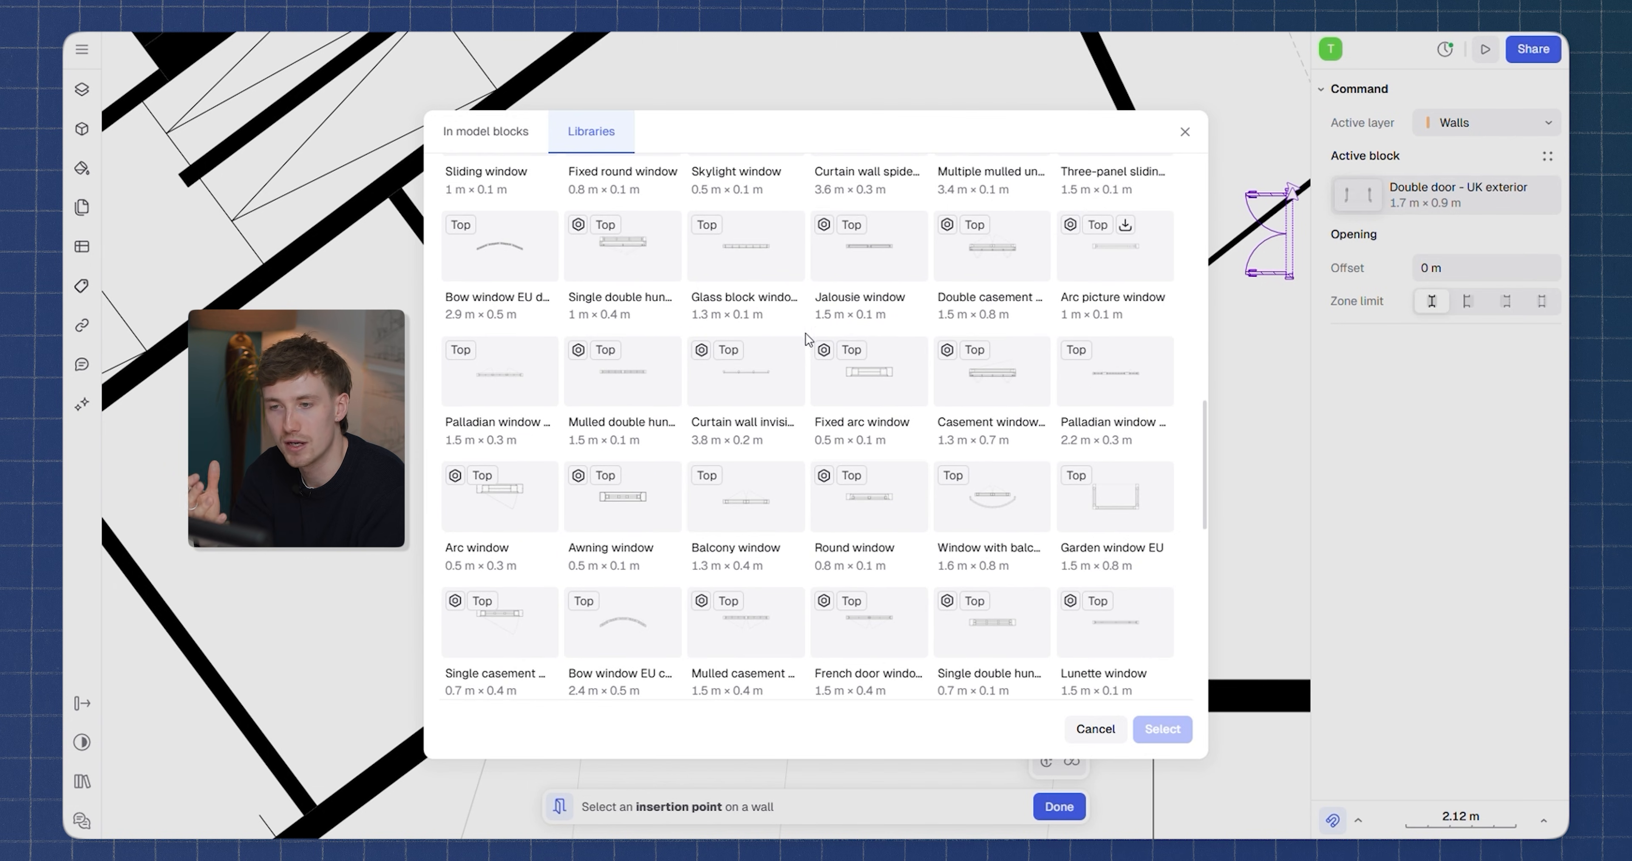
{"action": "scroll", "coordinate": [805, 339], "scroll_direction": "up", "scroll_amount": 3}
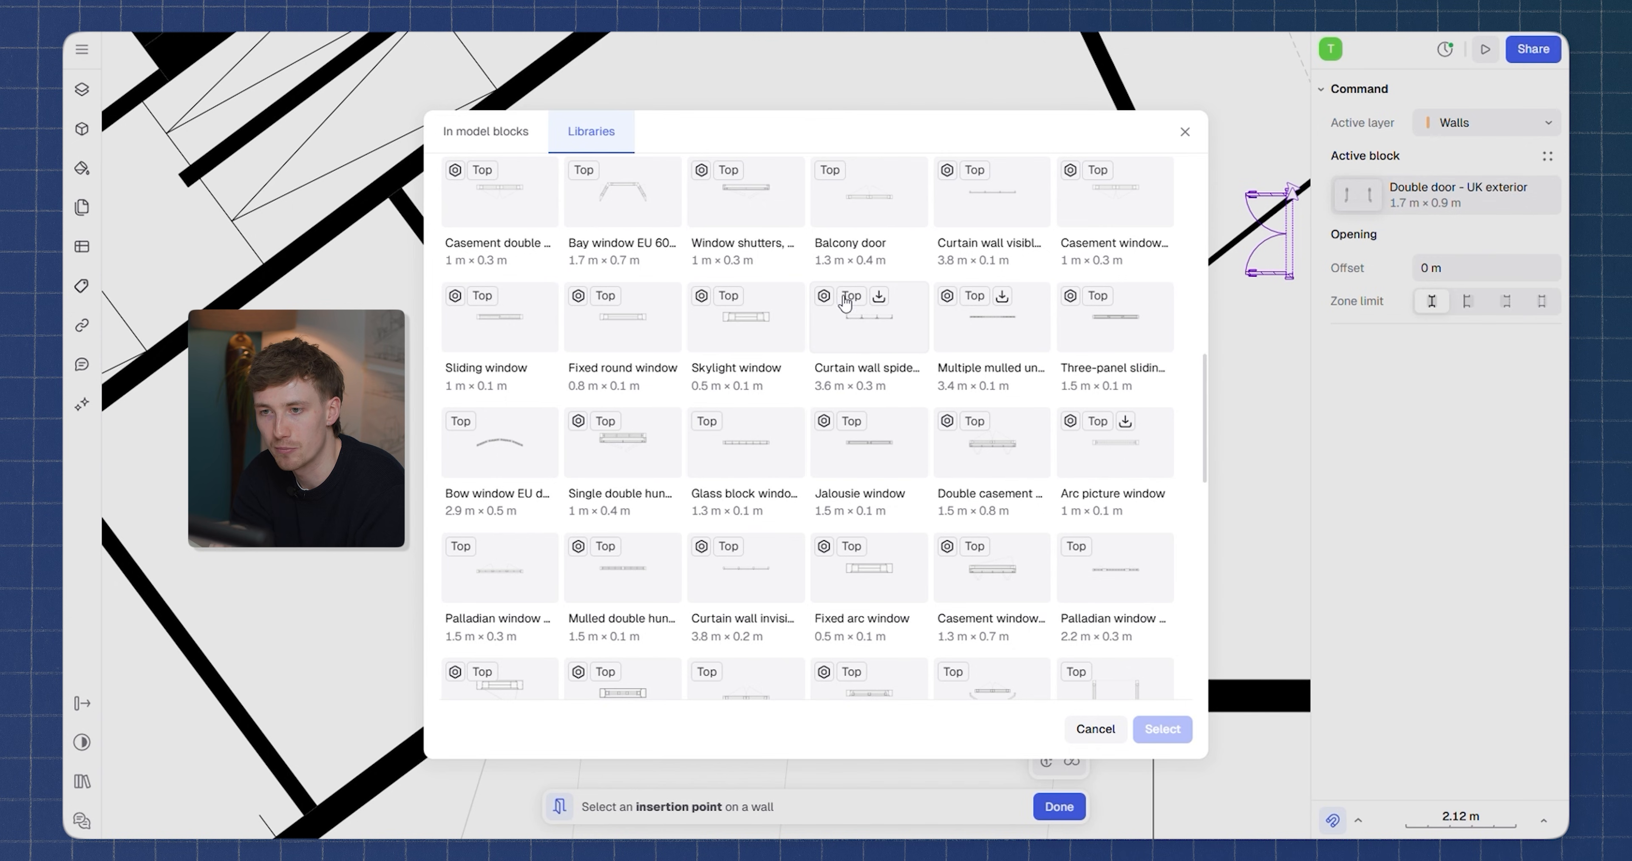
{"action": "left_click", "coordinate": [868, 333]}
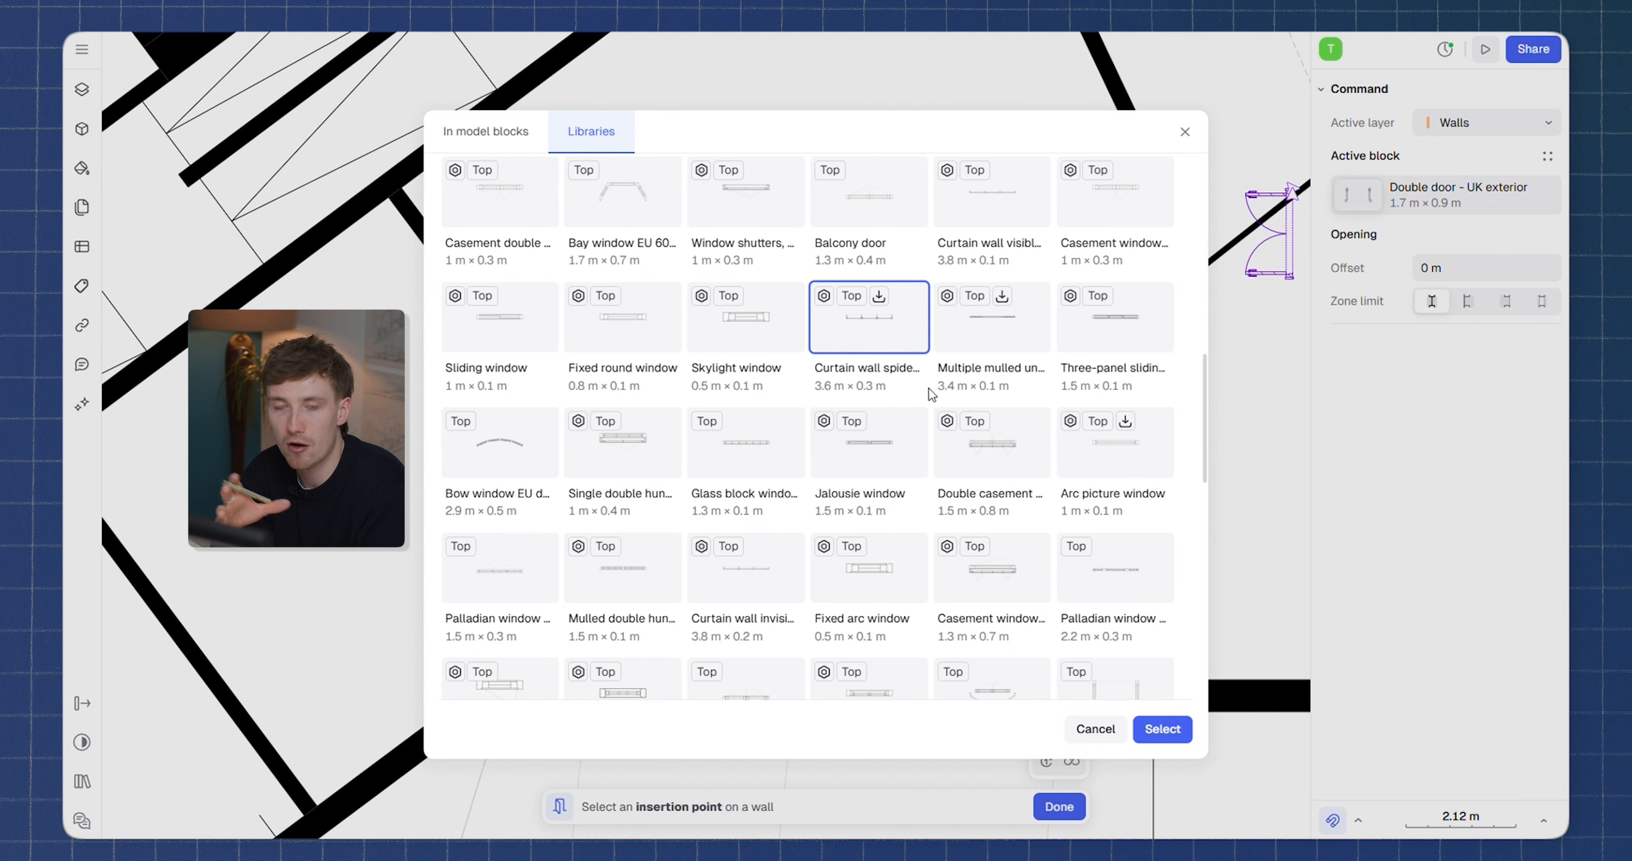
{"action": "left_click", "coordinate": [1166, 728]}
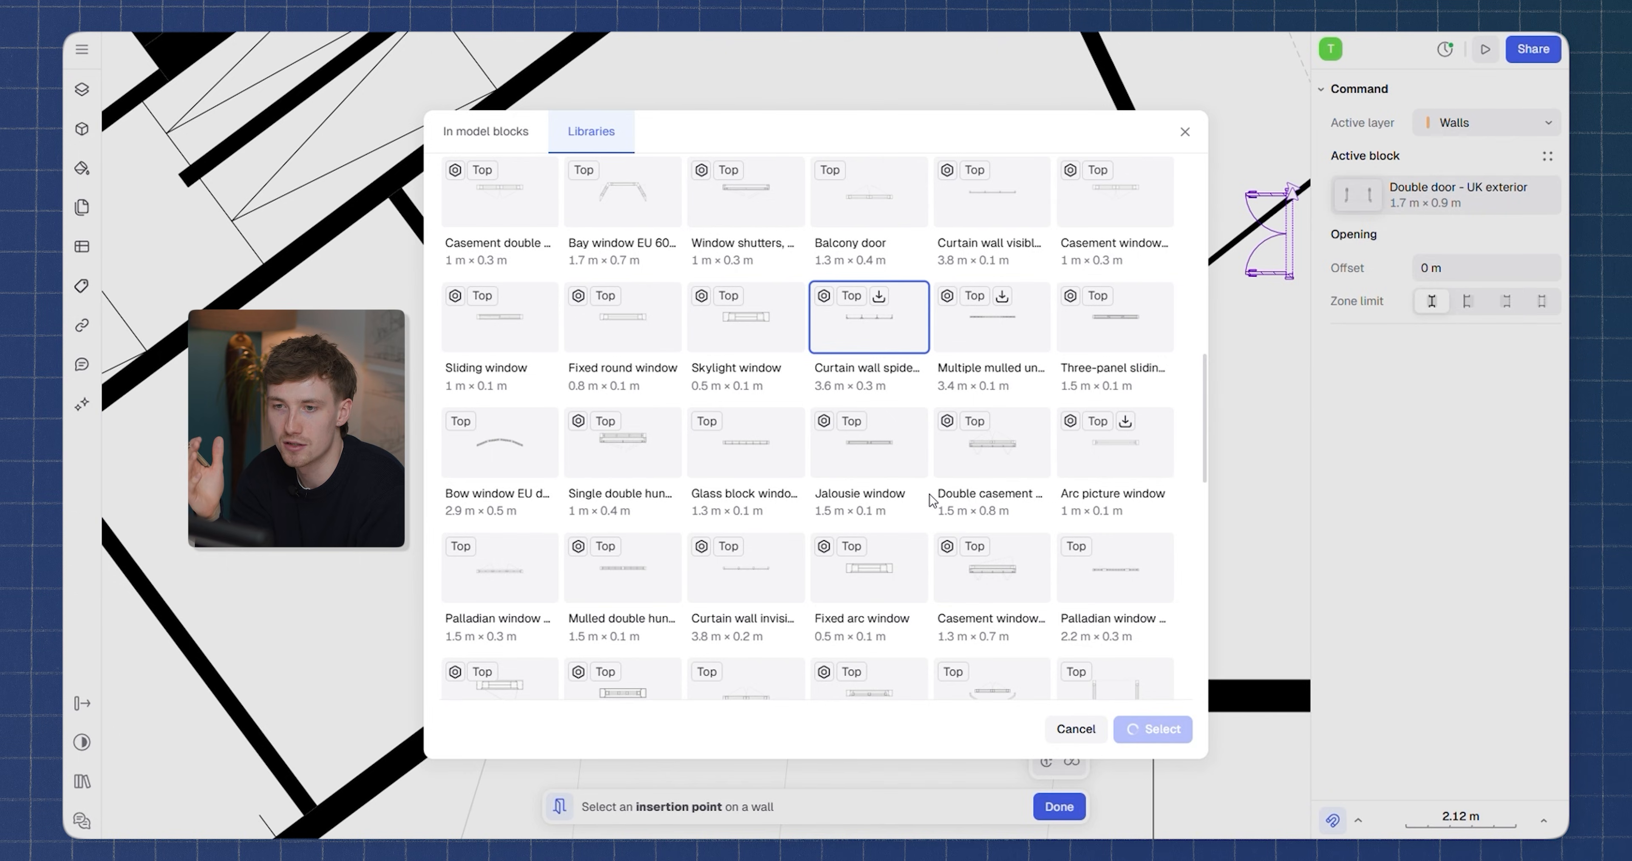
Place the curtain wall in the end room's outer wall with its glazing on the exterior side, and stretch it to 7.22 m
{"action": "scroll", "coordinate": [887, 462], "scroll_direction": "up", "scroll_amount": 3}
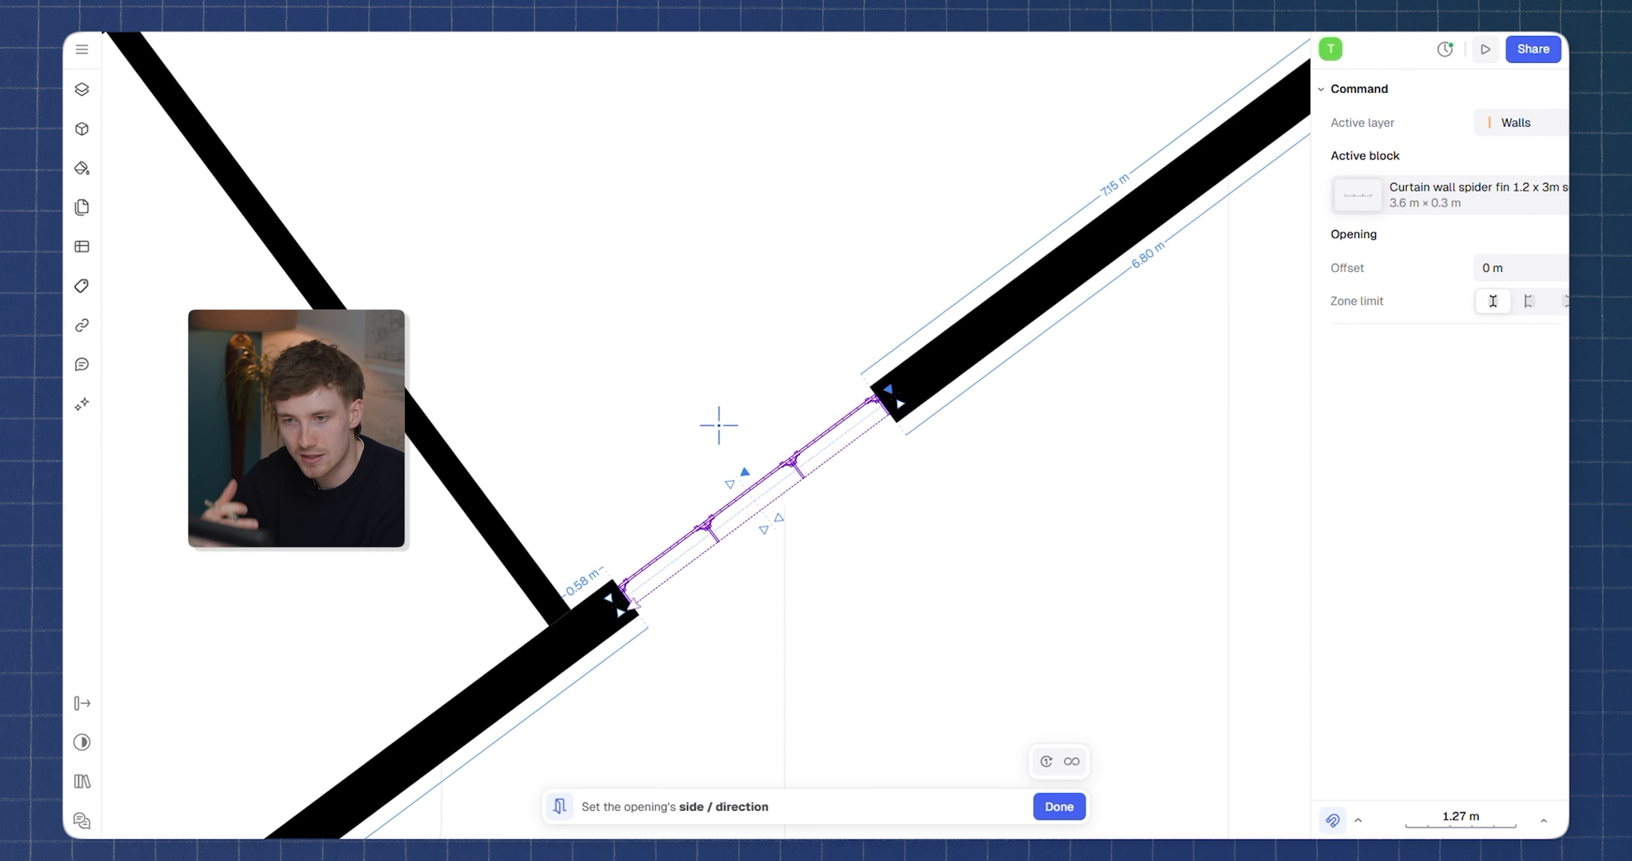
{"action": "left_click", "coordinate": [816, 543]}
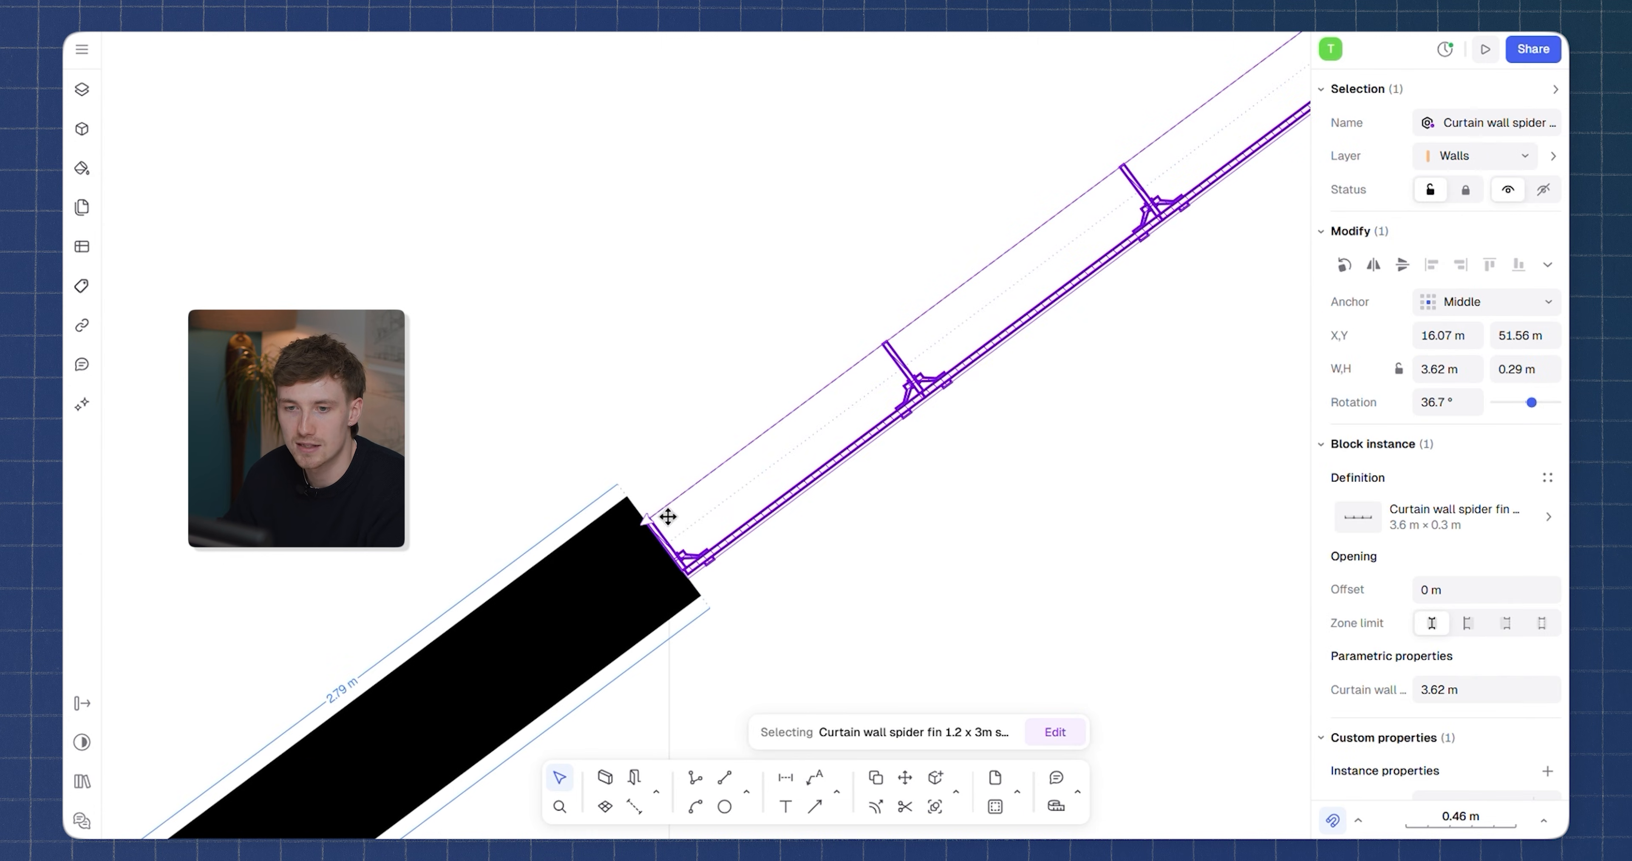
{"action": "scroll", "coordinate": [649, 518], "scroll_direction": "down", "scroll_amount": 3}
{"action": "middle_click_drag", "start_coordinate": [648, 517], "coordinate": [776, 340]}
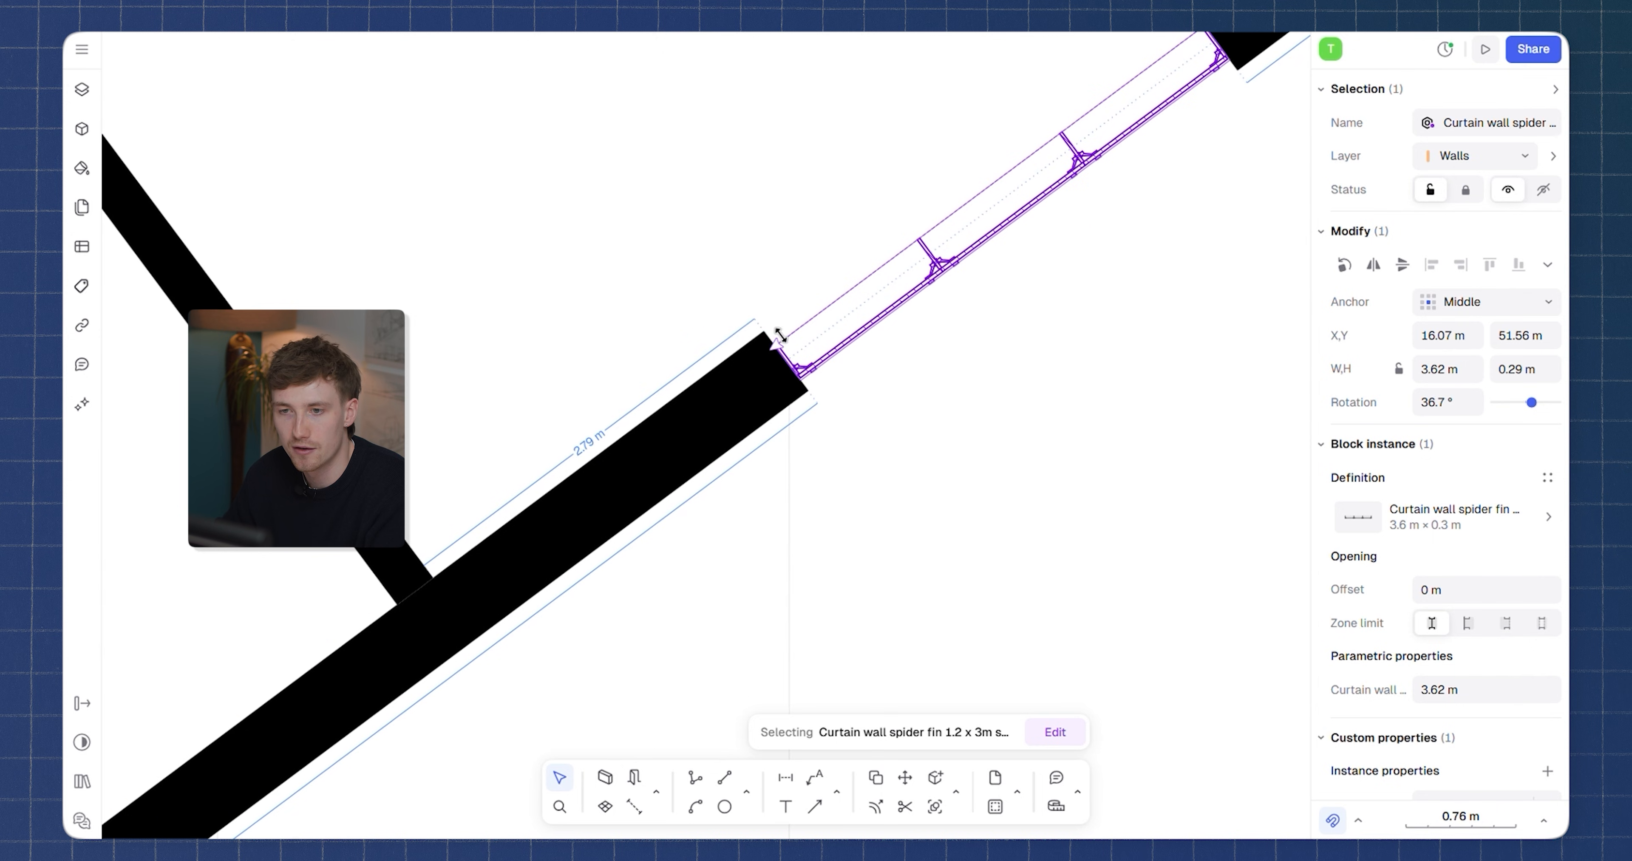
{"action": "left_click_drag", "start_coordinate": [772, 342], "coordinate": [728, 341]}
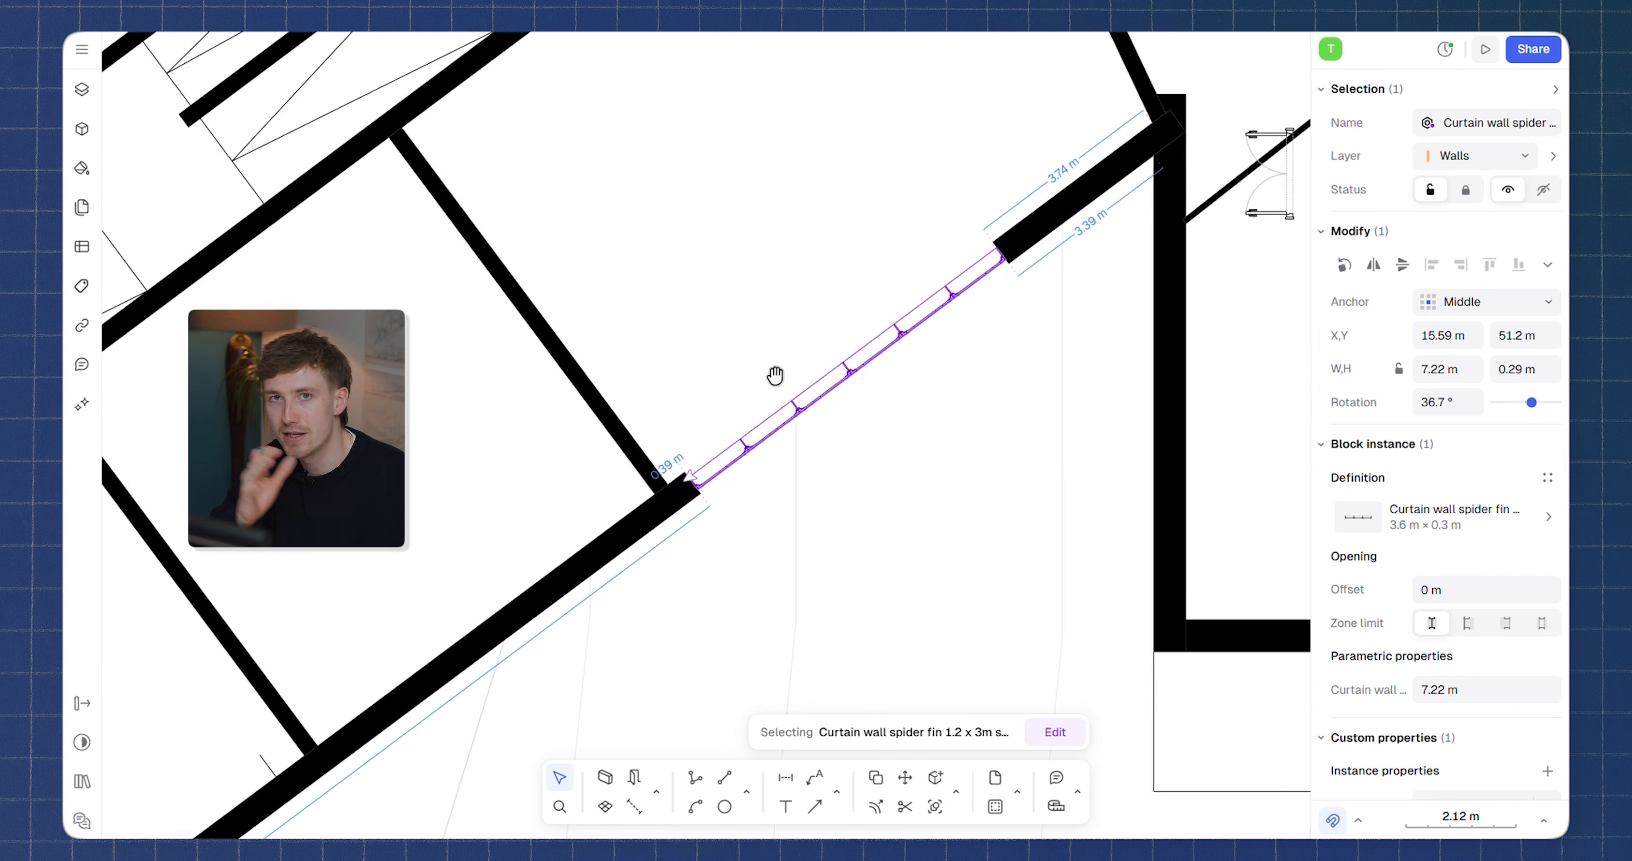
Copy the 7.22 m curtain wall 8.28 m along the outer wall into the adjoining room's bay
{"action": "middle_click_drag", "start_coordinate": [776, 379], "coordinate": [759, 372]}
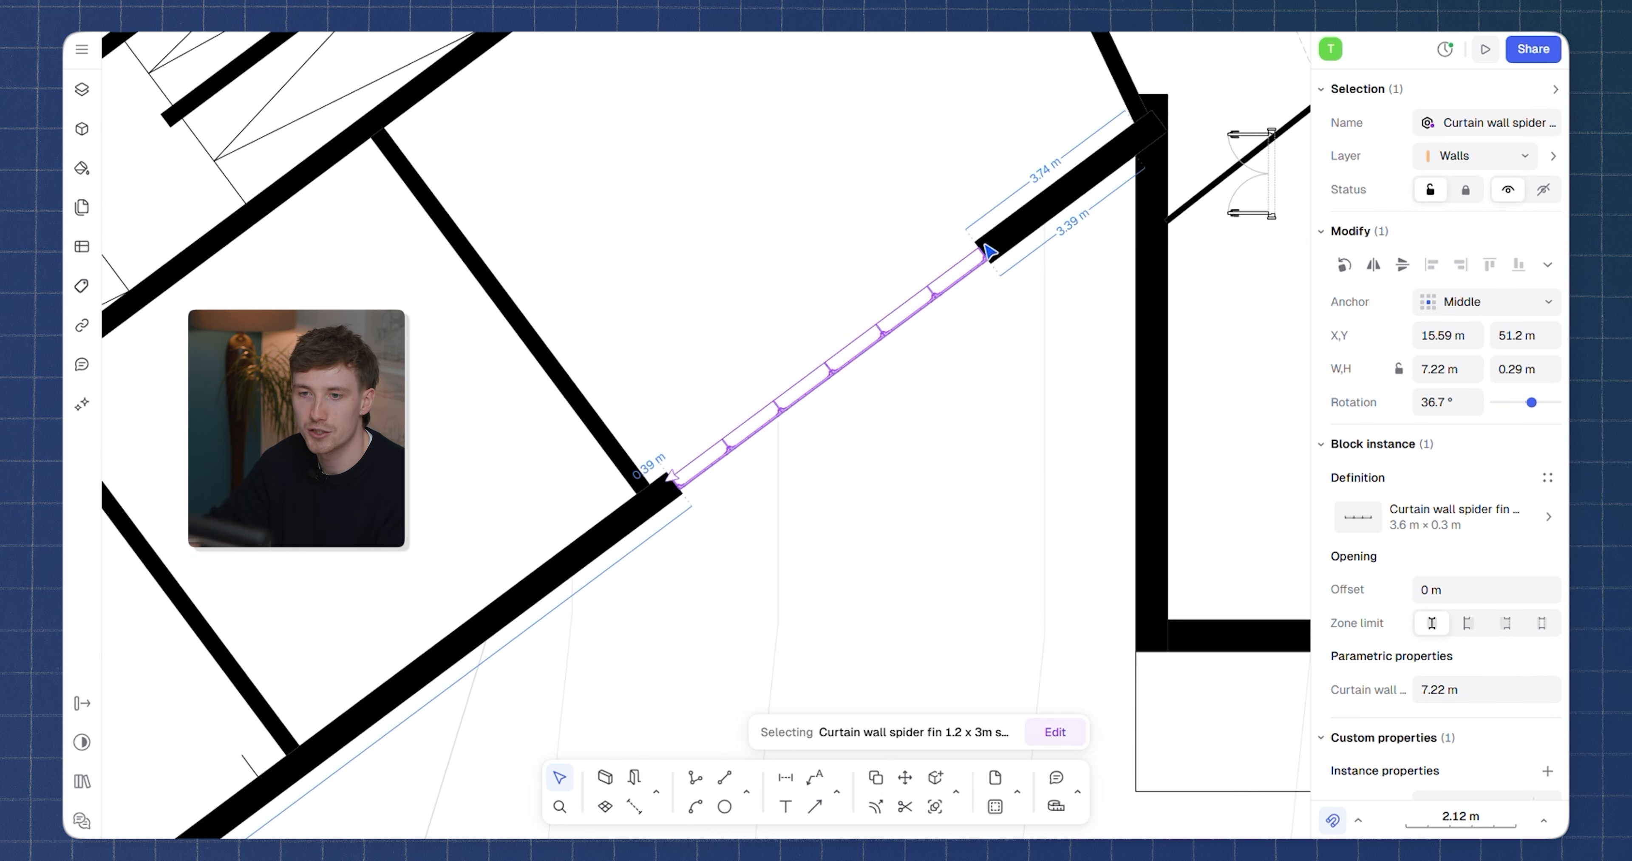
{"action": "key", "text": "d"}
{"action": "left_click", "coordinate": [991, 233]}
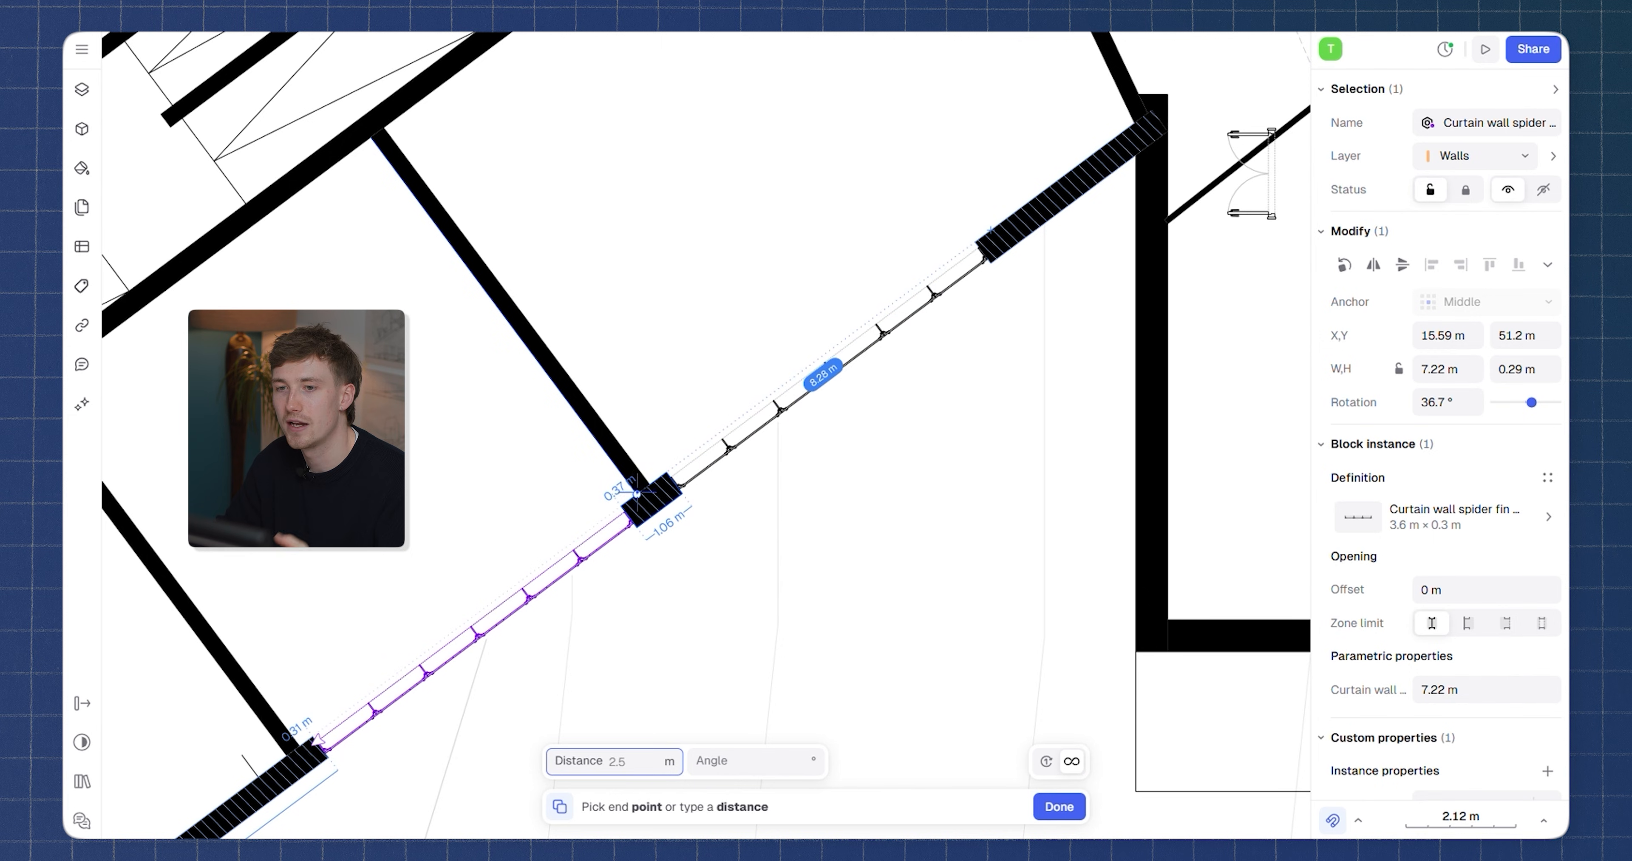
{"action": "left_click", "coordinate": [638, 491]}
{"action": "key", "text": "Escape"}
{"action": "key", "text": "Escape"}
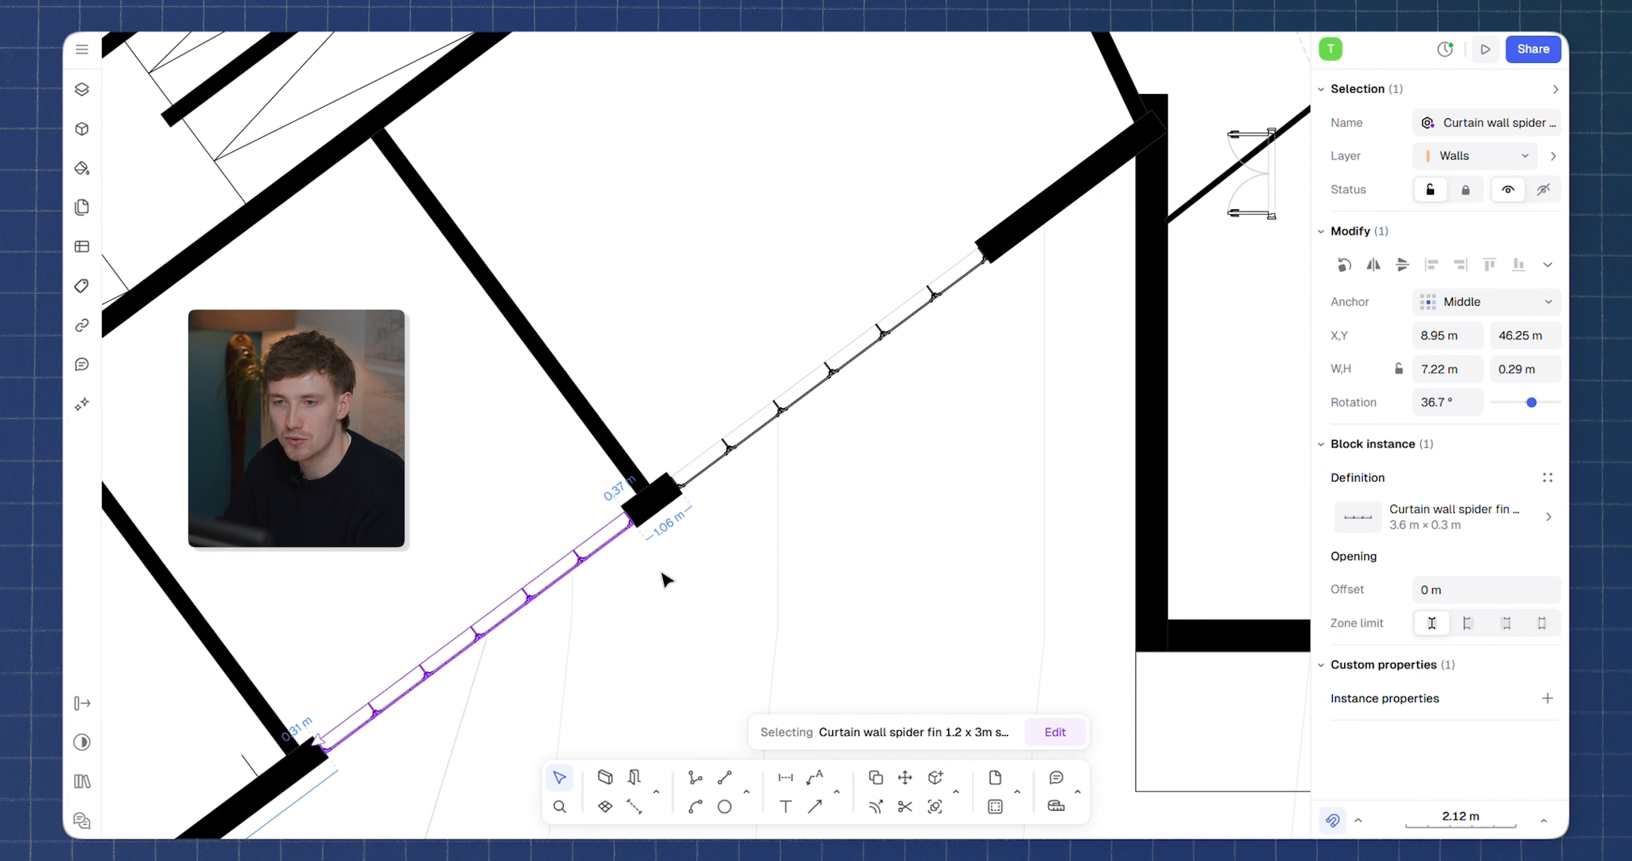
{"action": "middle_click_drag", "start_coordinate": [623, 583], "coordinate": [839, 359]}
{"action": "scroll", "coordinate": [839, 360], "scroll_direction": "down", "scroll_amount": 5}
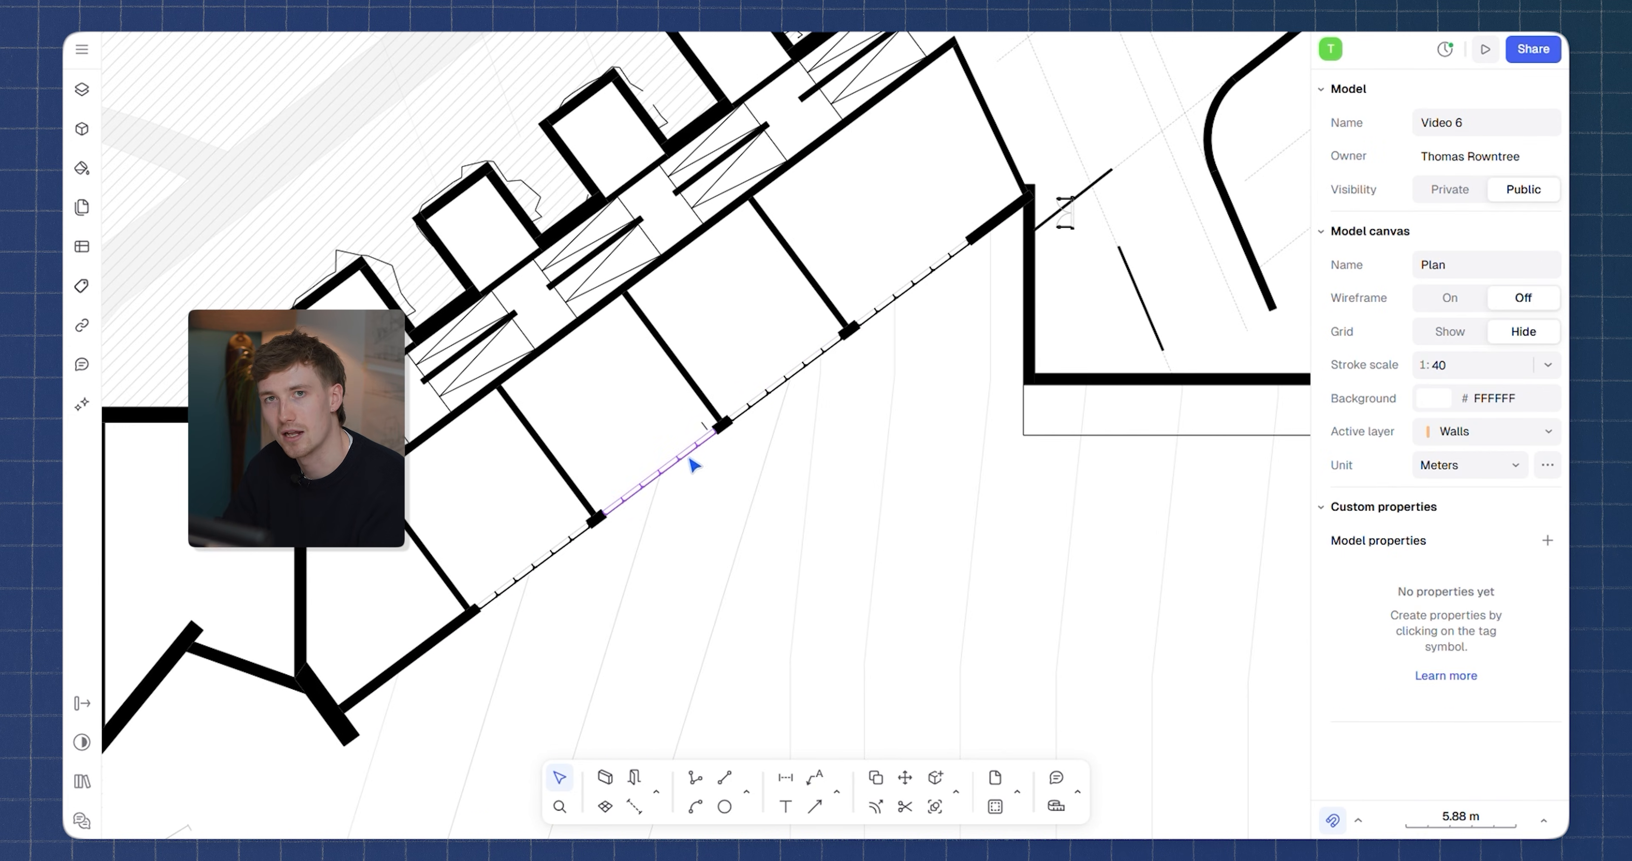
Load the 1.7 m Double door - UK exterior from the libraries and place it mid-room in the corridor wall, swinging into the room
{"action": "scroll", "coordinate": [467, 296], "scroll_direction": "up", "scroll_amount": 5}
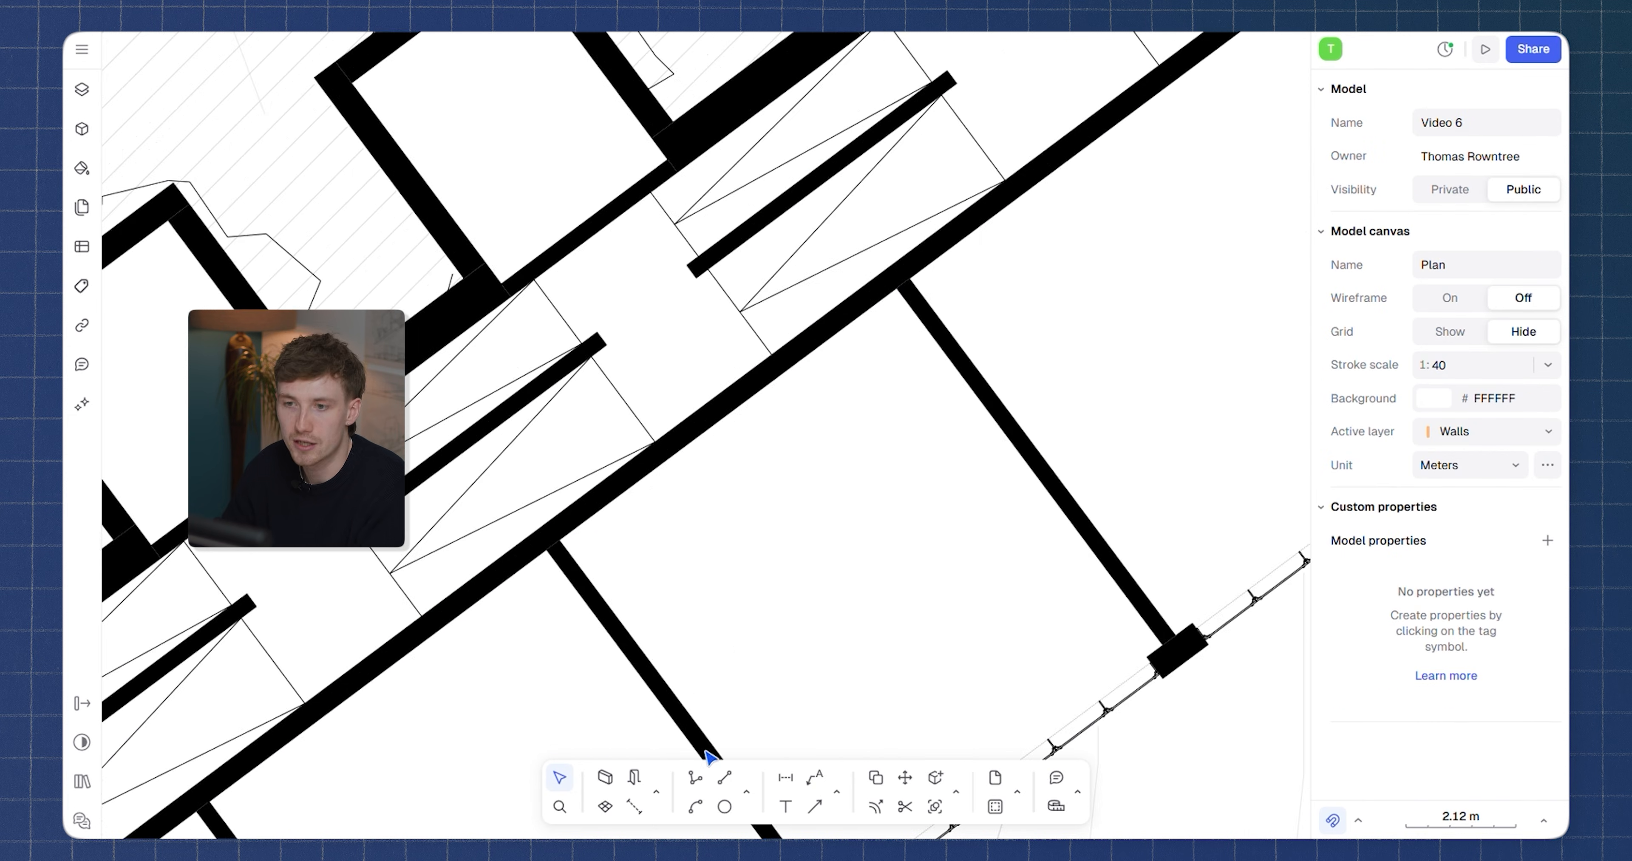
{"action": "left_click", "coordinate": [634, 776]}
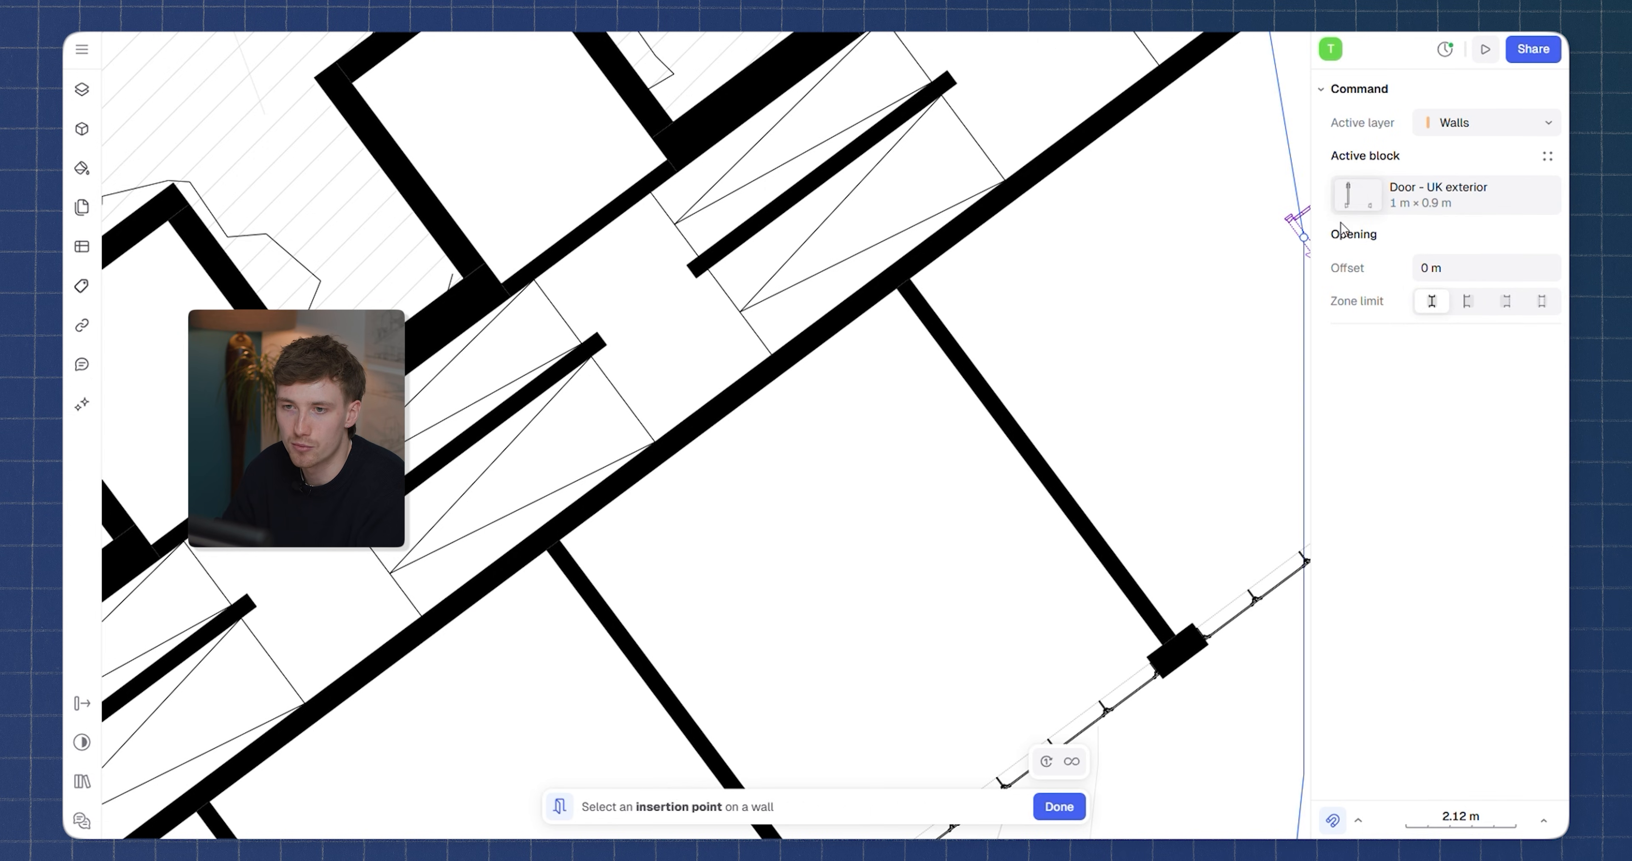
{"action": "left_click", "coordinate": [1451, 196]}
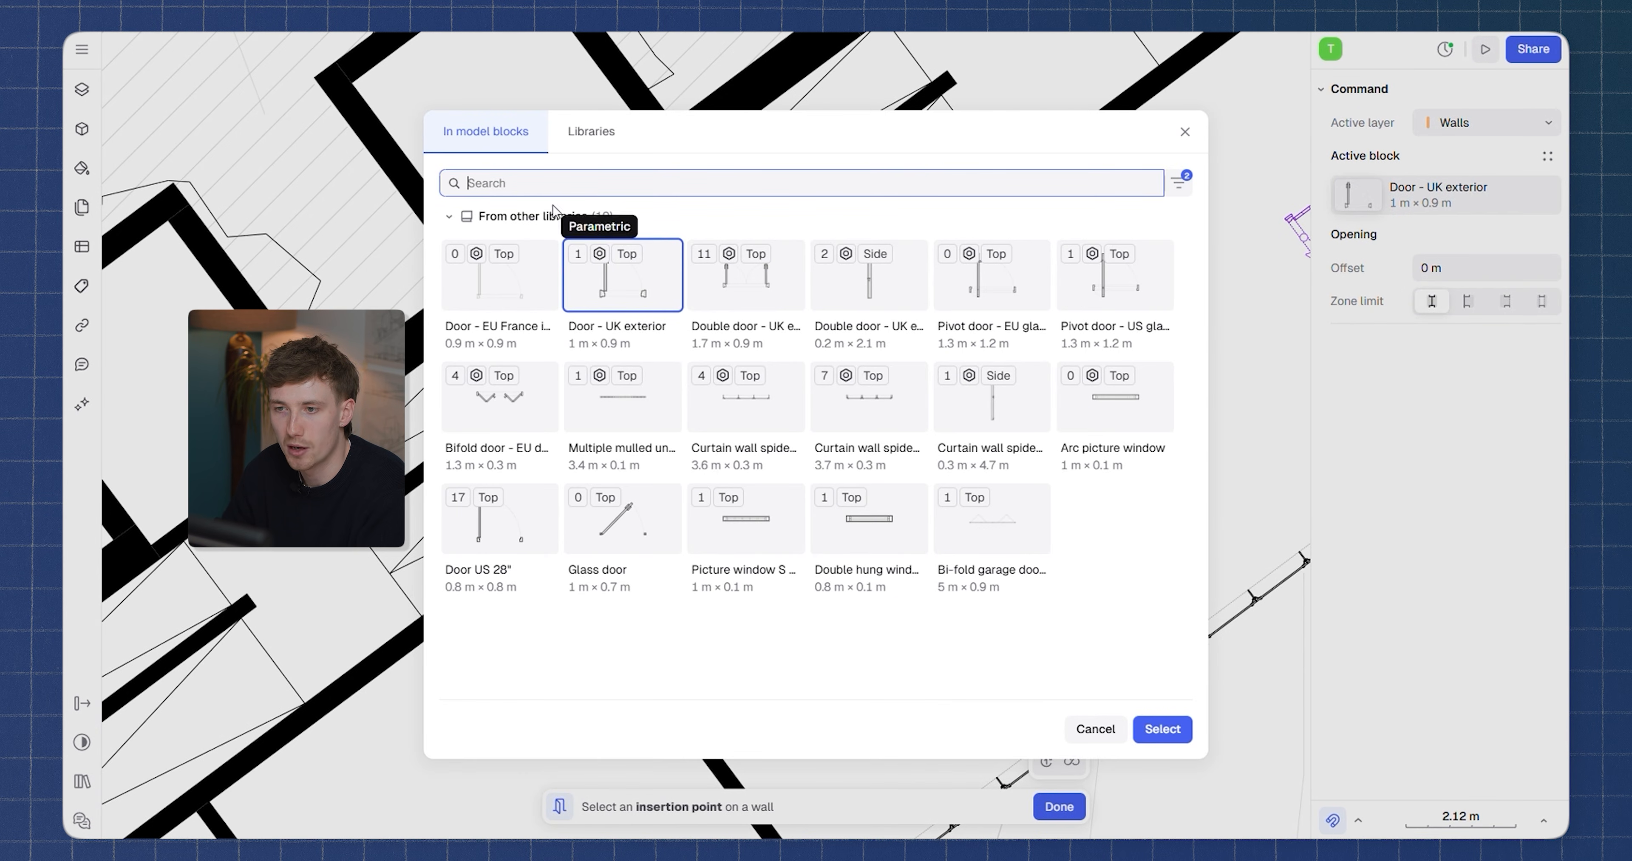
{"action": "left_click", "coordinate": [587, 131]}
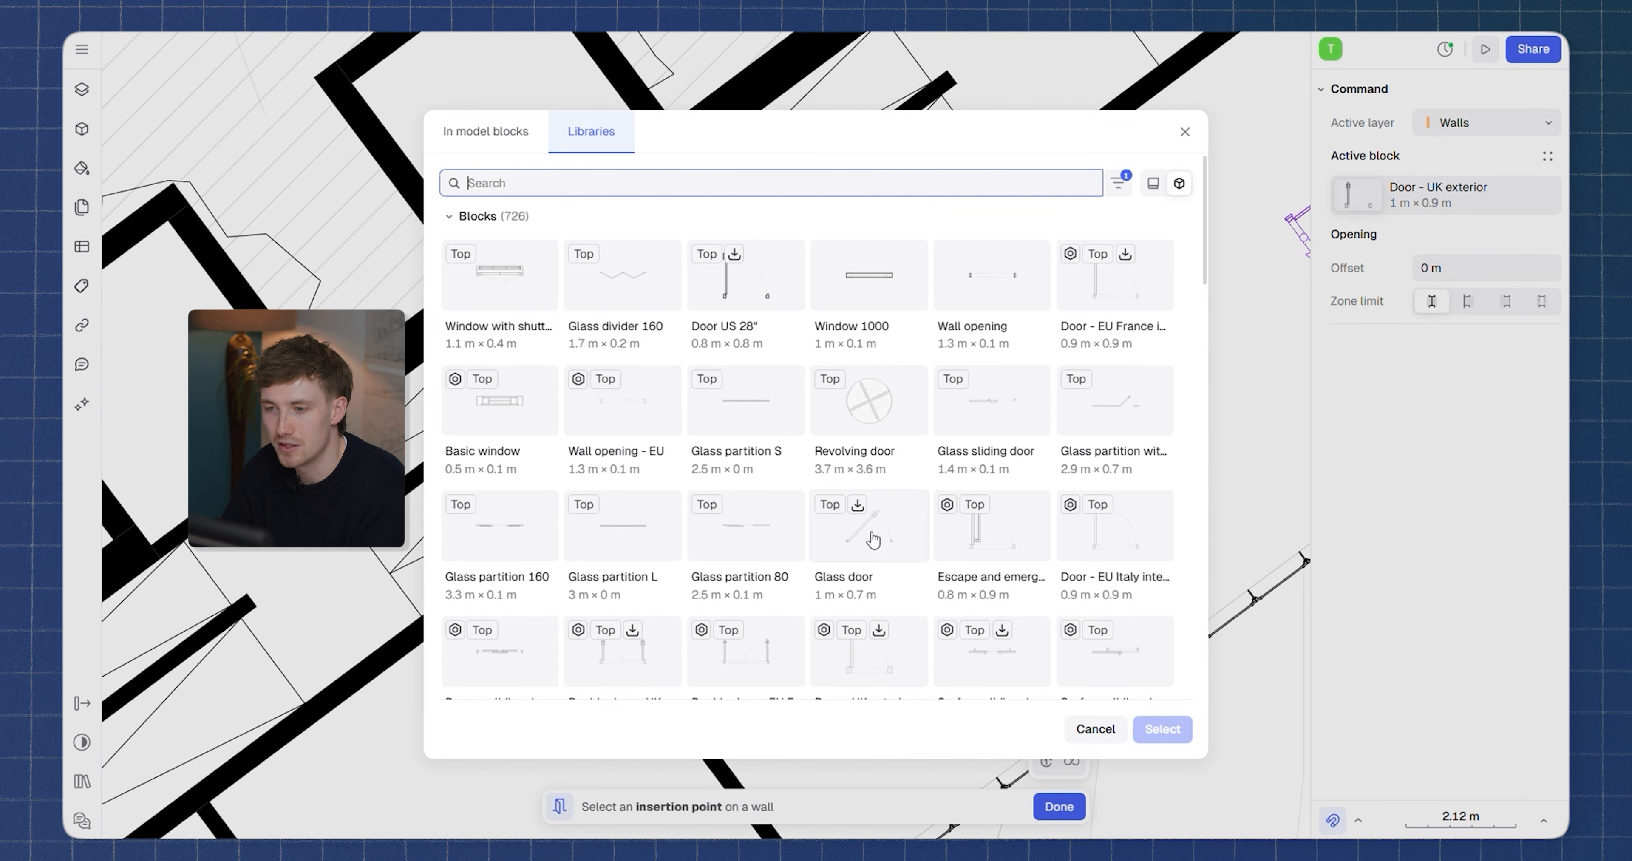
{"action": "scroll", "coordinate": [873, 539], "scroll_direction": "down", "scroll_amount": 5}
{"action": "left_click", "coordinate": [634, 377]}
{"action": "left_click", "coordinate": [1163, 730]}
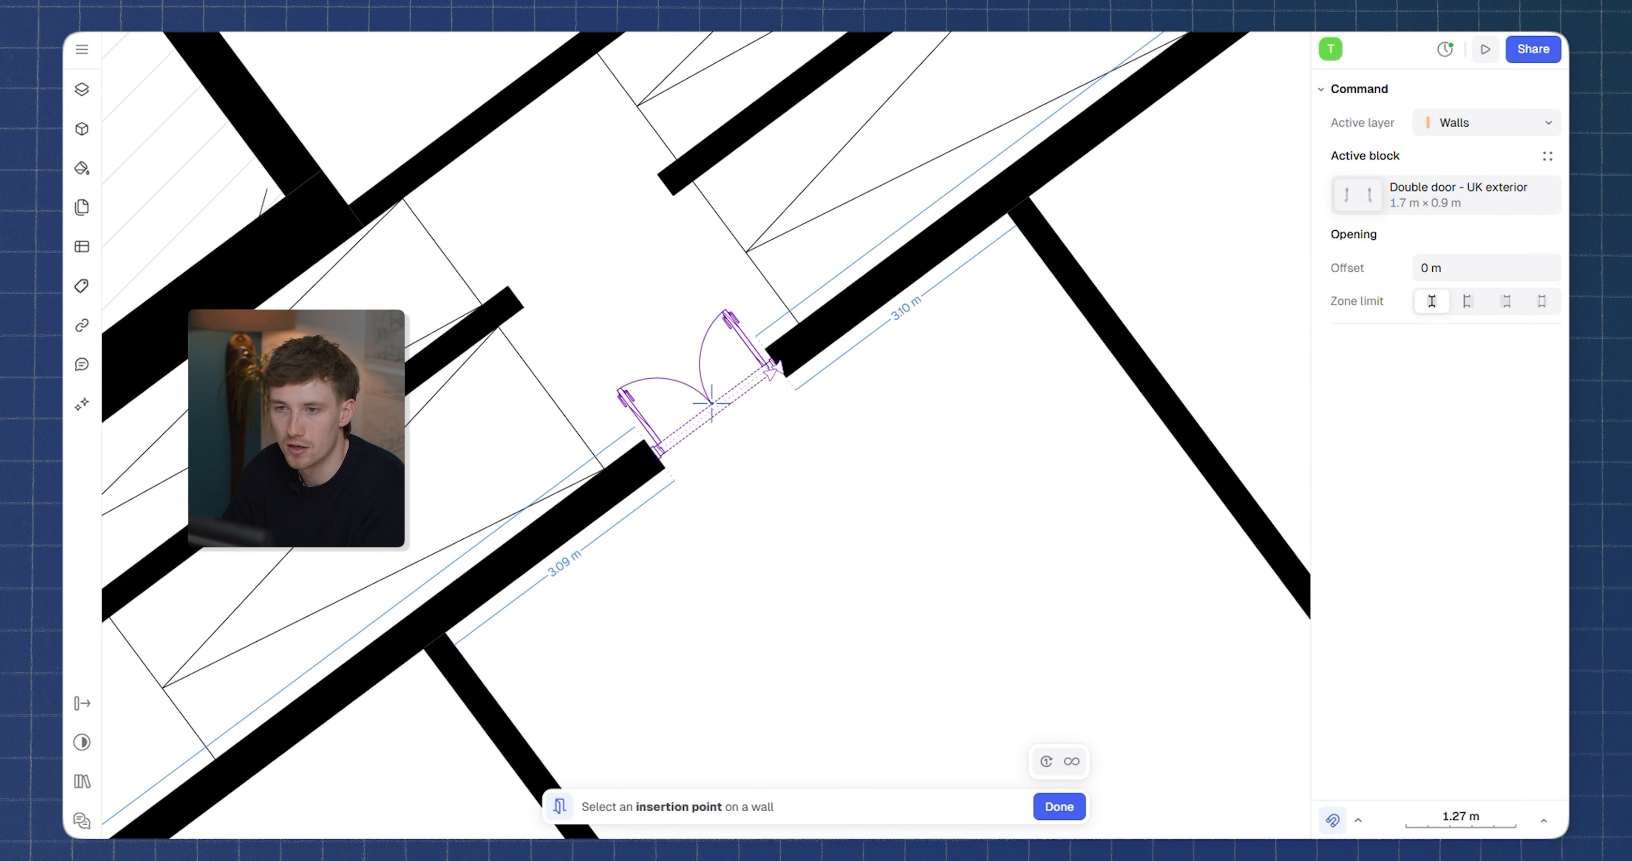
{"action": "left_click", "coordinate": [712, 403]}
{"action": "left_click", "coordinate": [786, 464]}
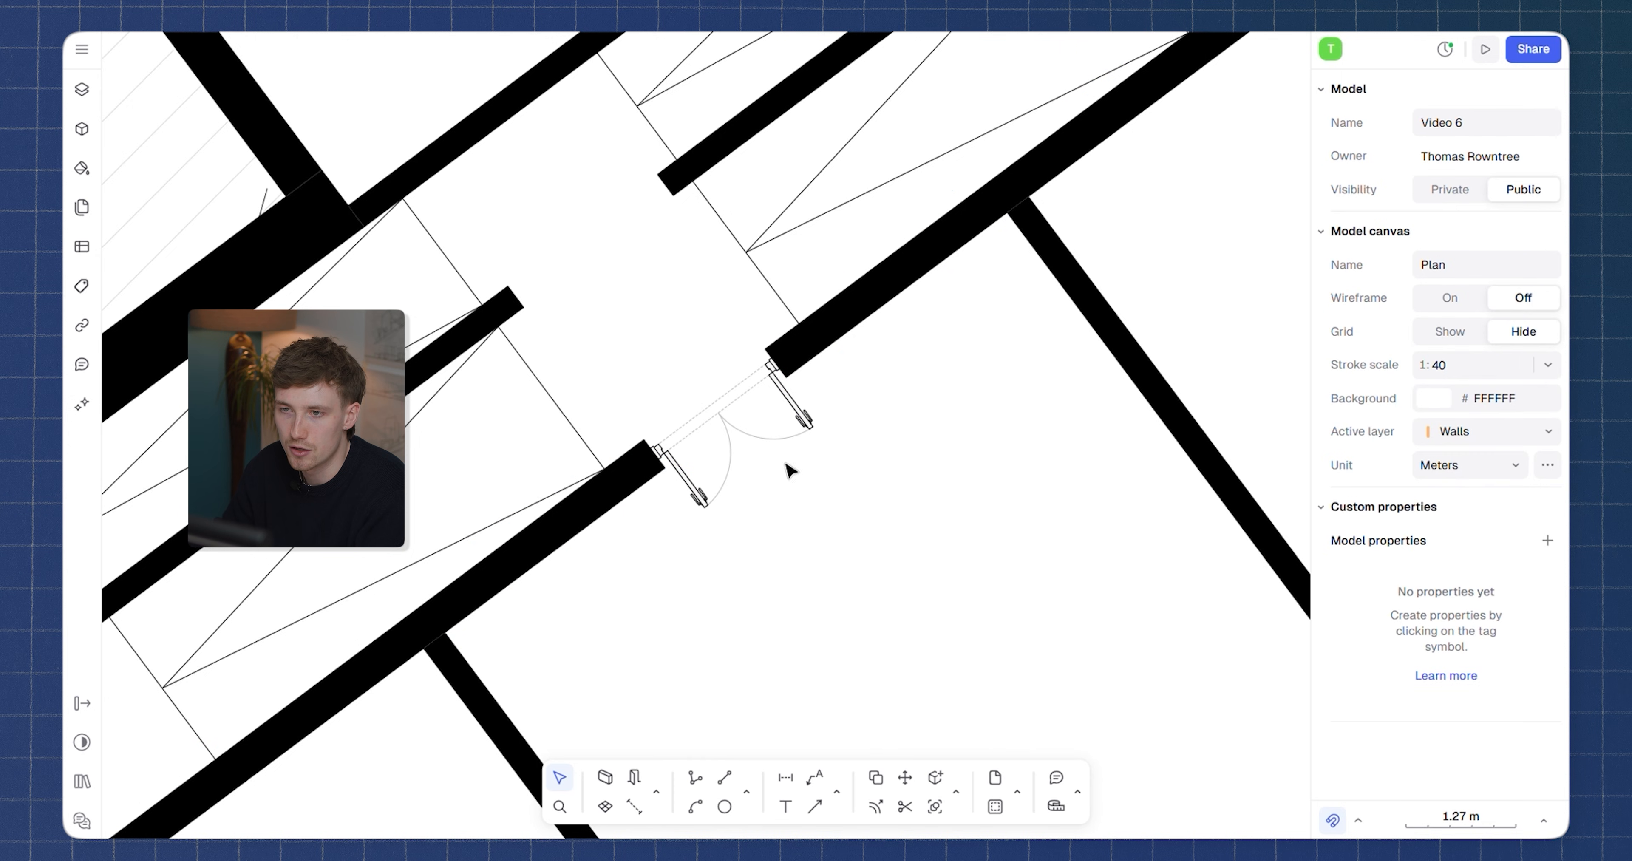
Copy the double door along the corridor wall to the matching position in the neighbouring room, using the partition junction as base point
{"action": "left_click", "coordinate": [808, 423]}
{"action": "scroll", "coordinate": [820, 423], "scroll_direction": "down", "scroll_amount": 1}
{"action": "scroll", "coordinate": [819, 422], "scroll_direction": "left", "scroll_amount": 1}
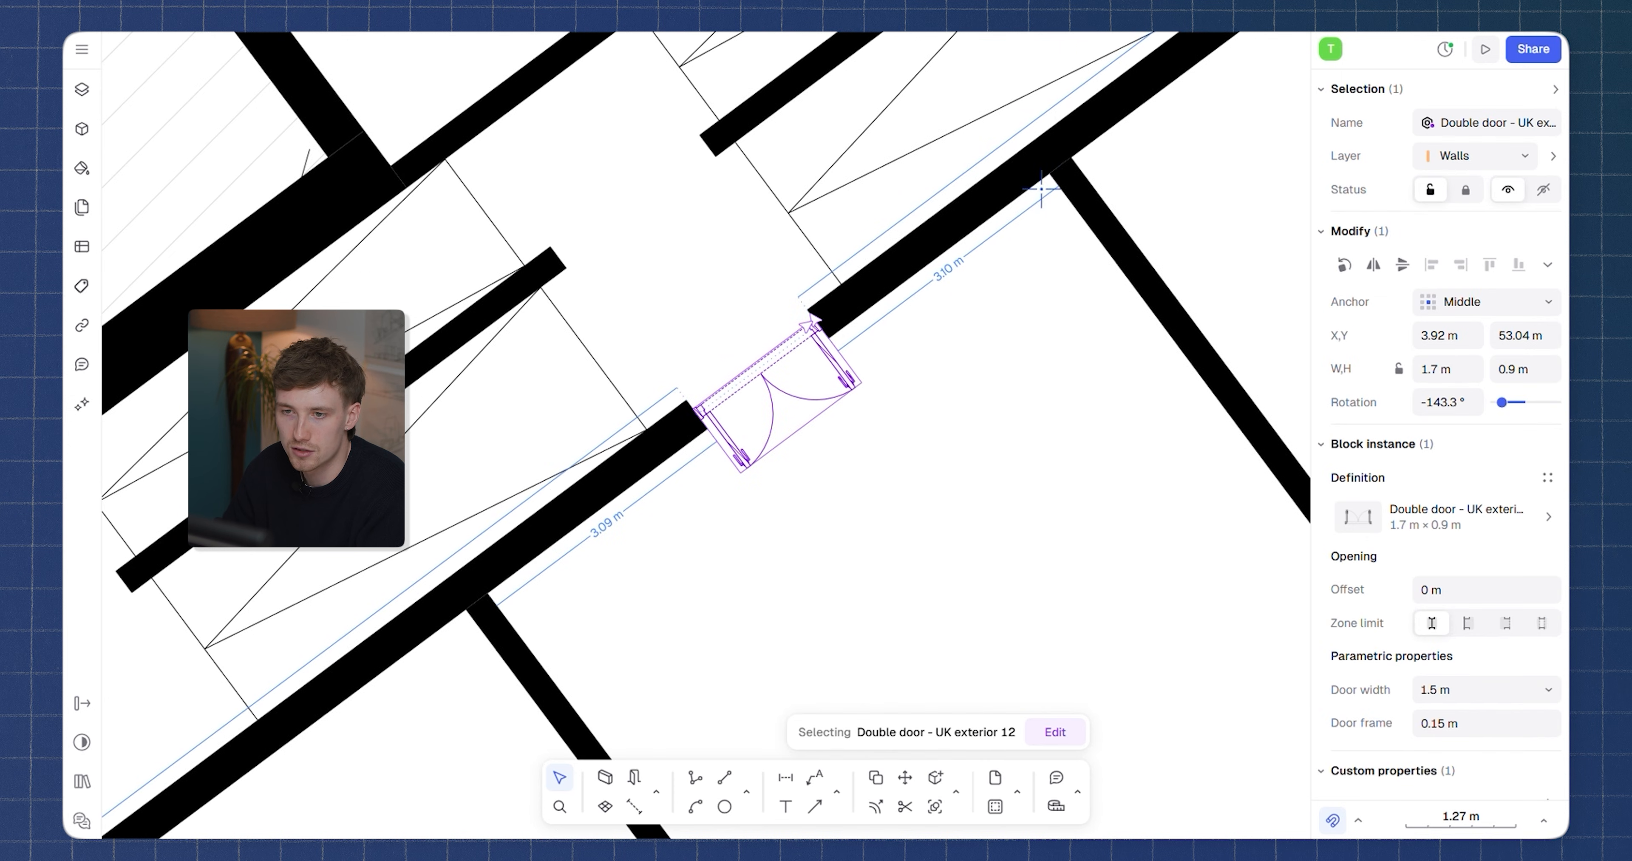
{"action": "key", "text": "d"}
{"action": "left_click", "coordinate": [1048, 176]}
{"action": "scroll", "coordinate": [1013, 228], "scroll_direction": "down", "scroll_amount": 3}
{"action": "scroll", "coordinate": [877, 326], "scroll_direction": "up", "scroll_amount": 3}
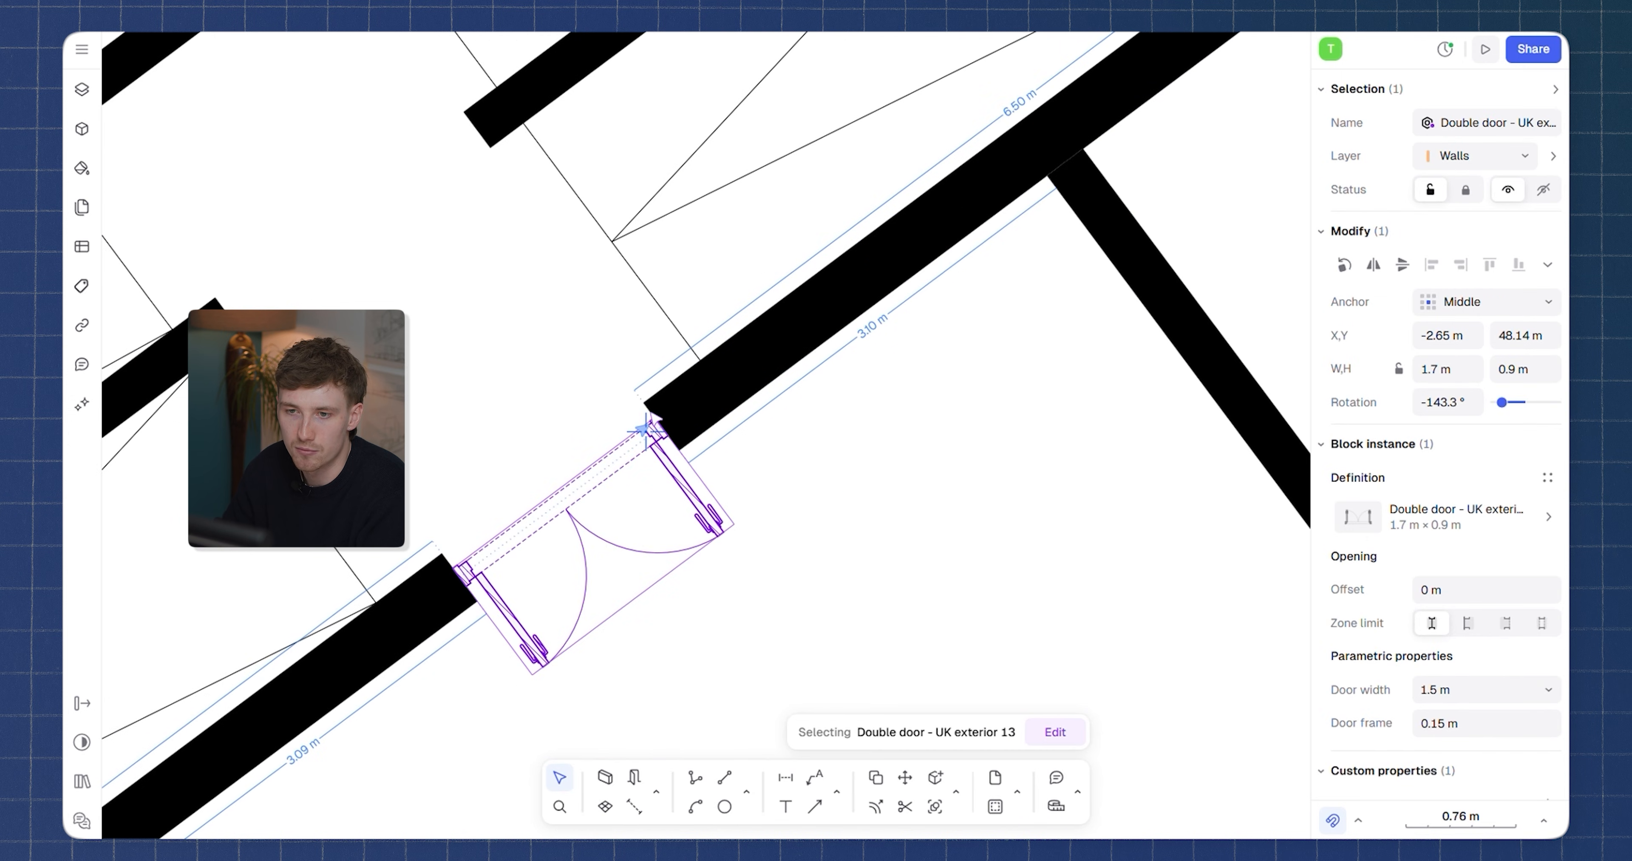
{"action": "mouse_move", "coordinate": [647, 430]}
{"action": "left_mouse_down"}
{"action": "mouse_move", "coordinate": [685, 401]}
{"action": "mouse_move", "coordinate": [667, 419]}
{"action": "left_mouse_up"}
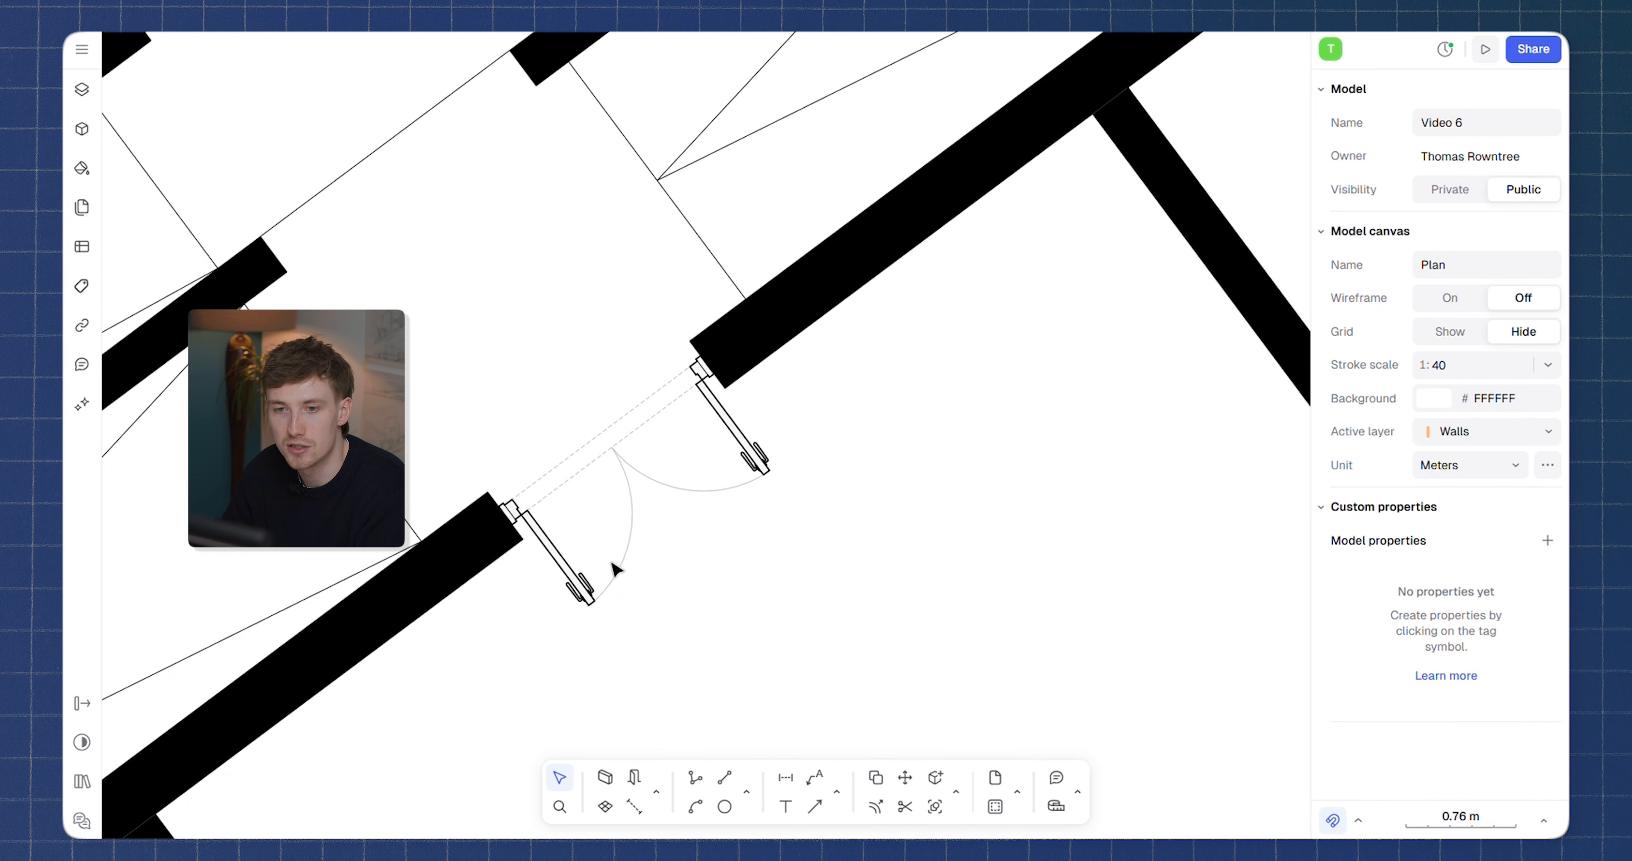
Examine the corridor's double doors, the curtain walls and the glazed opening in the end room's side wall
{"action": "scroll", "coordinate": [750, 368], "scroll_direction": "down", "scroll_amount": 2}
{"action": "scroll", "coordinate": [751, 368], "scroll_direction": "left", "scroll_amount": 2}
{"action": "scroll", "coordinate": [678, 419], "scroll_direction": "down", "scroll_amount": 3}
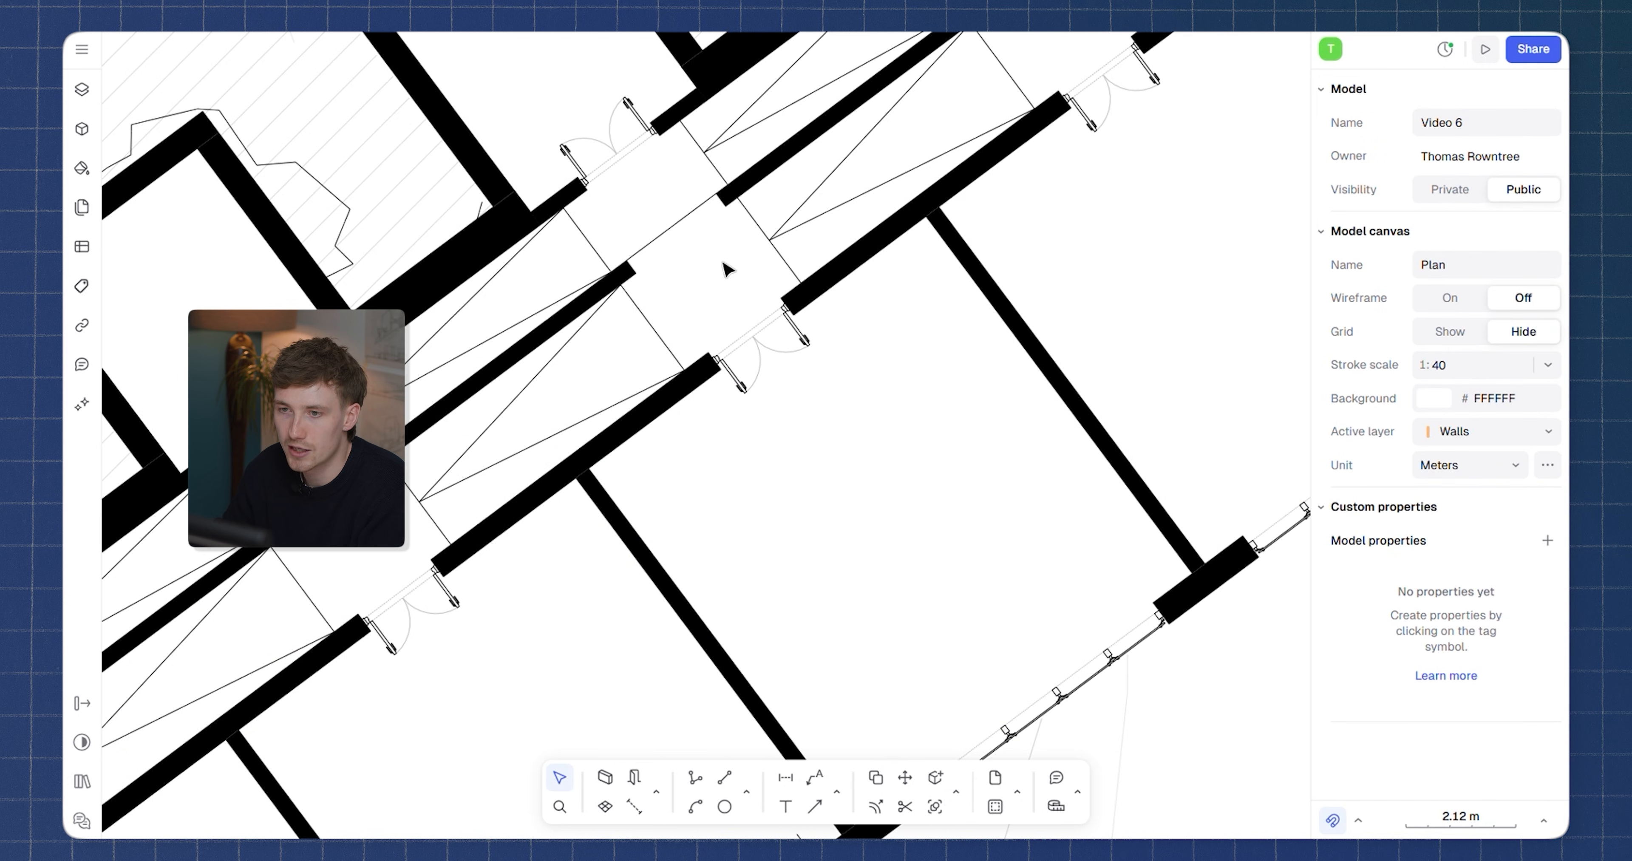
{"action": "middle_click_drag", "start_coordinate": [723, 263], "coordinate": [536, 404]}
{"action": "scroll", "coordinate": [536, 404], "scroll_direction": "down", "scroll_amount": 2}
{"action": "middle_click_drag", "start_coordinate": [875, 332], "coordinate": [679, 414]}
{"action": "scroll", "coordinate": [900, 319], "scroll_direction": "up", "scroll_amount": 4}
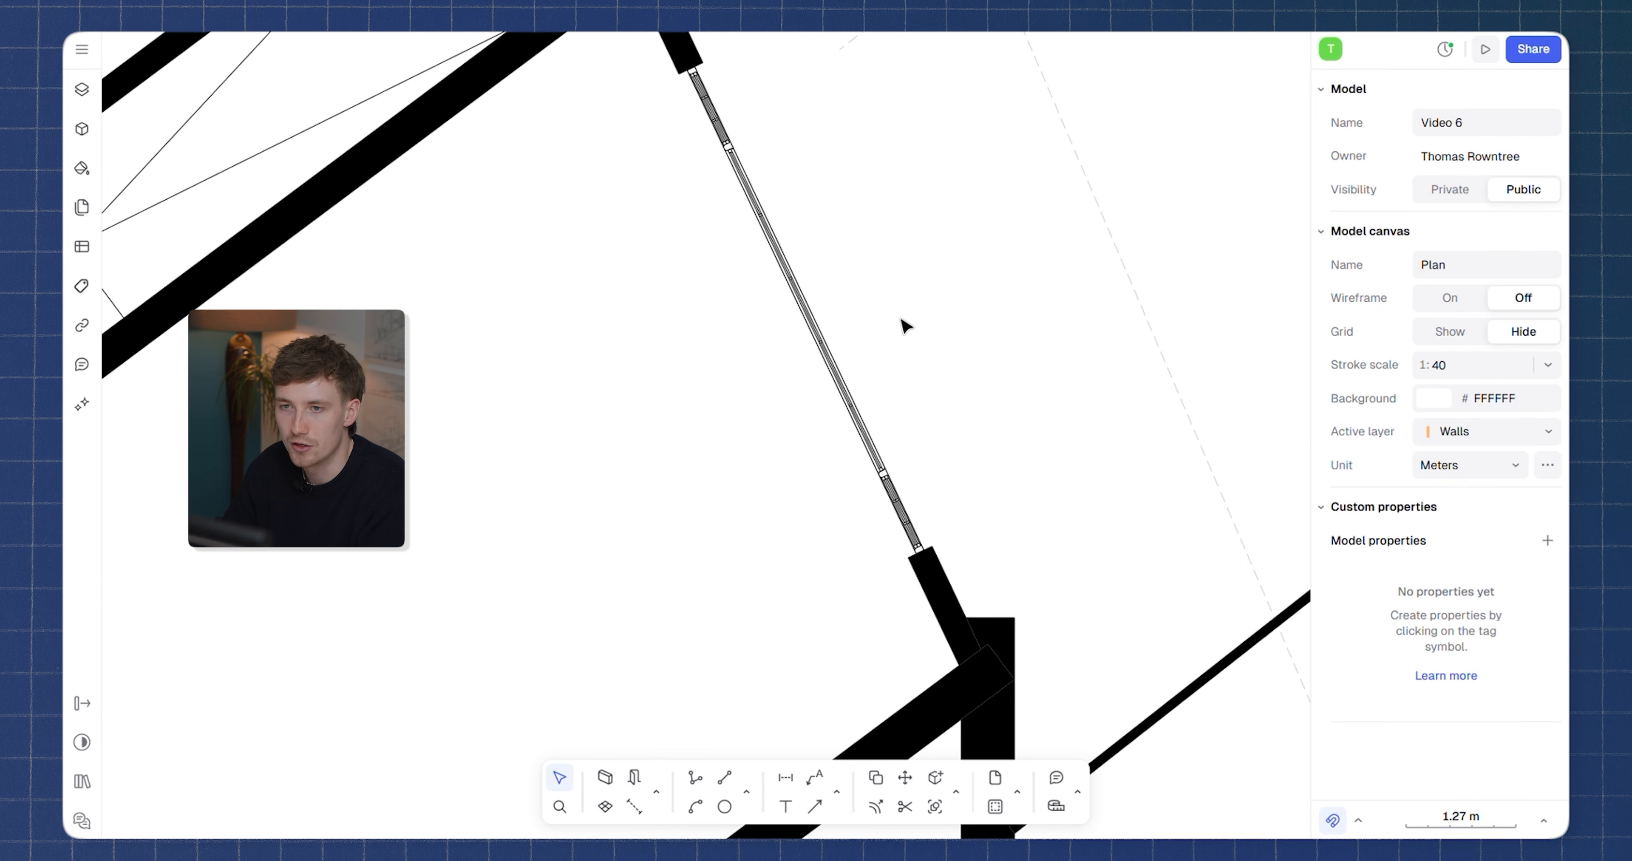
{"action": "scroll", "coordinate": [905, 326], "scroll_direction": "up", "scroll_amount": 2}
{"action": "scroll", "coordinate": [542, 495], "scroll_direction": "down", "scroll_amount": 3}
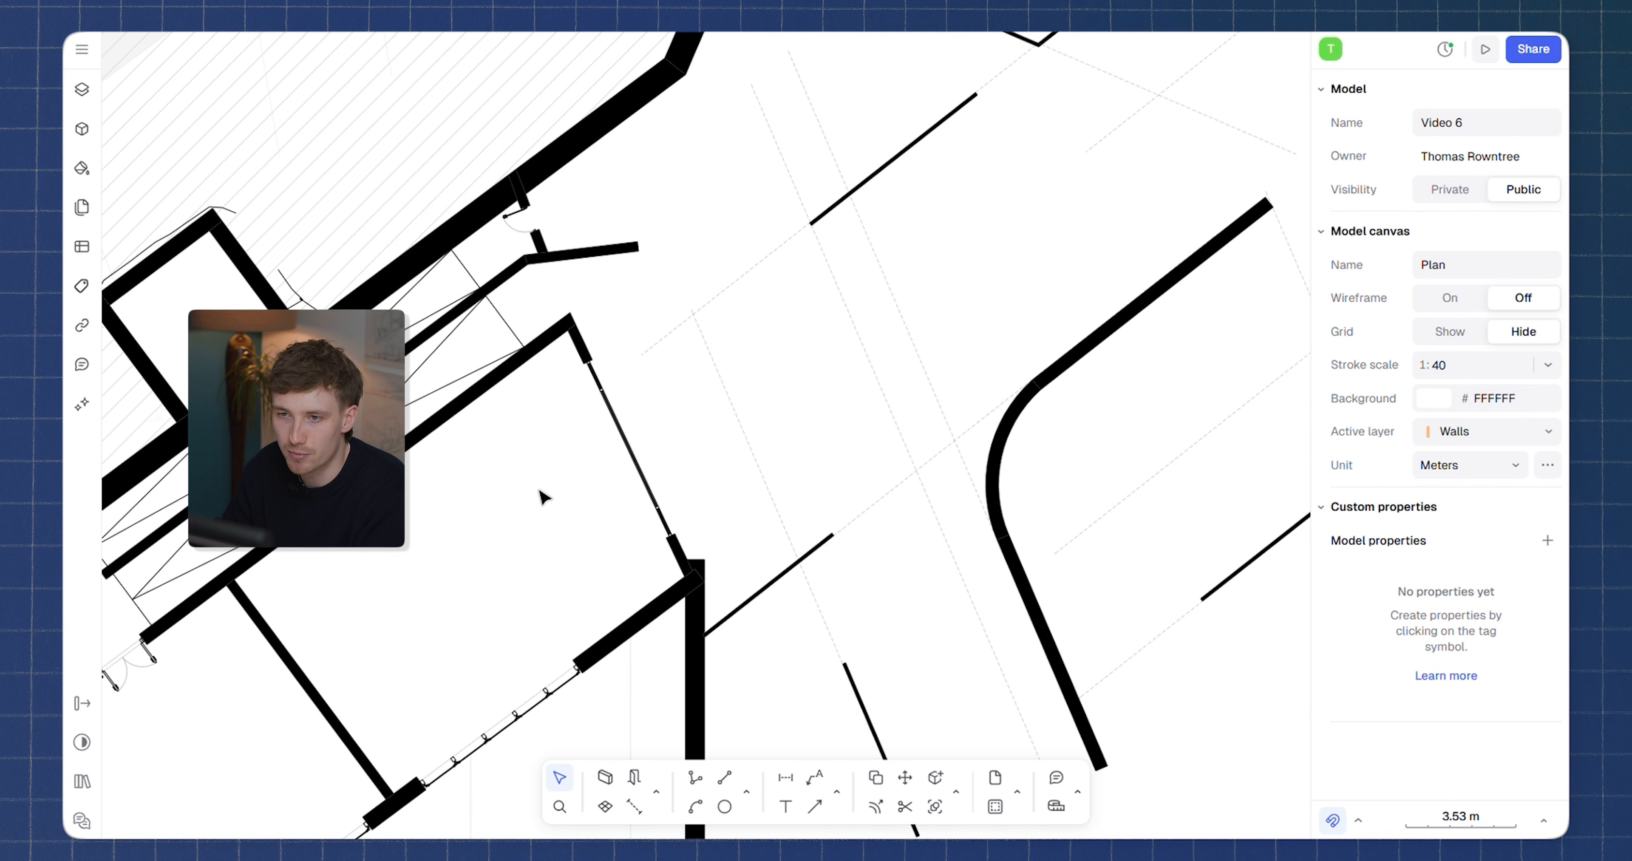
Examine the main entrance door, the glazed wall beside the external stairs, the folding doors in the outer wall, and the overall plan
{"action": "scroll", "coordinate": [815, 433], "scroll_direction": "down", "scroll_amount": 2}
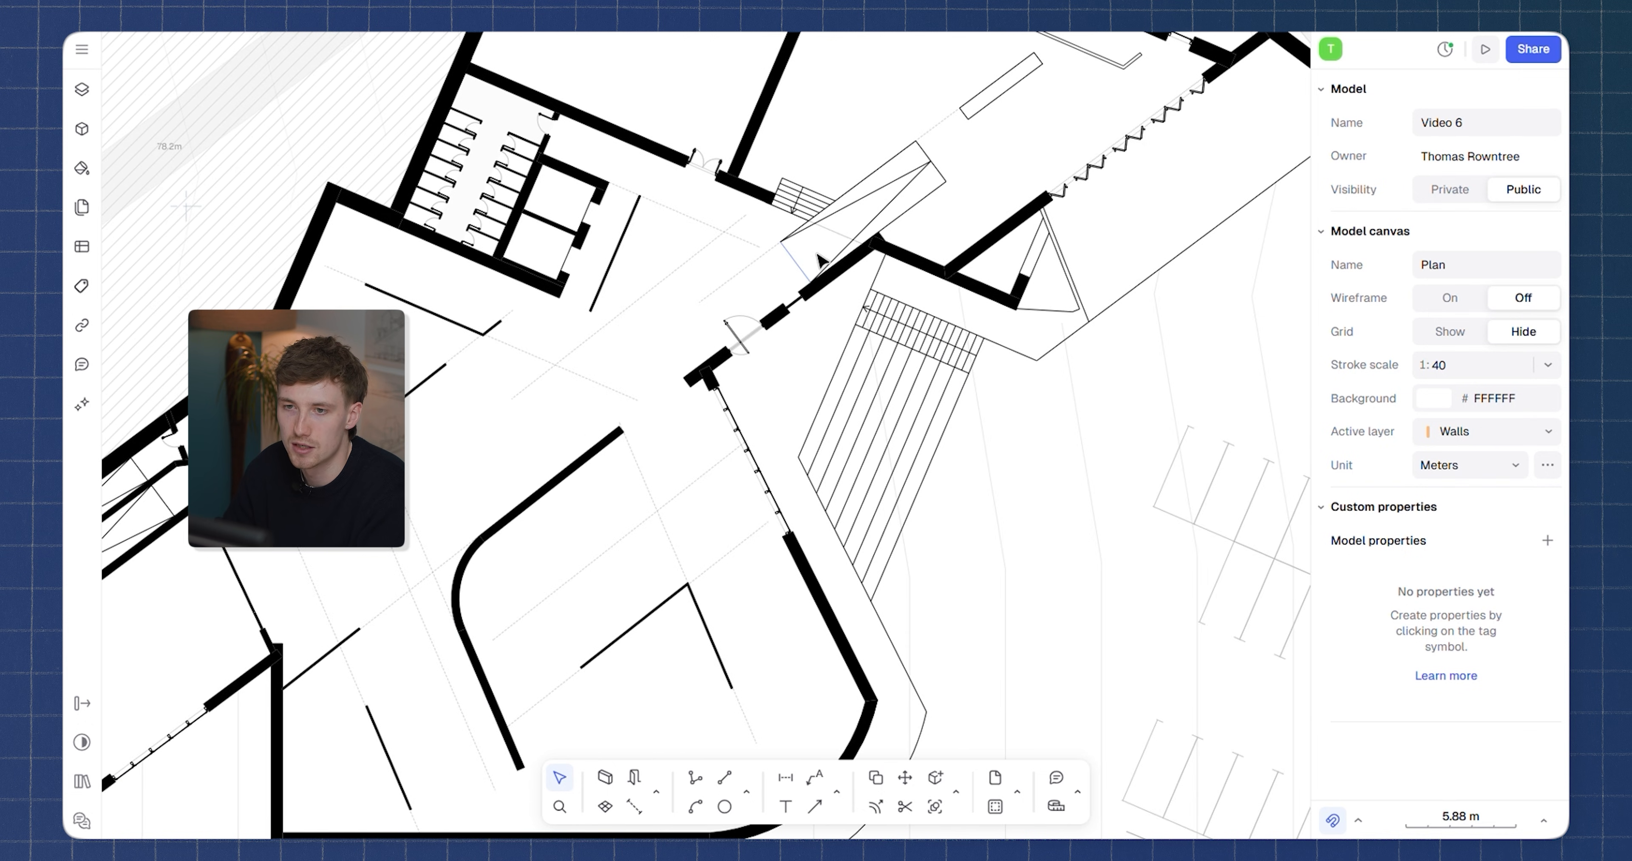
{"action": "scroll", "coordinate": [822, 260], "scroll_direction": "up", "scroll_amount": 2}
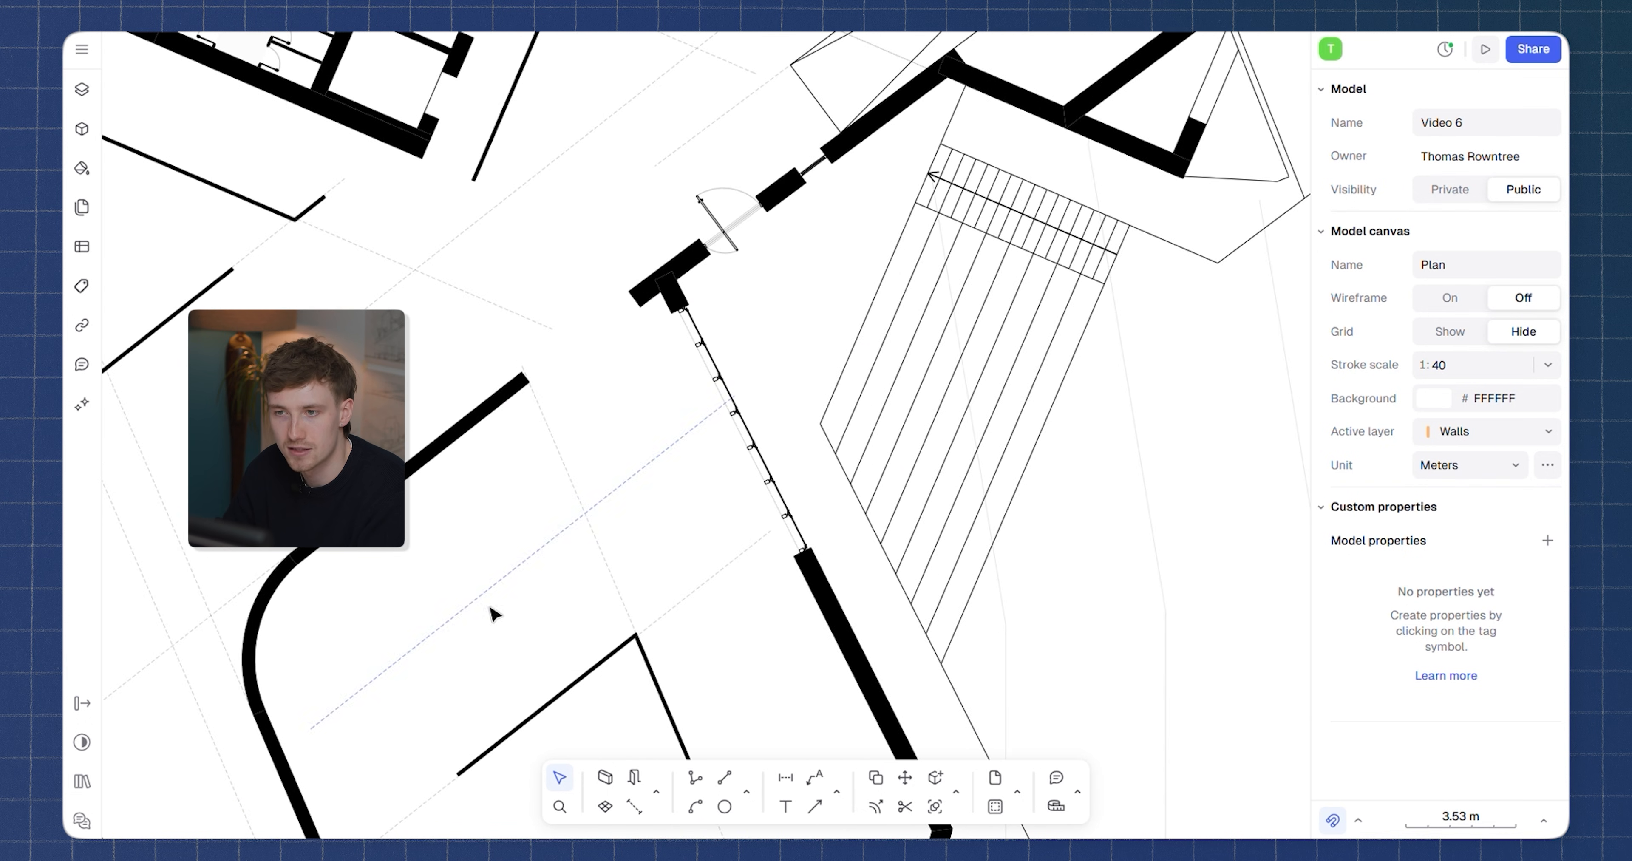
{"action": "scroll", "coordinate": [780, 356], "scroll_direction": "down", "scroll_amount": 2}
{"action": "middle_click_drag", "start_coordinate": [1009, 187], "coordinate": [761, 436]}
{"action": "scroll", "coordinate": [945, 276], "scroll_direction": "up", "scroll_amount": 3}
{"action": "scroll", "coordinate": [887, 415], "scroll_direction": "up", "scroll_amount": 2}
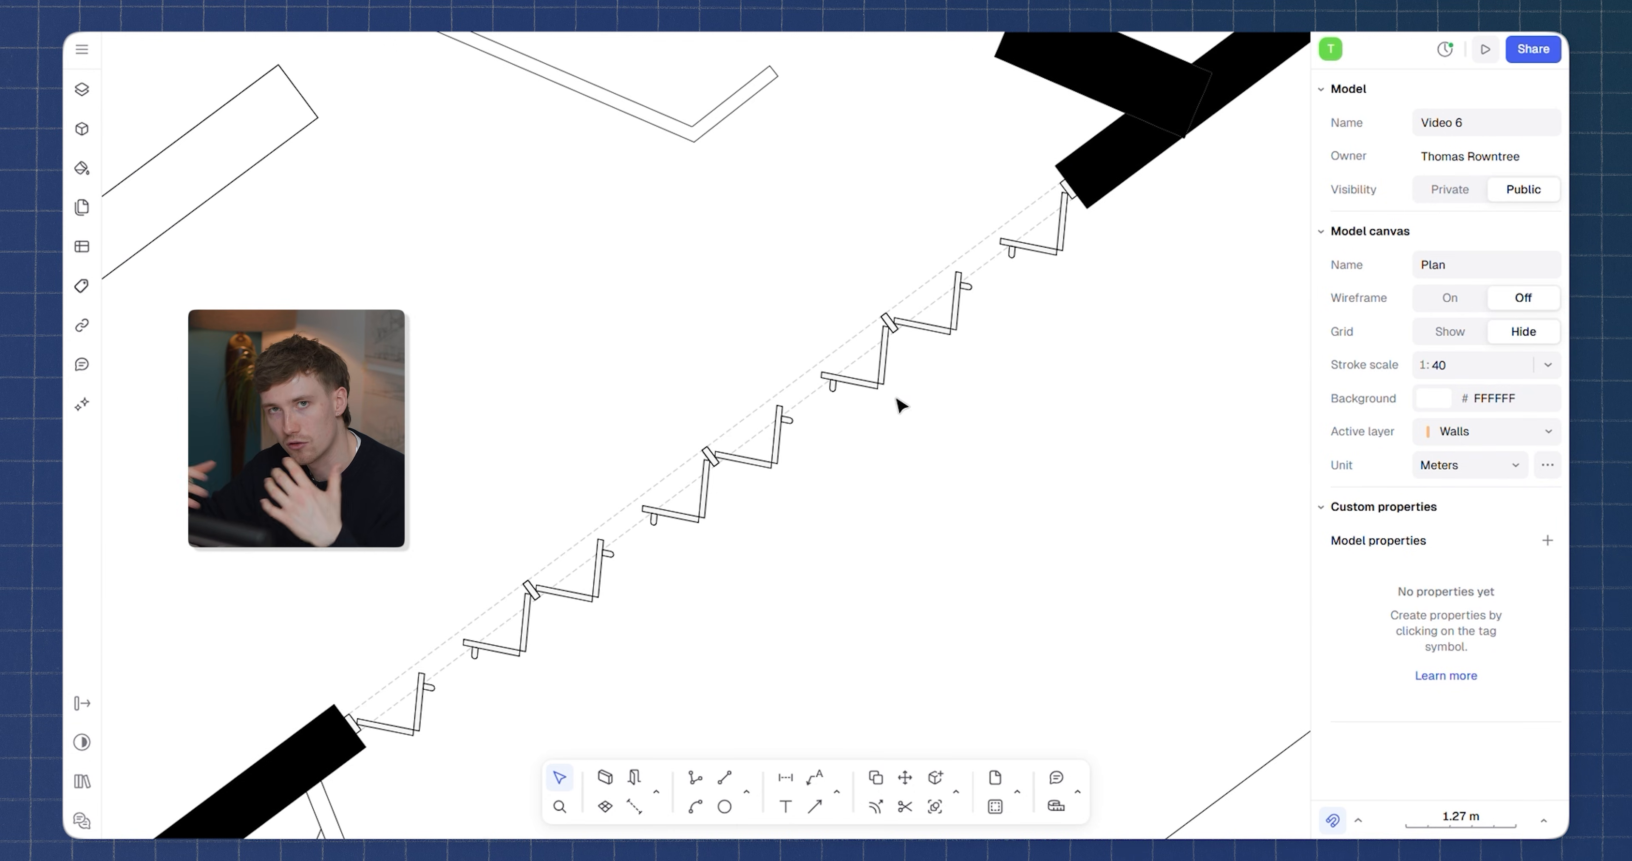
{"action": "left_click", "coordinate": [940, 339]}
{"action": "left_click", "coordinate": [640, 486]}
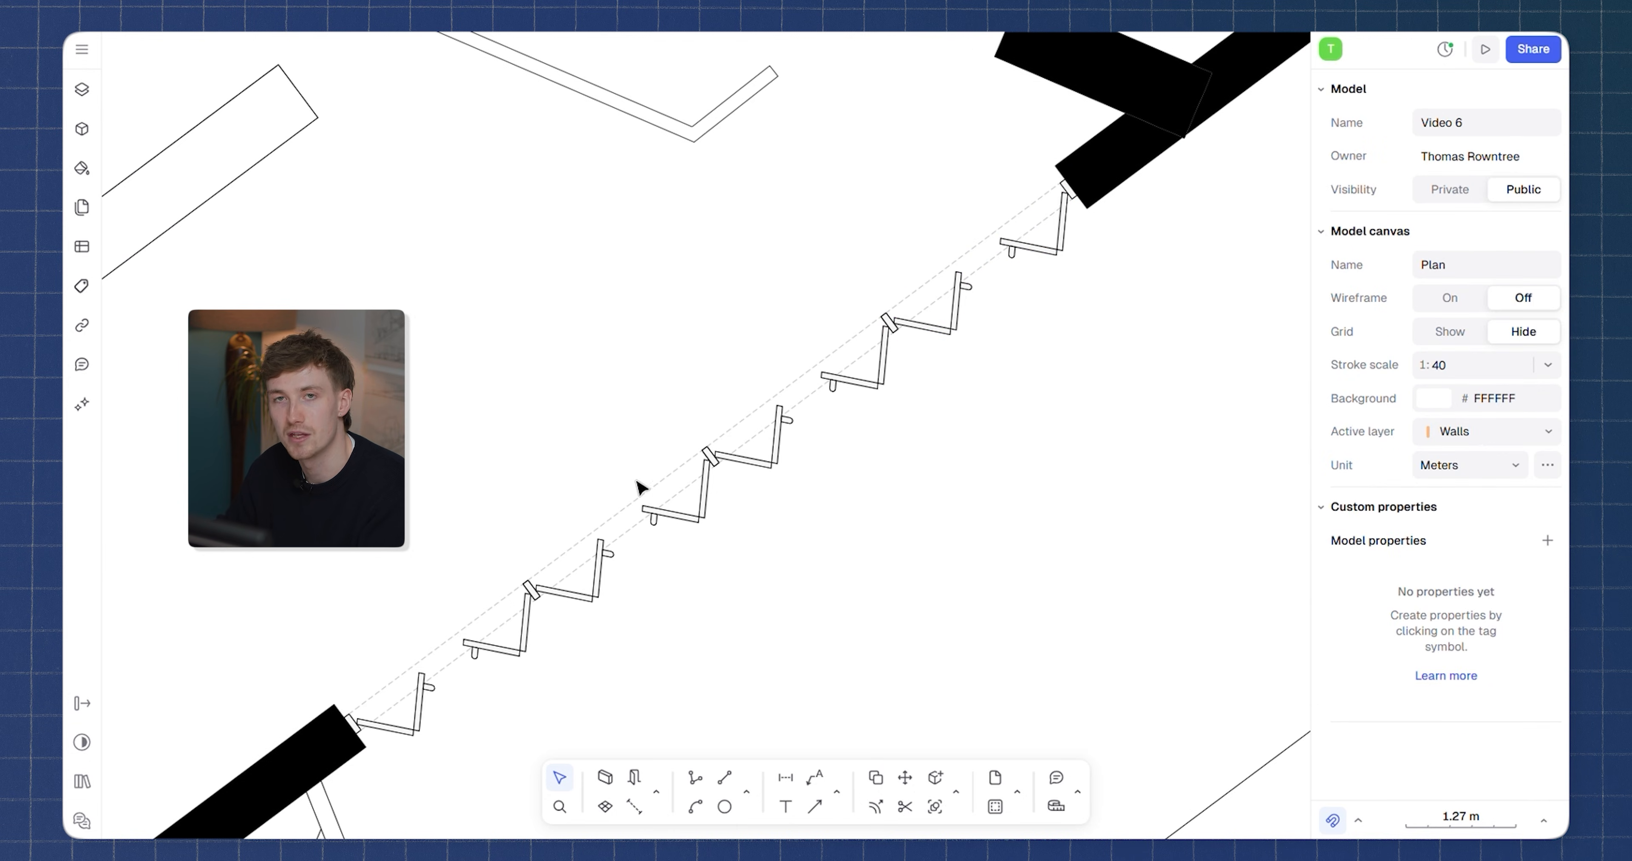
{"action": "scroll", "coordinate": [474, 490], "scroll_direction": "down", "scroll_amount": 3}
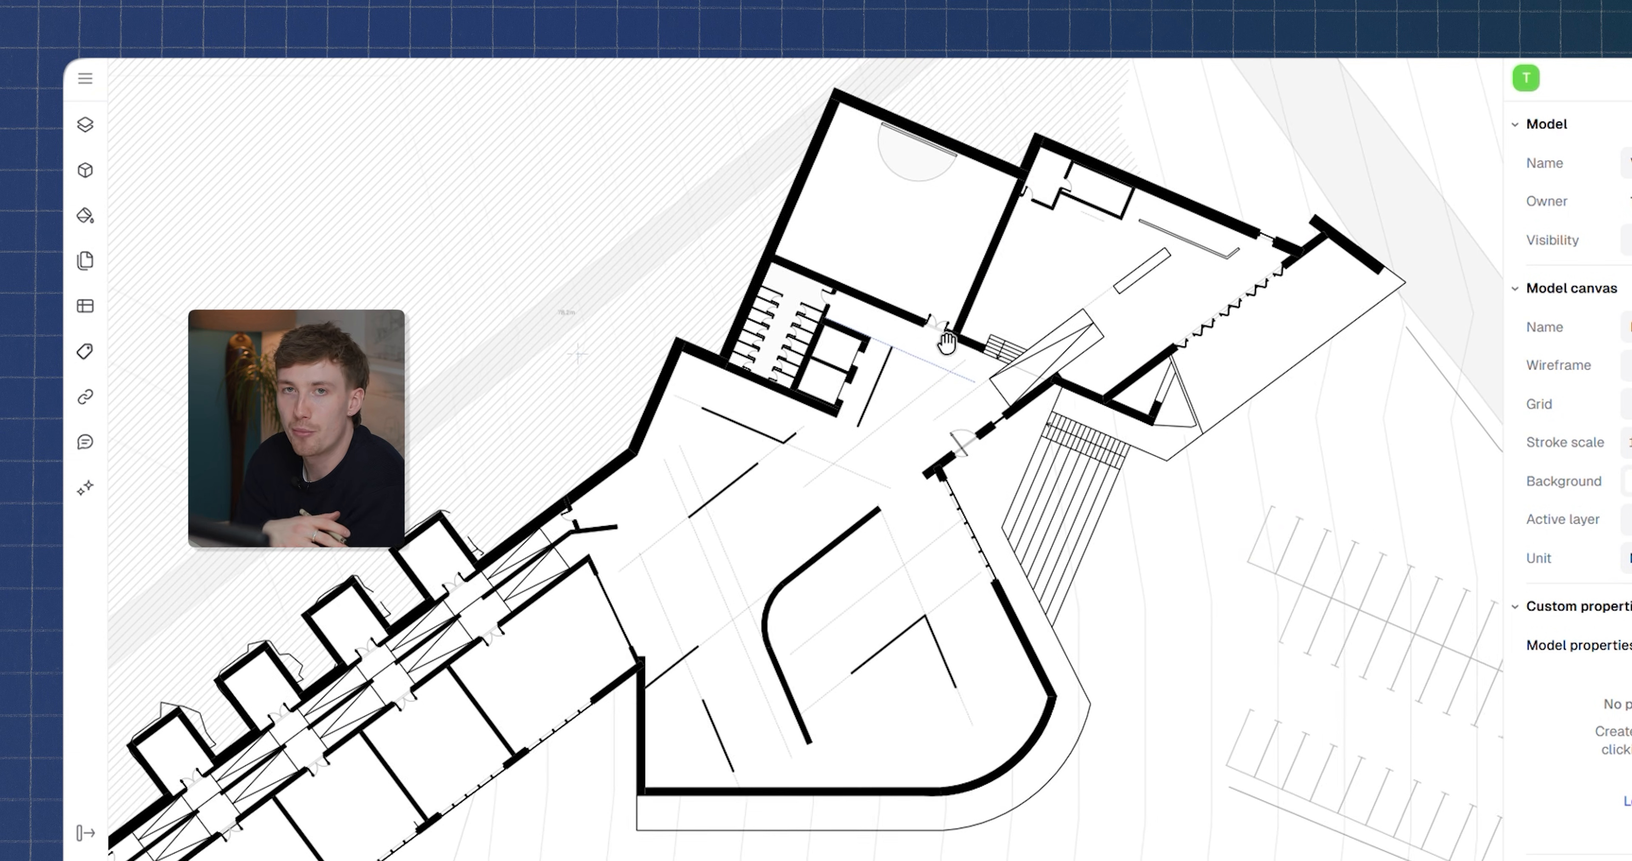
{"action": "middle_click_drag", "start_coordinate": [947, 343], "coordinate": [959, 325]}
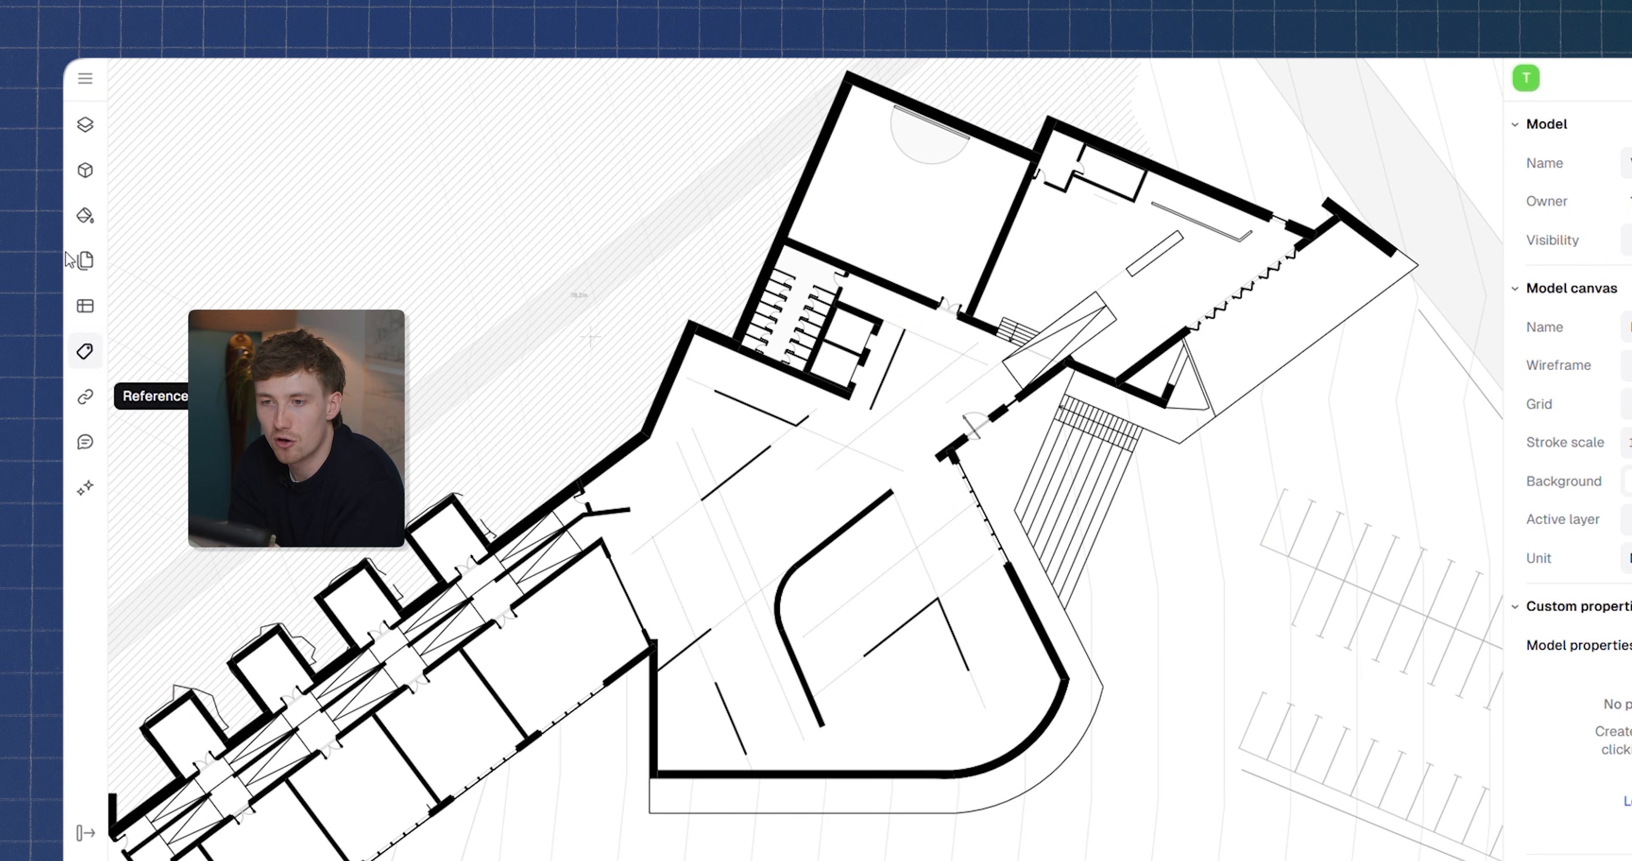
Browse the available blocks and library categories, comparing the listing by individual block with the listing by library
{"action": "left_click", "coordinate": [86, 171]}
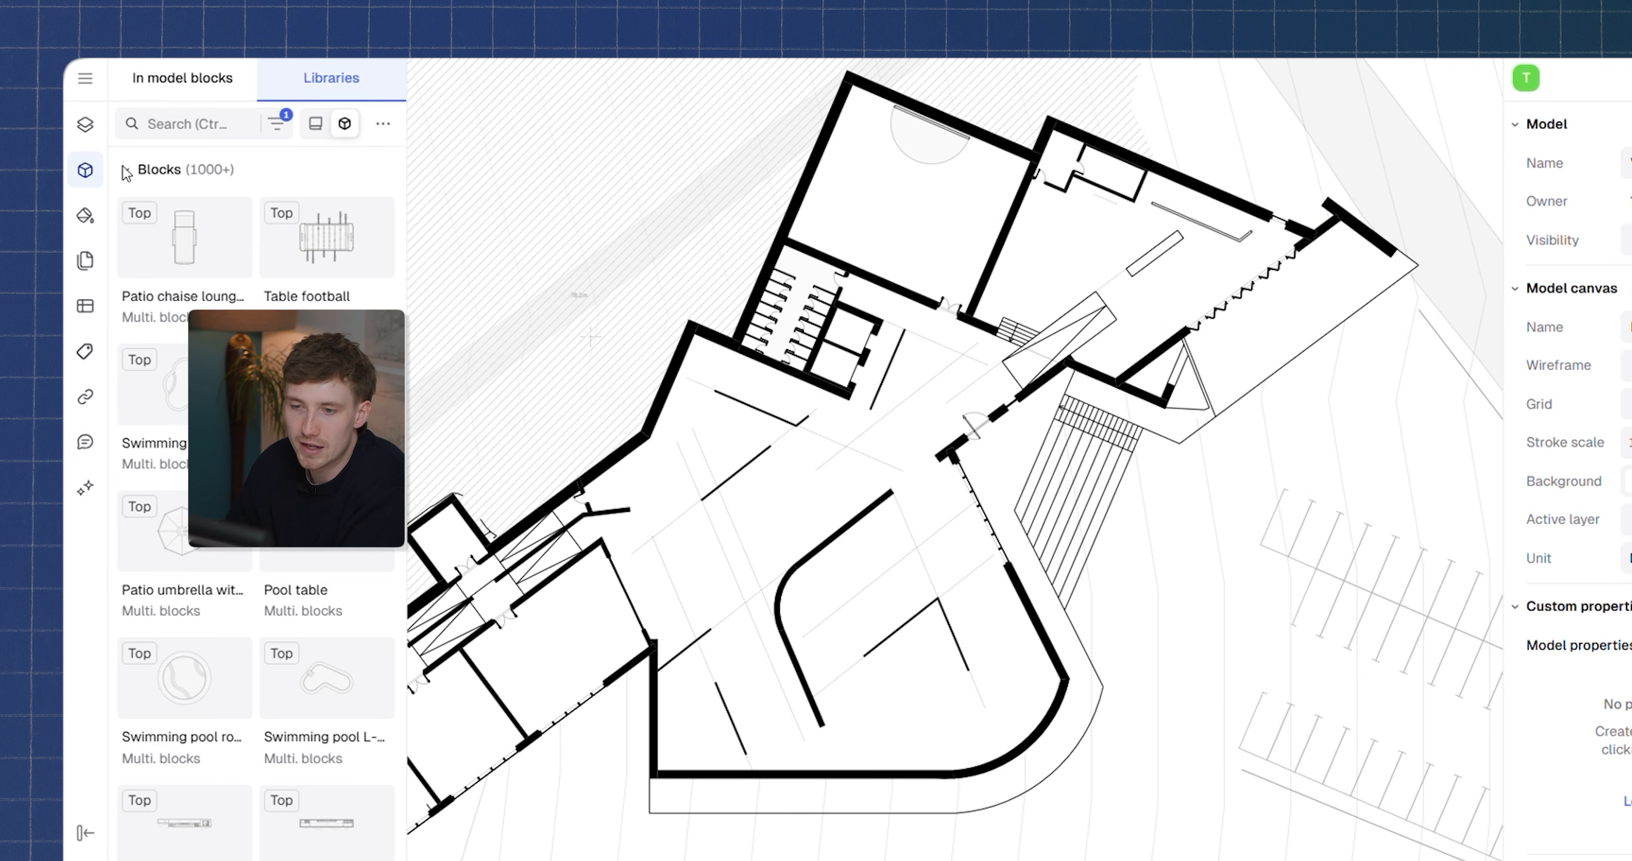
{"action": "left_click", "coordinate": [209, 89]}
{"action": "left_click", "coordinate": [308, 79]}
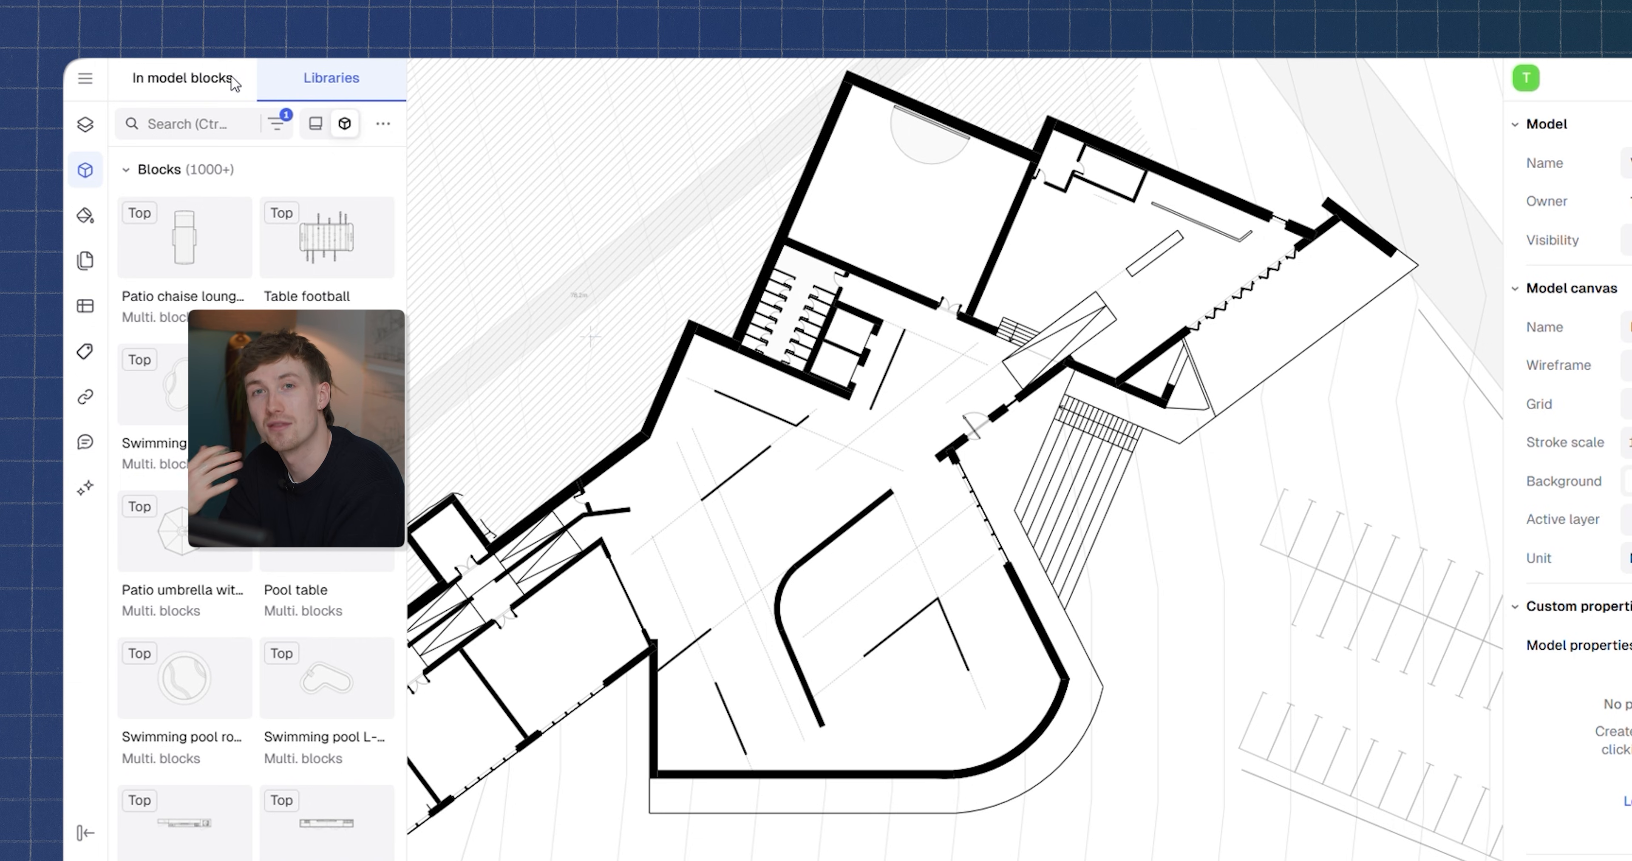
{"action": "scroll", "coordinate": [326, 482], "scroll_direction": "down", "scroll_amount": 4}
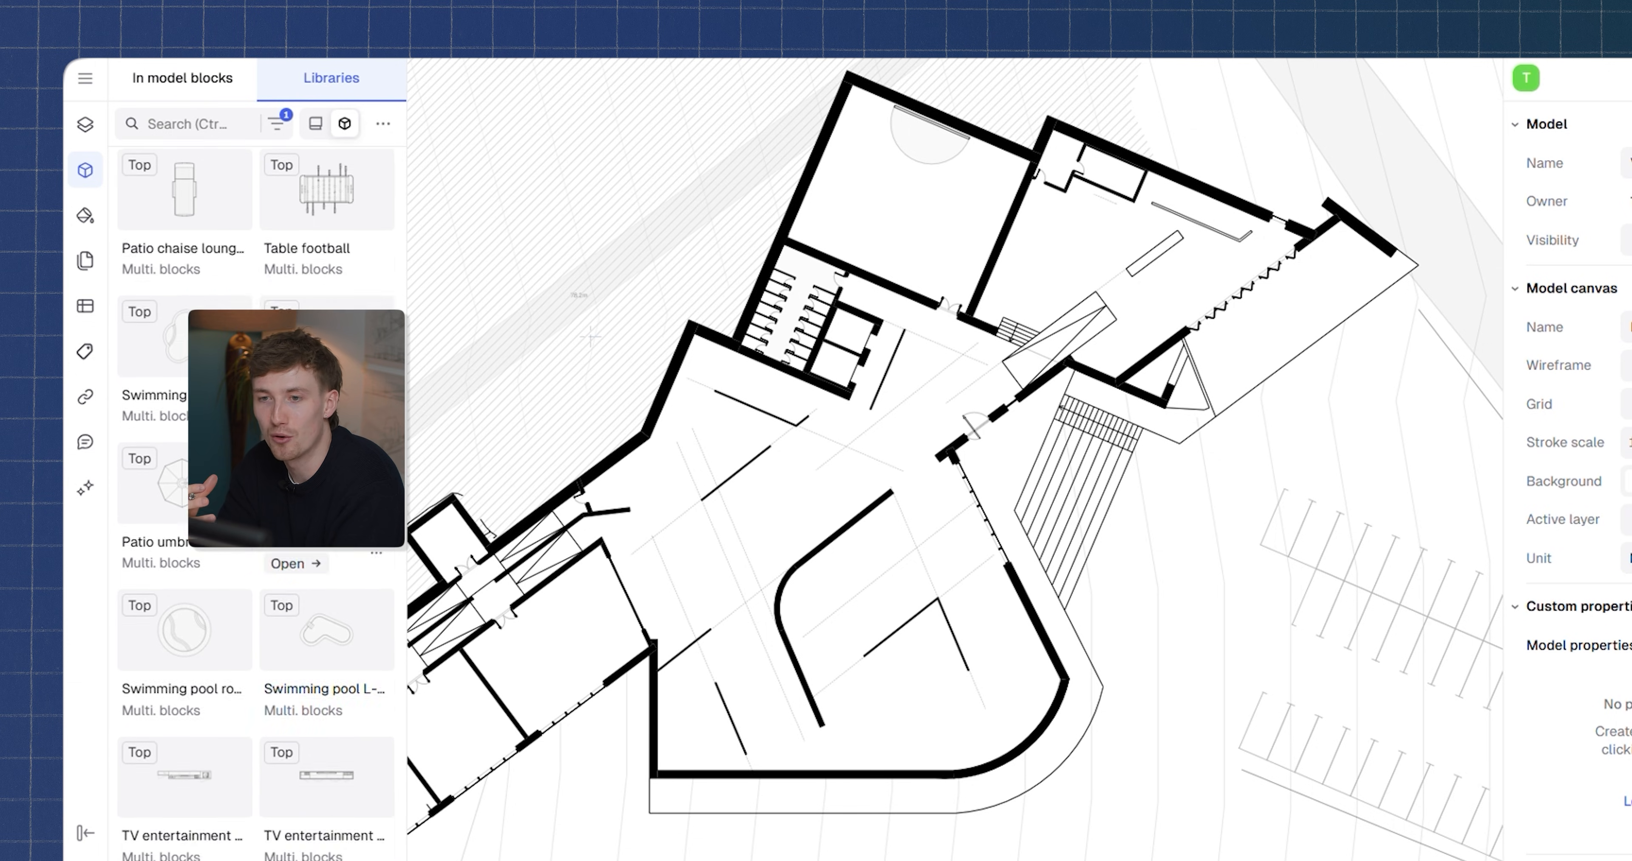
{"action": "scroll", "coordinate": [326, 481], "scroll_direction": "up", "scroll_amount": 4}
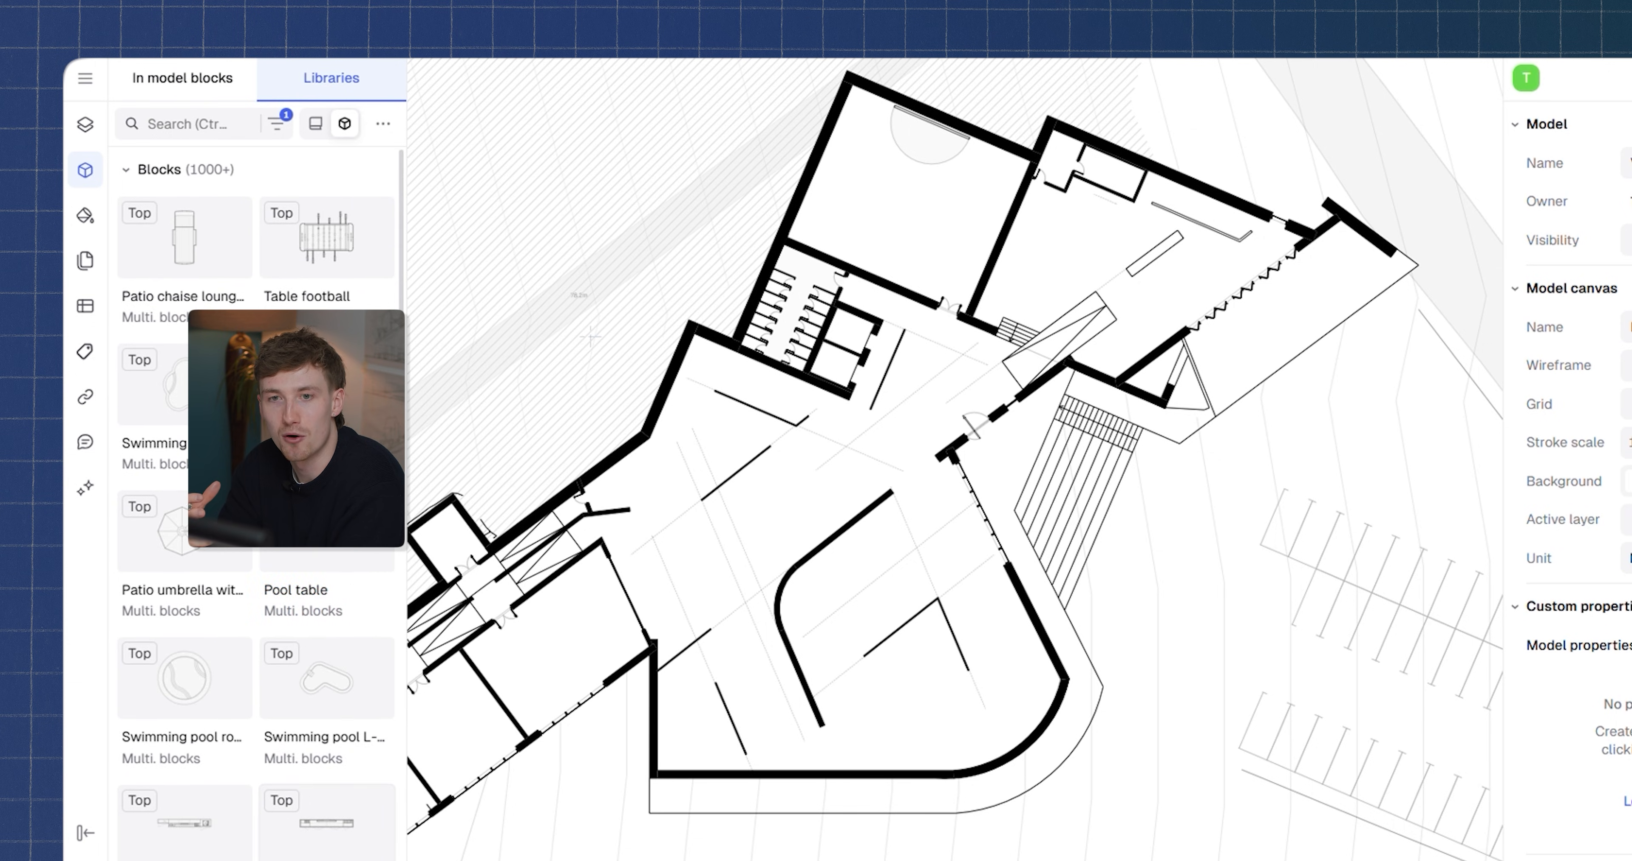
{"action": "left_click", "coordinate": [315, 124]}
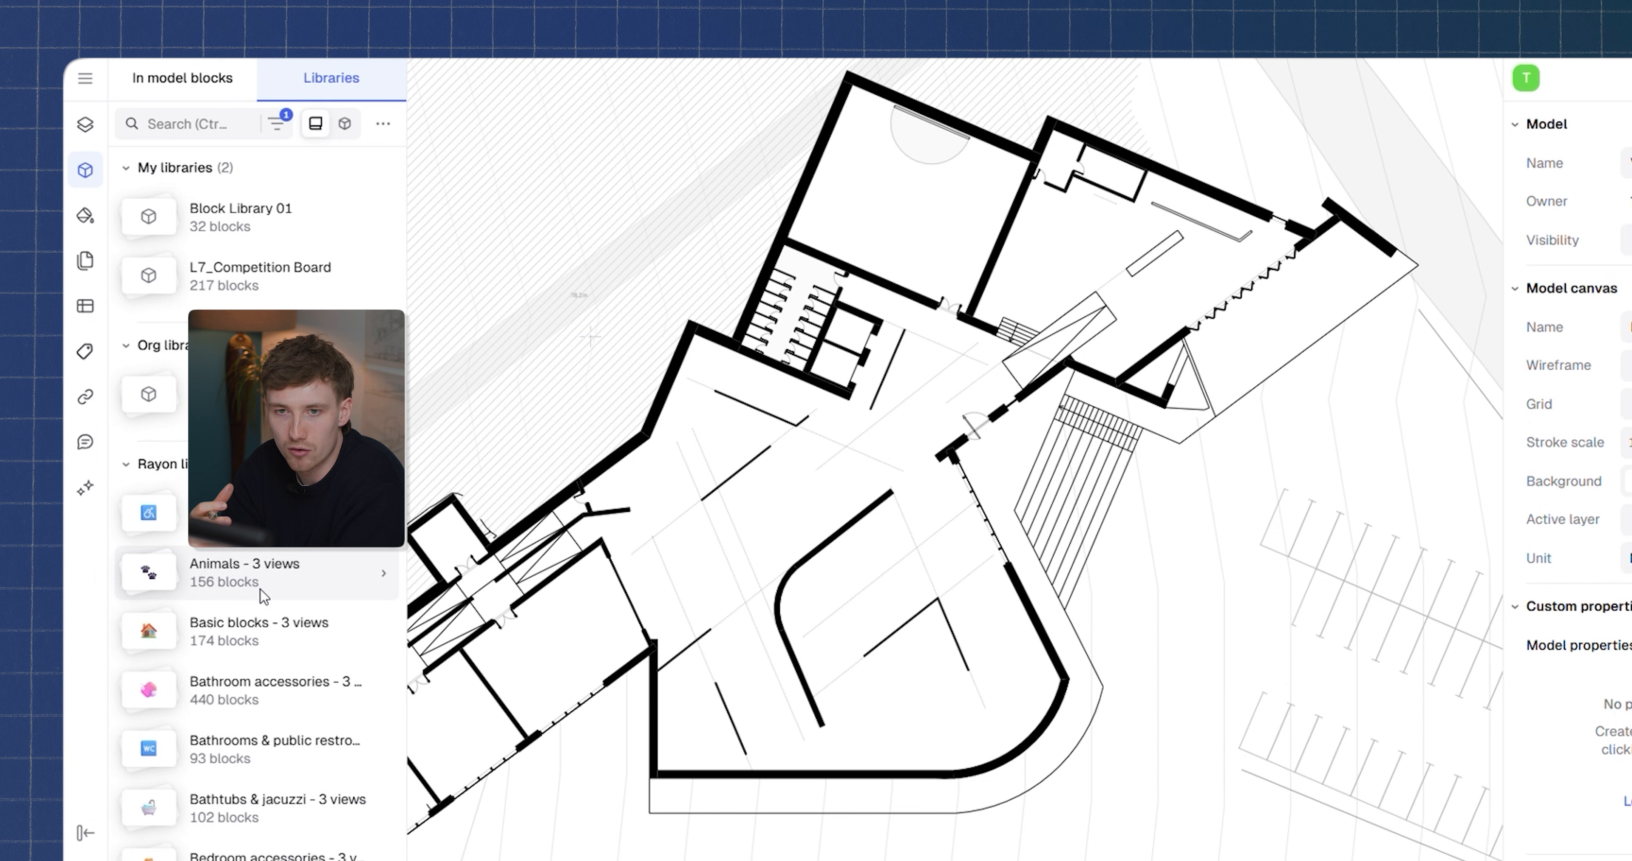
{"action": "scroll", "coordinate": [285, 576], "scroll_direction": "down", "scroll_amount": 5}
{"action": "scroll", "coordinate": [254, 558], "scroll_direction": "down", "scroll_amount": 5}
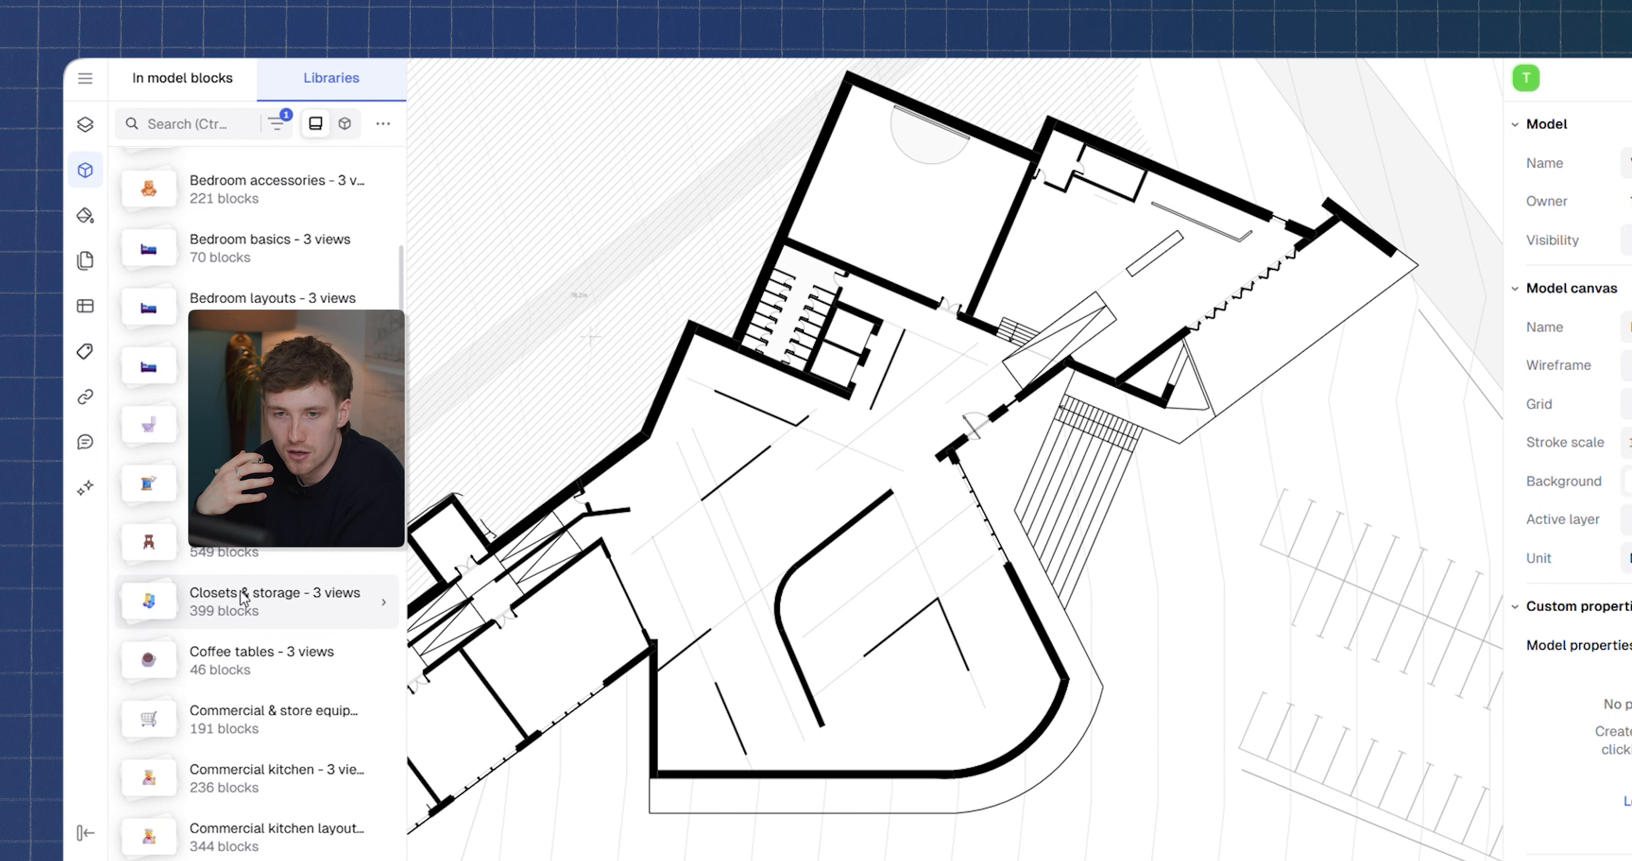
{"action": "scroll", "coordinate": [263, 554], "scroll_direction": "down", "scroll_amount": 7}
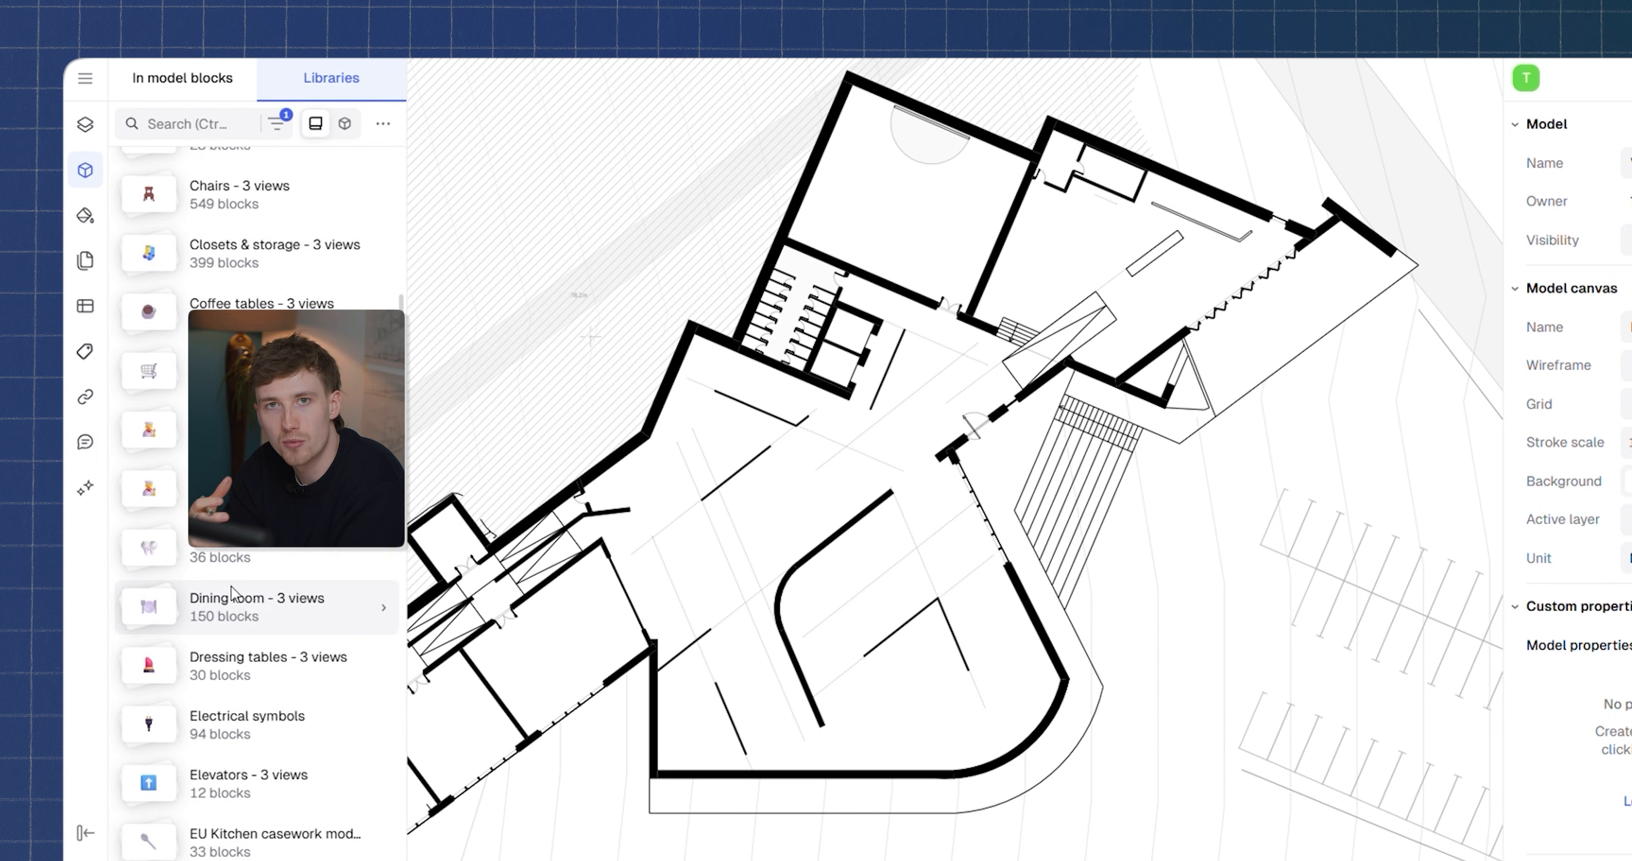
{"action": "left_click", "coordinate": [345, 124]}
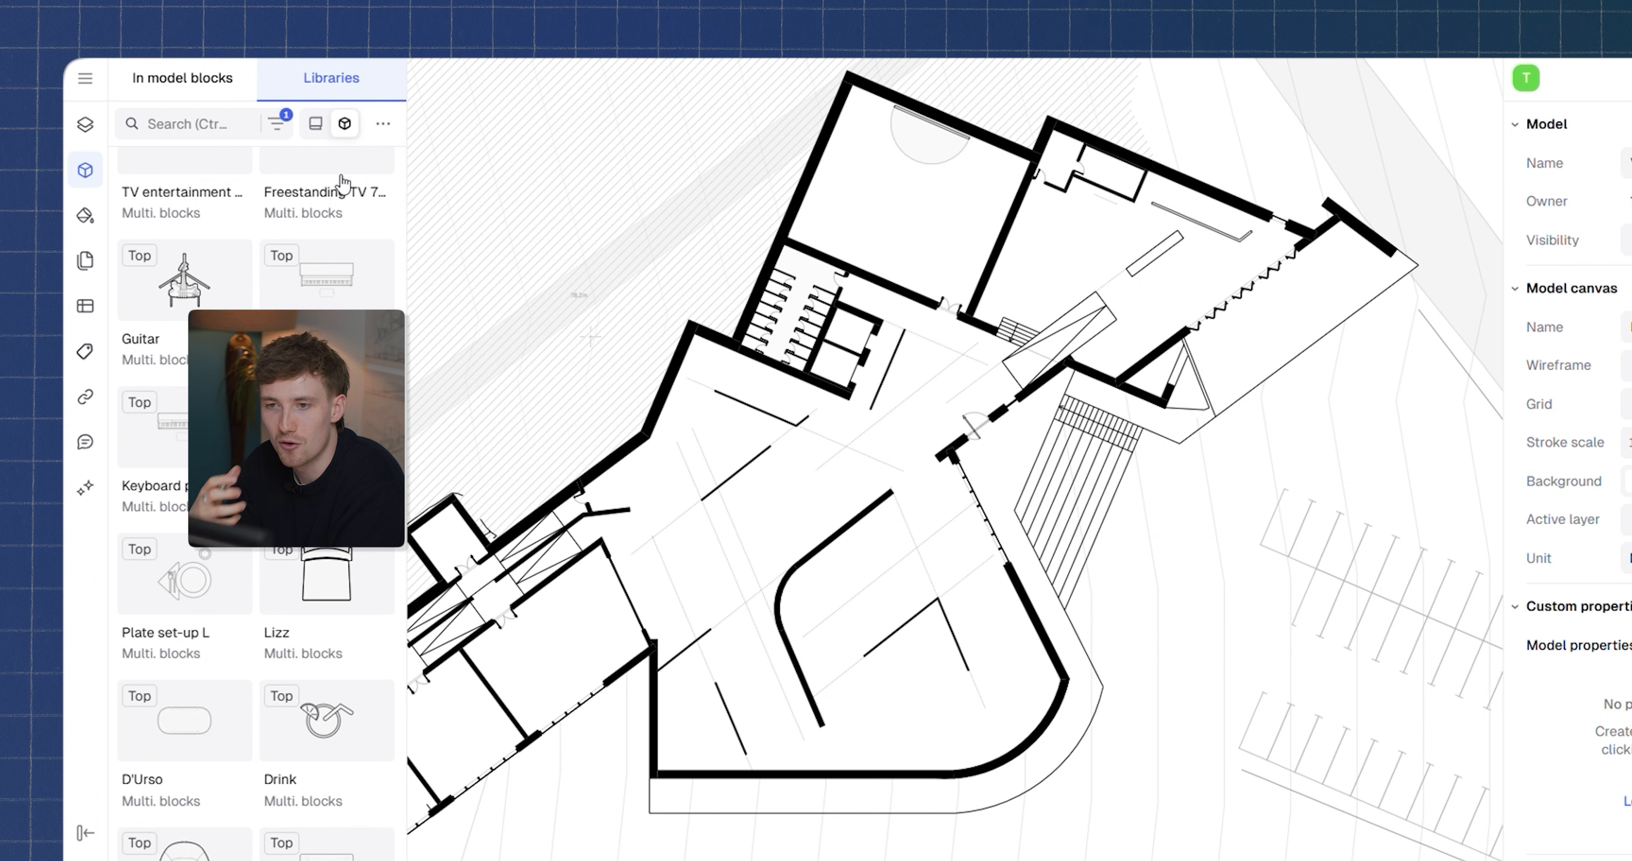
{"action": "scroll", "coordinate": [253, 507], "scroll_direction": "down", "scroll_amount": 4}
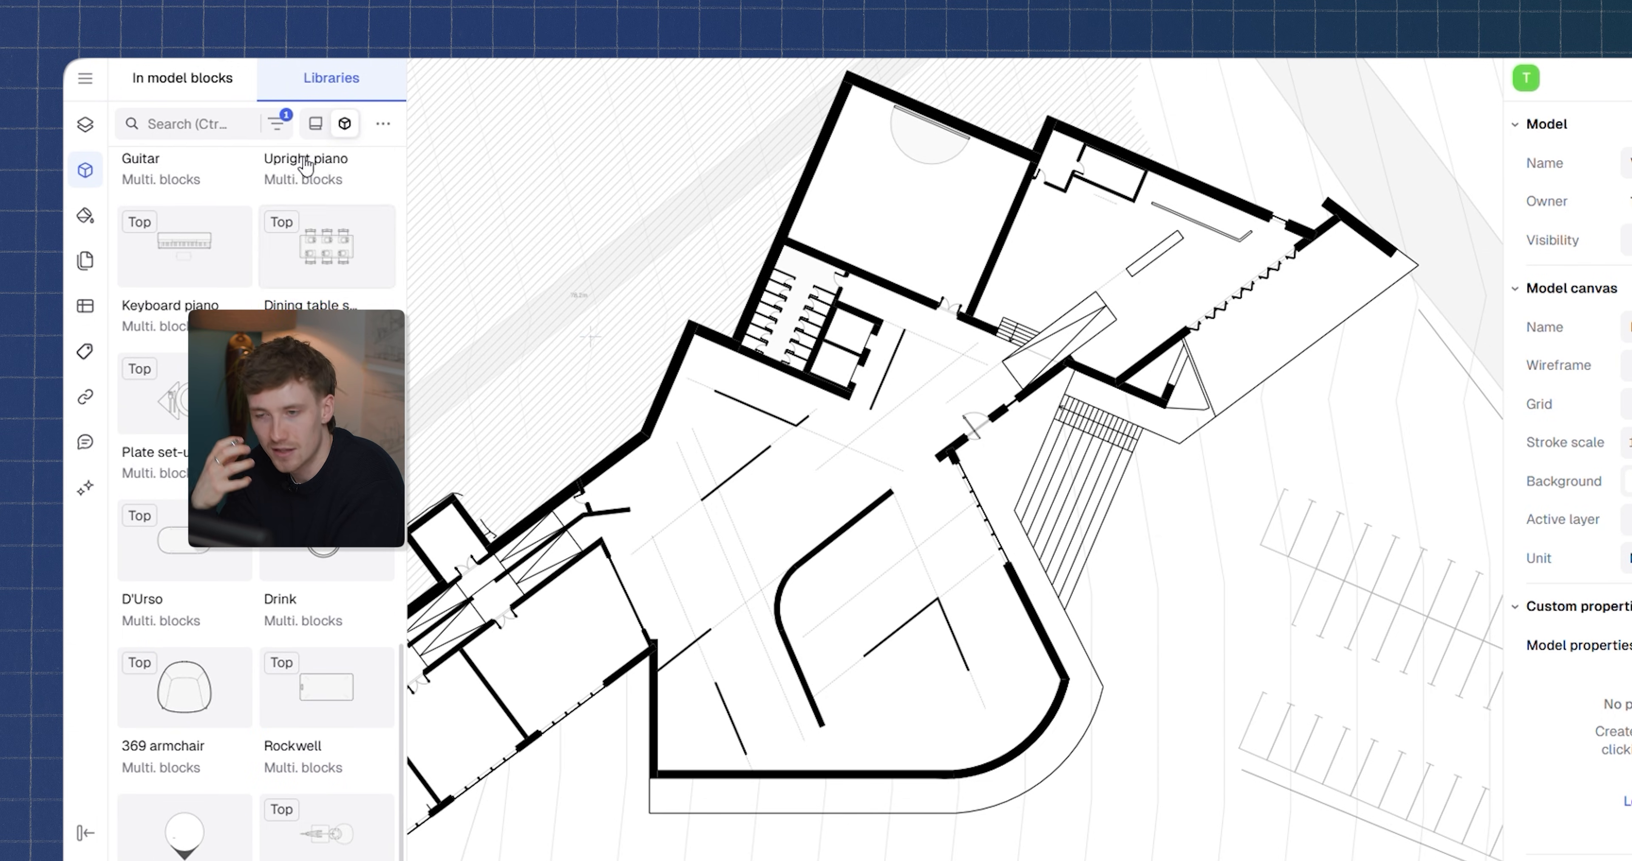
{"action": "left_click", "coordinate": [316, 124]}
{"action": "scroll", "coordinate": [218, 576], "scroll_direction": "down", "scroll_amount": 4}
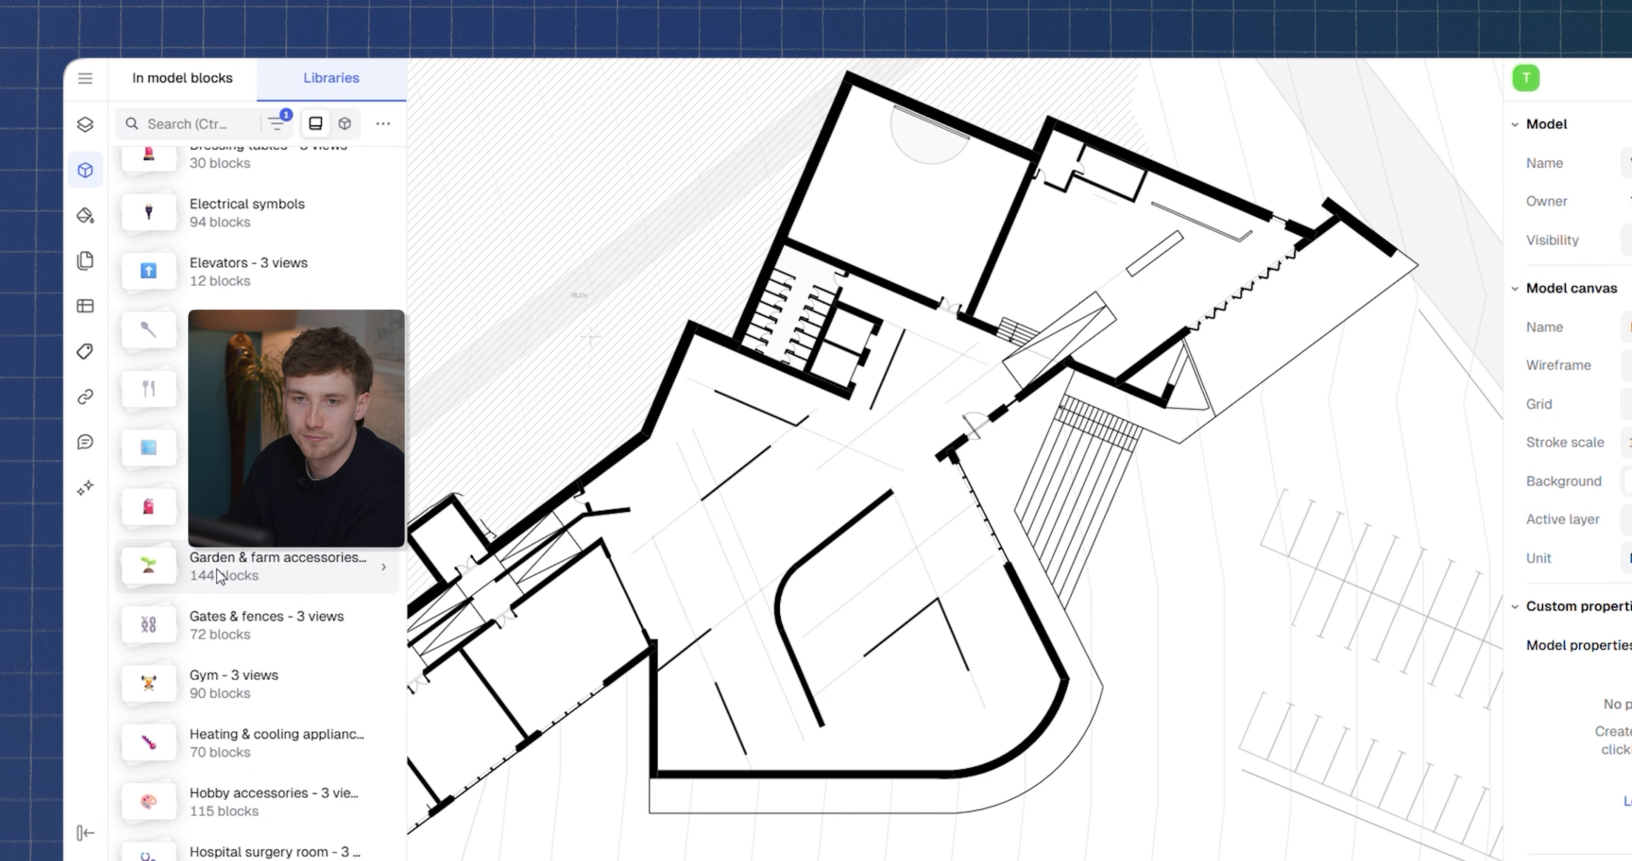
Look through the blocks in the Garden & farm accessories library and the Bathrooms & public restrooms library
{"action": "left_click", "coordinate": [306, 568]}
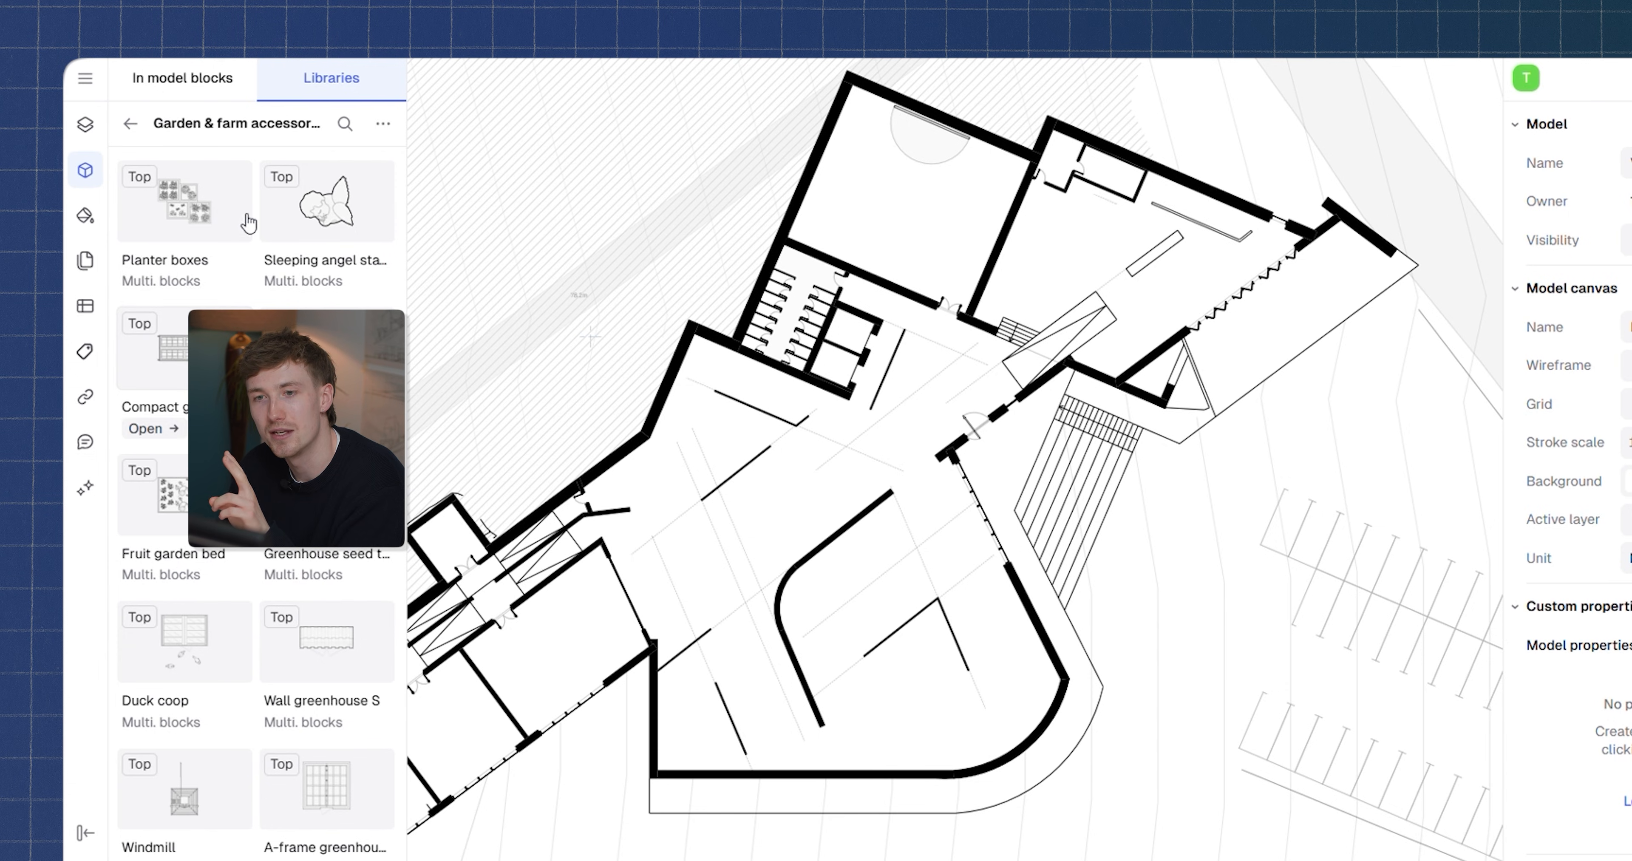
{"action": "scroll", "coordinate": [248, 223], "scroll_direction": "down", "scroll_amount": 5}
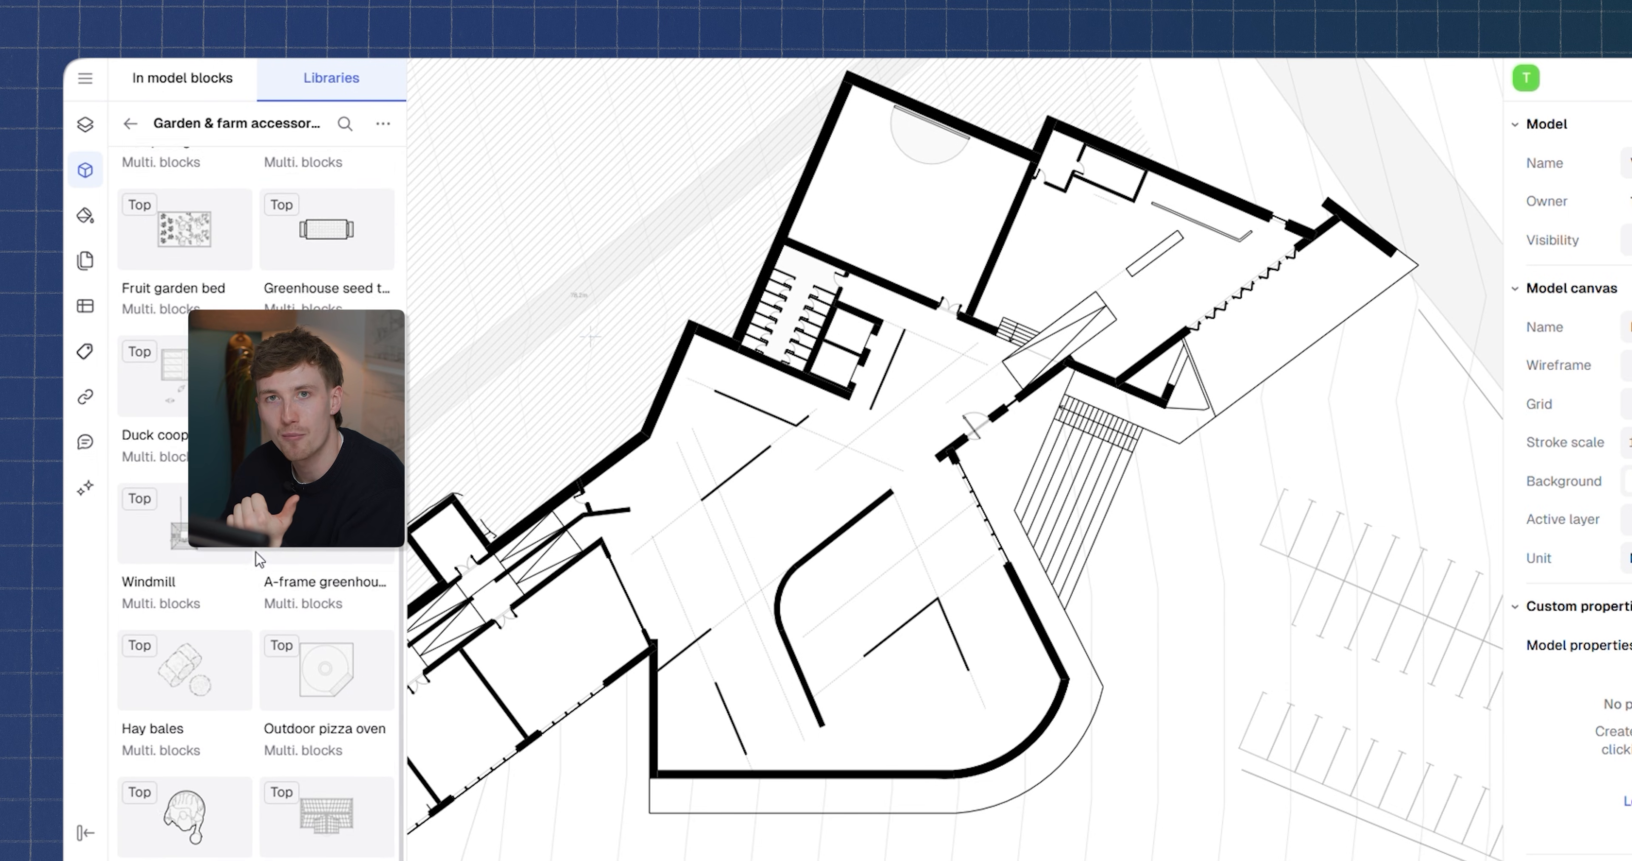
{"action": "left_click", "coordinate": [131, 125]}
{"action": "scroll", "coordinate": [310, 622], "scroll_direction": "down", "scroll_amount": 5}
{"action": "left_click", "coordinate": [305, 456]}
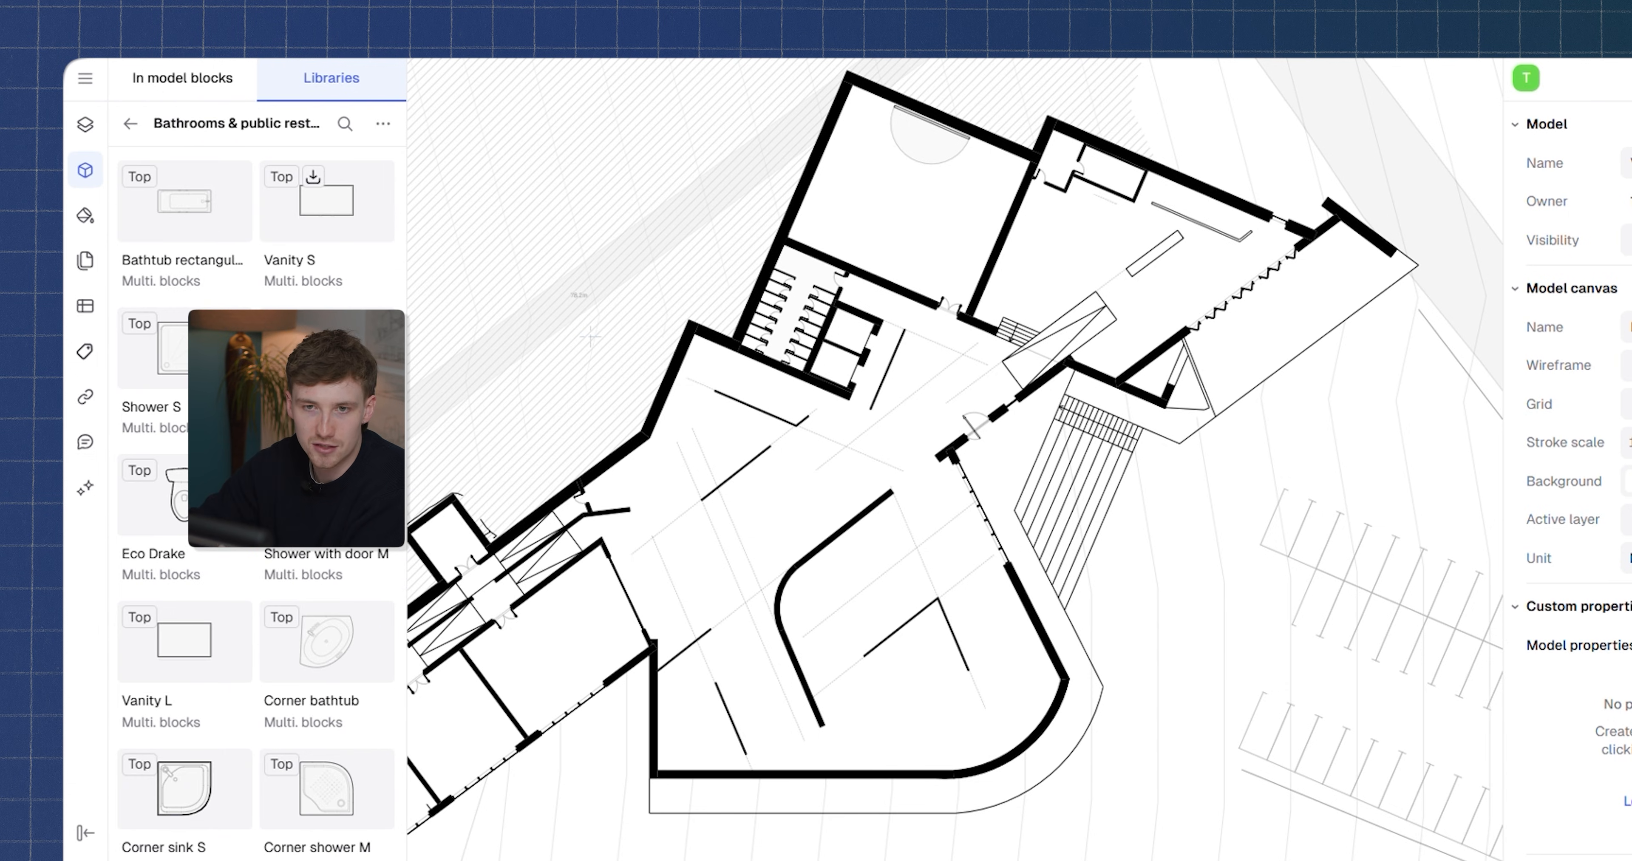
{"action": "scroll", "coordinate": [310, 570], "scroll_direction": "down", "scroll_amount": 10}
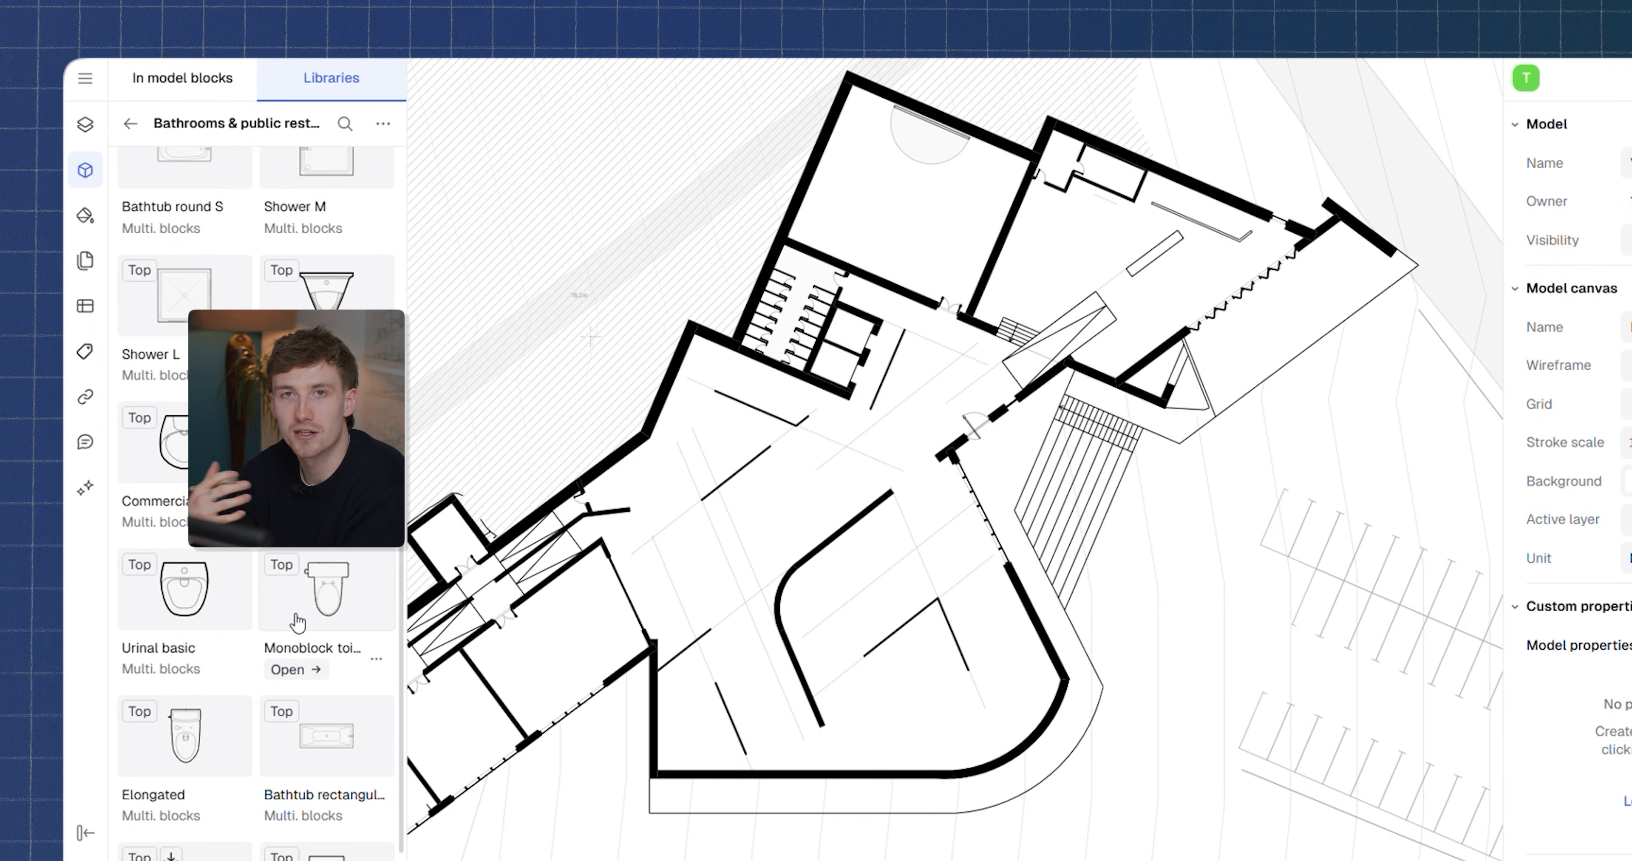
{"action": "scroll", "coordinate": [298, 623], "scroll_direction": "down", "scroll_amount": 10}
Search the libraries for woodwork blocks and place Woodworking bench S and Woodworking bench L in the end room
{"action": "left_click", "coordinate": [131, 125]}
{"action": "type", "text": "wo"}
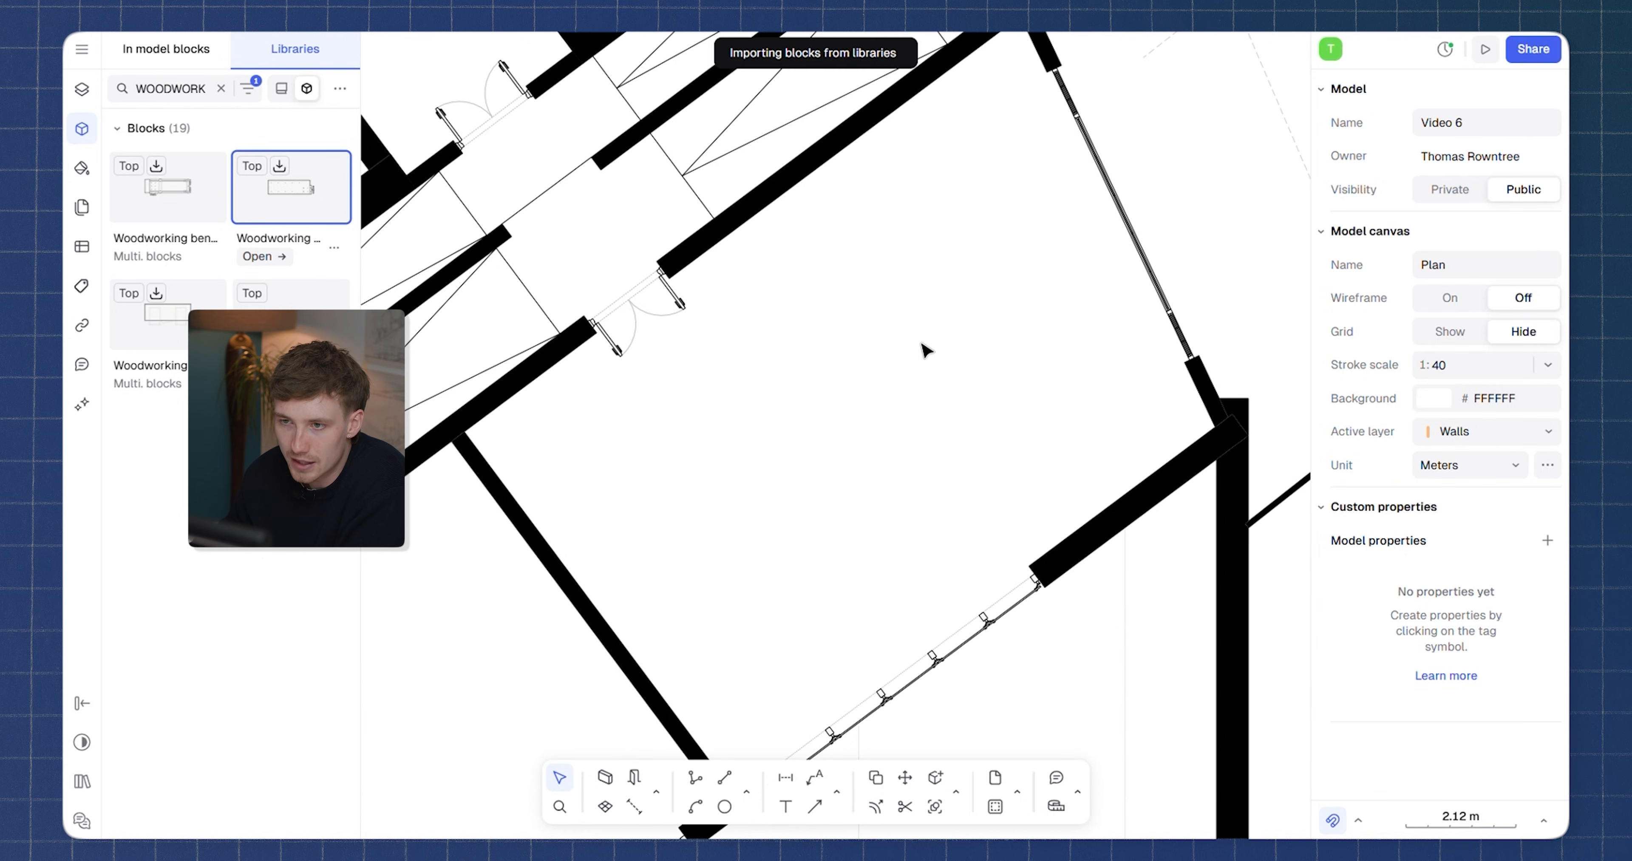
{"action": "left_click_drag", "start_coordinate": [144, 204], "coordinate": [897, 464]}
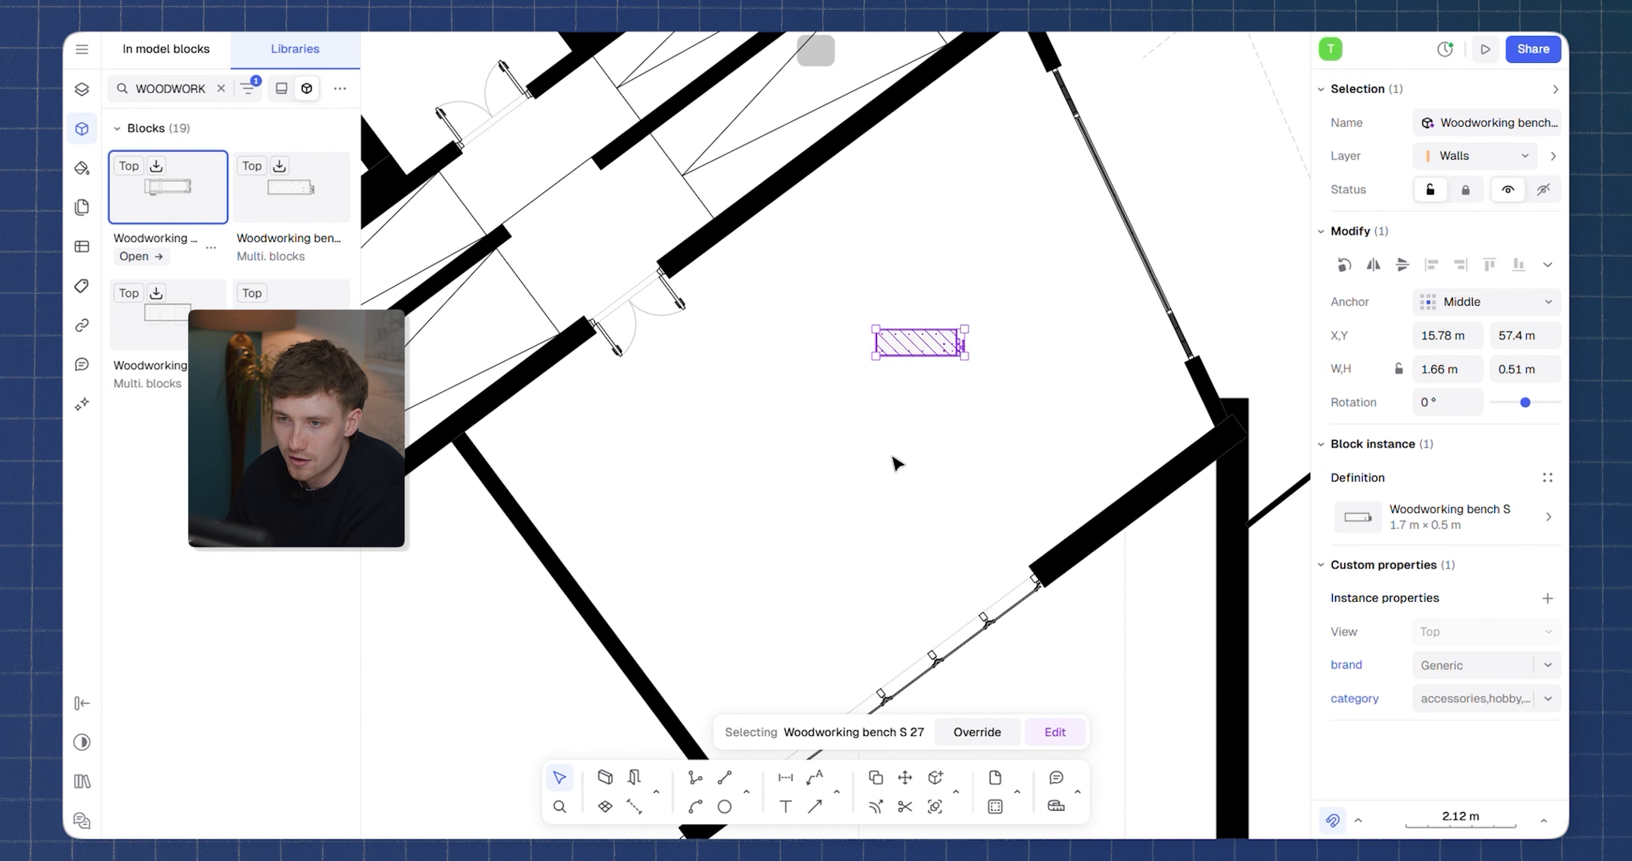
{"action": "left_click", "coordinate": [997, 423]}
{"action": "scroll", "coordinate": [927, 462], "scroll_direction": "up", "scroll_amount": 5}
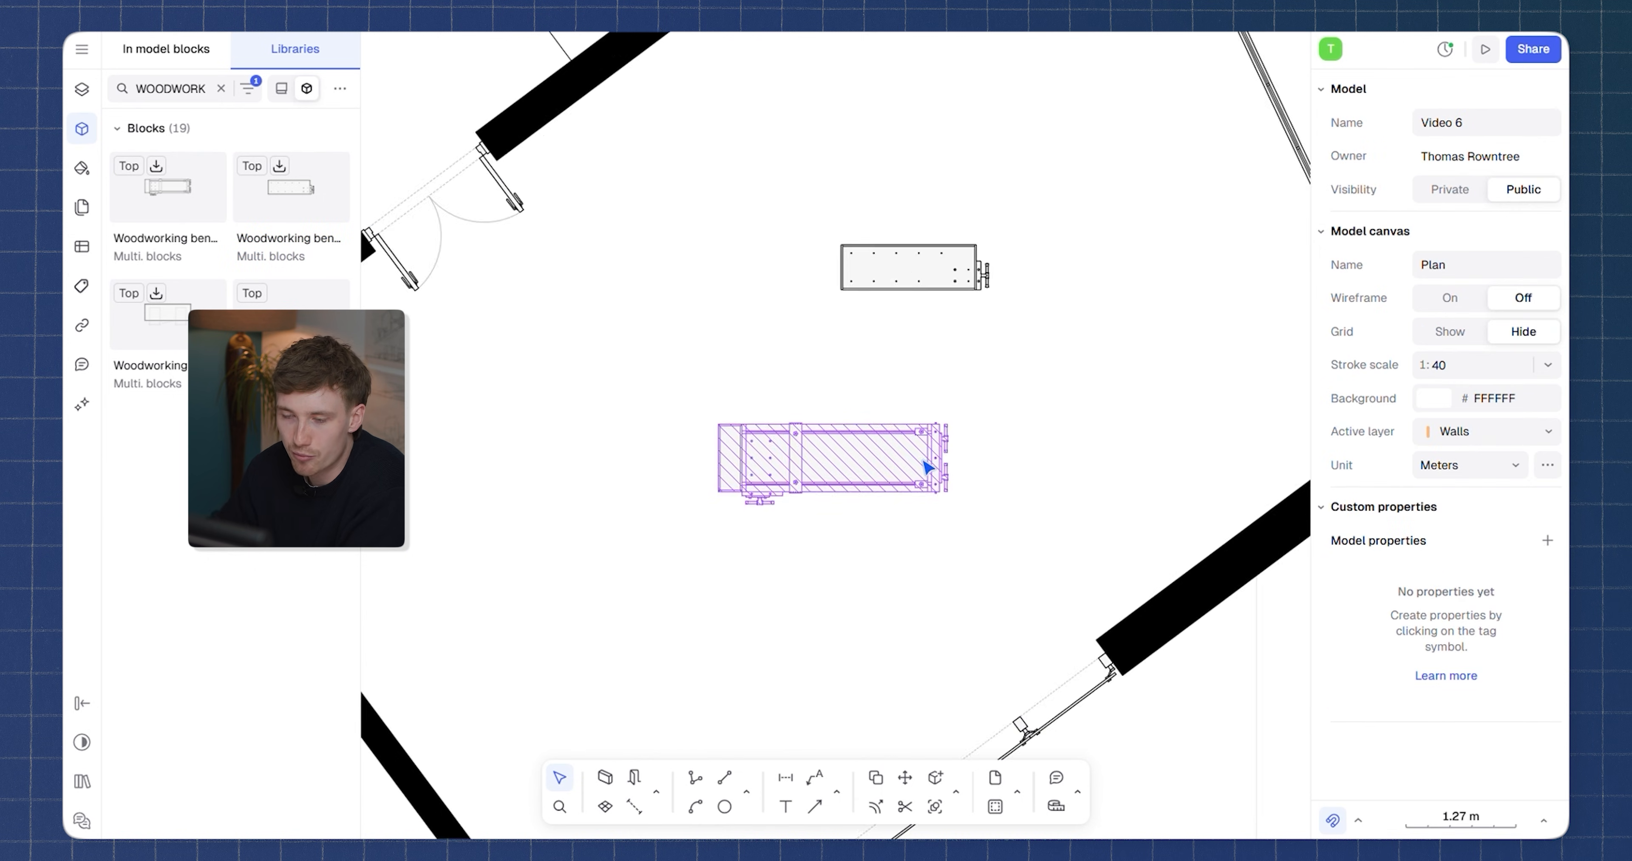
{"action": "middle_click_drag", "start_coordinate": [718, 495], "coordinate": [755, 442]}
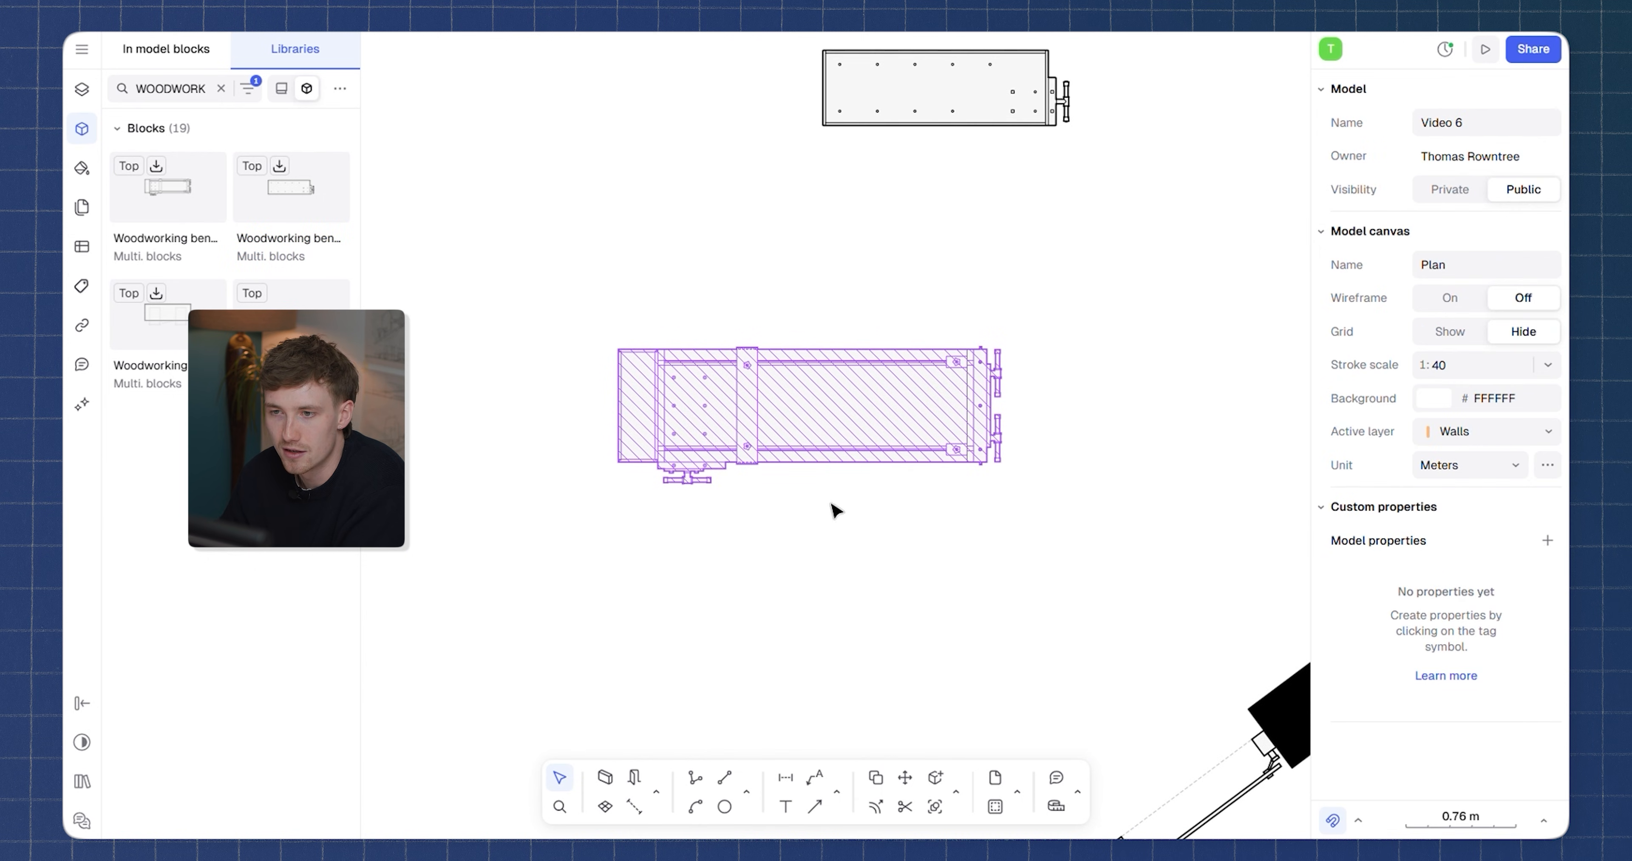
Try to scale the large woodworking bench from its upper corner
{"action": "left_click", "coordinate": [952, 435]}
{"action": "mouse_move", "coordinate": [1006, 338]}
{"action": "left_mouse_down"}
{"action": "mouse_move", "coordinate": [1030, 453]}
{"action": "mouse_move", "coordinate": [989, 348]}
{"action": "mouse_move", "coordinate": [1191, 240]}
{"action": "mouse_move", "coordinate": [1056, 298]}
{"action": "mouse_move", "coordinate": [1002, 347]}
{"action": "left_mouse_up"}
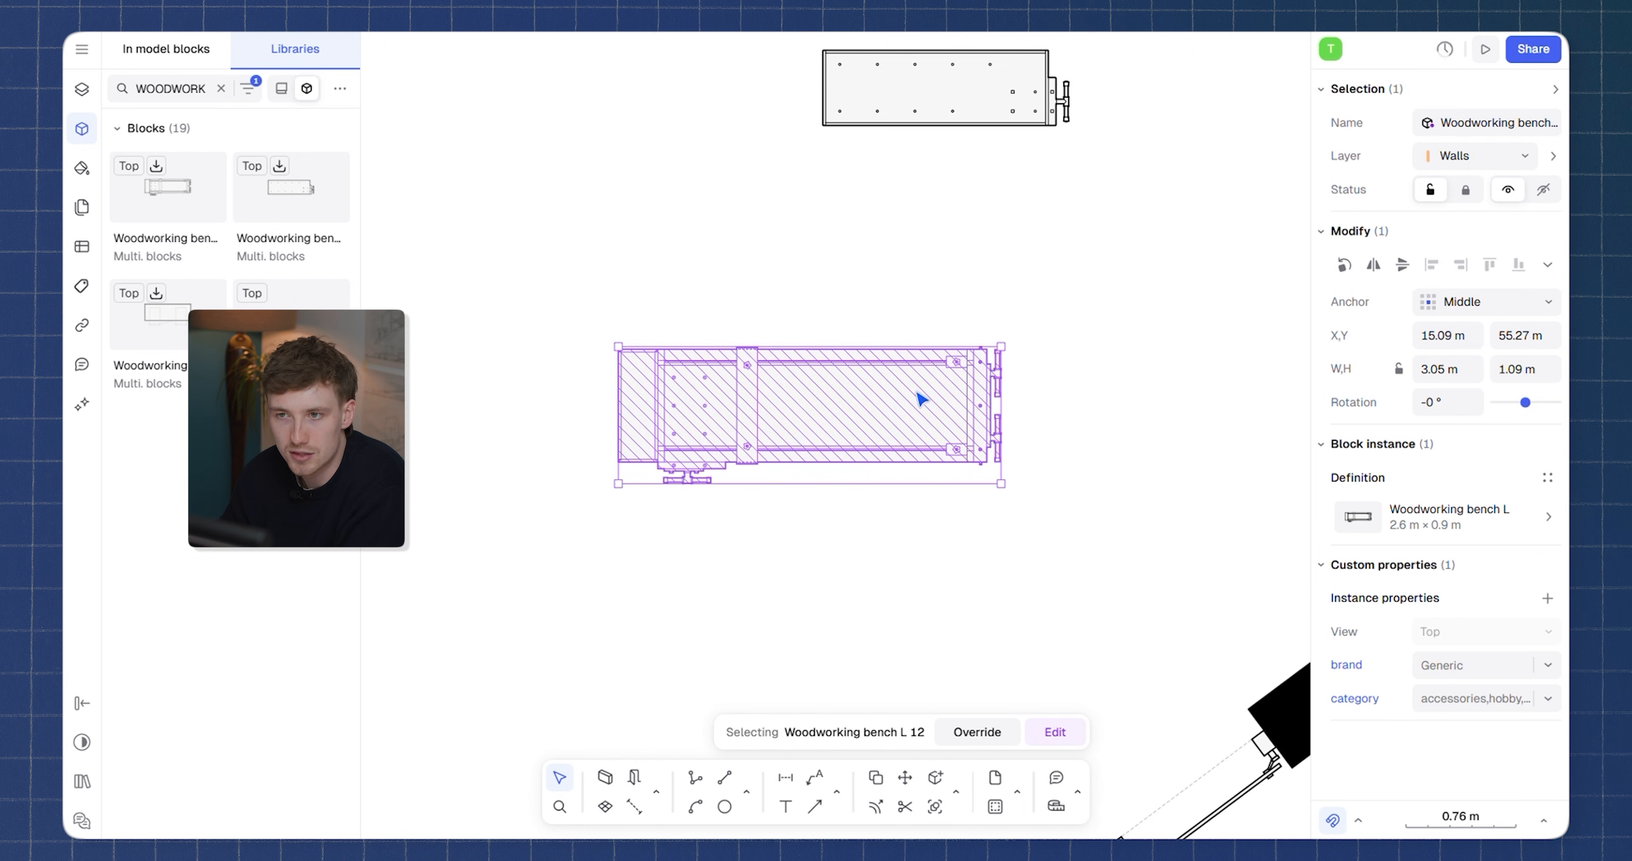
{"action": "middle_click_drag", "start_coordinate": [955, 384], "coordinate": [850, 479]}
{"action": "left_click", "coordinate": [867, 188]}
Switch the large woodworking bench's definition to its side view, to its front view, and back to its top view
{"action": "left_click", "coordinate": [871, 494]}
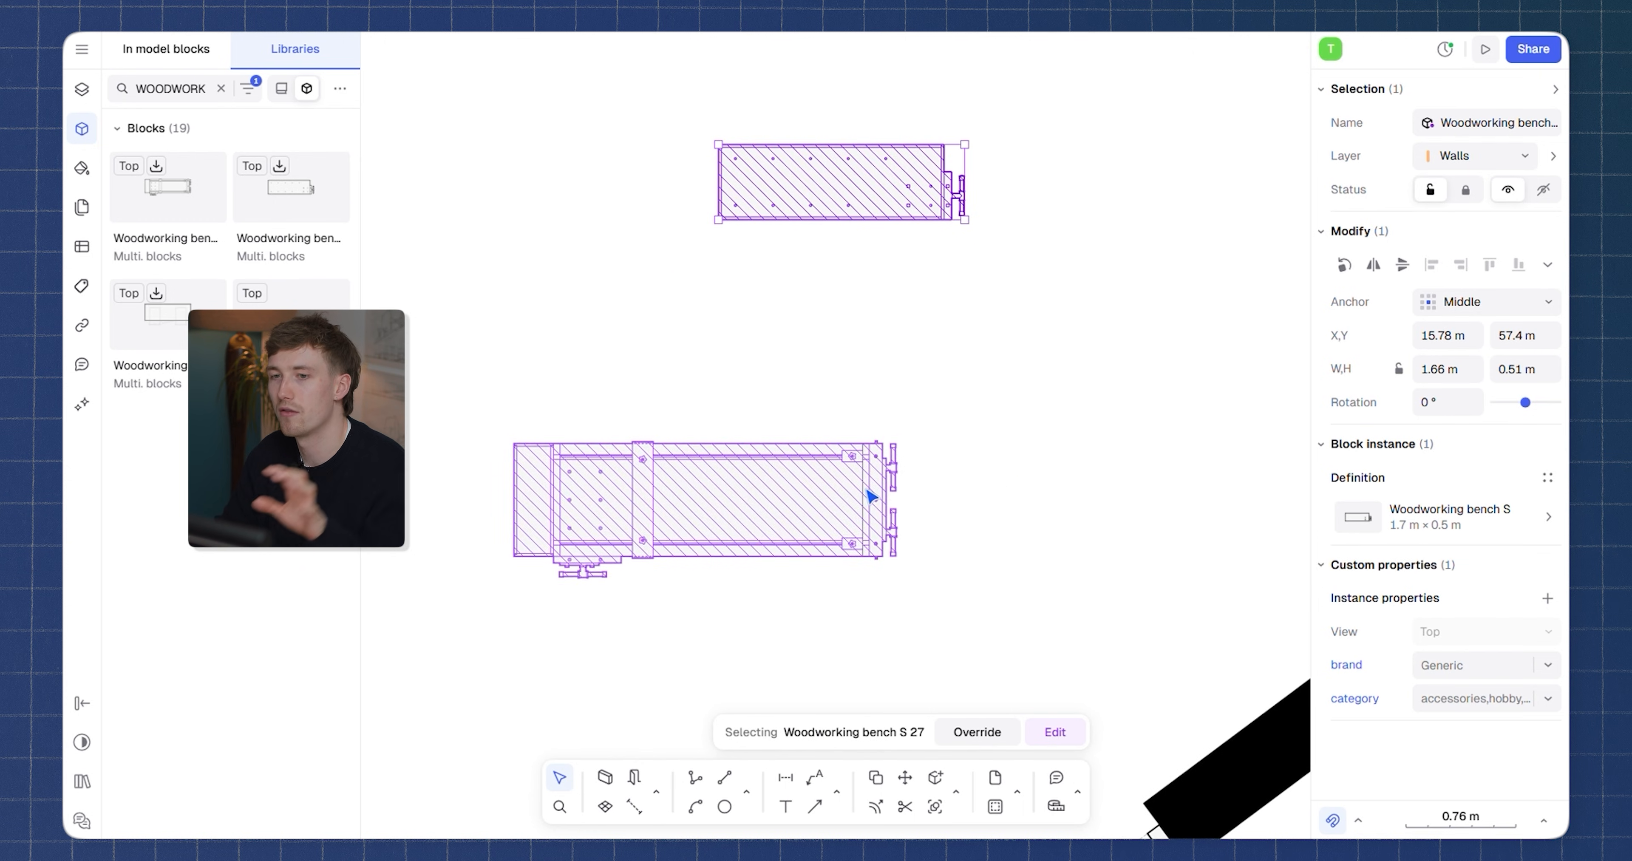
{"action": "left_click", "coordinate": [1494, 522]}
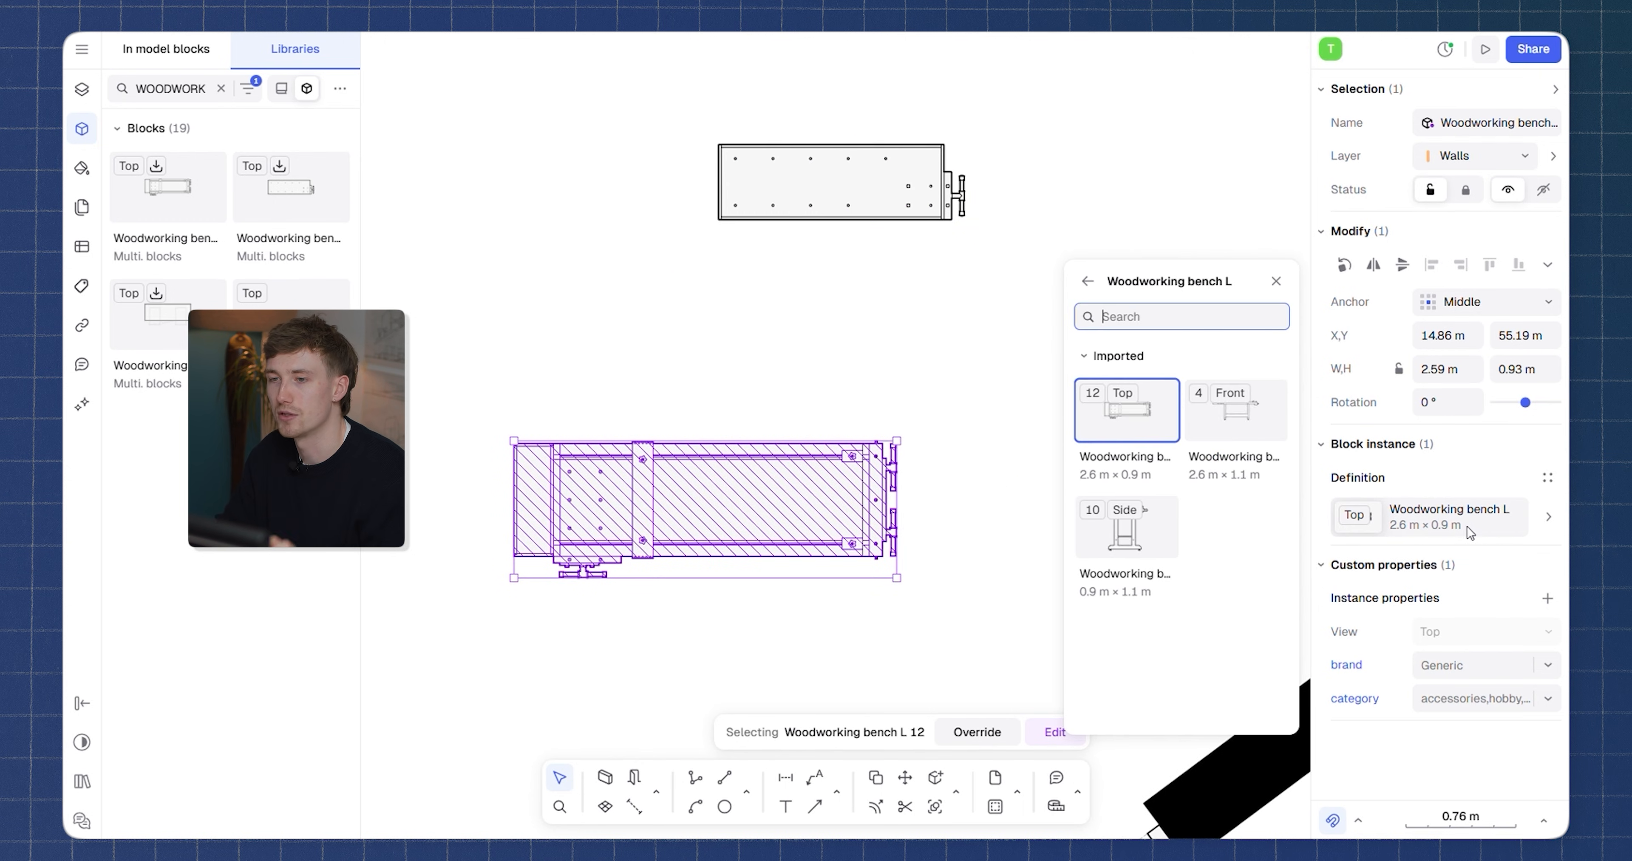
{"action": "left_click", "coordinate": [1145, 542]}
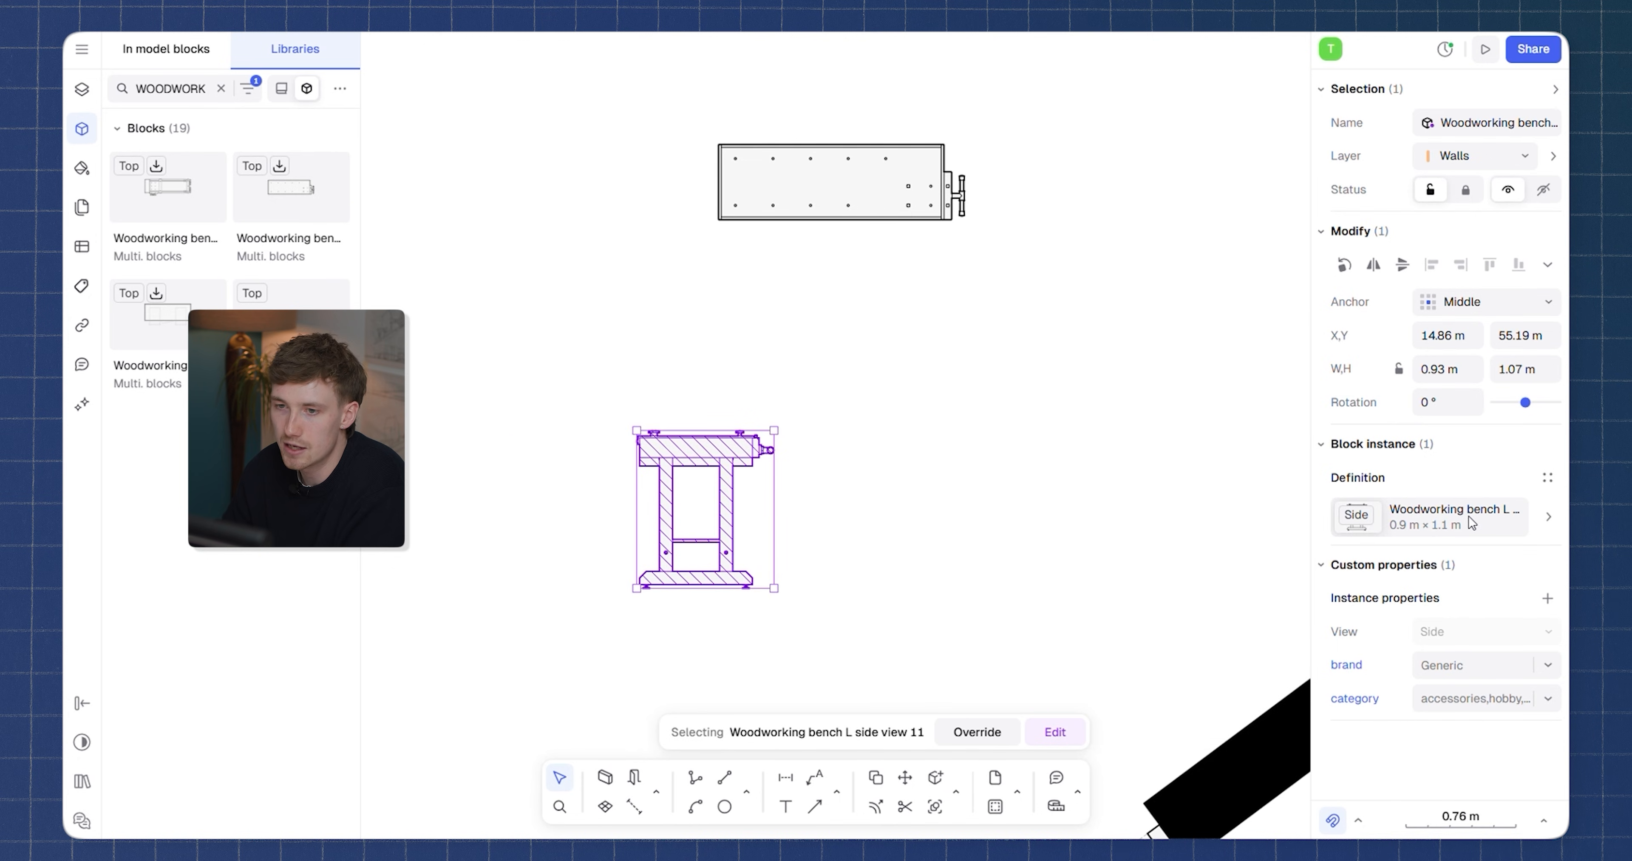
{"action": "left_click", "coordinate": [1450, 507]}
{"action": "left_click", "coordinate": [1229, 472]}
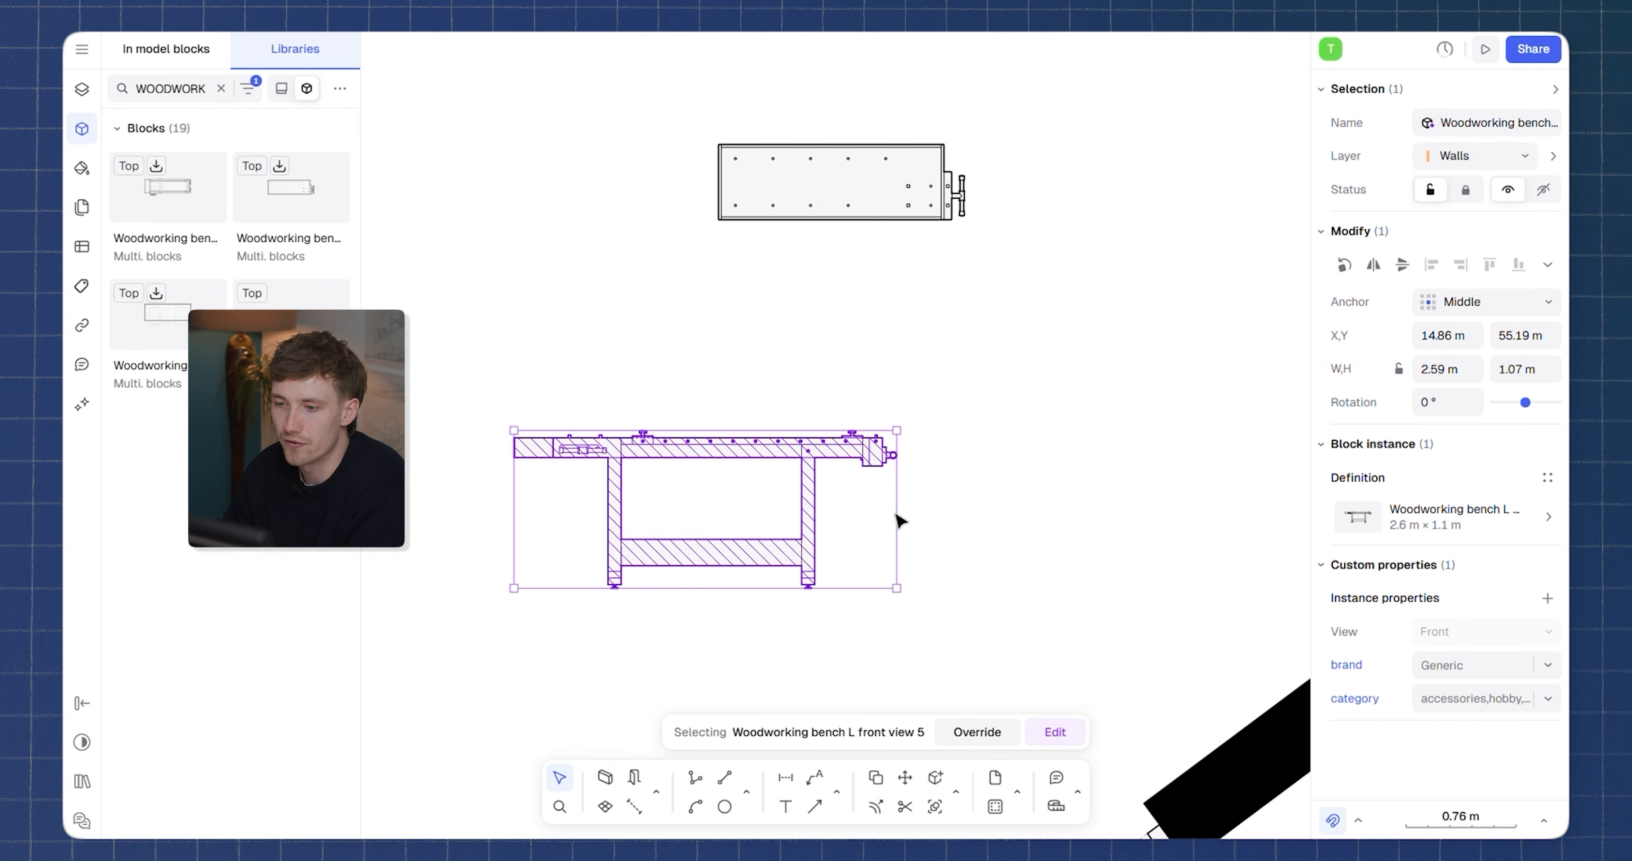
{"action": "left_click", "coordinate": [1508, 525]}
{"action": "left_click", "coordinate": [1128, 487]}
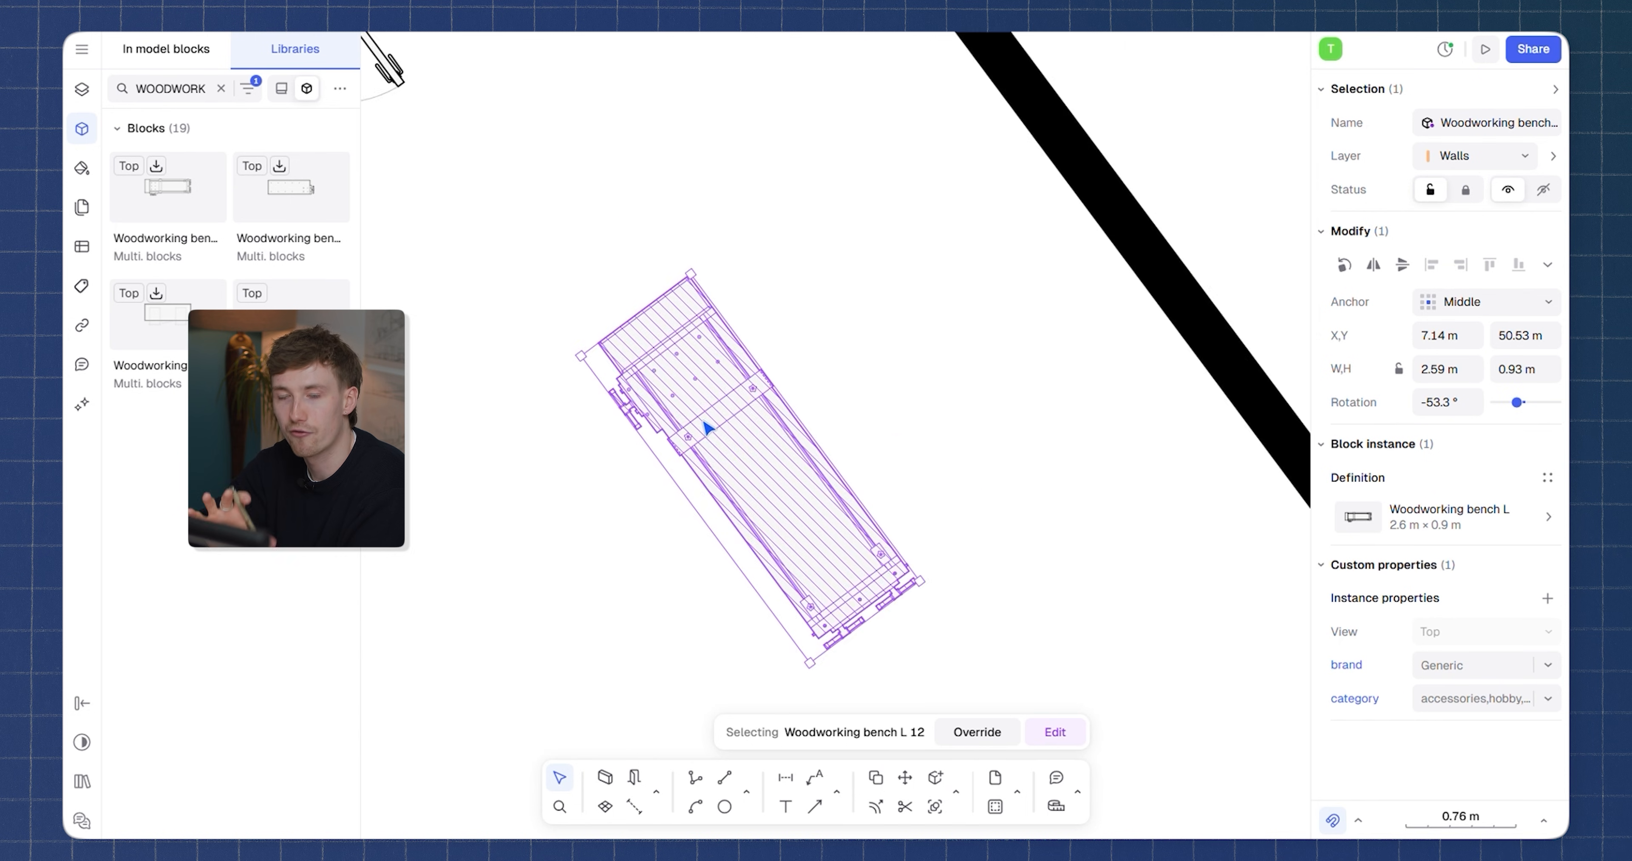
Mirror a copy of the angled large woodworking bench across its long straight edge, so the two benches stand back to back
{"action": "scroll", "coordinate": [776, 411], "scroll_direction": "up", "scroll_amount": 3}
{"action": "key", "text": "m"}
{"action": "scroll", "coordinate": [786, 234], "scroll_direction": "up", "scroll_amount": 3}
{"action": "left_click", "coordinate": [767, 206]}
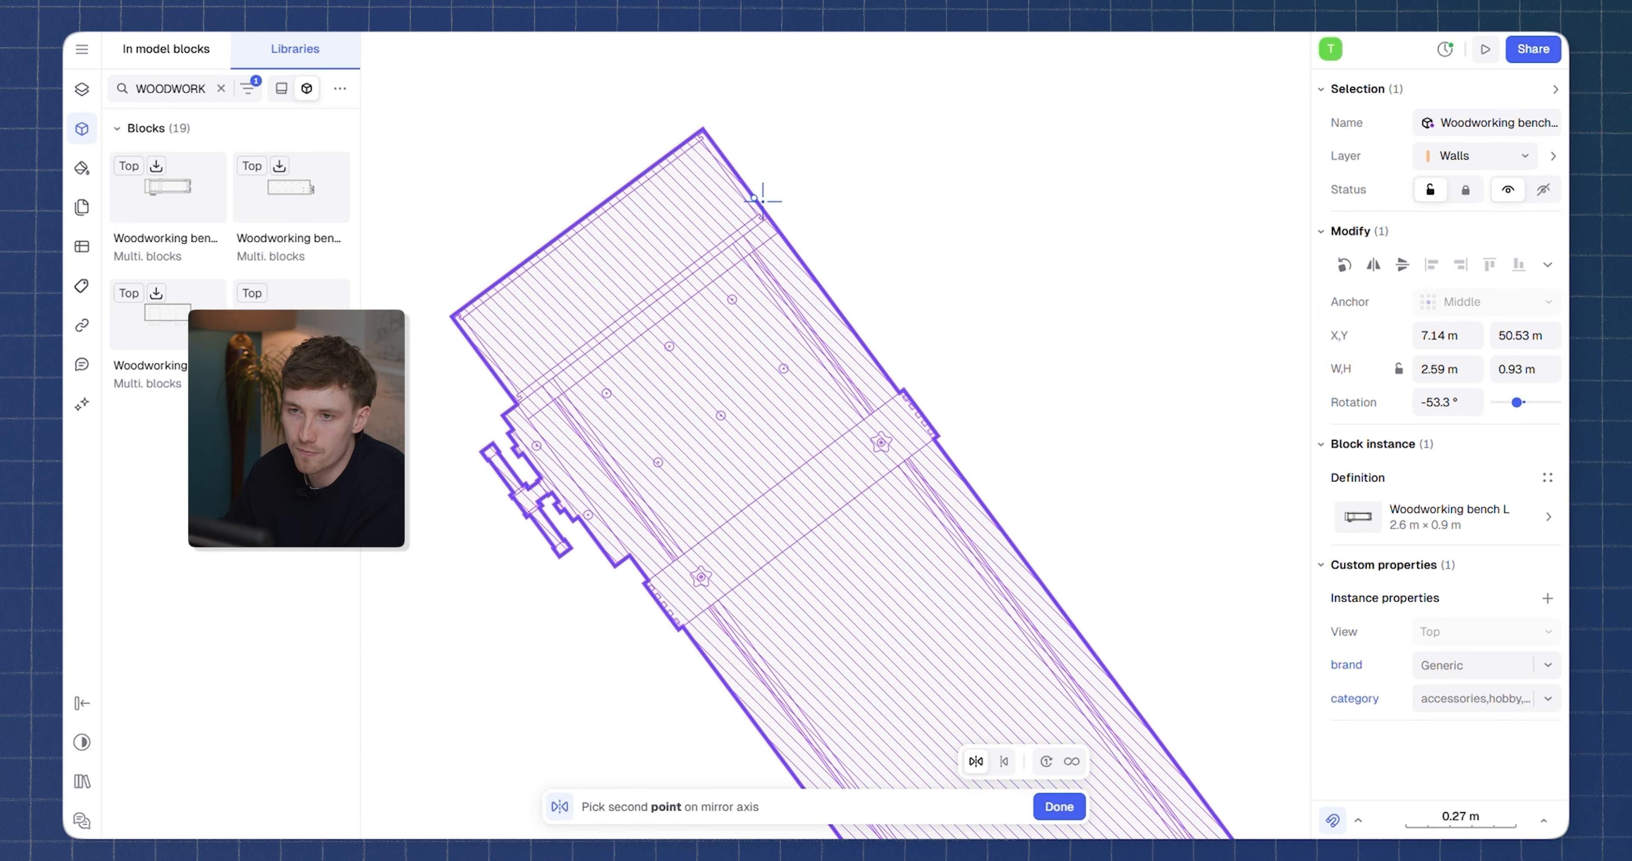
{"action": "left_click", "coordinate": [979, 497]}
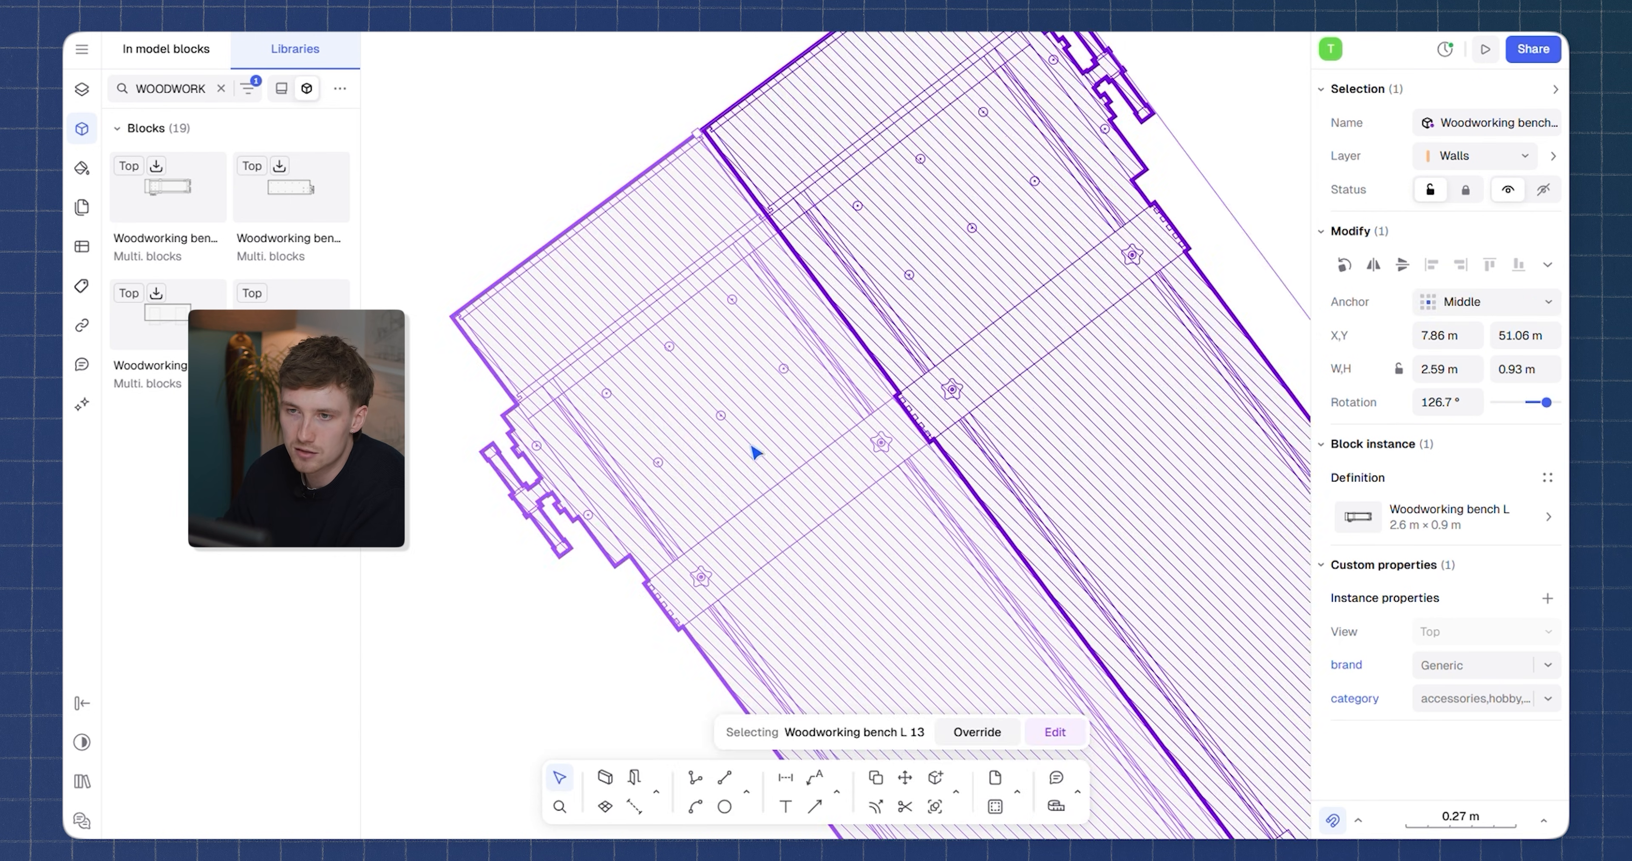
Rotate the small woodworking bench at the partition wall to -53.3° about a point on its lower edge, parallel to the wall
{"action": "scroll", "coordinate": [754, 456], "scroll_direction": "down", "scroll_amount": 3}
{"action": "left_click", "coordinate": [797, 295]}
{"action": "middle_click_drag", "start_coordinate": [797, 294], "coordinate": [873, 158]}
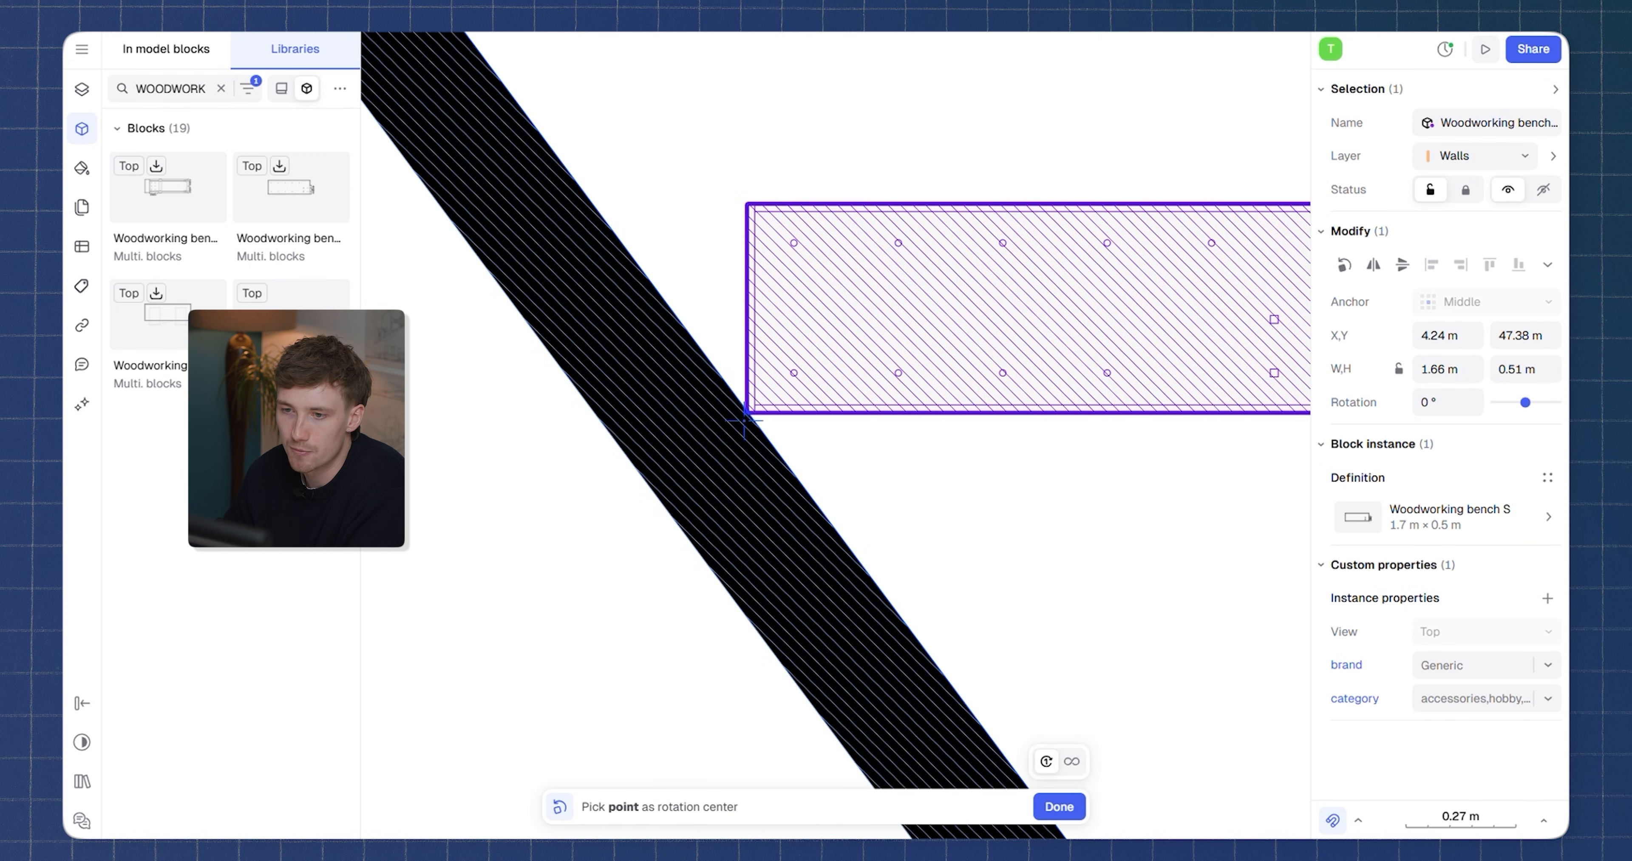
{"action": "left_click", "coordinate": [807, 413]}
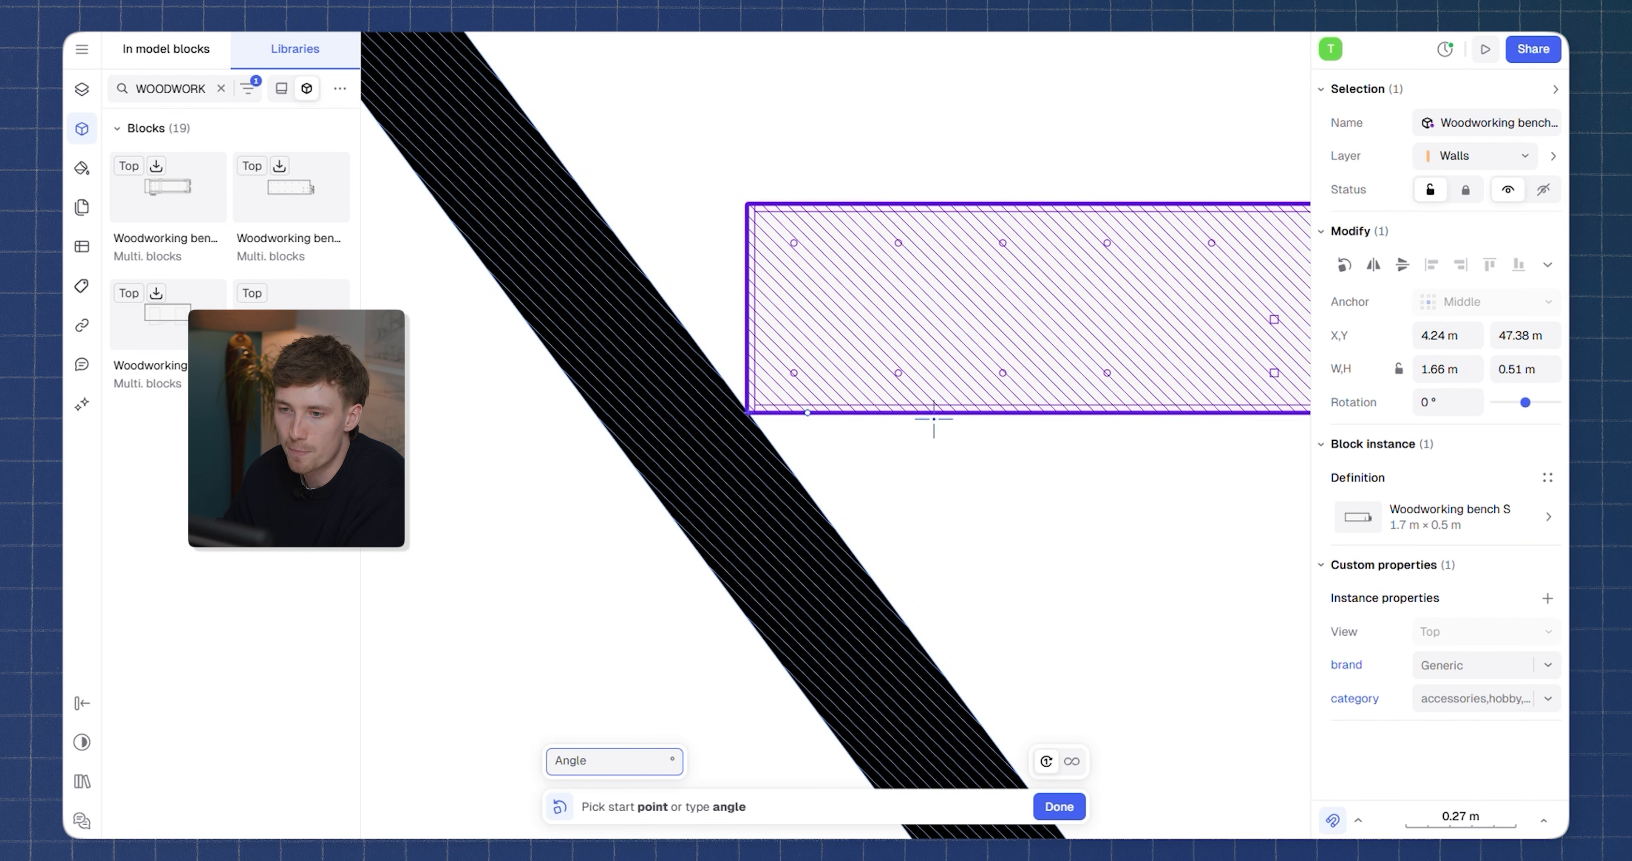
{"action": "left_click", "coordinate": [1069, 412]}
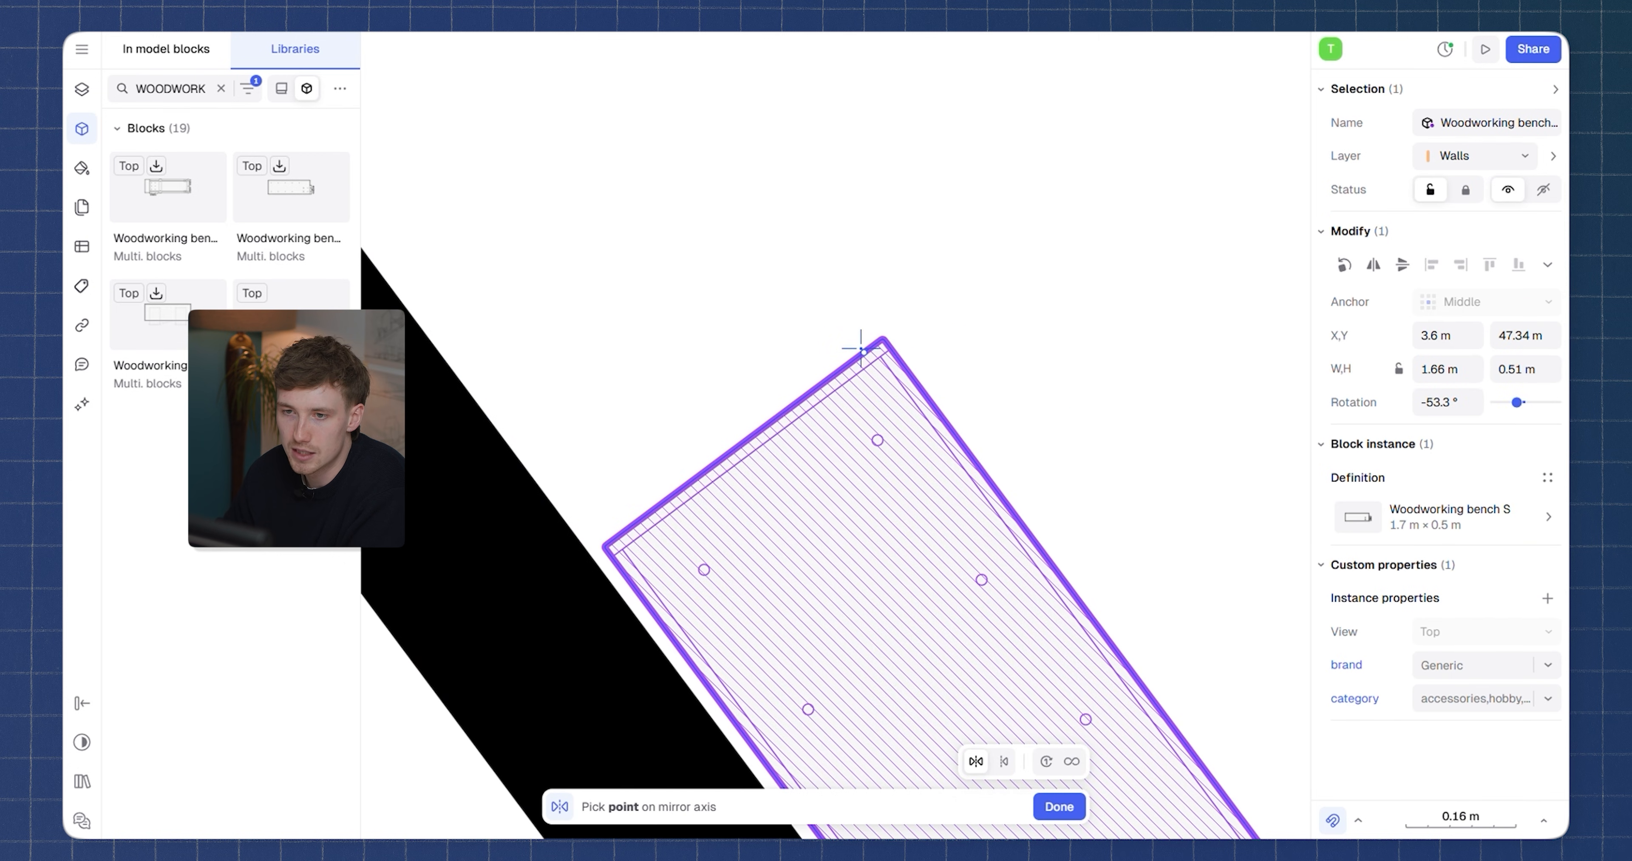
Mirror a copy of the small woodworking bench across its short upper edge, so the two benches line up along the wall
{"action": "left_click", "coordinate": [861, 345]}
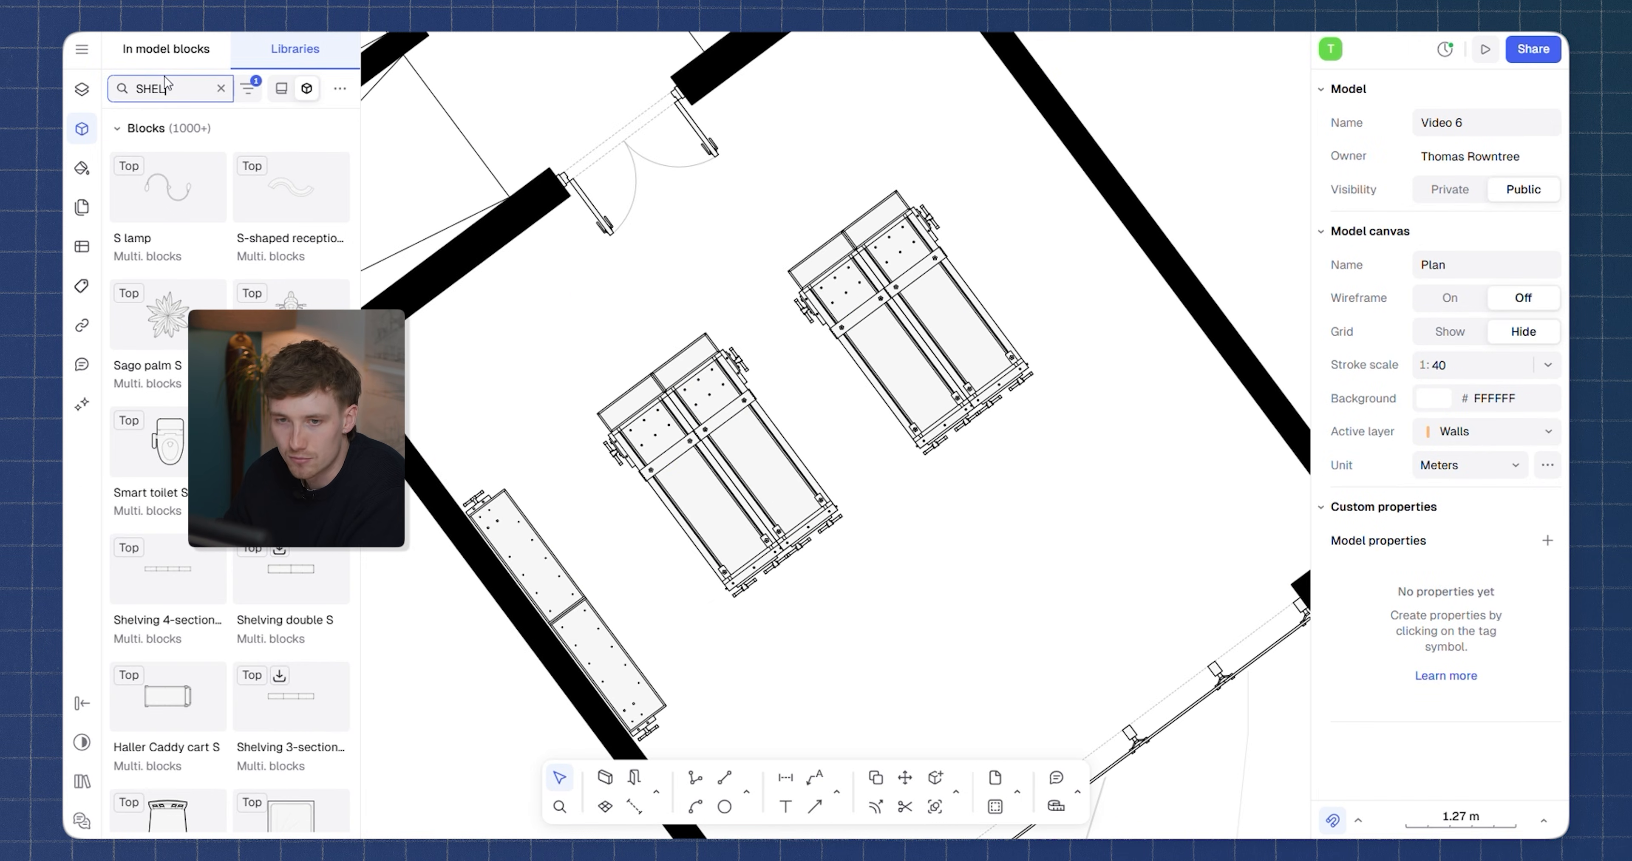
Search the block libraries for "SHELVE" and pick the Shelving 4-section block
{"action": "type", "text": "VE"}
{"action": "scroll", "coordinate": [204, 531], "scroll_direction": "down", "scroll_amount": 3}
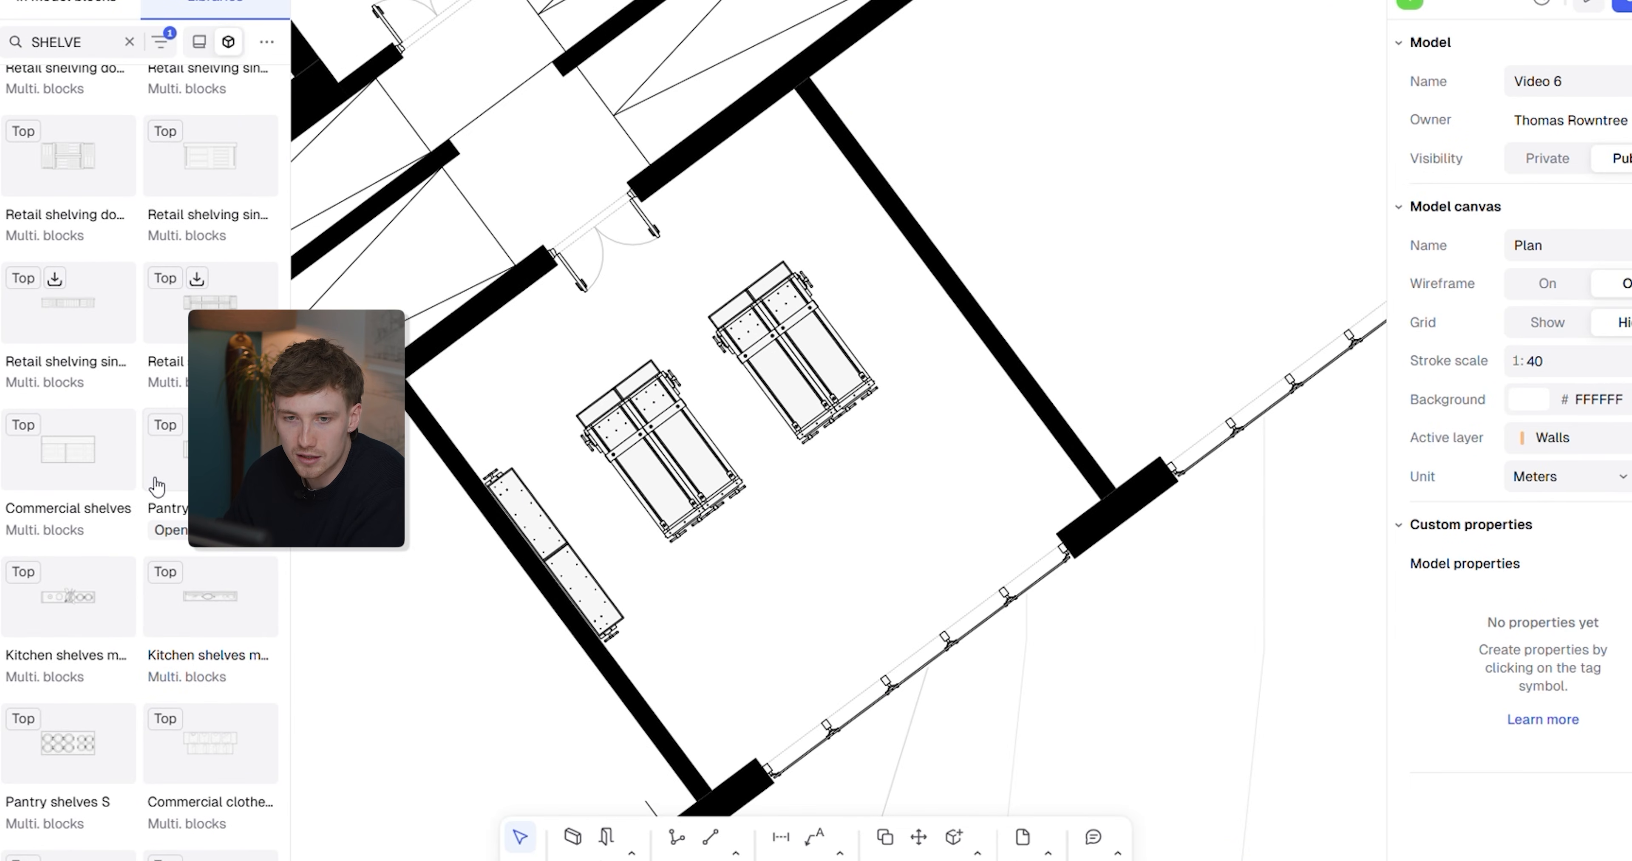
{"action": "scroll", "coordinate": [157, 486], "scroll_direction": "down", "scroll_amount": 10}
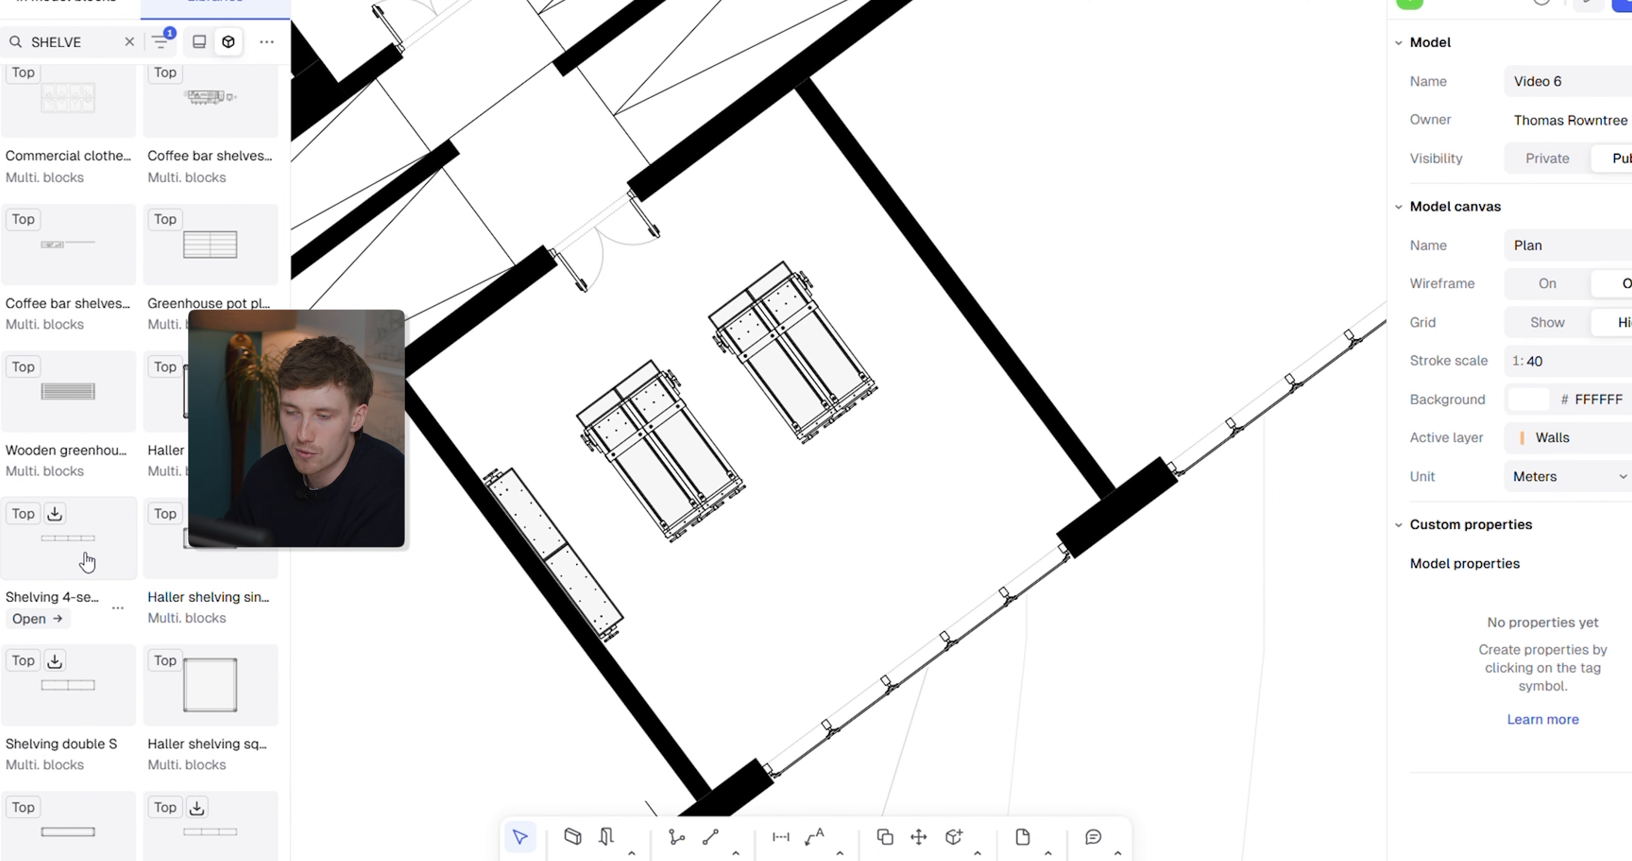
{"action": "left_click", "coordinate": [87, 561]}
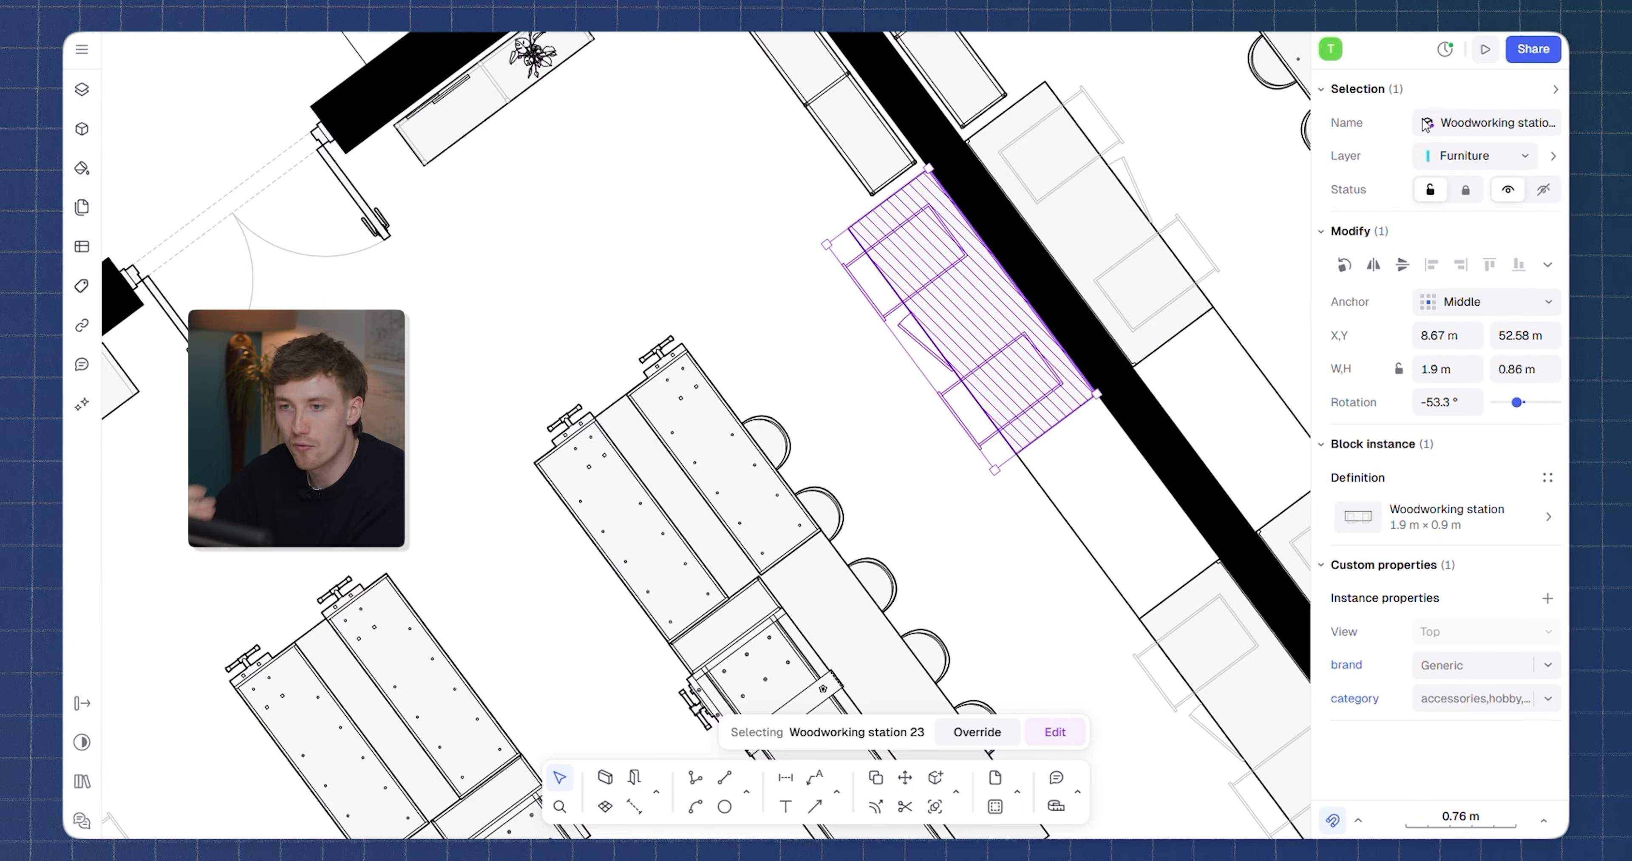
Place two Feodor Swivel chairs along the outer long edge of the woodworking bench, rotated 135° and 99.3°
{"action": "left_click", "coordinate": [867, 401]}
{"action": "scroll", "coordinate": [760, 456], "scroll_direction": "up", "scroll_amount": 5}
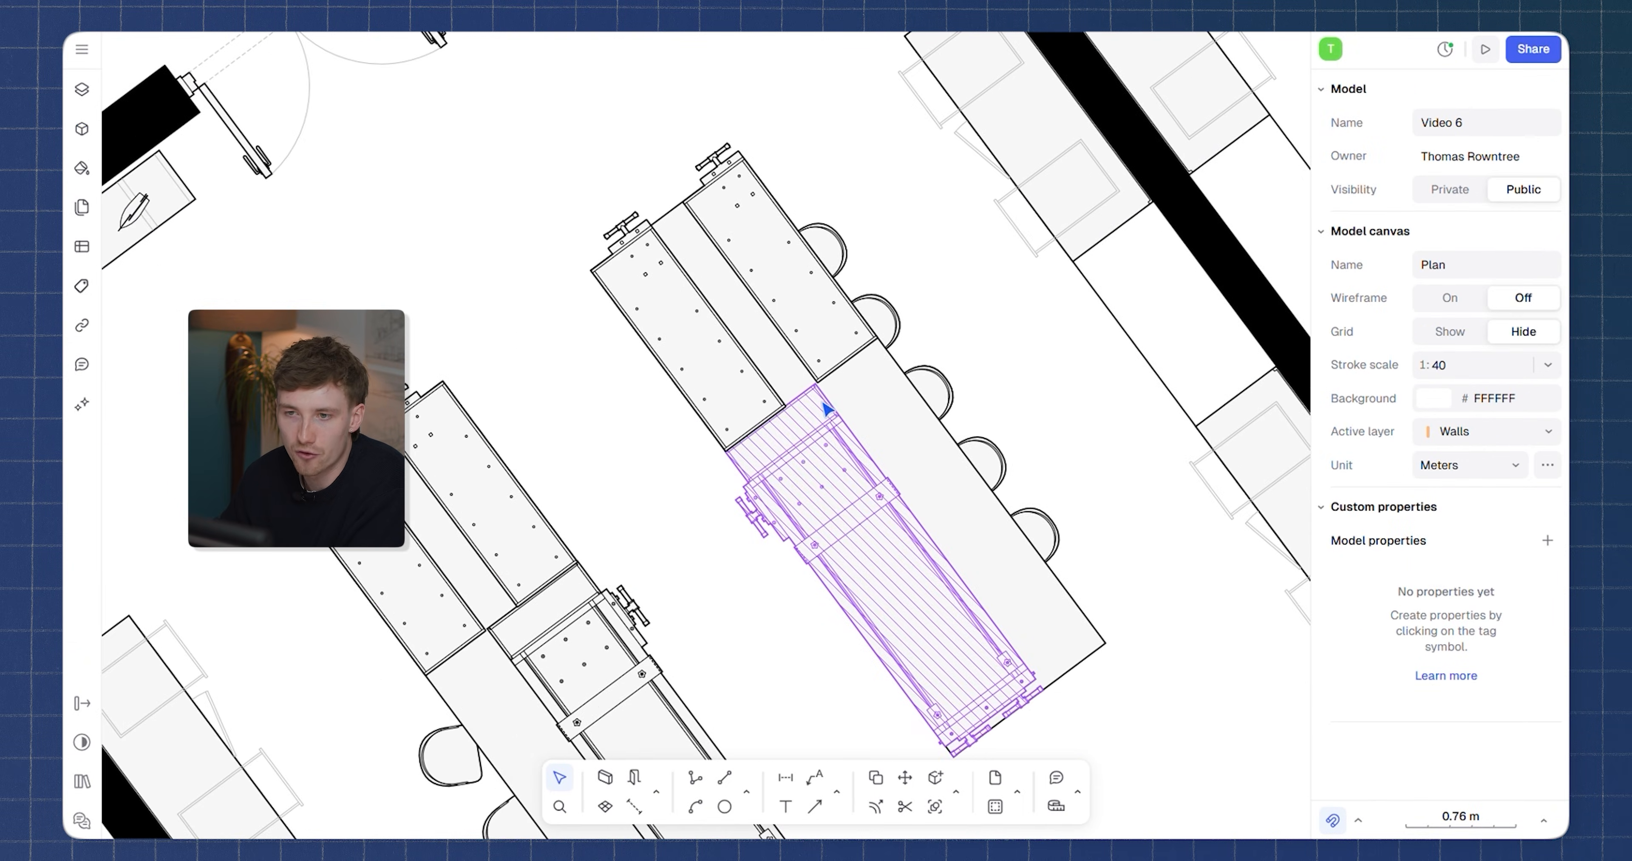
{"action": "middle_click_drag", "start_coordinate": [722, 491], "coordinate": [1012, 287]}
{"action": "scroll", "coordinate": [722, 316], "scroll_direction": "up", "scroll_amount": 3}
{"action": "middle_click_drag", "start_coordinate": [651, 337], "coordinate": [740, 326]}
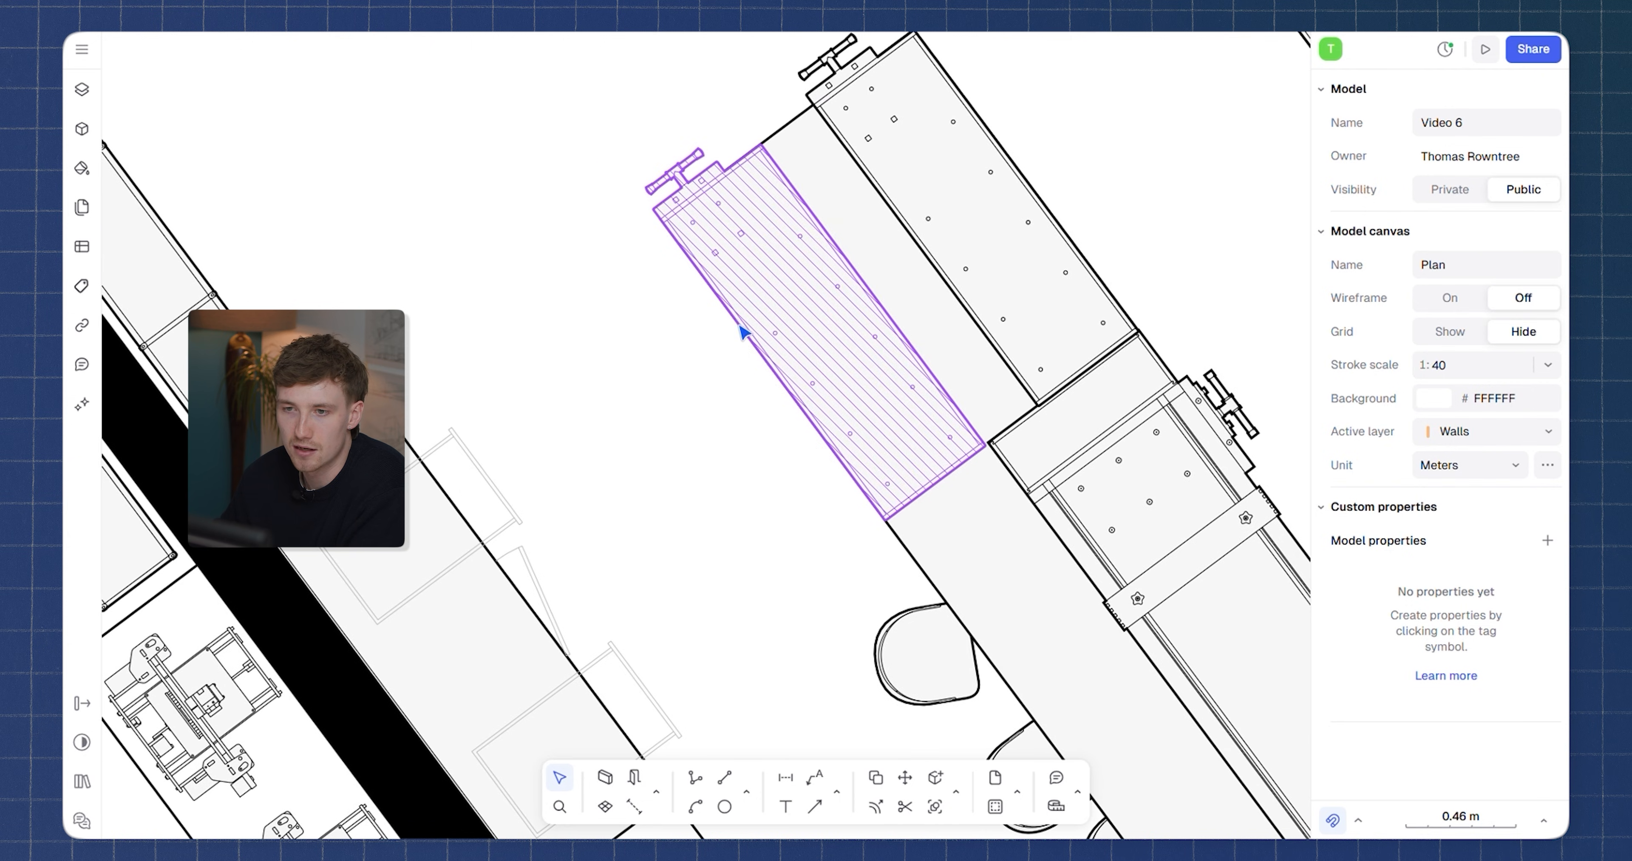
{"action": "left_click", "coordinate": [82, 128]}
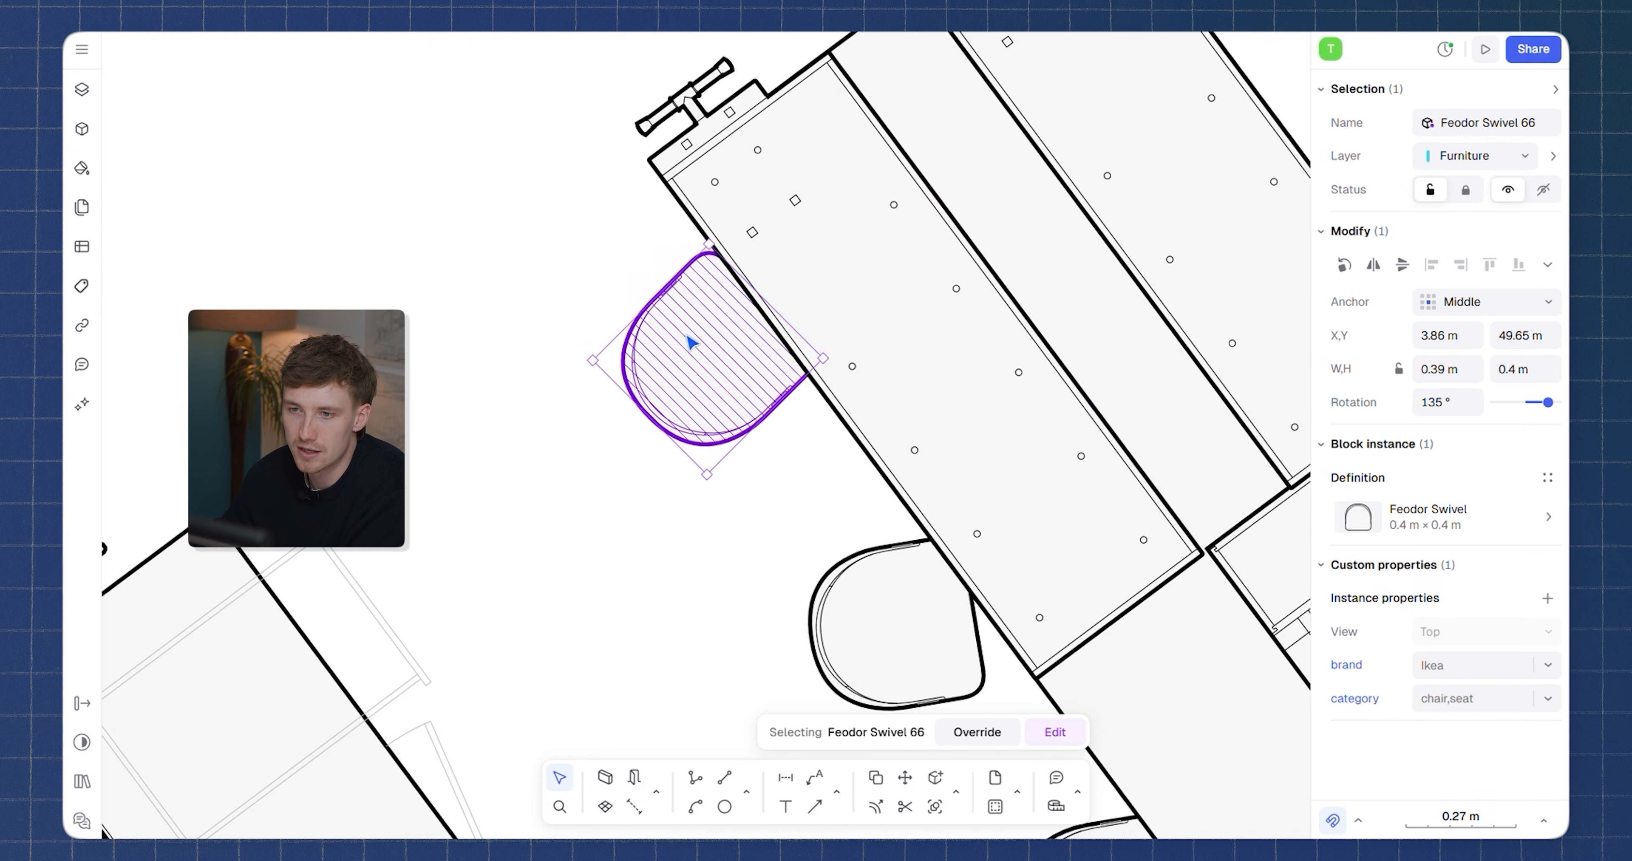
{"action": "key", "text": "ctrl+c"}
{"action": "key", "text": "ctrl+v"}
{"action": "left_click", "coordinate": [851, 550]}
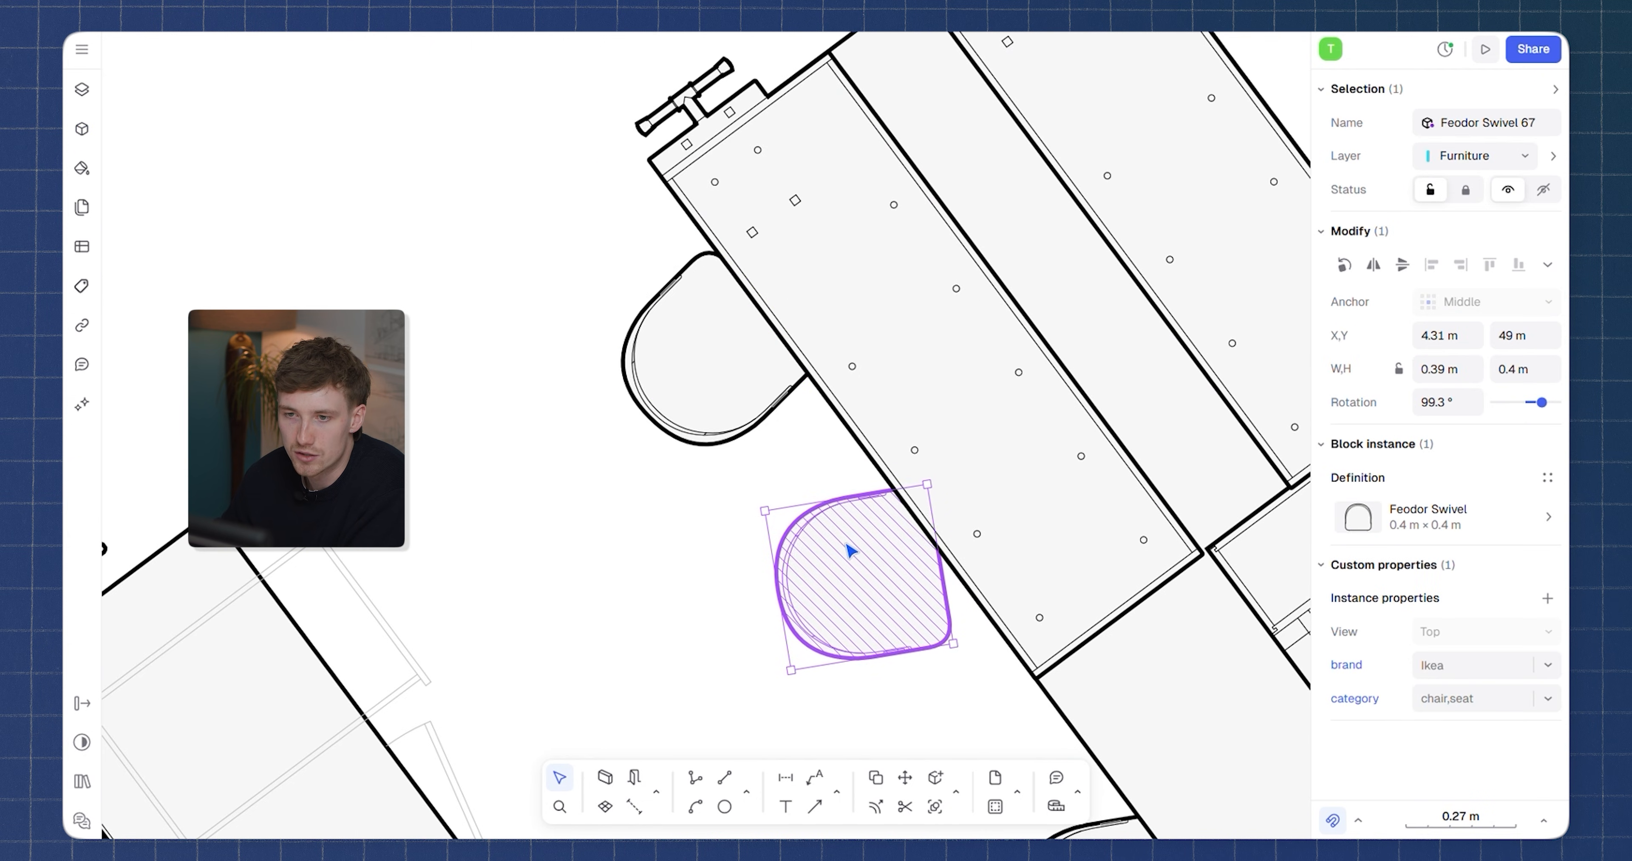
{"action": "key", "text": "Escape"}
Examine the furnished workshop rooms, including the 3D printers and machines on the counters along the partition walls
{"action": "scroll", "coordinate": [738, 456], "scroll_direction": "down", "scroll_amount": 5}
{"action": "scroll", "coordinate": [679, 447], "scroll_direction": "down", "scroll_amount": 4}
{"action": "middle_click_drag", "start_coordinate": [673, 419], "coordinate": [880, 288]}
{"action": "scroll", "coordinate": [686, 374], "scroll_direction": "down", "scroll_amount": 3}
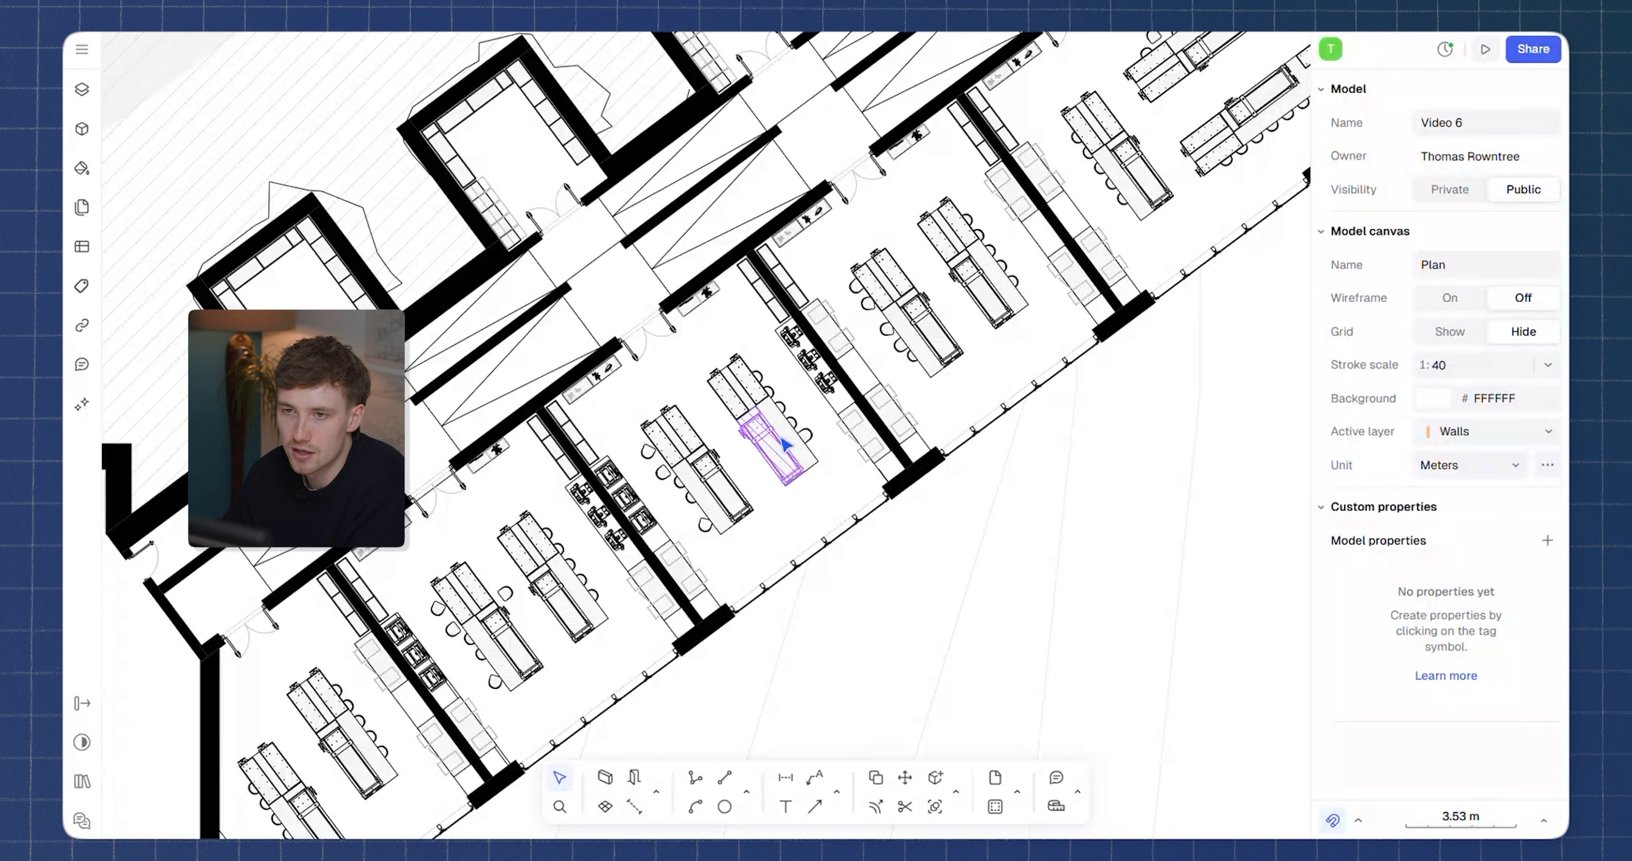
{"action": "scroll", "coordinate": [785, 445], "scroll_direction": "up", "scroll_amount": 9}
{"action": "left_click", "coordinate": [781, 254]}
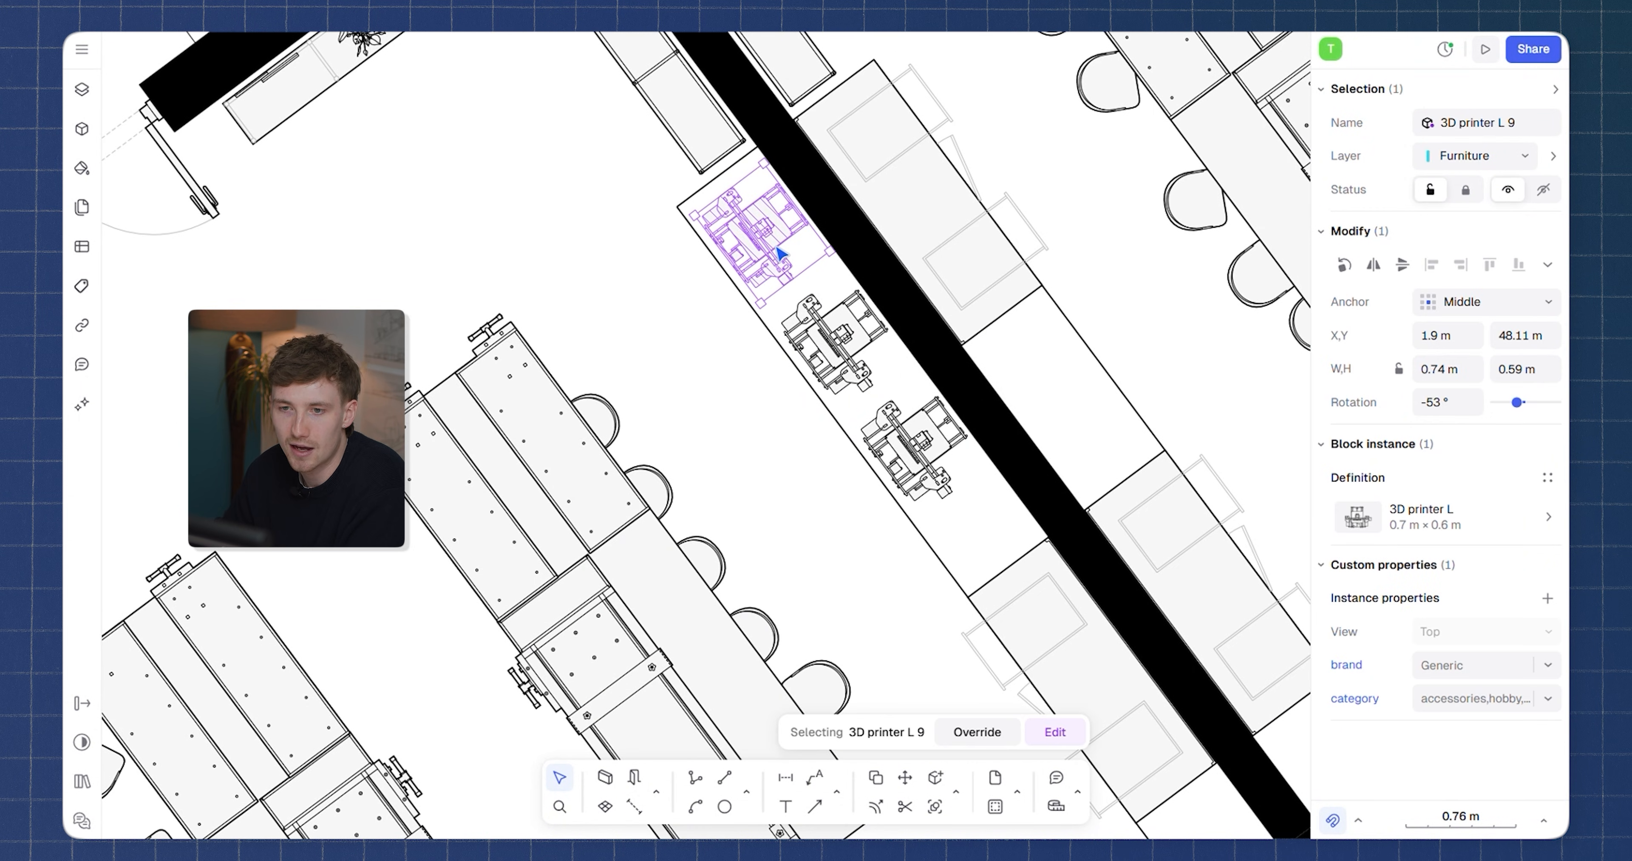
{"action": "left_click", "coordinate": [739, 365]}
{"action": "scroll", "coordinate": [482, 550], "scroll_direction": "down", "scroll_amount": 9}
{"action": "middle_click_drag", "start_coordinate": [507, 538], "coordinate": [579, 452]}
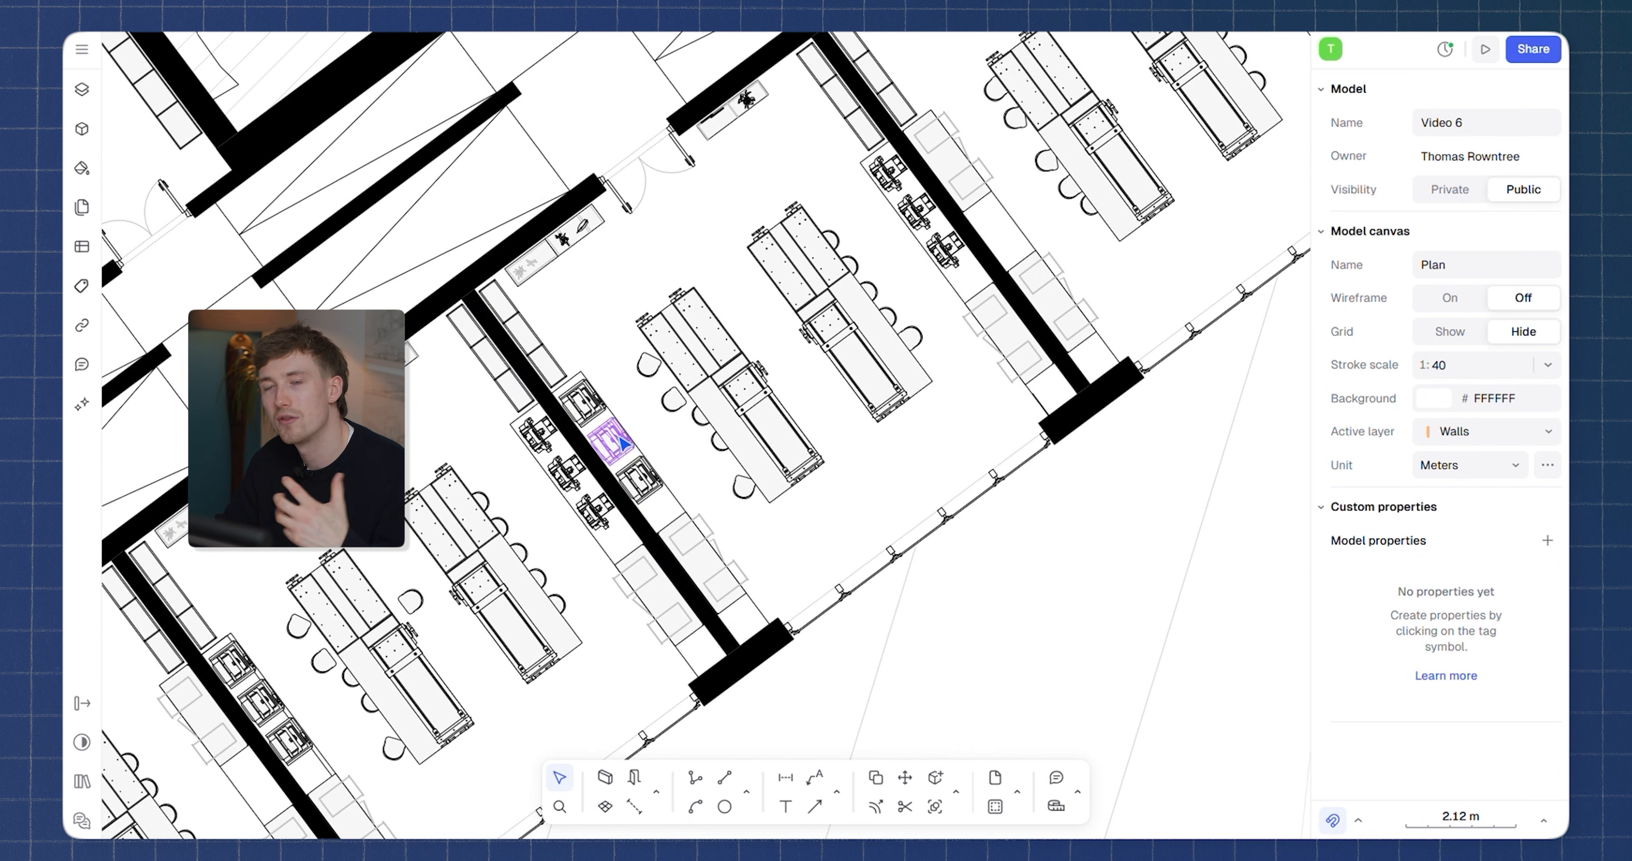
{"action": "scroll", "coordinate": [616, 444], "scroll_direction": "up", "scroll_amount": 9}
{"action": "left_click", "coordinate": [617, 451]}
{"action": "left_click", "coordinate": [764, 447]}
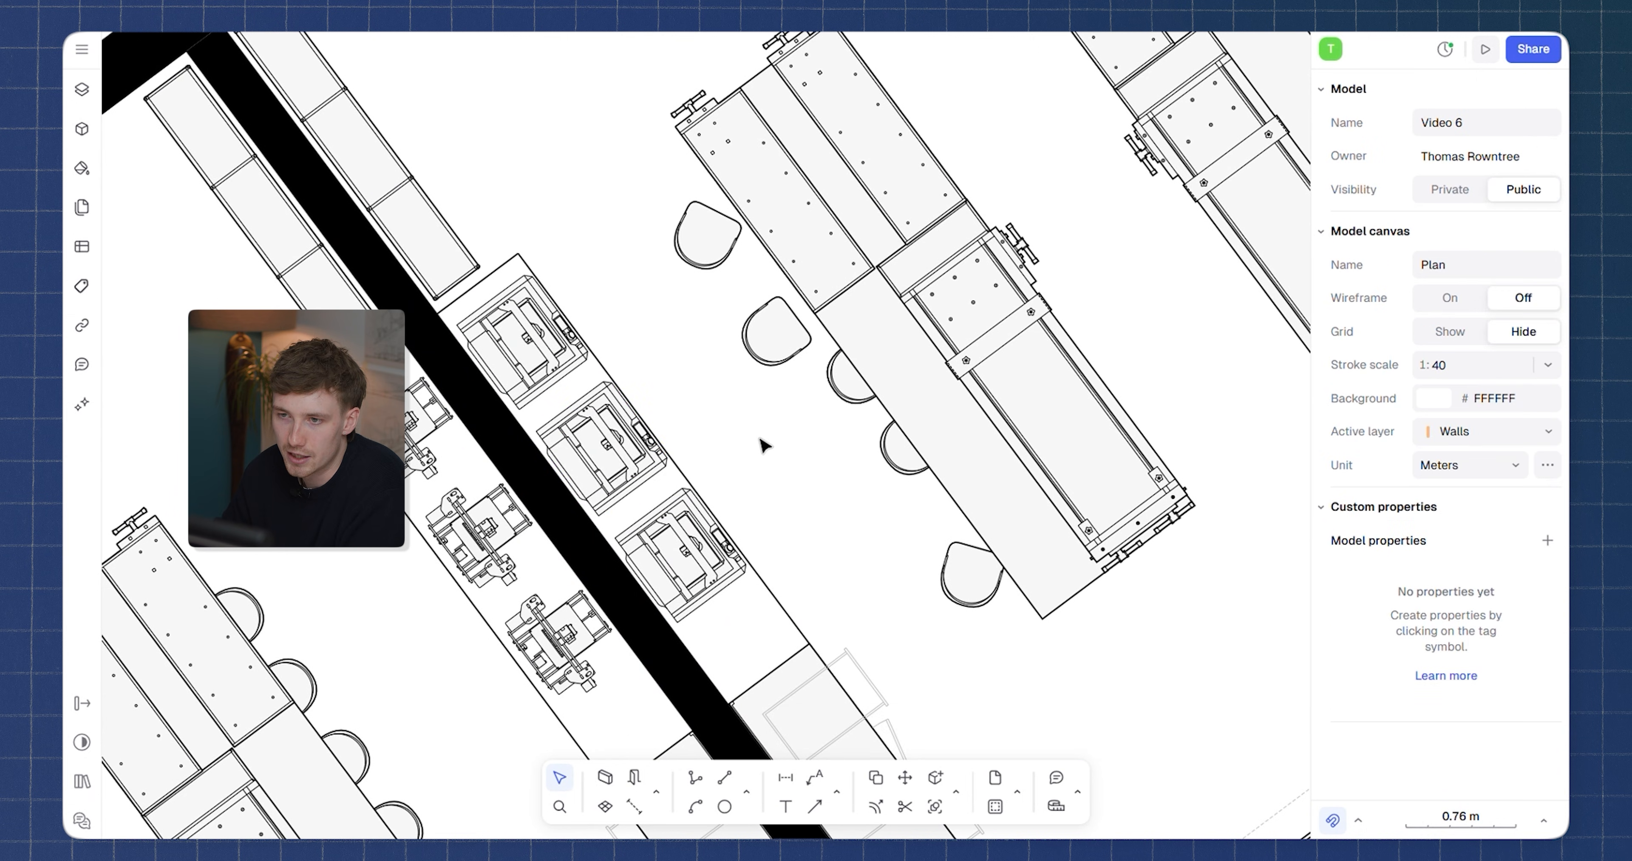
Examine the reception desk with its workstations and the 8-person lifts beside the toilets
{"action": "scroll", "coordinate": [800, 399], "scroll_direction": "down", "scroll_amount": 9}
{"action": "scroll", "coordinate": [802, 402], "scroll_direction": "down", "scroll_amount": 3}
{"action": "middle_click_drag", "start_coordinate": [1030, 231], "coordinate": [783, 422]}
{"action": "middle_click_drag", "start_coordinate": [1130, 101], "coordinate": [572, 491]}
{"action": "scroll", "coordinate": [732, 484], "scroll_direction": "up", "scroll_amount": 9}
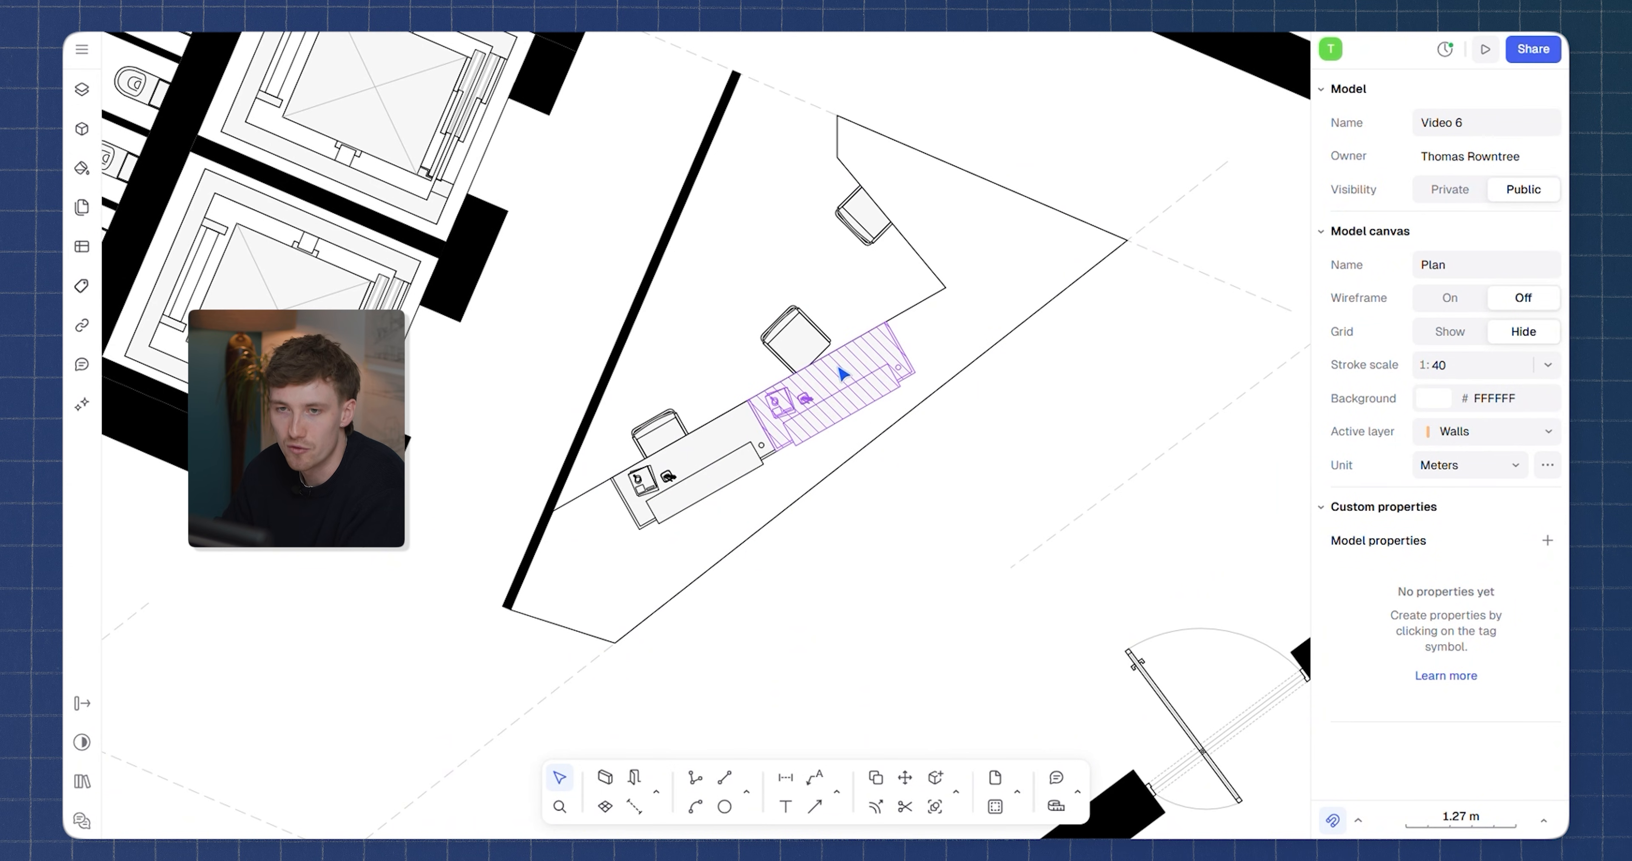
{"action": "scroll", "coordinate": [732, 484], "scroll_direction": "down", "scroll_amount": 3}
{"action": "middle_click_drag", "start_coordinate": [732, 484], "coordinate": [945, 559]}
{"action": "scroll", "coordinate": [691, 330], "scroll_direction": "up", "scroll_amount": 6}
{"action": "left_click", "coordinate": [791, 328]}
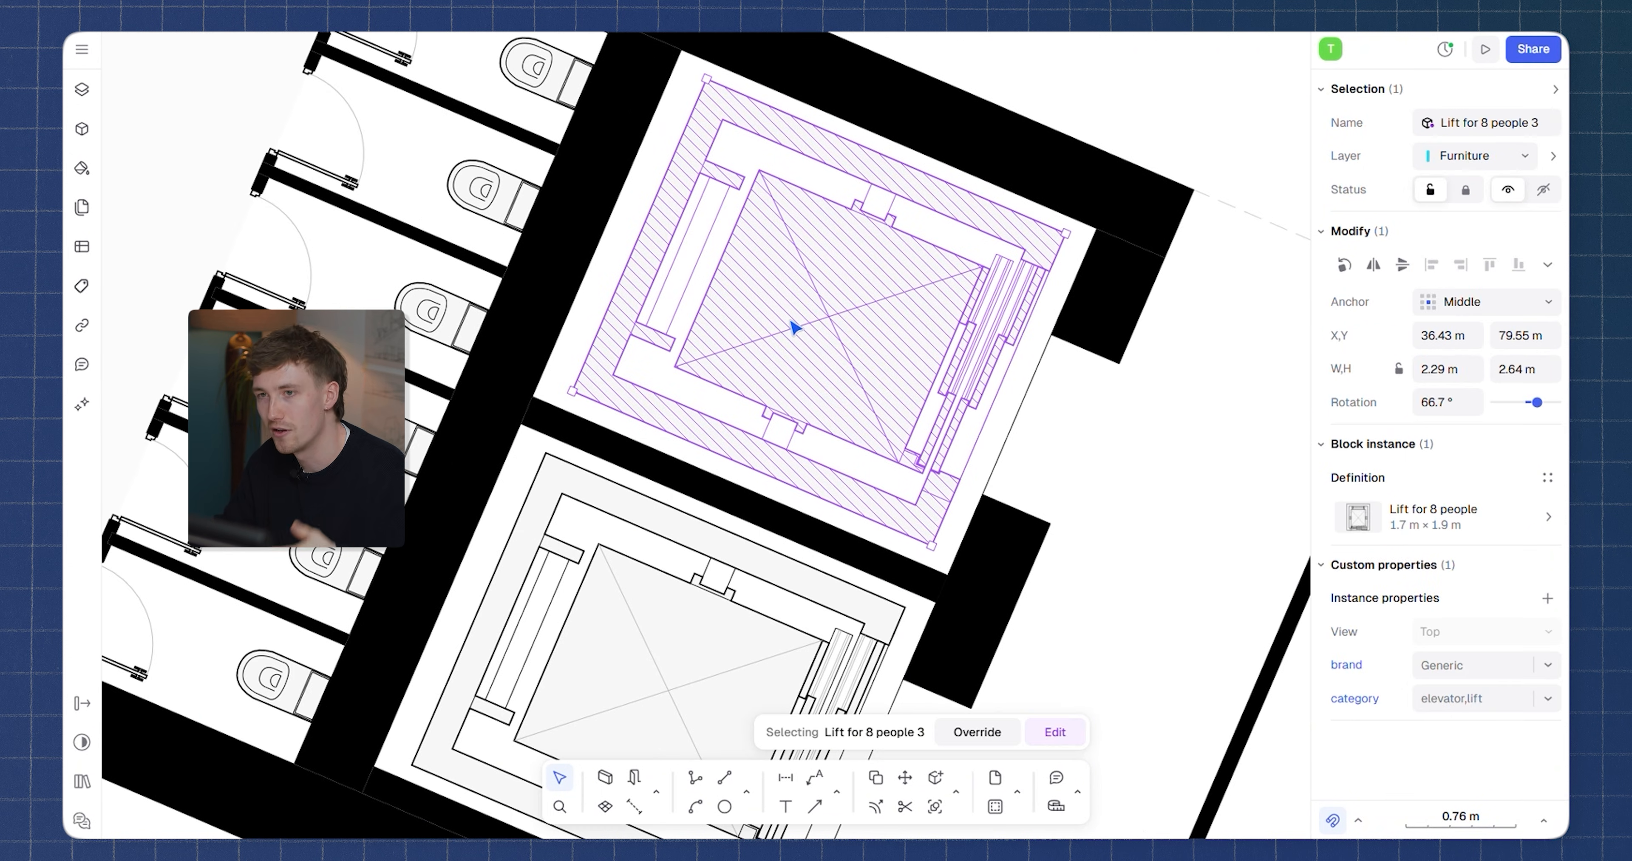
{"action": "key", "text": "Escape"}
Review the toilets, auditorium and café seating, and the overall layout of the building
{"action": "scroll", "coordinate": [760, 361], "scroll_direction": "down", "scroll_amount": 9}
{"action": "scroll", "coordinate": [728, 291], "scroll_direction": "up", "scroll_amount": 6}
{"action": "scroll", "coordinate": [760, 345], "scroll_direction": "down", "scroll_amount": 6}
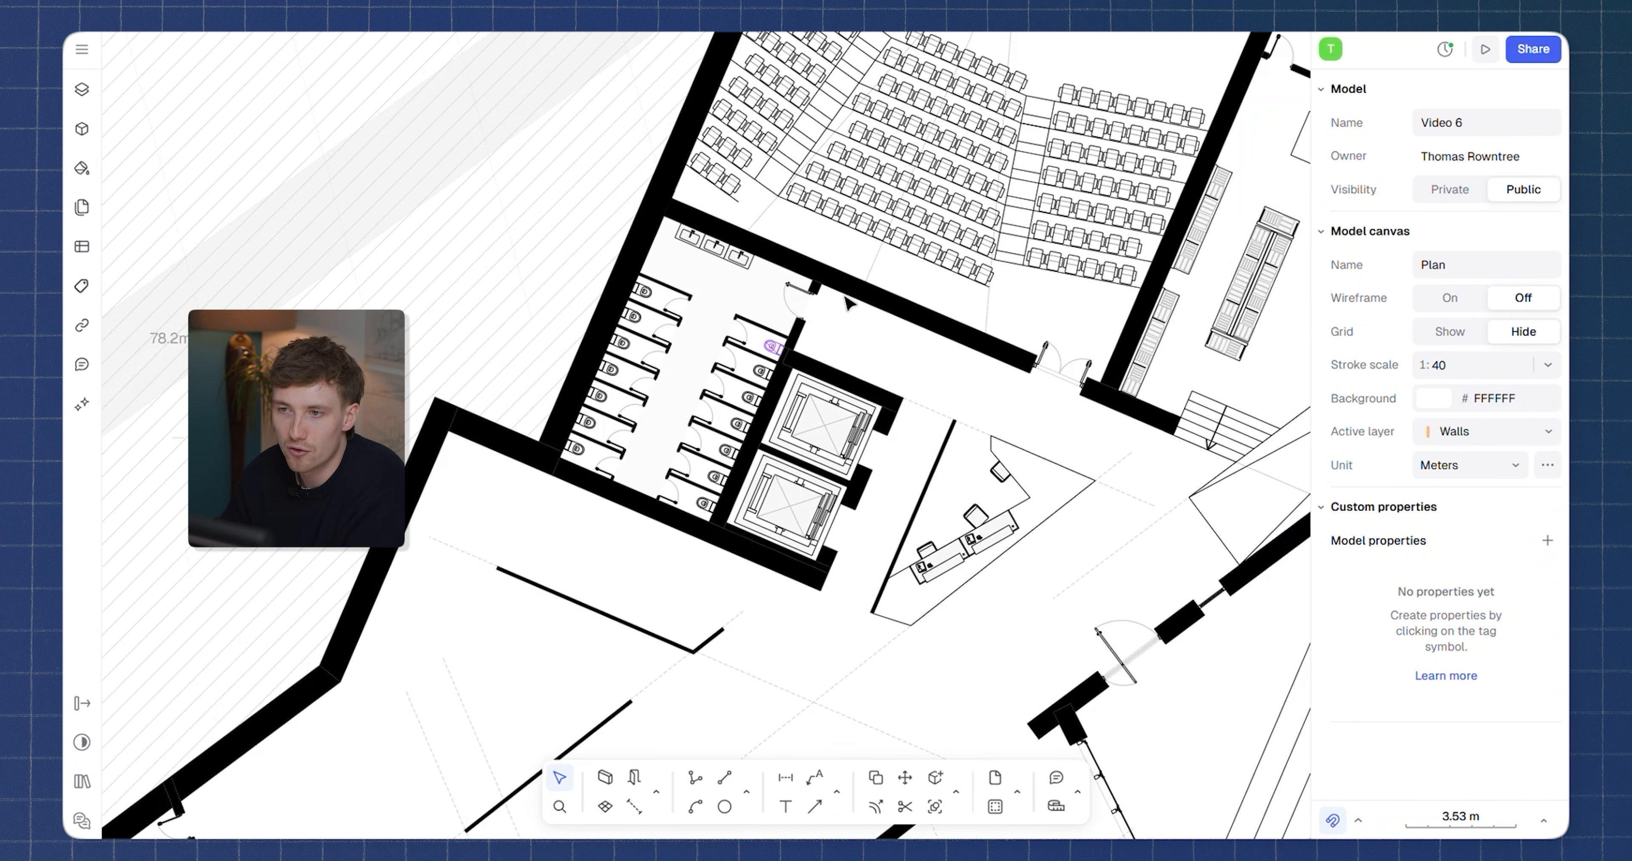
{"action": "middle_click_drag", "start_coordinate": [948, 256], "coordinate": [859, 434]}
{"action": "middle_click_drag", "start_coordinate": [952, 472], "coordinate": [579, 384]}
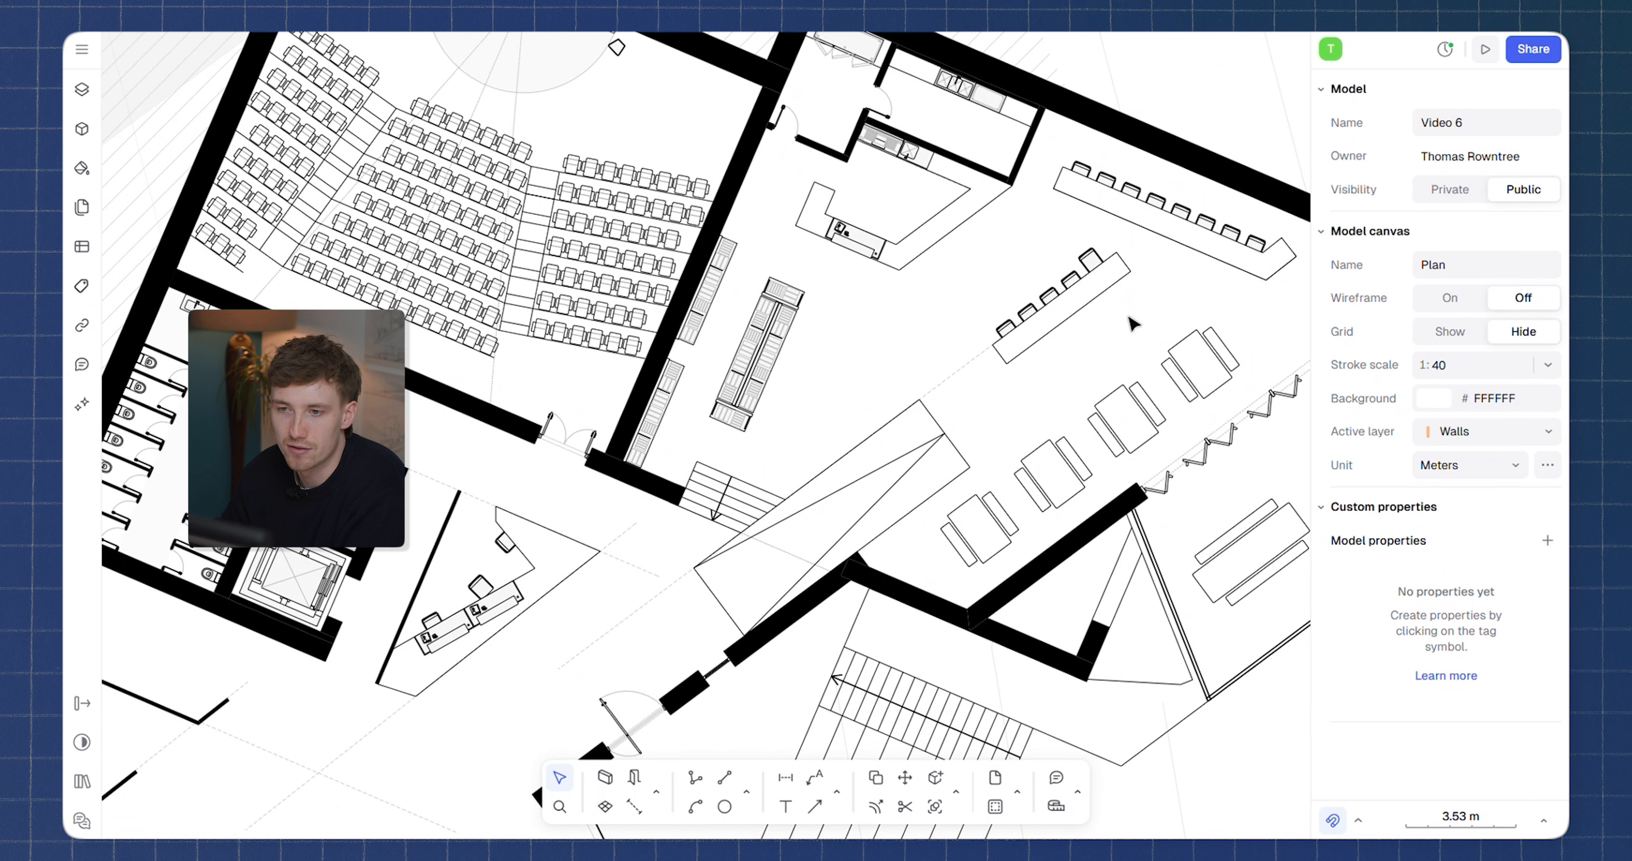
{"action": "scroll", "coordinate": [1014, 348], "scroll_direction": "down", "scroll_amount": 8}
{"action": "scroll", "coordinate": [874, 456], "scroll_direction": "up", "scroll_amount": 5}
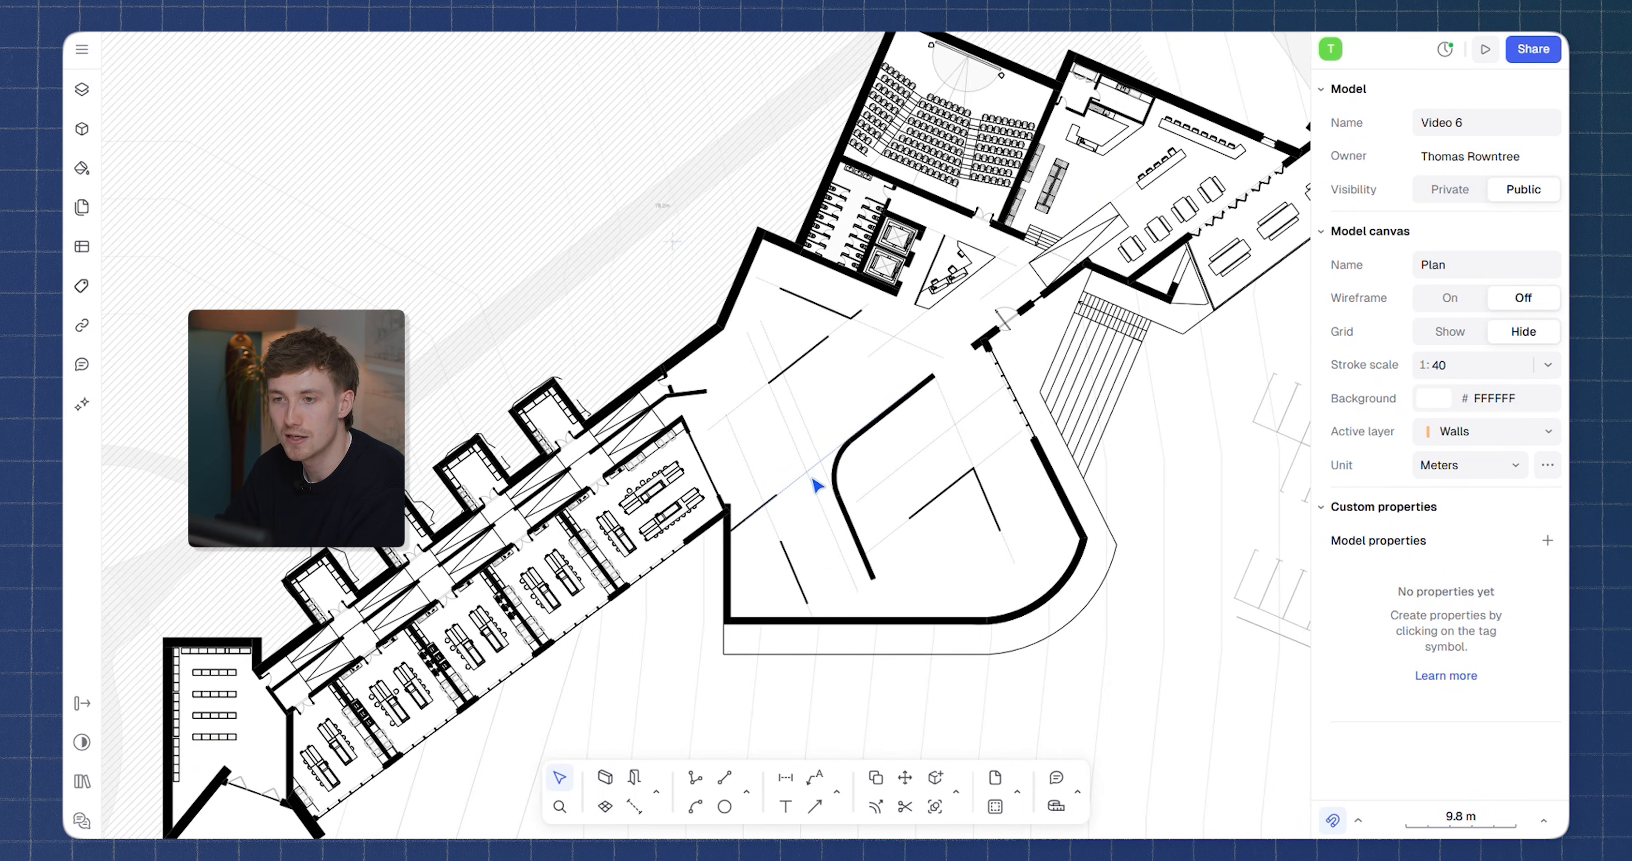
{"action": "middle_click_drag", "start_coordinate": [877, 467], "coordinate": [823, 453]}
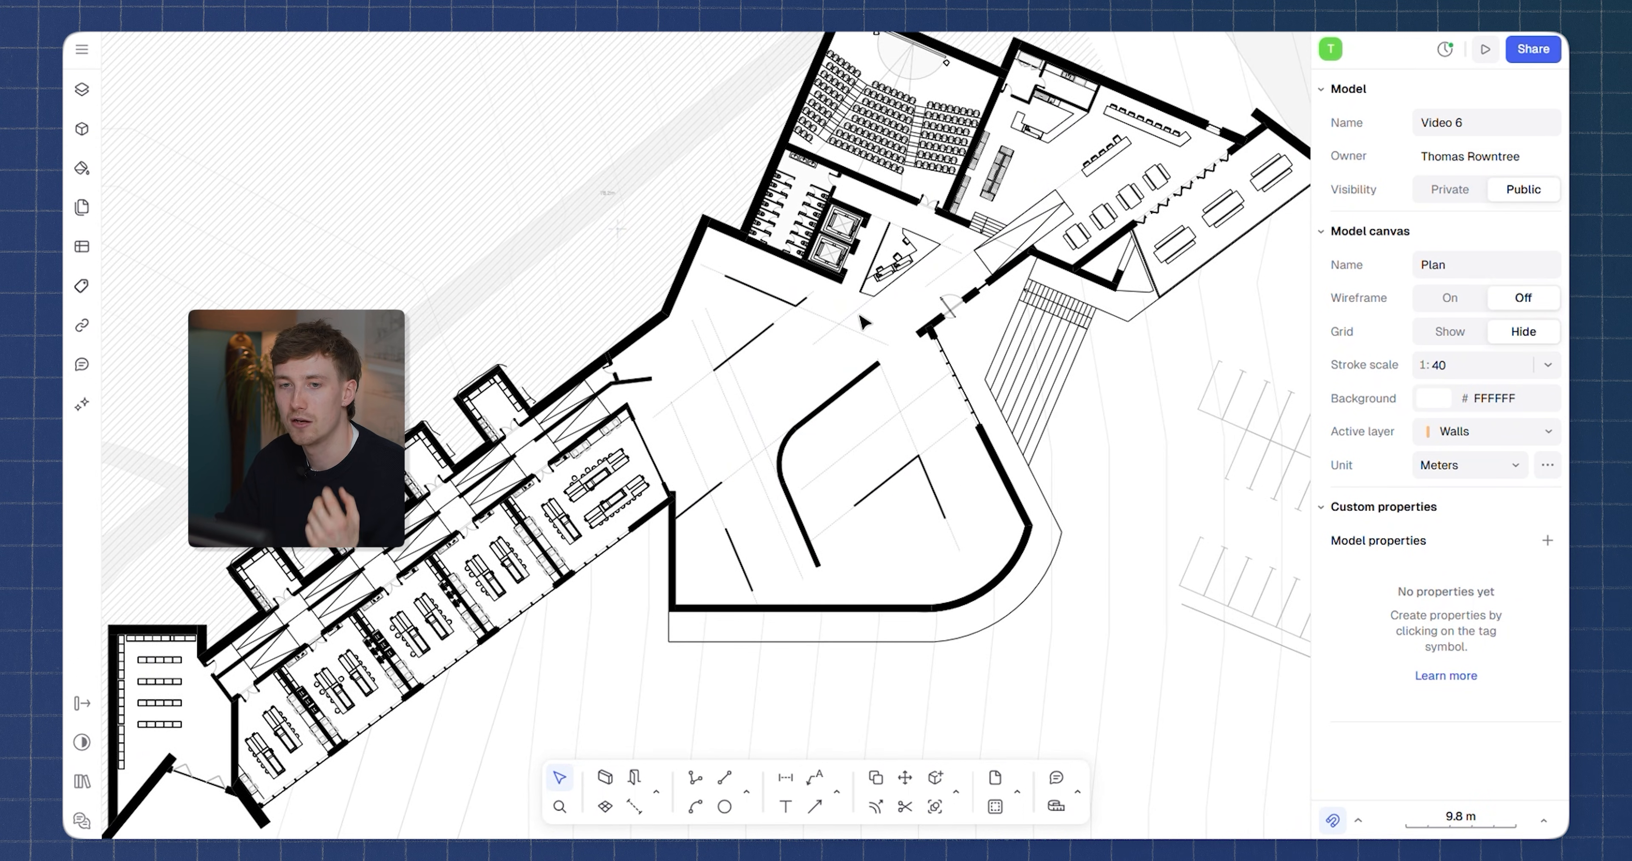
Look through the AI assistant's workflow tools beside the last workshop room, and close the assistant
{"action": "scroll", "coordinate": [1159, 203], "scroll_direction": "up", "scroll_amount": 5}
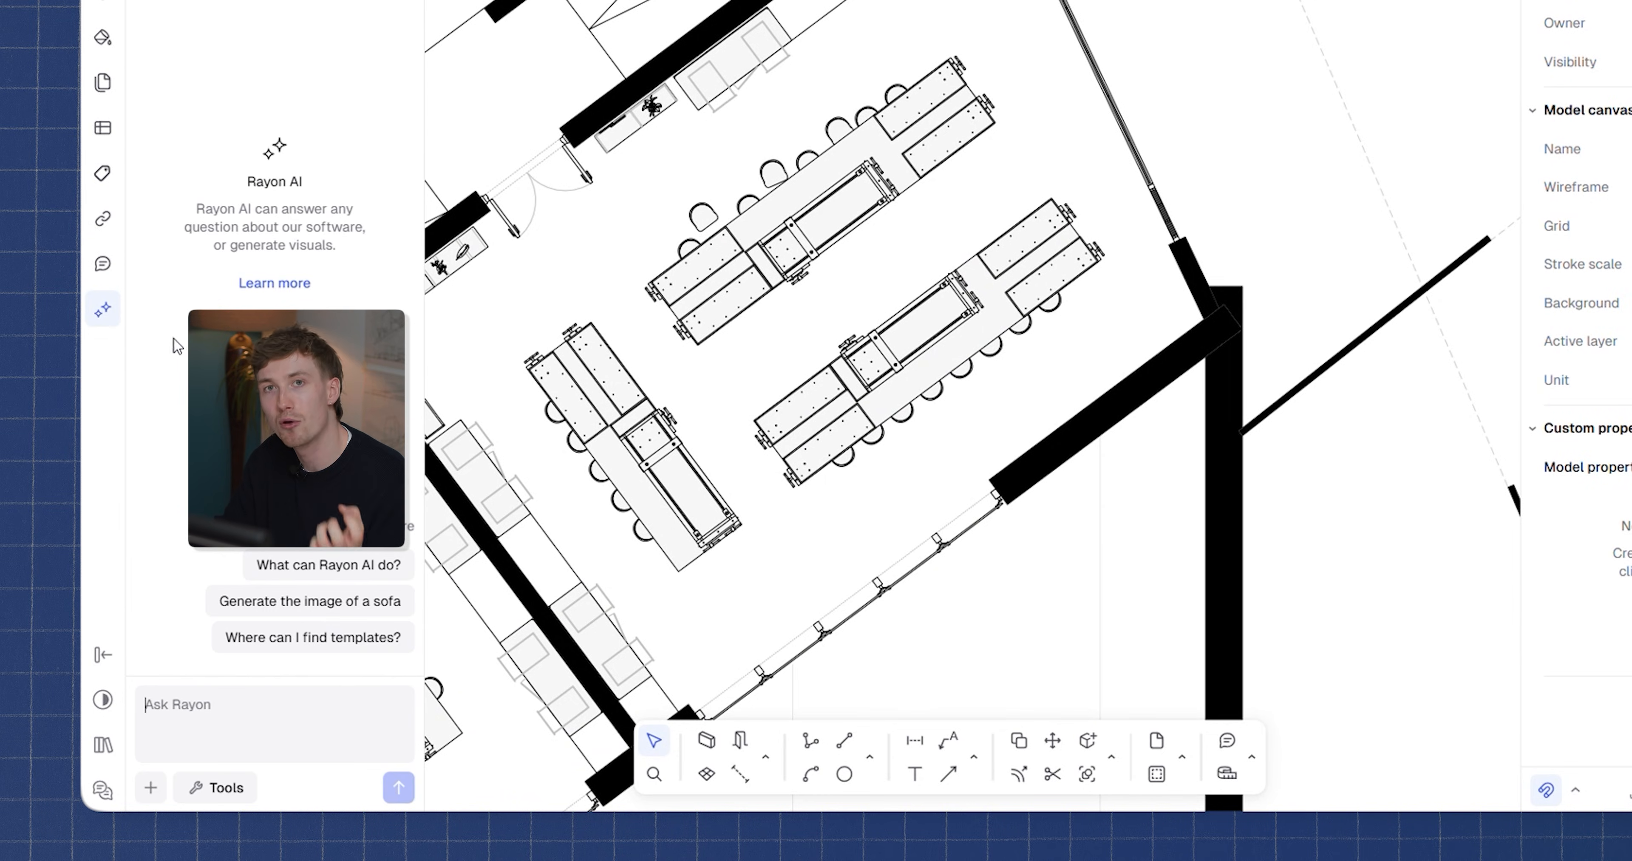
{"action": "left_click", "coordinate": [225, 785]}
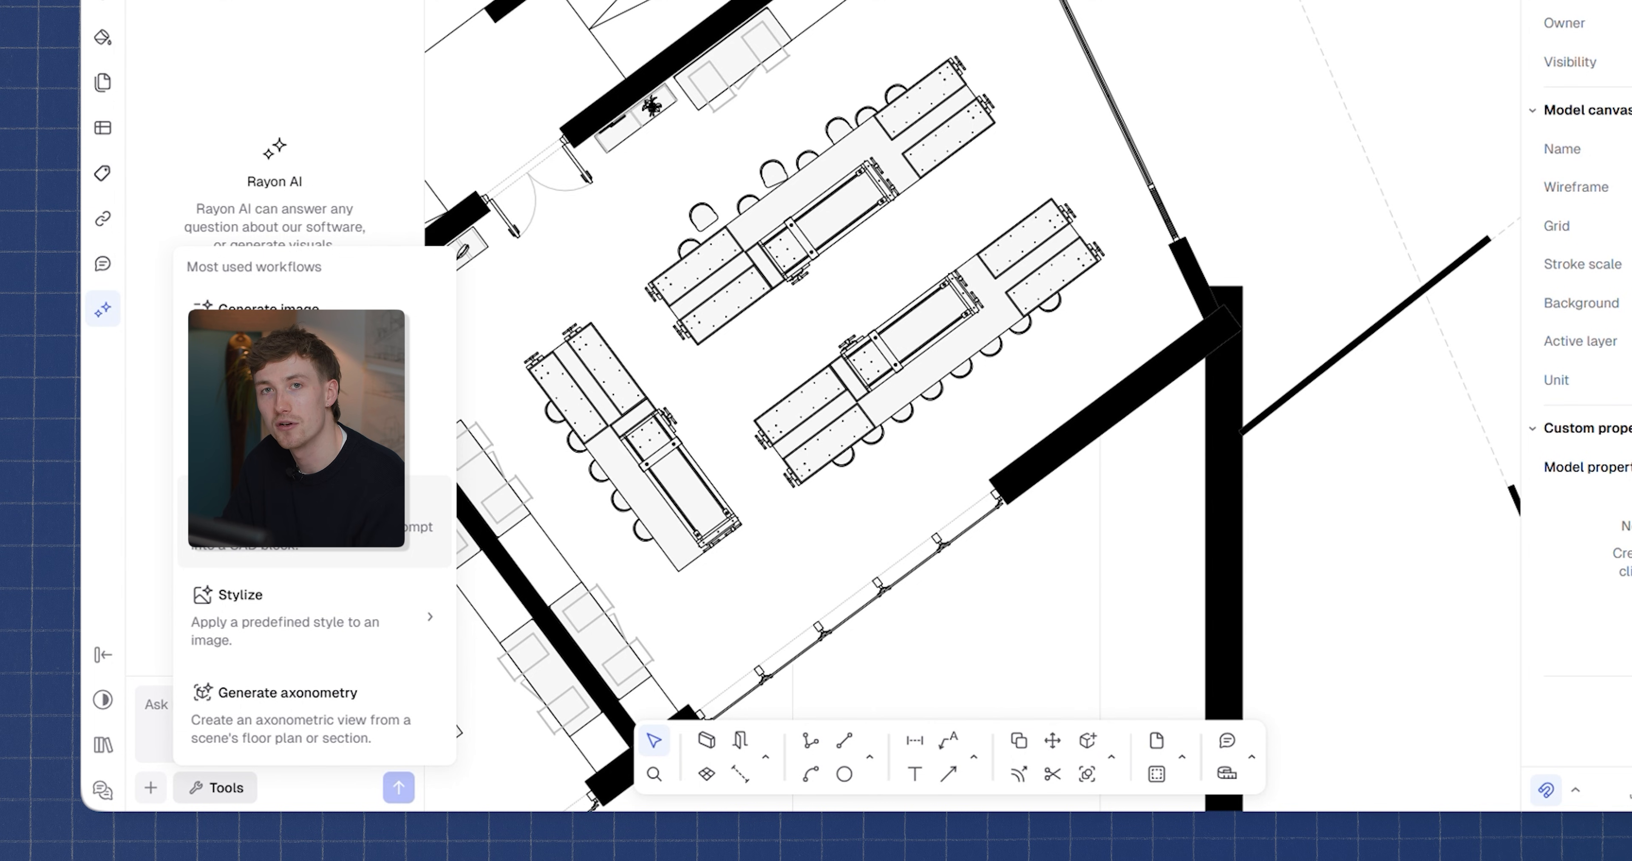
{"action": "left_click", "coordinate": [1227, 164]}
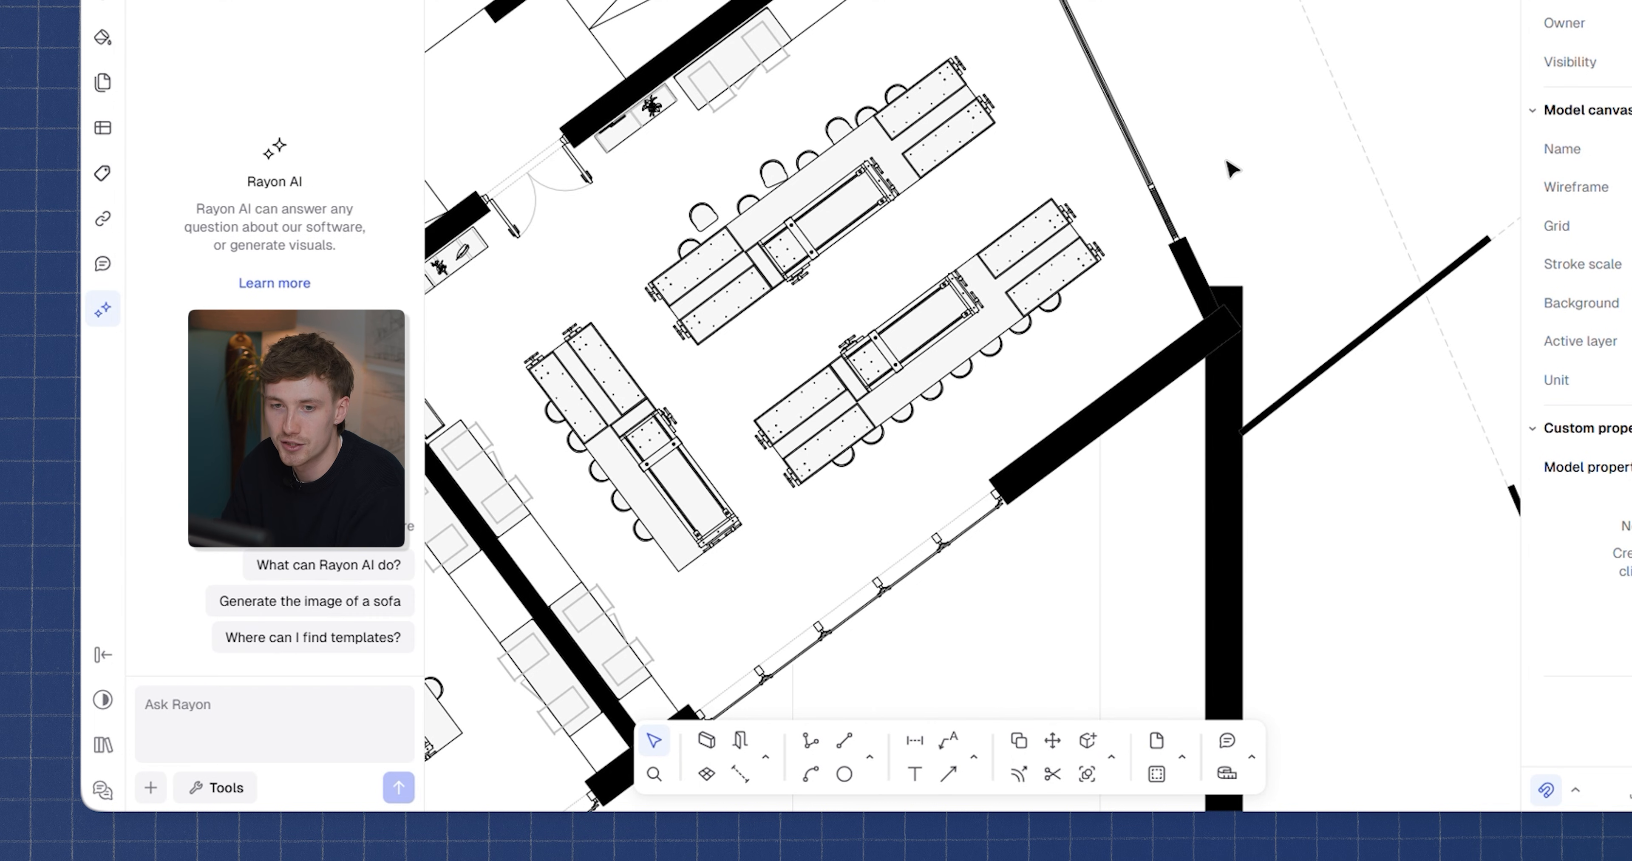
{"action": "scroll", "coordinate": [721, 387], "scroll_direction": "down", "scroll_amount": 5}
{"action": "scroll", "coordinate": [950, 364], "scroll_direction": "up", "scroll_amount": 3}
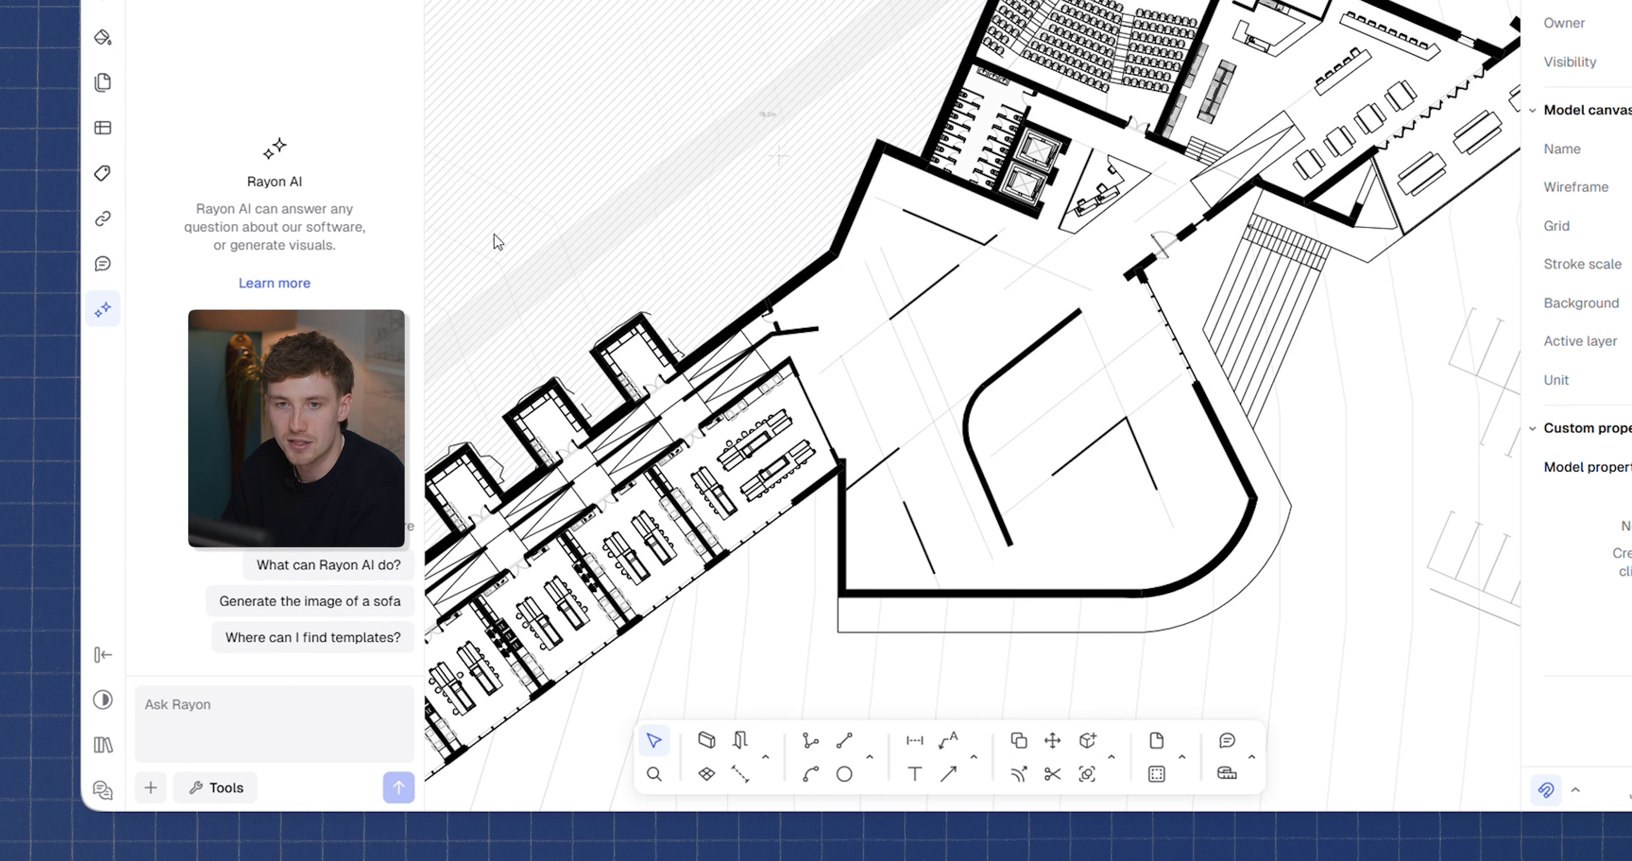
{"action": "left_click", "coordinate": [98, 308]}
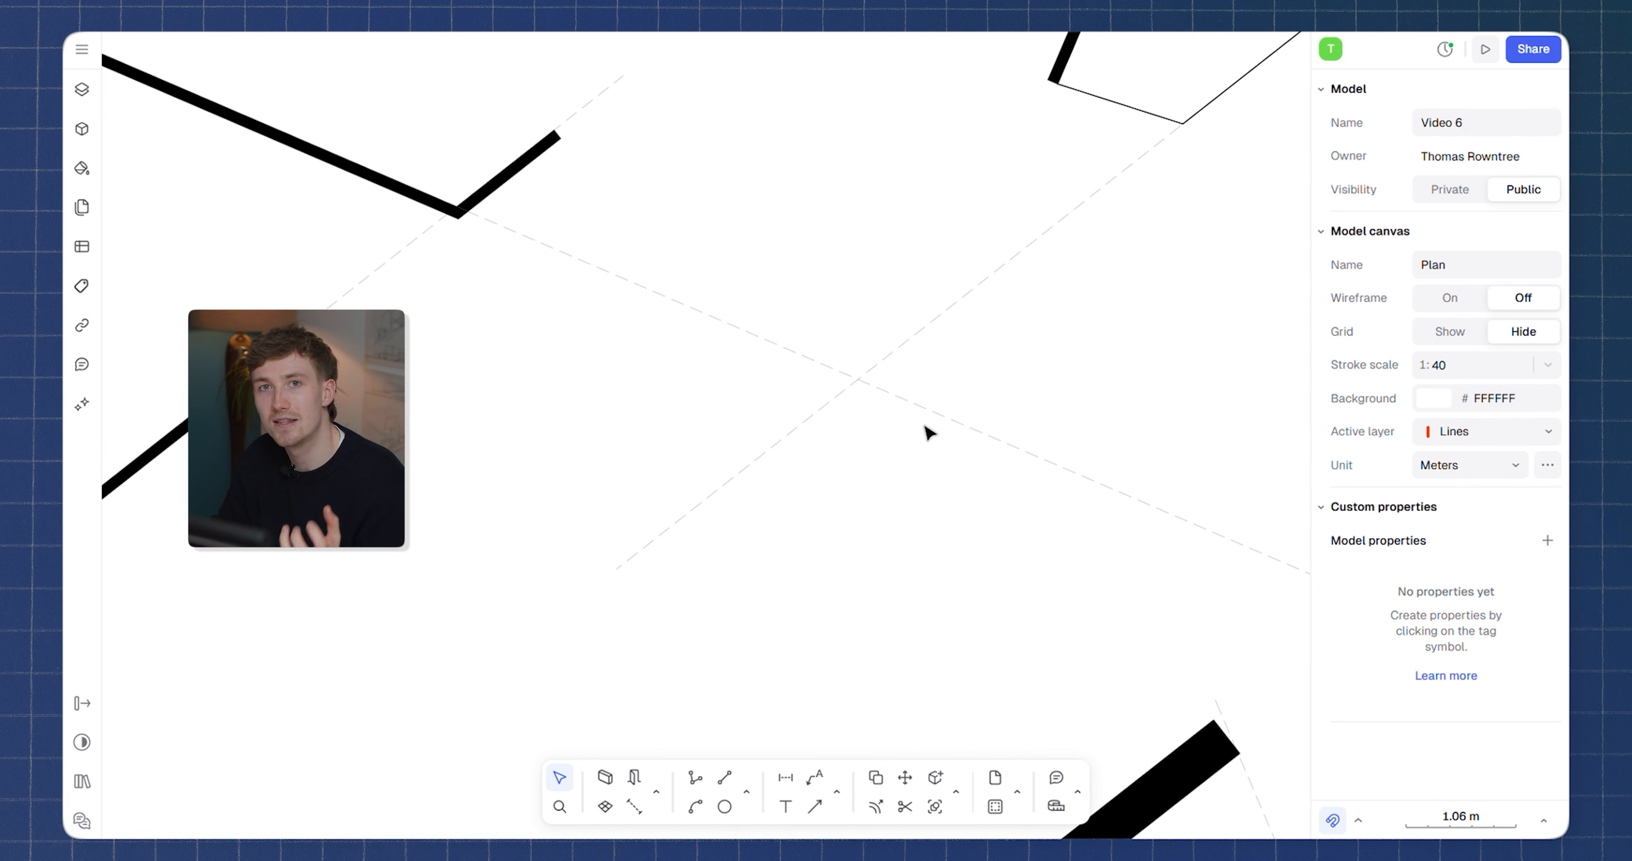
Examine the thin dashed lines crossing the central hall between the reception desk and the display walls
{"action": "scroll", "coordinate": [928, 432], "scroll_direction": "down", "scroll_amount": 5}
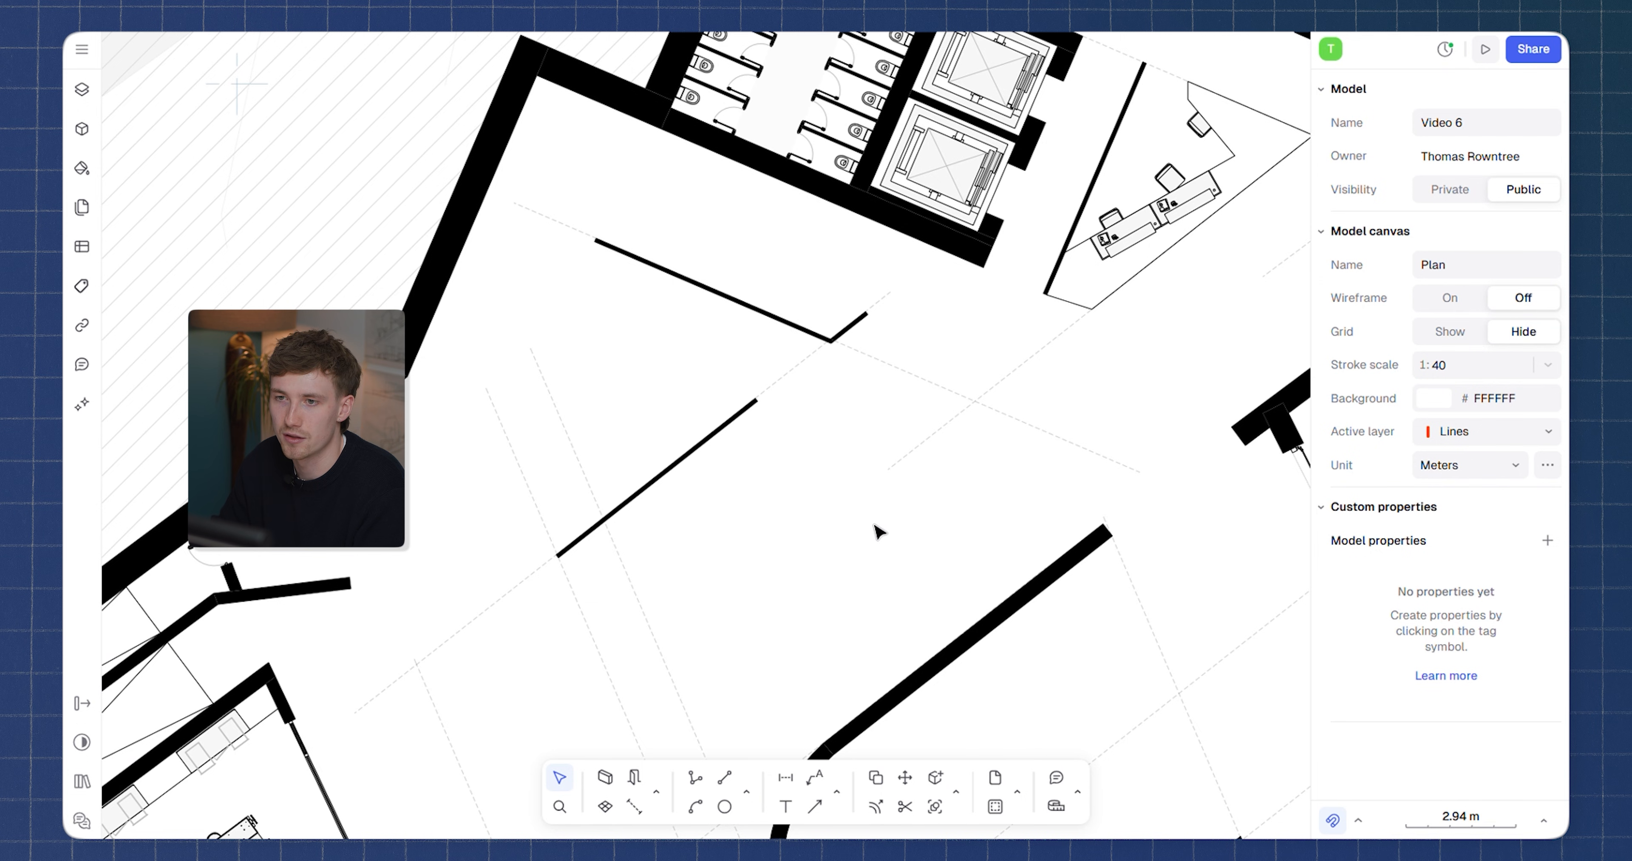
{"action": "scroll", "coordinate": [867, 501], "scroll_direction": "down", "scroll_amount": 5}
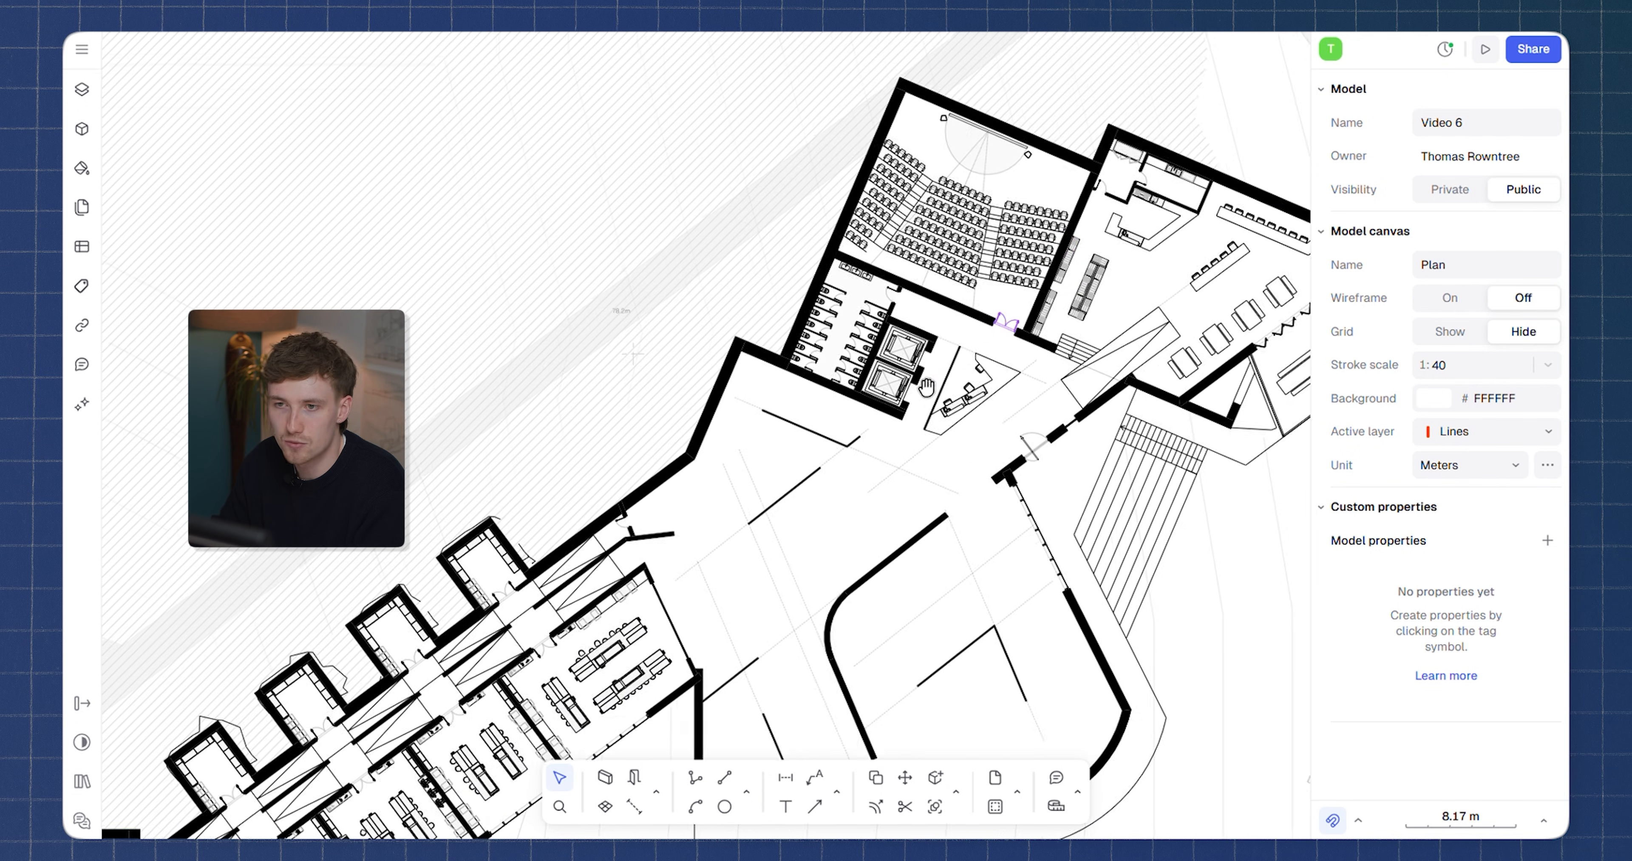
{"action": "scroll", "coordinate": [750, 403], "scroll_direction": "up", "scroll_amount": 8}
{"action": "scroll", "coordinate": [874, 400], "scroll_direction": "down", "scroll_amount": 5}
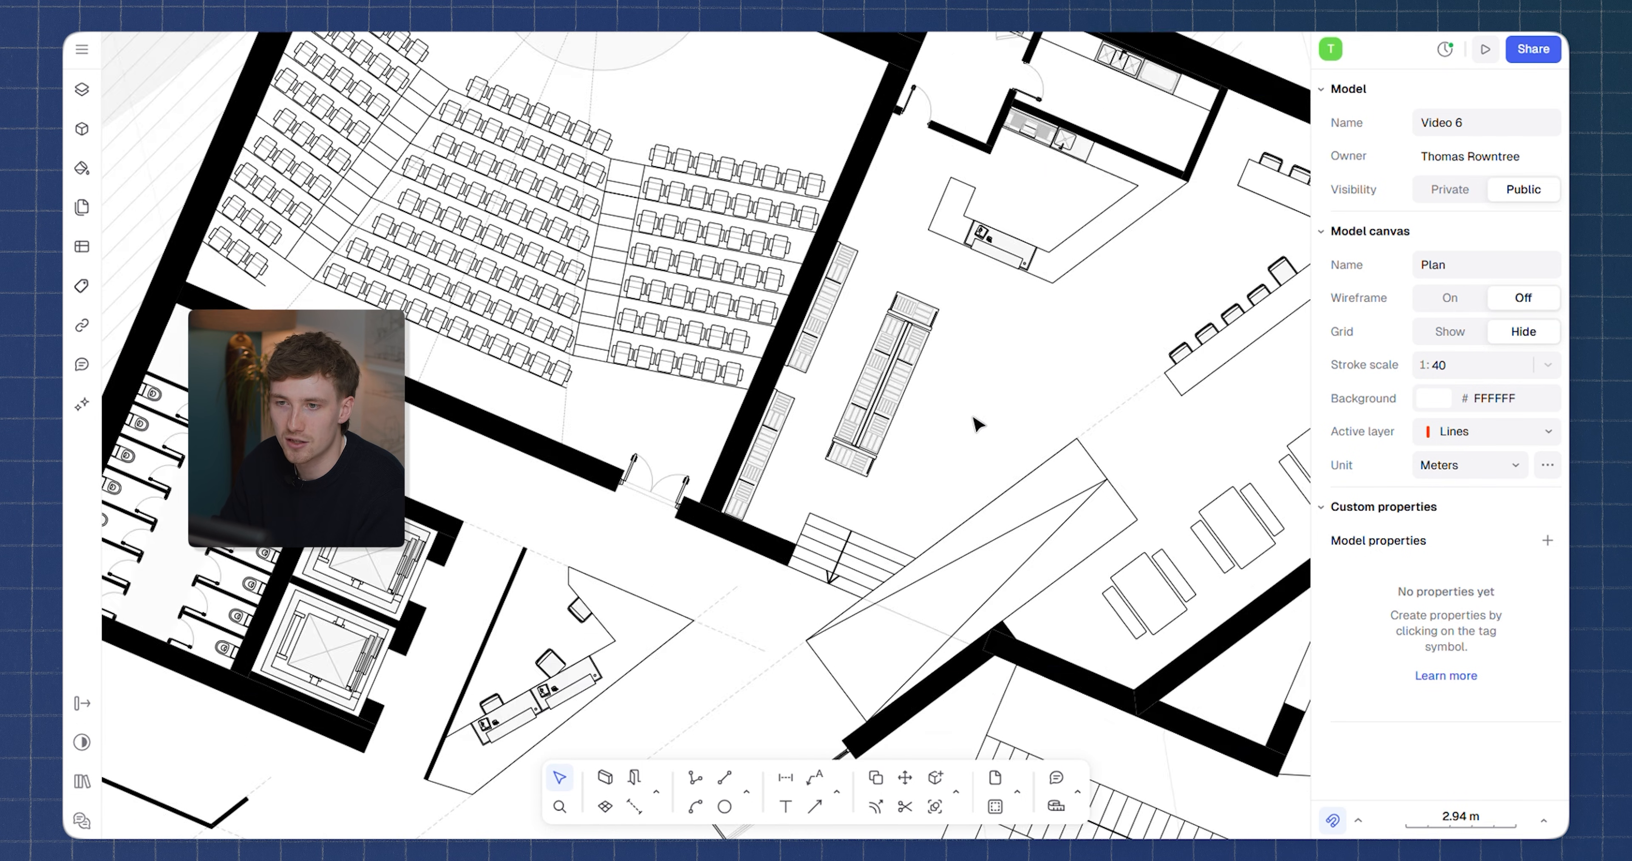
{"action": "scroll", "coordinate": [845, 450], "scroll_direction": "up", "scroll_amount": 3}
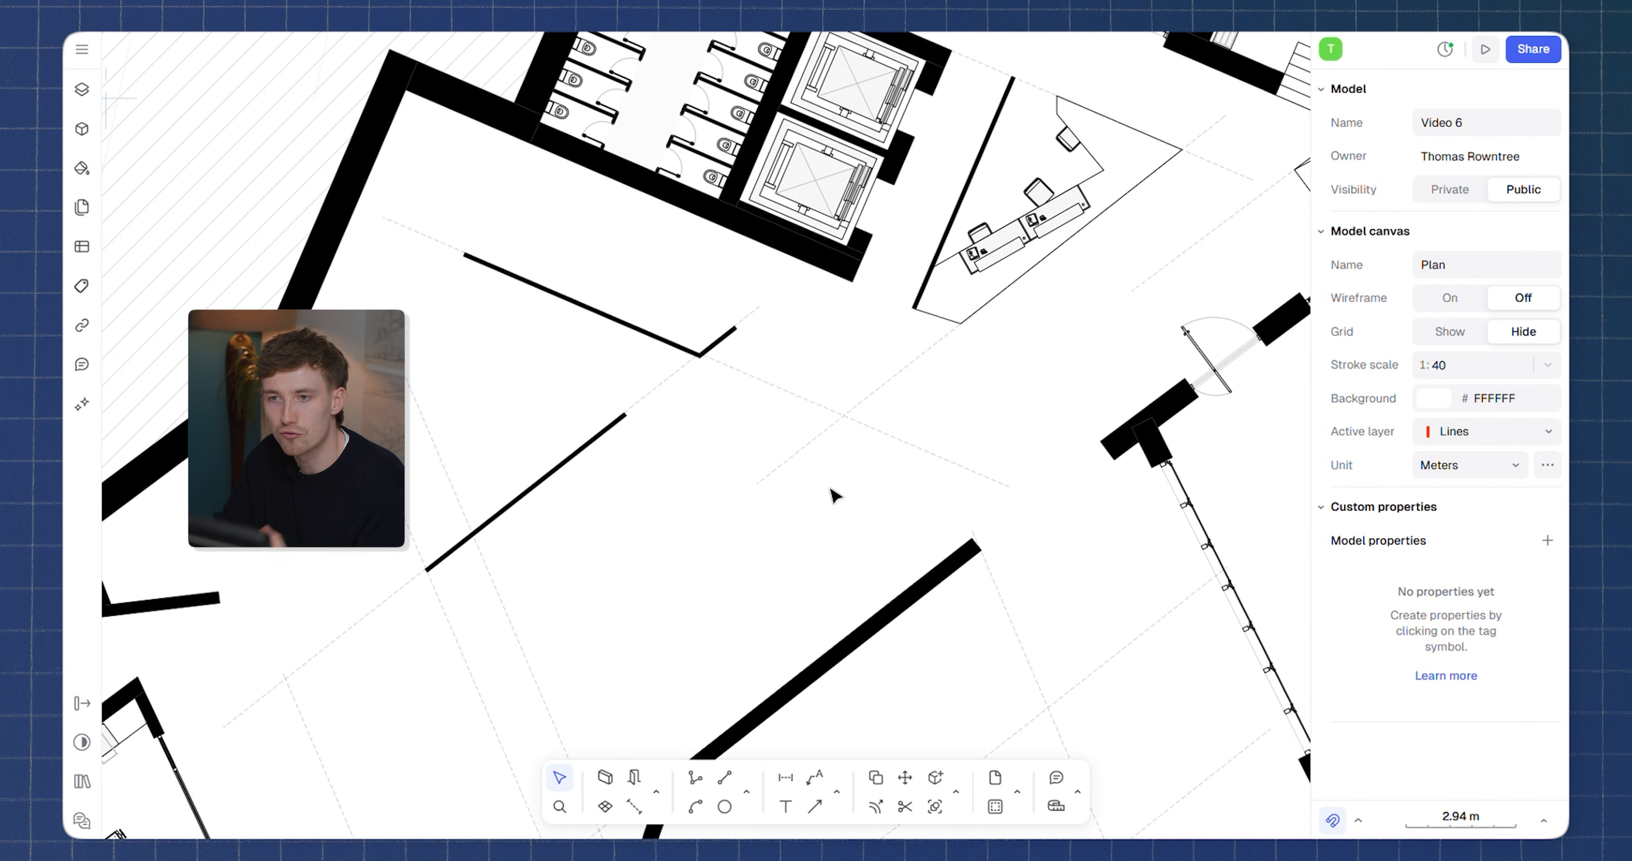
{"action": "scroll", "coordinate": [791, 465], "scroll_direction": "up", "scroll_amount": 3}
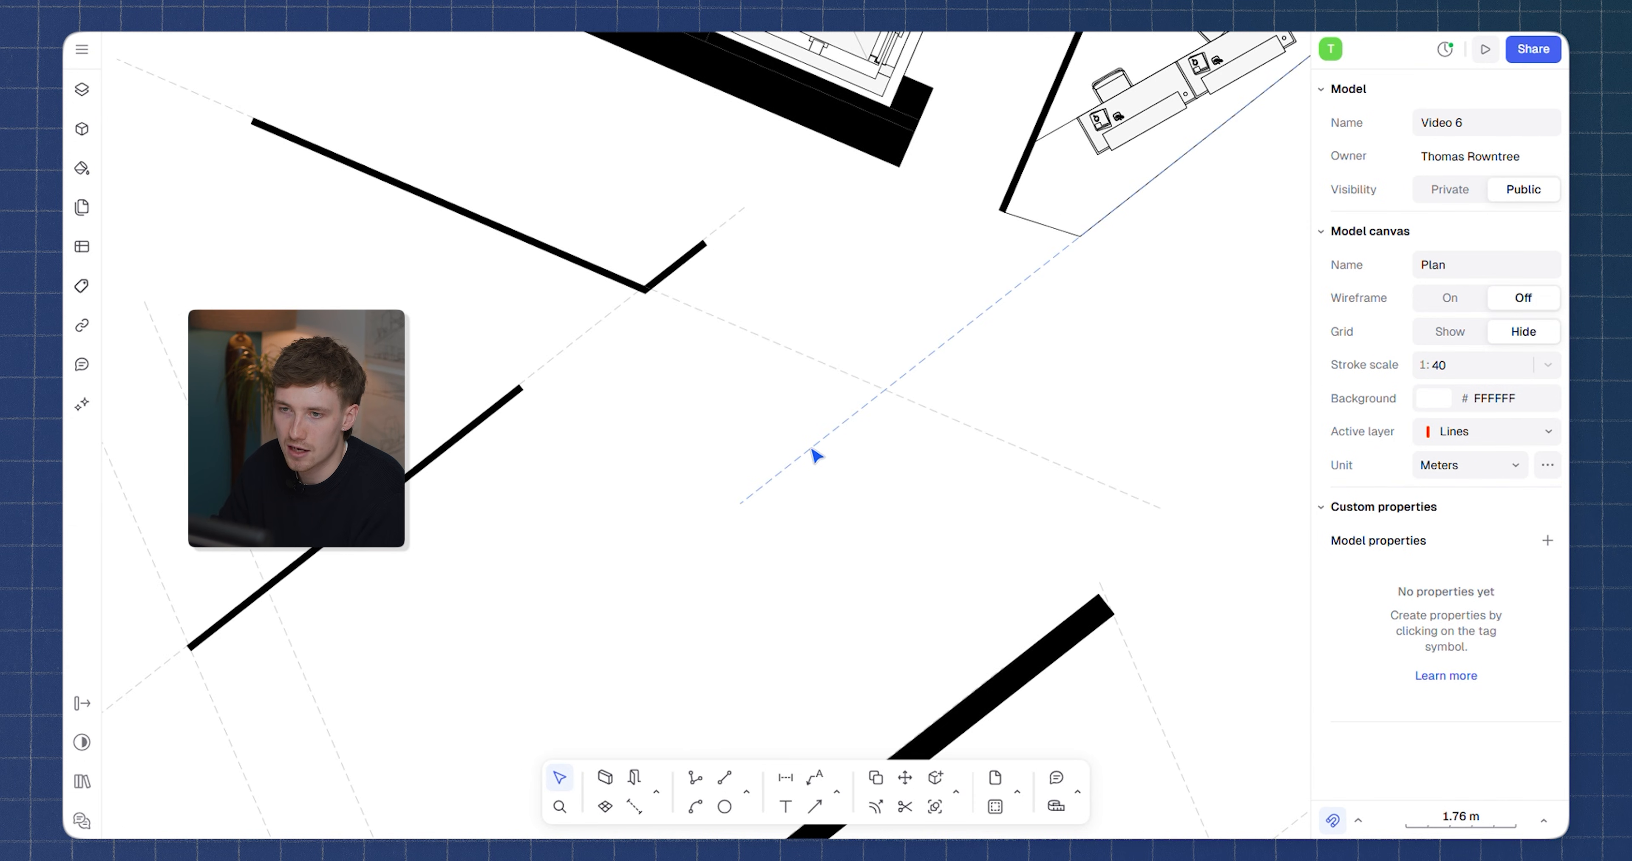
{"action": "scroll", "coordinate": [816, 455], "scroll_direction": "down", "scroll_amount": 5}
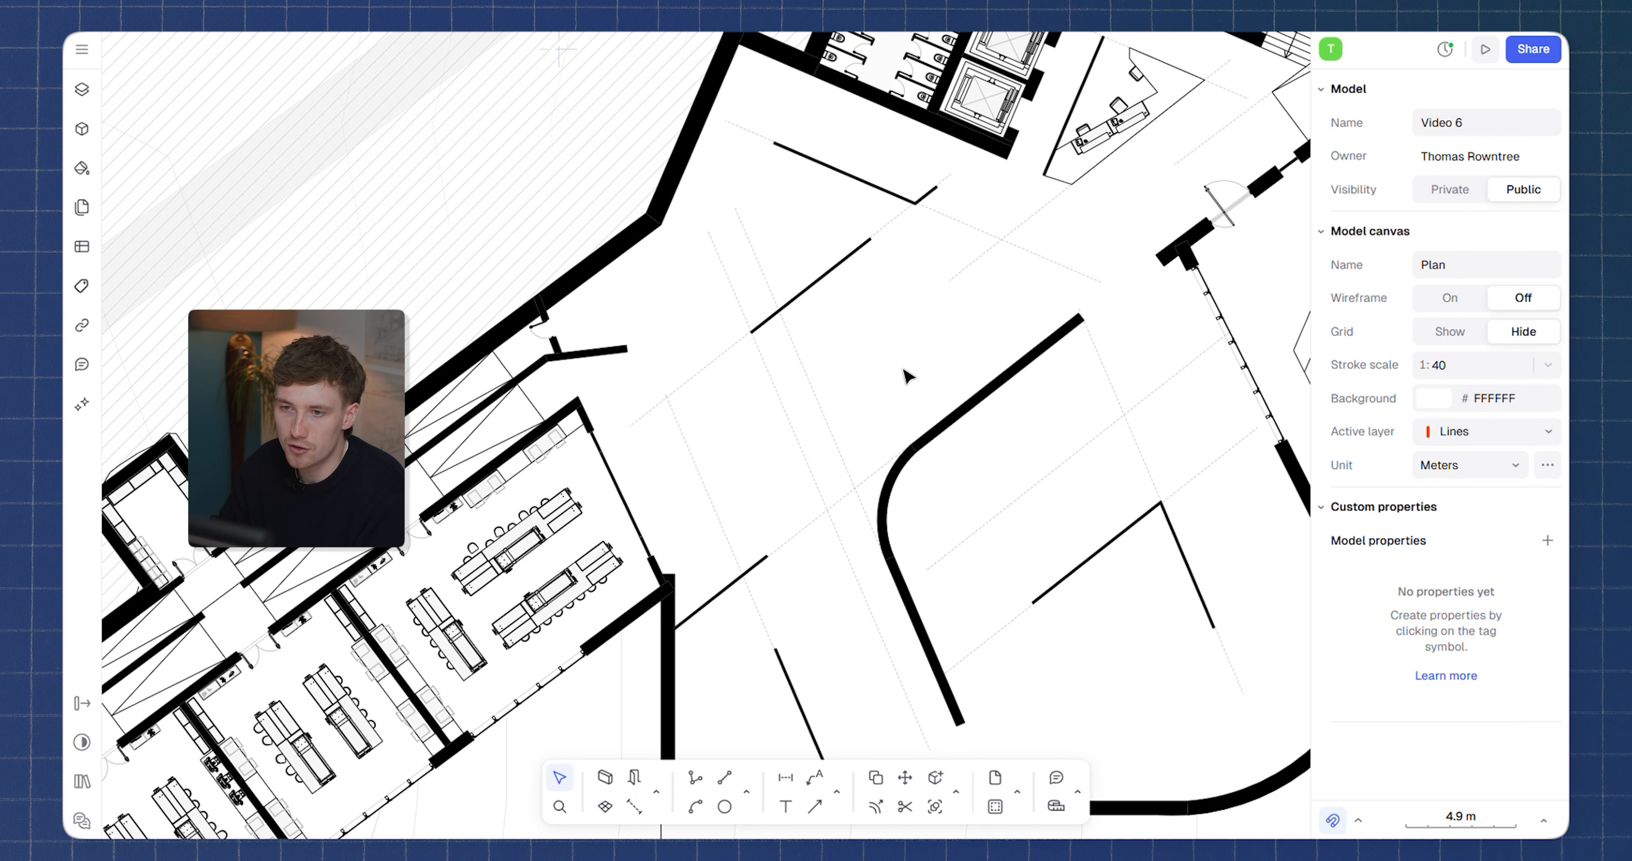
Style the dashed line extending from the reception desk with a black 000000 stroke, 20% opacity and a 10x dash
{"action": "scroll", "coordinate": [904, 200], "scroll_direction": "up", "scroll_amount": 3}
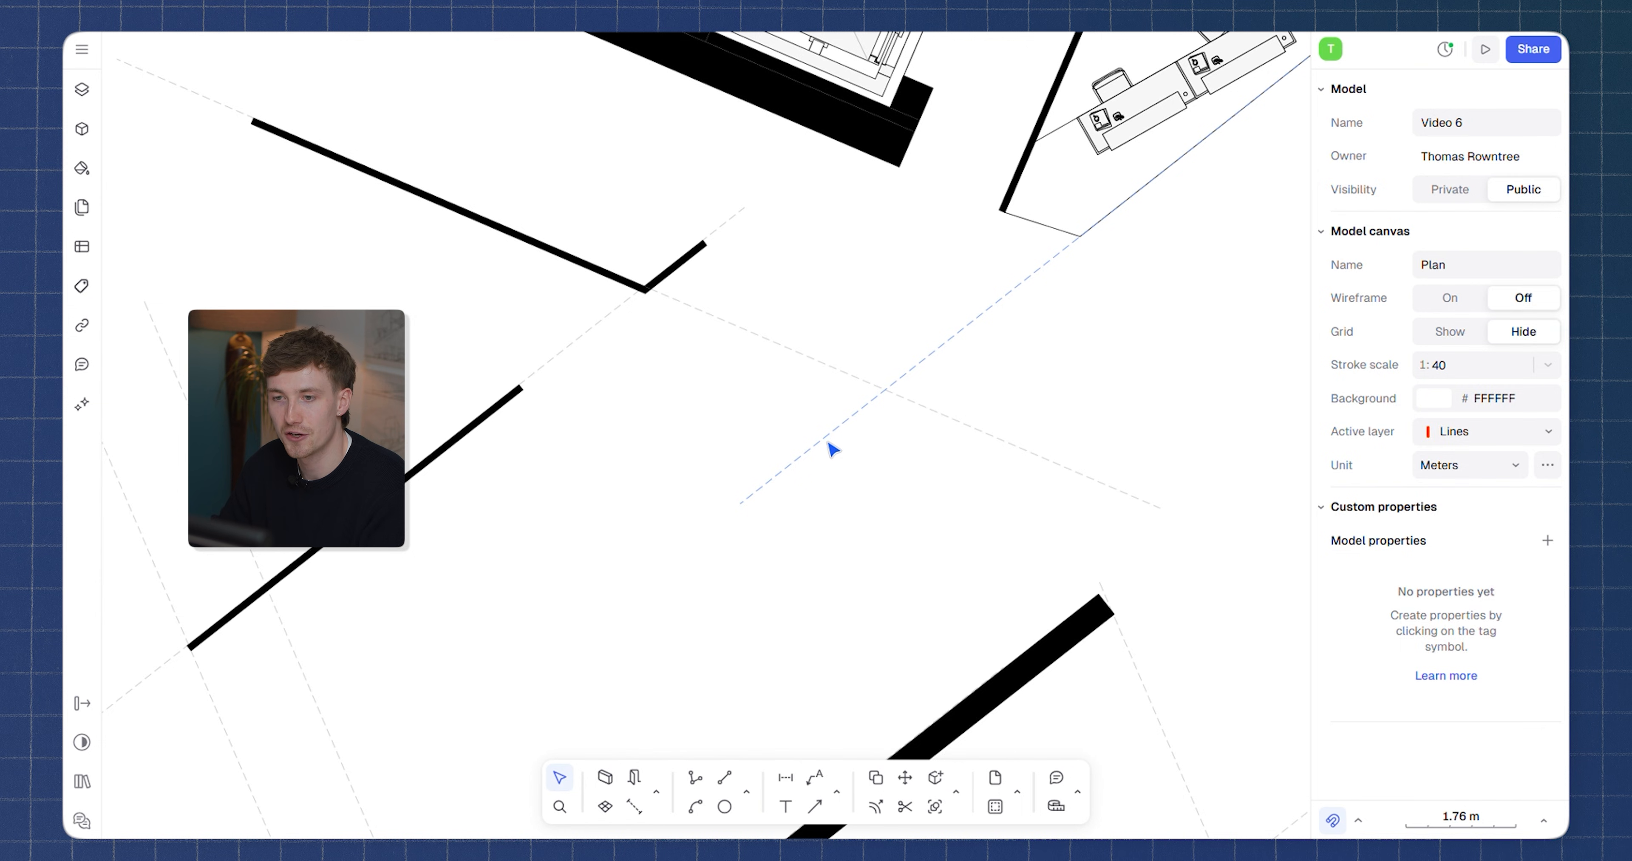
{"action": "left_click", "coordinate": [831, 450]}
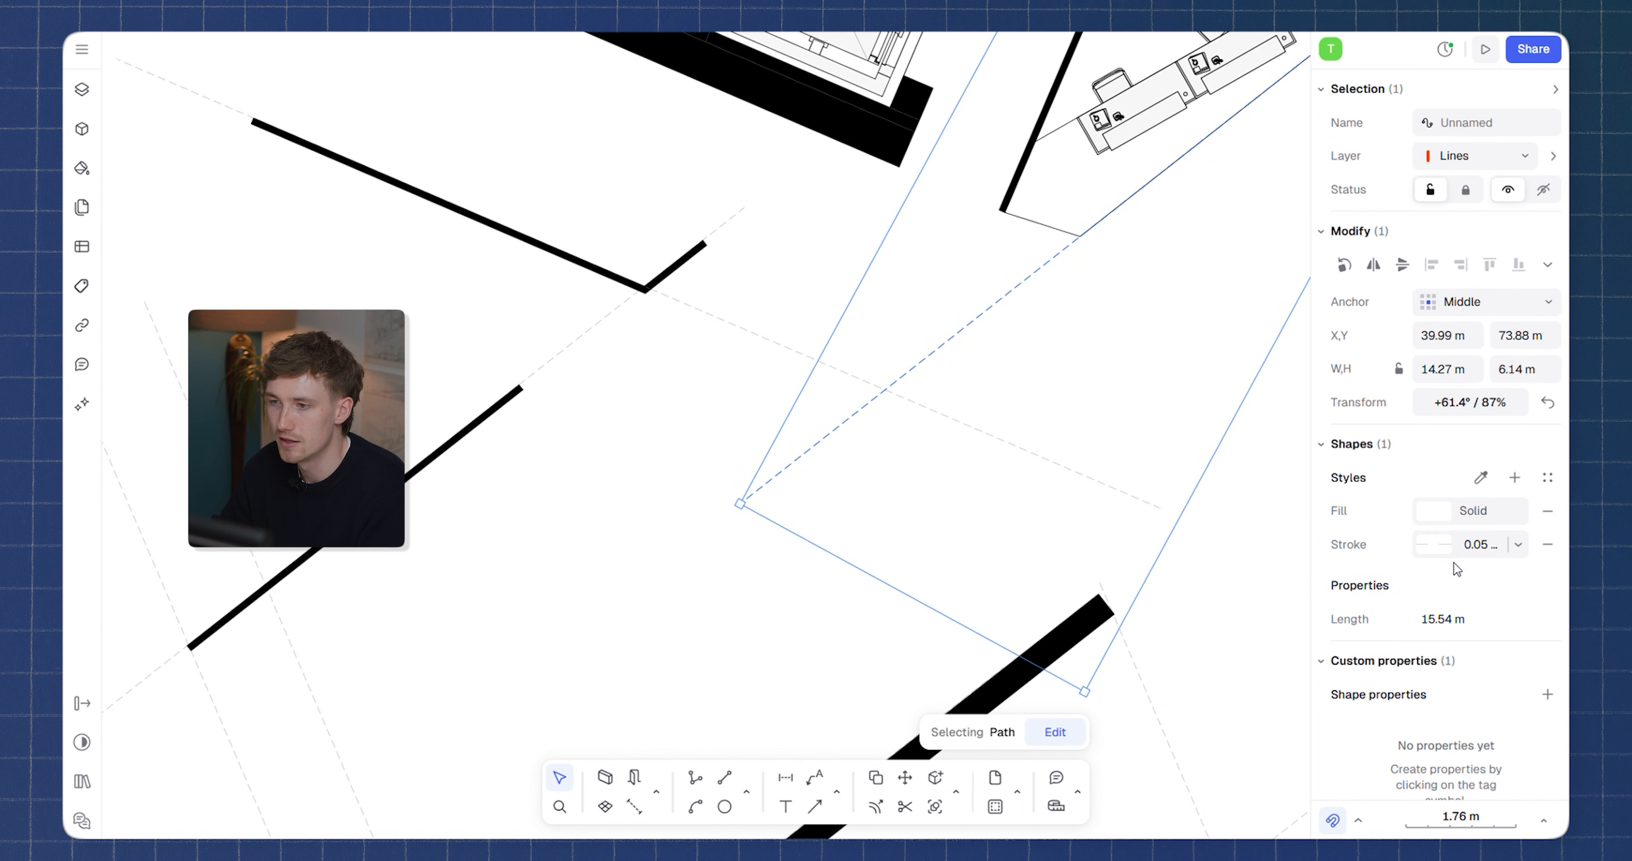
{"action": "left_click", "coordinate": [1435, 545]}
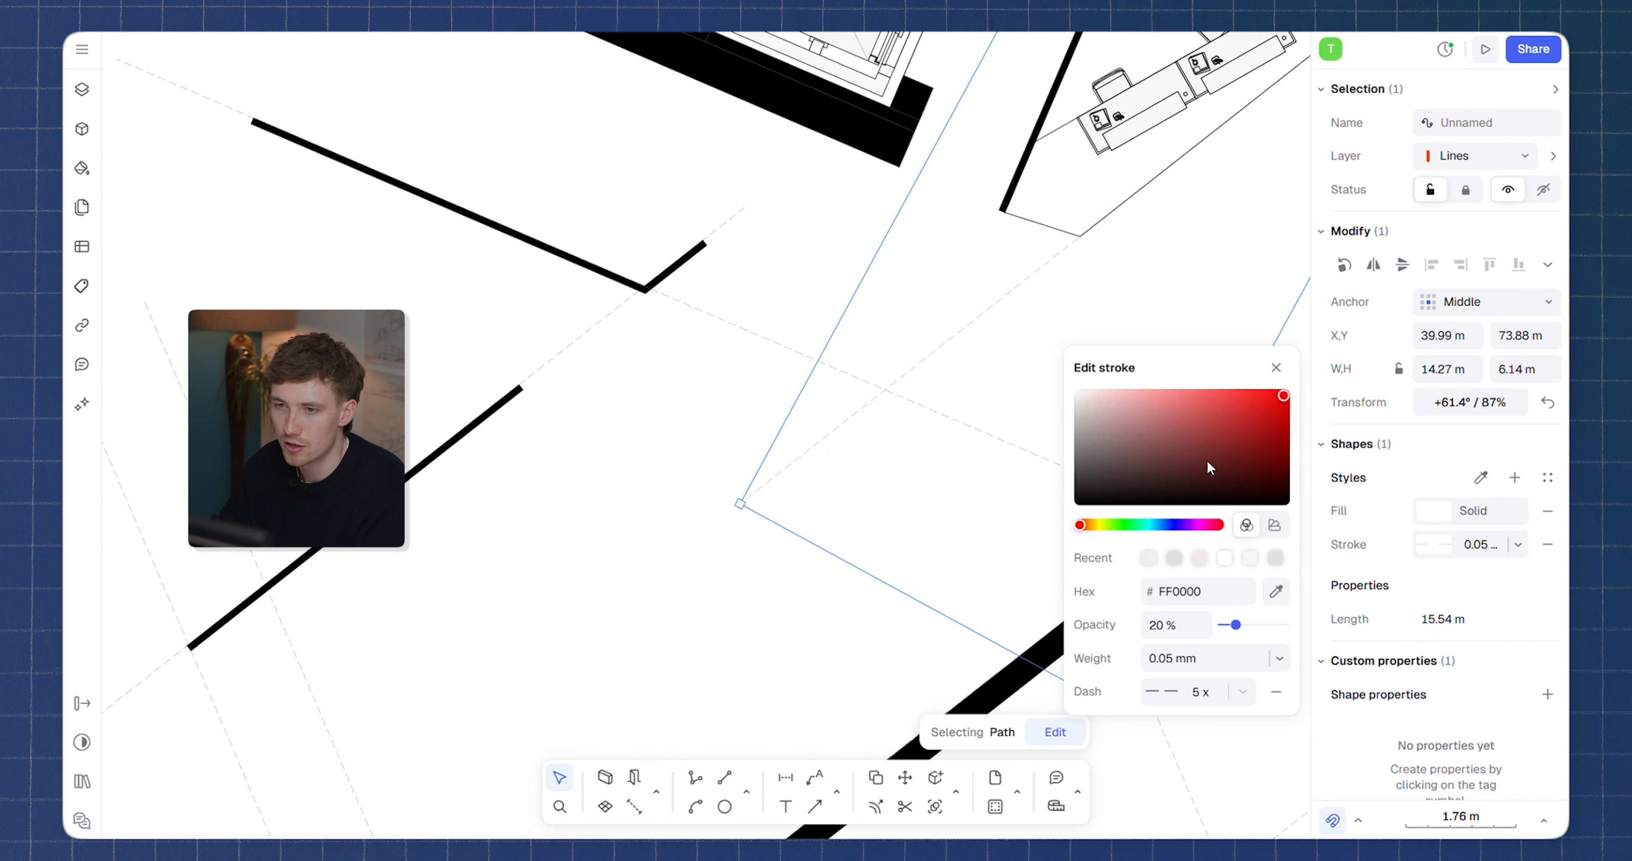
{"action": "scroll", "coordinate": [804, 470], "scroll_direction": "up", "scroll_amount": 5}
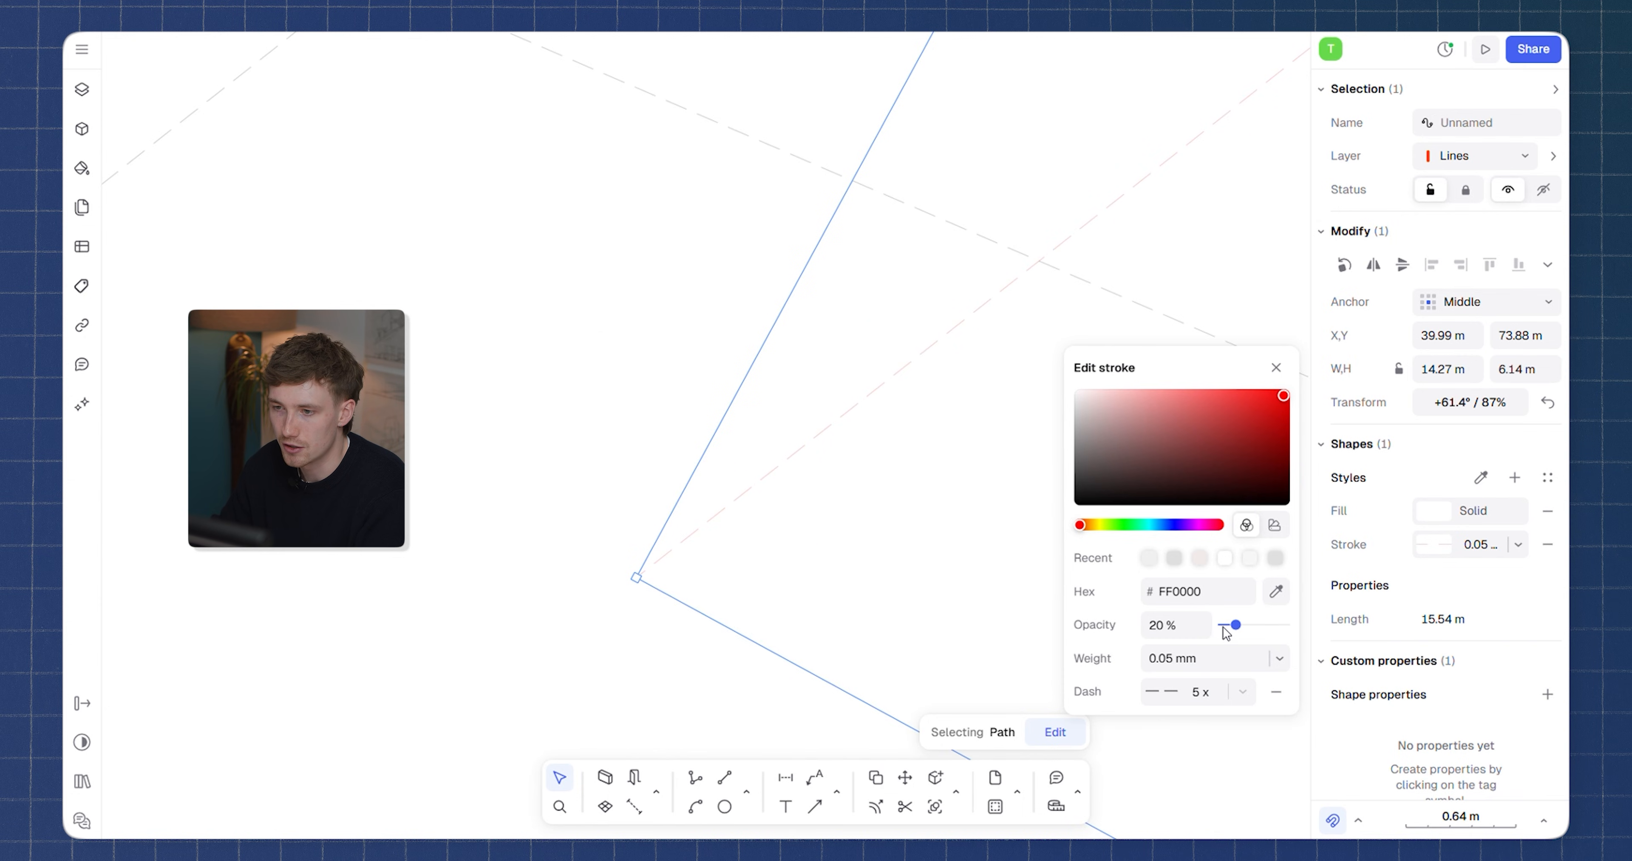
{"action": "left_click_drag", "start_coordinate": [1401, 622], "coordinate": [1401, 621]}
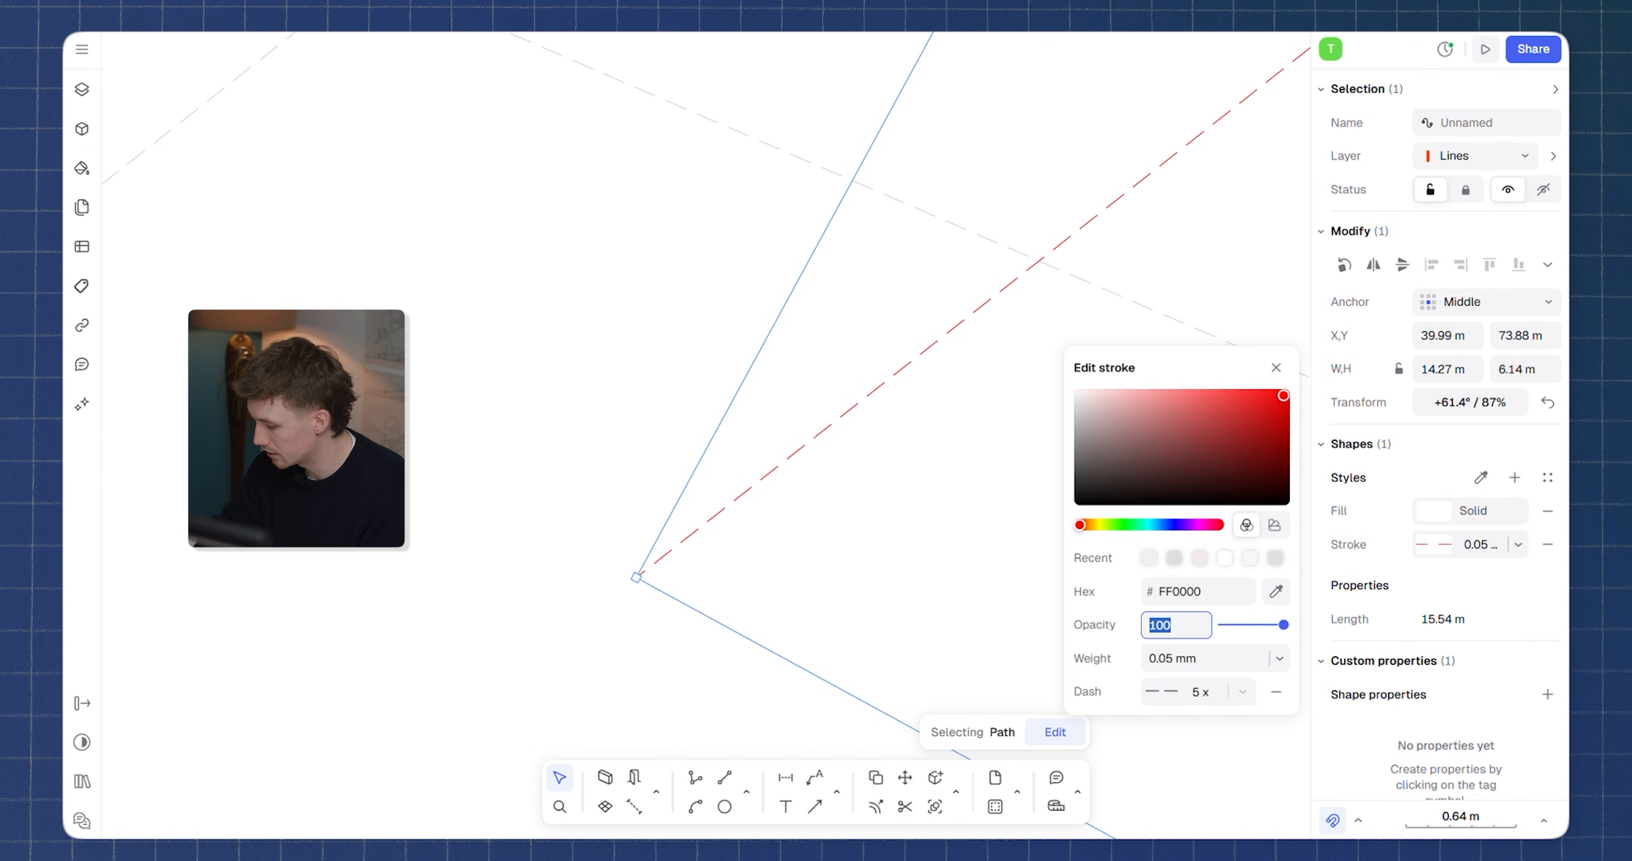
{"action": "type", "text": "20"}
{"action": "key", "text": "Return"}
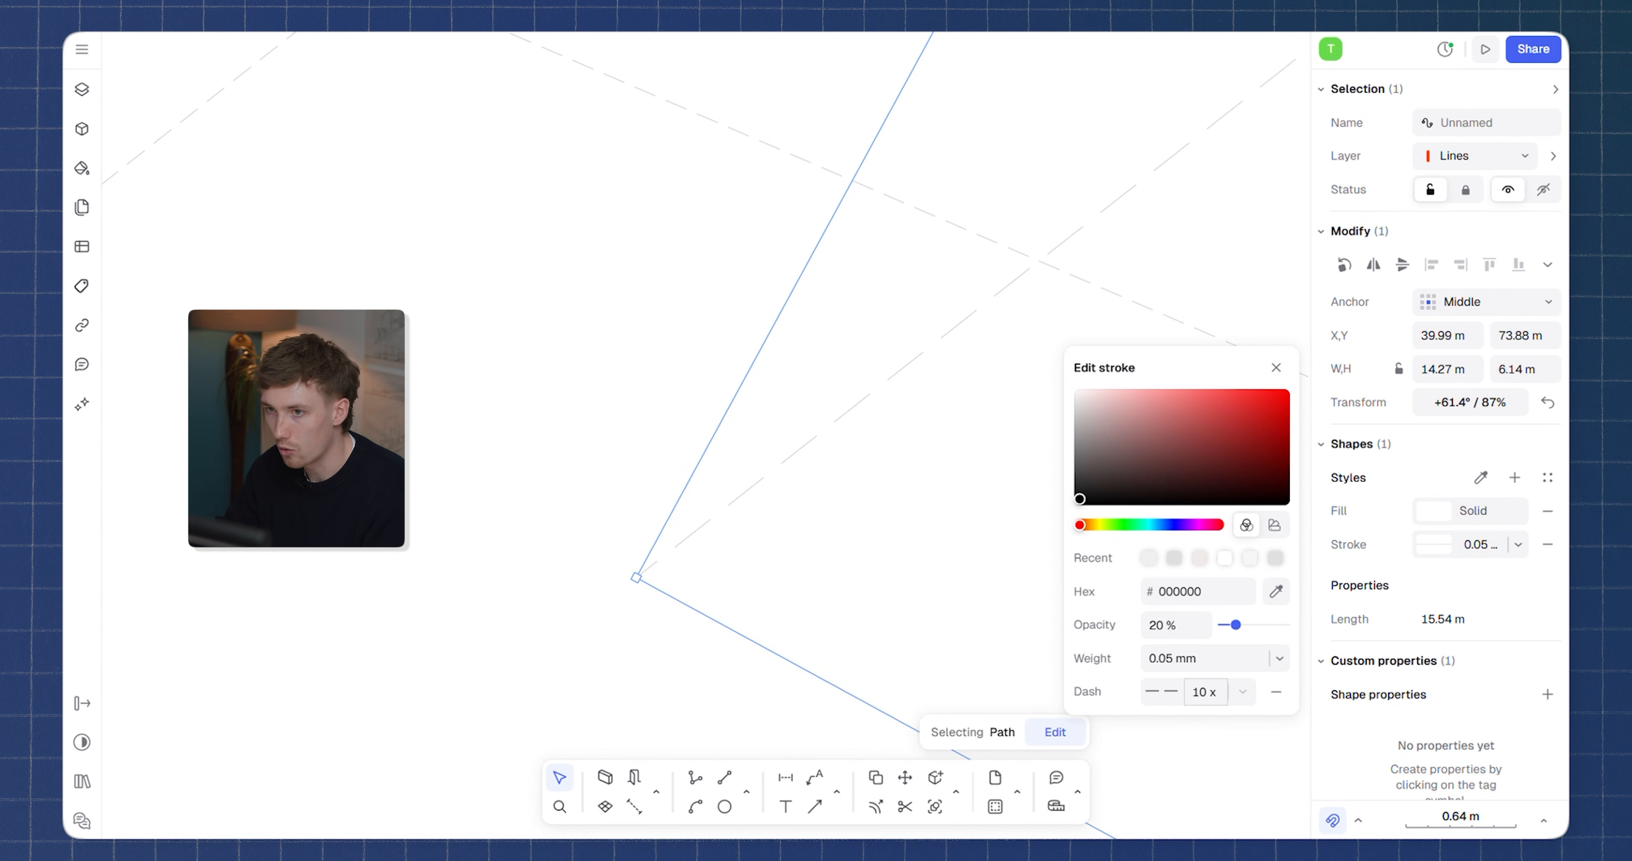
Set the selected dashed line's dash to 5x and look through the available stroke weights
{"action": "scroll", "coordinate": [813, 461], "scroll_direction": "up", "scroll_amount": 3}
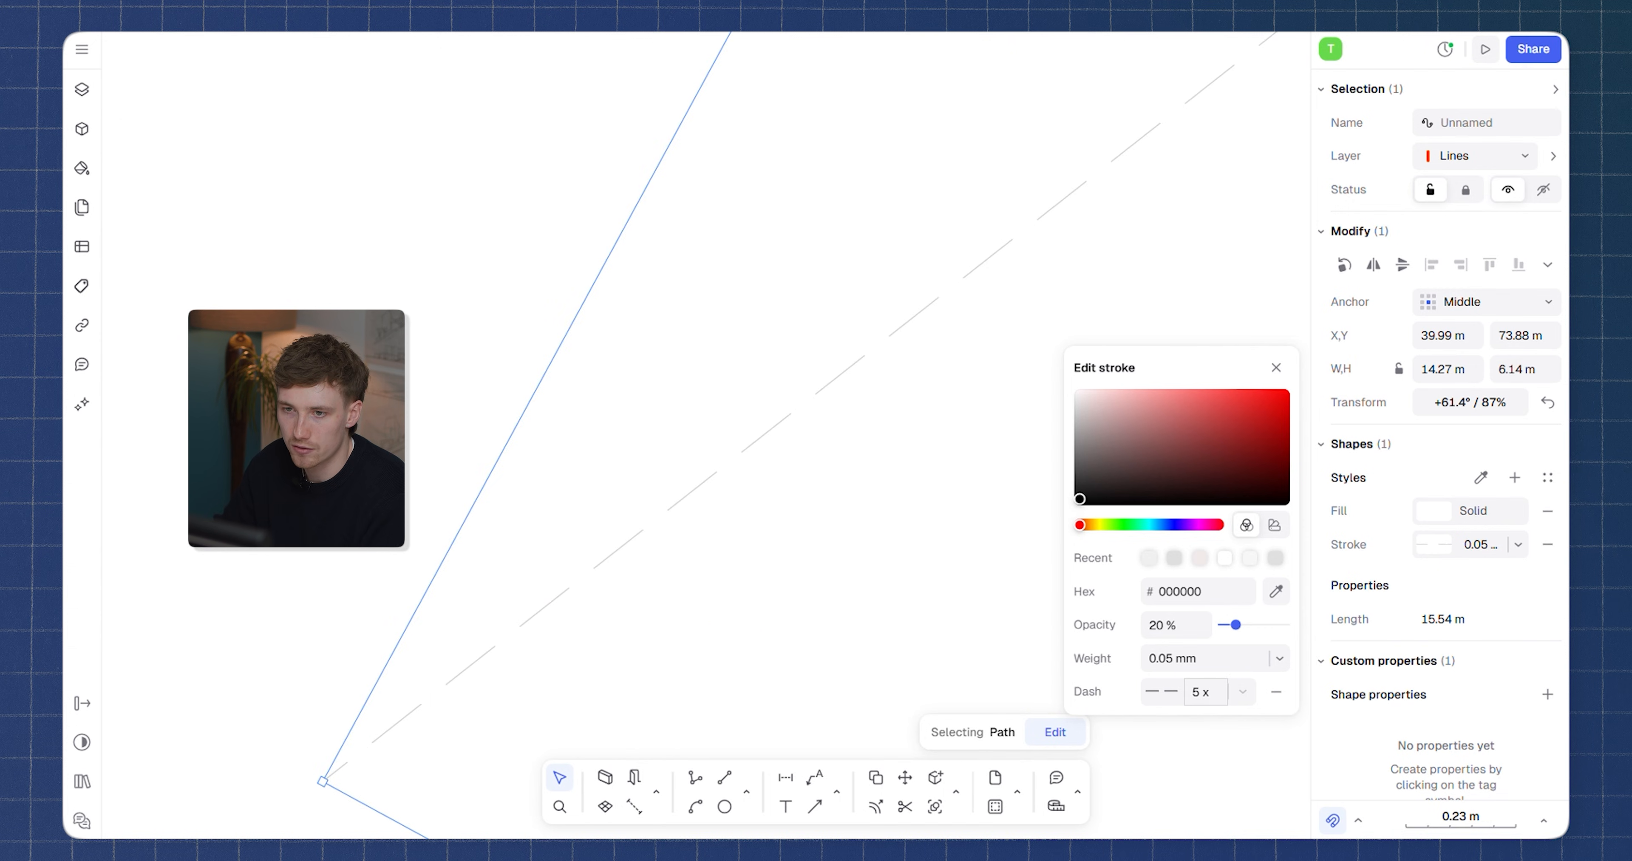
{"action": "scroll", "coordinate": [735, 483], "scroll_direction": "down", "scroll_amount": 3}
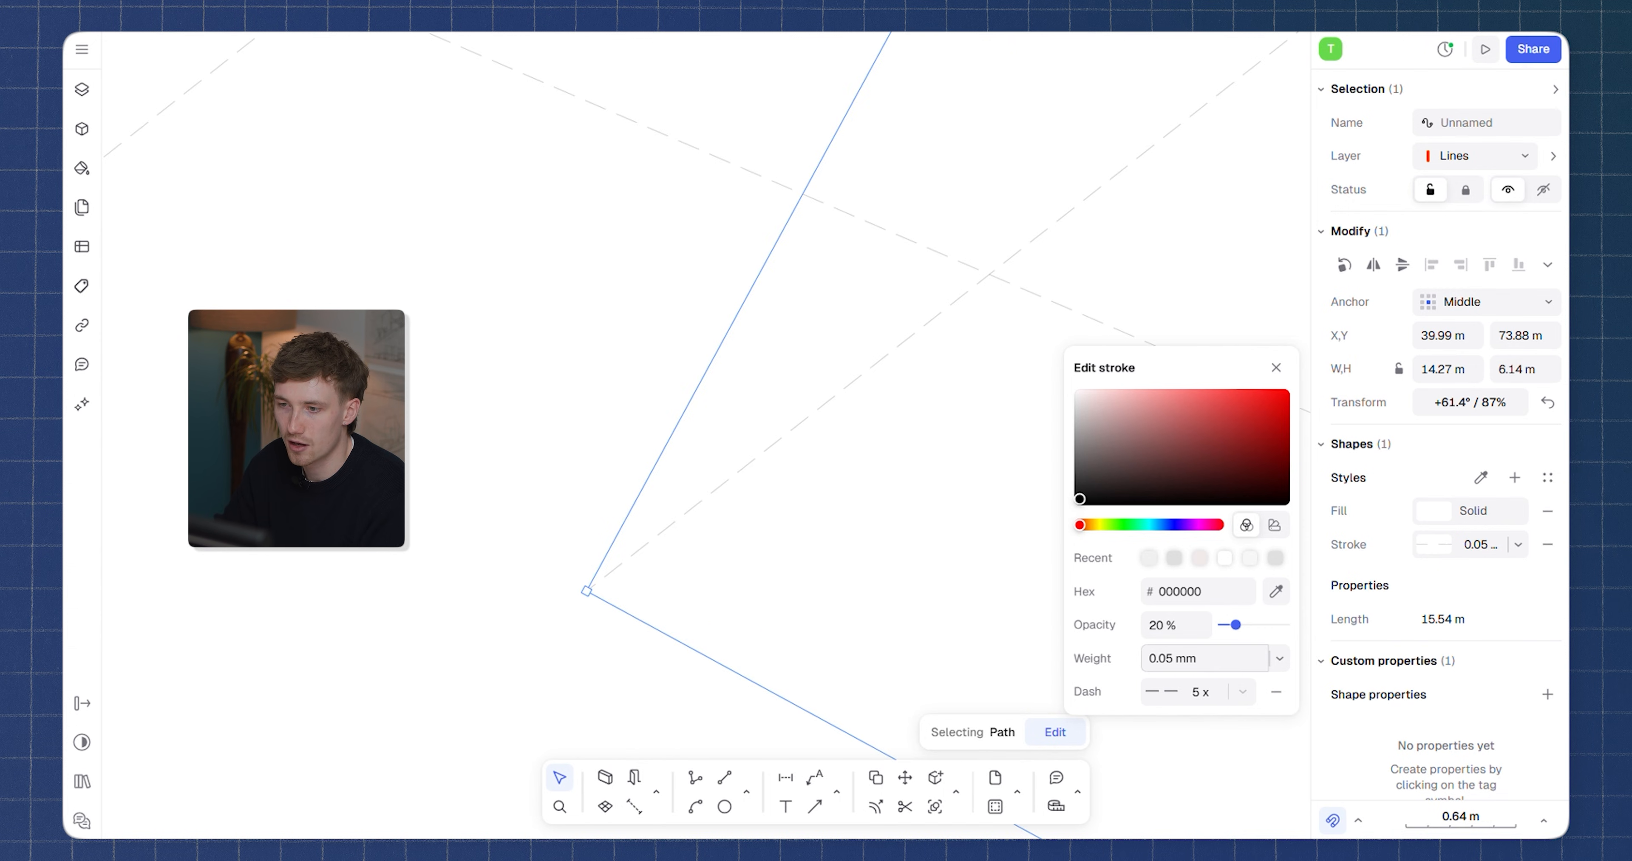
{"action": "left_click", "coordinate": [1279, 662]}
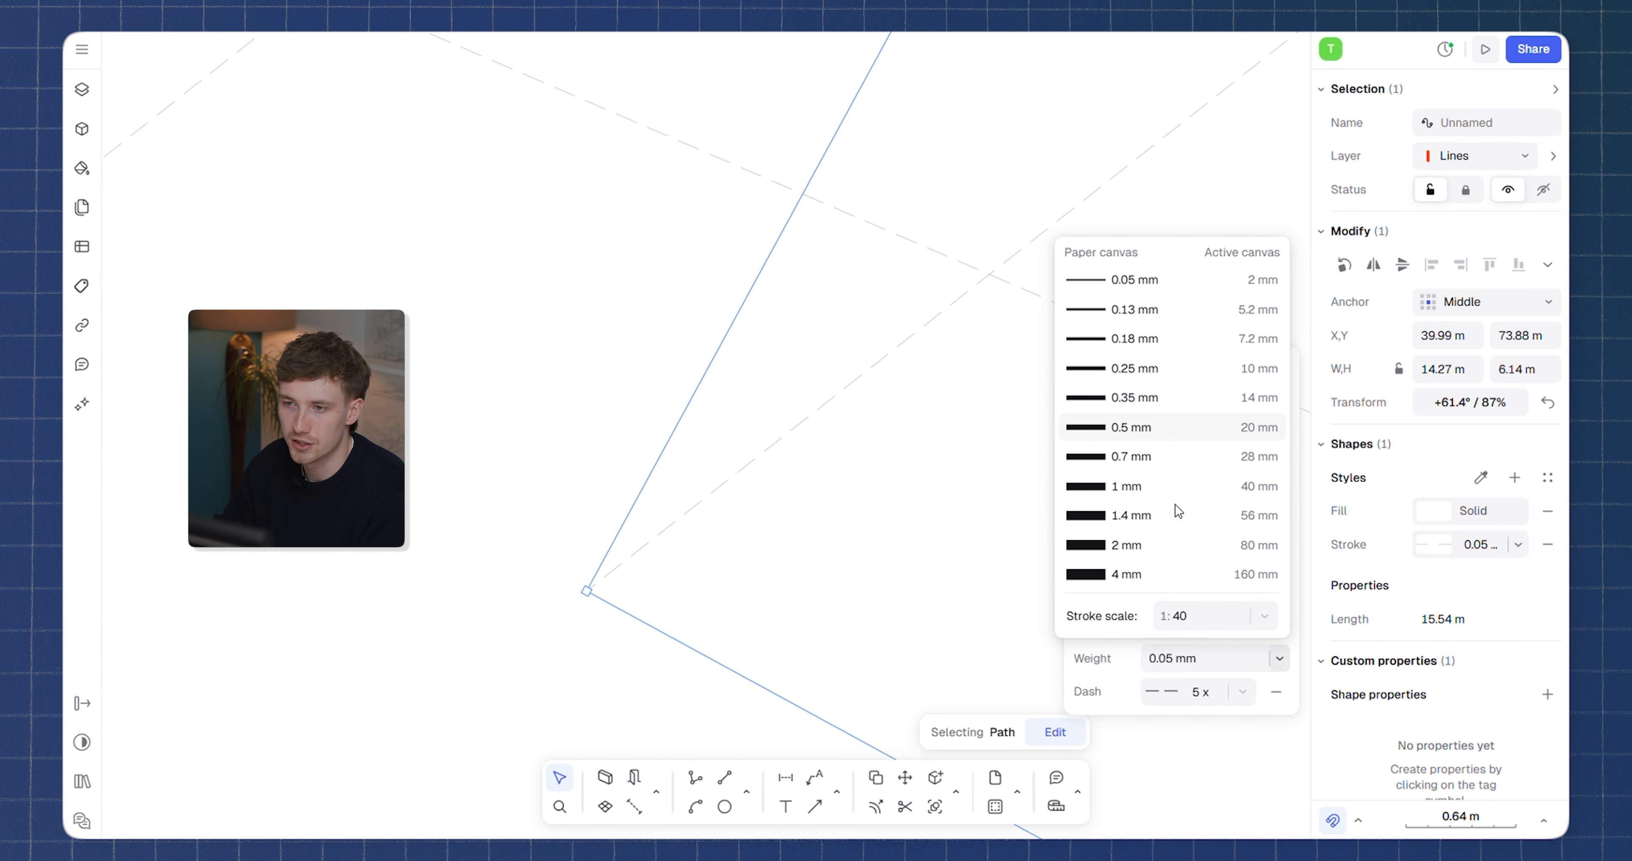
{"action": "left_click", "coordinate": [951, 436]}
Color the fill and stroke of the curved display wall's straight section red FF0000
{"action": "scroll", "coordinate": [947, 437], "scroll_direction": "down", "scroll_amount": 3}
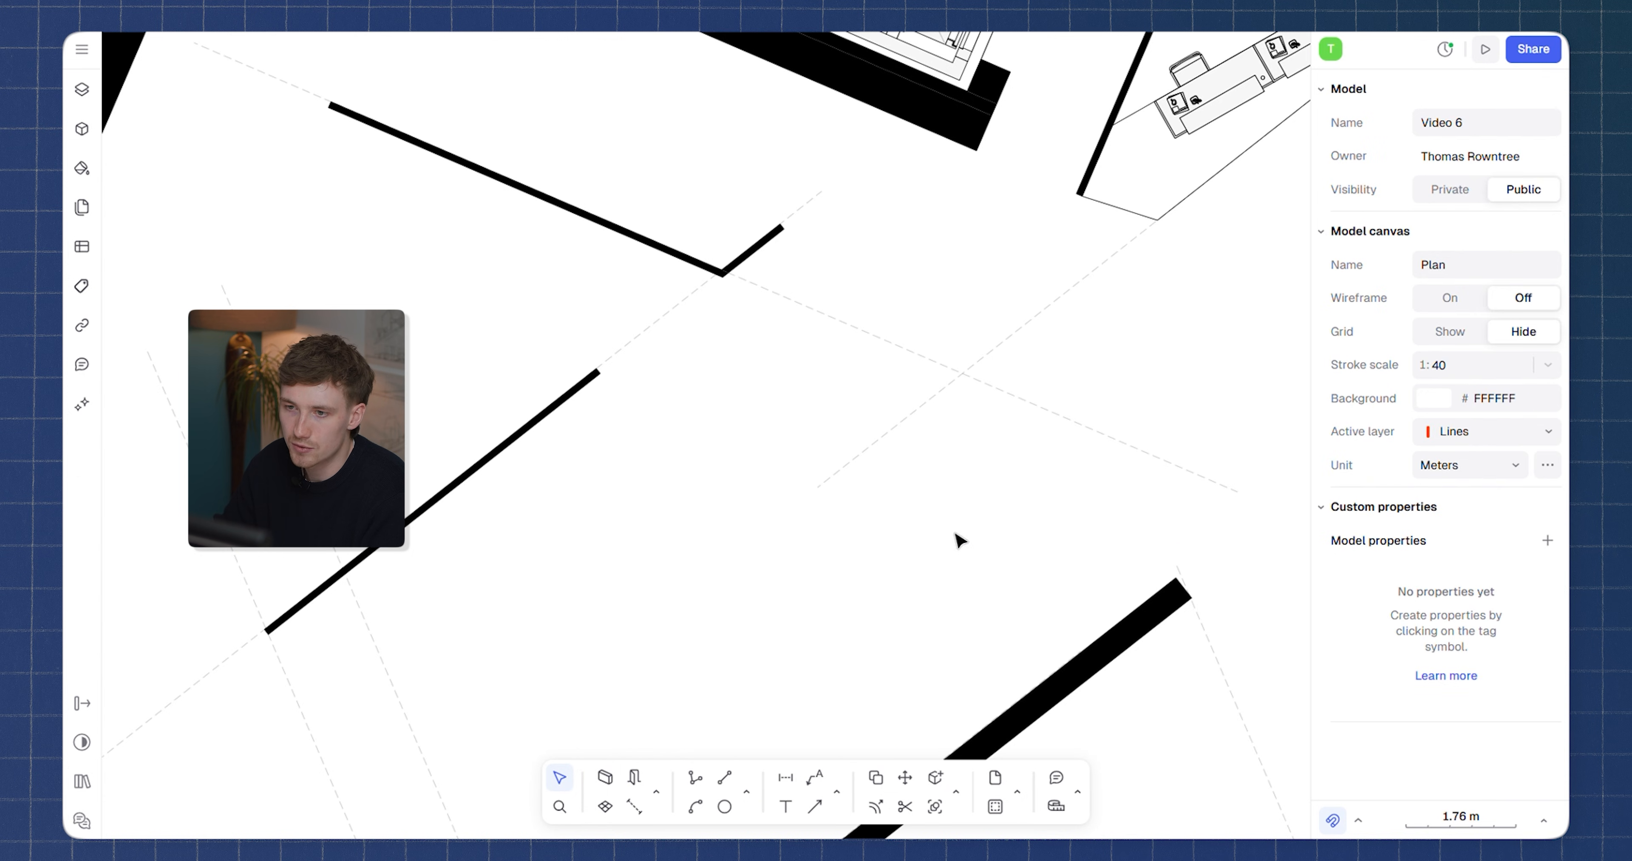
{"action": "middle_click_drag", "start_coordinate": [958, 540], "coordinate": [1007, 361]}
{"action": "scroll", "coordinate": [1020, 359], "scroll_direction": "down", "scroll_amount": 2}
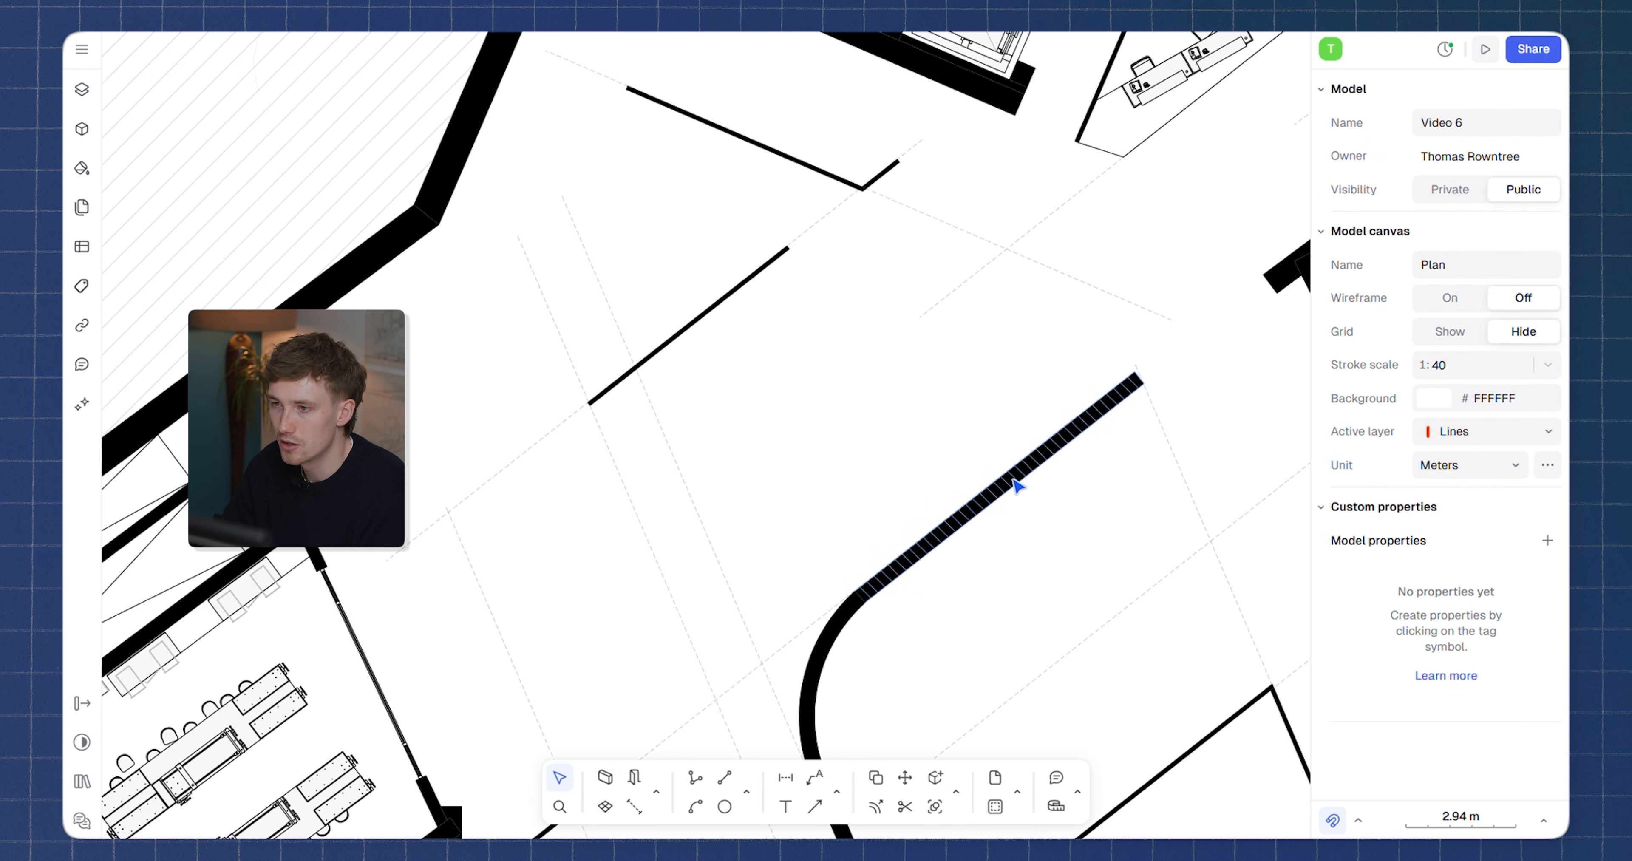
{"action": "left_click", "coordinate": [1016, 488]}
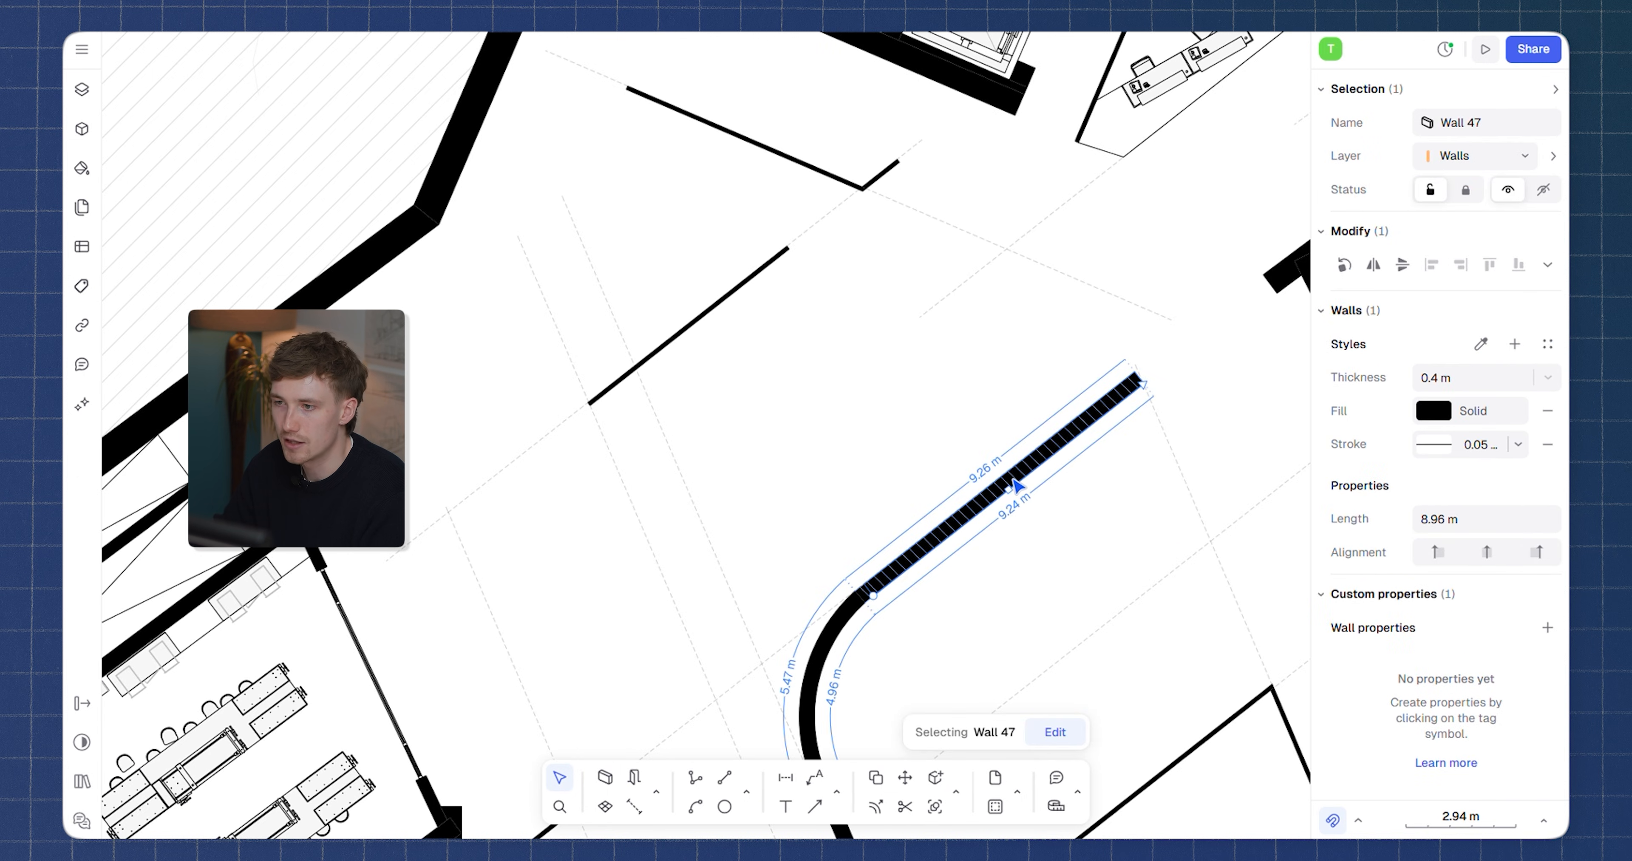
{"action": "left_click", "coordinate": [1439, 412]}
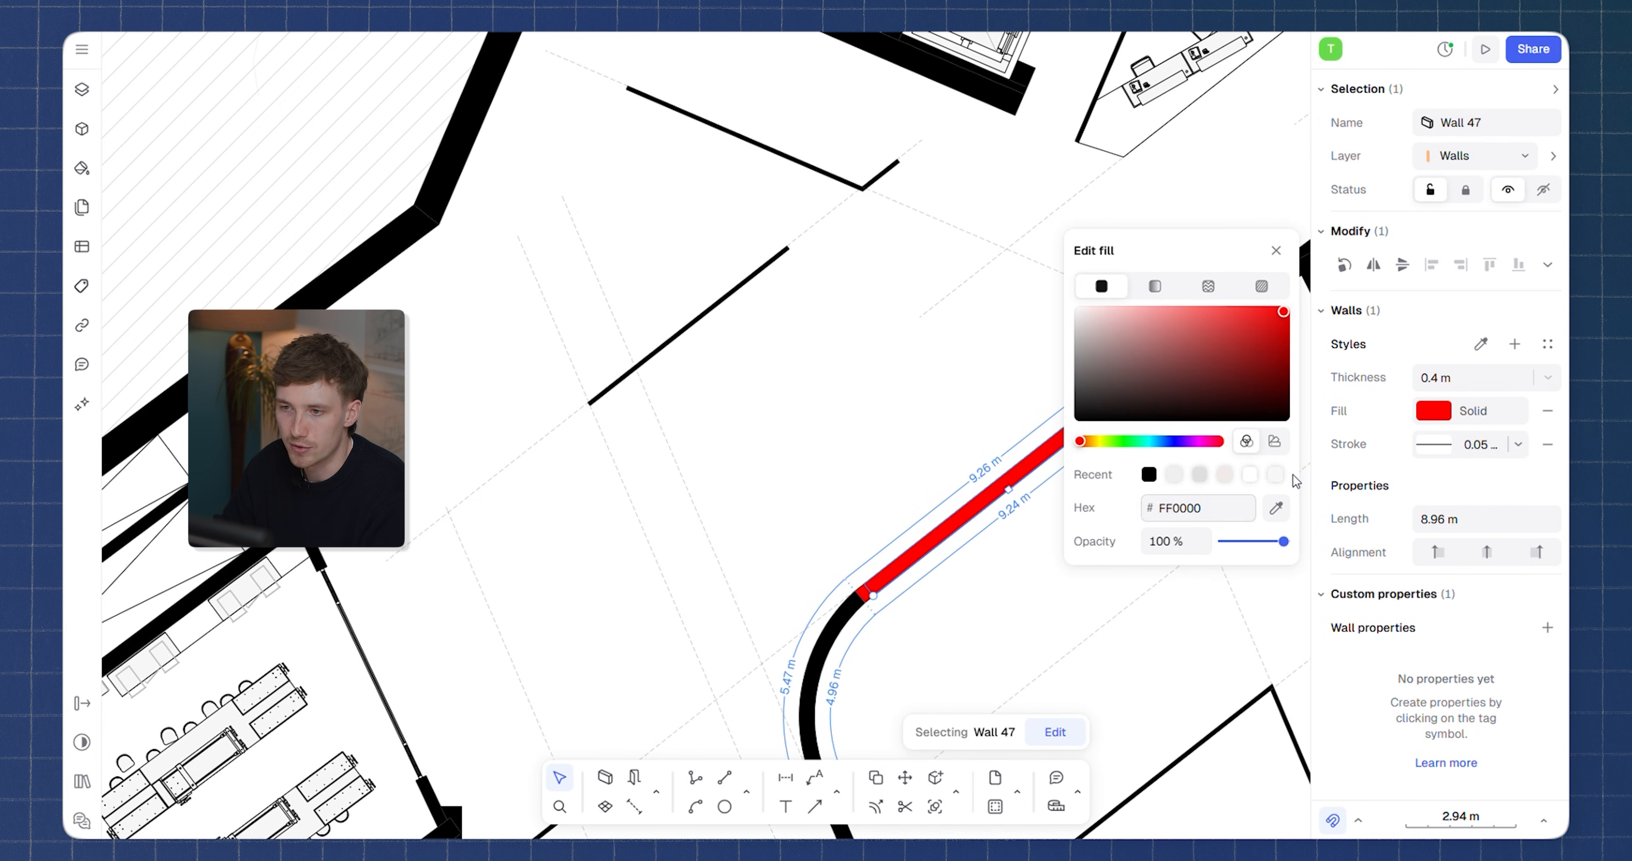
{"action": "left_click", "coordinate": [1457, 443]}
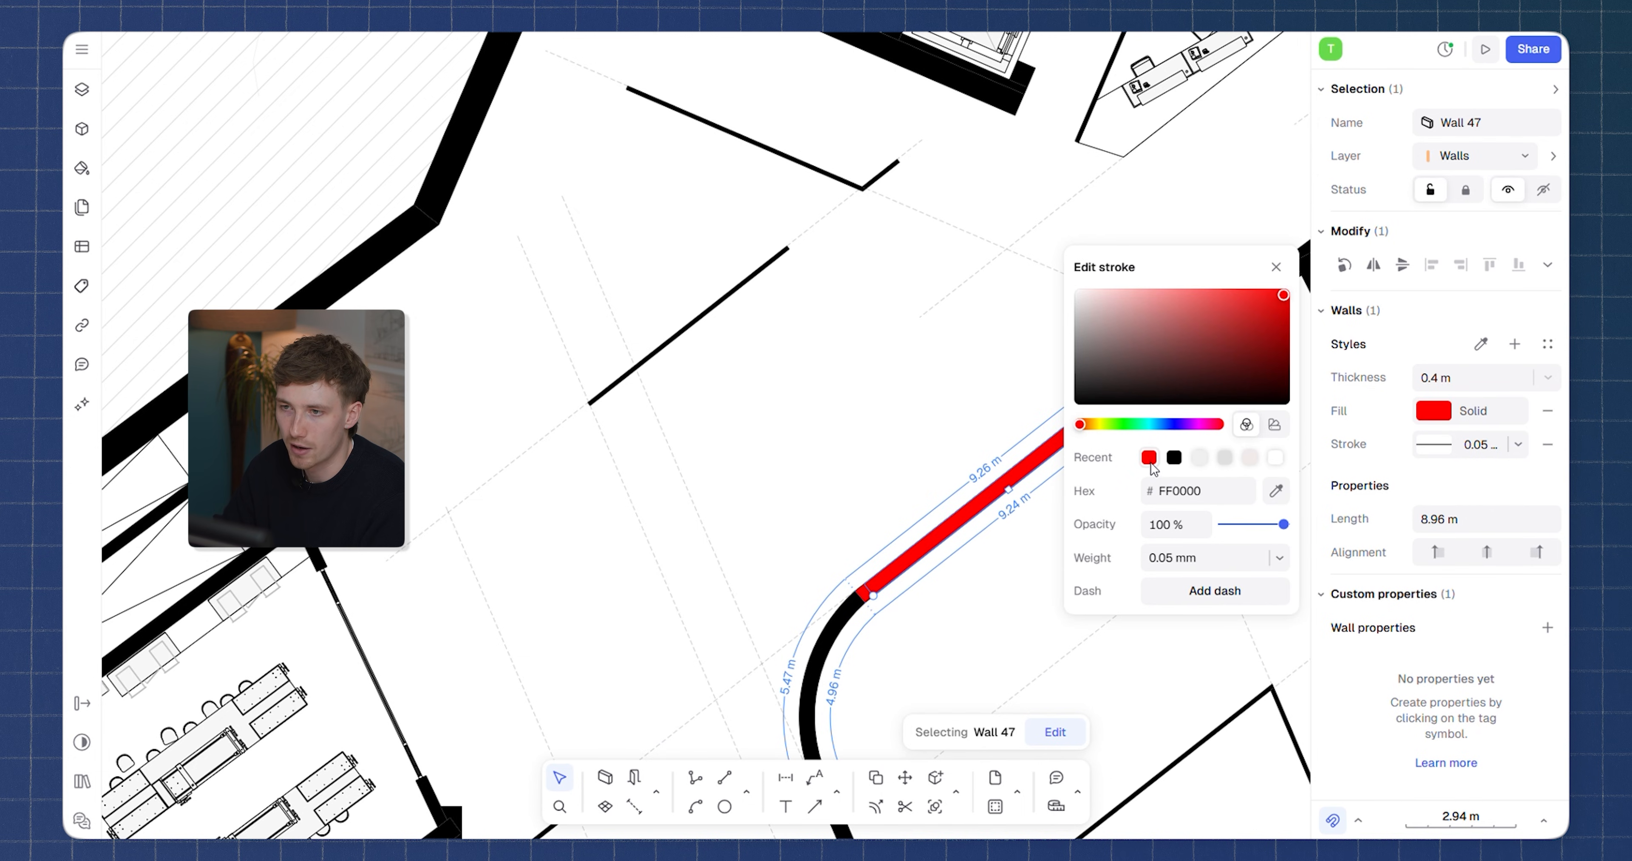
{"action": "left_click", "coordinate": [1150, 462]}
{"action": "left_click", "coordinate": [1276, 267]}
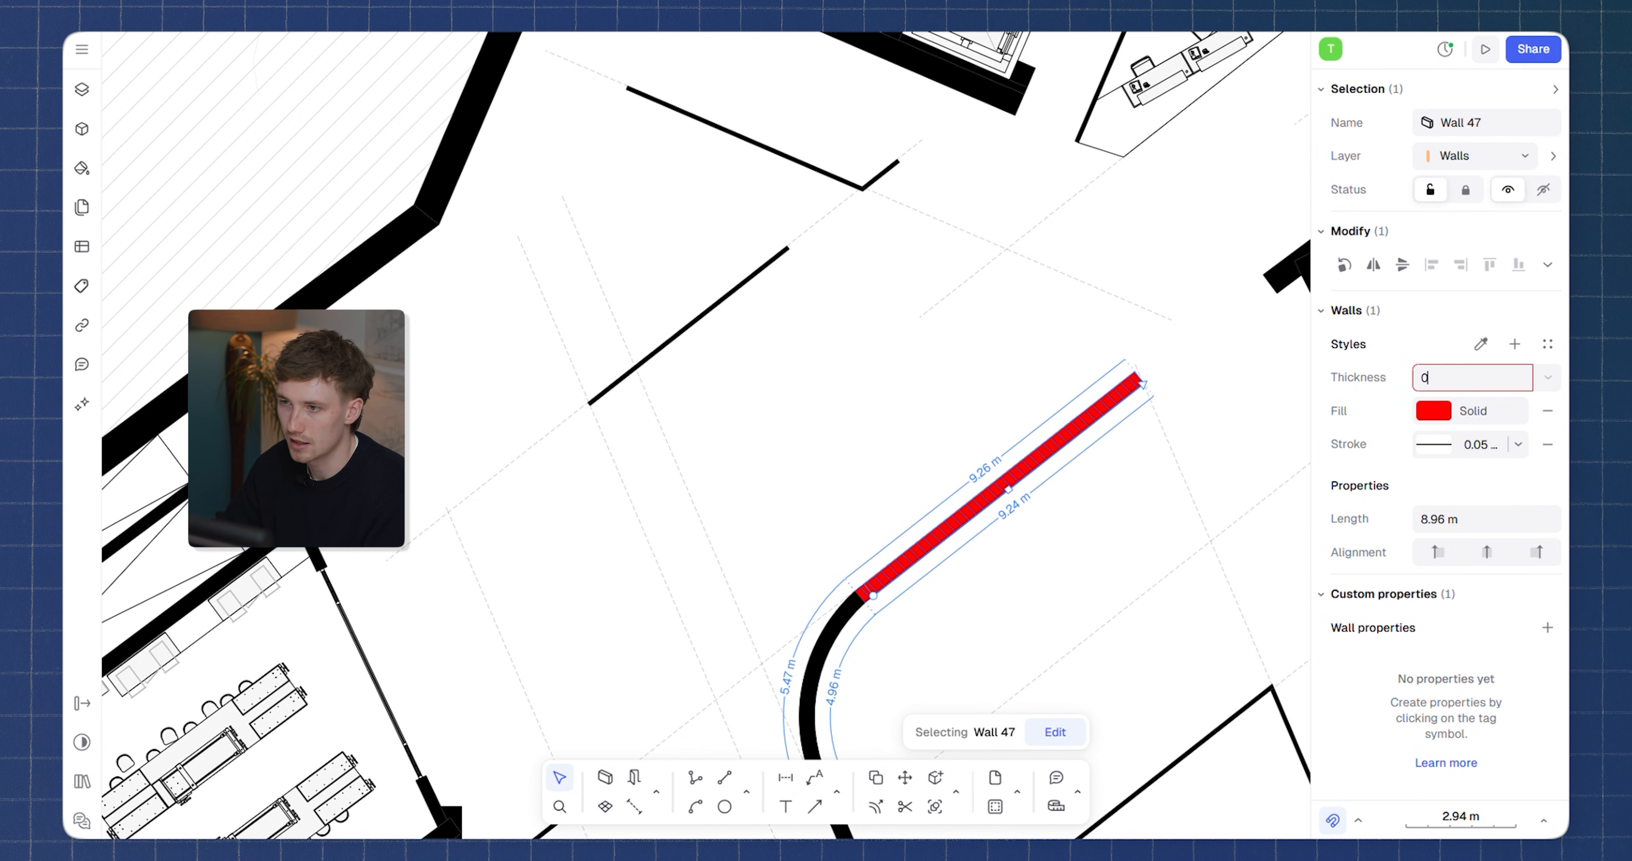
Try a thickness of 0.5 m on the straight wall section and undo the change
{"action": "key", "text": "Return"}
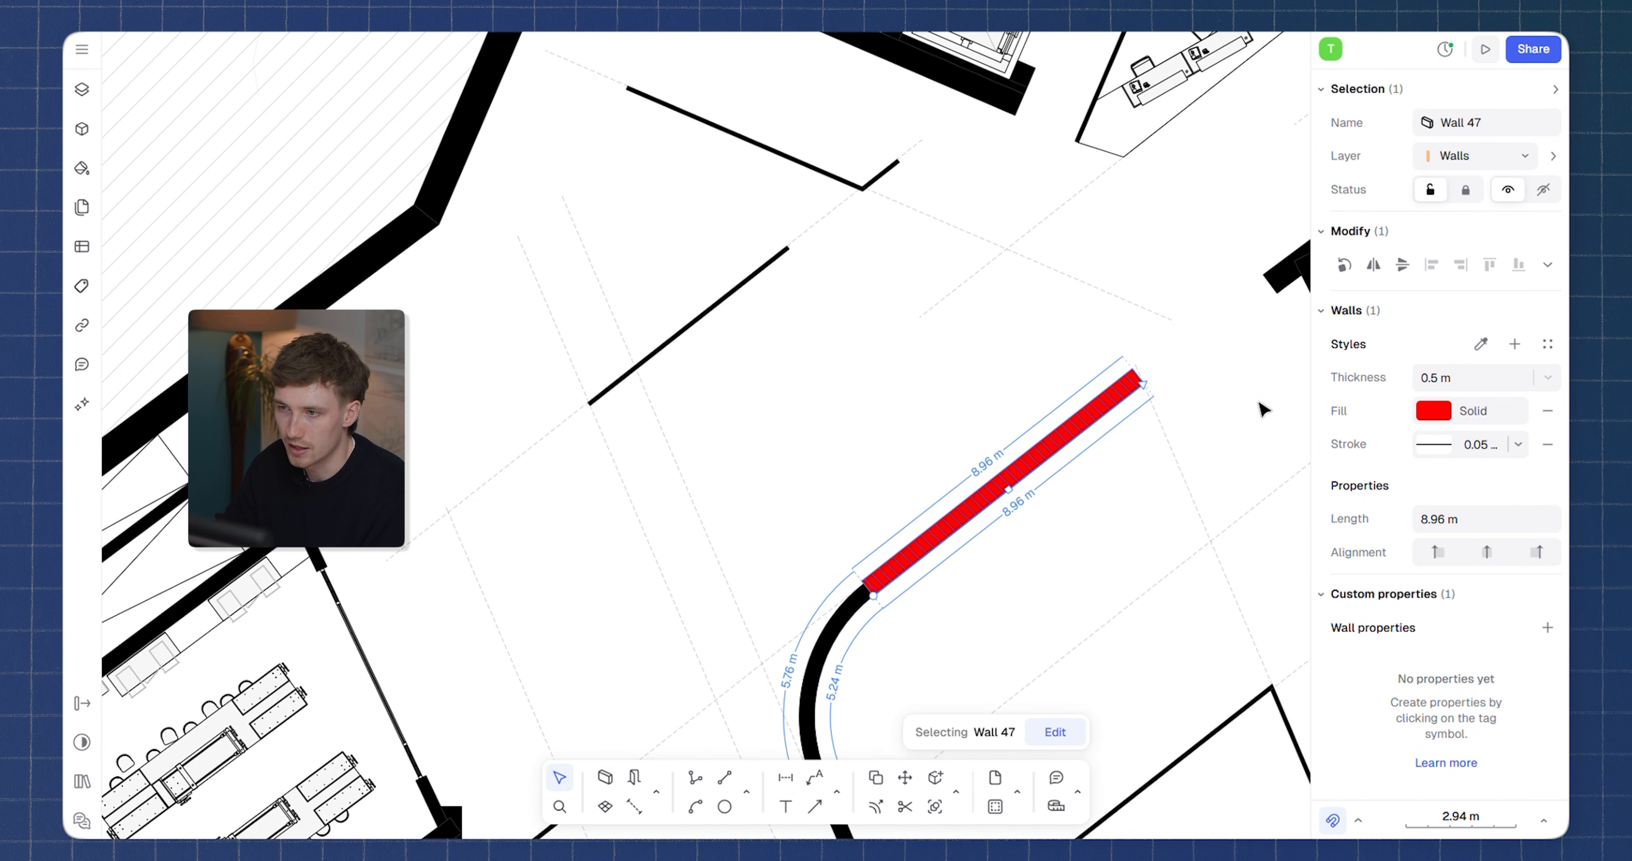
{"action": "key", "text": "ctrl+z"}
{"action": "scroll", "coordinate": [1077, 506], "scroll_direction": "up", "scroll_amount": 3, "text": "ctrl"}
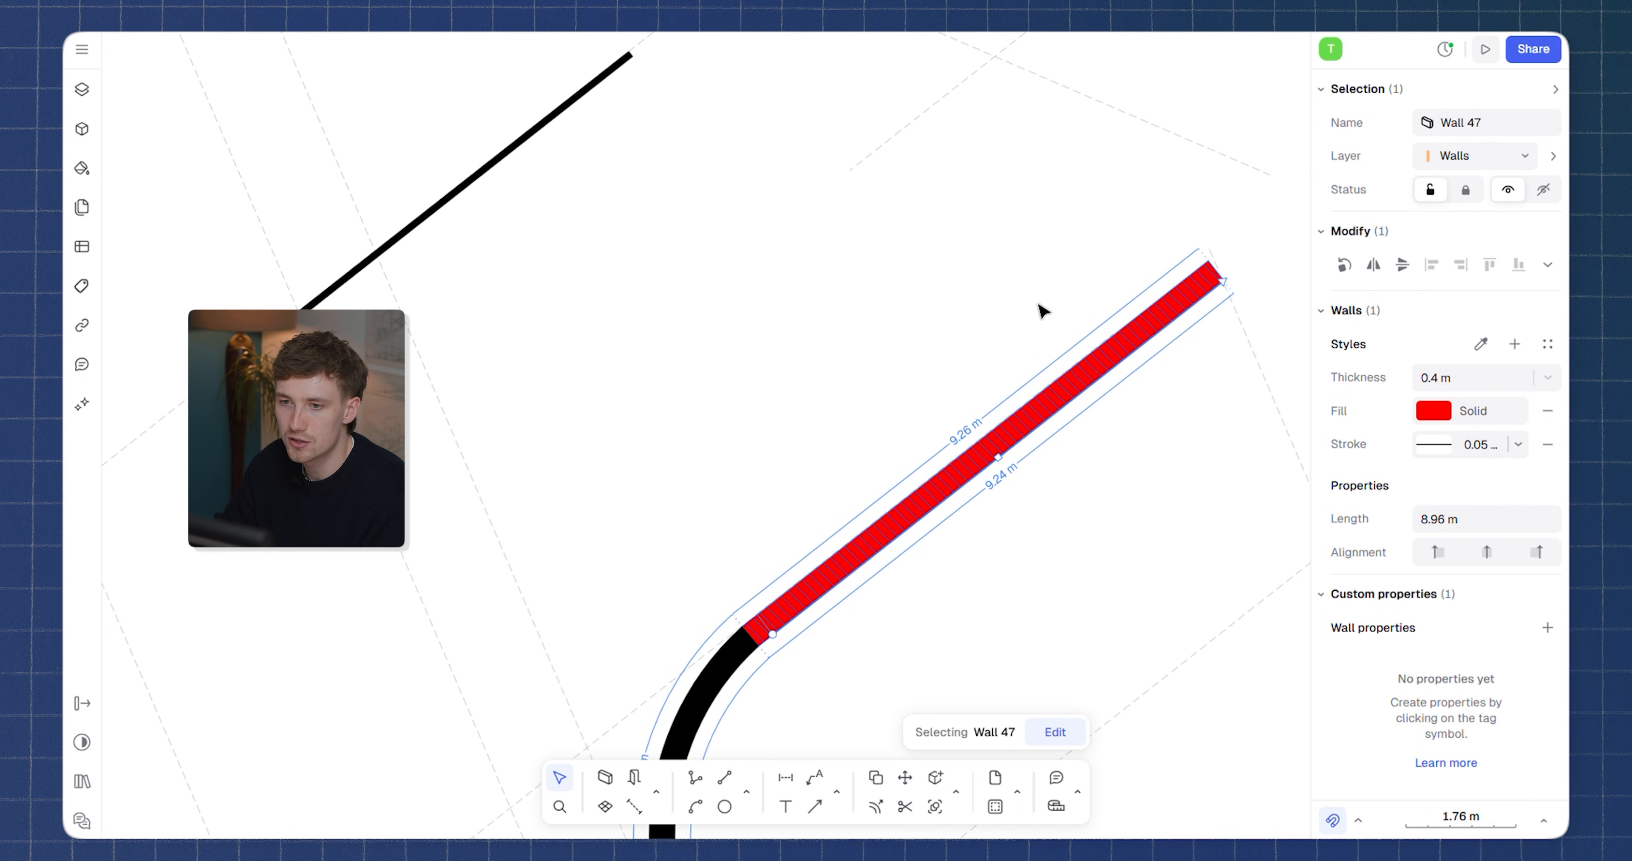
{"action": "scroll", "coordinate": [1042, 310], "scroll_direction": "down", "scroll_amount": 3, "text": "ctrl"}
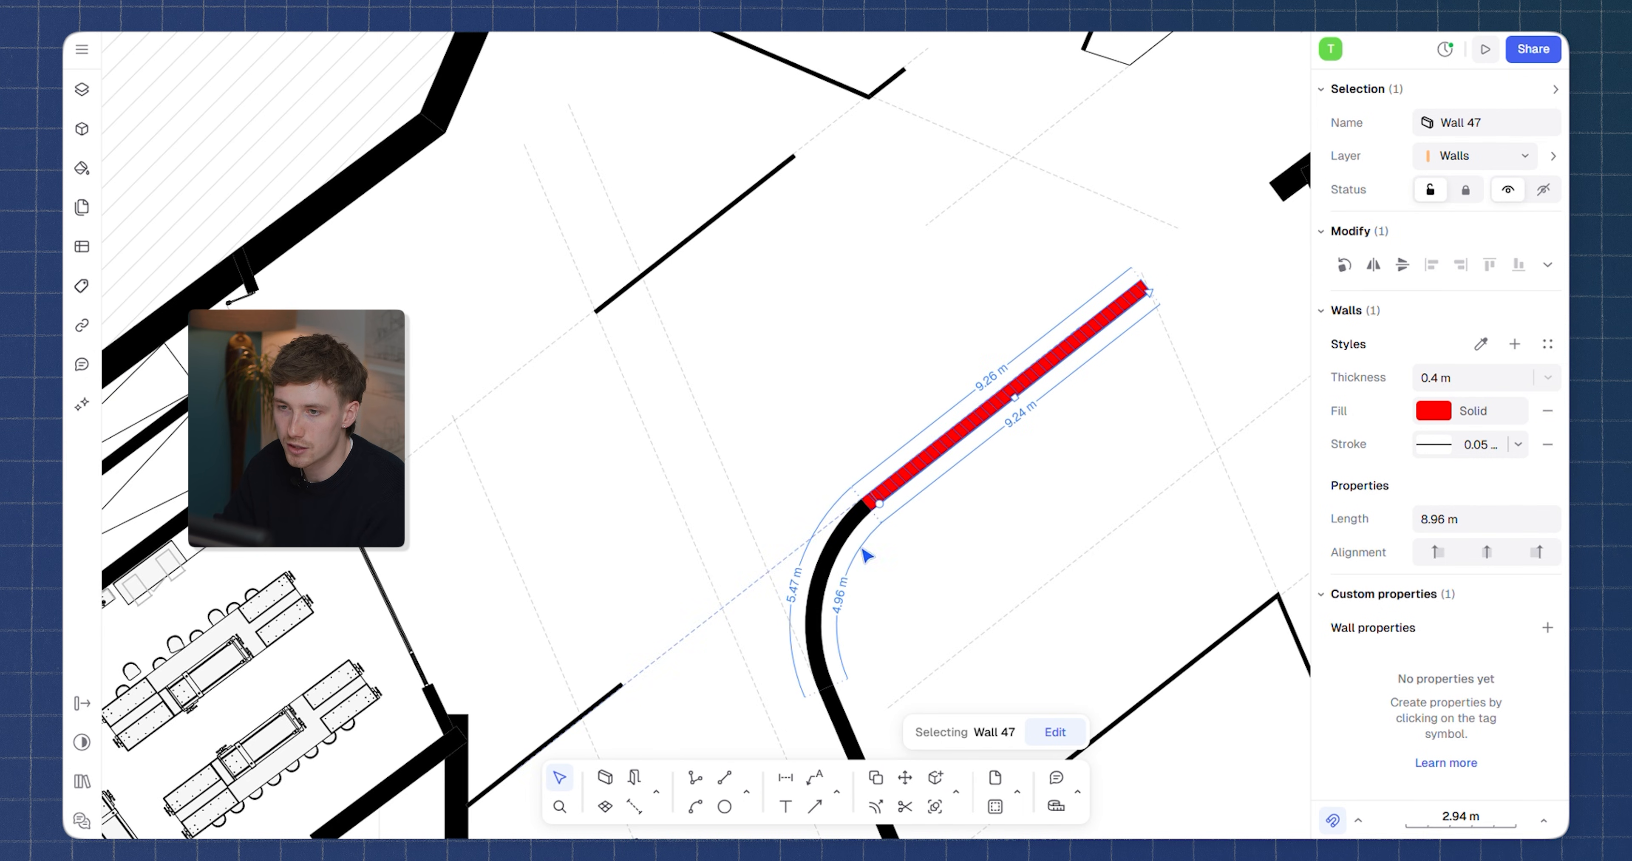
Fill the straight wall section with black 000000 and create a reusable 0.4 m wall style from it
{"action": "left_click", "coordinate": [963, 469]}
{"action": "left_click", "coordinate": [989, 412]}
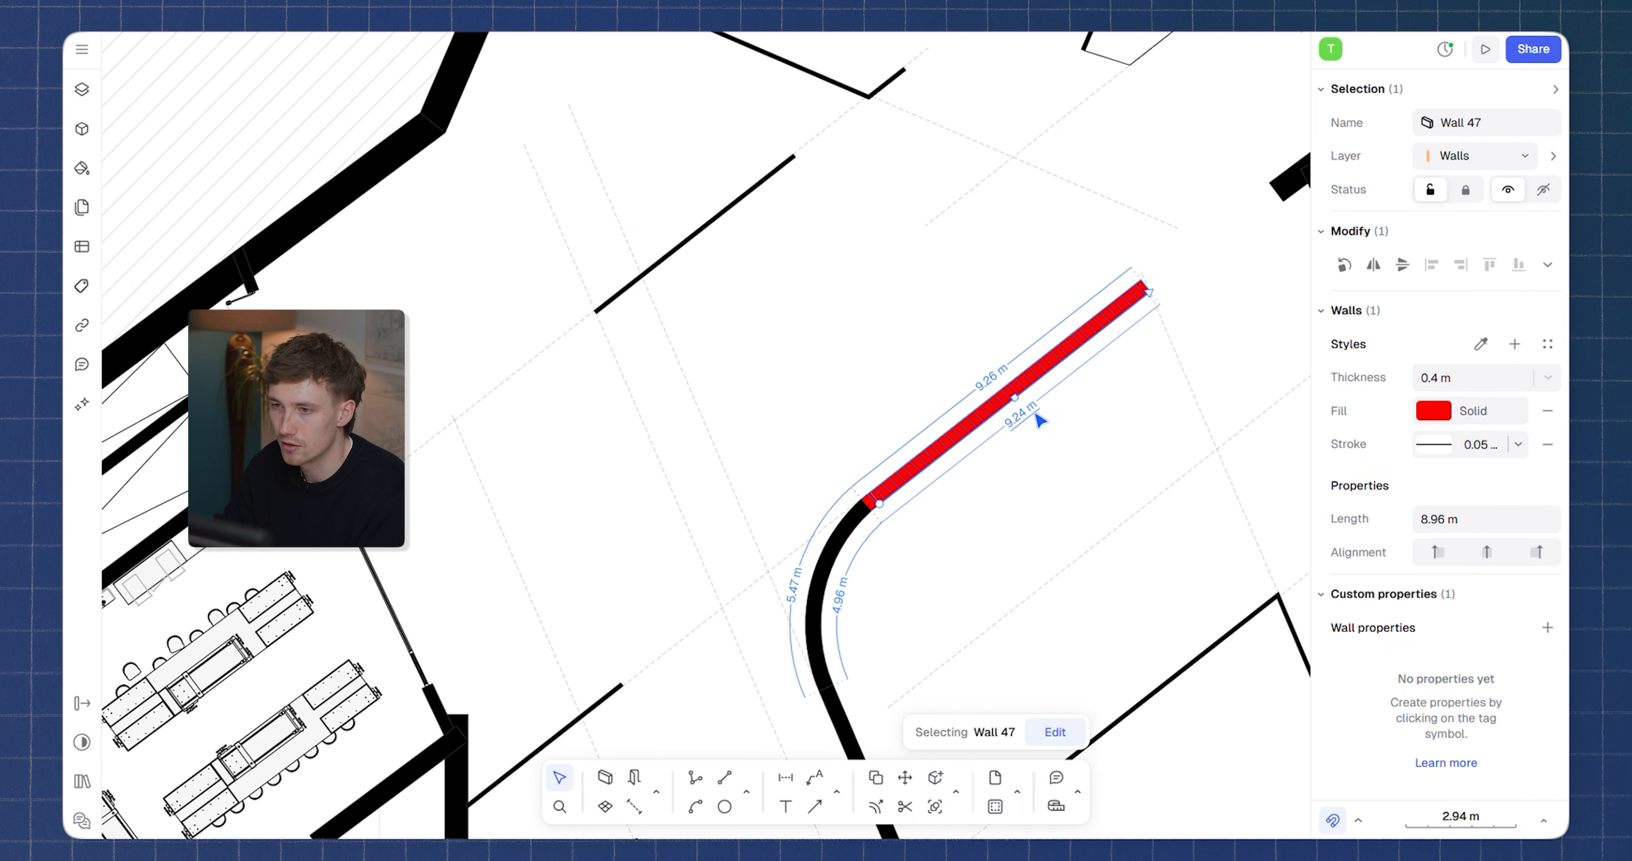
{"action": "left_click", "coordinate": [1426, 412]}
{"action": "left_click_drag", "start_coordinate": [922, 497], "coordinate": [921, 496]}
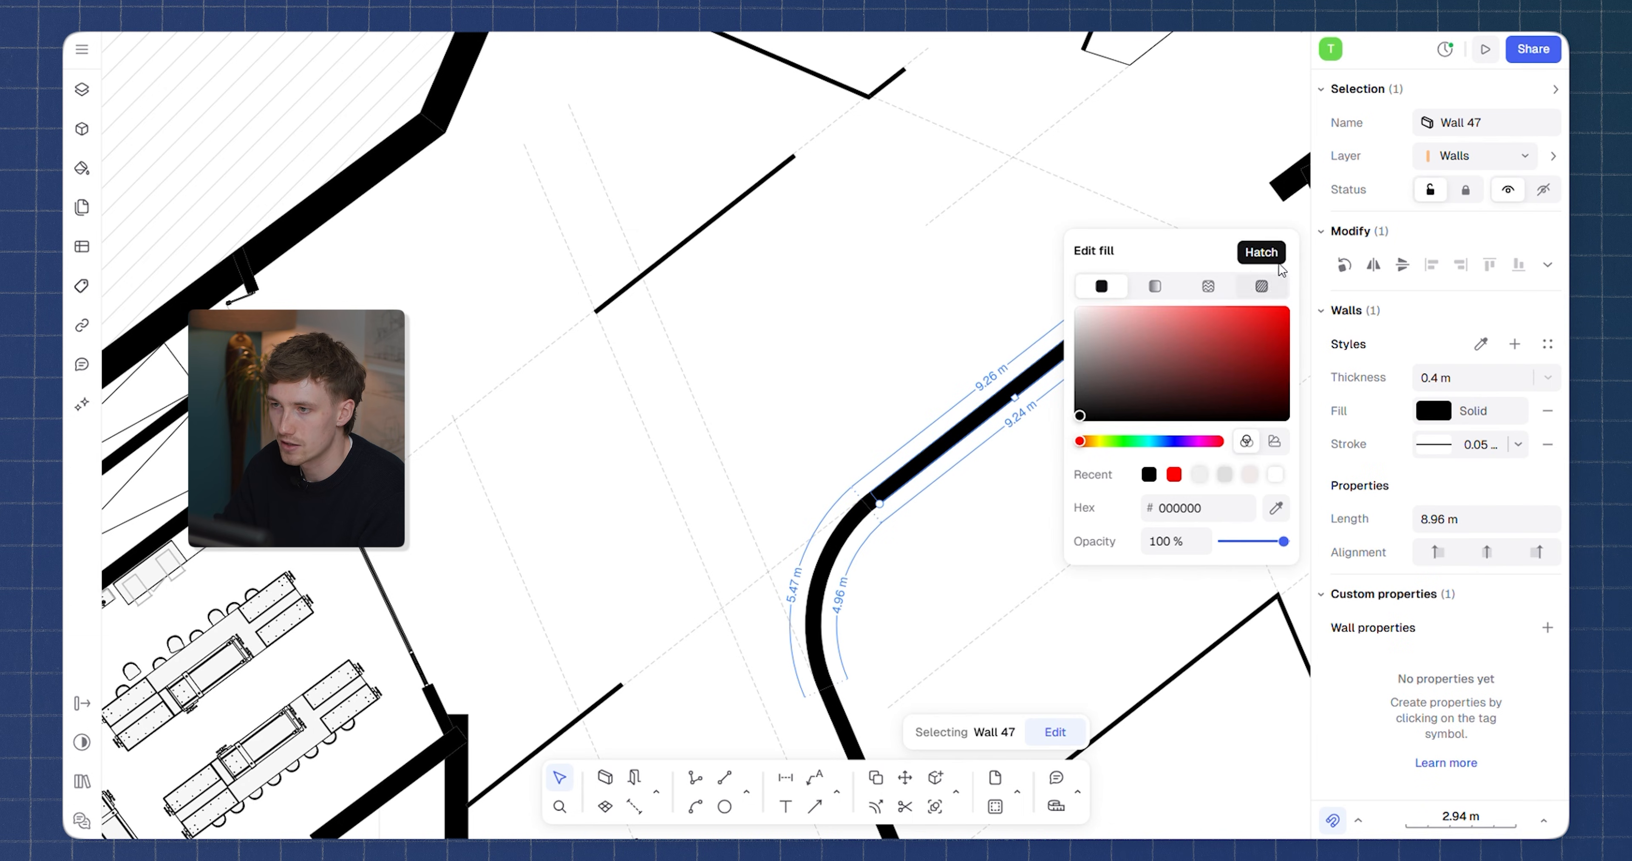
{"action": "left_click", "coordinate": [1514, 345]}
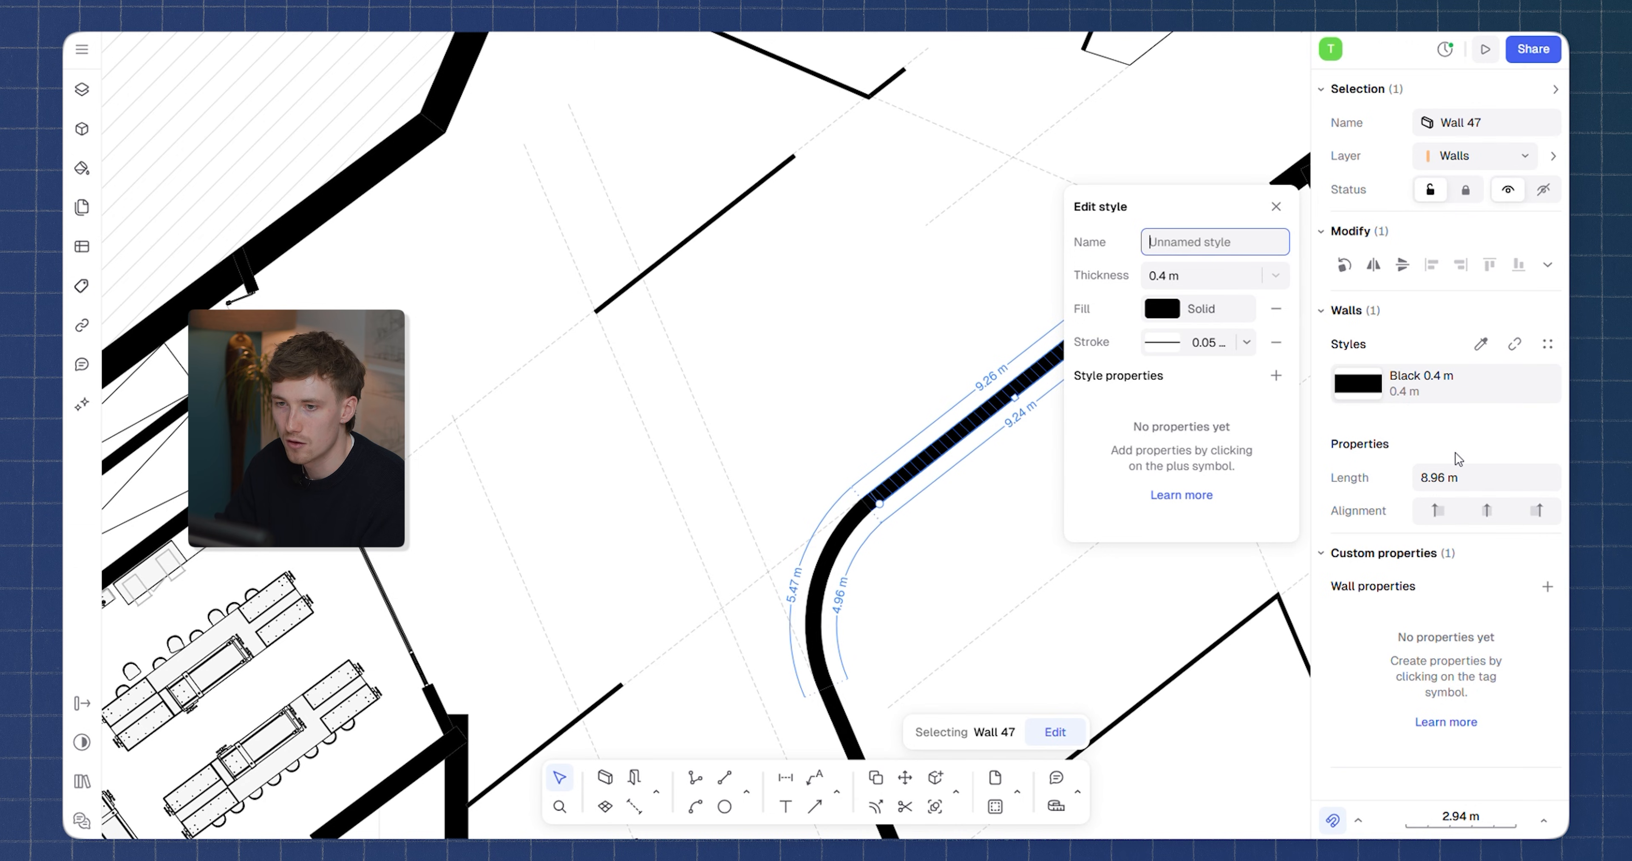
{"action": "left_click", "coordinate": [904, 545]}
Copy the straight section's style onto the adjoining curved wall section and view the wall styles in the model
{"action": "left_click", "coordinate": [848, 542]}
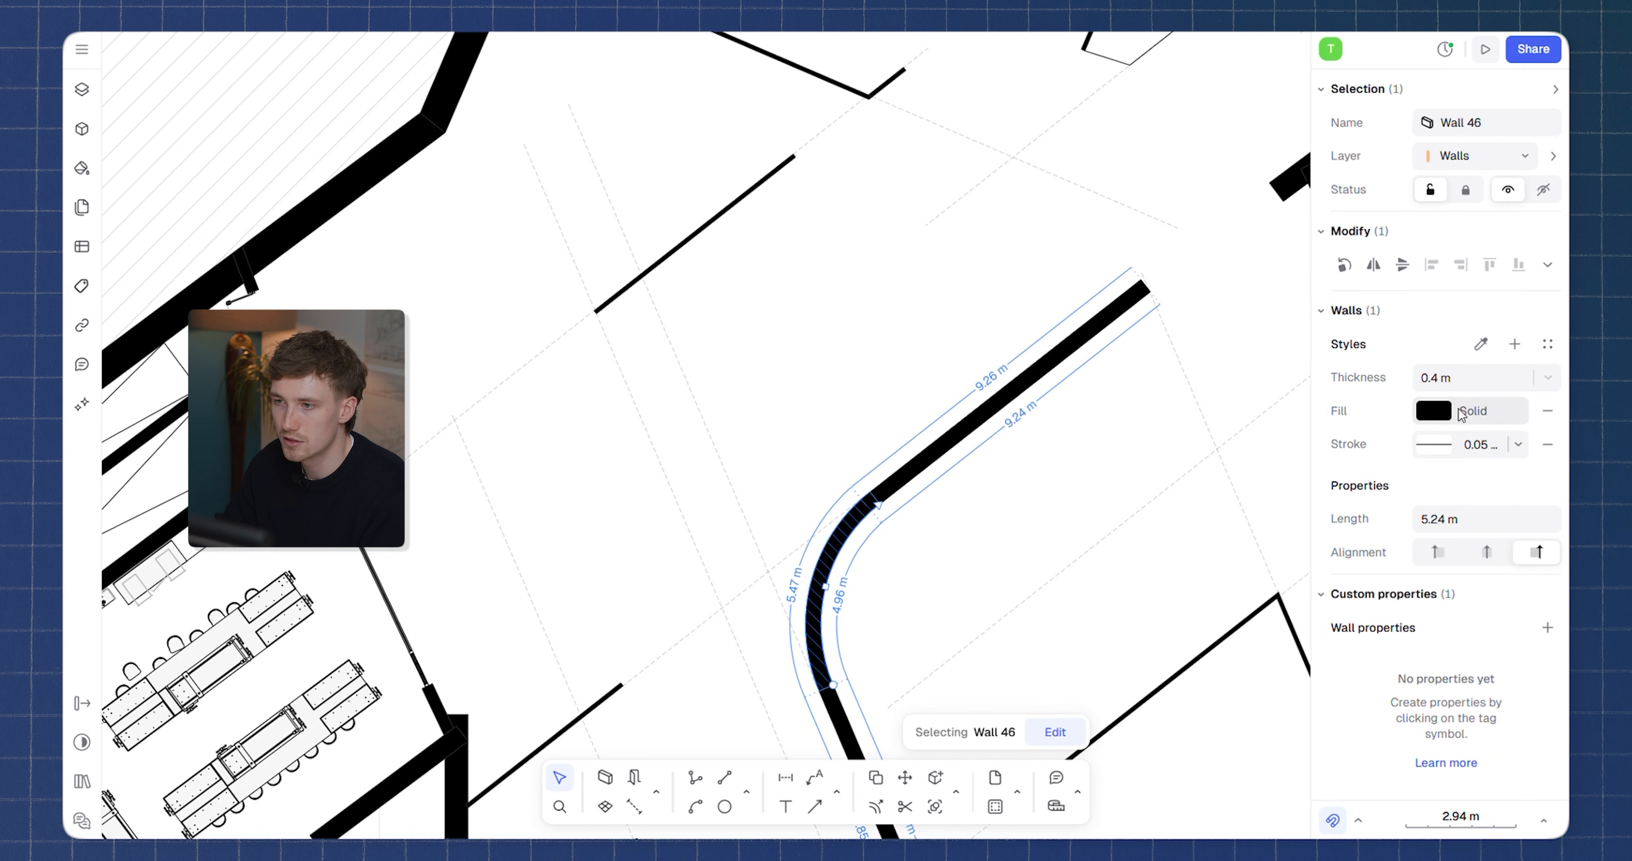
{"action": "left_click", "coordinate": [1480, 346]}
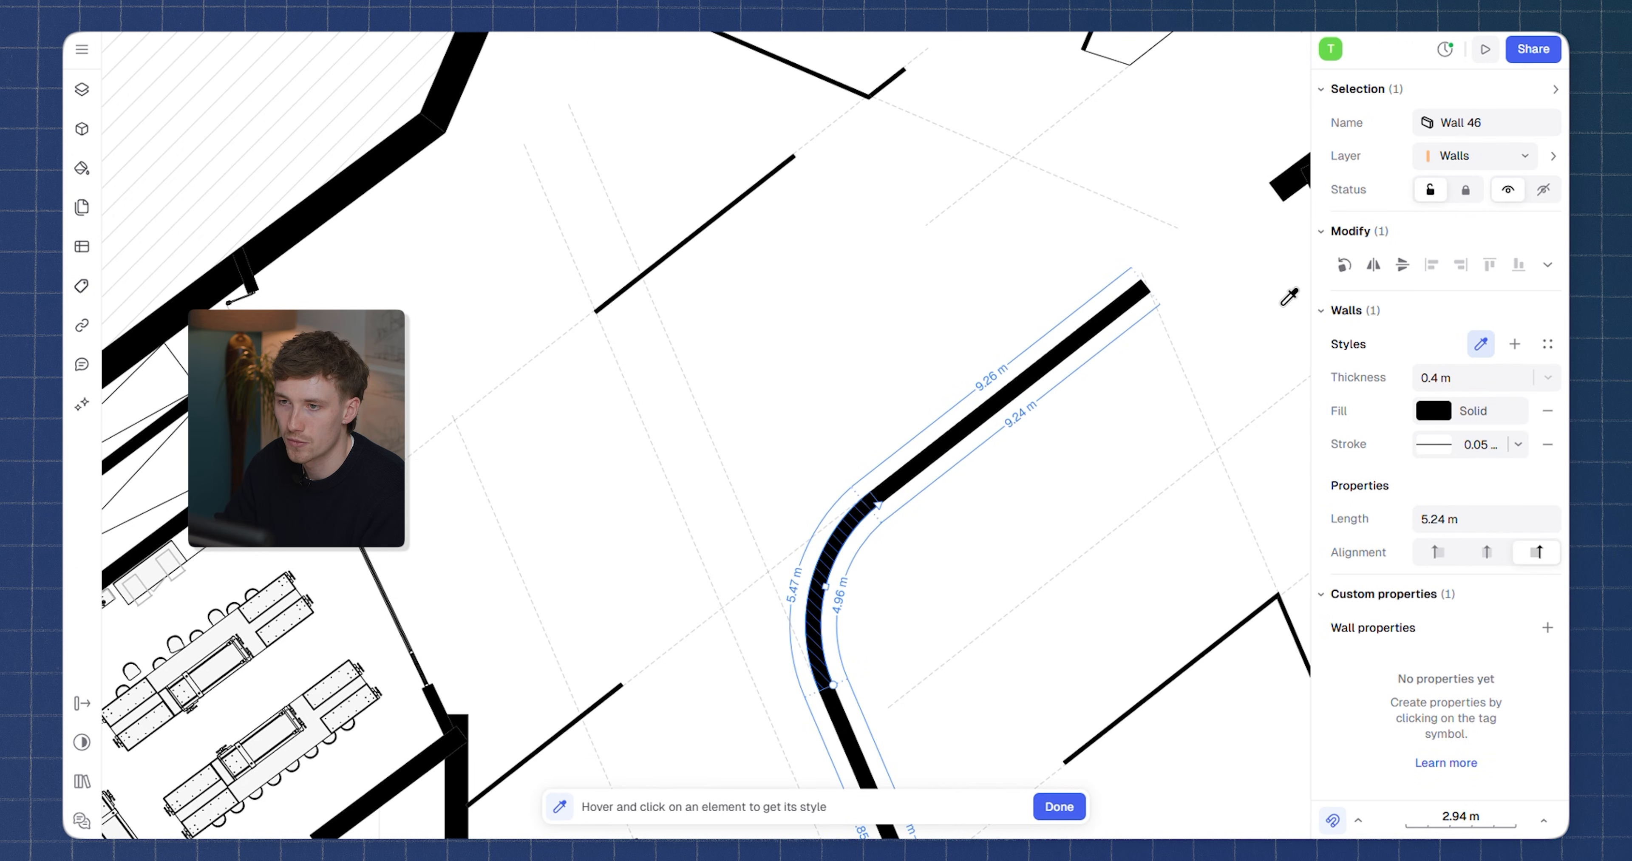
{"action": "left_click", "coordinate": [1103, 322]}
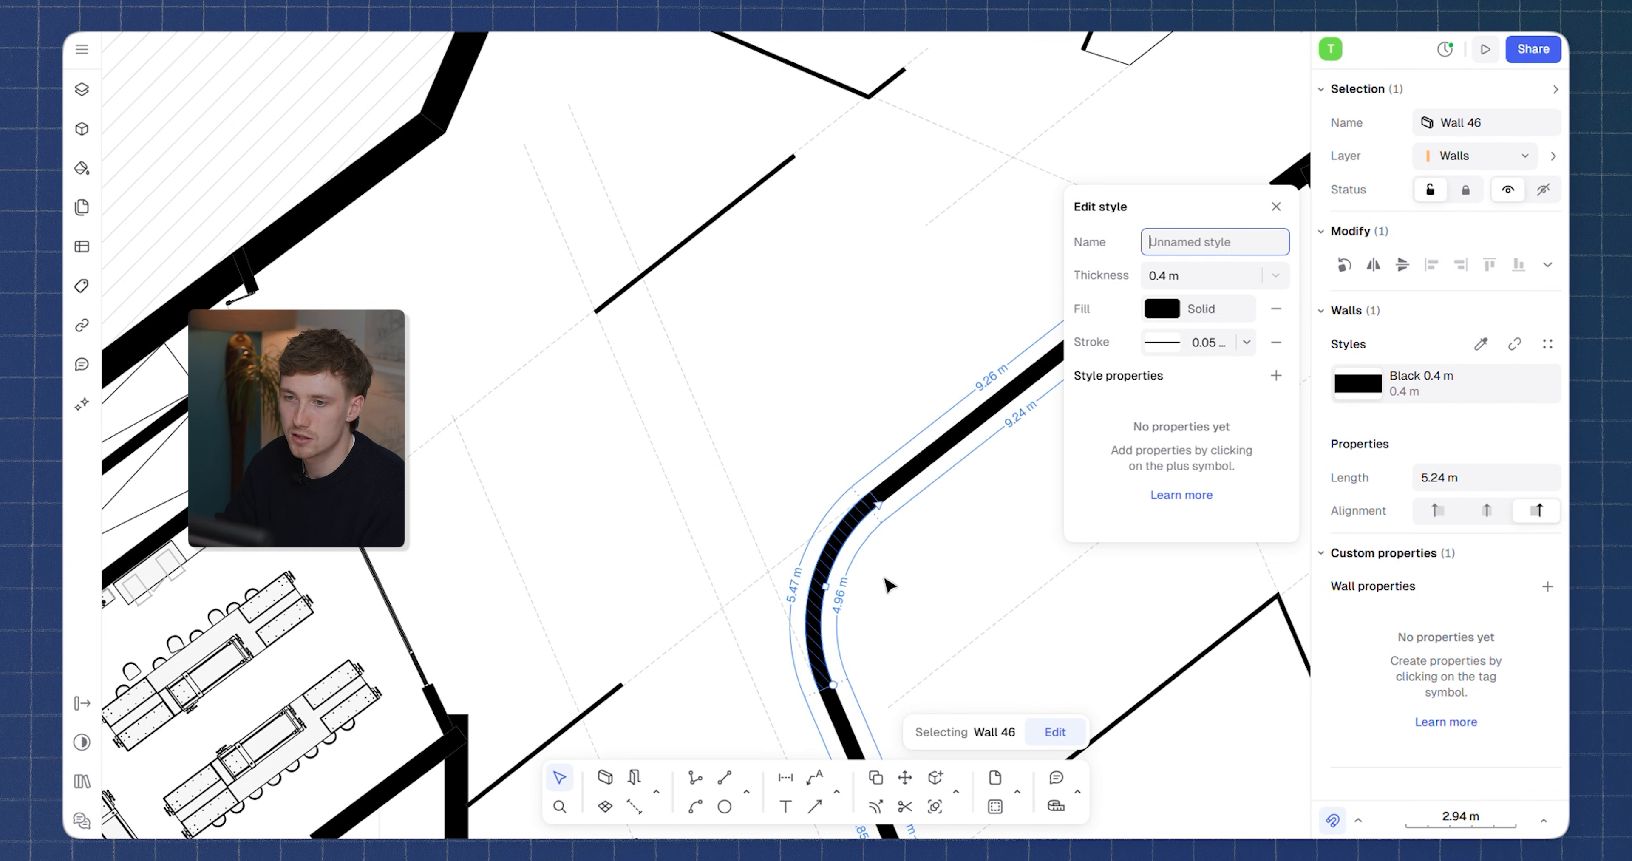
{"action": "key", "text": "Escape"}
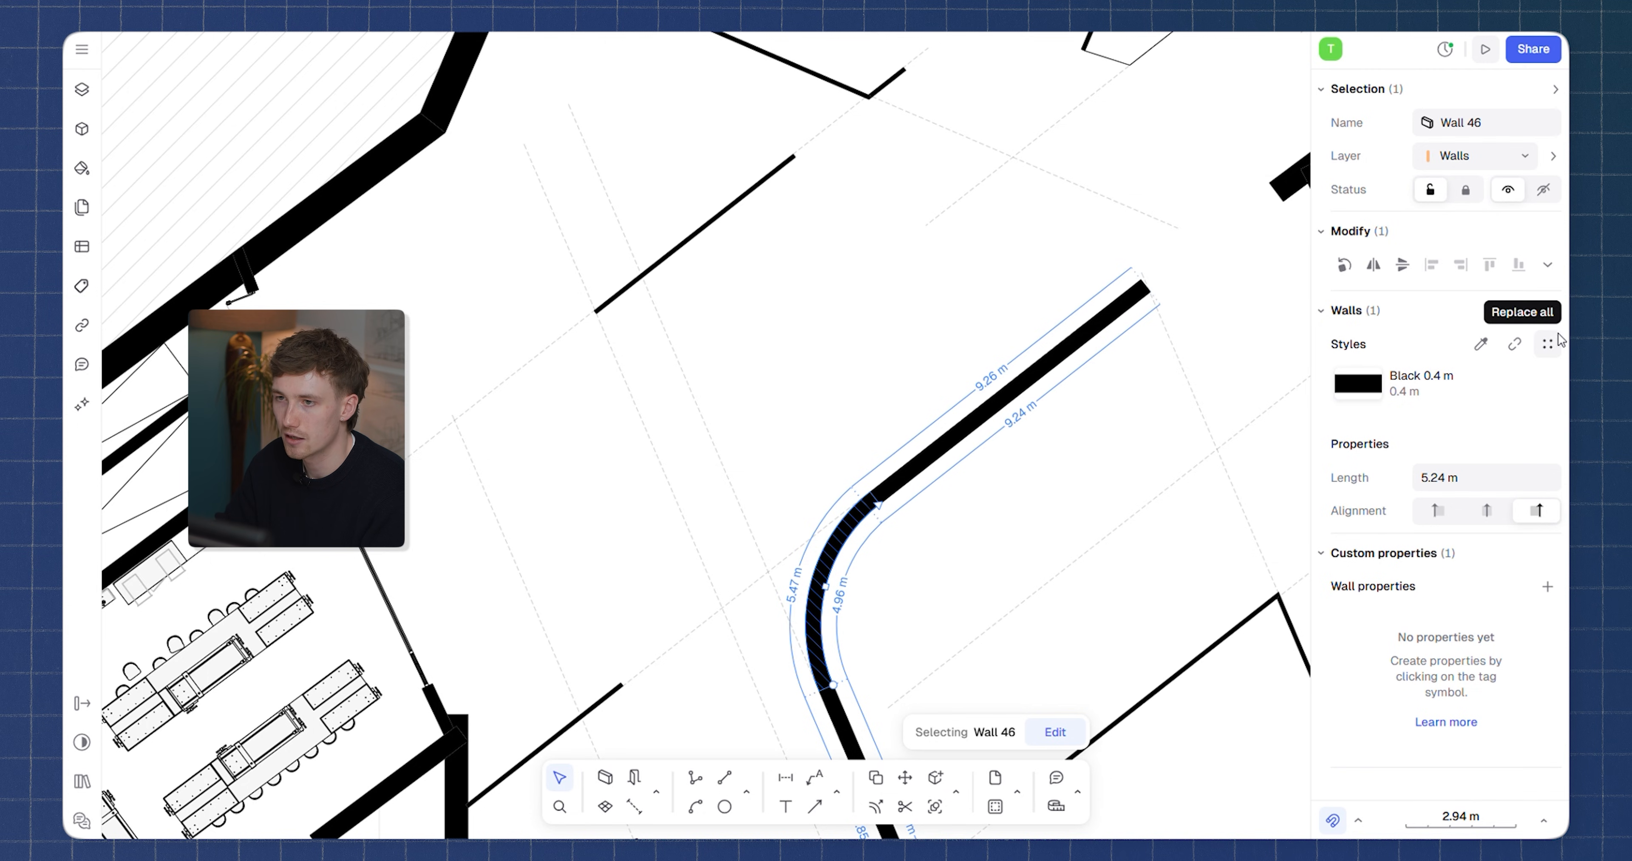
{"action": "left_click", "coordinate": [1548, 344]}
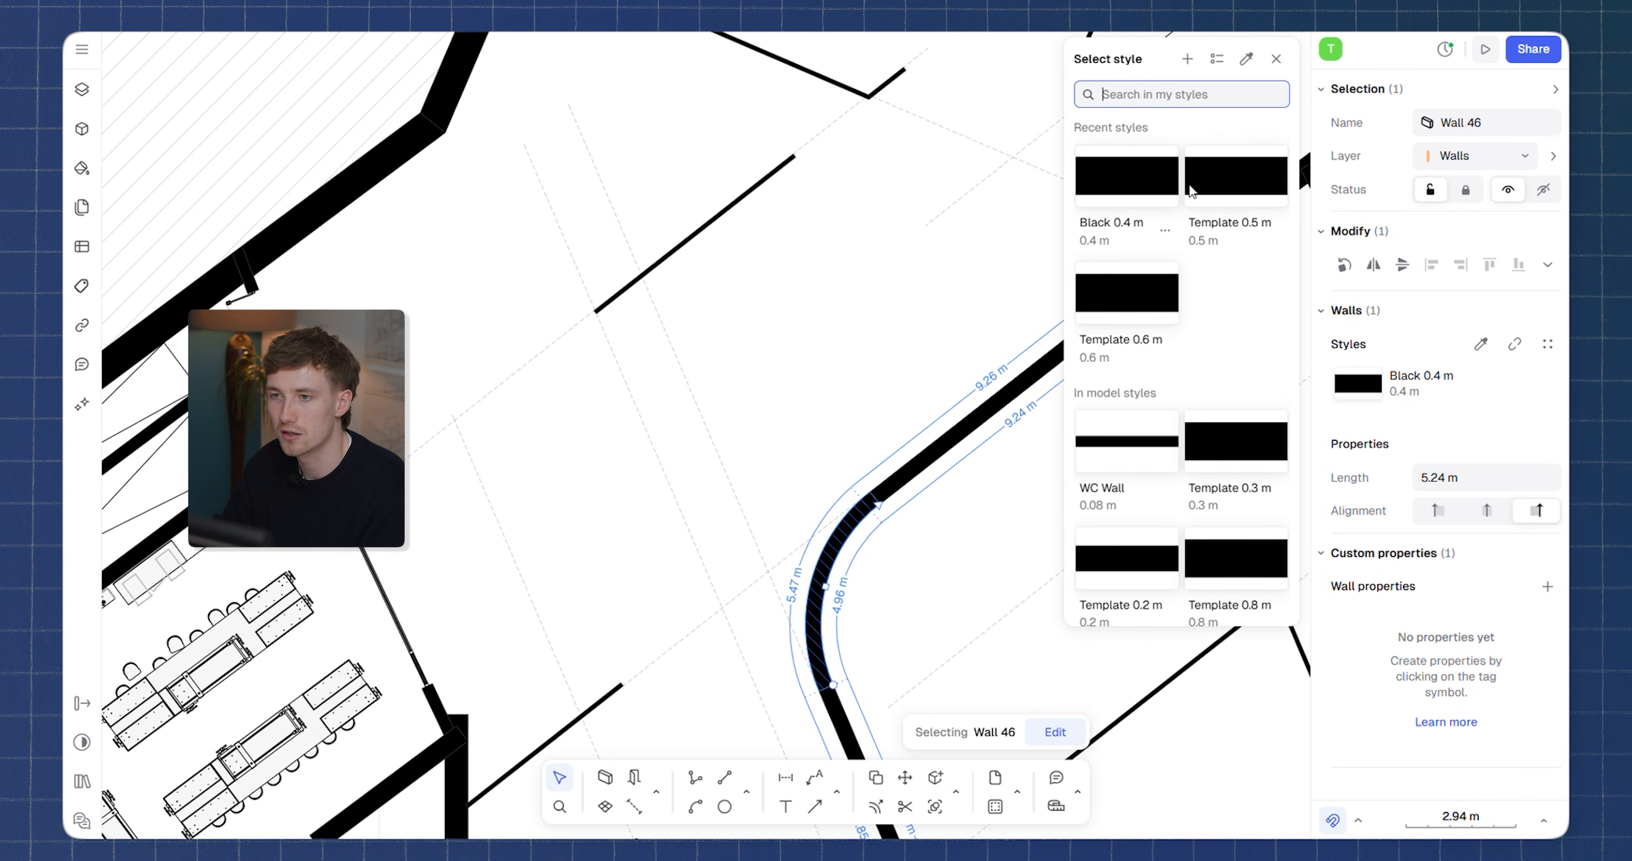
{"action": "left_click", "coordinate": [893, 358]}
Examine the linework of the outdoor steps beside the entrance and the overall building layout
{"action": "scroll", "coordinate": [894, 358], "scroll_direction": "down", "scroll_amount": 5}
{"action": "middle_click_drag", "start_coordinate": [1120, 491], "coordinate": [1053, 462]}
{"action": "scroll", "coordinate": [1053, 462], "scroll_direction": "up", "scroll_amount": 7}
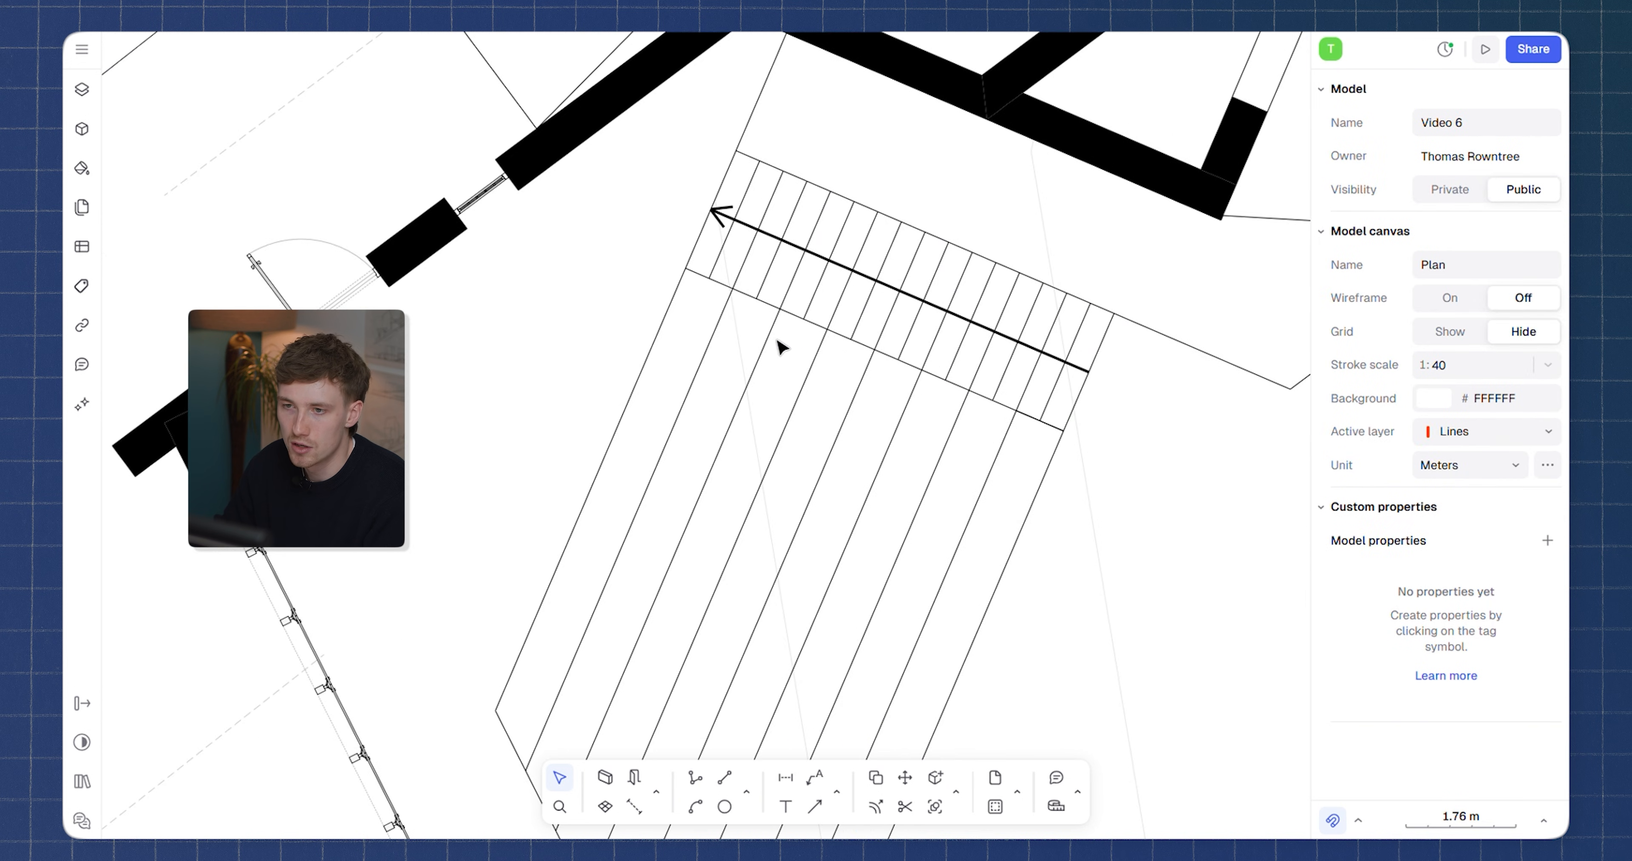
{"action": "scroll", "coordinate": [987, 328], "scroll_direction": "down", "scroll_amount": 5}
{"action": "middle_click_drag", "start_coordinate": [995, 327], "coordinate": [999, 385]}
{"action": "scroll", "coordinate": [1006, 393], "scroll_direction": "down", "scroll_amount": 5}
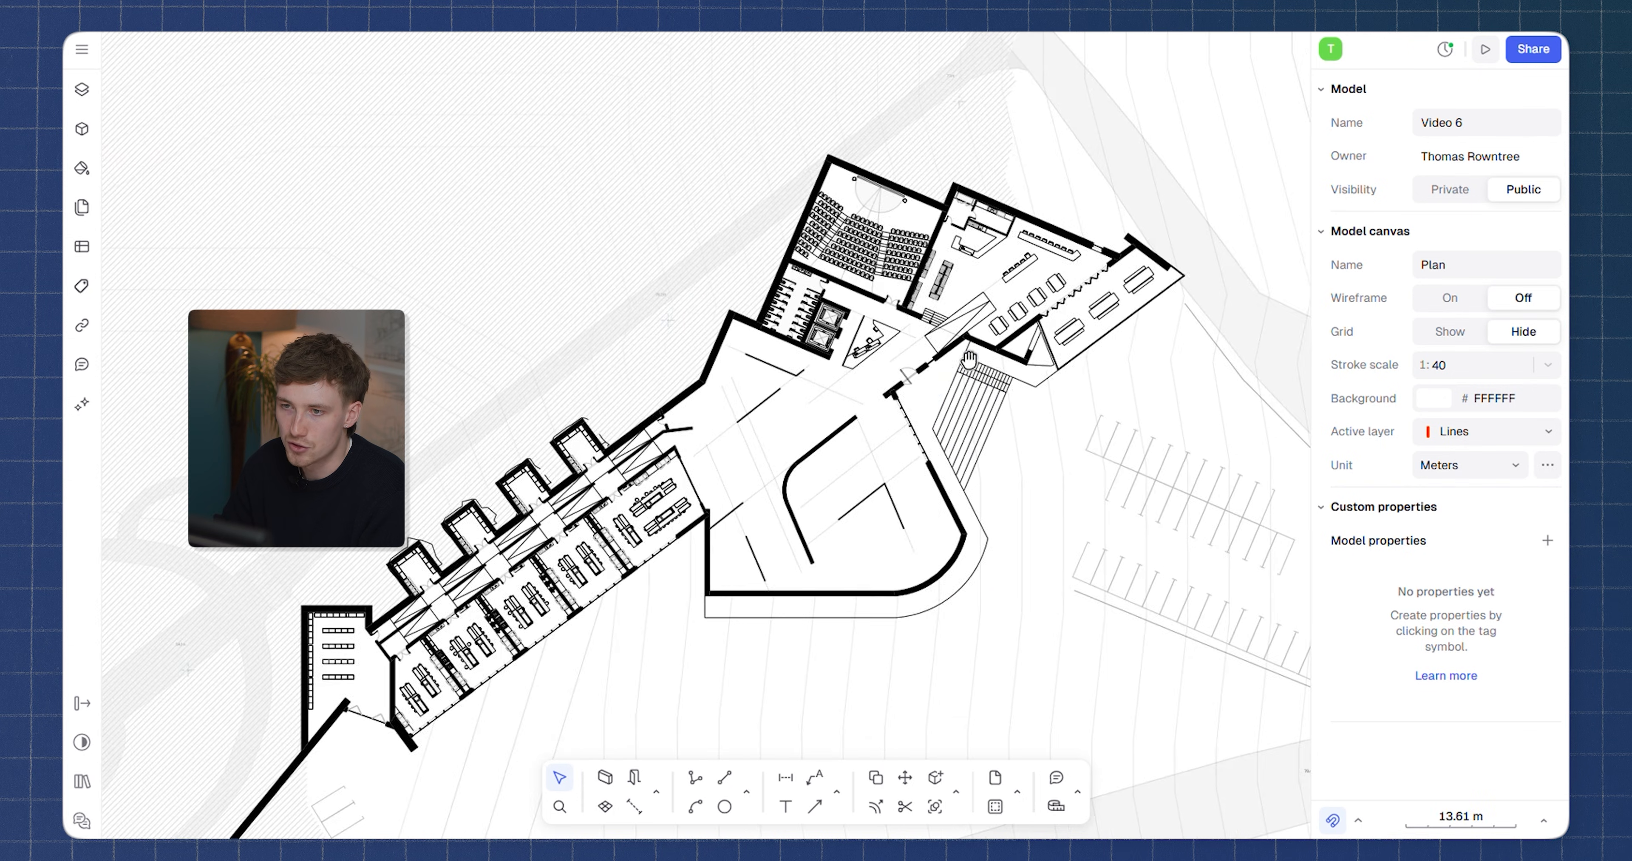
{"action": "scroll", "coordinate": [1039, 285], "scroll_direction": "up", "scroll_amount": 8}
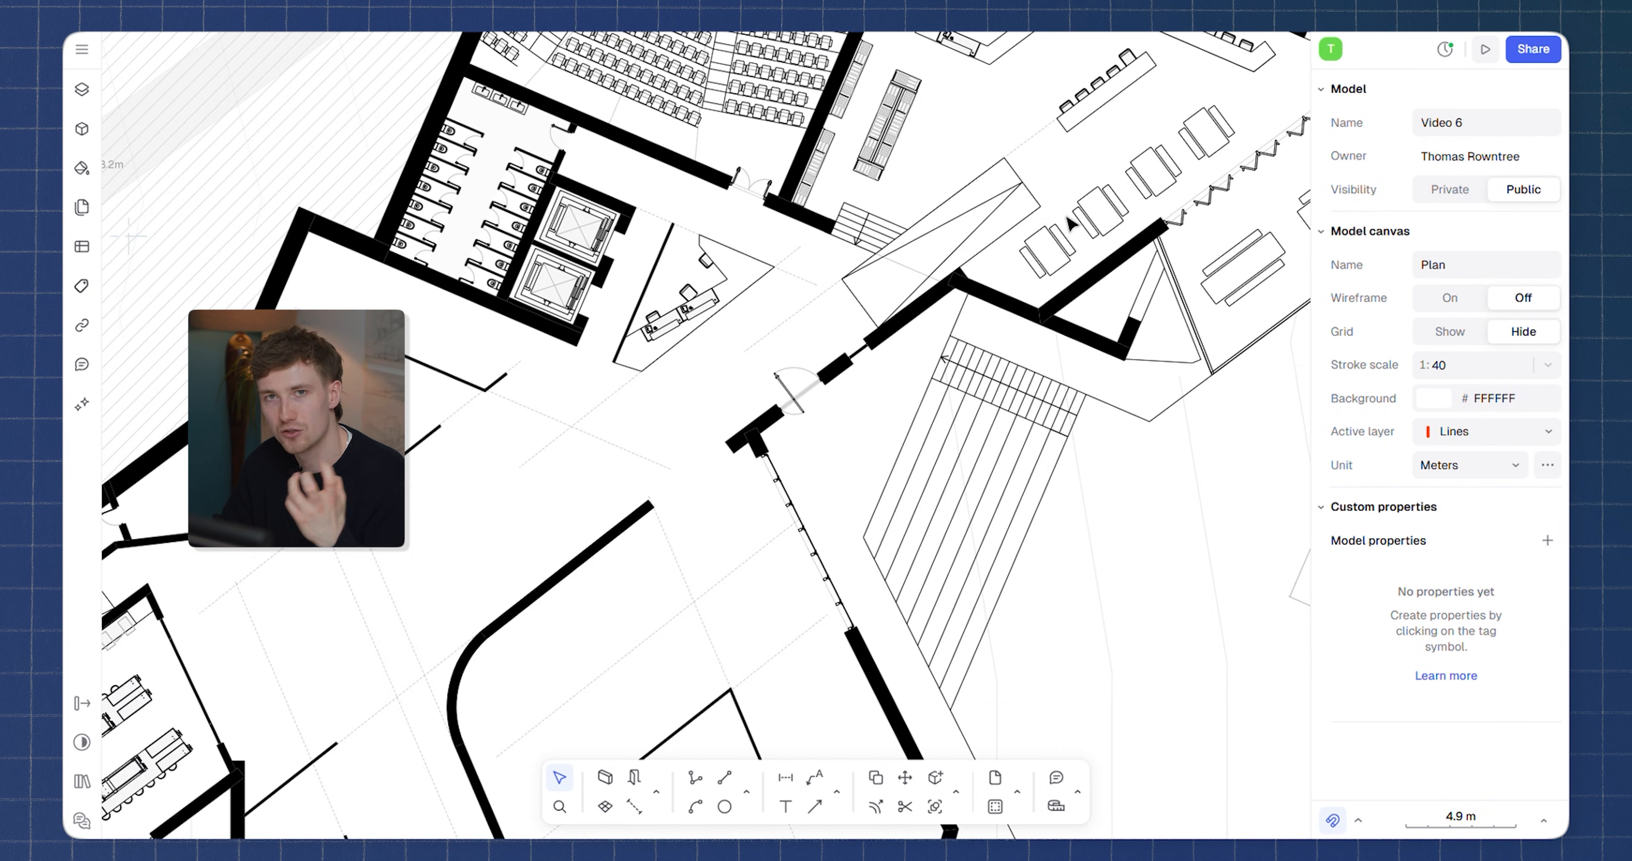
Set the stroke opacity of the 0.05 mm black line style used on the ramp outline near the café seating to 40%
{"action": "scroll", "coordinate": [1039, 284], "scroll_direction": "up", "scroll_amount": 5}
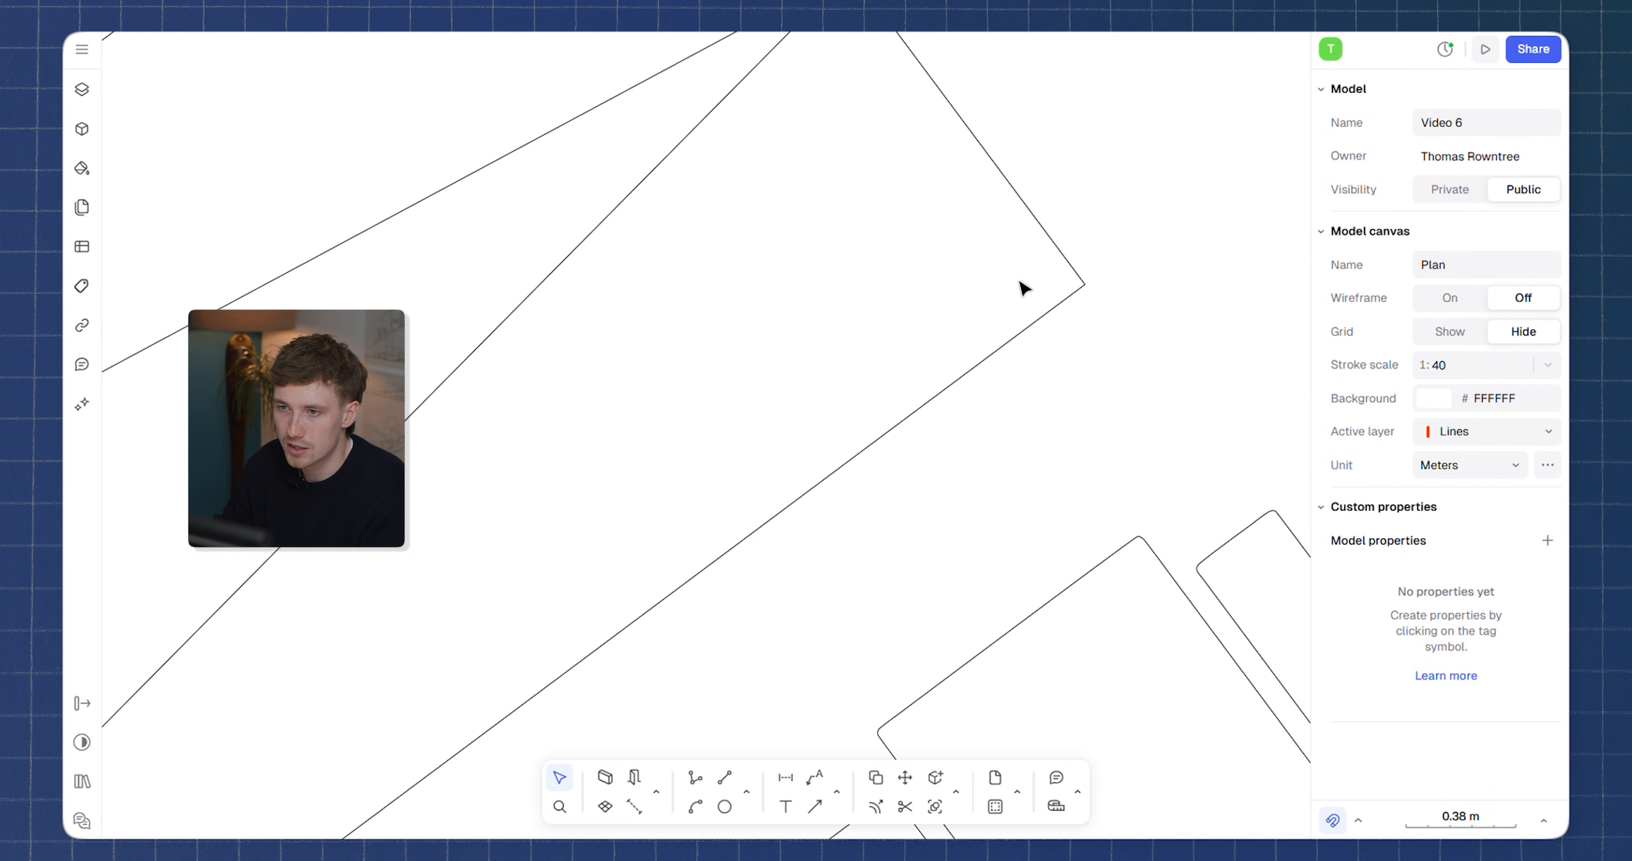
{"action": "scroll", "coordinate": [1023, 287], "scroll_direction": "down", "scroll_amount": 2}
{"action": "left_click", "coordinate": [1106, 361]}
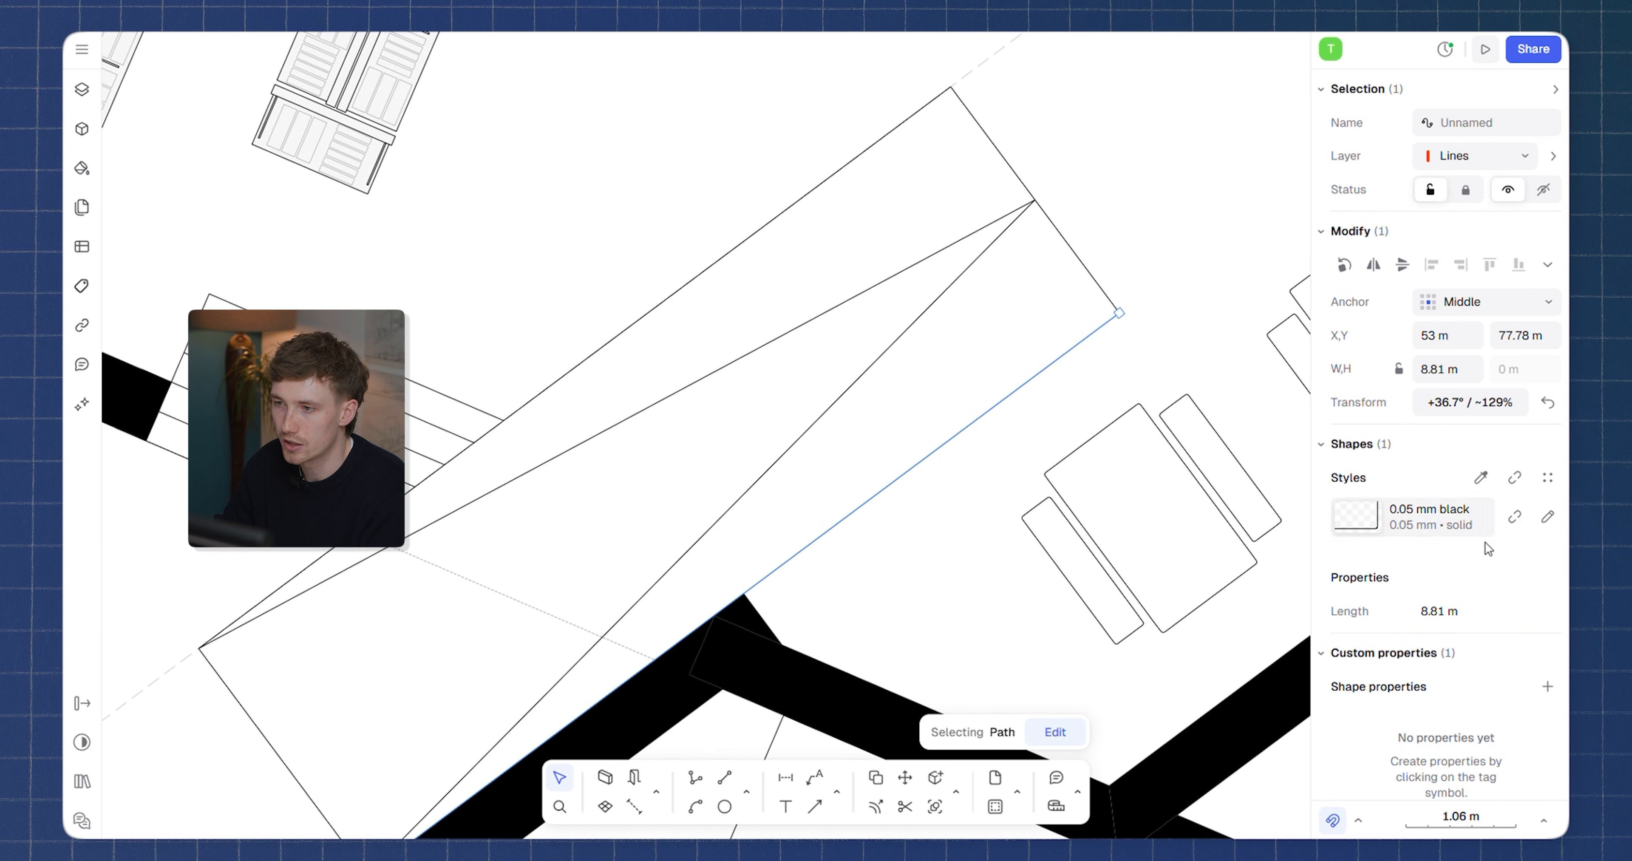
{"action": "left_click", "coordinate": [1552, 527]}
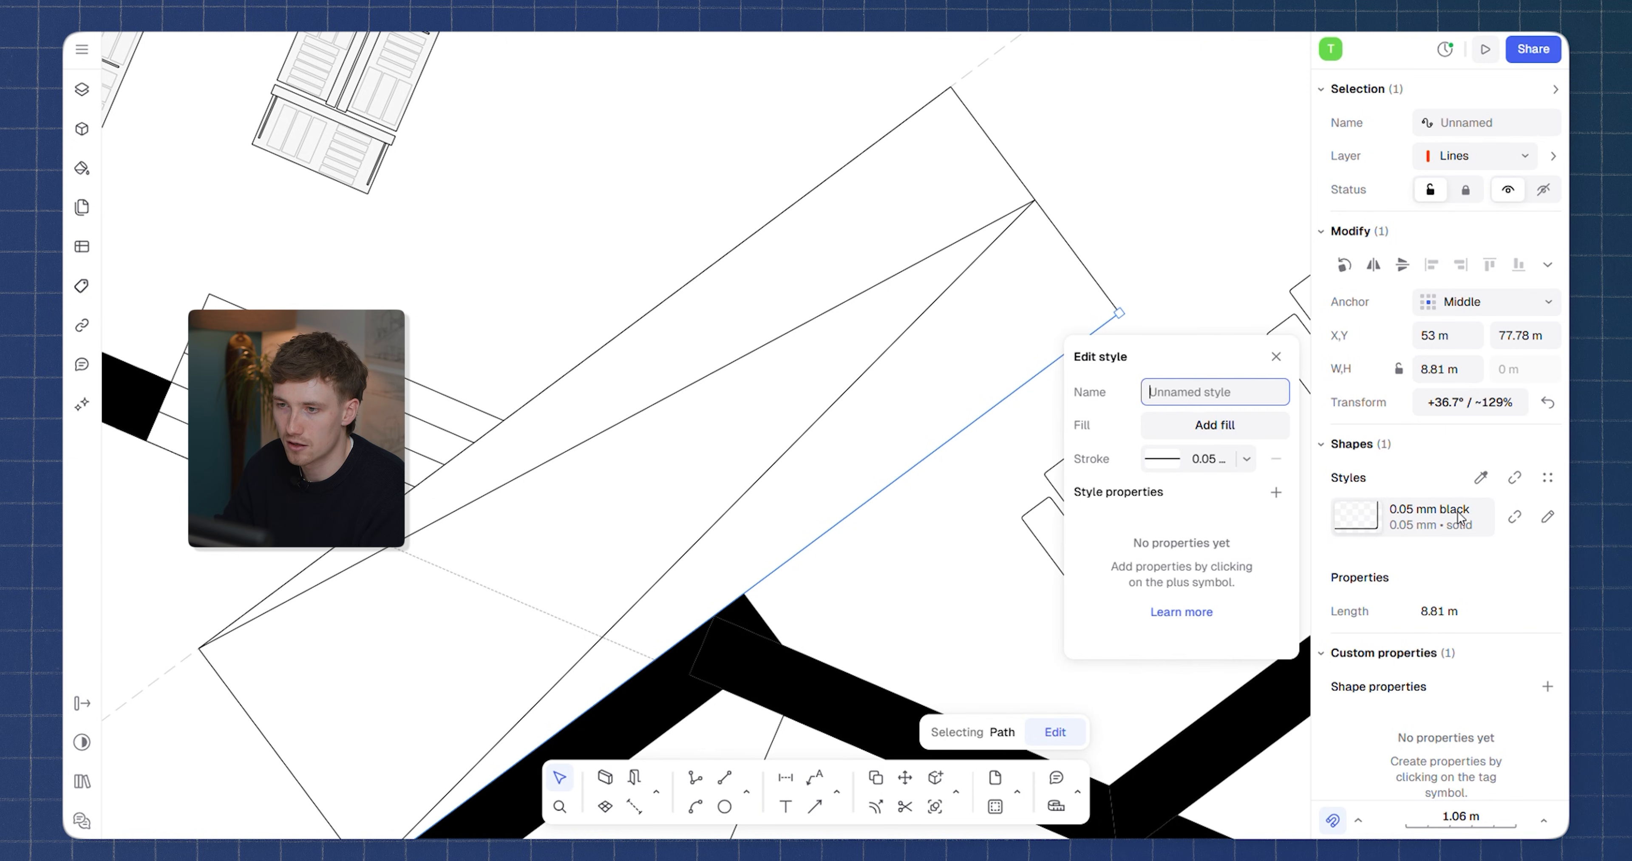
{"action": "left_click", "coordinate": [1162, 459]}
{"action": "mouse_move", "coordinate": [1018, 456]}
{"action": "left_mouse_down"}
{"action": "mouse_move", "coordinate": [962, 572]}
{"action": "mouse_move", "coordinate": [966, 433]}
{"action": "mouse_move", "coordinate": [944, 613]}
{"action": "left_mouse_up"}
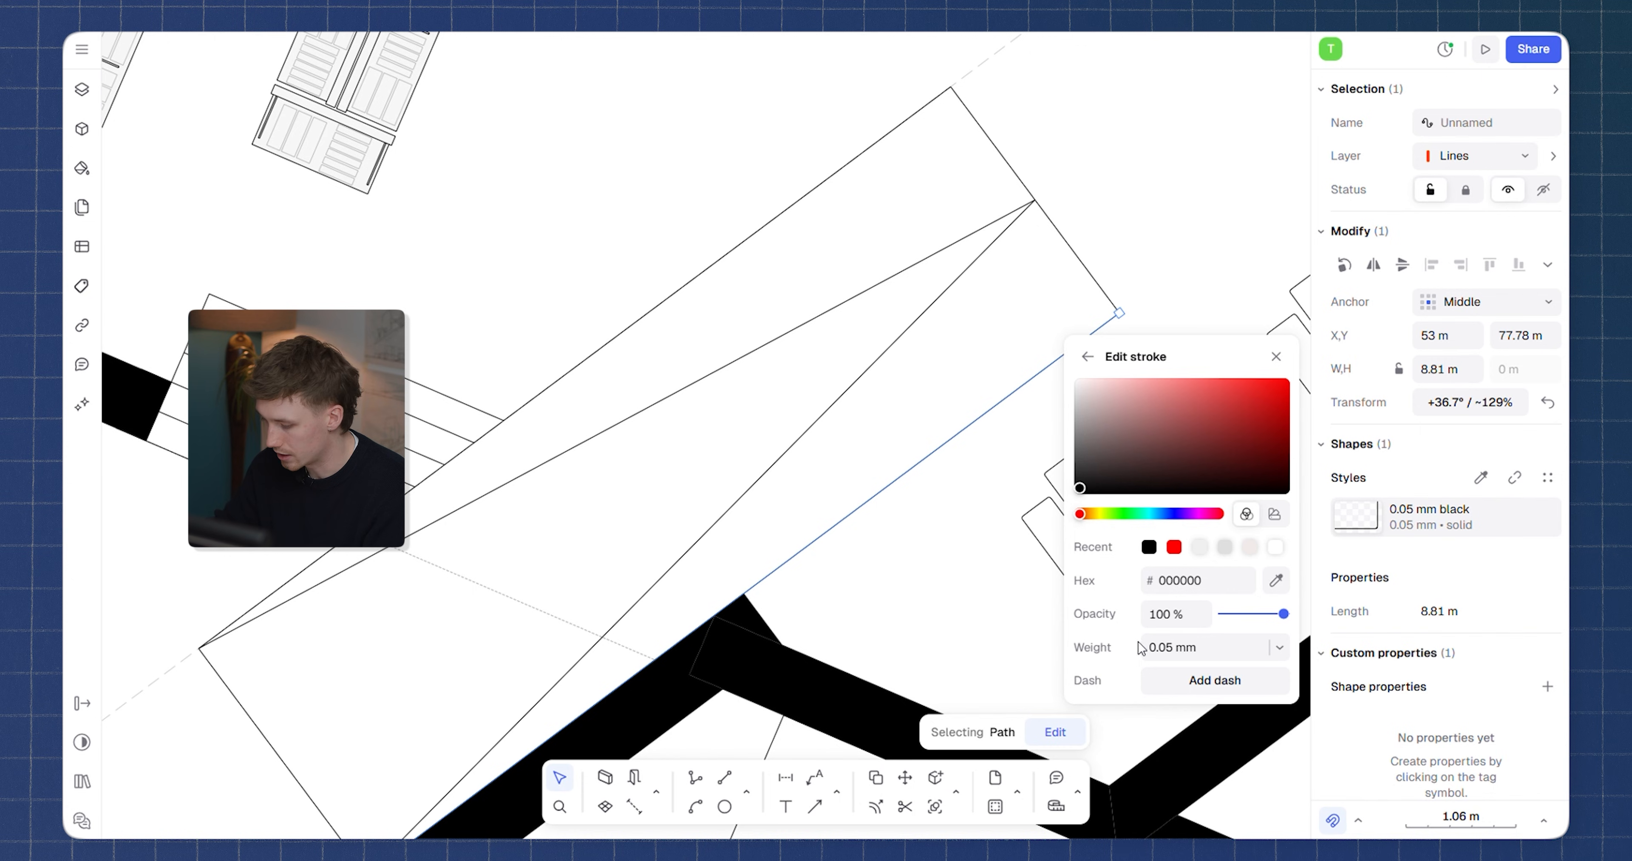
{"action": "left_click", "coordinate": [1162, 614]}
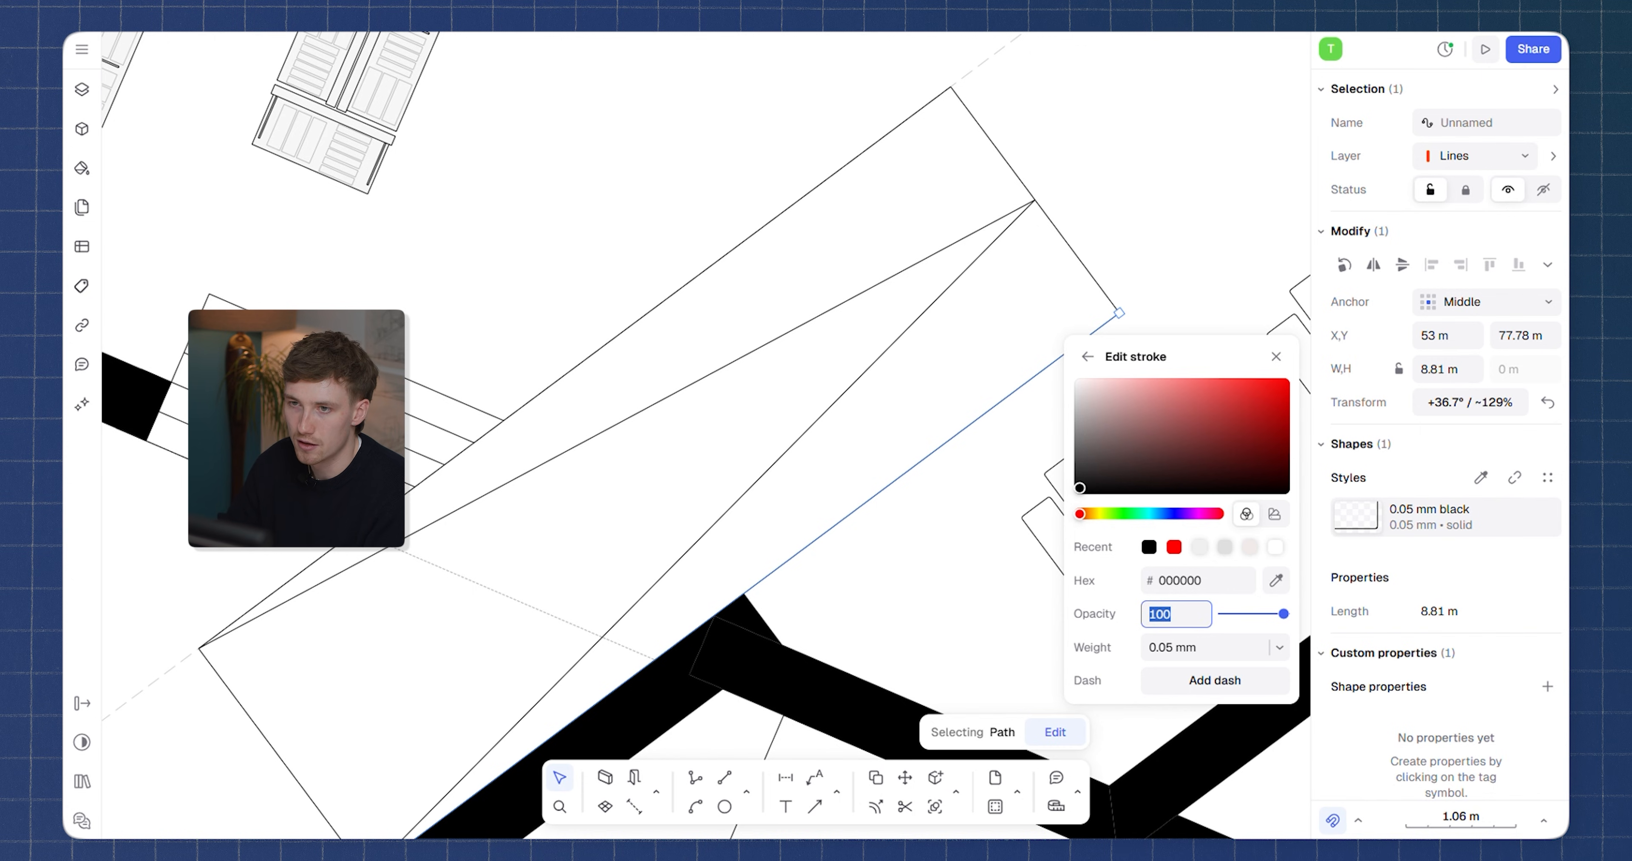
{"action": "type", "text": "50"}
{"action": "key", "text": "Return"}
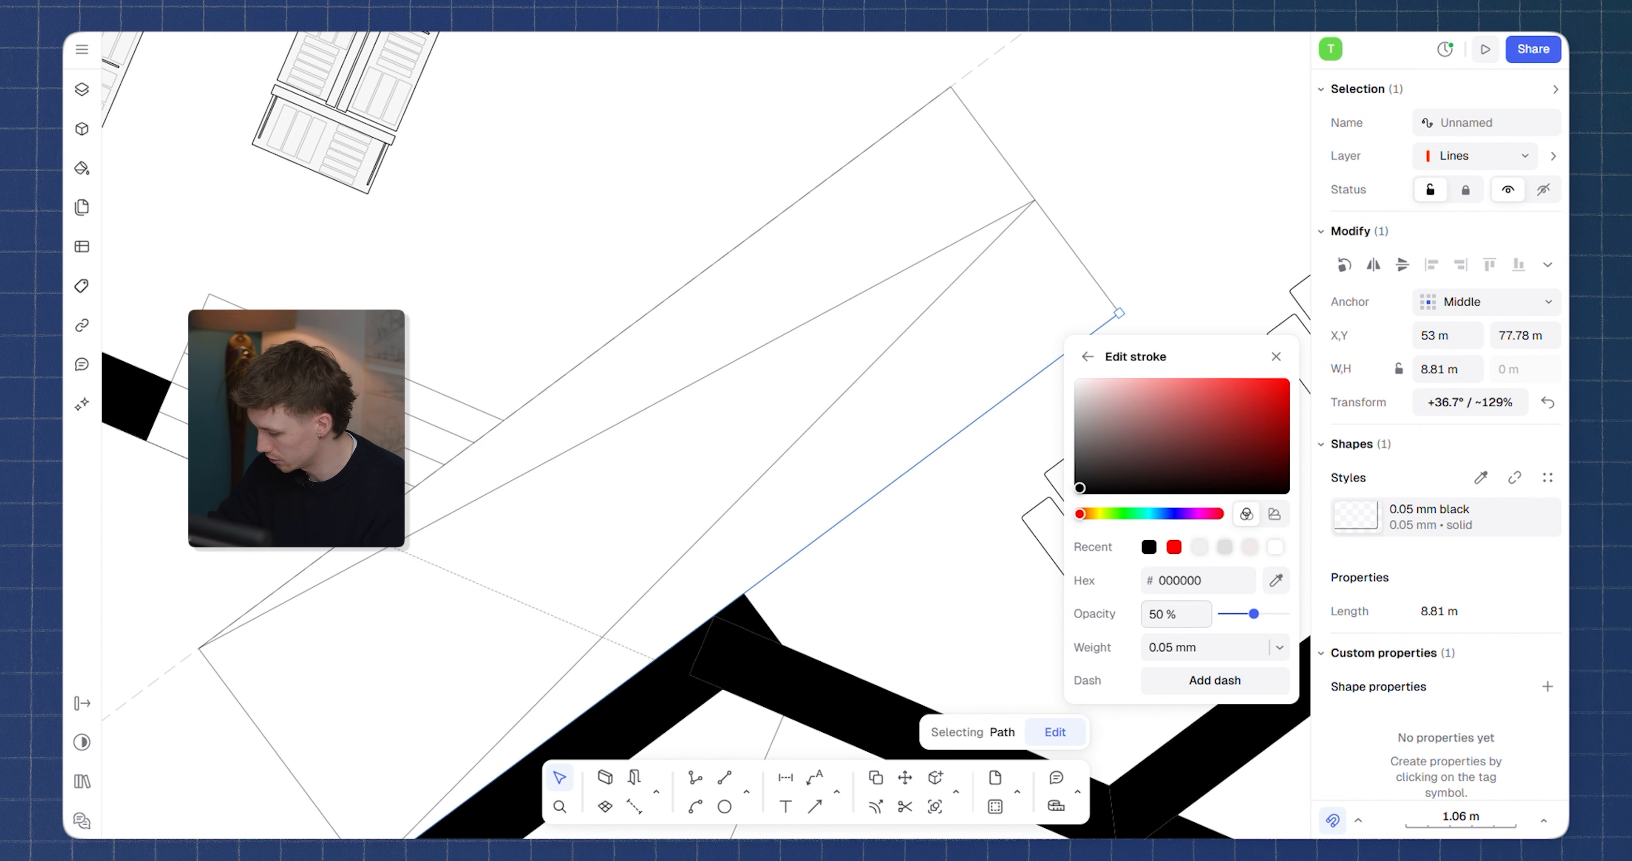
{"action": "type", "text": "40"}
{"action": "key", "text": "Return"}
{"action": "key", "text": "Escape"}
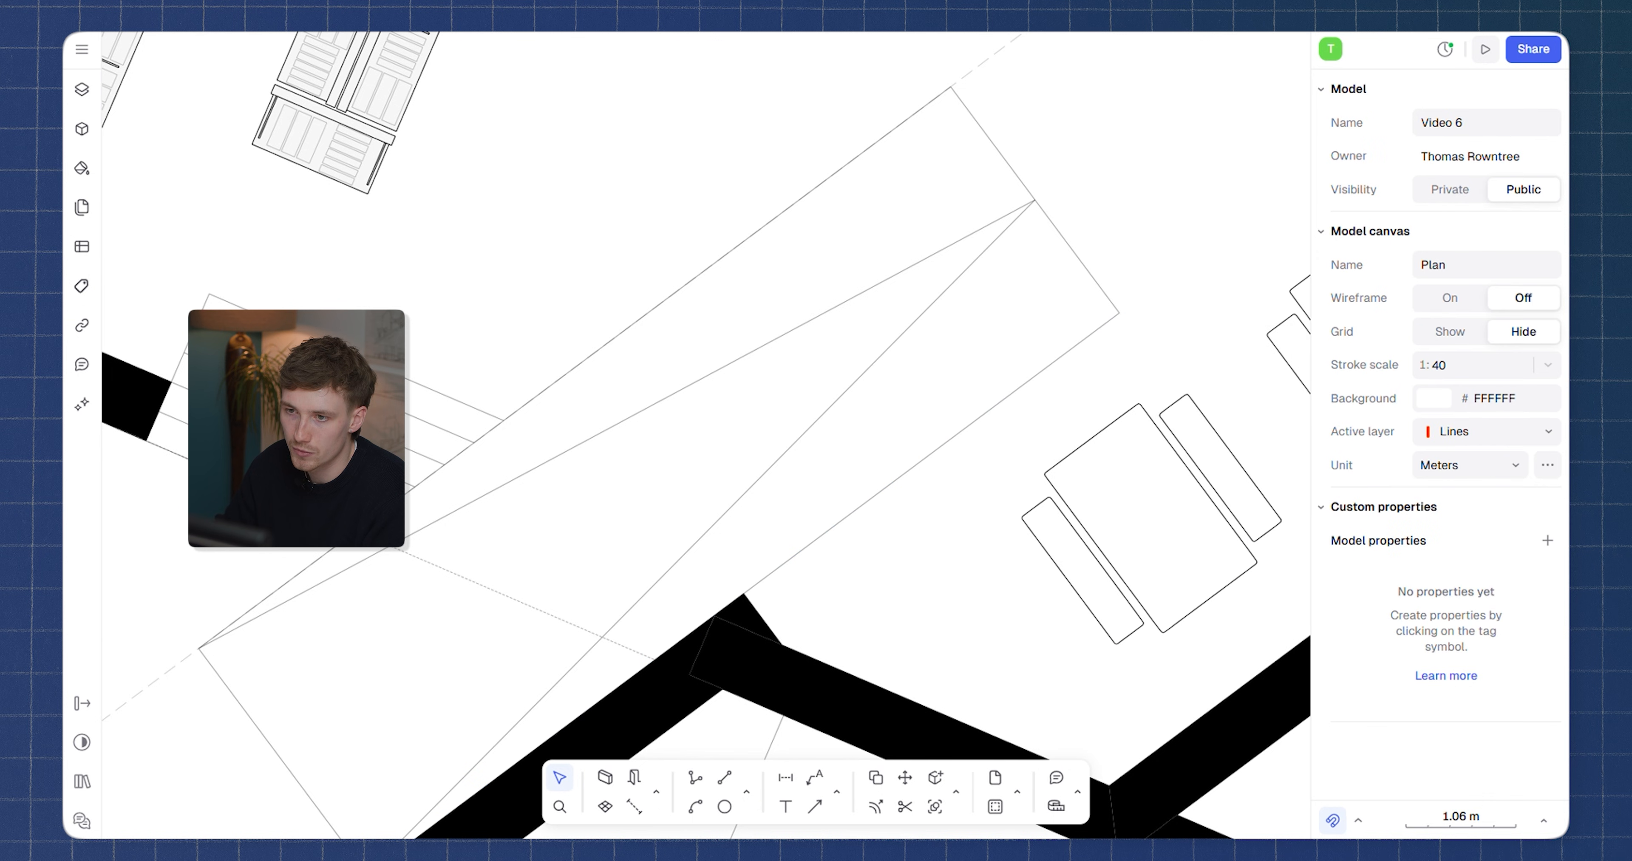
Review the line hierarchy around the steps, ramp, central hall and auditorium, and across the whole floor plan
{"action": "scroll", "coordinate": [1132, 302], "scroll_direction": "down", "scroll_amount": 10}
{"action": "scroll", "coordinate": [1165, 406], "scroll_direction": "up", "scroll_amount": 5}
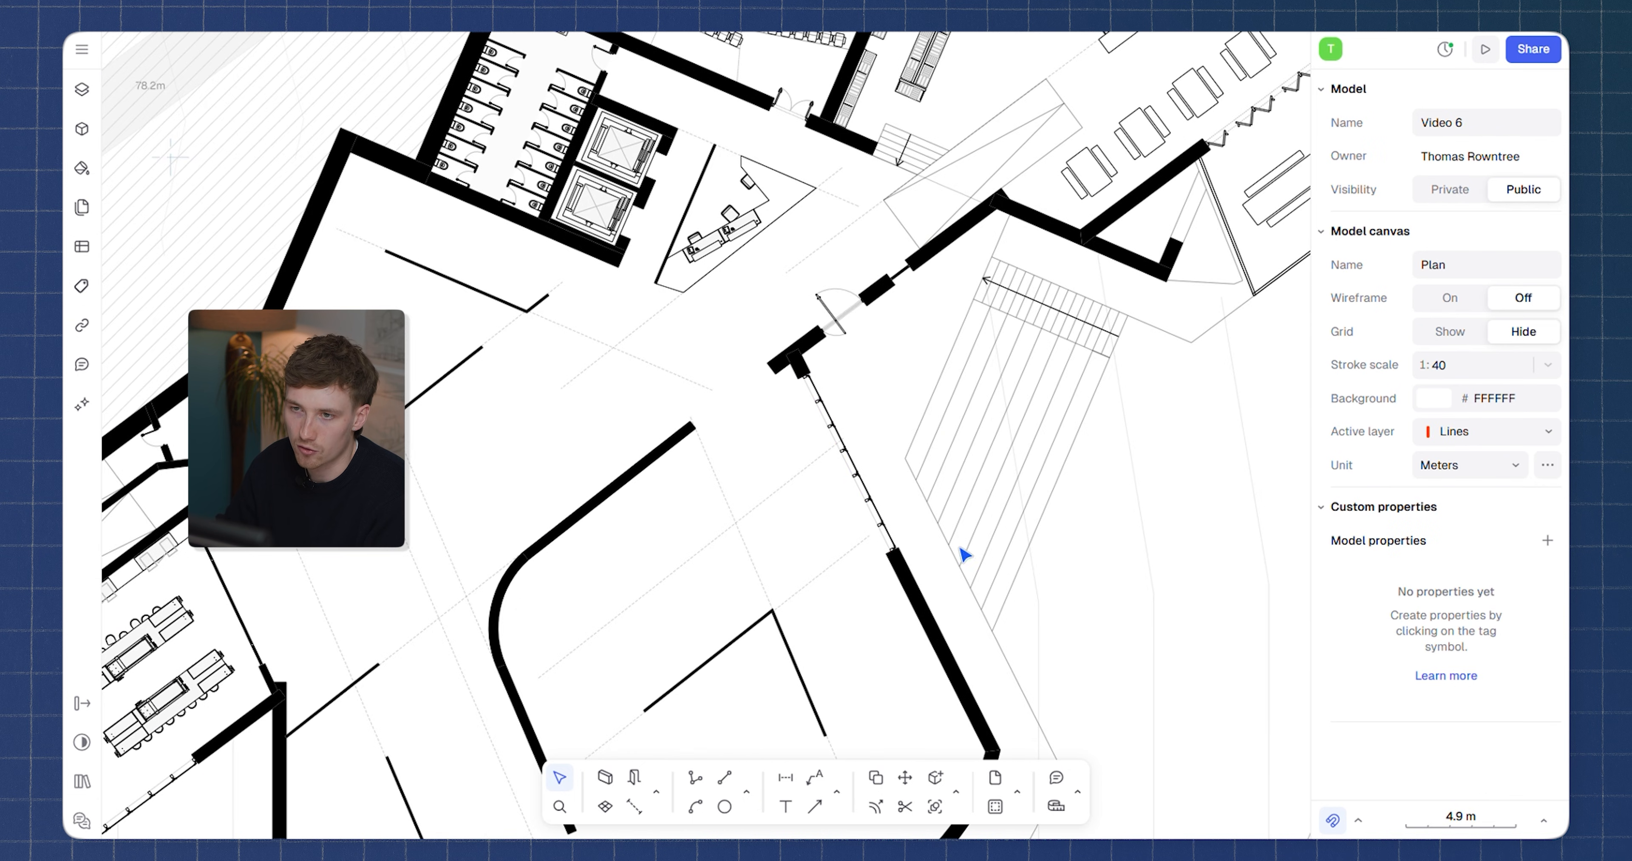
{"action": "middle_click_drag", "start_coordinate": [936, 356], "coordinate": [1014, 494]}
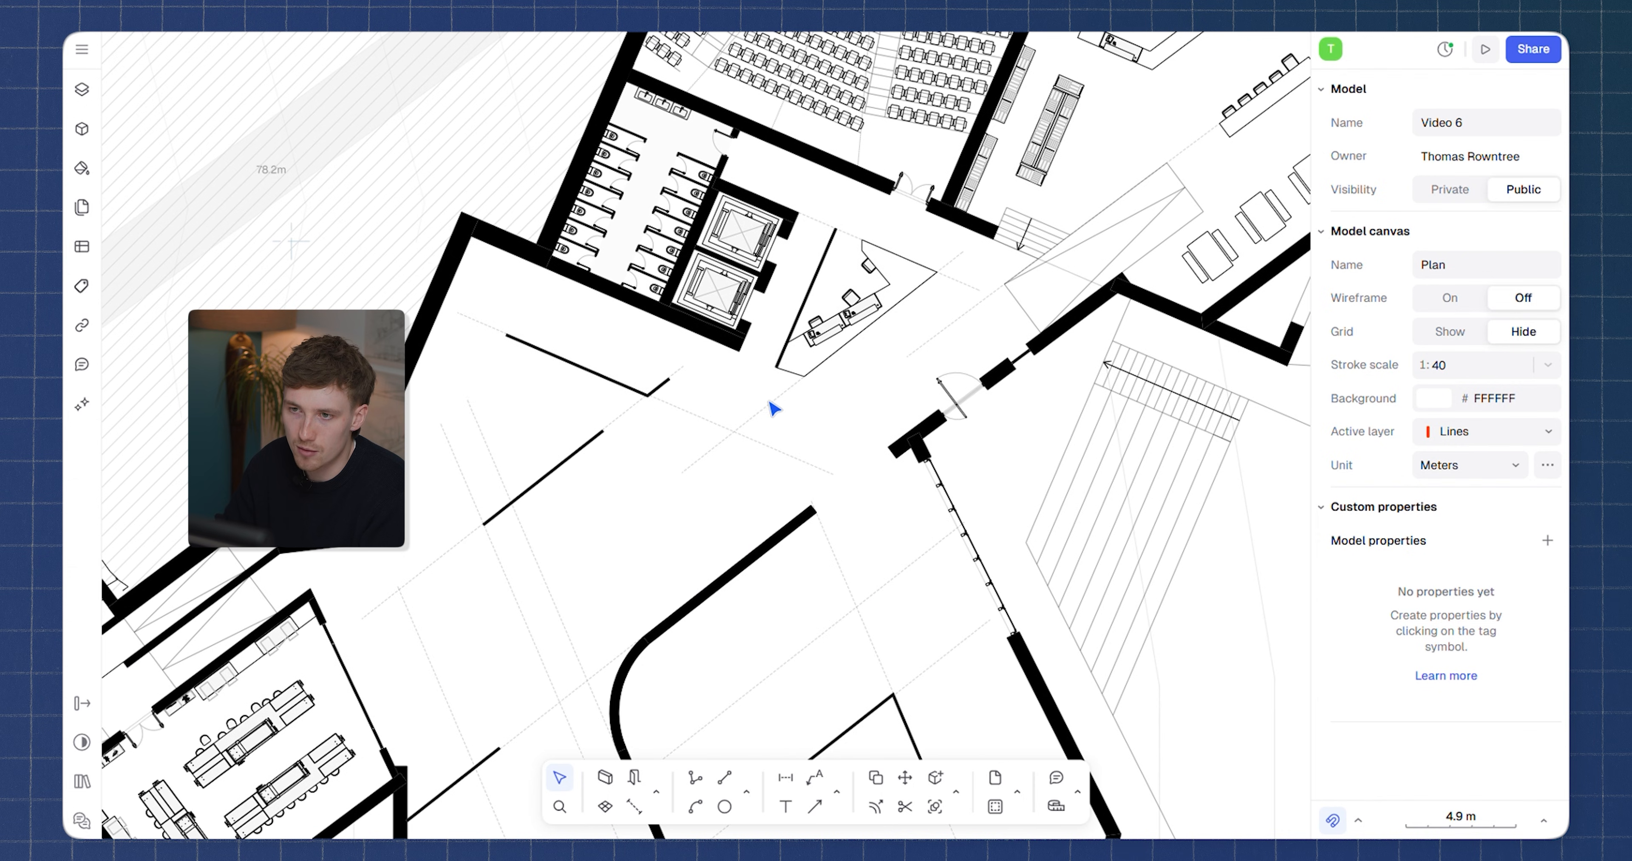
{"action": "scroll", "coordinate": [988, 388], "scroll_direction": "down", "scroll_amount": 5}
{"action": "scroll", "coordinate": [1083, 329], "scroll_direction": "up", "scroll_amount": 5}
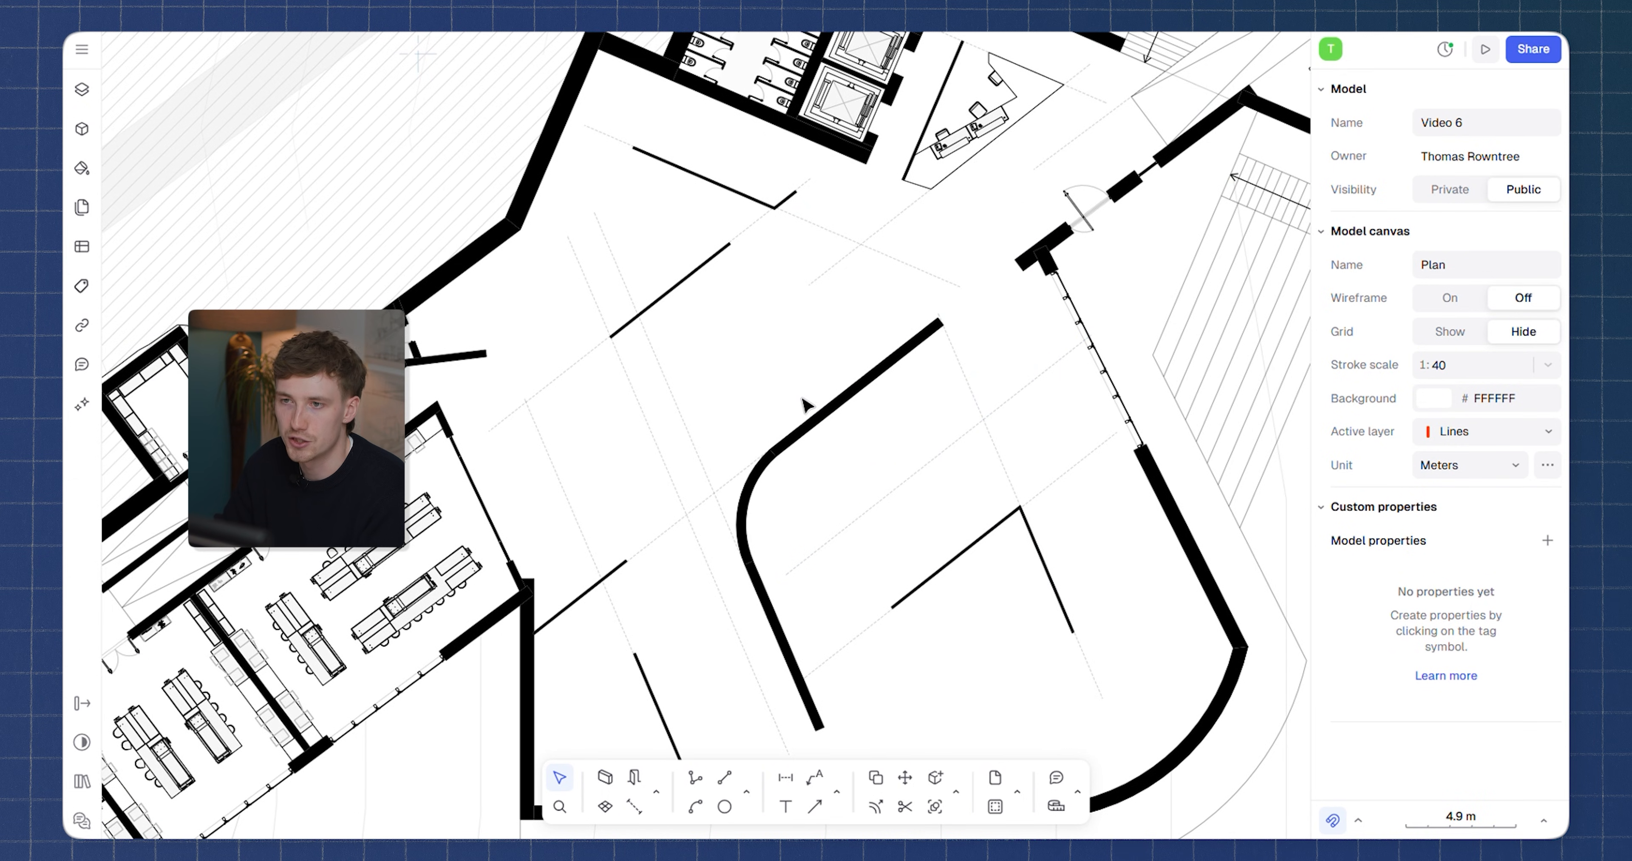
{"action": "scroll", "coordinate": [830, 335], "scroll_direction": "down", "scroll_amount": 5}
{"action": "scroll", "coordinate": [855, 443], "scroll_direction": "up", "scroll_amount": 5}
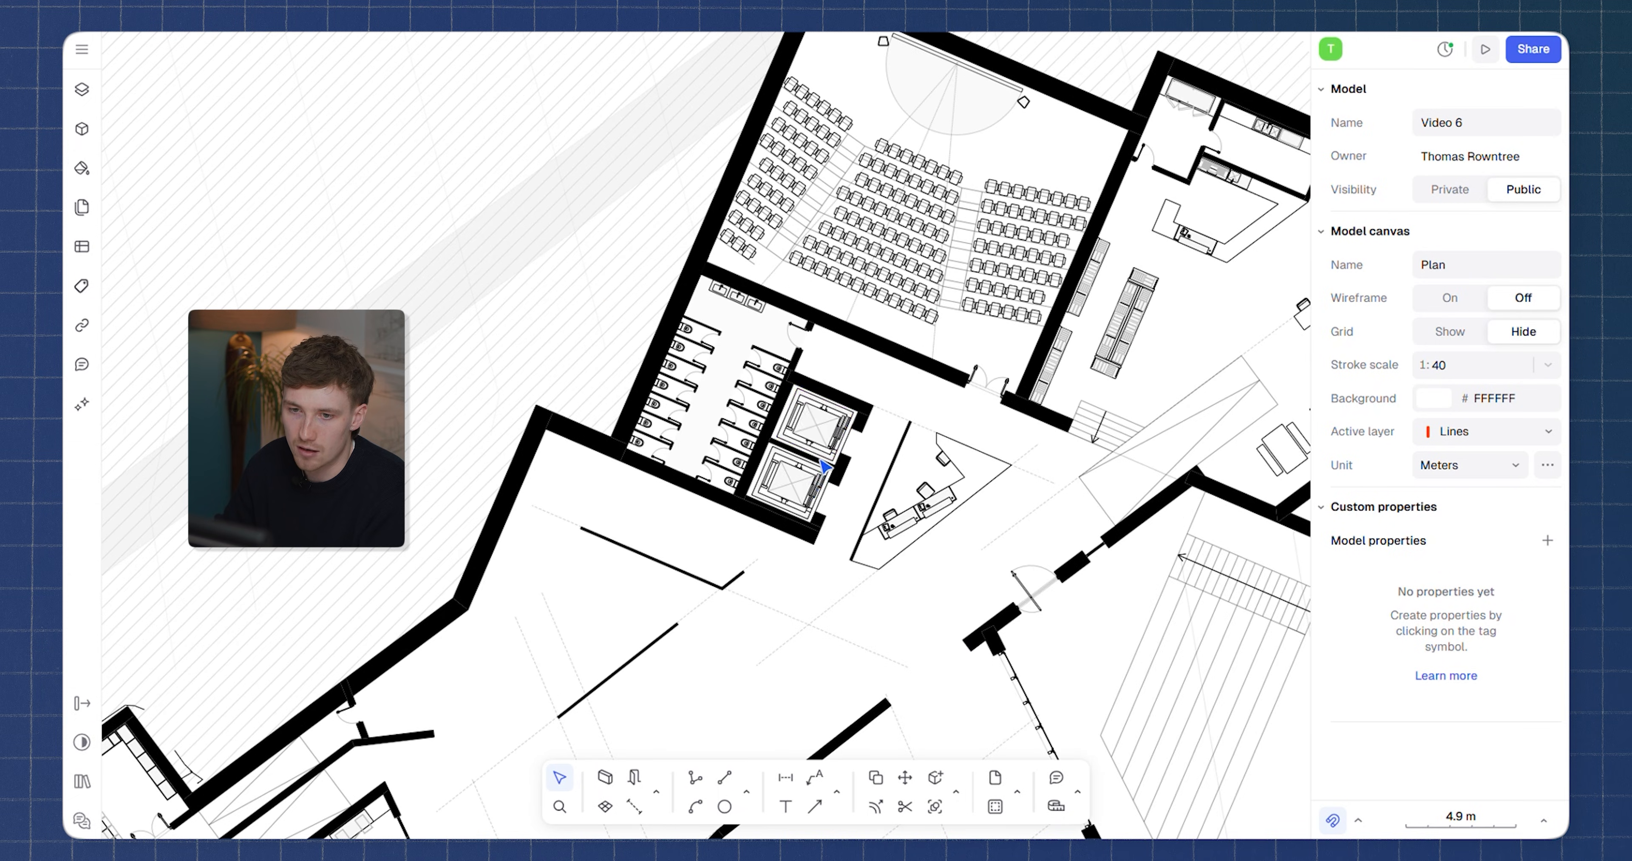
{"action": "middle_click_drag", "start_coordinate": [640, 602], "coordinate": [976, 253]}
{"action": "scroll", "coordinate": [507, 627], "scroll_direction": "down", "scroll_amount": 5}
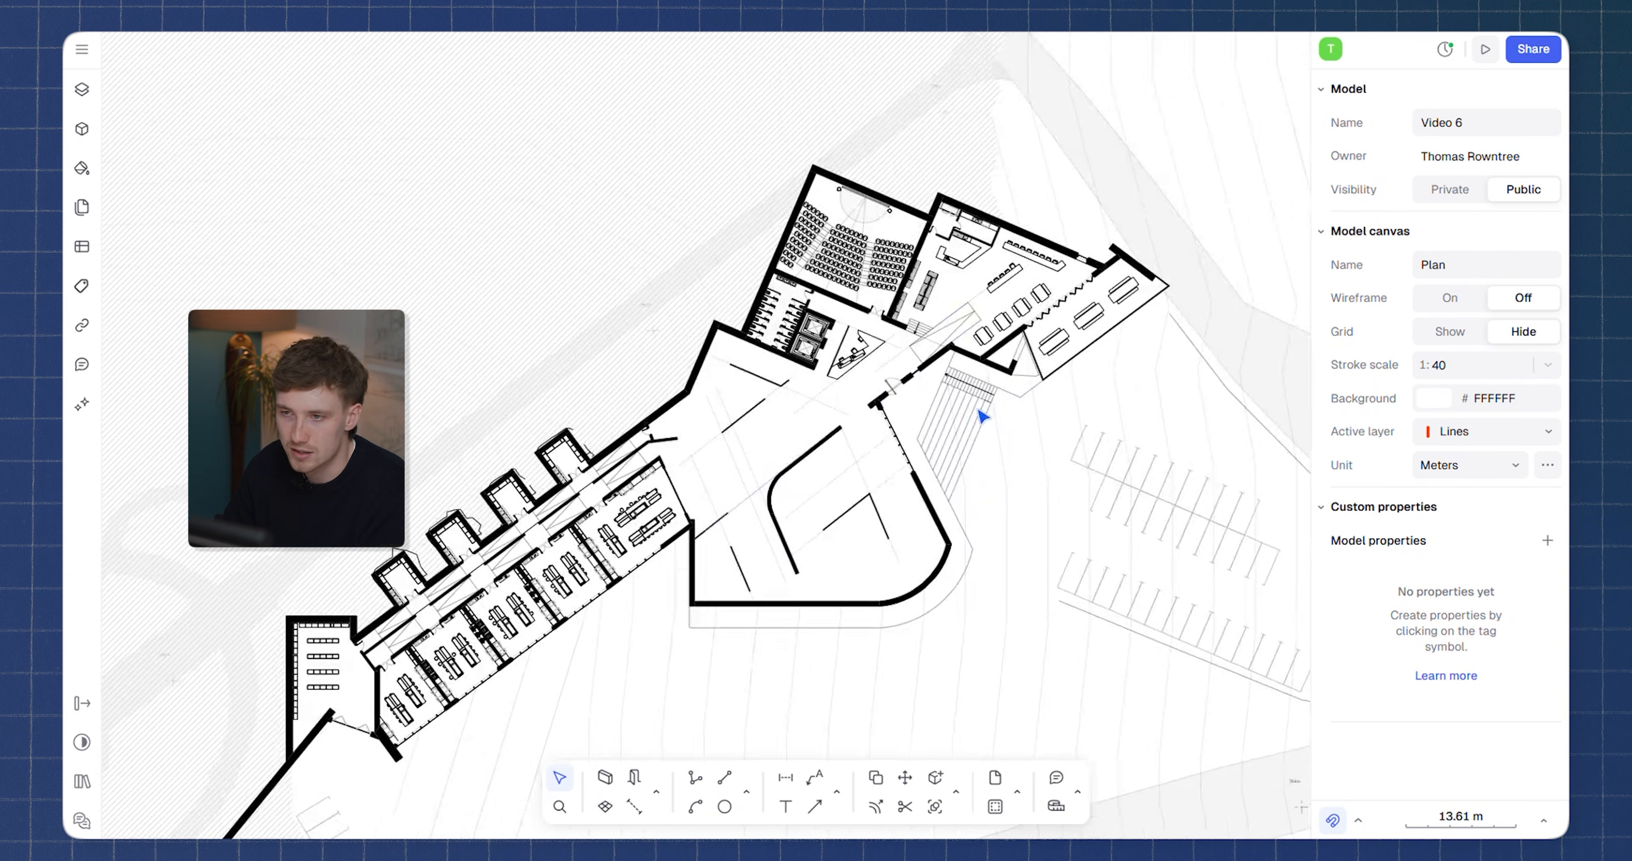
Trace the auditorium's inner wall faces with a closed, grey-filled polyline covering the whole floor
{"action": "scroll", "coordinate": [982, 409], "scroll_direction": "up", "scroll_amount": 5}
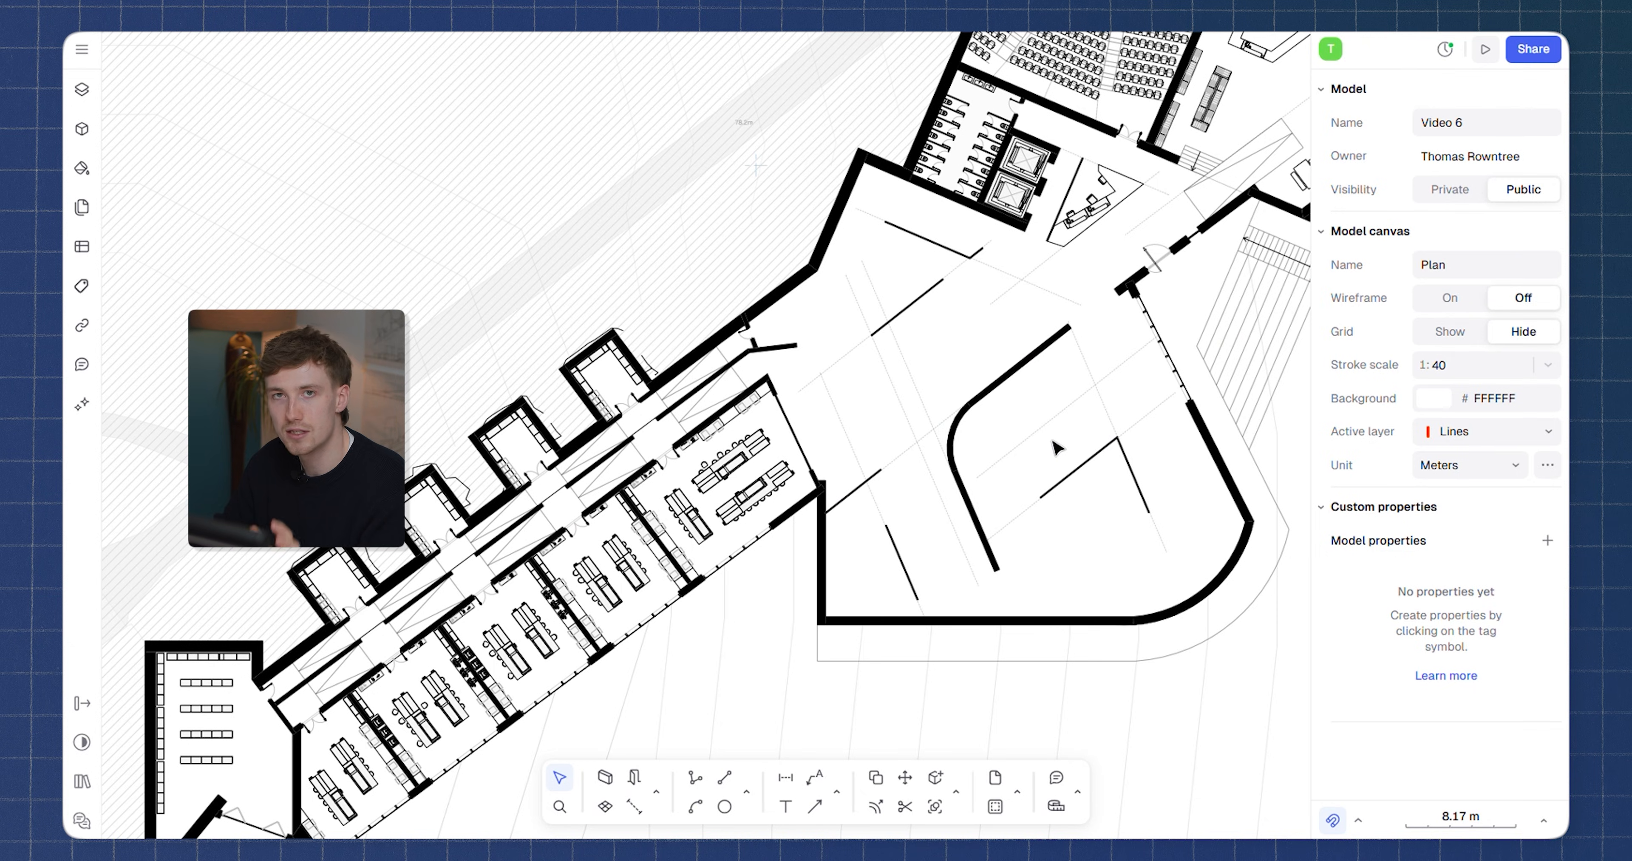
{"action": "left_click", "coordinate": [696, 780]}
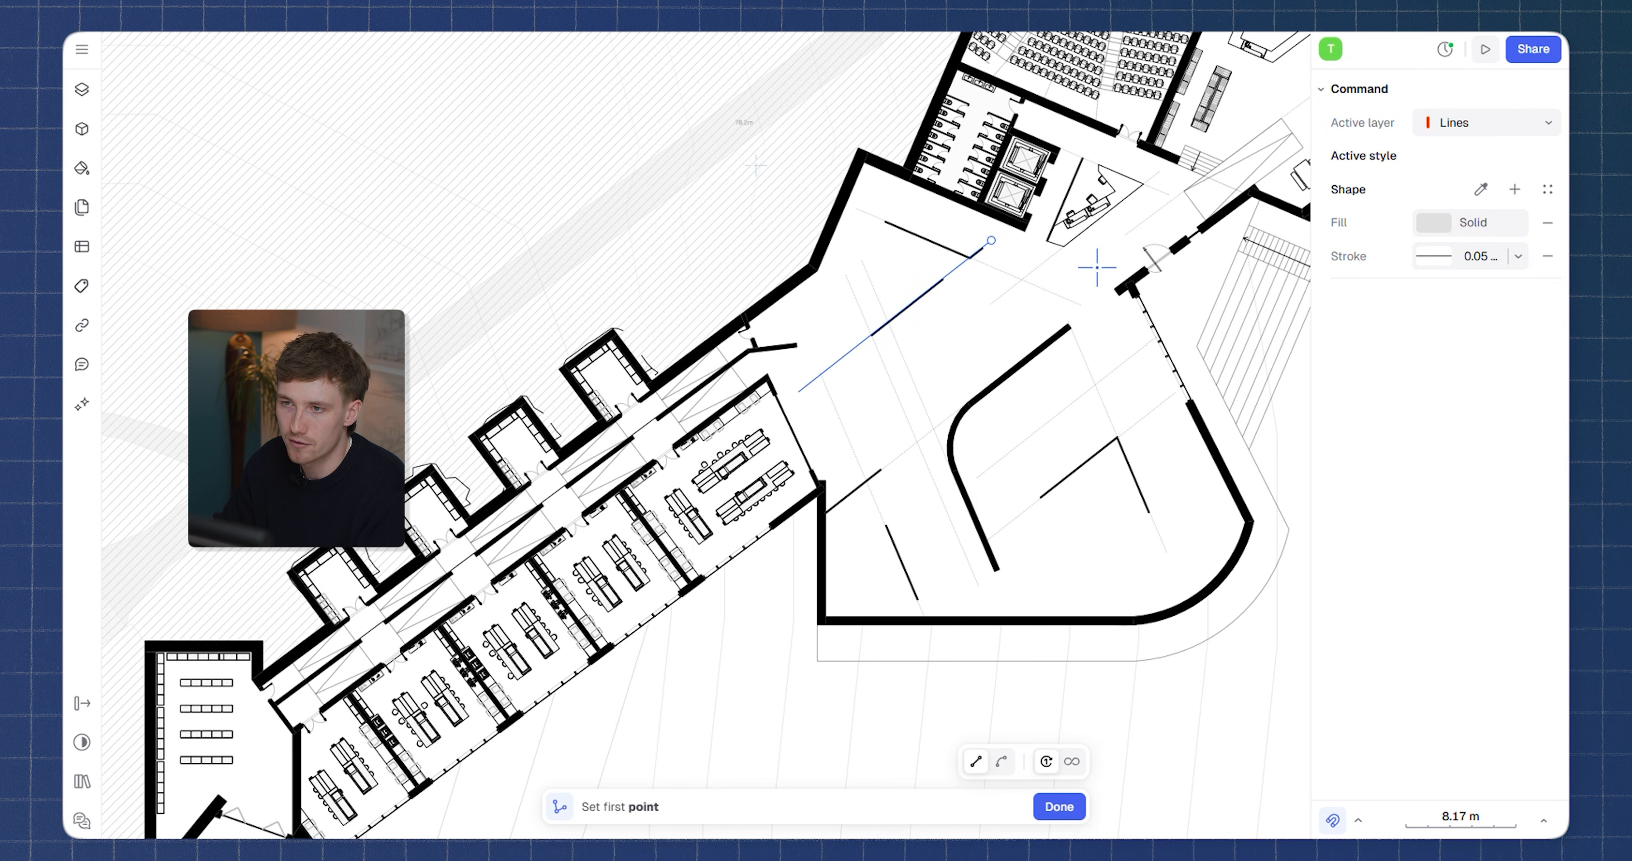
{"action": "middle_click_drag", "start_coordinate": [970, 412], "coordinate": [736, 604]}
{"action": "scroll", "coordinate": [728, 229], "scroll_direction": "up", "scroll_amount": 5}
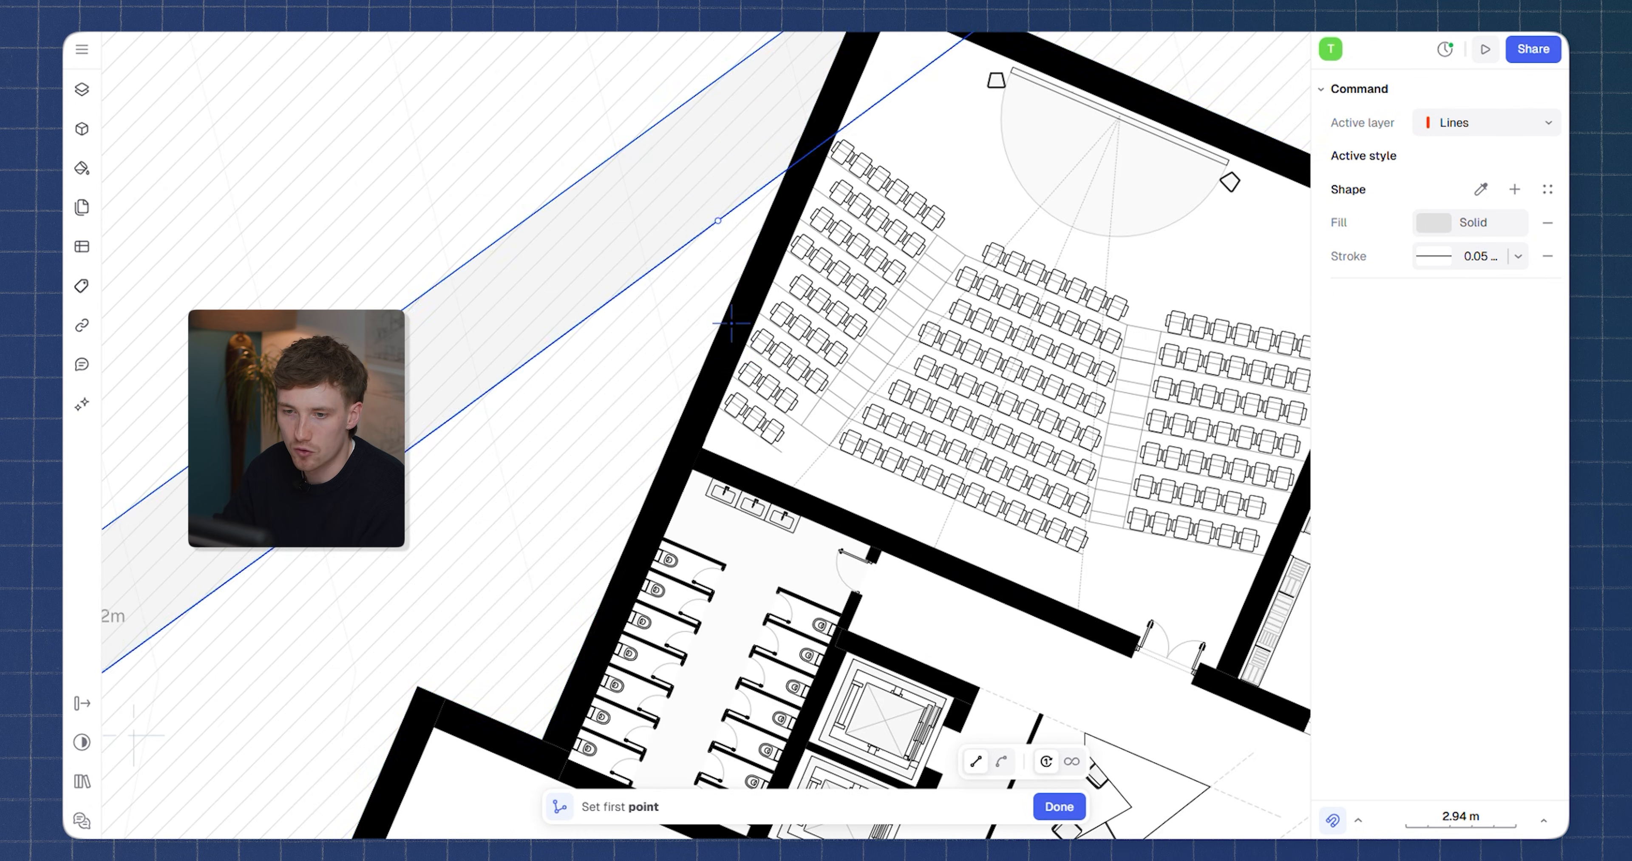
{"action": "left_click", "coordinate": [701, 448]}
{"action": "scroll", "coordinate": [792, 254], "scroll_direction": "up", "scroll_amount": 5}
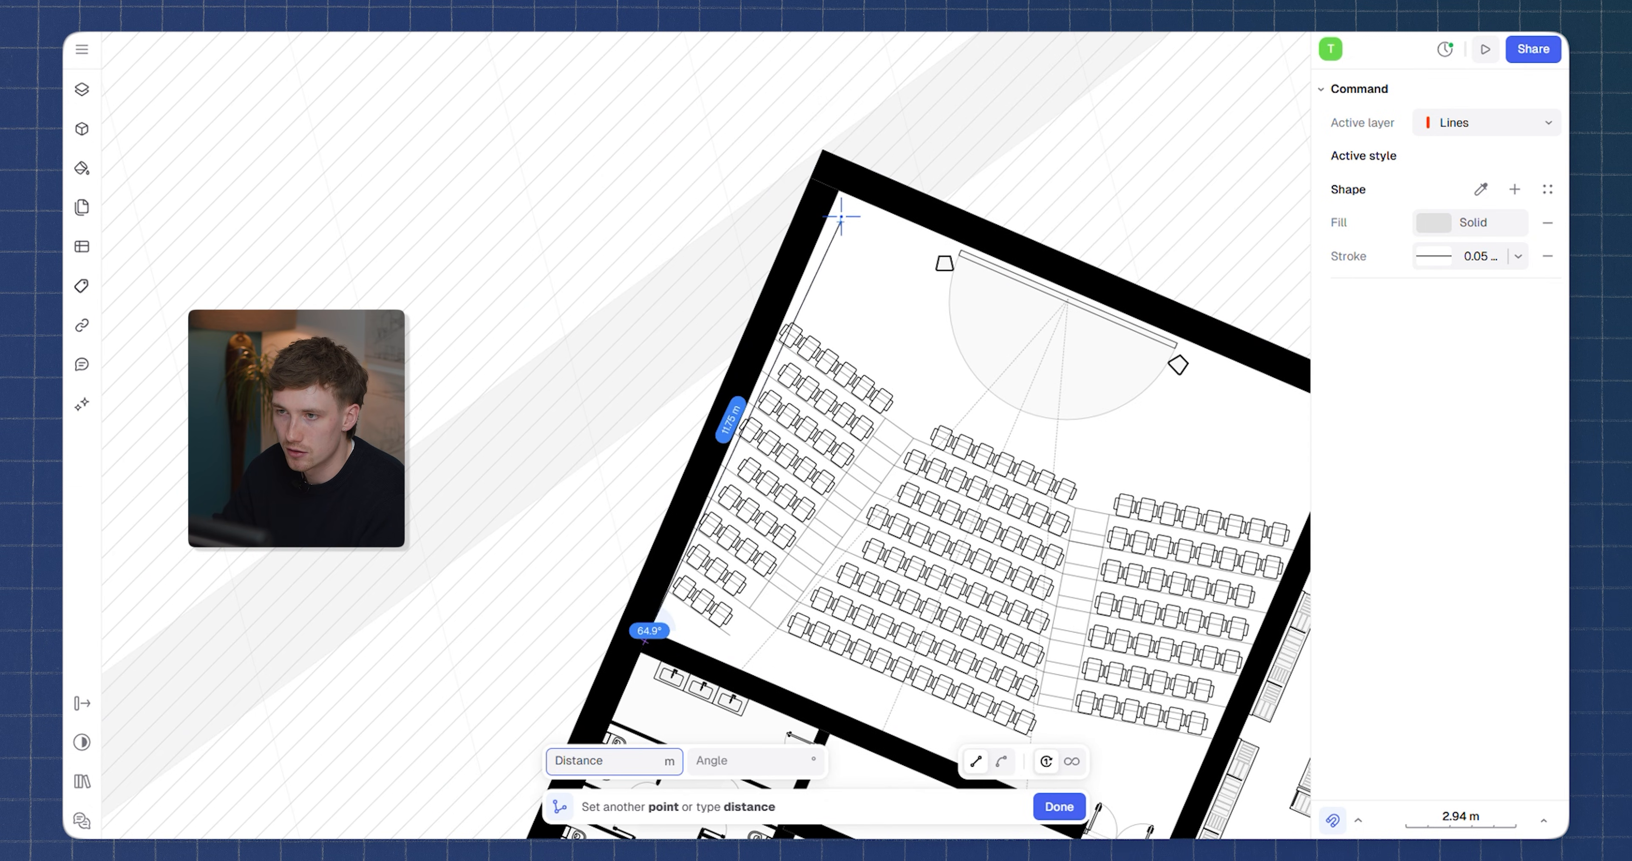
{"action": "left_click", "coordinate": [837, 190]}
{"action": "middle_click_drag", "start_coordinate": [1003, 366], "coordinate": [807, 216]}
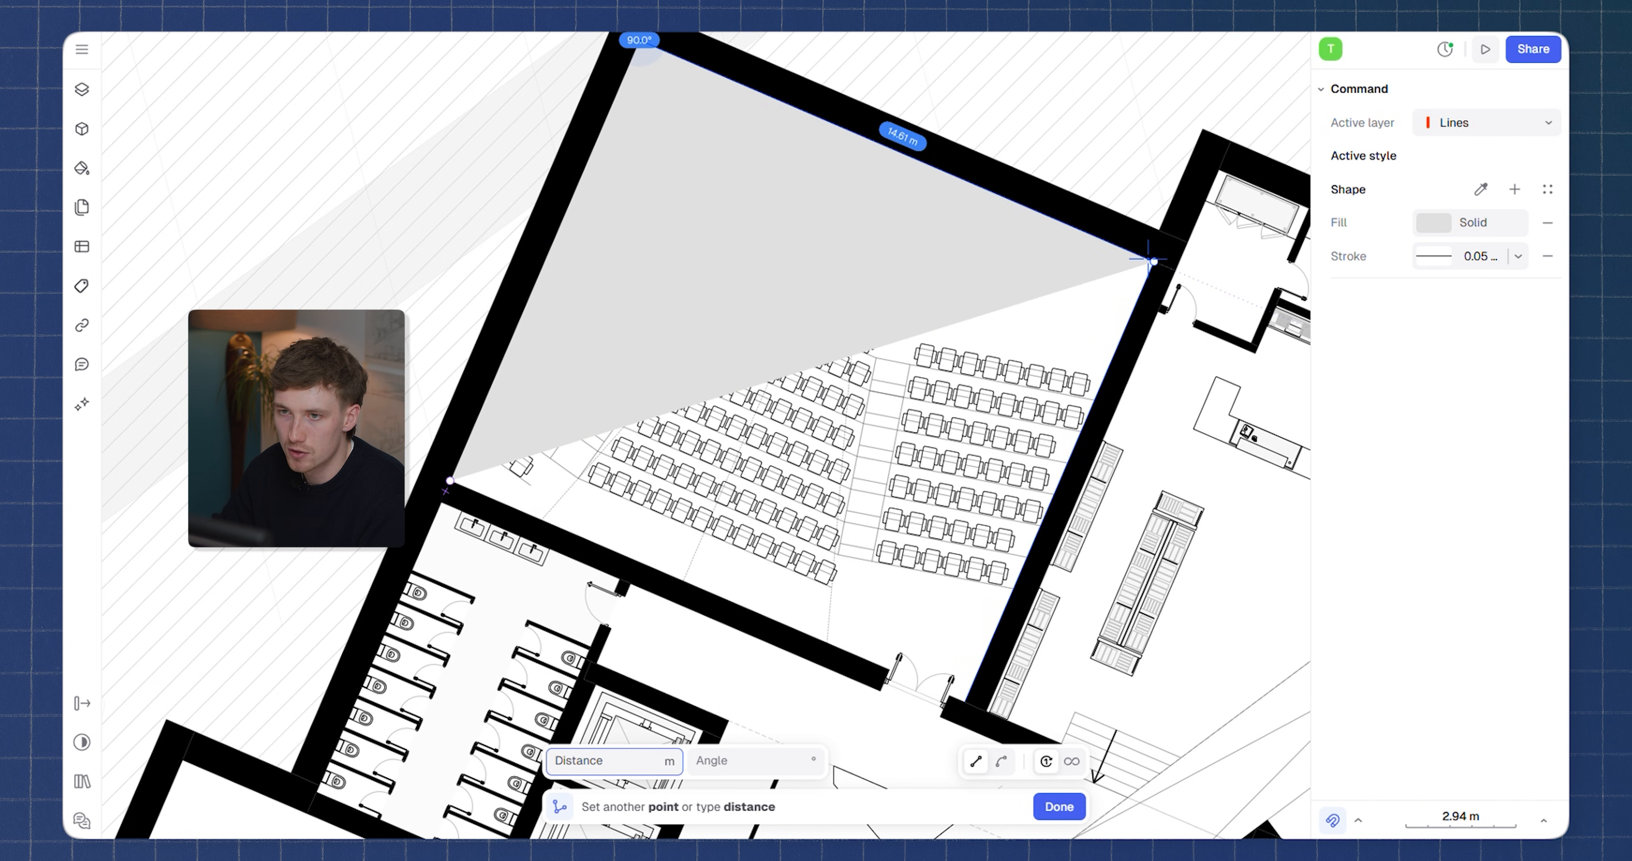
{"action": "left_click", "coordinate": [1152, 261]}
{"action": "left_click", "coordinate": [958, 694]}
{"action": "scroll", "coordinate": [1013, 570], "scroll_direction": "left", "scroll_amount": 5}
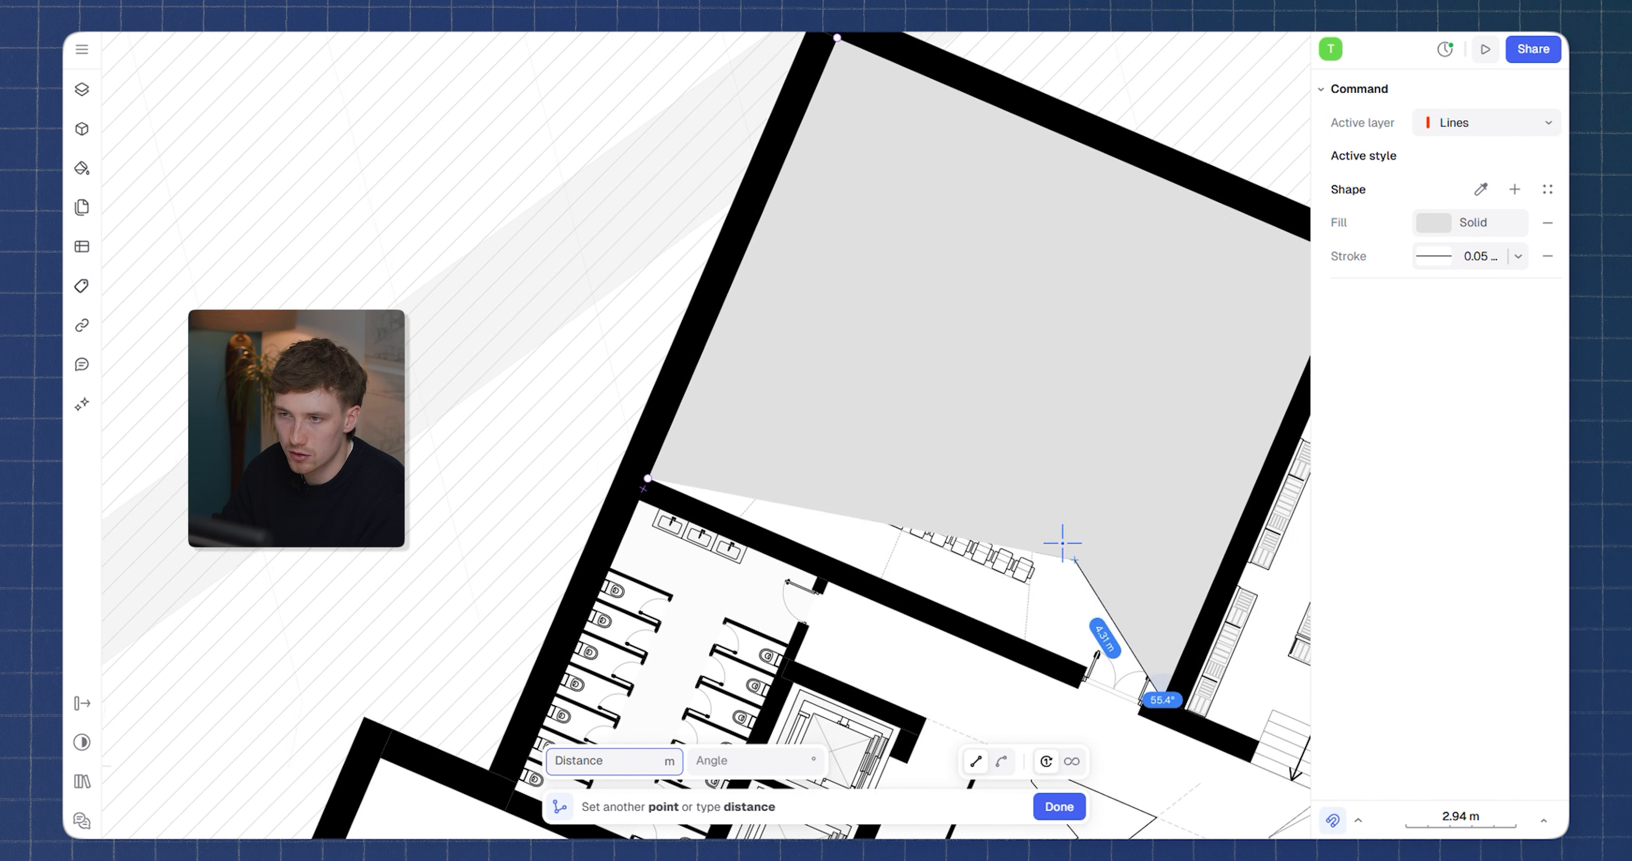
{"action": "left_click", "coordinate": [666, 475]}
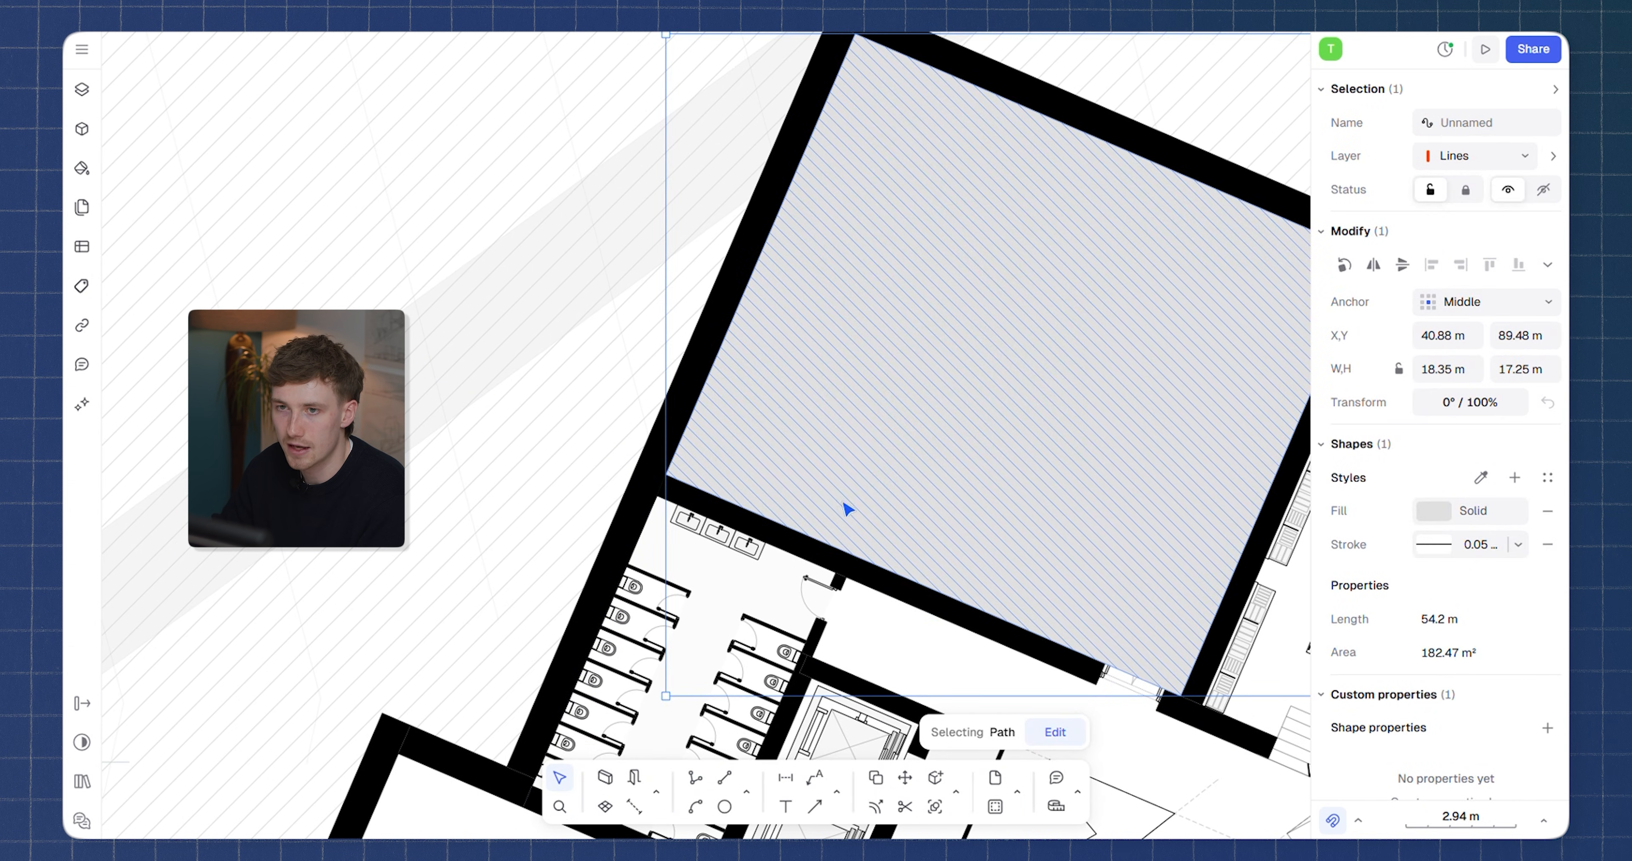
Move the auditorium floor path from the Lines layer to the Zones layer
{"action": "left_click", "coordinate": [1508, 163]}
{"action": "scroll", "coordinate": [1426, 380], "scroll_direction": "down", "scroll_amount": 3}
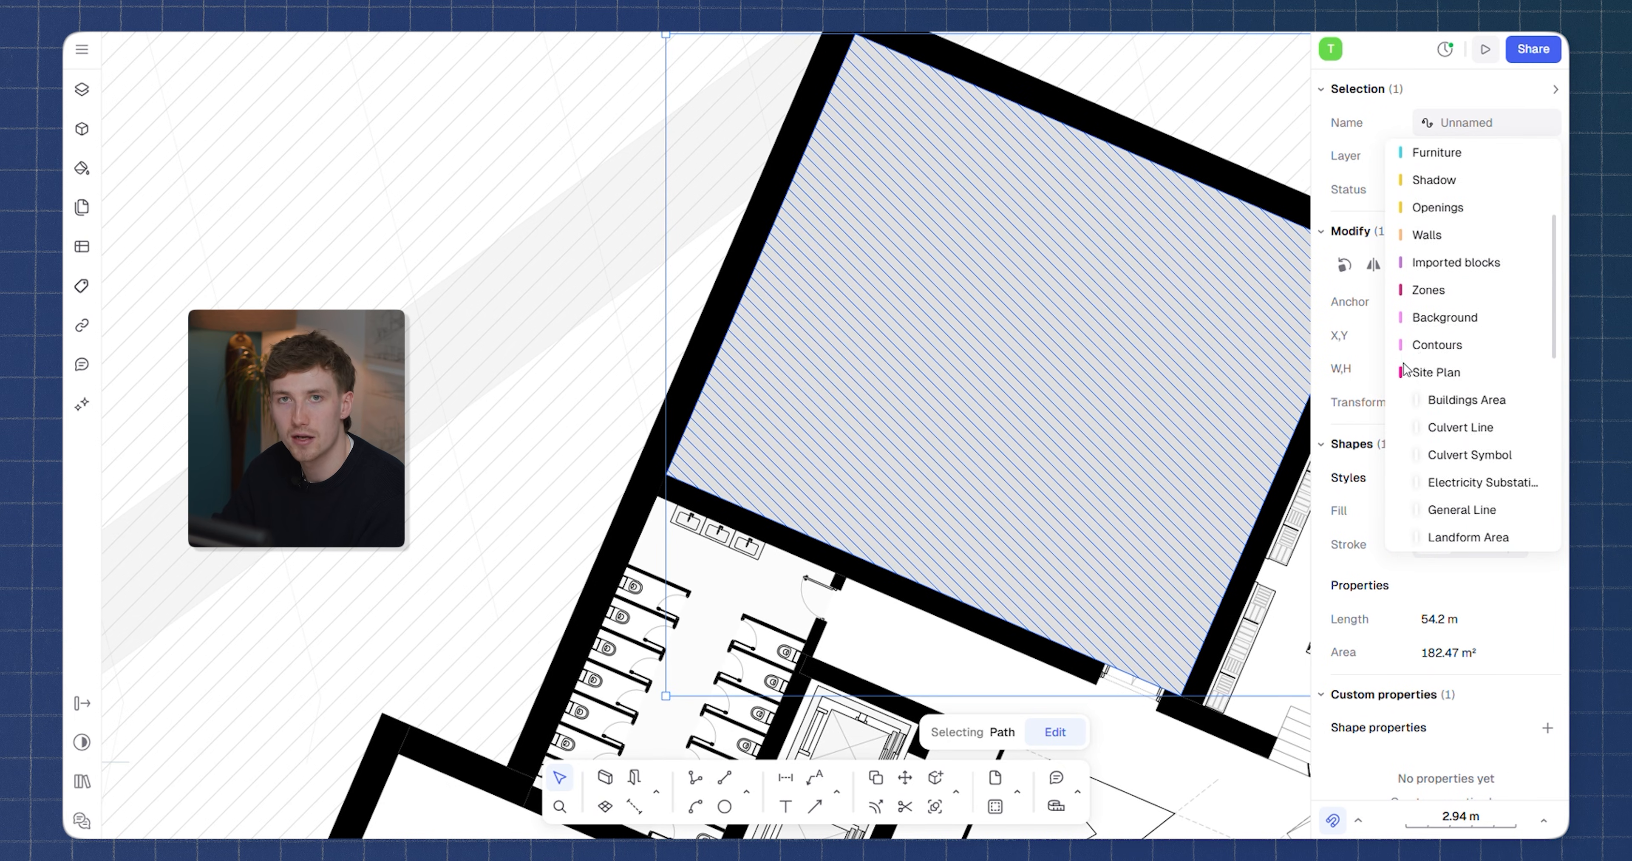
{"action": "scroll", "coordinate": [1404, 367], "scroll_direction": "up", "scroll_amount": 2}
{"action": "left_click", "coordinate": [1463, 388]}
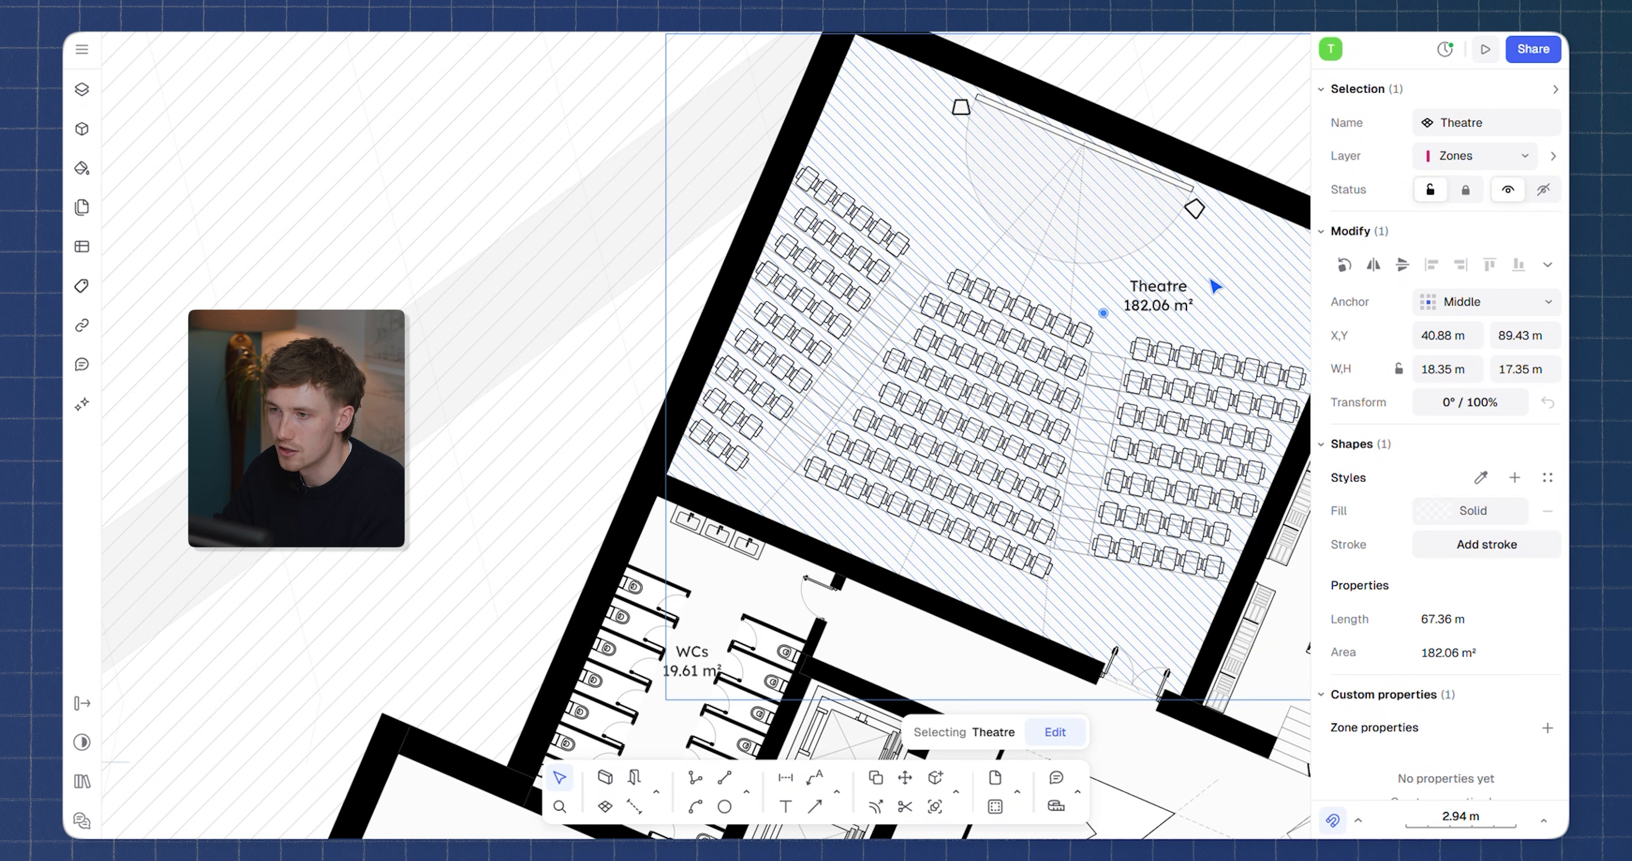
Try a solid BD7878 fill and the Square 300x300 hatch on the auditorium floor path
{"action": "left_click", "coordinate": [1433, 510]}
{"action": "left_click_drag", "start_coordinate": [1197, 475], "coordinate": [1245, 444]}
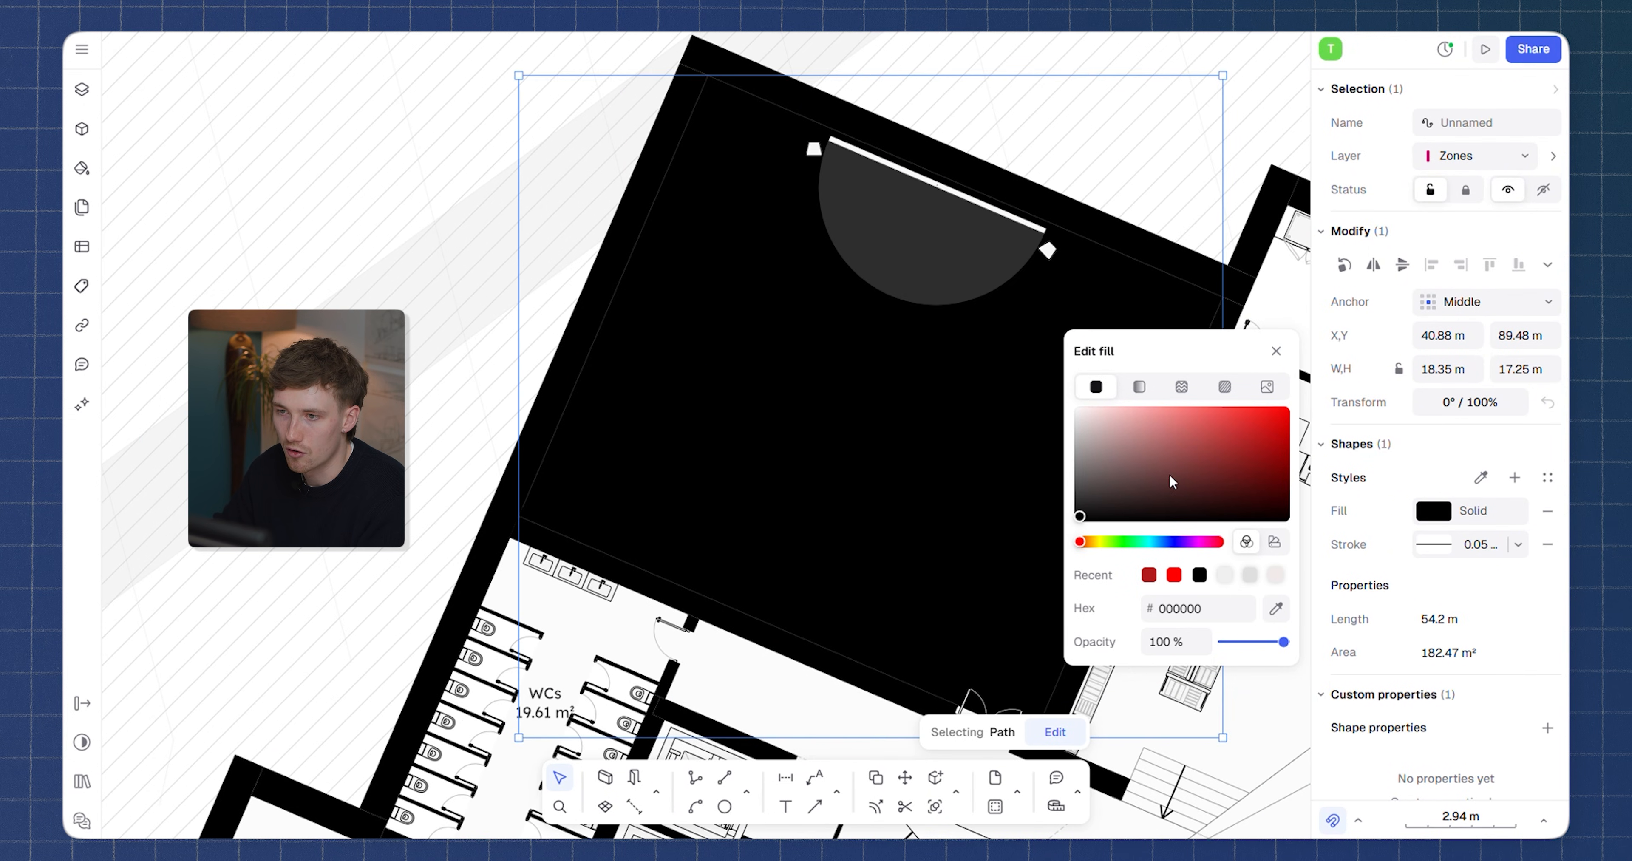
{"action": "left_click_drag", "start_coordinate": [1169, 473], "coordinate": [1154, 439]}
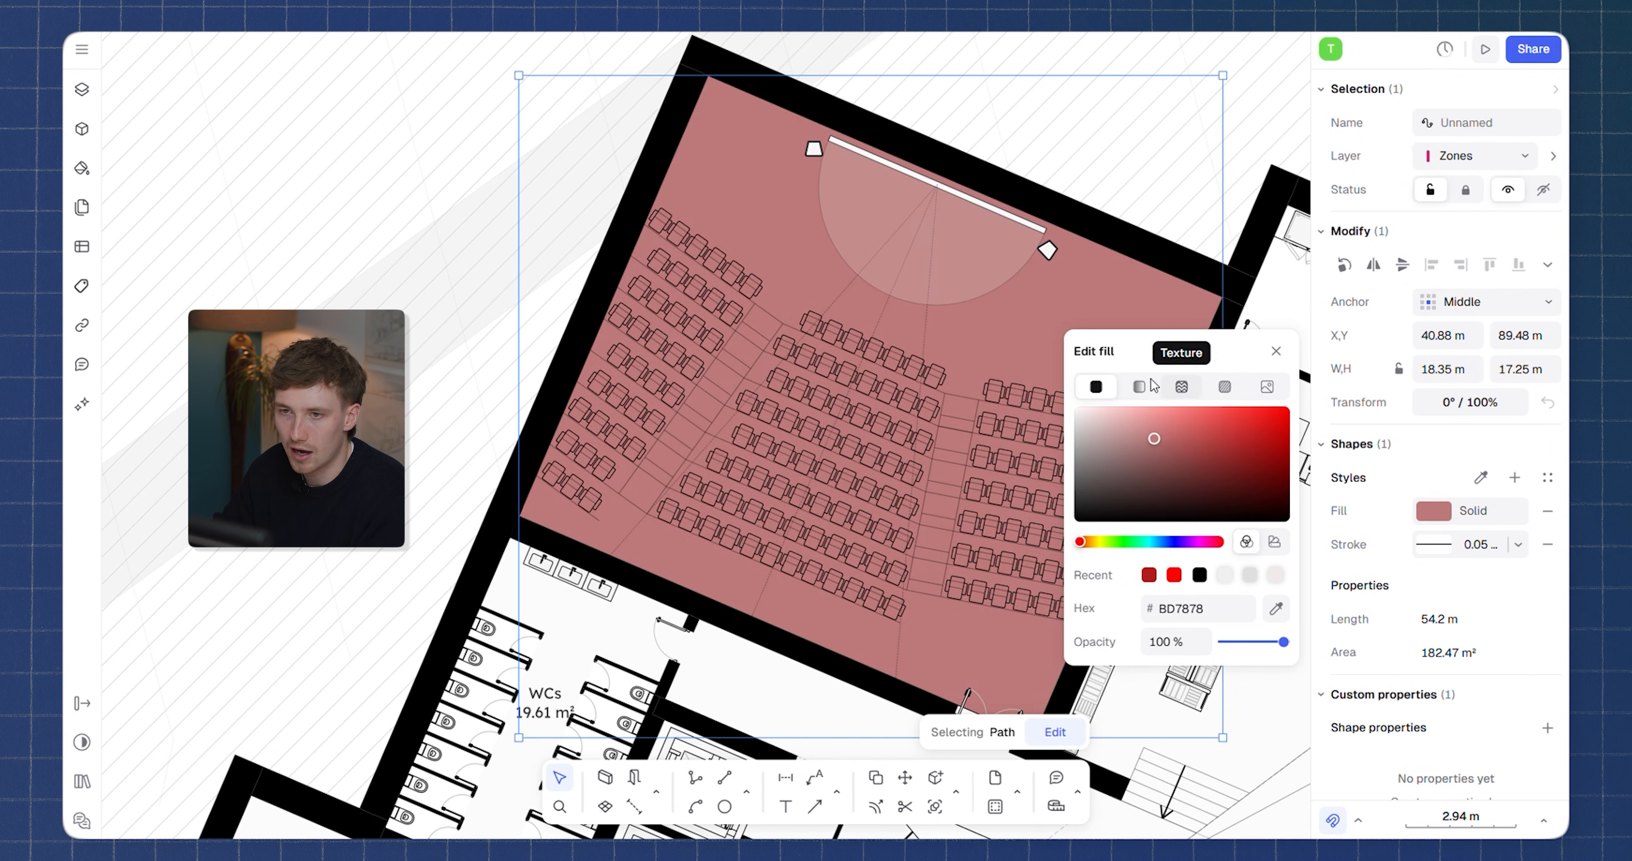
{"action": "left_click", "coordinate": [1181, 386]}
{"action": "left_click", "coordinate": [1224, 386]}
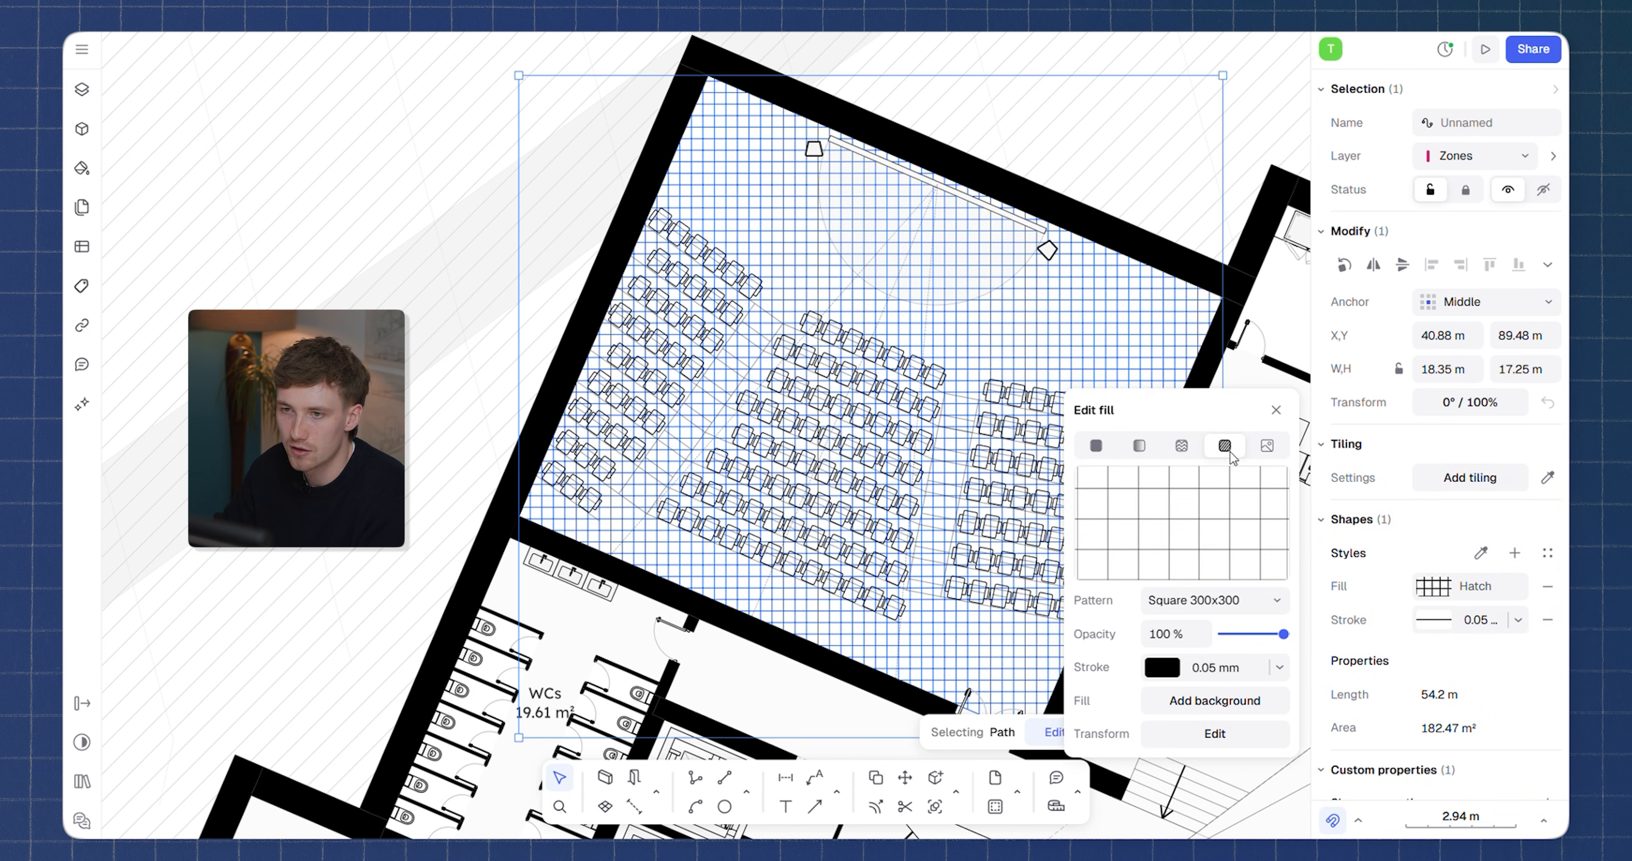
{"action": "left_click", "coordinate": [1216, 599]}
{"action": "key", "text": "Escape"}
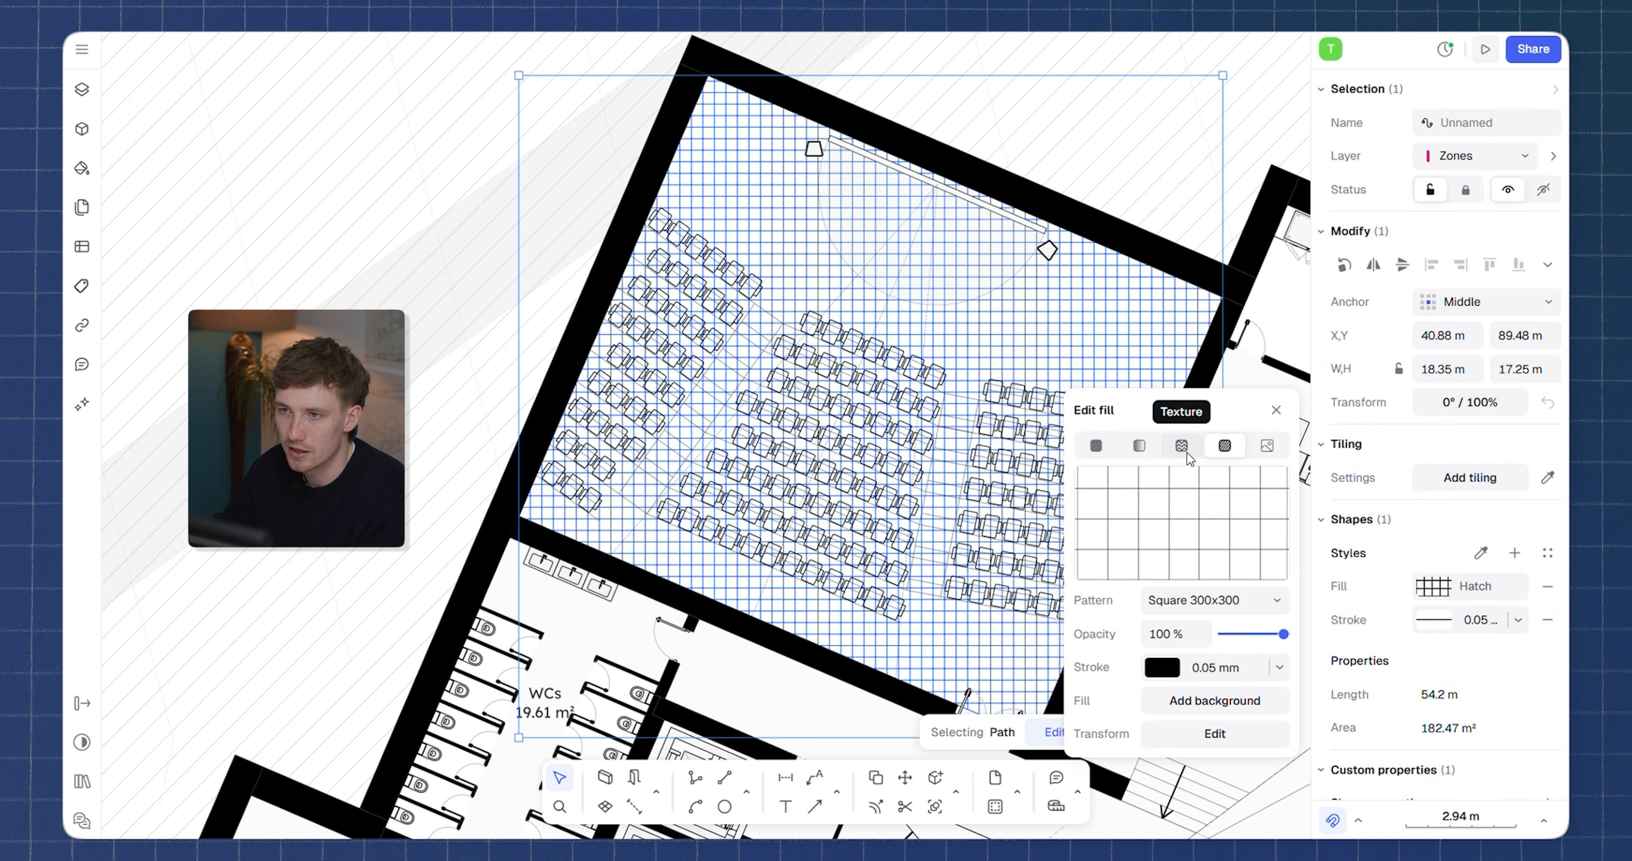
Fill the auditorium floor path with the Light Grey Carpet texture, found by searching the textures for "carpet"
{"action": "left_click", "coordinate": [1182, 446]}
{"action": "left_click", "coordinate": [1210, 617]}
{"action": "scroll", "coordinate": [1193, 434], "scroll_direction": "down", "scroll_amount": 3}
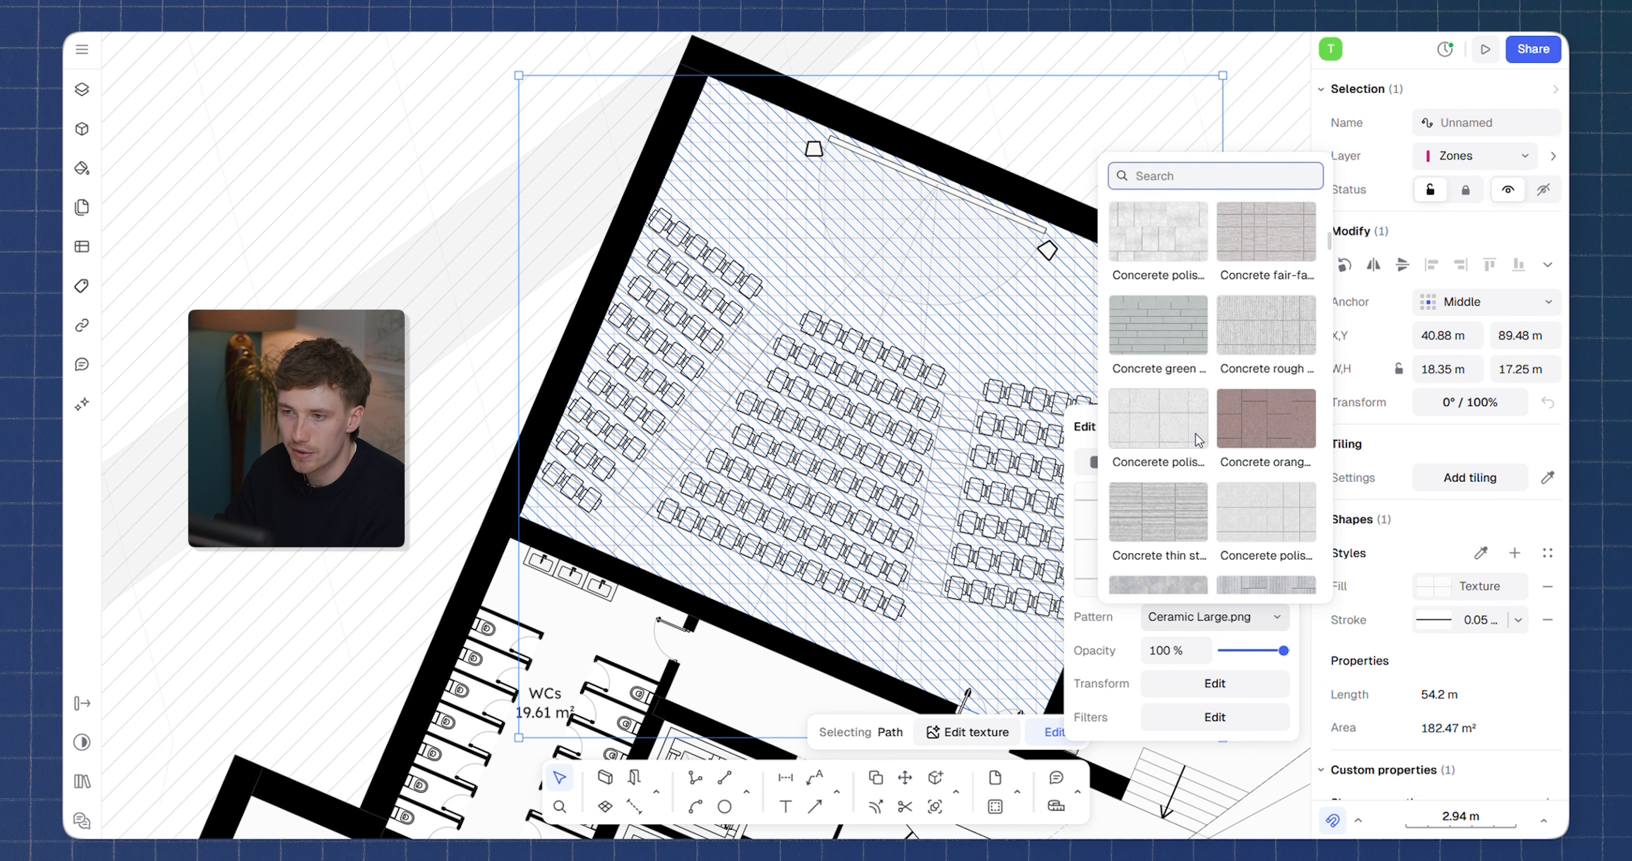
{"action": "type", "text": "ca"}
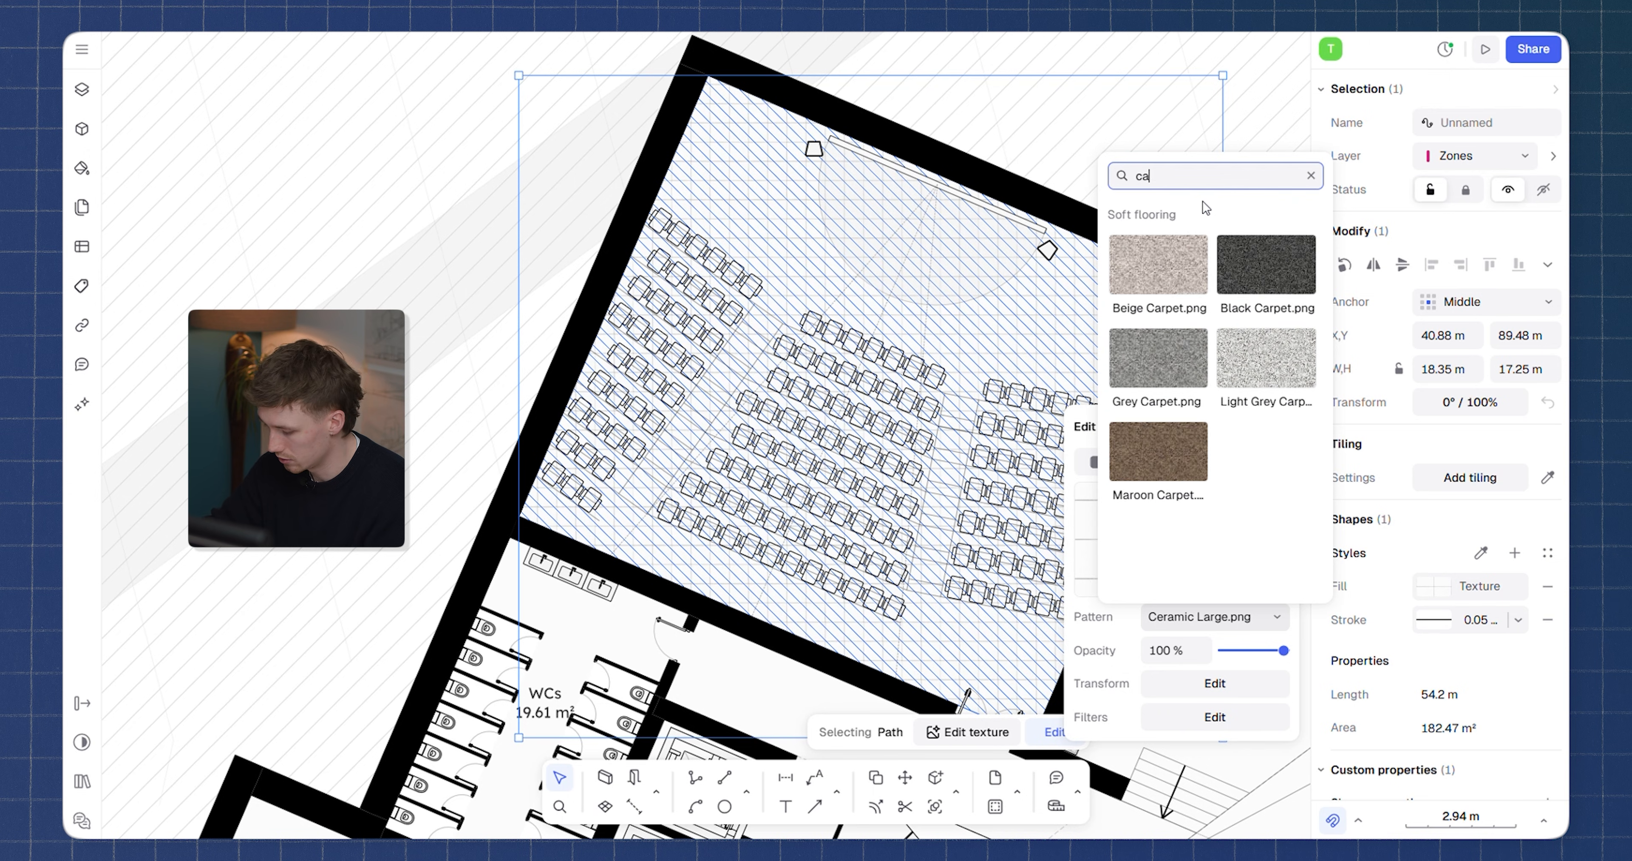
{"action": "type", "text": "rpet"}
{"action": "left_click", "coordinate": [1249, 374]}
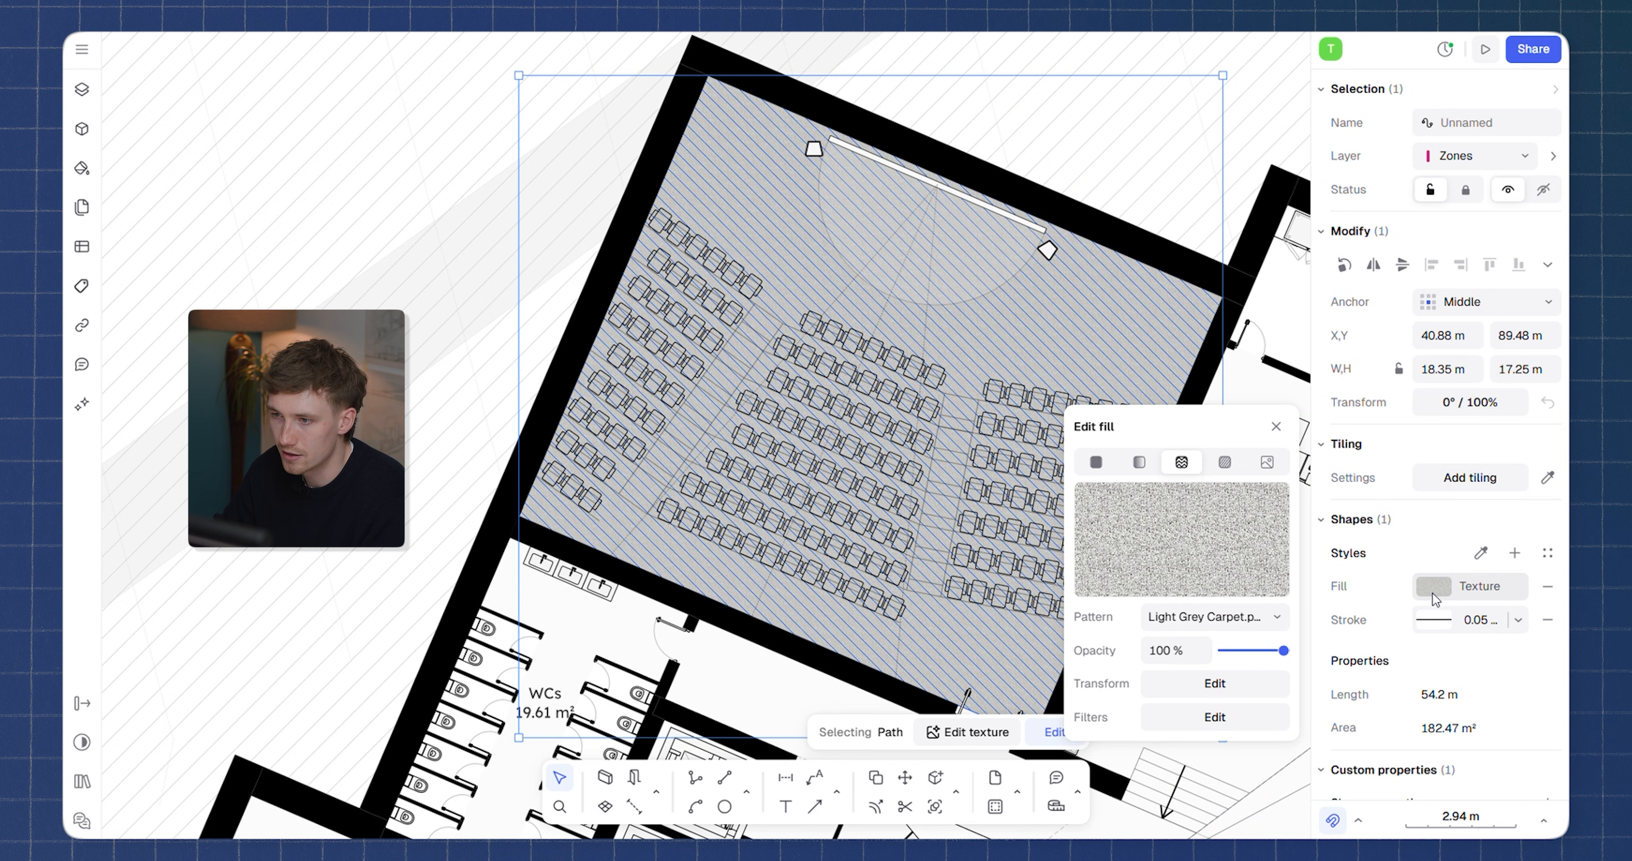
Adjust the opacity of the auditorium's carpet texture fill and inspect the floor around the seating
{"action": "left_click", "coordinate": [1432, 592]}
{"action": "left_click", "coordinate": [1434, 587]}
{"action": "left_click", "coordinate": [1175, 651]}
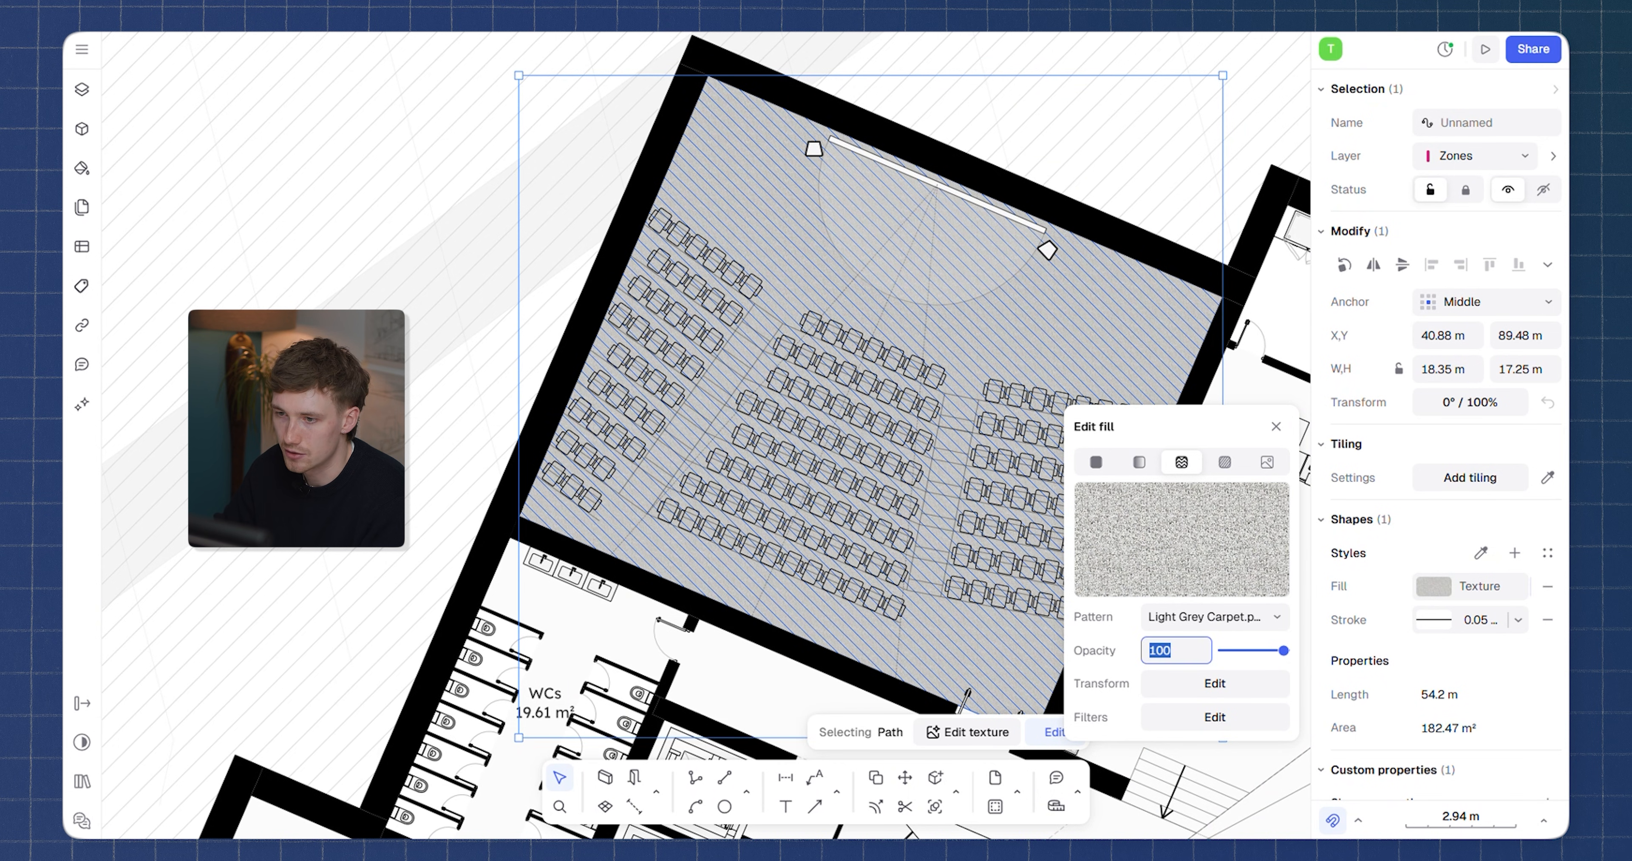
{"action": "key", "text": "Return"}
{"action": "key", "text": "Escape"}
{"action": "scroll", "coordinate": [944, 280], "scroll_direction": "down", "scroll_amount": 3}
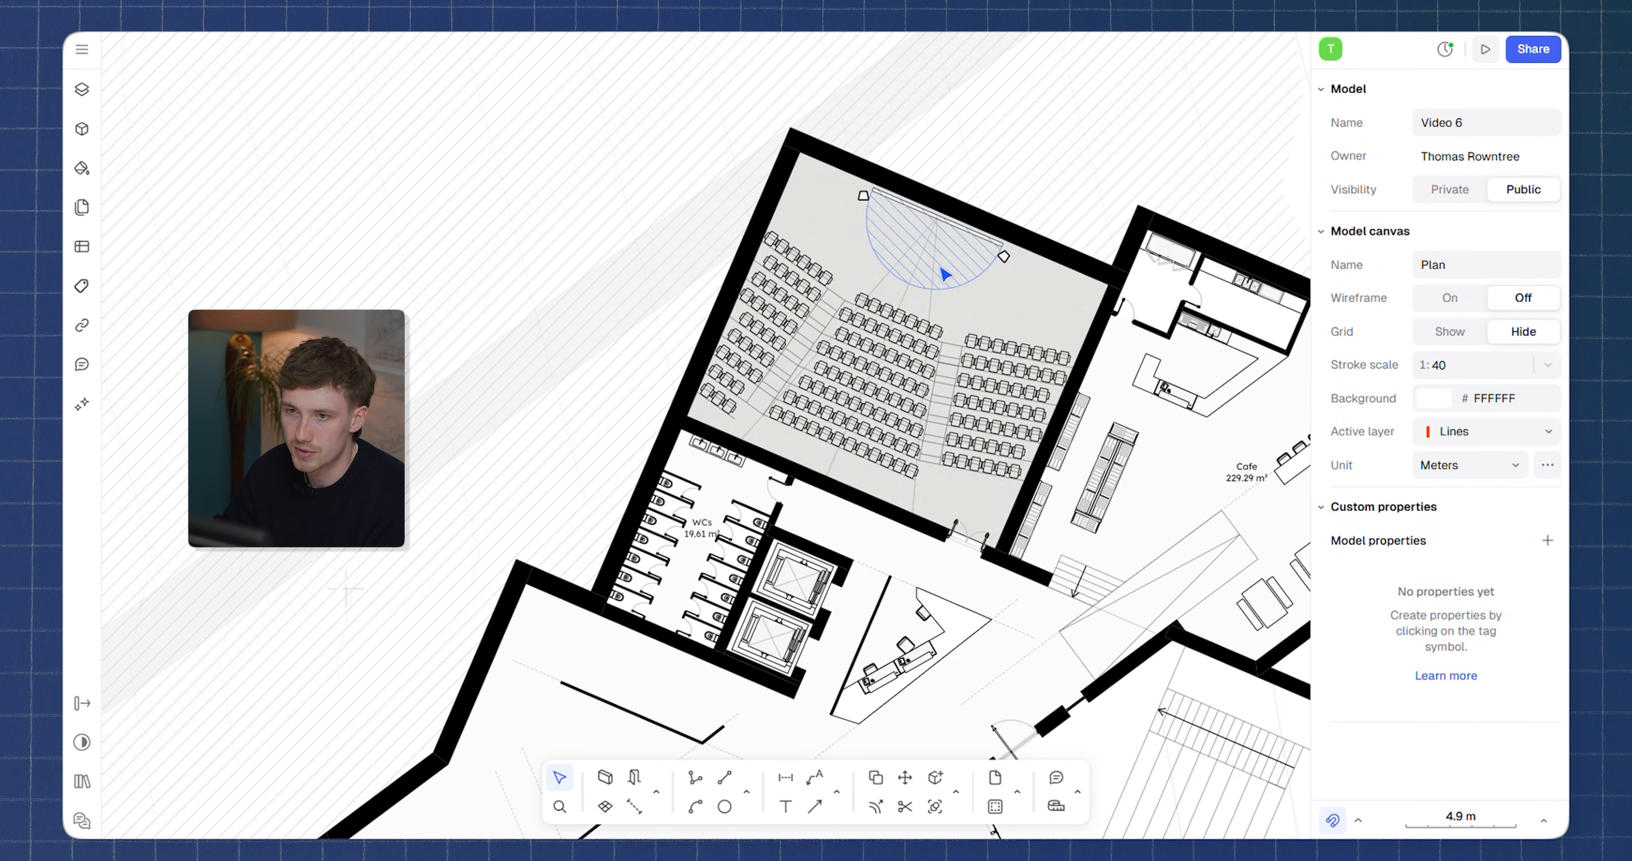
{"action": "scroll", "coordinate": [930, 306], "scroll_direction": "up", "scroll_amount": 5}
{"action": "scroll", "coordinate": [1056, 354], "scroll_direction": "down", "scroll_amount": 4}
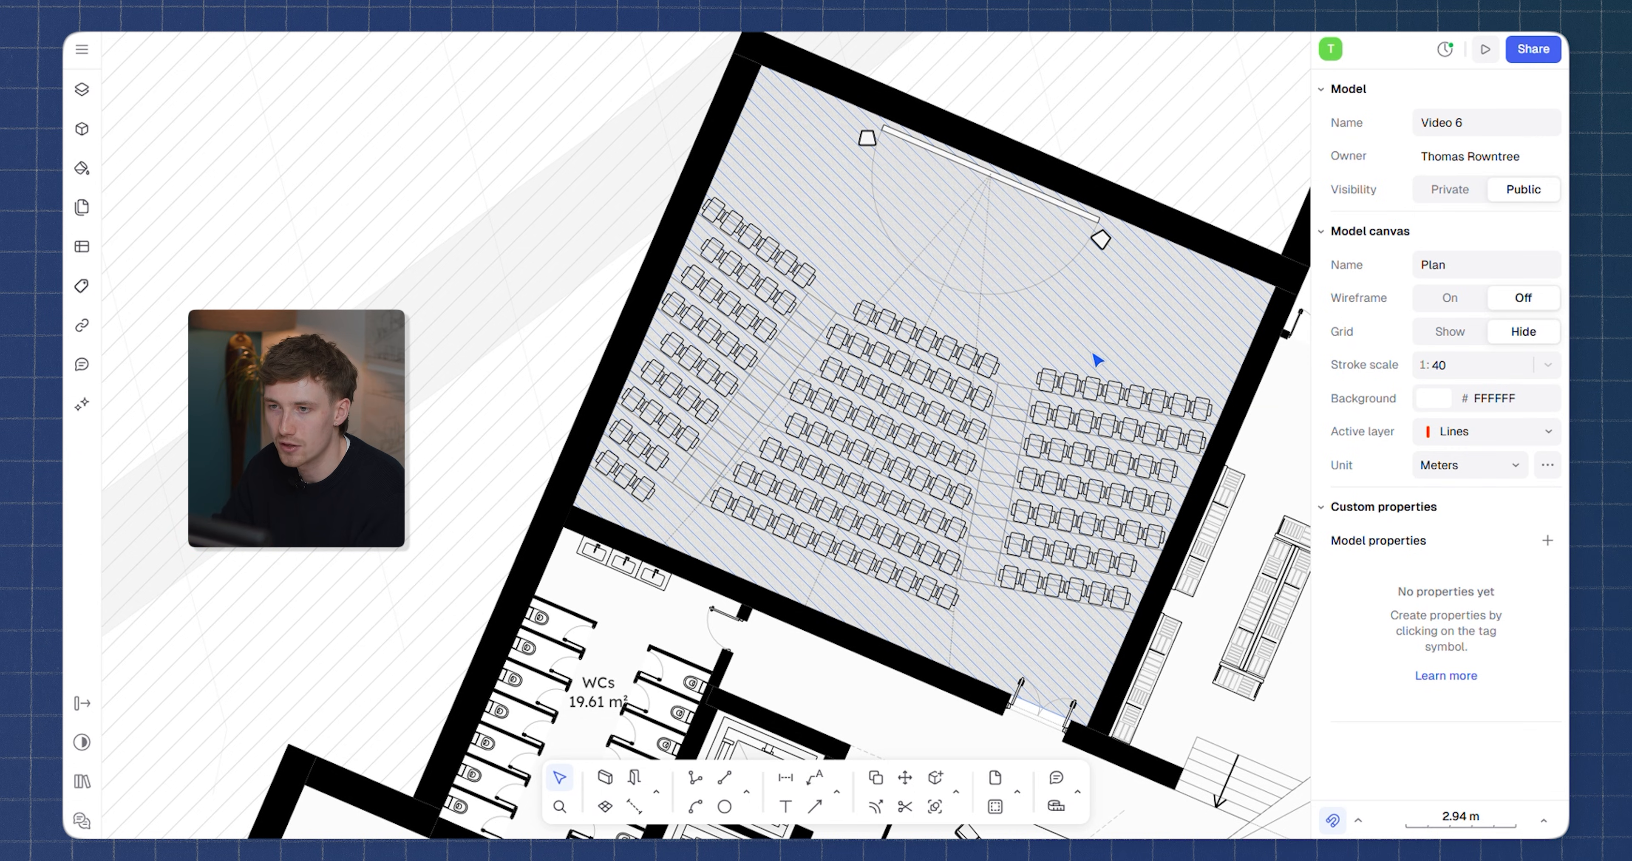
Create a zone from the enclosed area of the central hall
{"action": "scroll", "coordinate": [1125, 324], "scroll_direction": "down", "scroll_amount": 6}
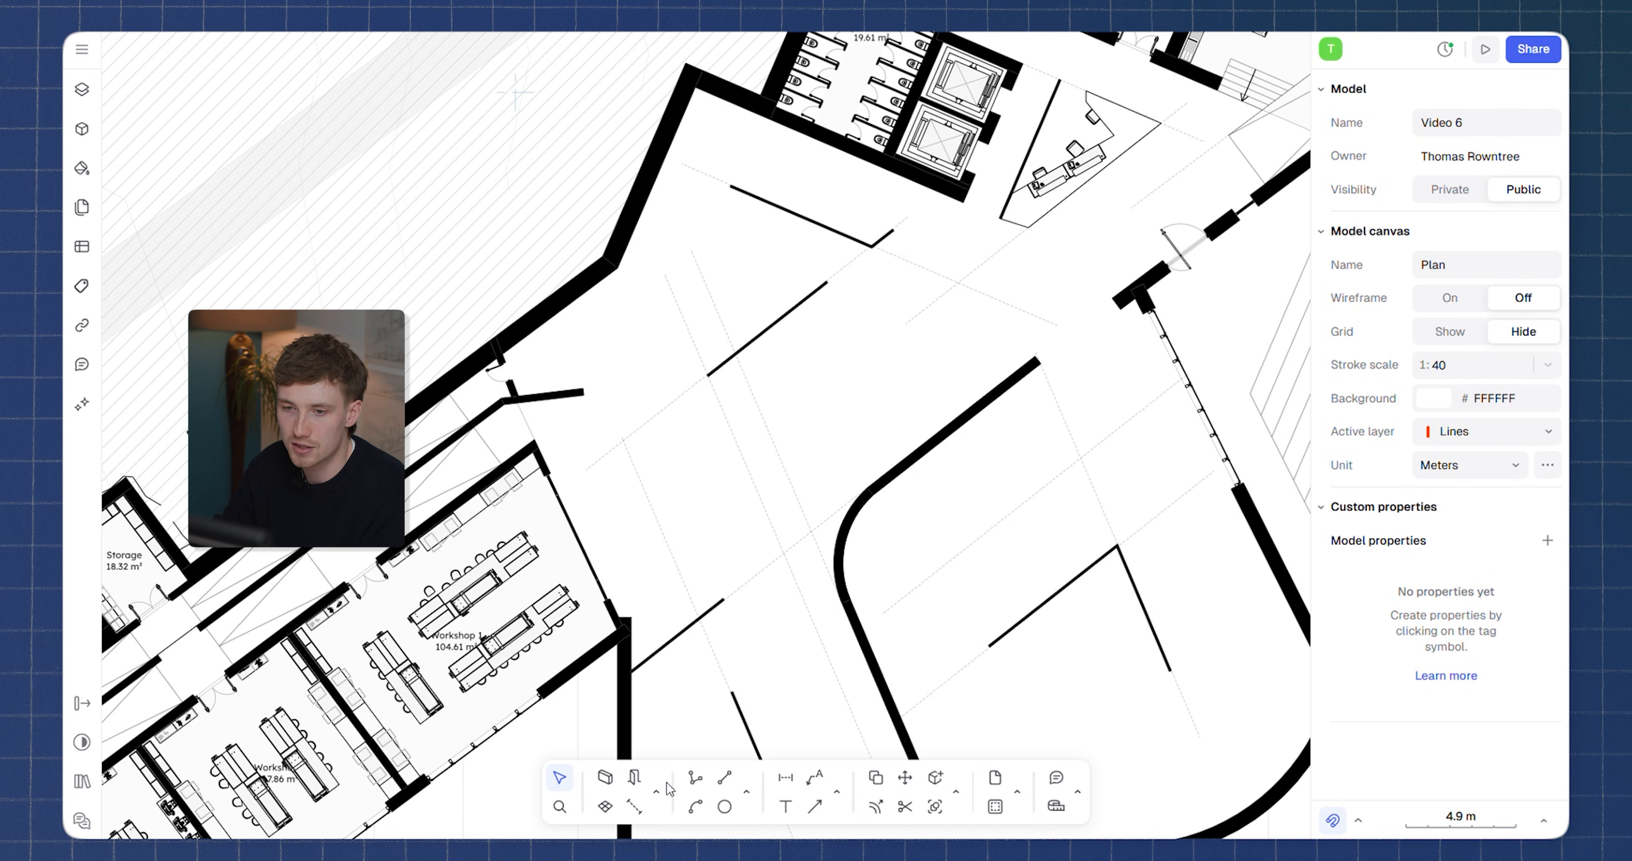
{"action": "left_click", "coordinate": [656, 791]}
{"action": "left_click", "coordinate": [690, 722]}
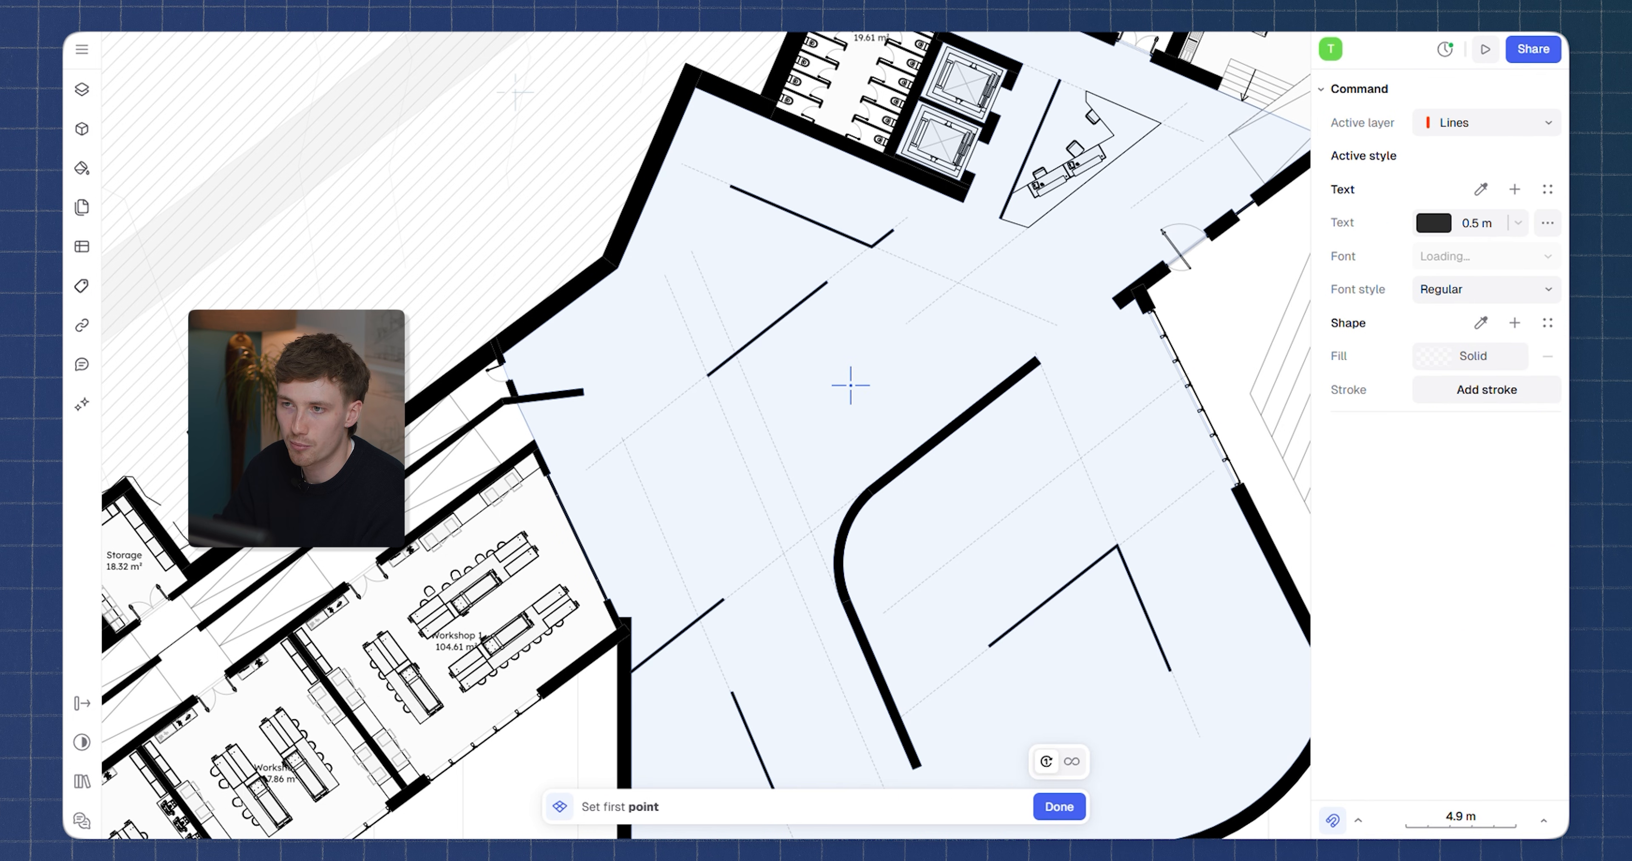
{"action": "left_click", "coordinate": [876, 378]}
{"action": "scroll", "coordinate": [894, 376], "scroll_direction": "down", "scroll_amount": 5}
{"action": "scroll", "coordinate": [904, 383], "scroll_direction": "up", "scroll_amount": 5}
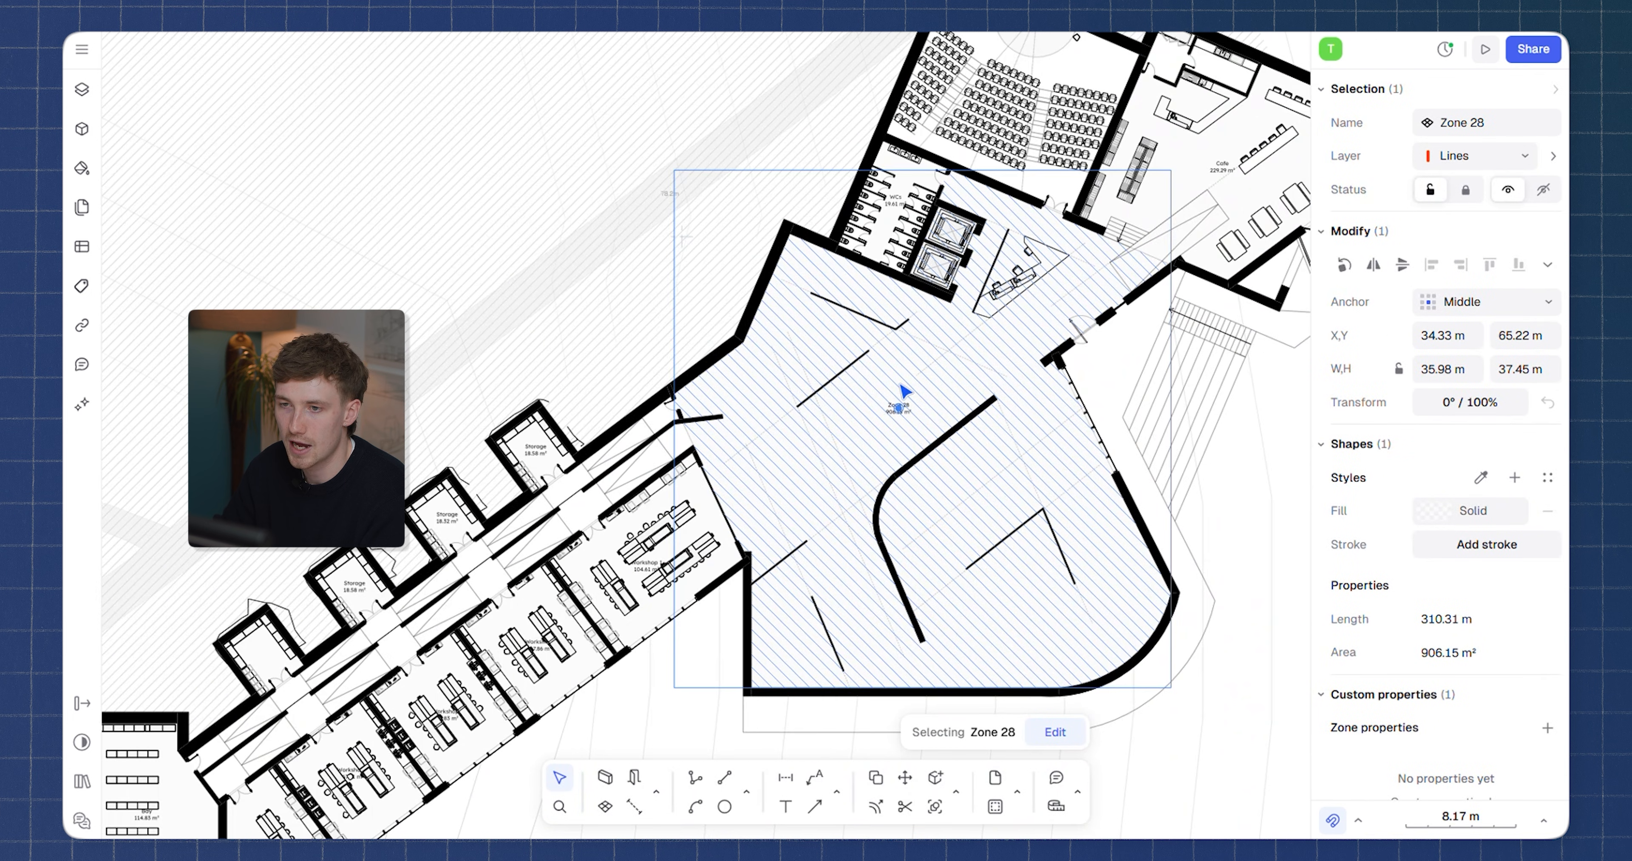
Examine the dashed zone divider closing the gap between the corridor wall and the workshop corner beside the central hall
{"action": "scroll", "coordinate": [717, 303], "scroll_direction": "down", "scroll_amount": 3}
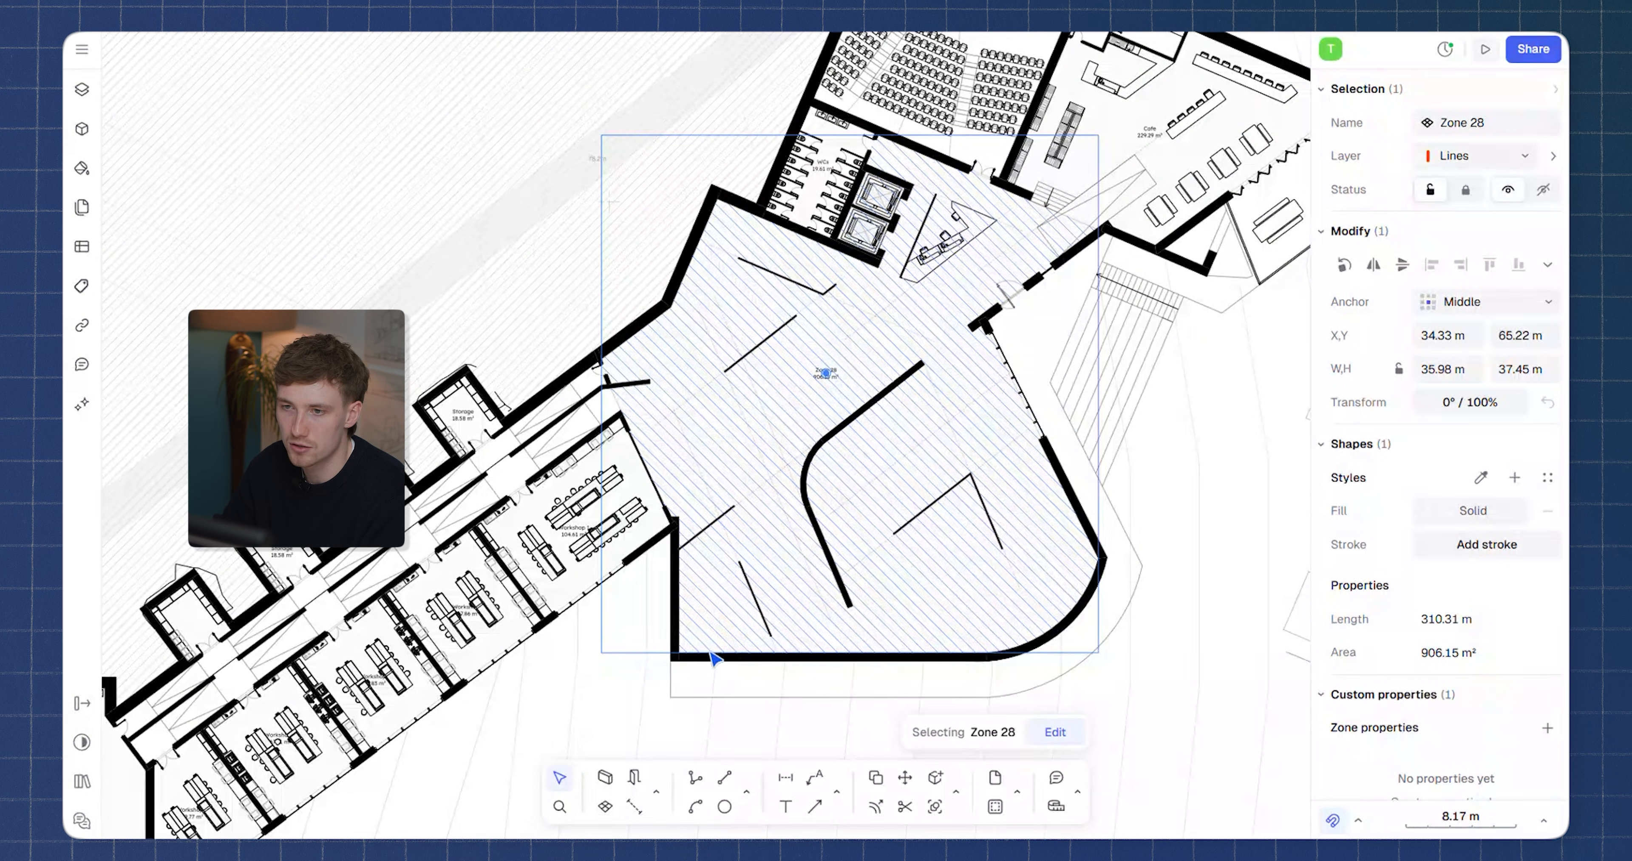
{"action": "scroll", "coordinate": [598, 378], "scroll_direction": "up", "scroll_amount": 15}
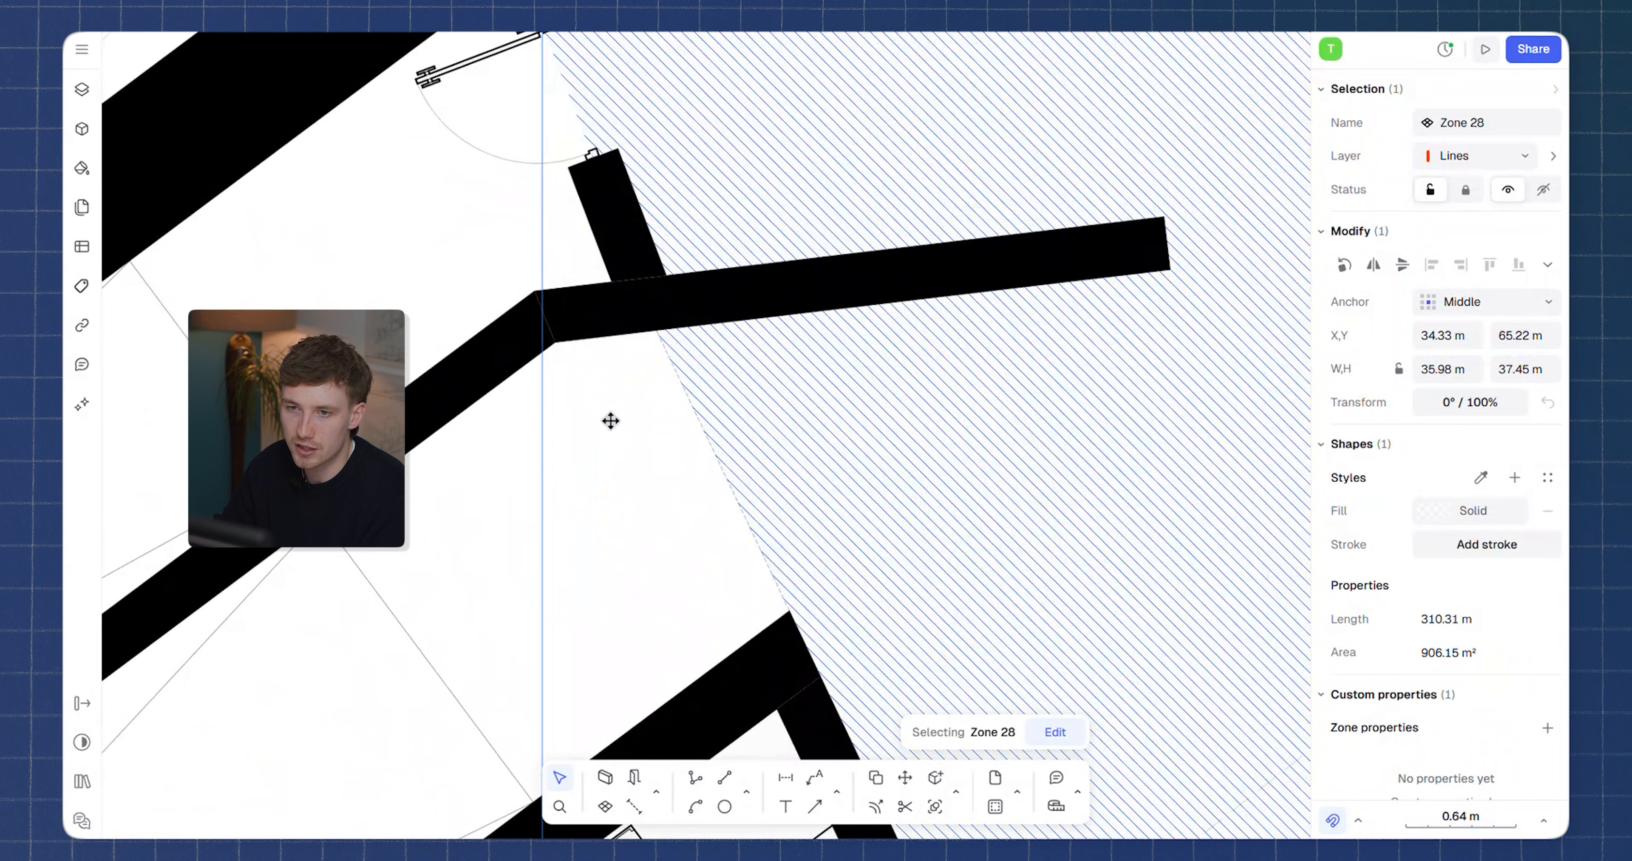
{"action": "key", "text": "Escape"}
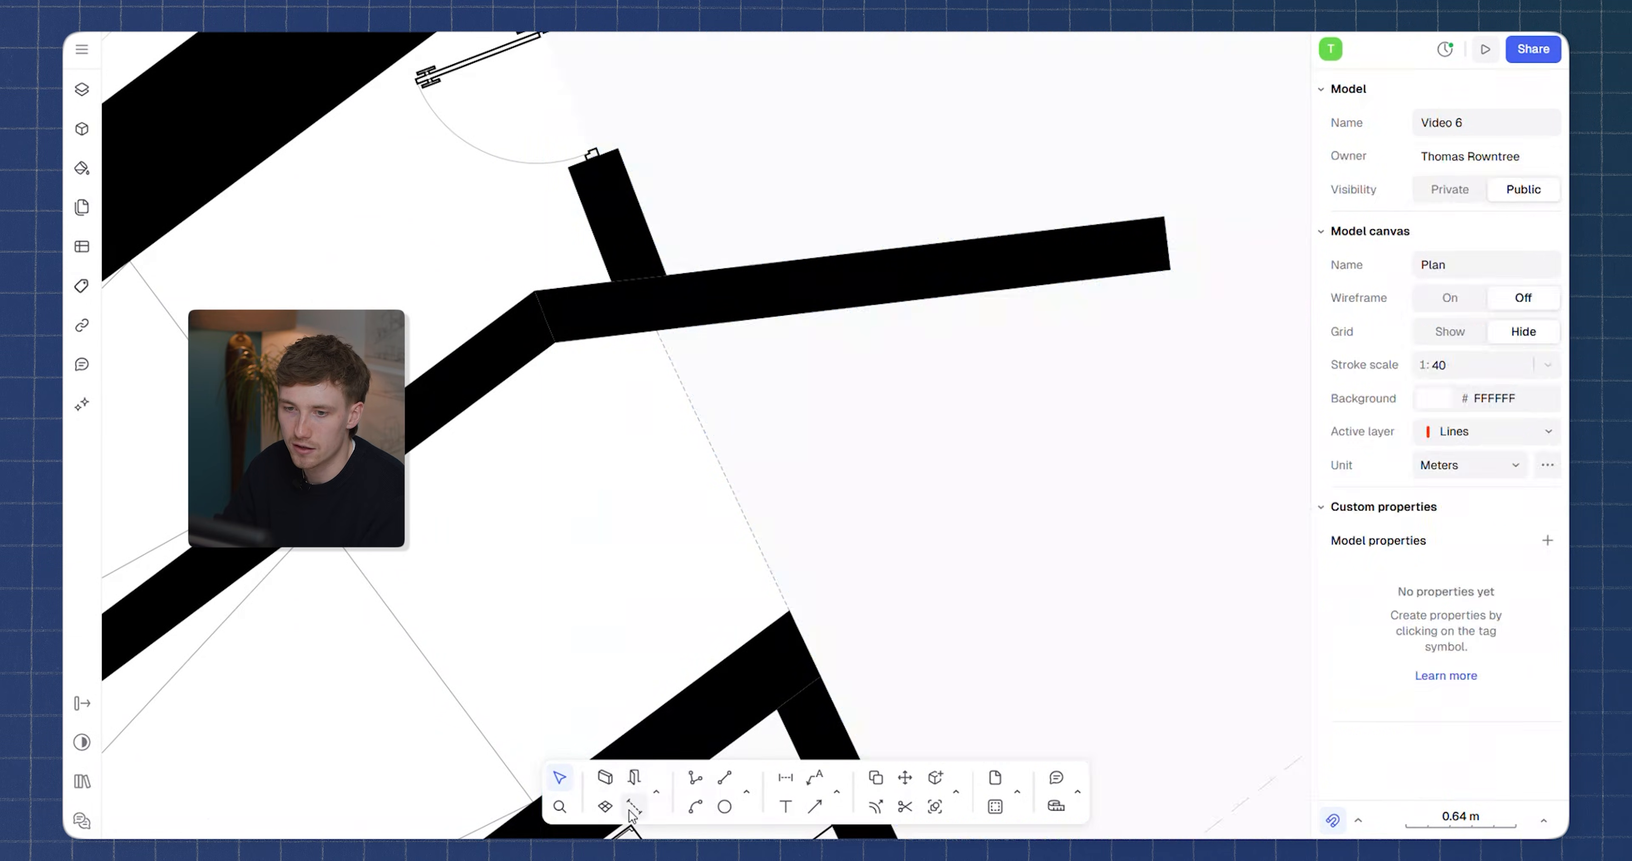
{"action": "left_click", "coordinate": [633, 808]}
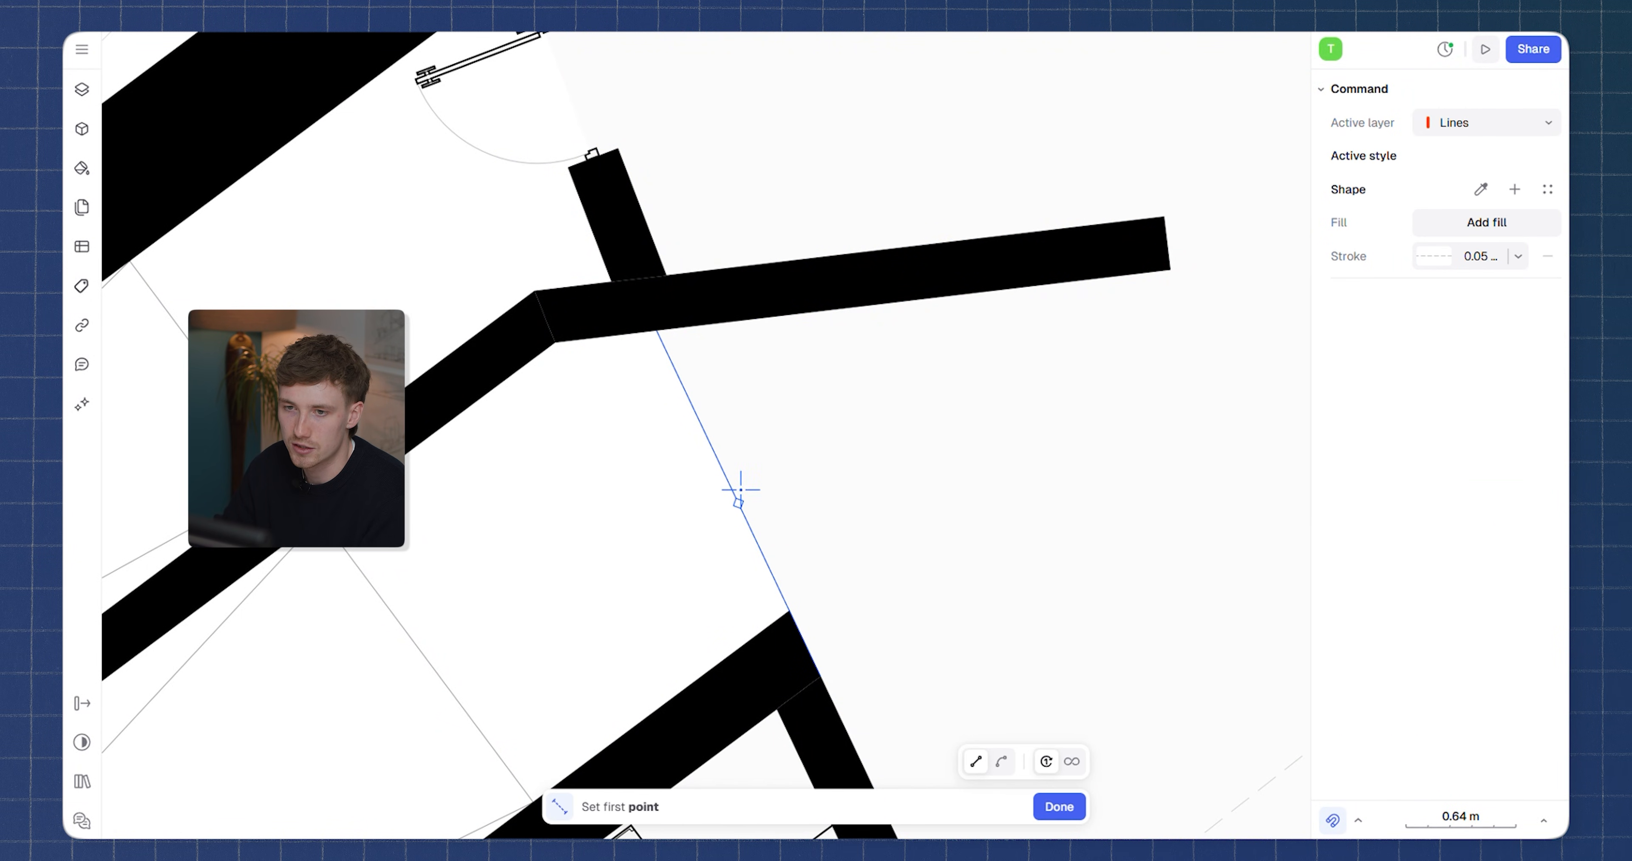
{"action": "key", "text": "Escape"}
{"action": "scroll", "coordinate": [718, 455], "scroll_direction": "down", "scroll_amount": 10}
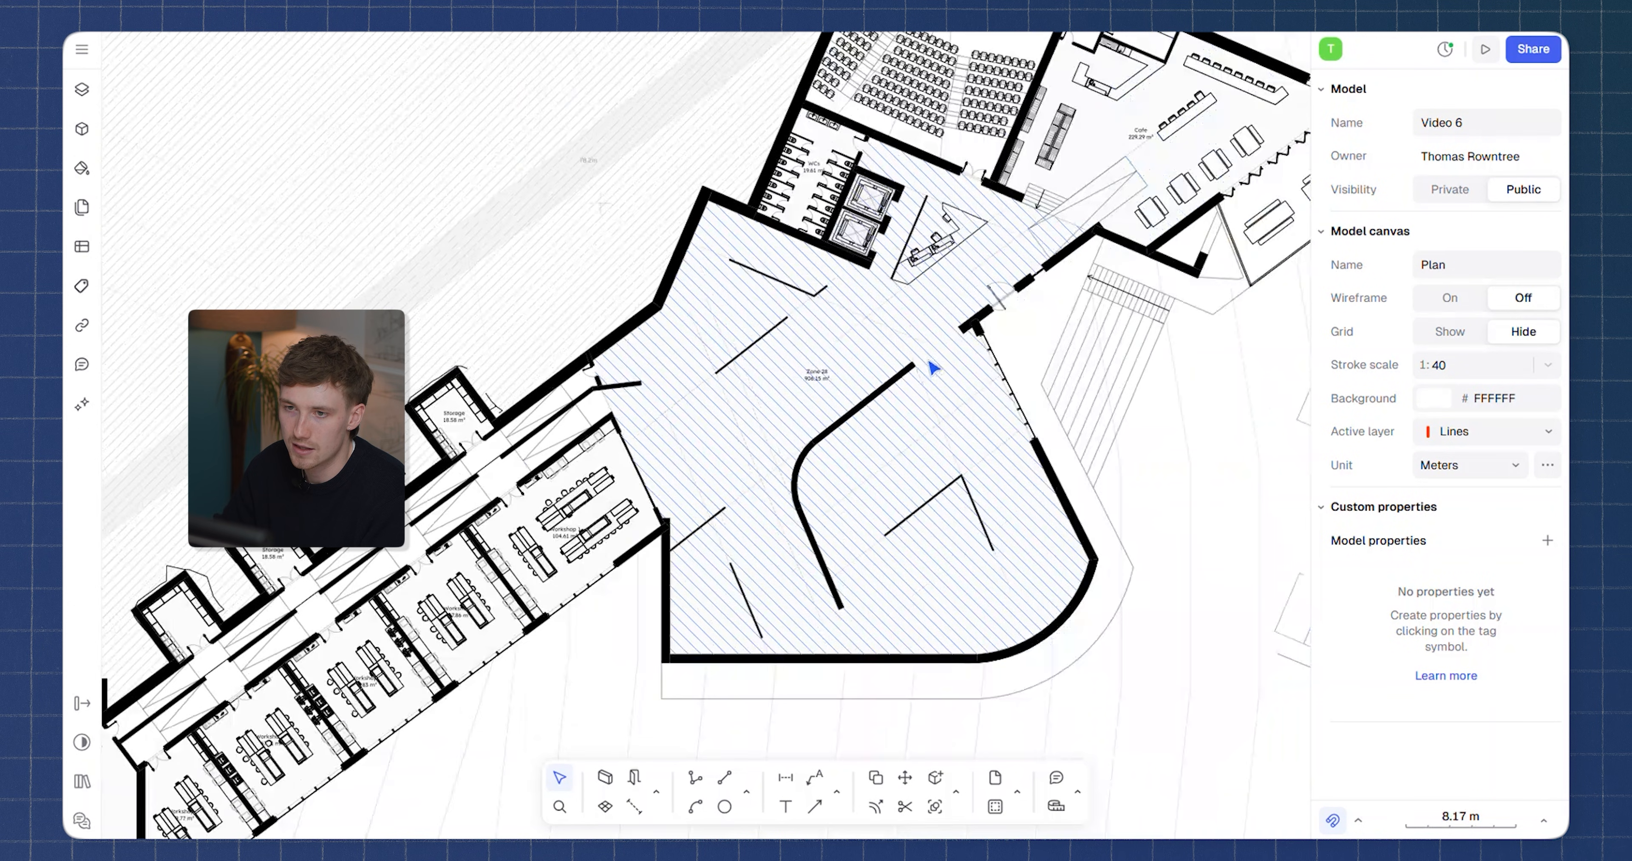
Replace the central hall zone's solid fill with the Square 300x300 hatch
{"action": "left_click", "coordinate": [869, 355]}
{"action": "left_click", "coordinate": [1434, 513]}
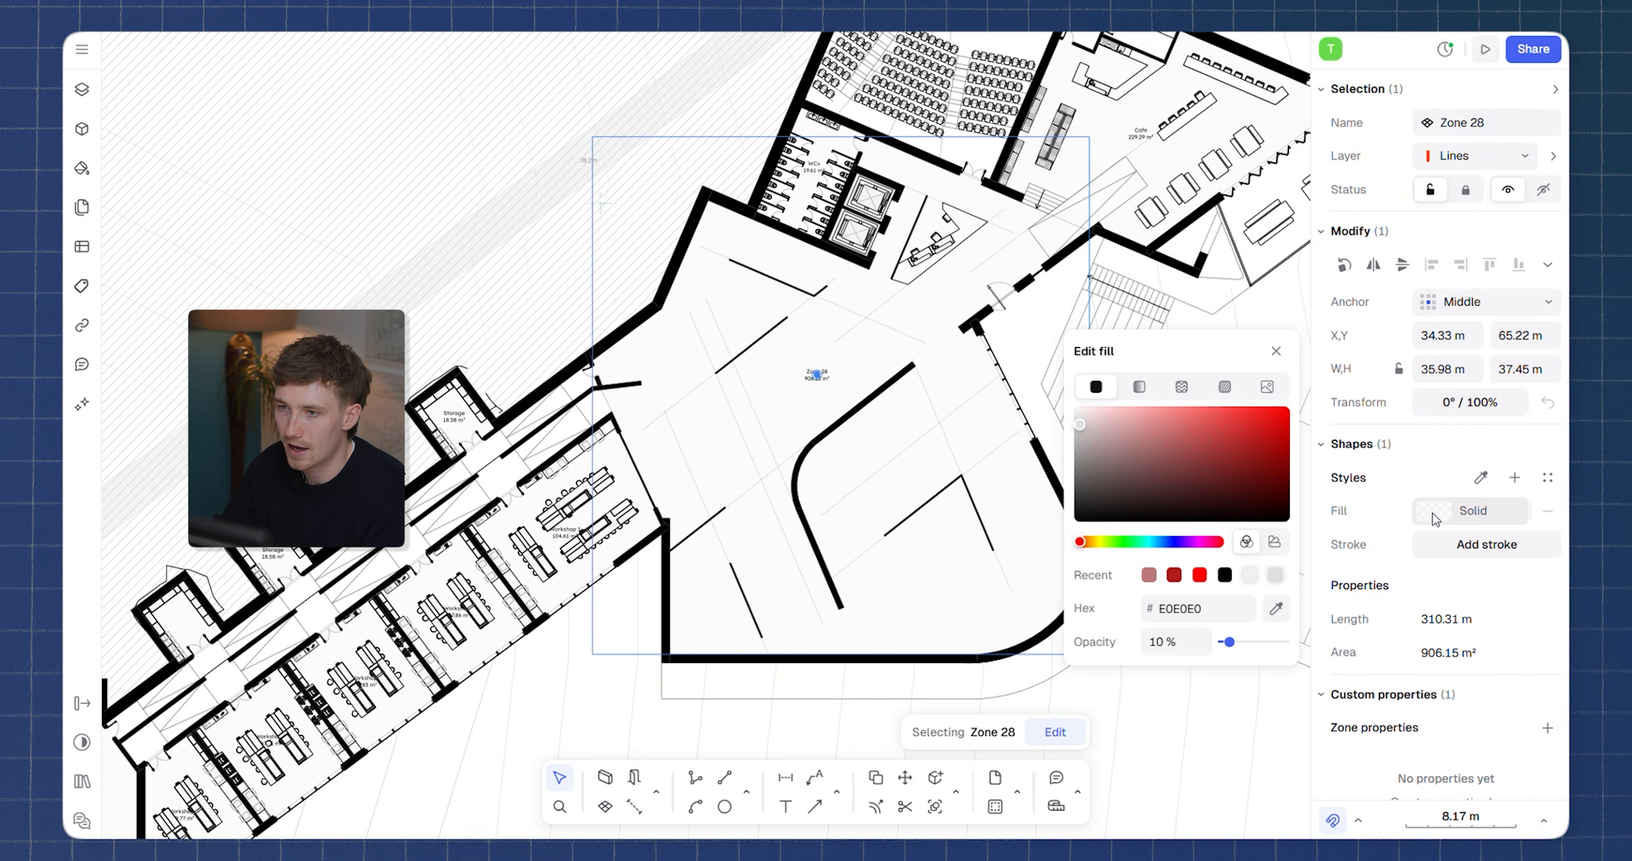
{"action": "left_click", "coordinate": [1213, 387]}
{"action": "scroll", "coordinate": [765, 353], "scroll_direction": "up", "scroll_amount": 3}
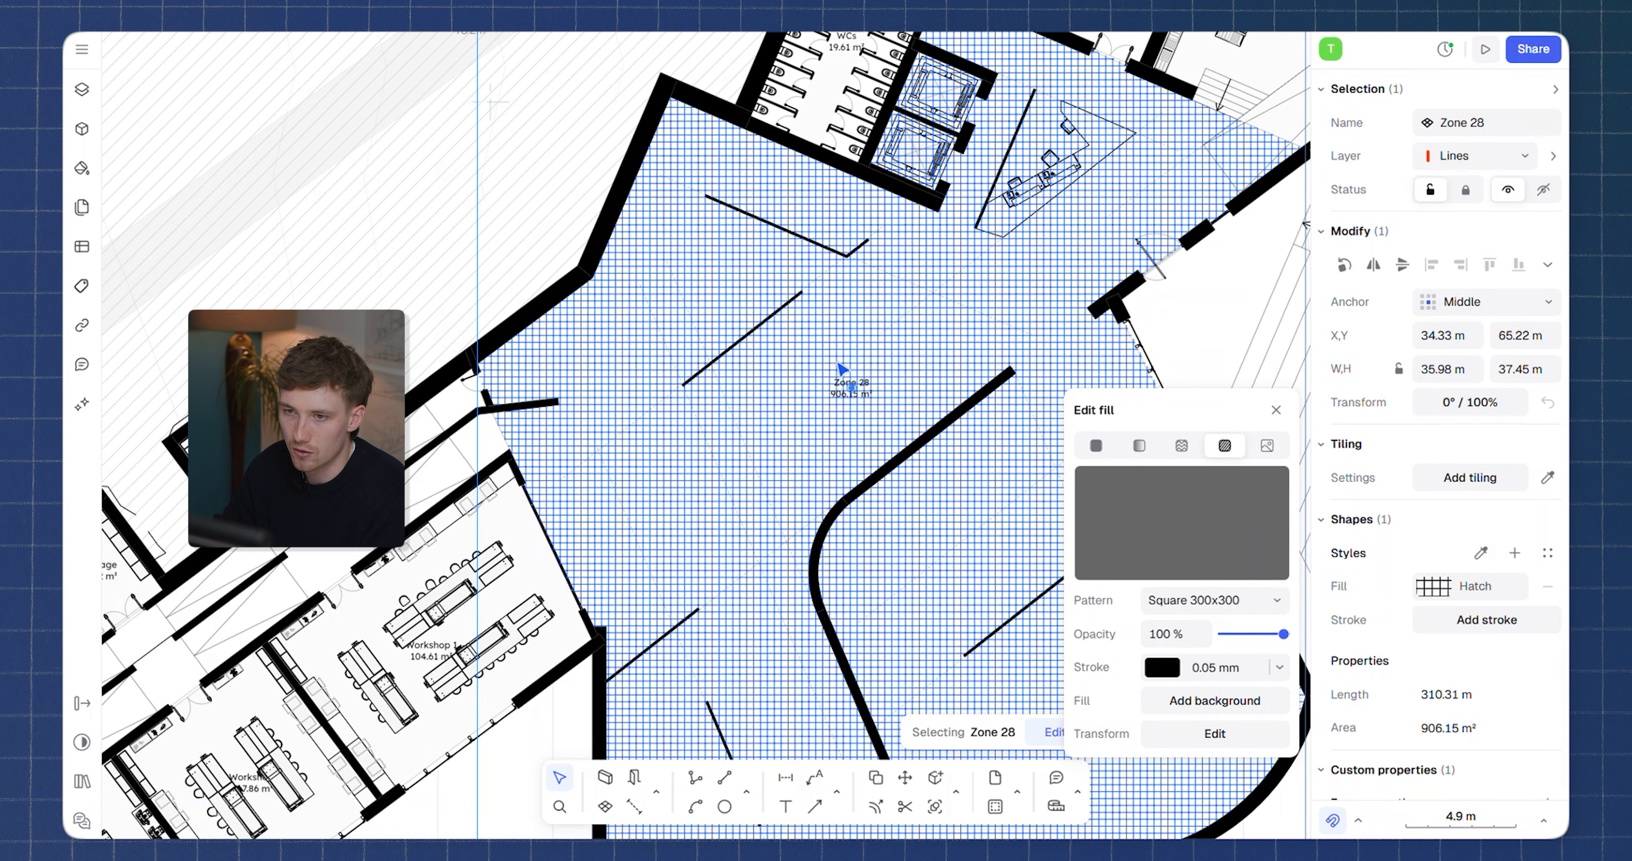
{"action": "scroll", "coordinate": [900, 372], "scroll_direction": "up", "scroll_amount": 5}
{"action": "left_click", "coordinate": [899, 372]}
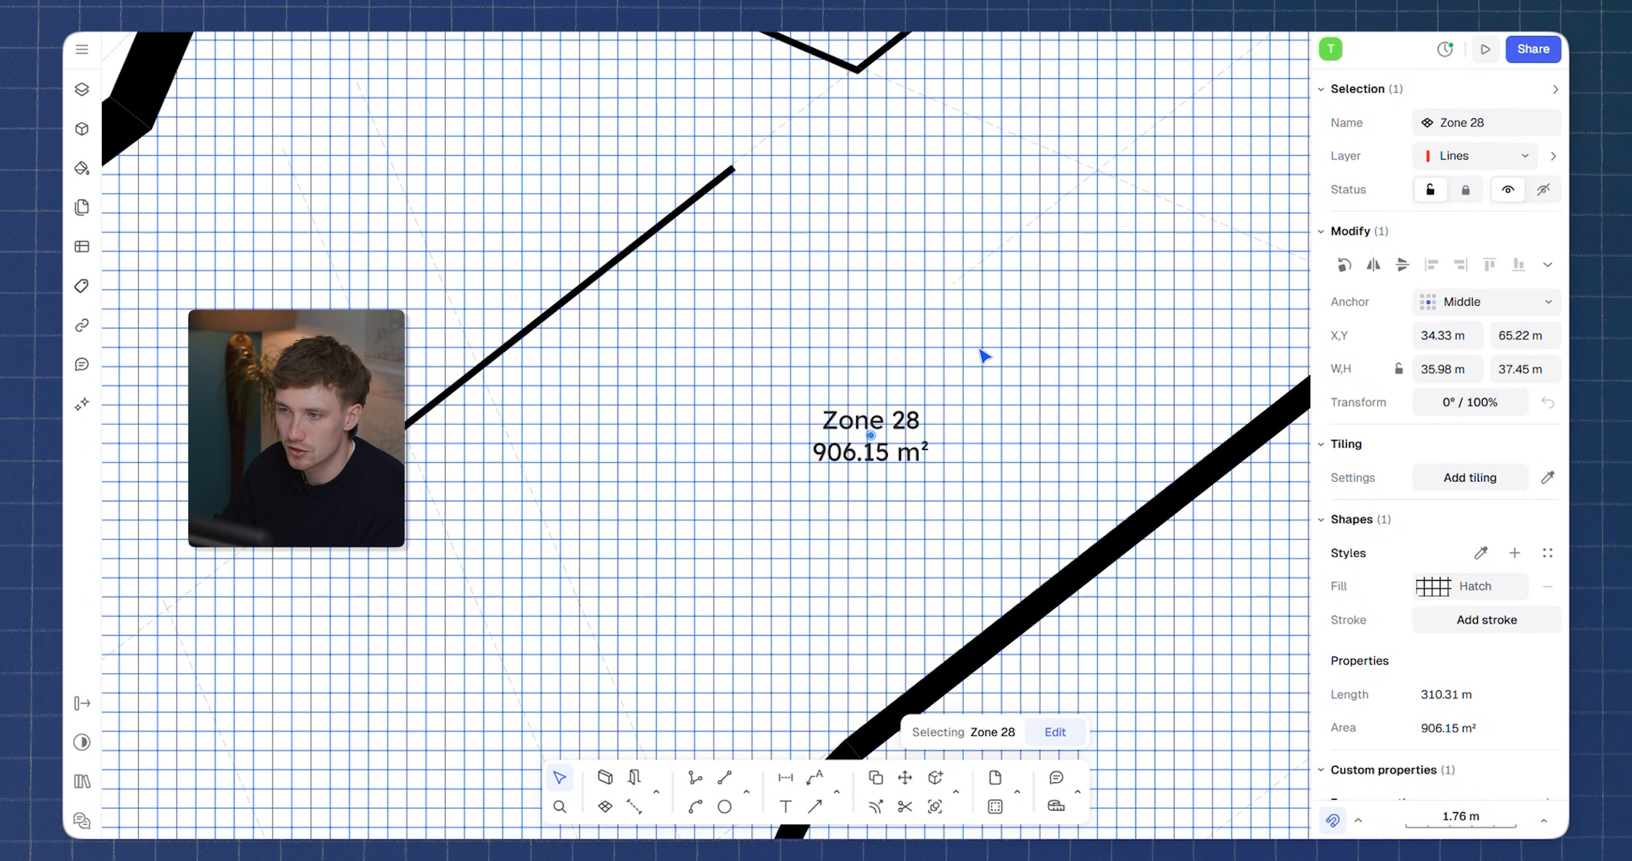
Set the opacity of the central hall zone's hatch fill to 40%
{"action": "left_click", "coordinate": [1435, 588]}
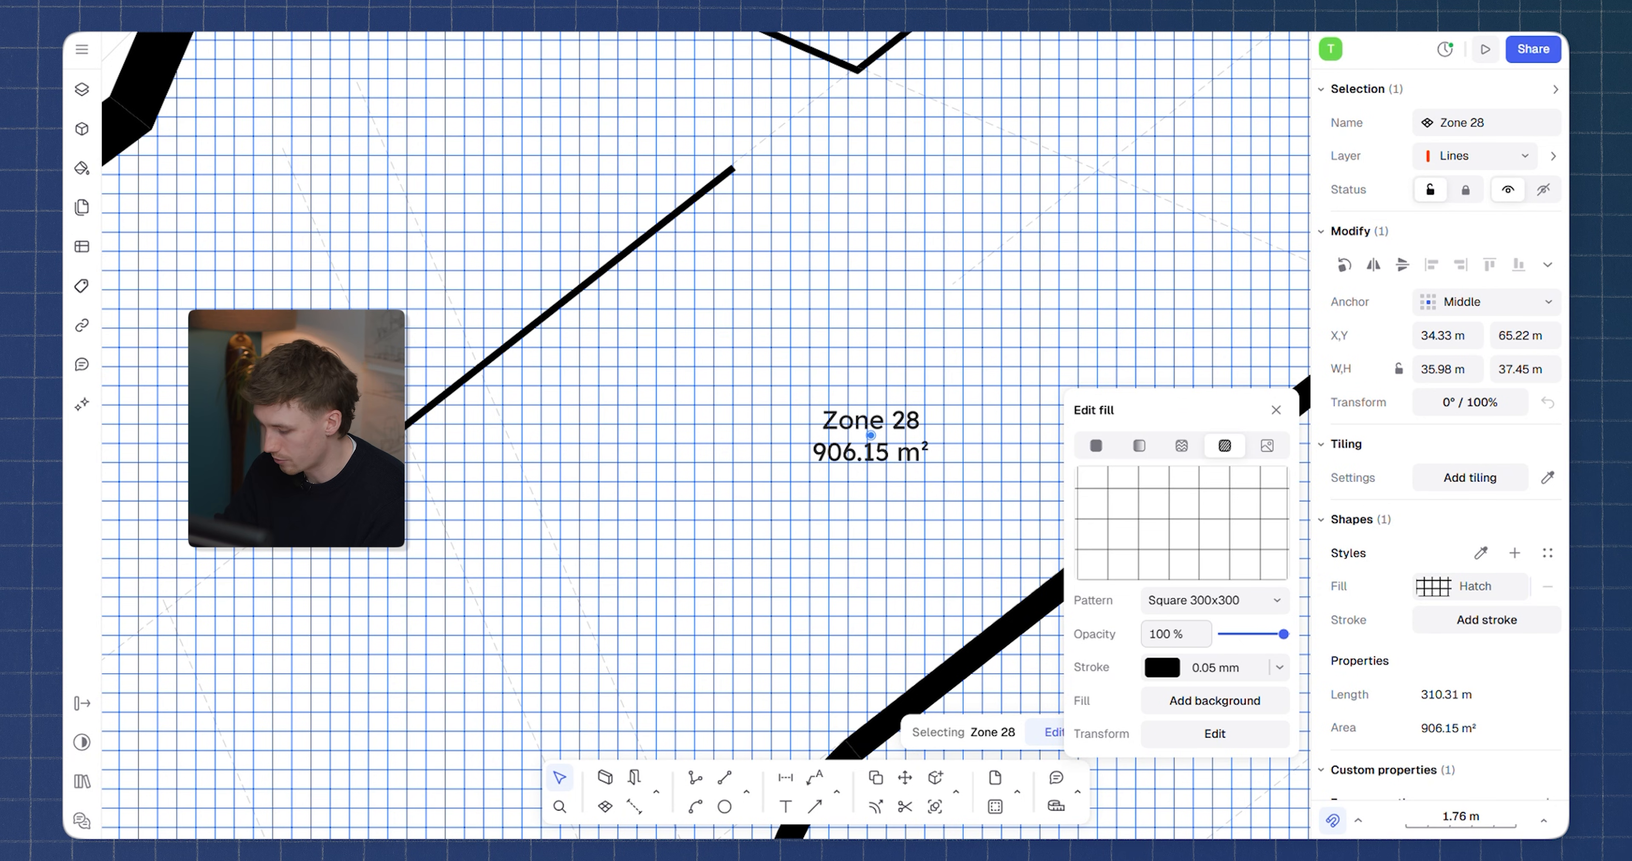
{"action": "left_click", "coordinate": [1175, 634]}
{"action": "type", "text": "40"}
{"action": "key", "text": "Return"}
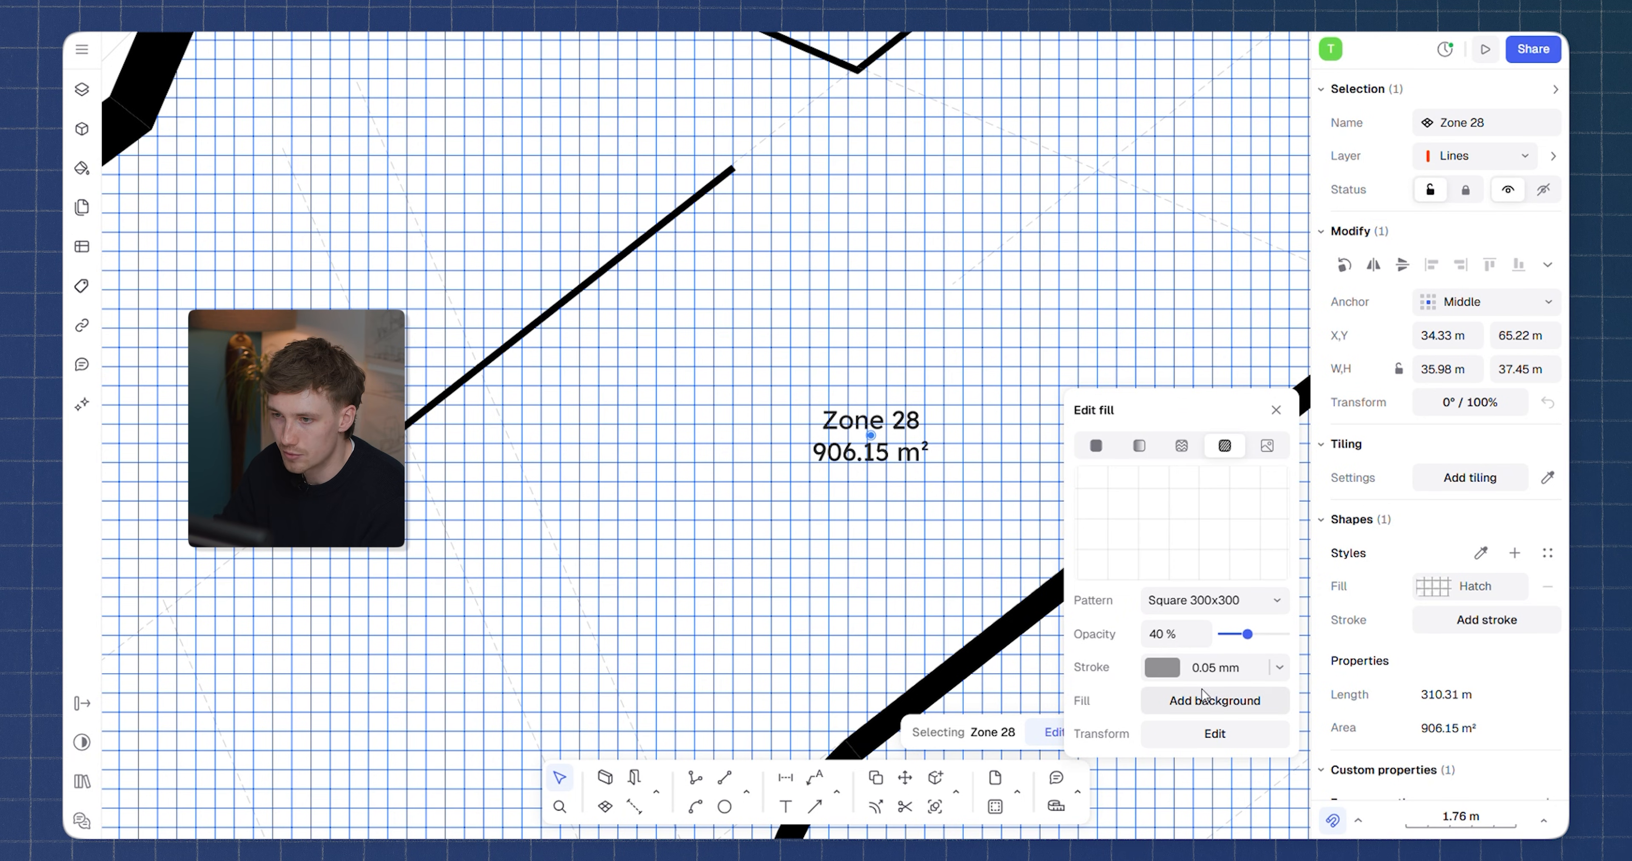
Enlarge the central hall's floor hatch, trying a scale of 5 and settling on 3, and check it near the entrance
{"action": "left_click", "coordinate": [1215, 734]}
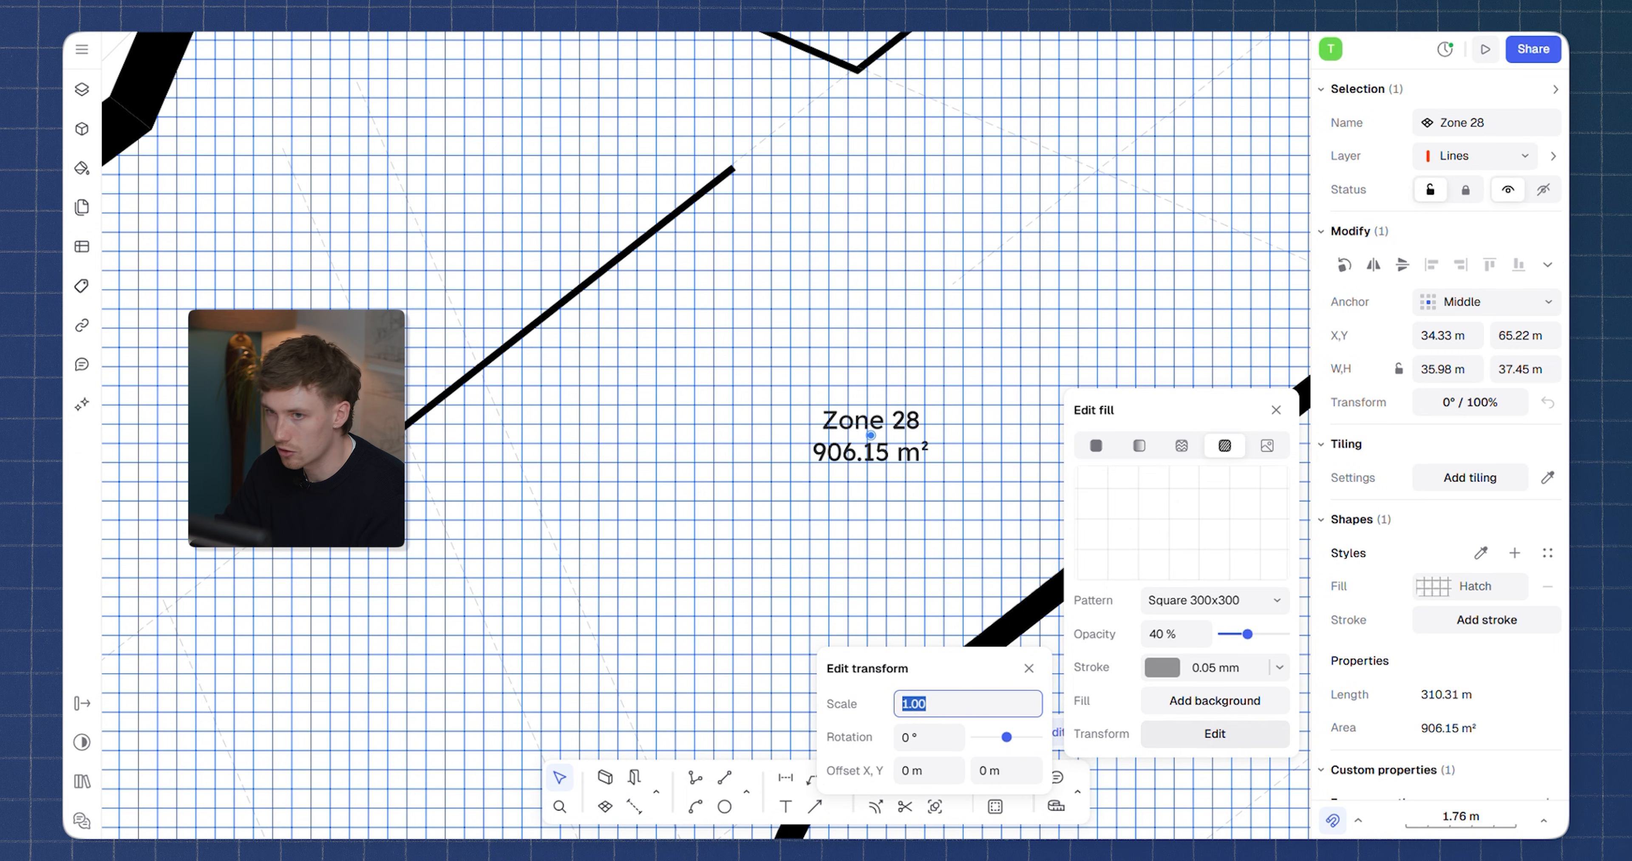
{"action": "type", "text": "5 x"}
{"action": "key", "text": "Return"}
{"action": "scroll", "coordinate": [932, 208], "scroll_direction": "down", "scroll_amount": 3}
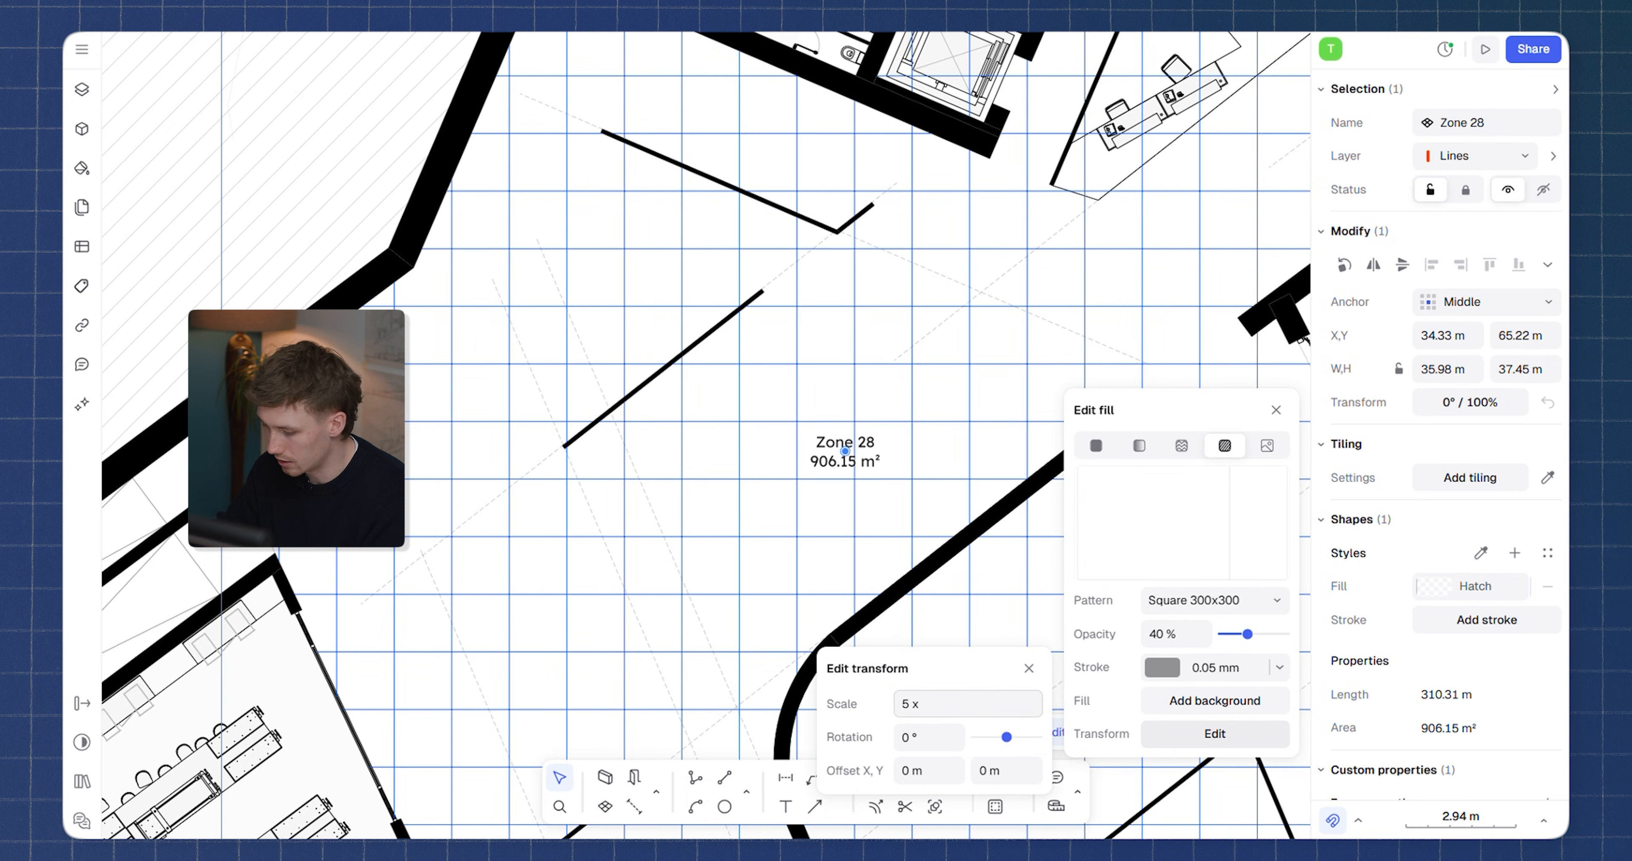
{"action": "type", "text": "3"}
{"action": "key", "text": "Return"}
{"action": "middle_click_drag", "start_coordinate": [1261, 142], "coordinate": [968, 218]}
{"action": "scroll", "coordinate": [1062, 216], "scroll_direction": "up", "scroll_amount": 3}
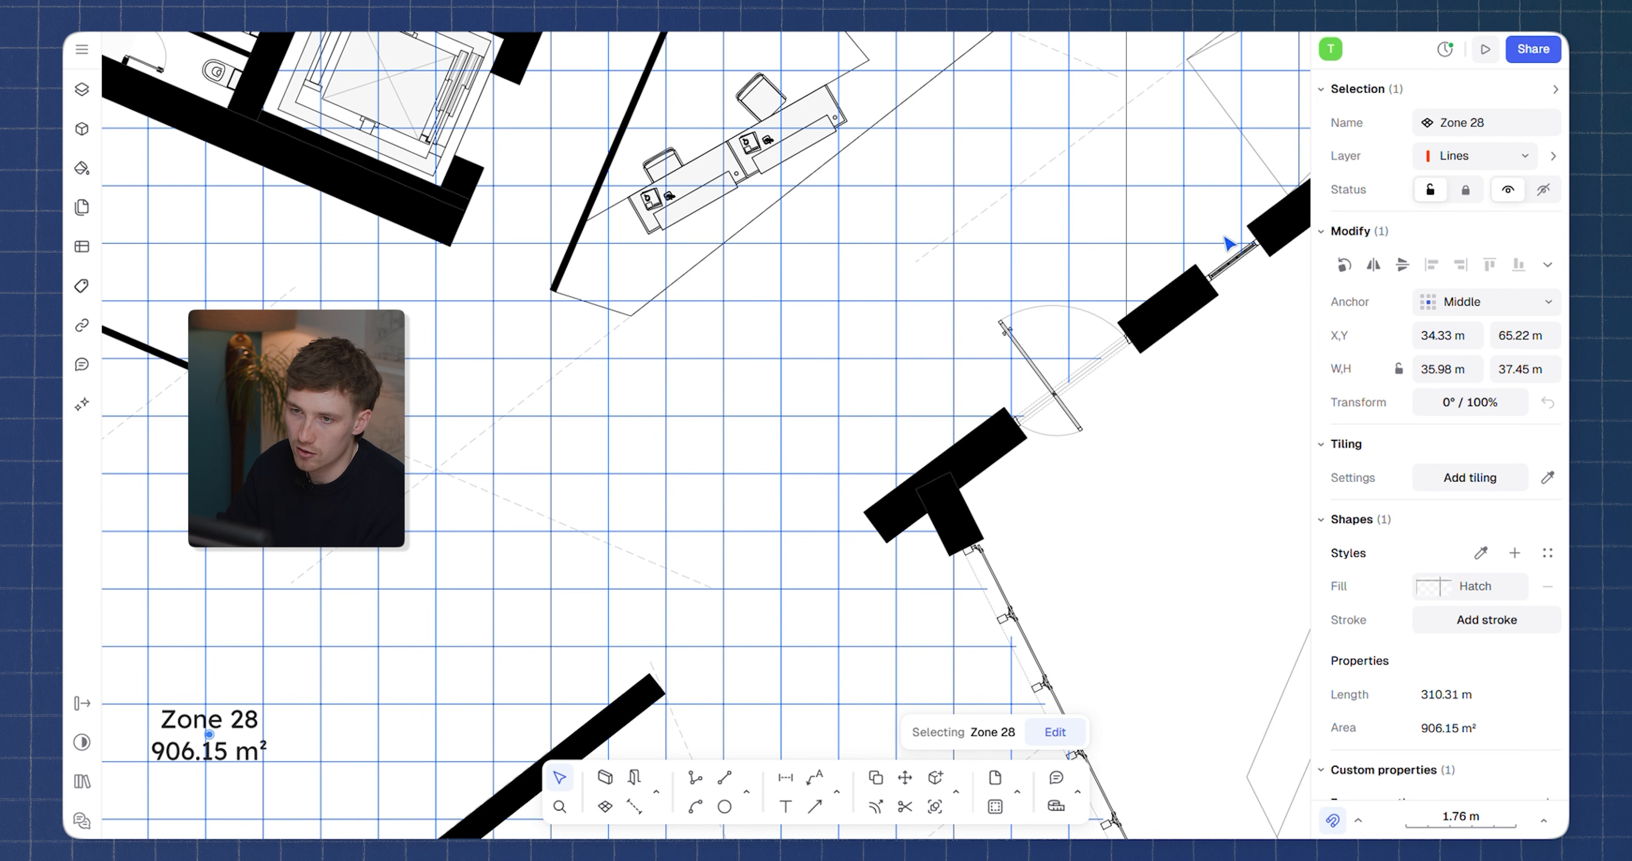
Rotate the central hall's floor hatch, trying 15° and settling on 36° to align with the entrance wall
{"action": "scroll", "coordinate": [843, 449], "scroll_direction": "down", "scroll_amount": 3}
{"action": "left_click", "coordinate": [1429, 586]}
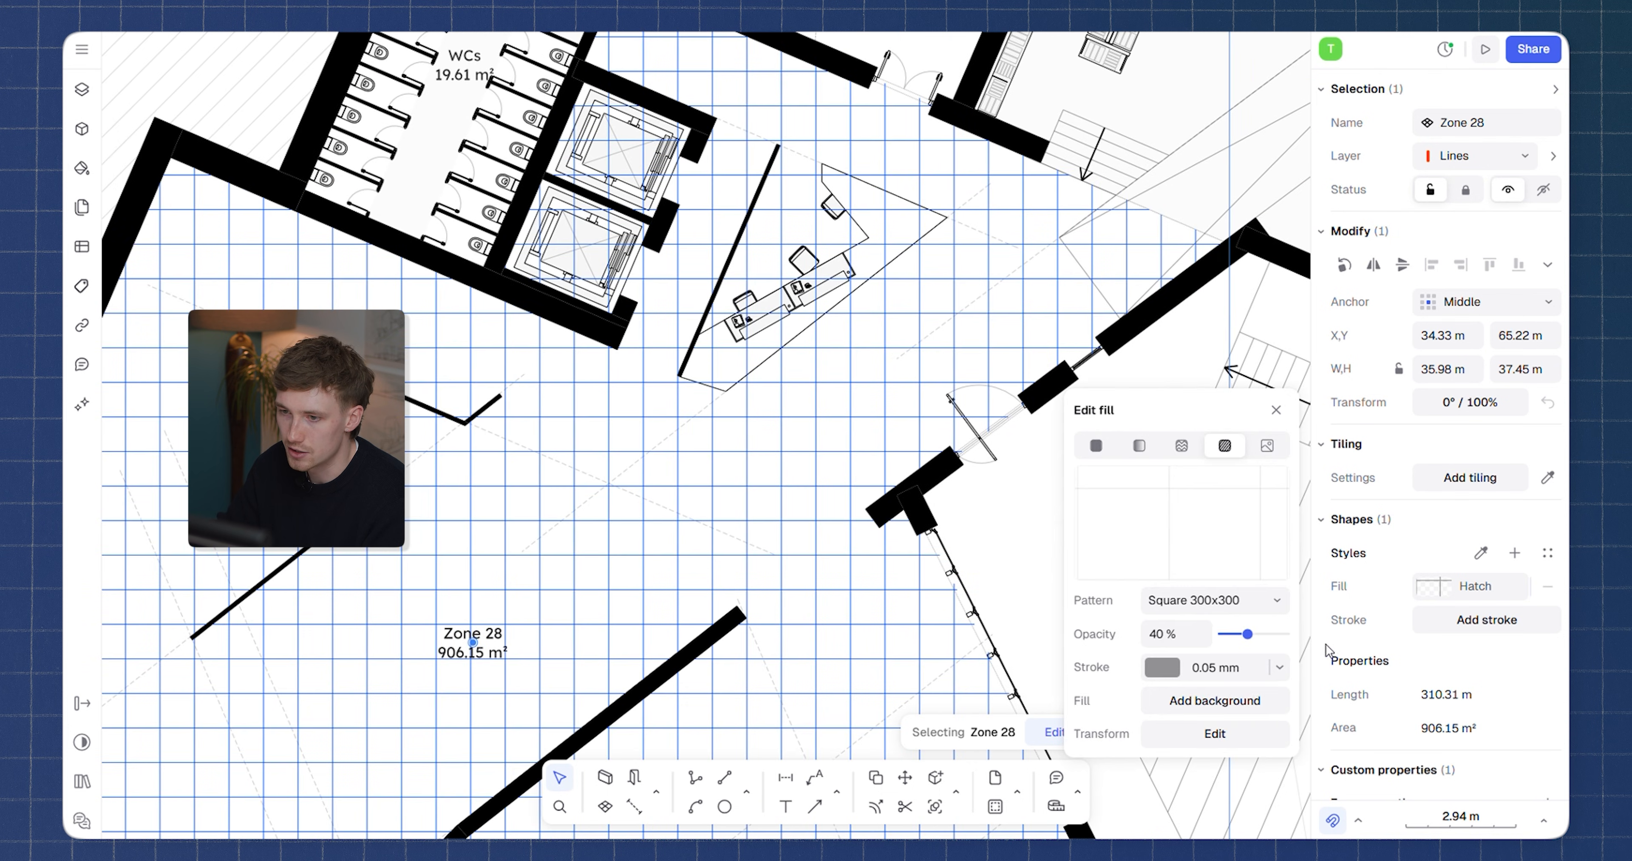
{"action": "left_click", "coordinate": [1208, 734]}
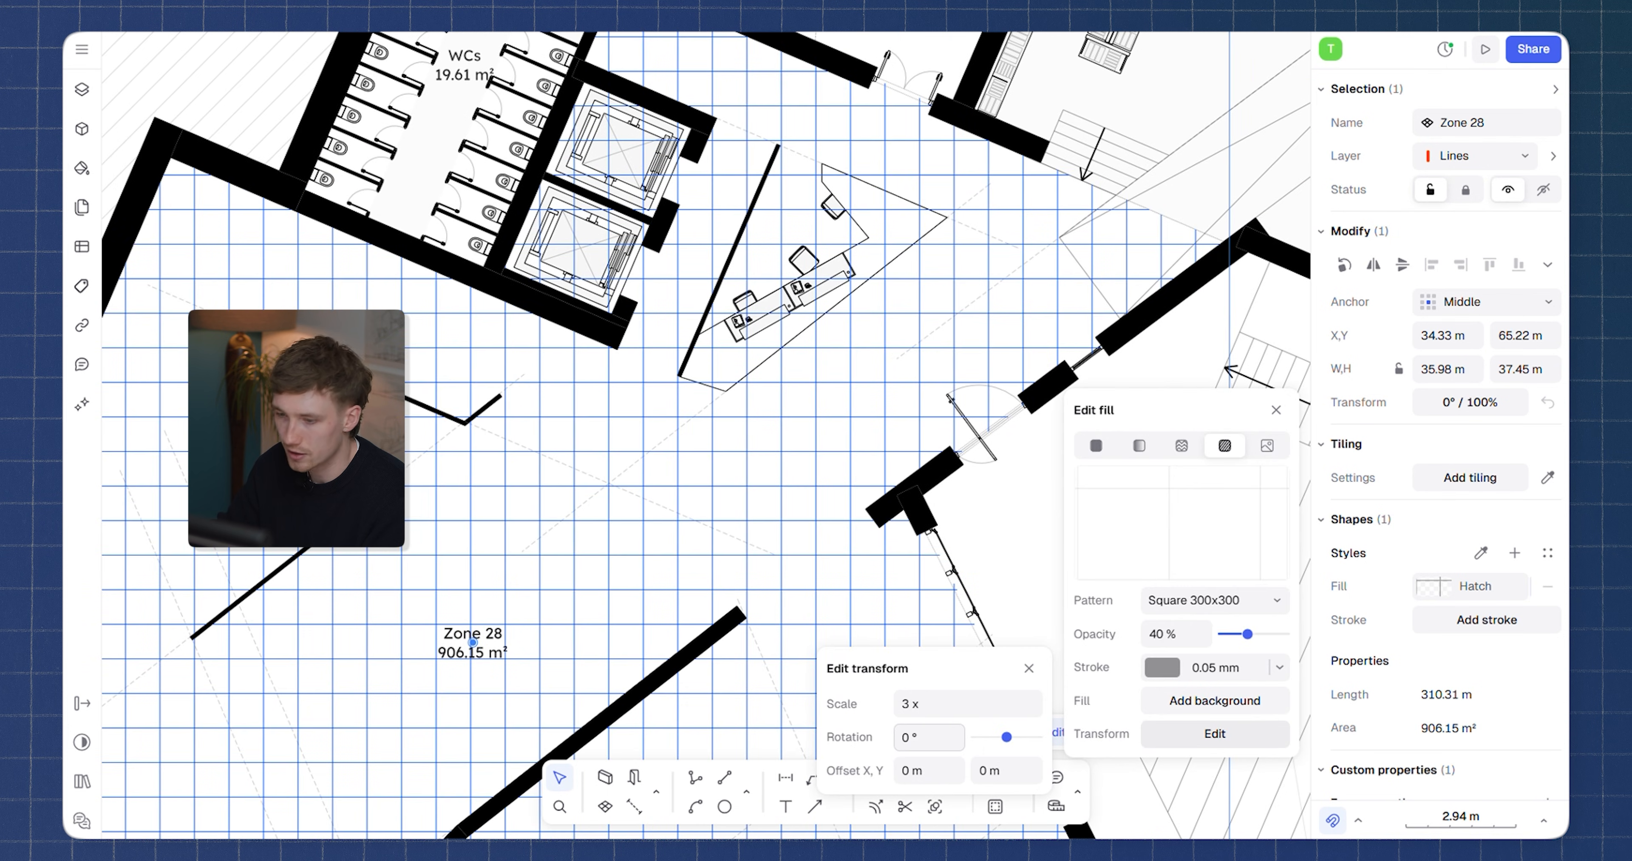
{"action": "type", "text": "15"}
{"action": "key", "text": "Return"}
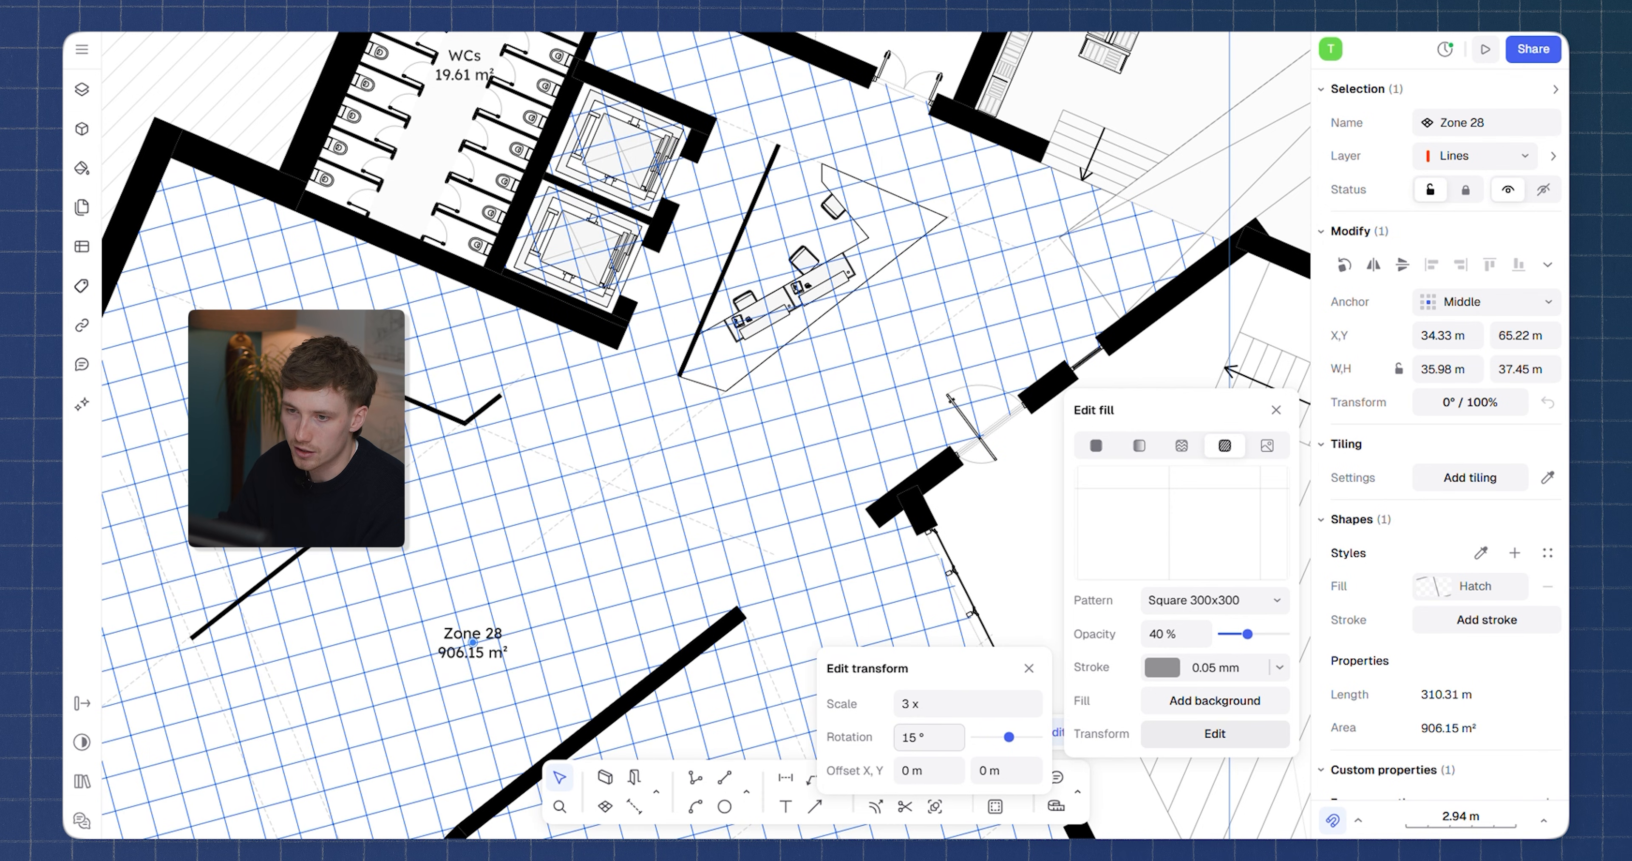
{"action": "type", "text": "3"}
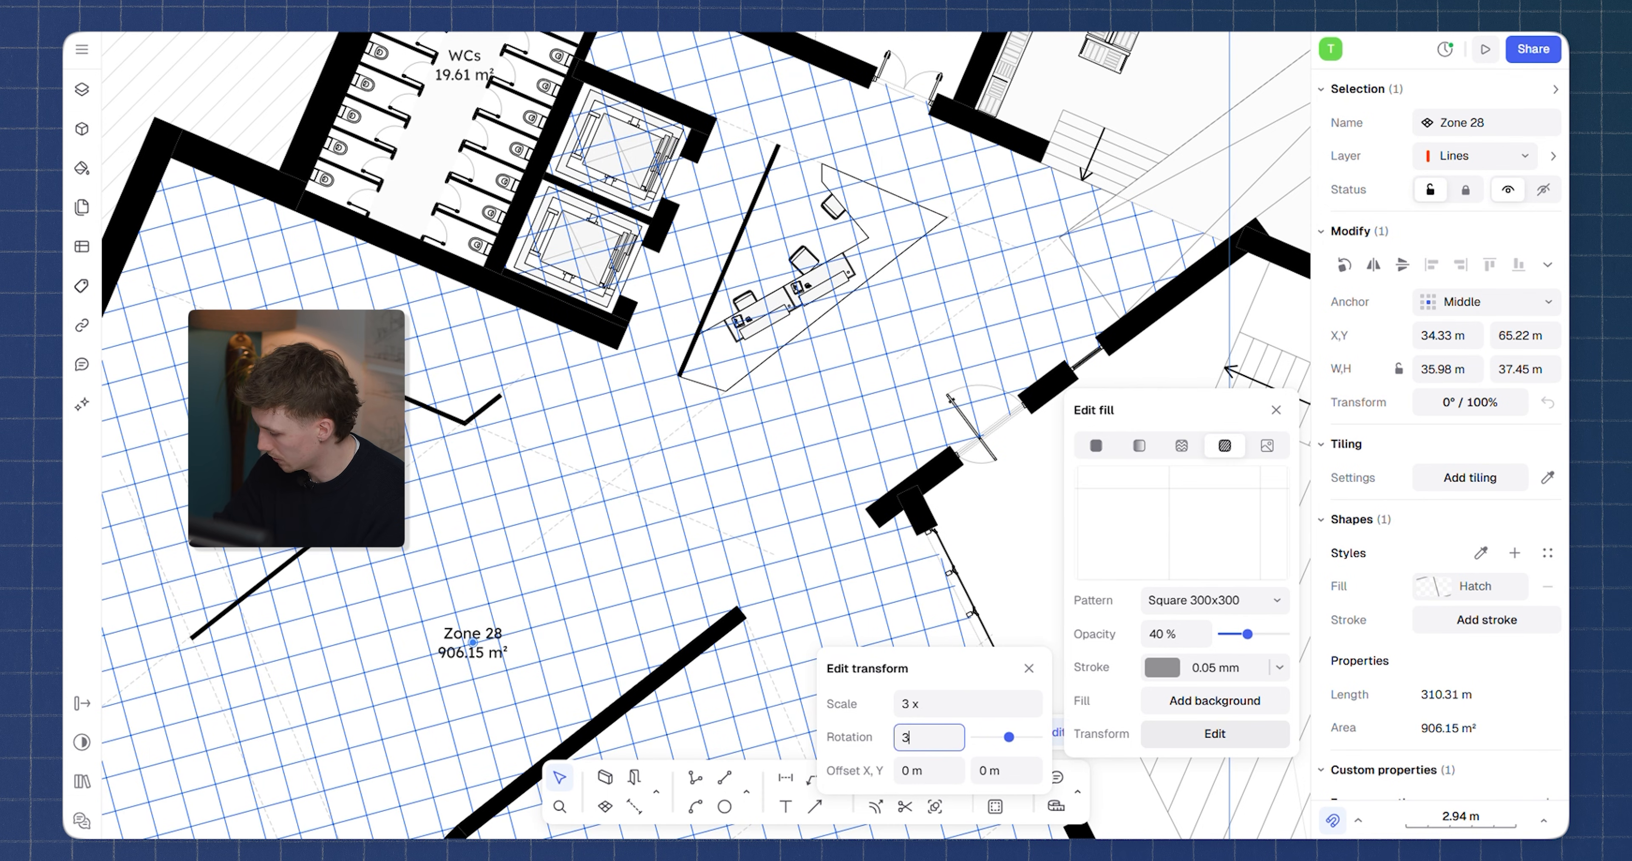
{"action": "type", "text": "6"}
{"action": "key", "text": "Return"}
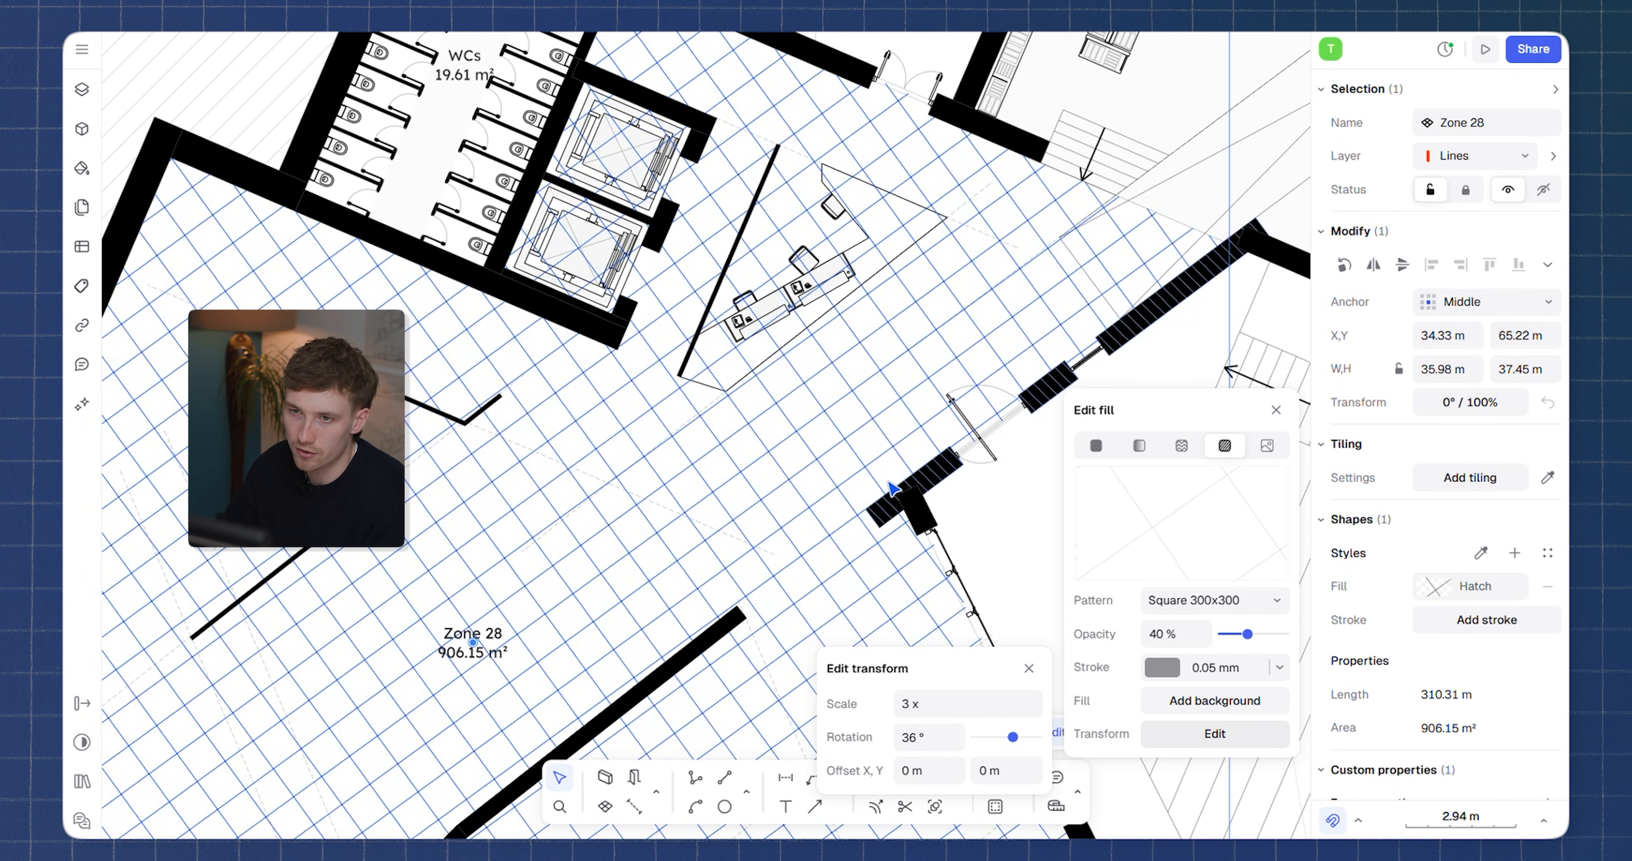
{"action": "scroll", "coordinate": [894, 465], "scroll_direction": "down", "scroll_amount": 3}
{"action": "middle_click_drag", "start_coordinate": [894, 465], "coordinate": [924, 450]}
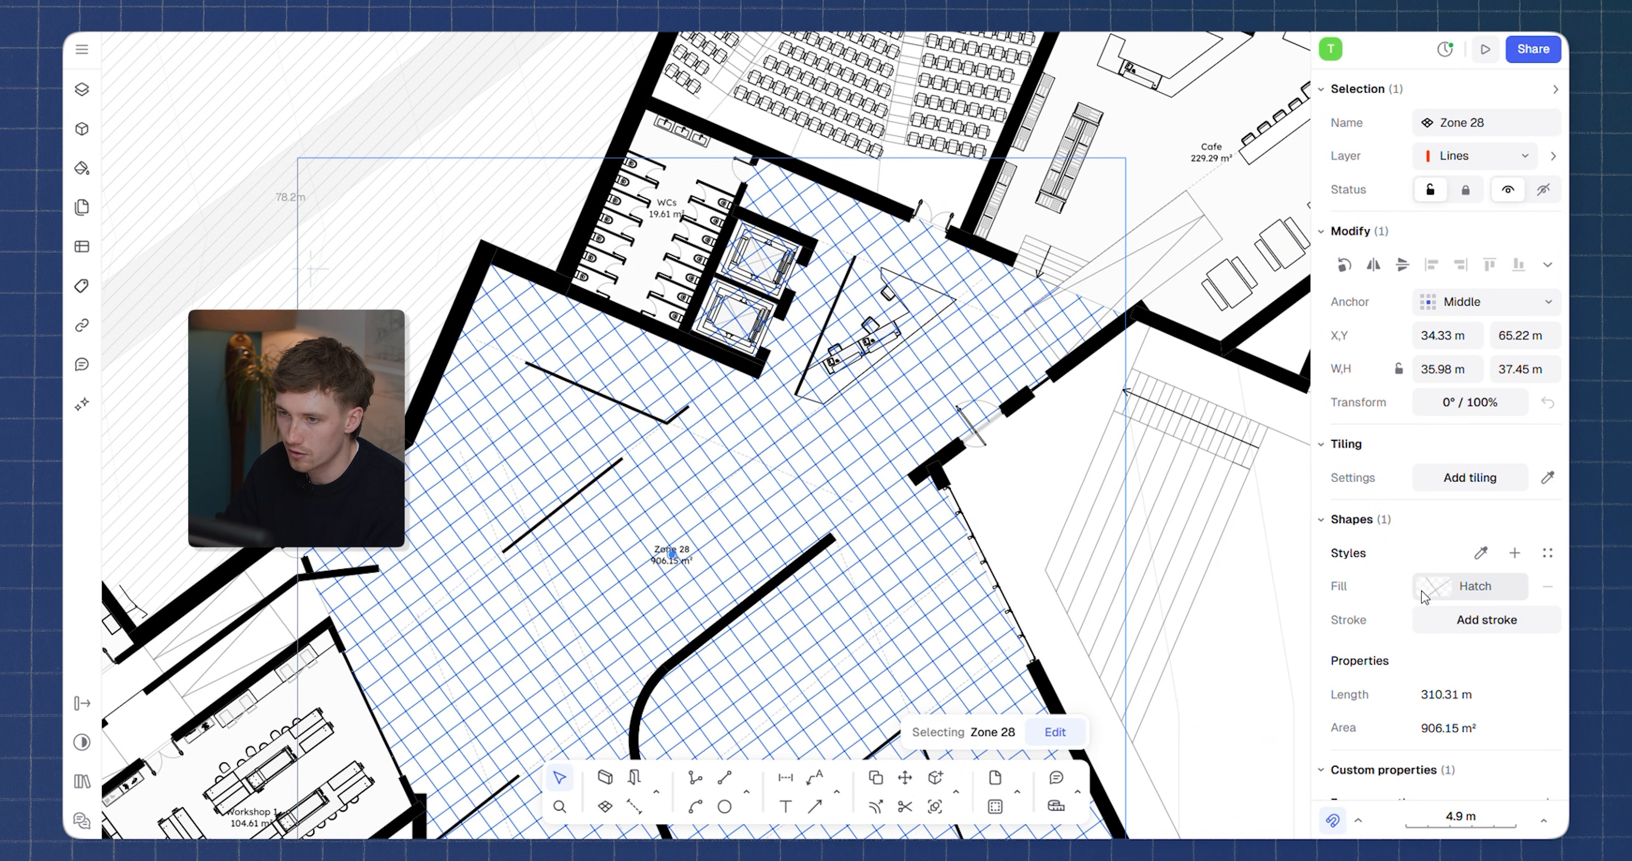
Lighten the central hall hatch's stroke to colour B8B8B8 at 20% opacity and deselect the zone
{"action": "left_click", "coordinate": [1429, 593]}
{"action": "left_click", "coordinate": [1162, 668]}
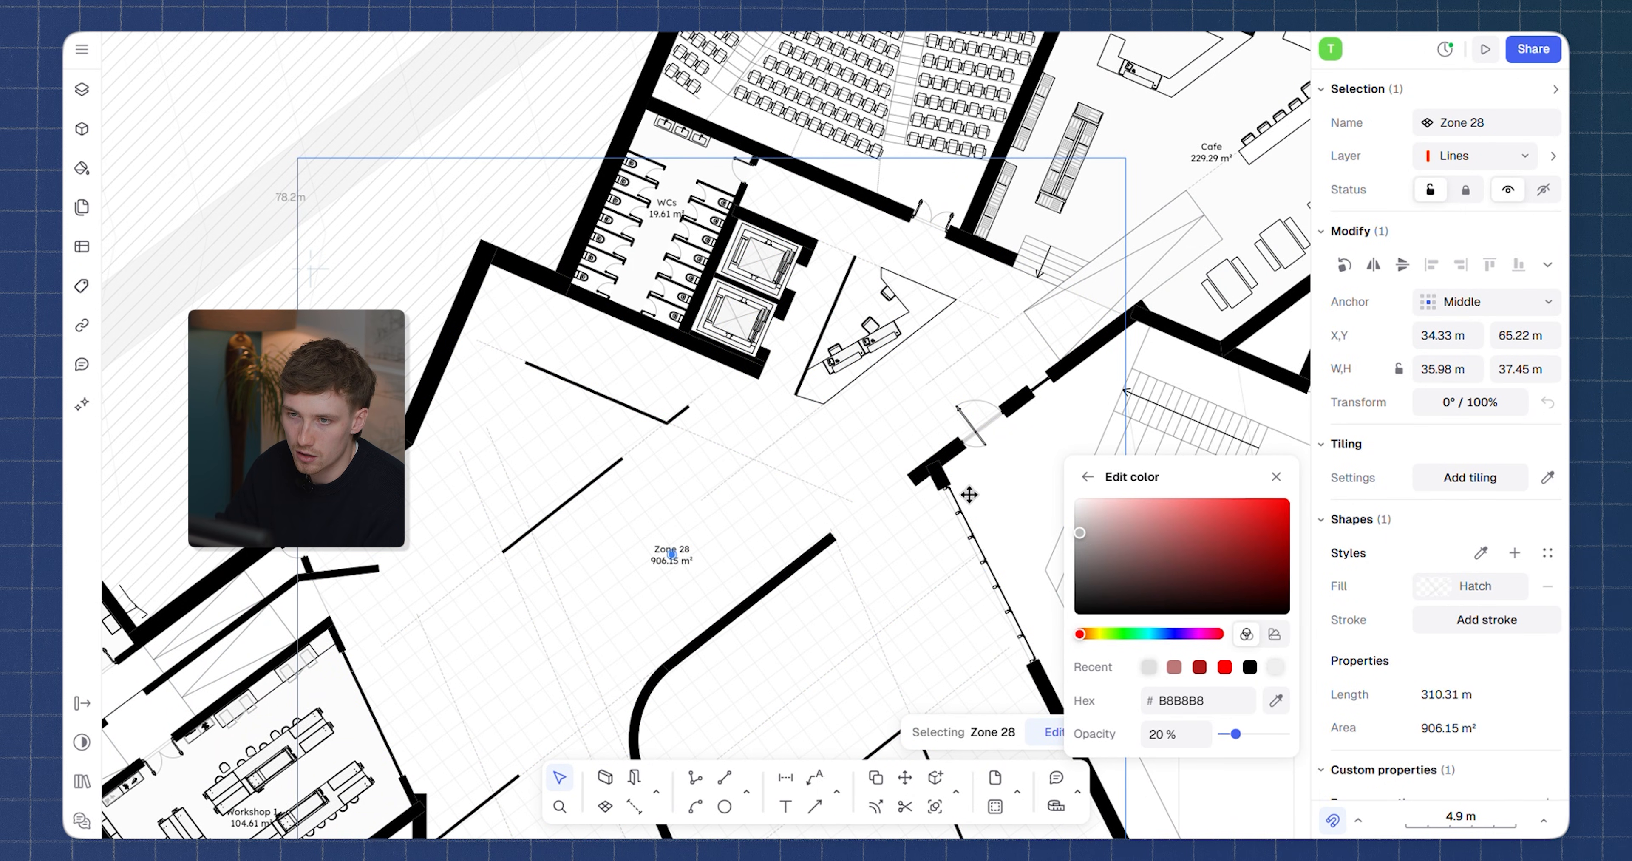
{"action": "scroll", "coordinate": [912, 481], "scroll_direction": "up", "scroll_amount": 3}
{"action": "left_click", "coordinate": [1103, 704]}
Try out the texture, gradient, solid and image fill types on the Workshop 2 zone's floor
{"action": "middle_click_drag", "start_coordinate": [1127, 581], "coordinate": [1255, 221]}
{"action": "scroll", "coordinate": [1203, 367], "scroll_direction": "down", "scroll_amount": 5}
{"action": "scroll", "coordinate": [600, 446], "scroll_direction": "up", "scroll_amount": 5}
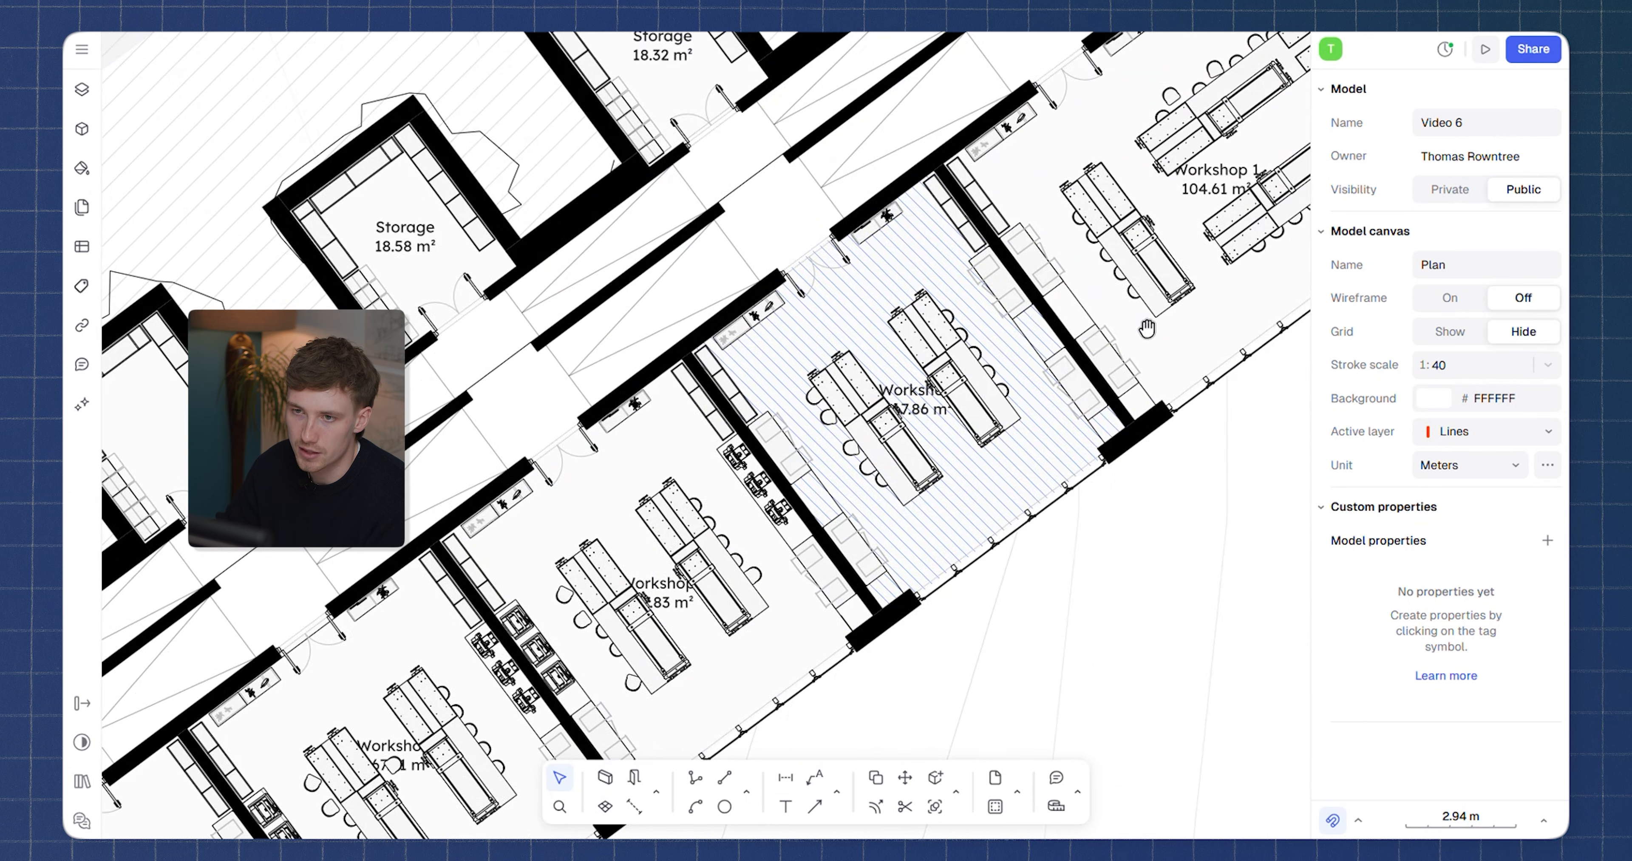
{"action": "left_click", "coordinate": [890, 246]}
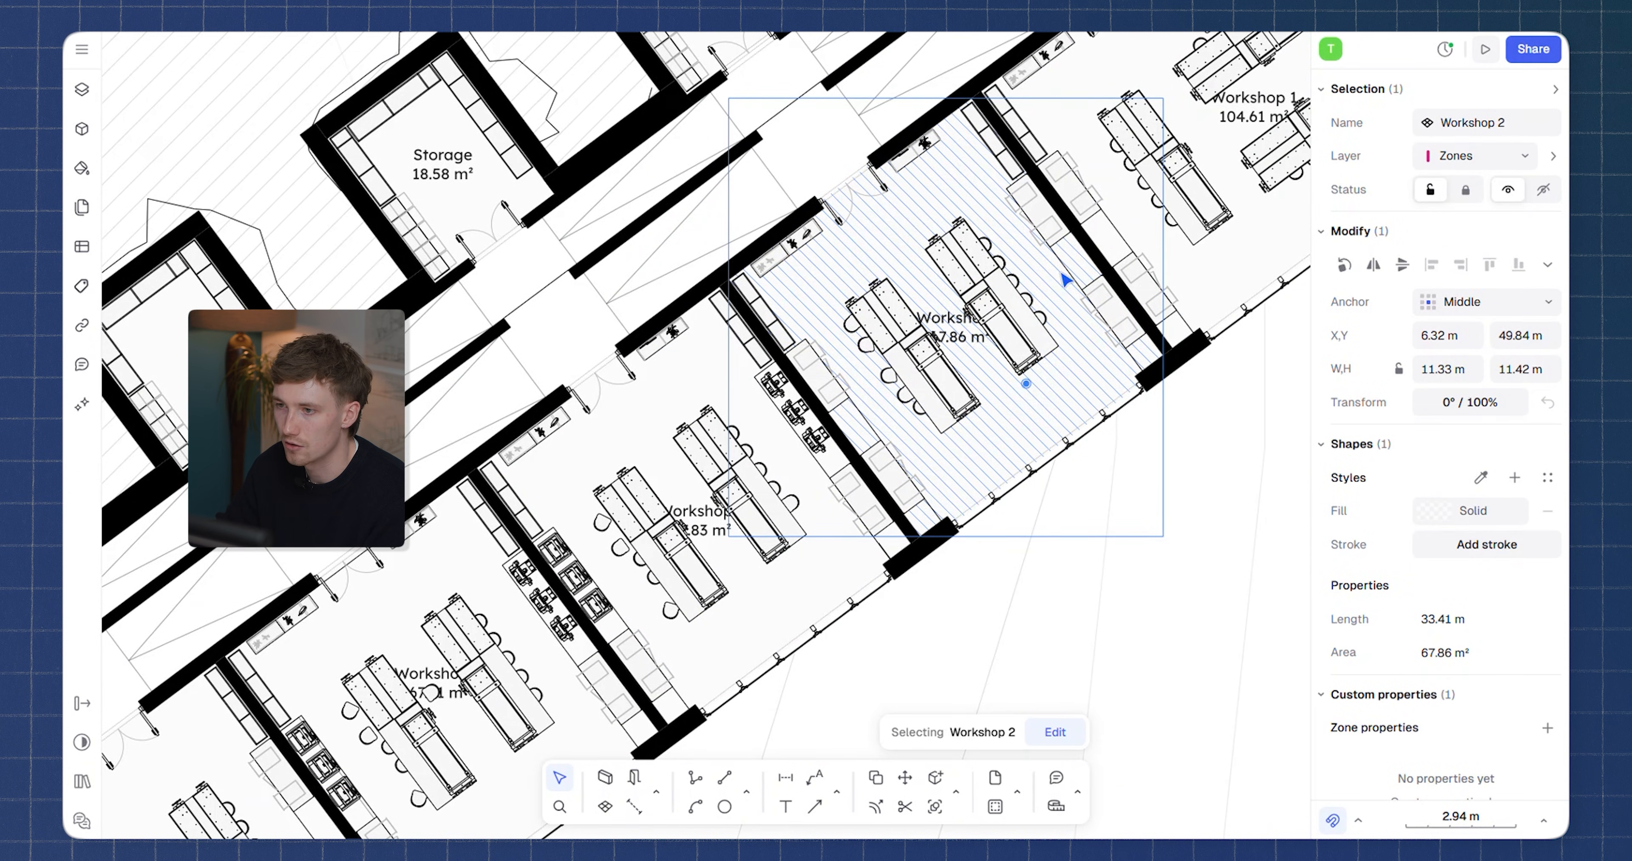
{"action": "left_click", "coordinate": [1429, 510]}
{"action": "left_click", "coordinate": [1181, 387]}
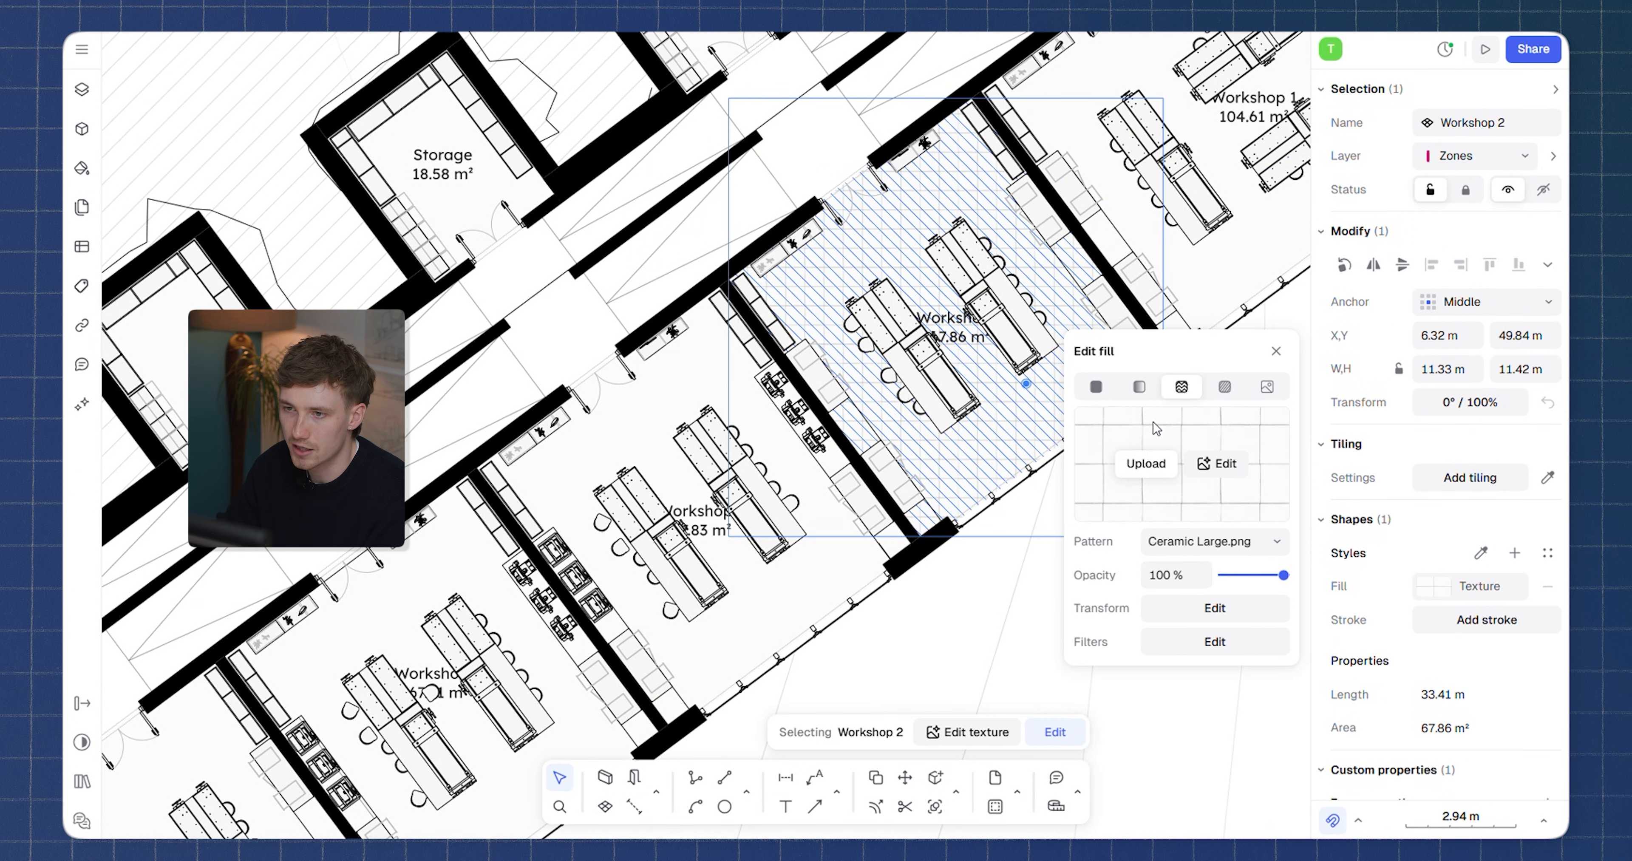
{"action": "left_click", "coordinate": [1141, 387]}
{"action": "left_click", "coordinate": [1095, 369]}
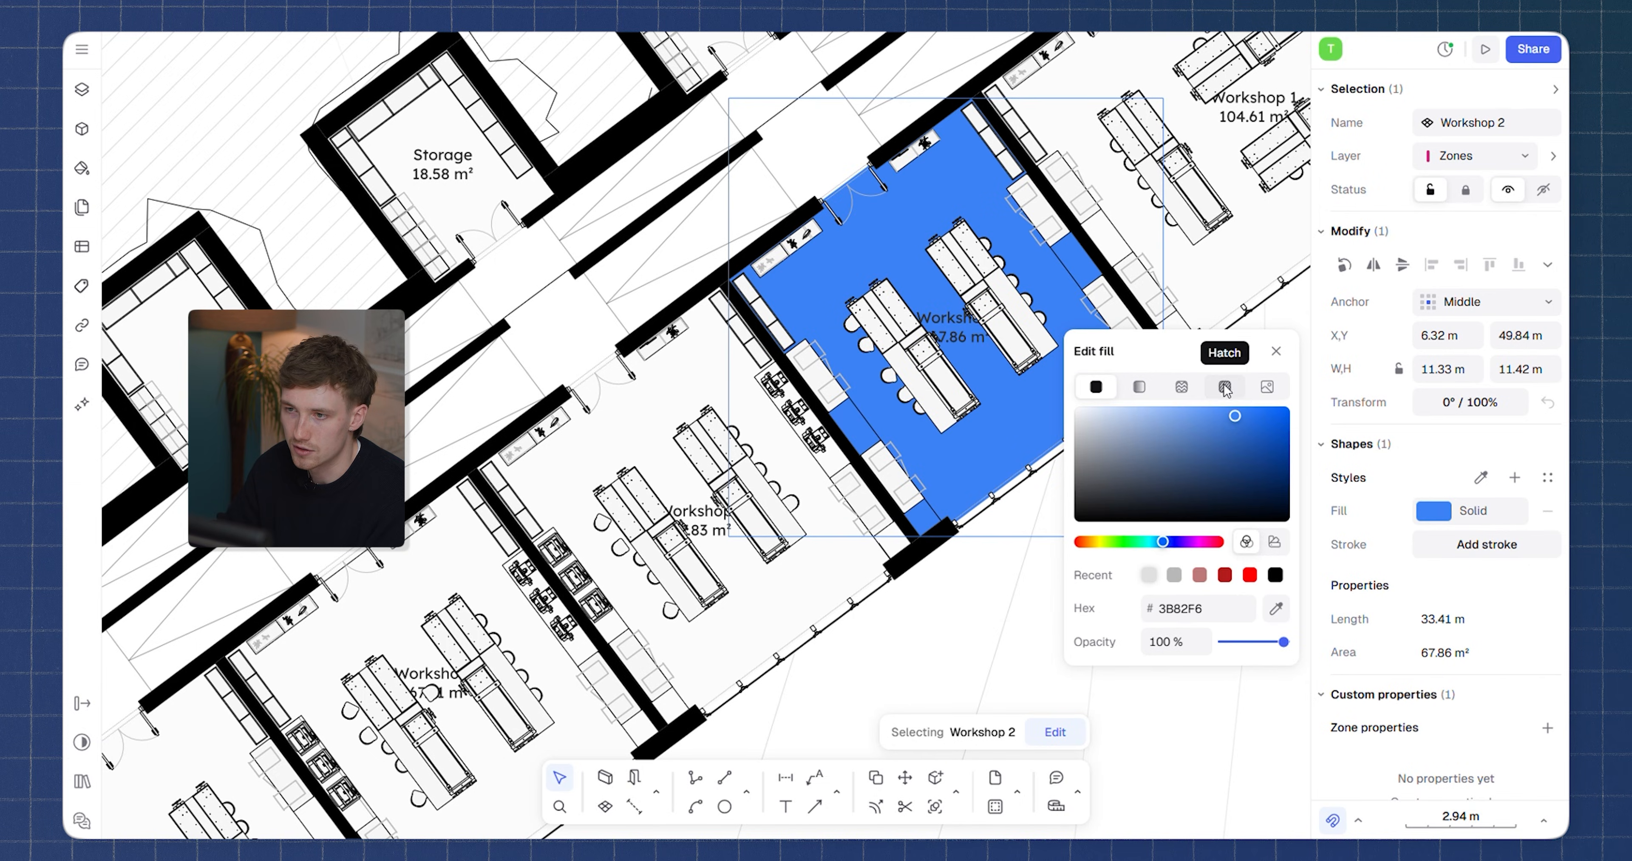
{"action": "left_click", "coordinate": [1266, 386]}
{"action": "left_click", "coordinate": [1095, 387]}
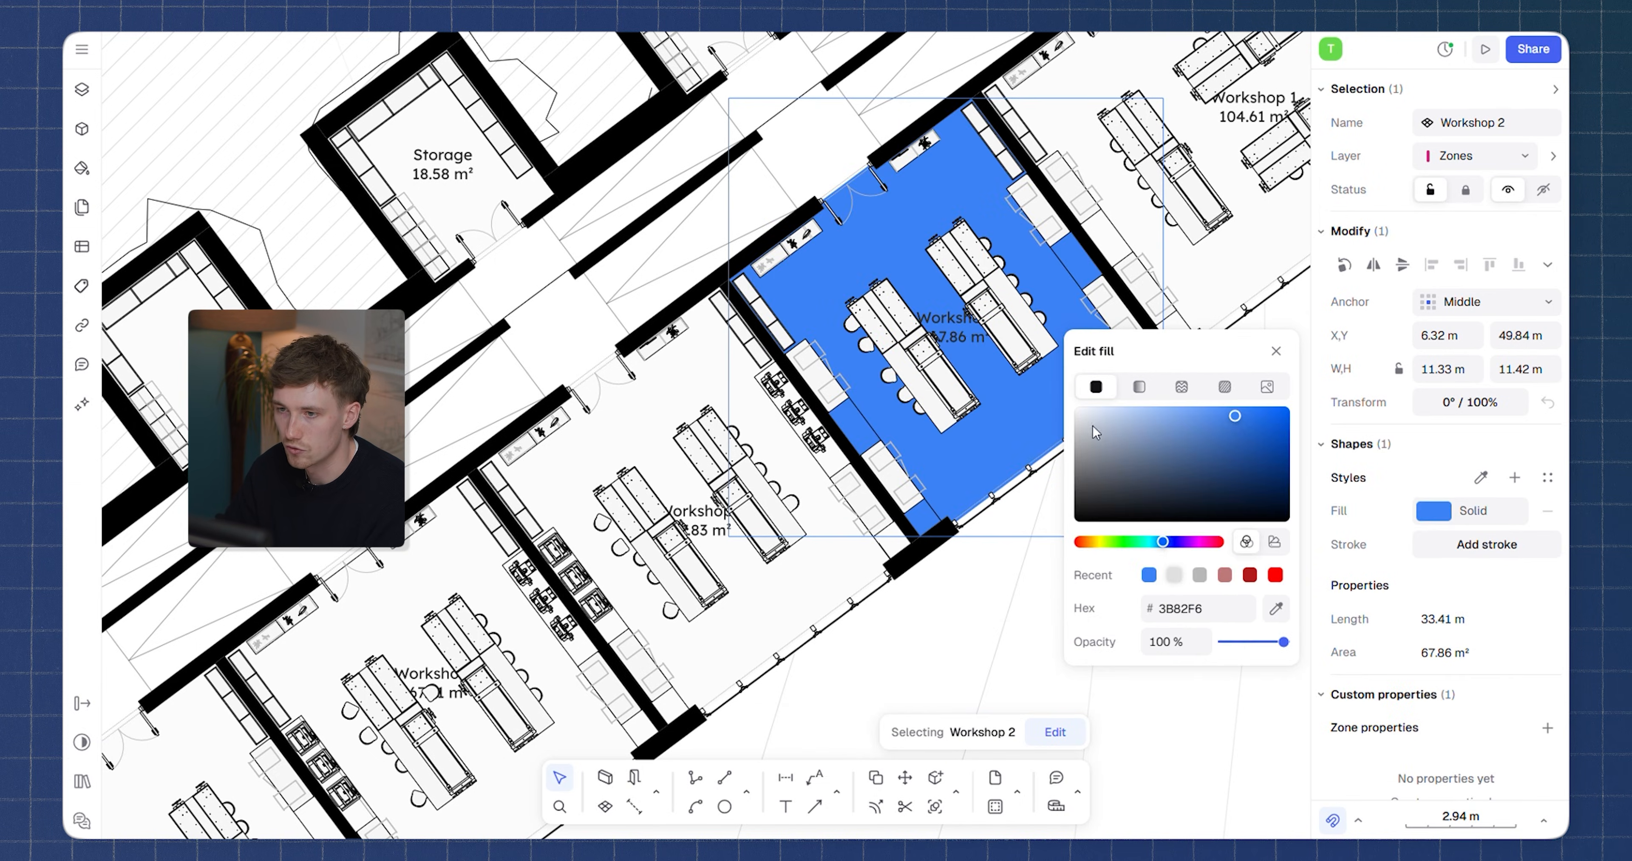
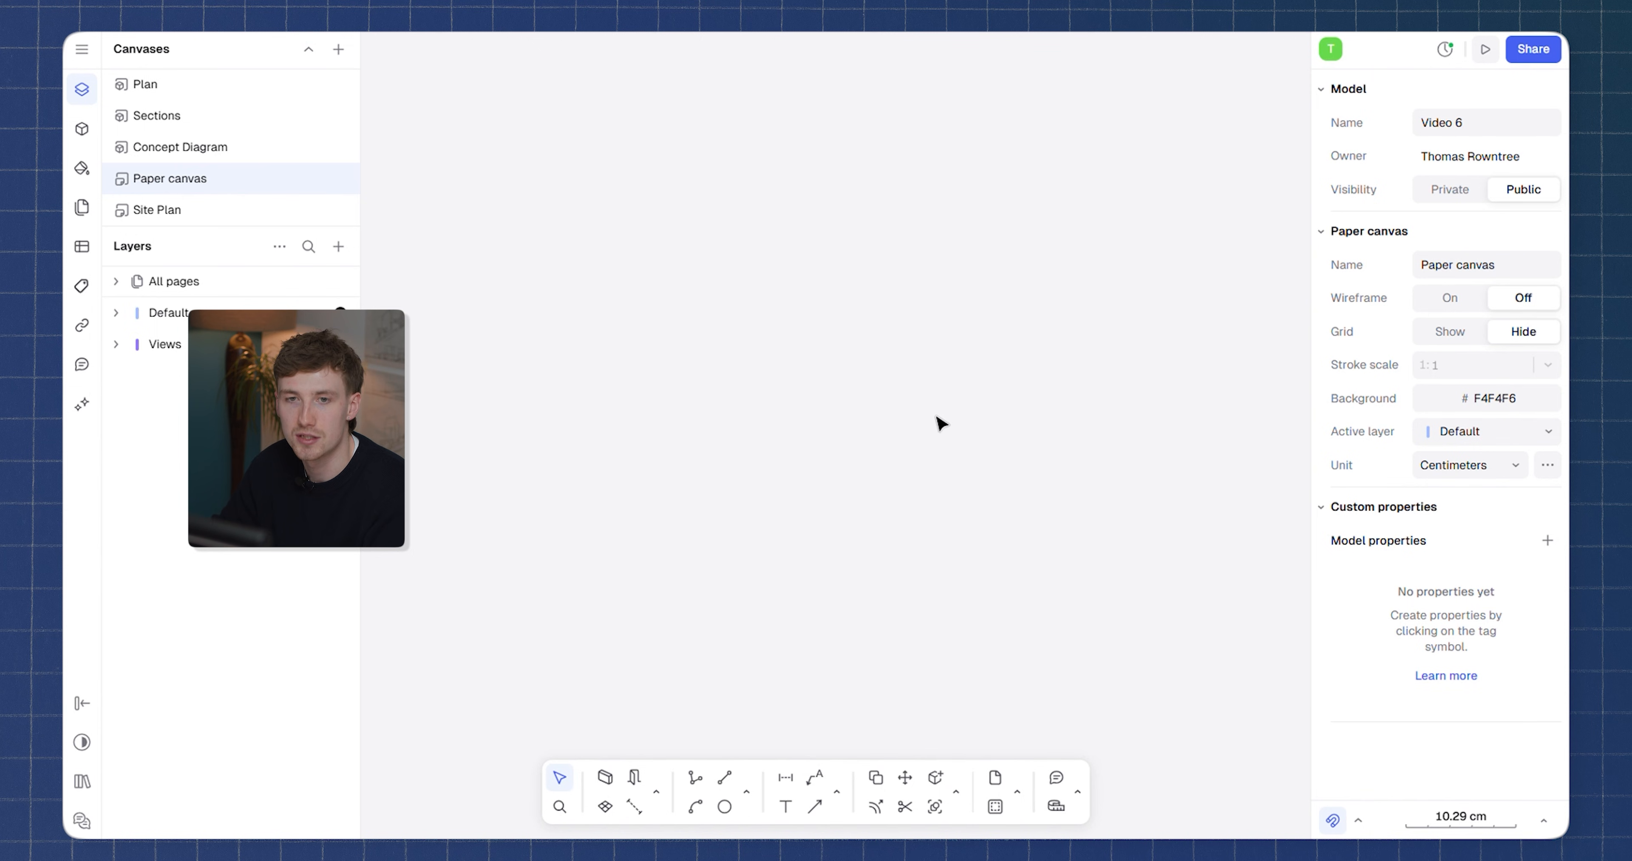
Compare the Plan model canvas with the Paper canvas and check which canvas types can be added
{"action": "double_click", "coordinate": [232, 87]}
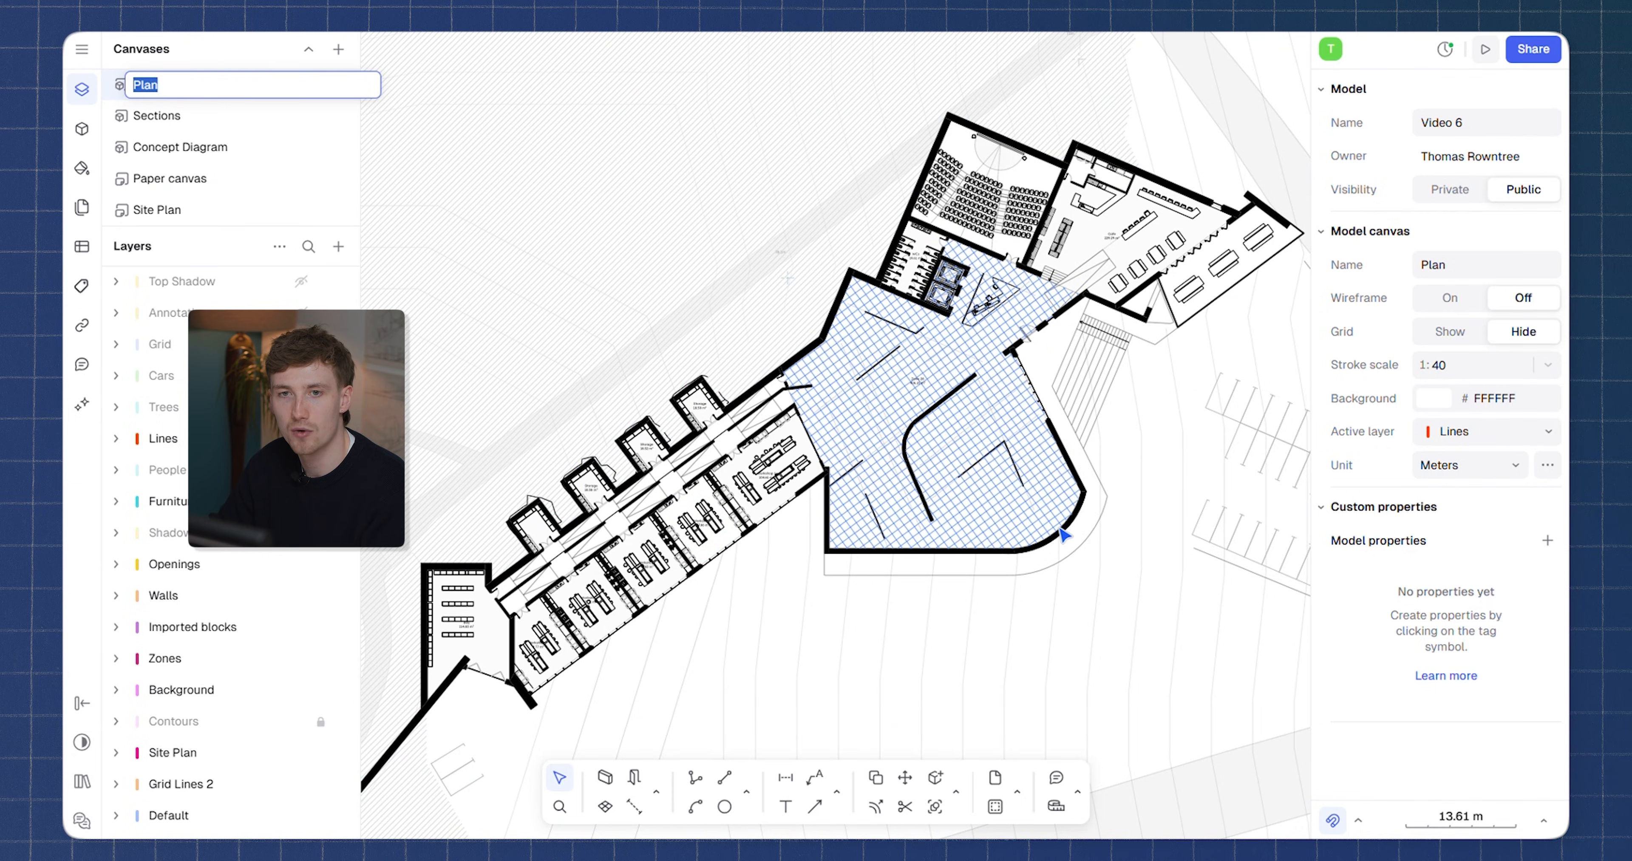
{"action": "left_click", "coordinate": [212, 47]}
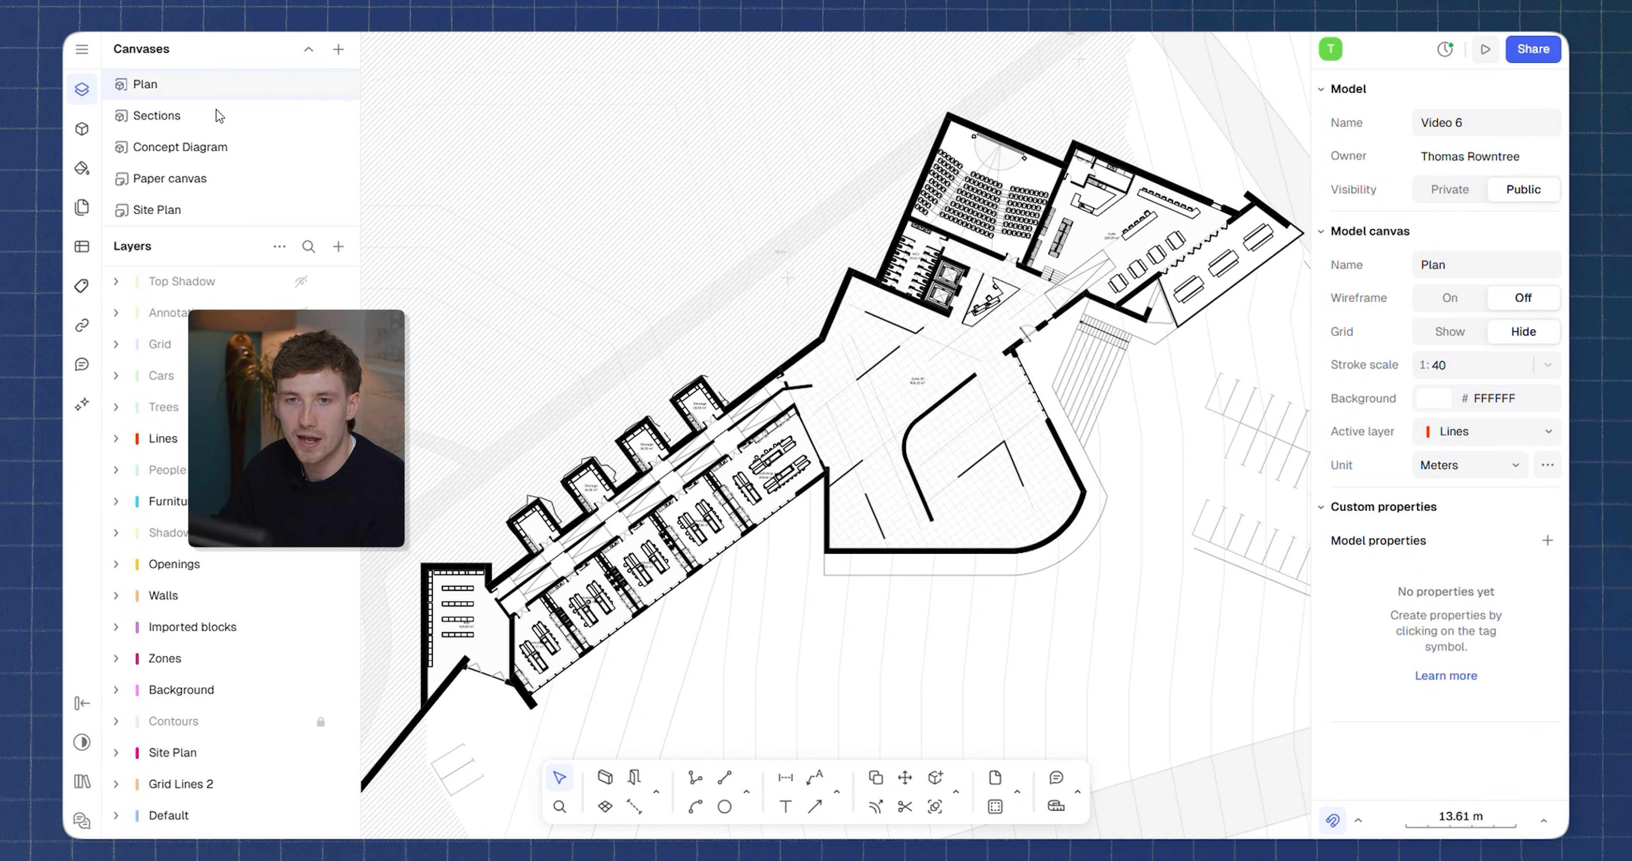
{"action": "double_click", "coordinate": [241, 180]}
{"action": "left_click", "coordinate": [338, 50]}
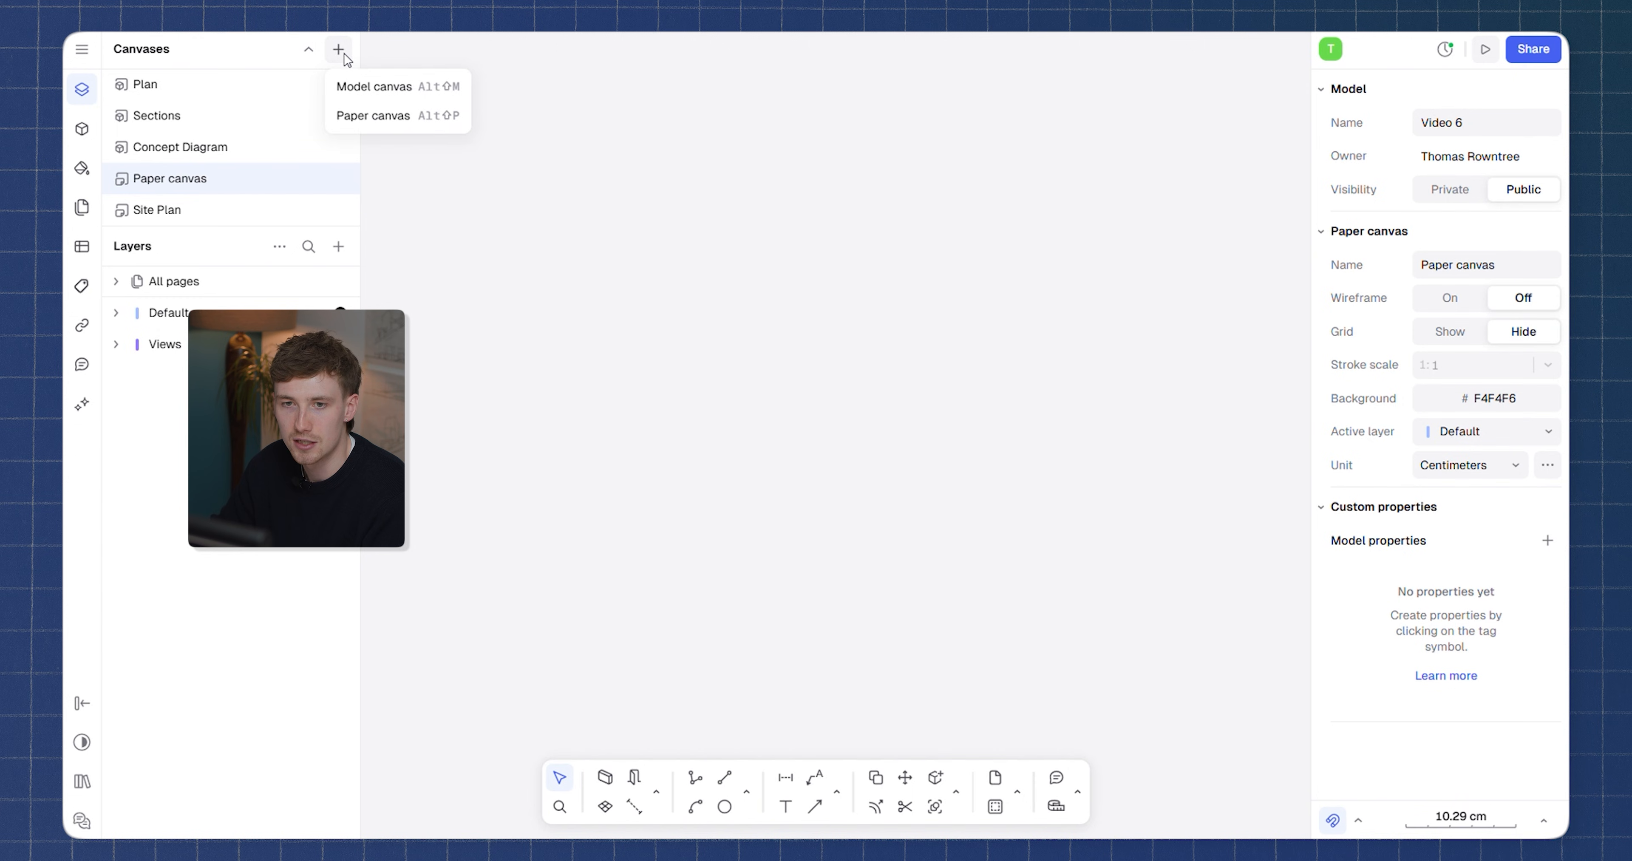
{"action": "left_click", "coordinate": [345, 56]}
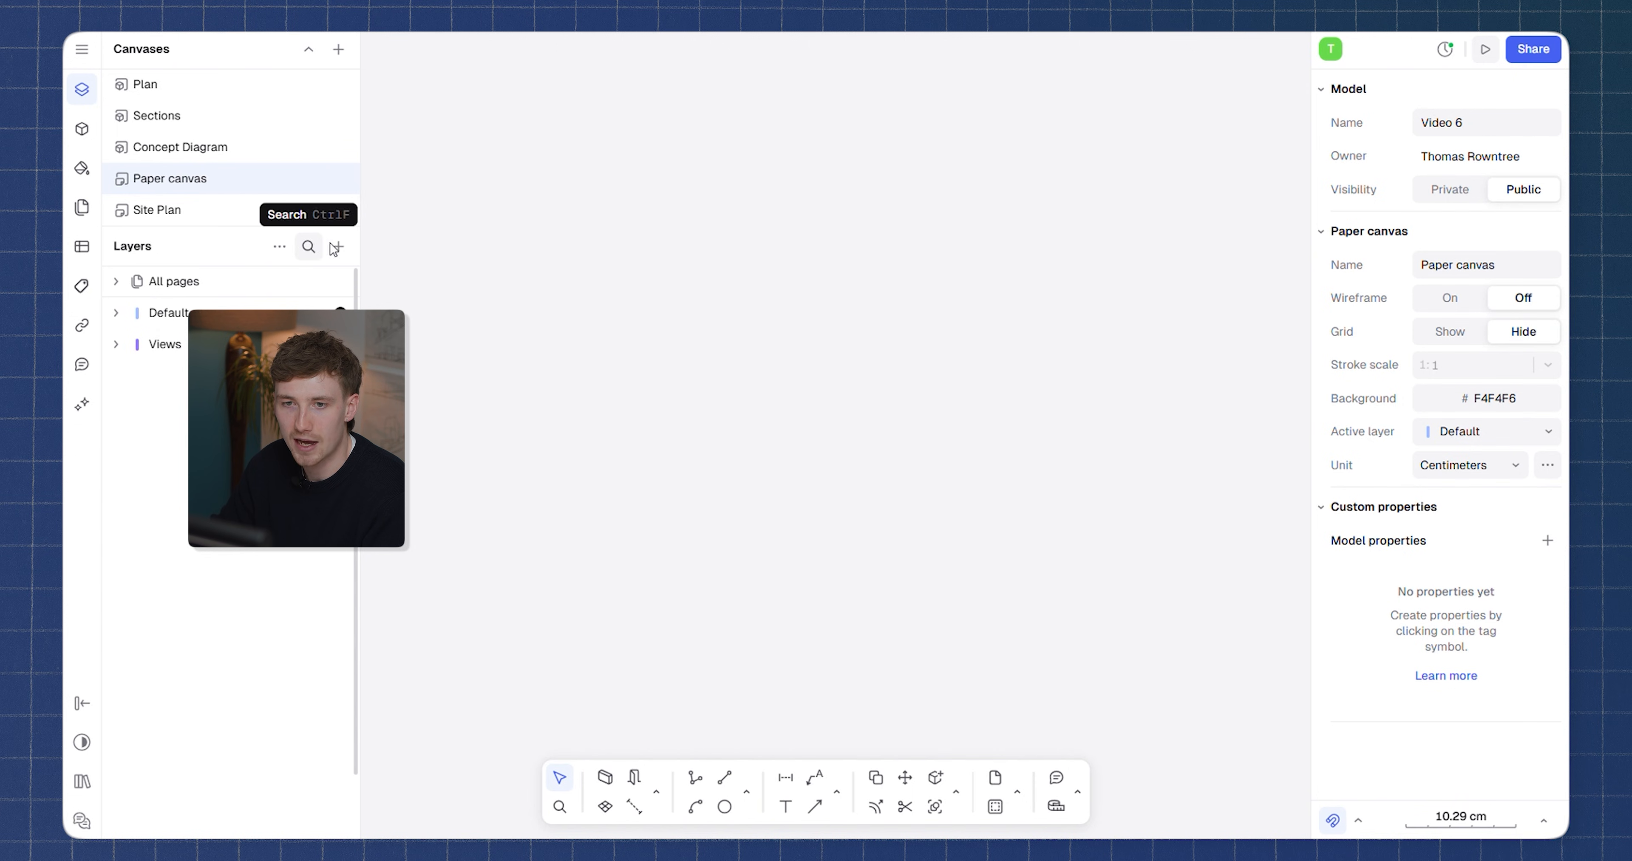
Add a new page to the Paper canvas and set it to A1 format in portrait orientation
{"action": "left_click", "coordinate": [338, 246]}
{"action": "left_click", "coordinate": [349, 309]}
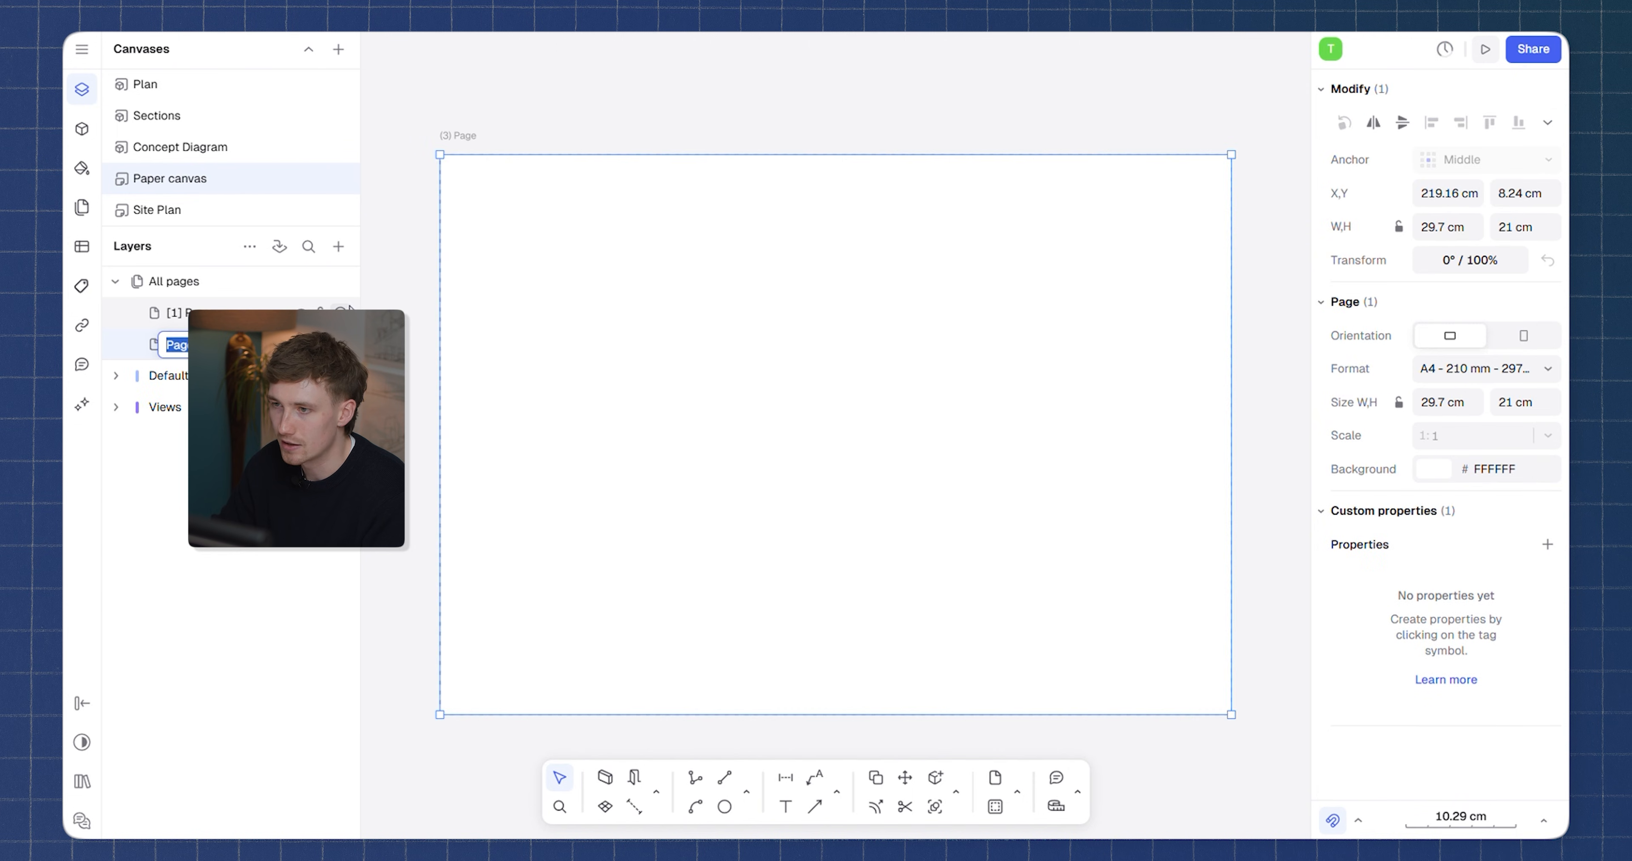
{"action": "key", "text": "Return"}
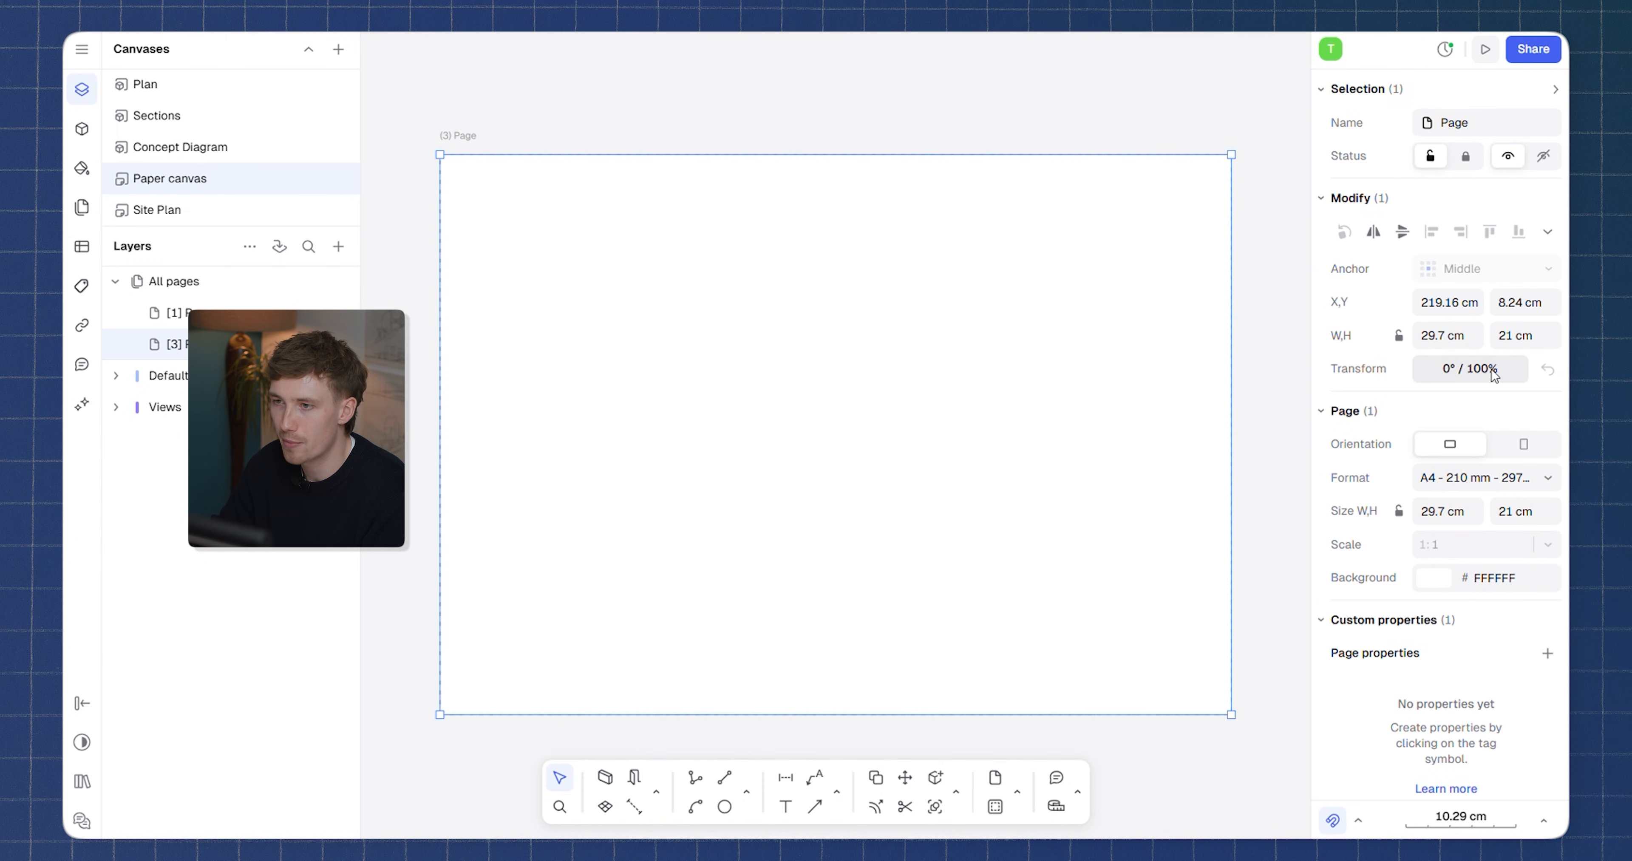
{"action": "left_click", "coordinate": [1468, 476]}
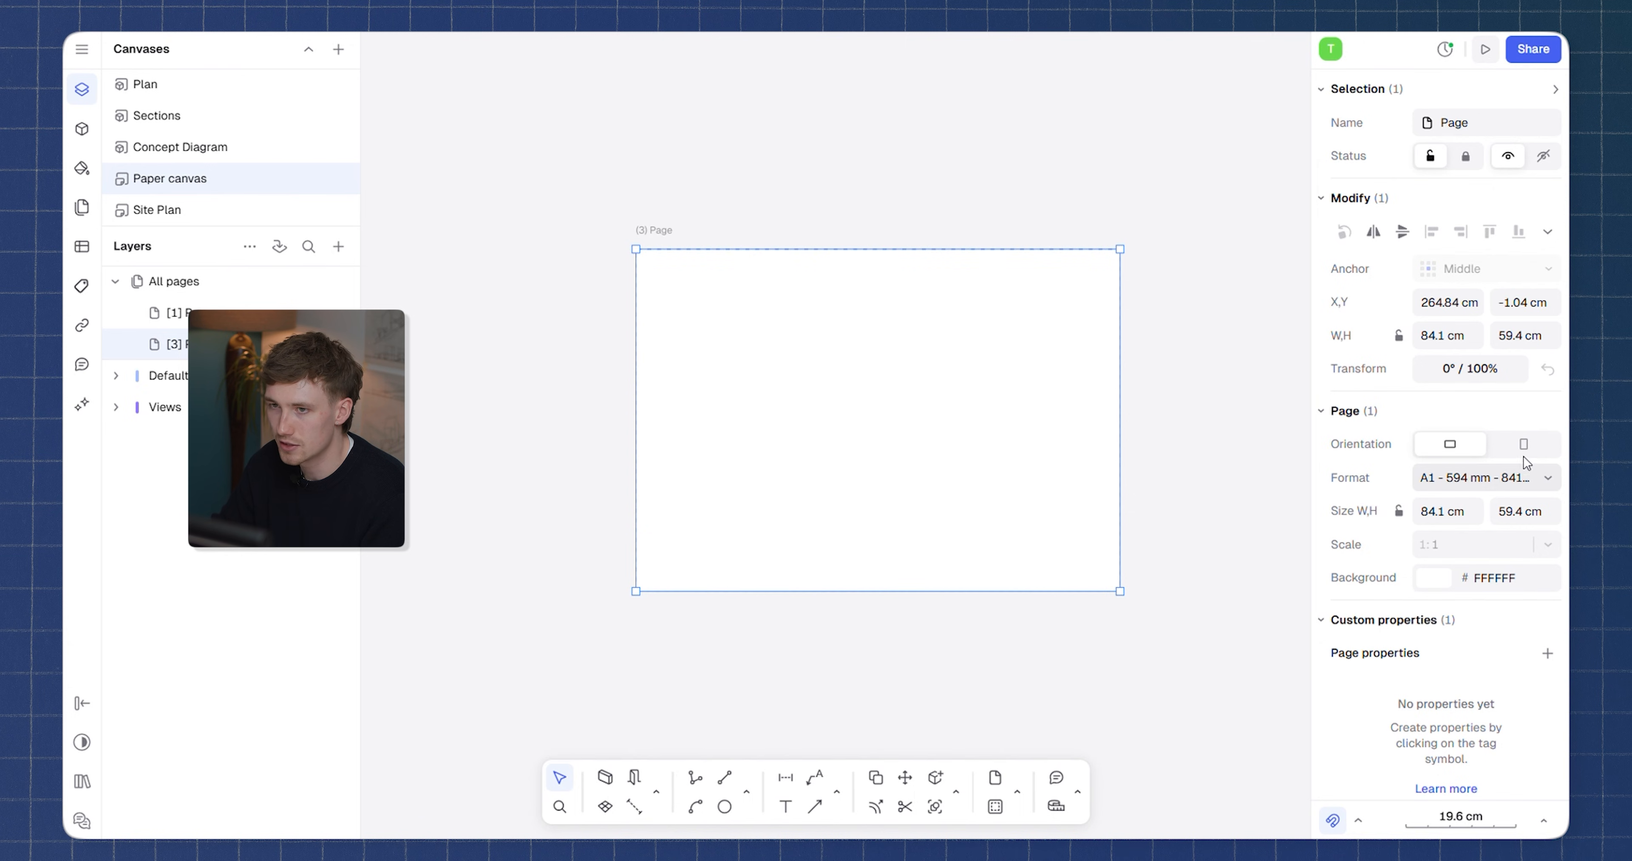
{"action": "left_click", "coordinate": [1523, 453]}
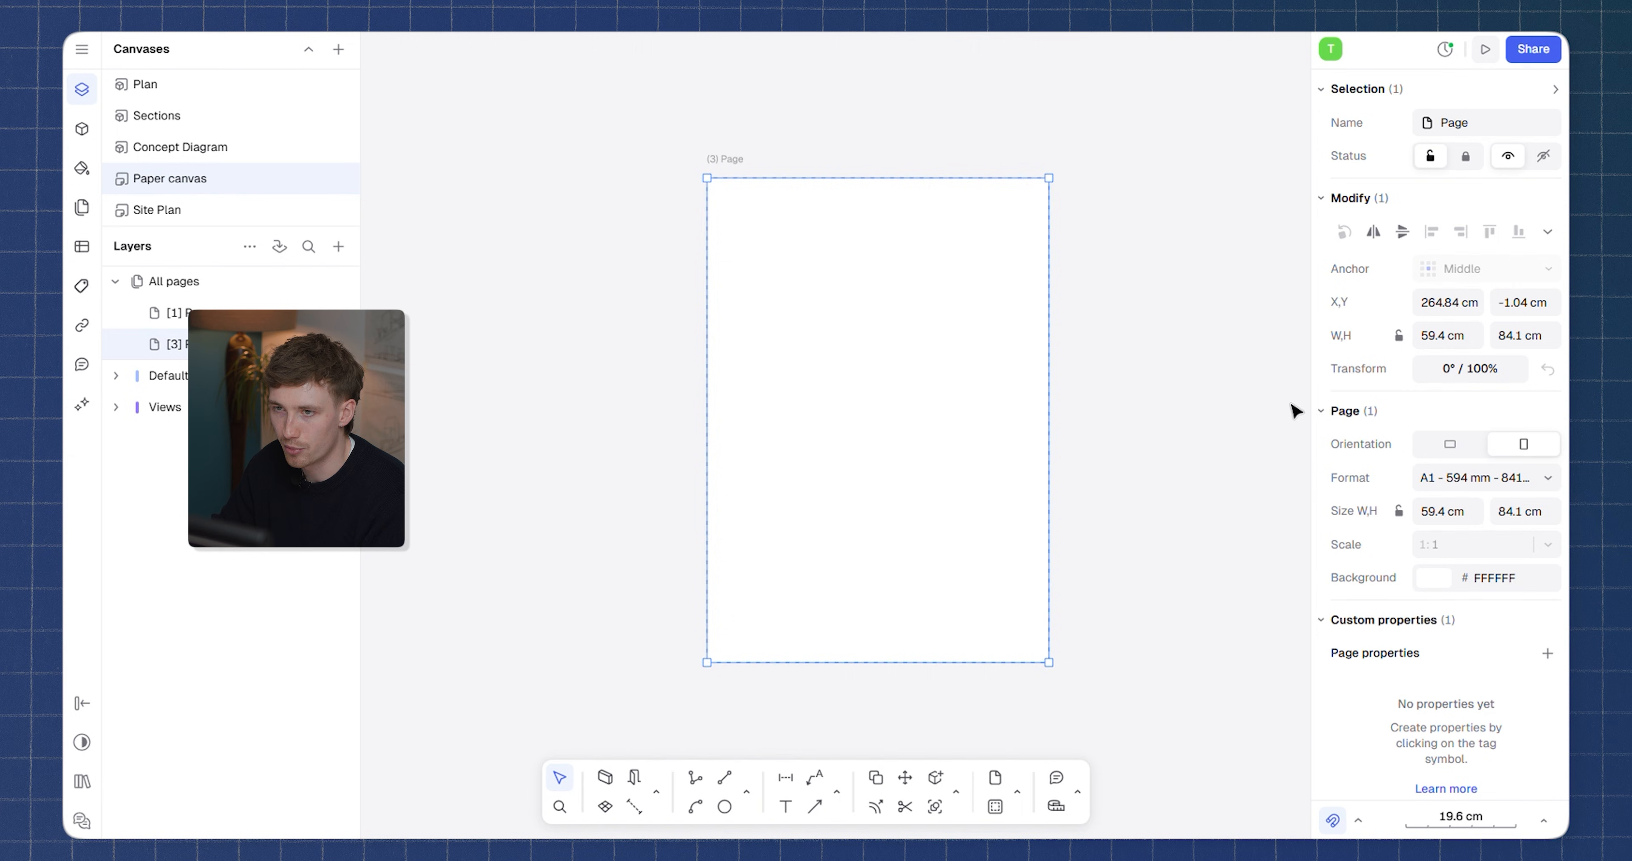
Stretch the new page's lower edge so that the page is about 91 cm tall
{"action": "left_click", "coordinate": [1151, 281]}
{"action": "left_click", "coordinate": [916, 185]}
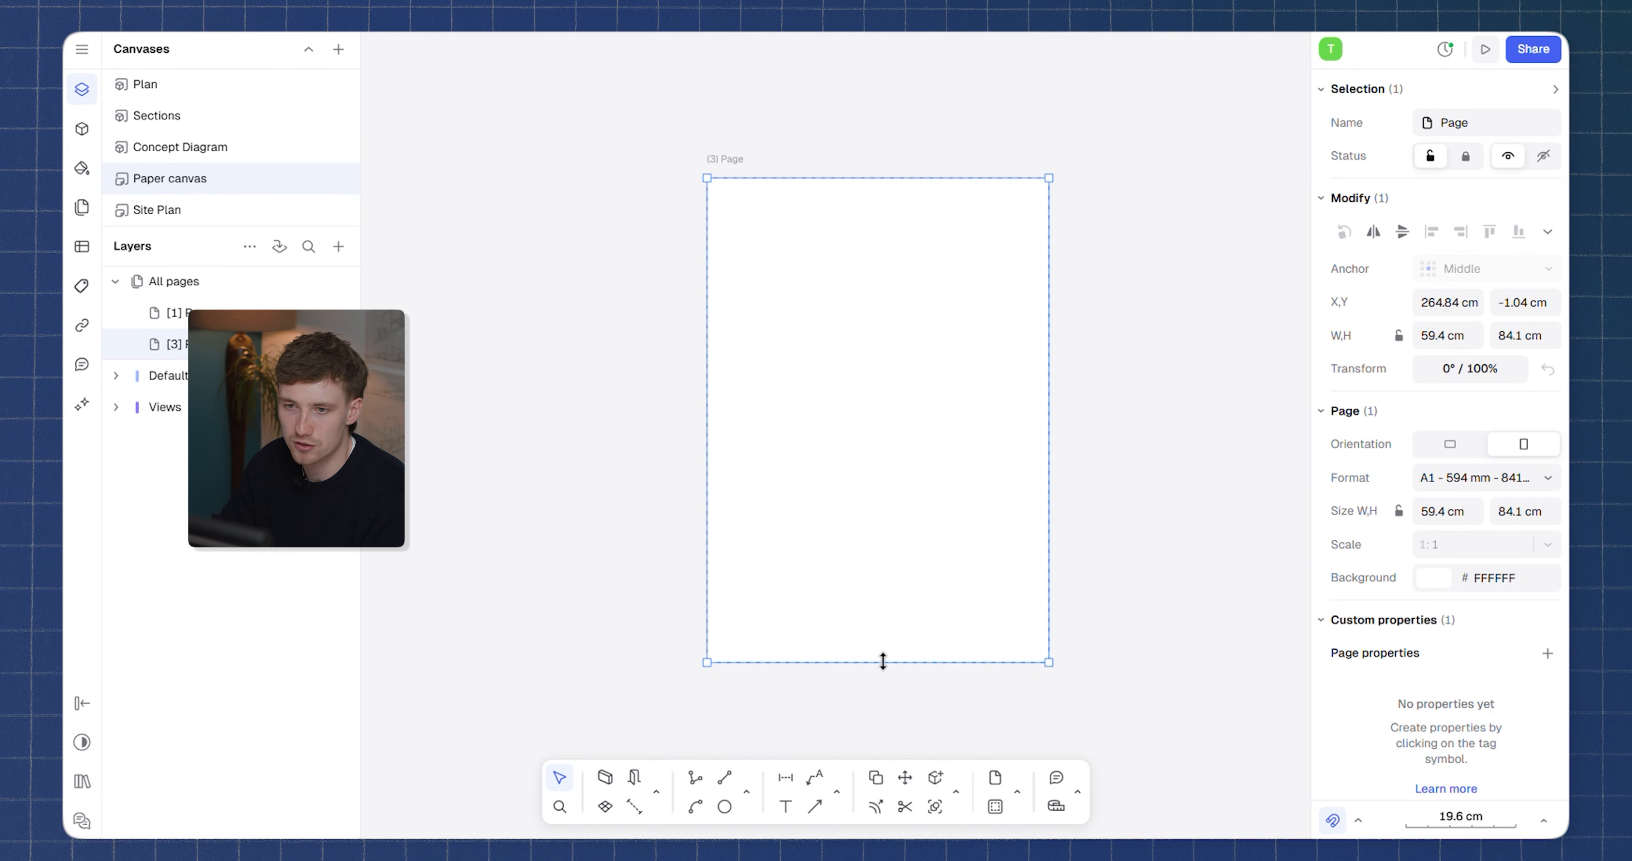
{"action": "left_click_drag", "start_coordinate": [882, 663], "coordinate": [894, 701]}
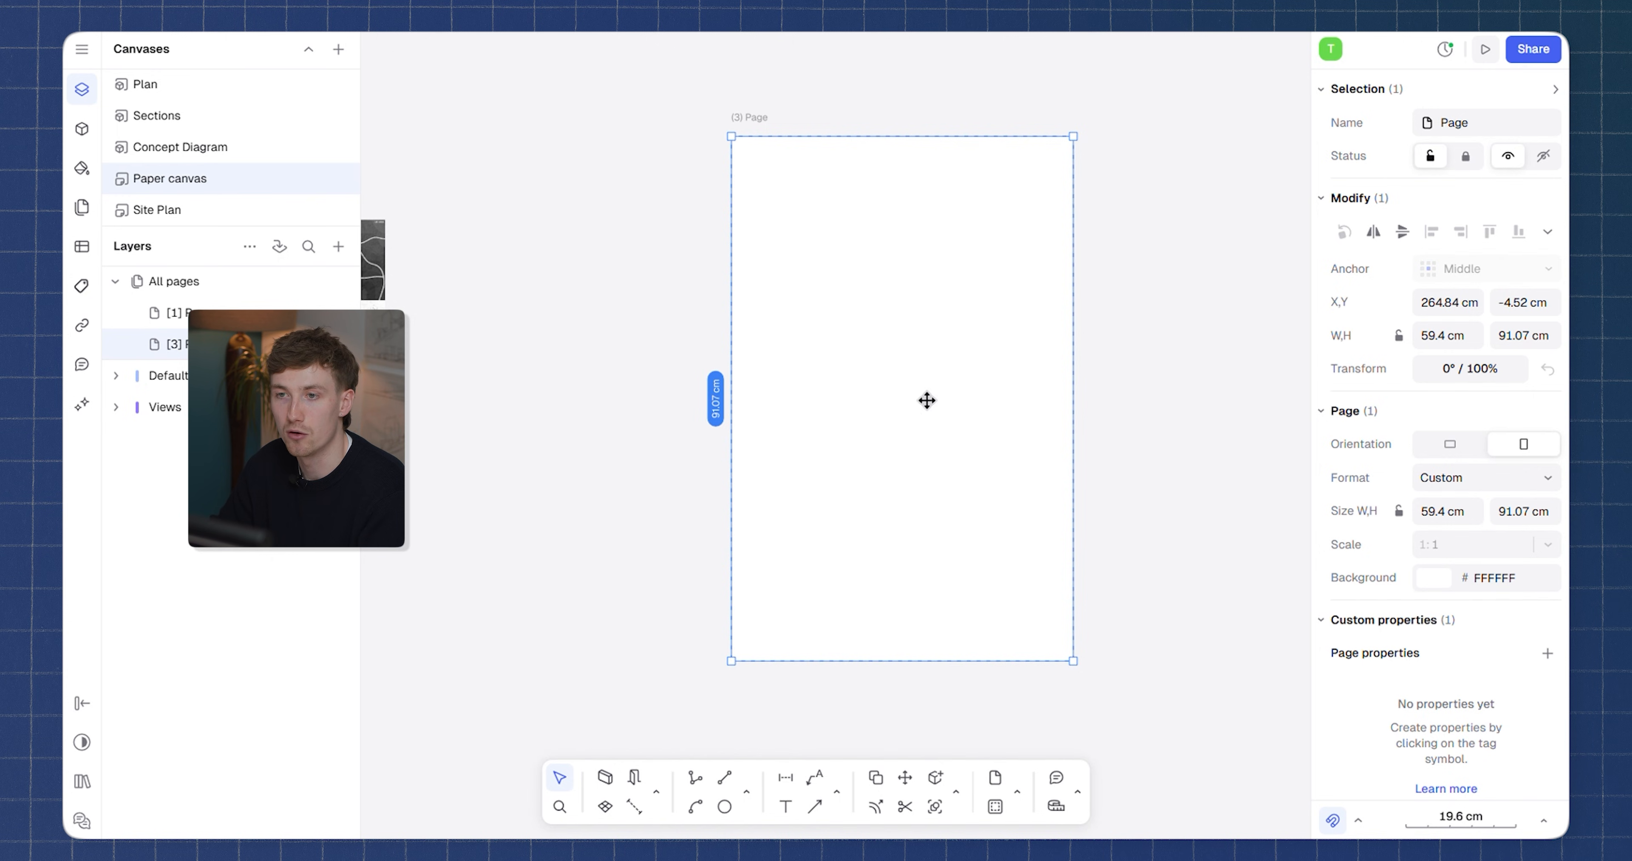
{"action": "scroll", "coordinate": [927, 399], "scroll_direction": "up", "scroll_amount": 3}
{"action": "left_click", "coordinate": [1231, 353]}
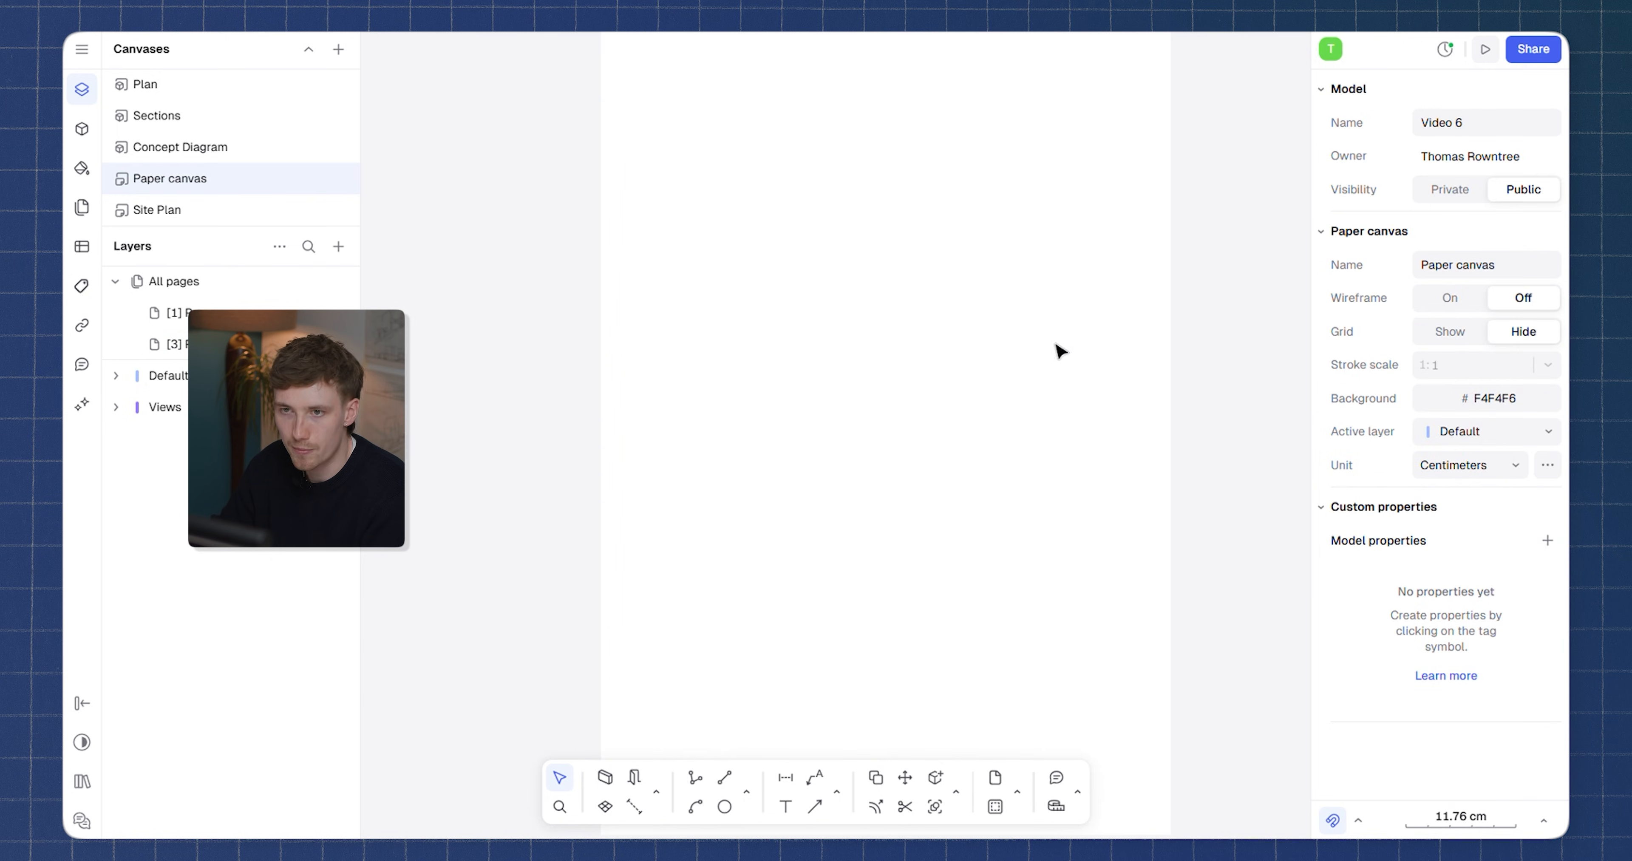
{"action": "scroll", "coordinate": [1057, 353], "scroll_direction": "down", "scroll_amount": 3}
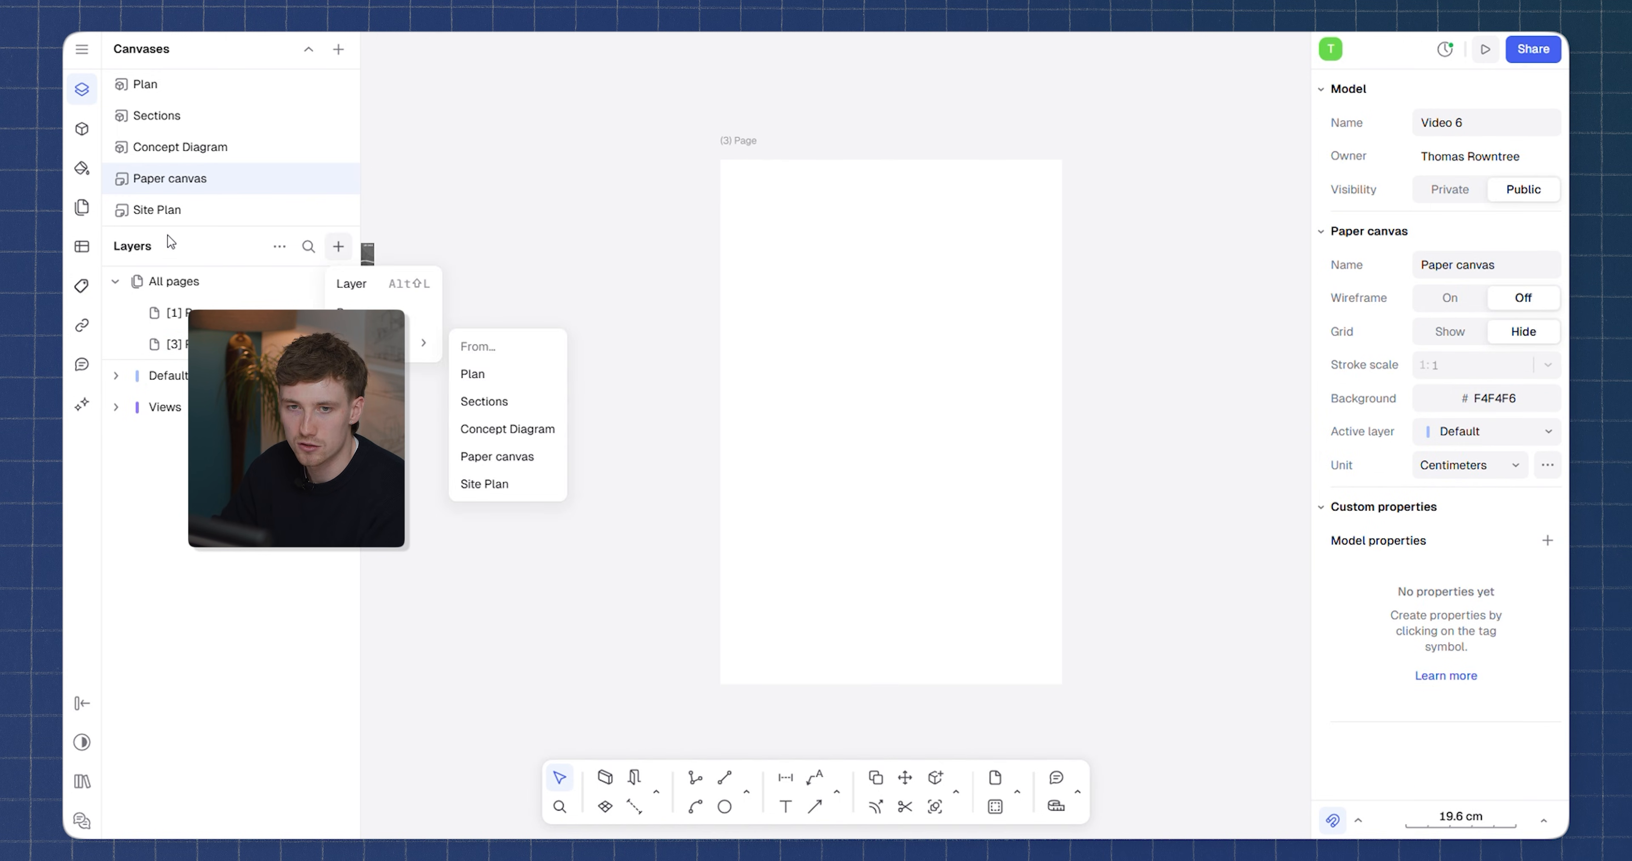
Insert a view of the Plan canvas and shift it over the new page
{"action": "left_click", "coordinate": [191, 243]}
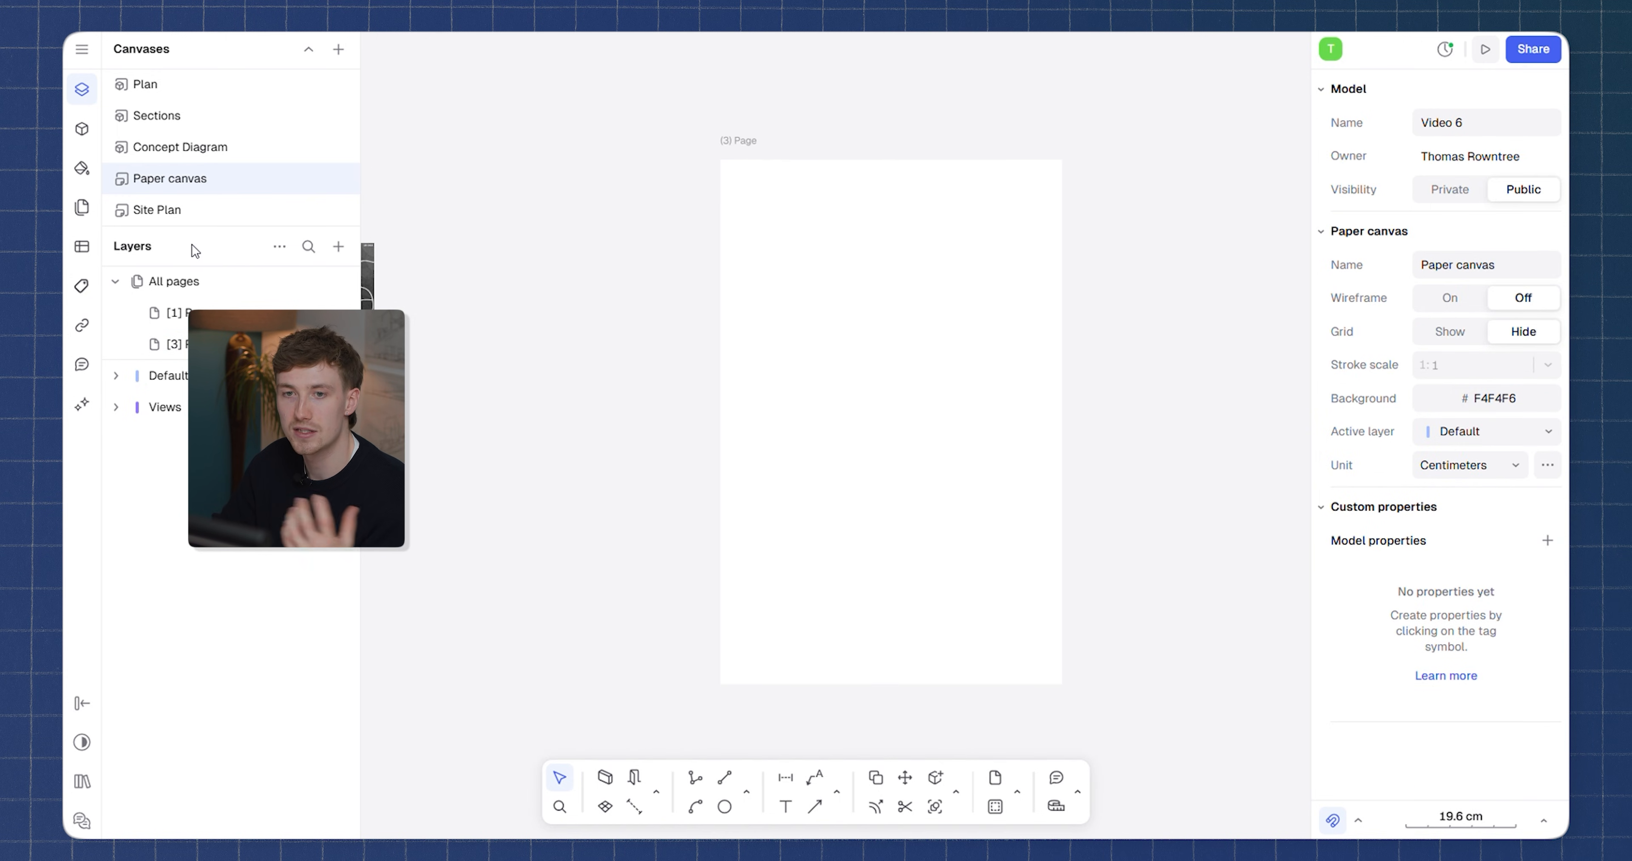
{"action": "left_click", "coordinate": [344, 254]}
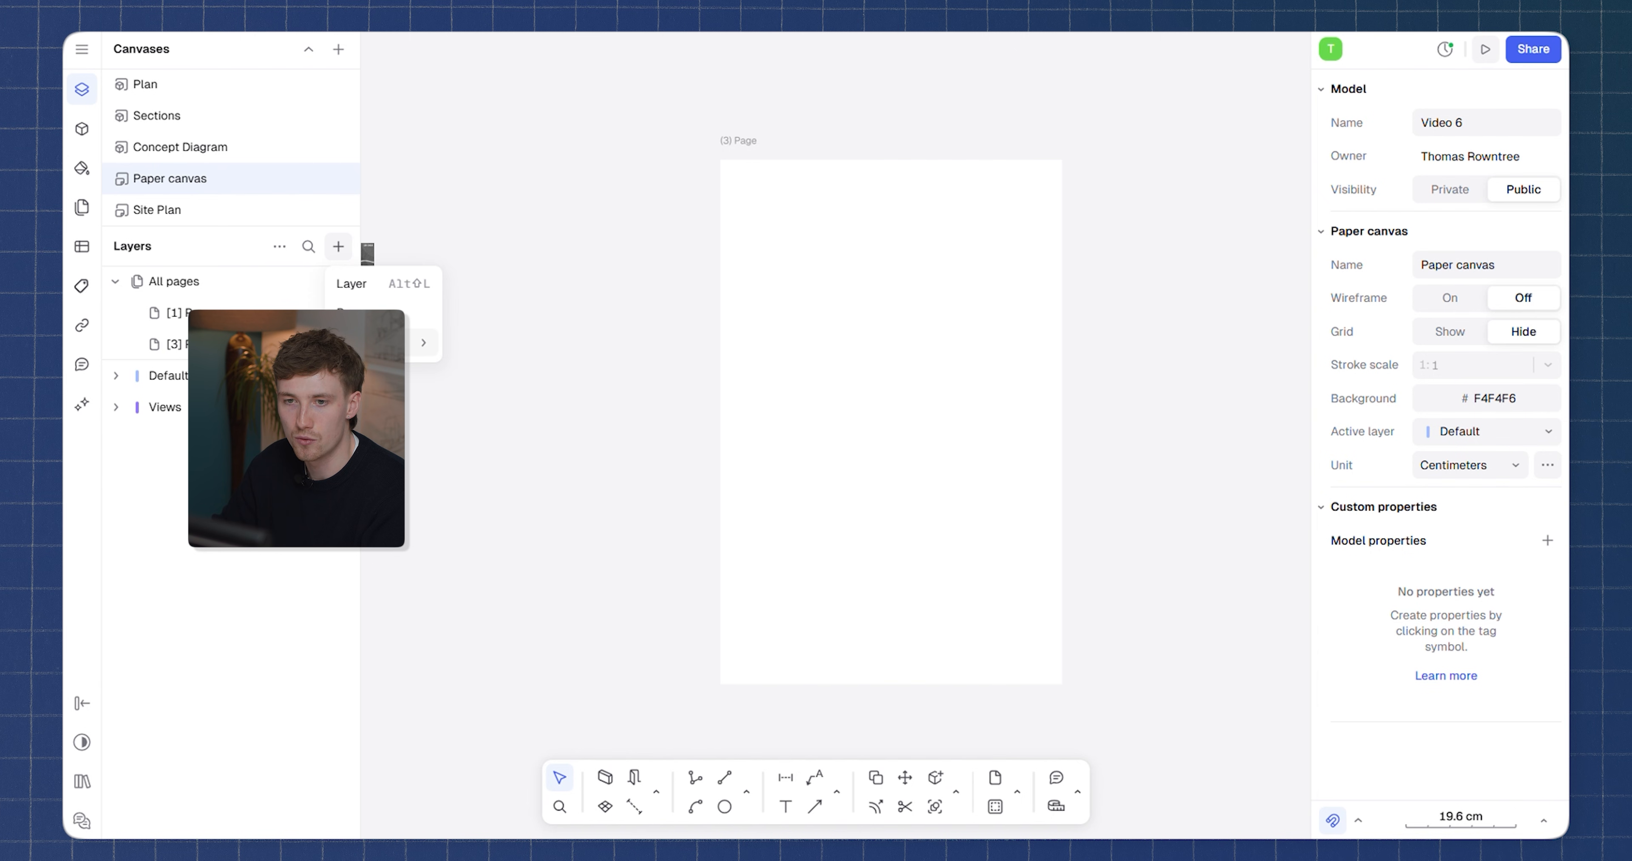
{"action": "mouse_move", "coordinate": [408, 344]}
{"action": "left_click", "coordinate": [486, 376]}
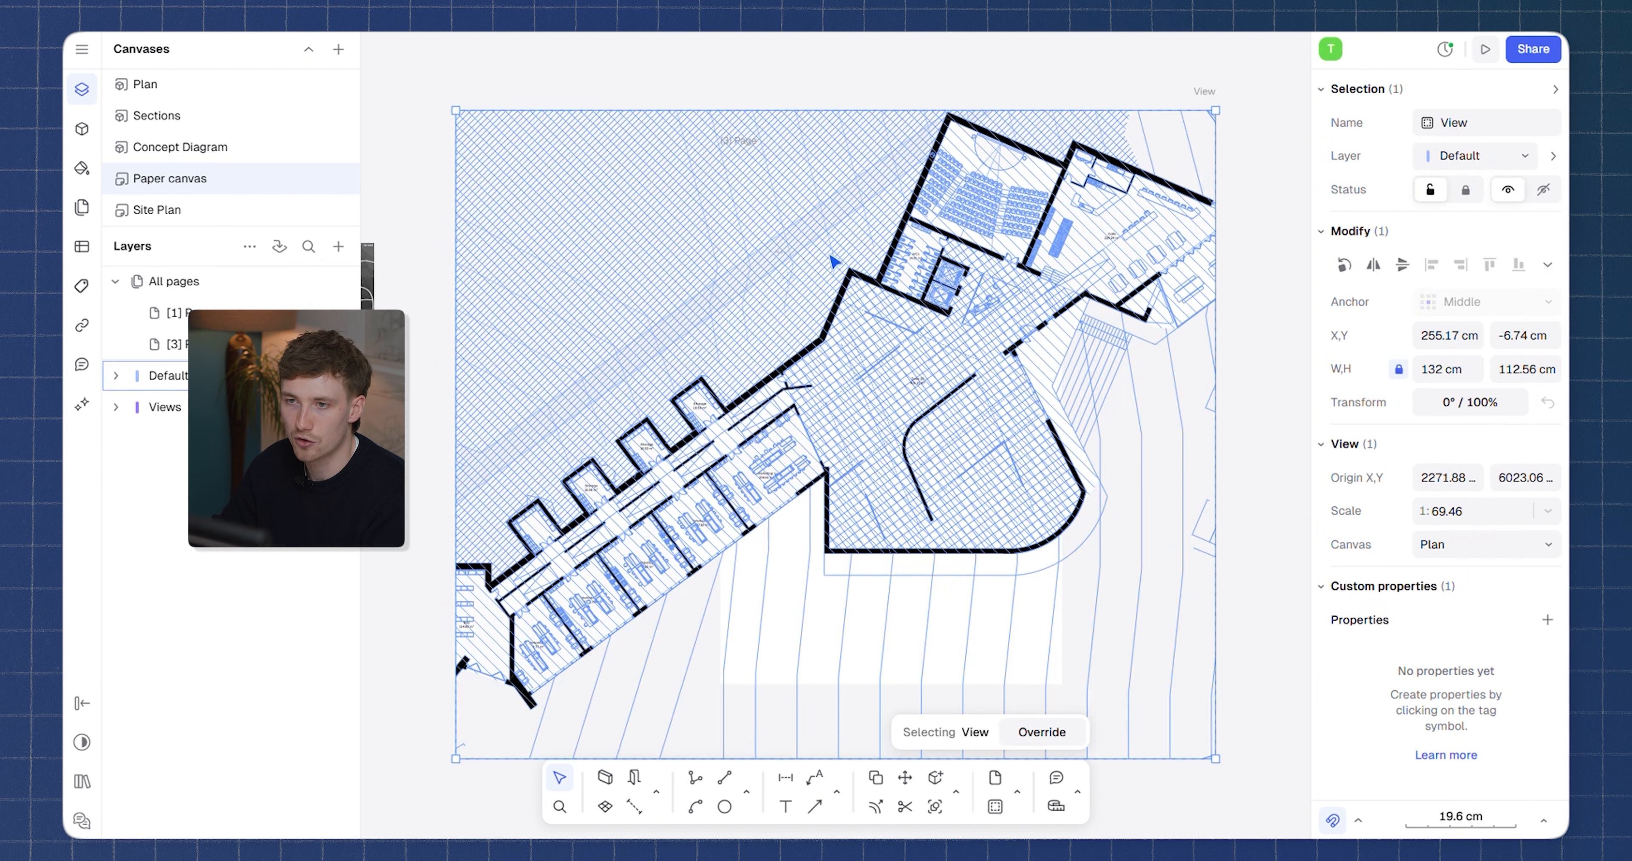
{"action": "left_click_drag", "start_coordinate": [834, 262], "coordinate": [917, 235]}
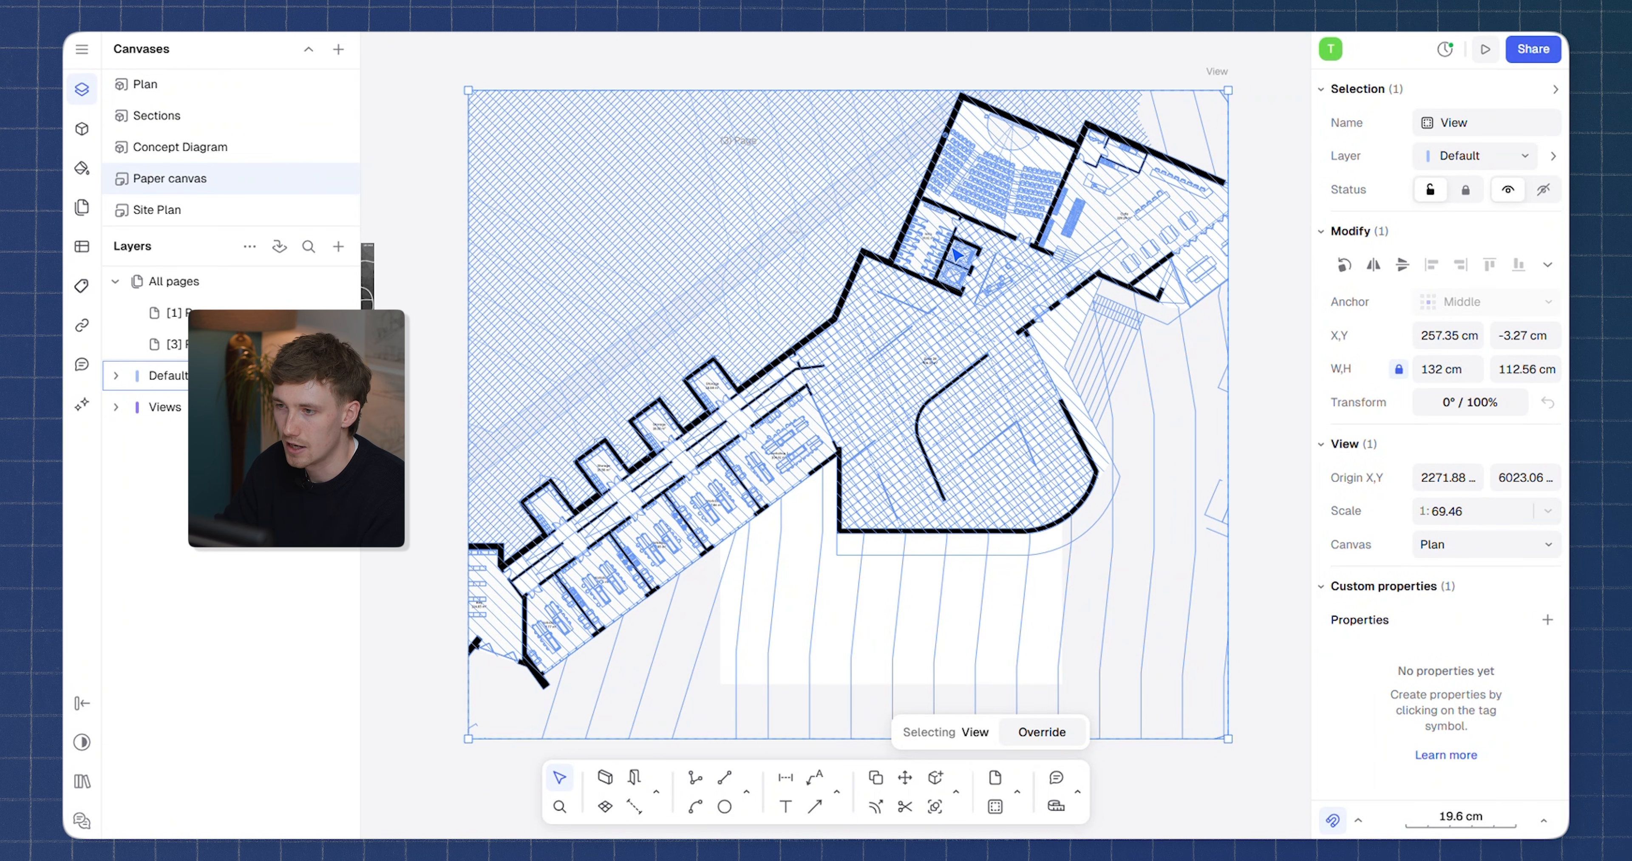
Set the plan view's scale, trying 1:100 and settling on 1:200
{"action": "left_click", "coordinate": [1451, 511]}
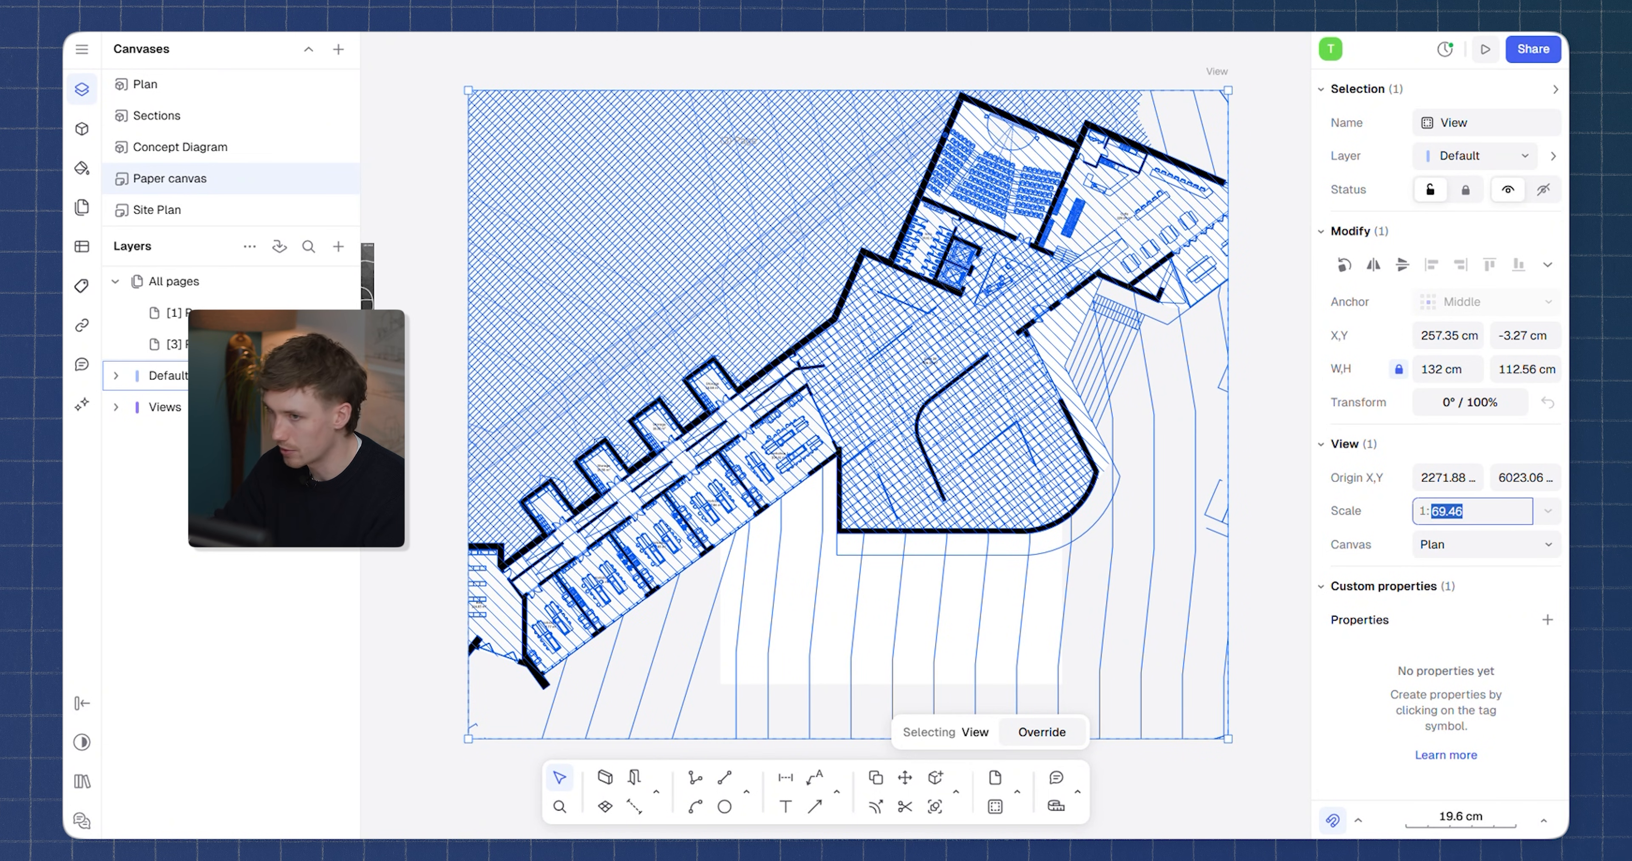
{"action": "type", "text": "100"}
{"action": "key", "text": "Return"}
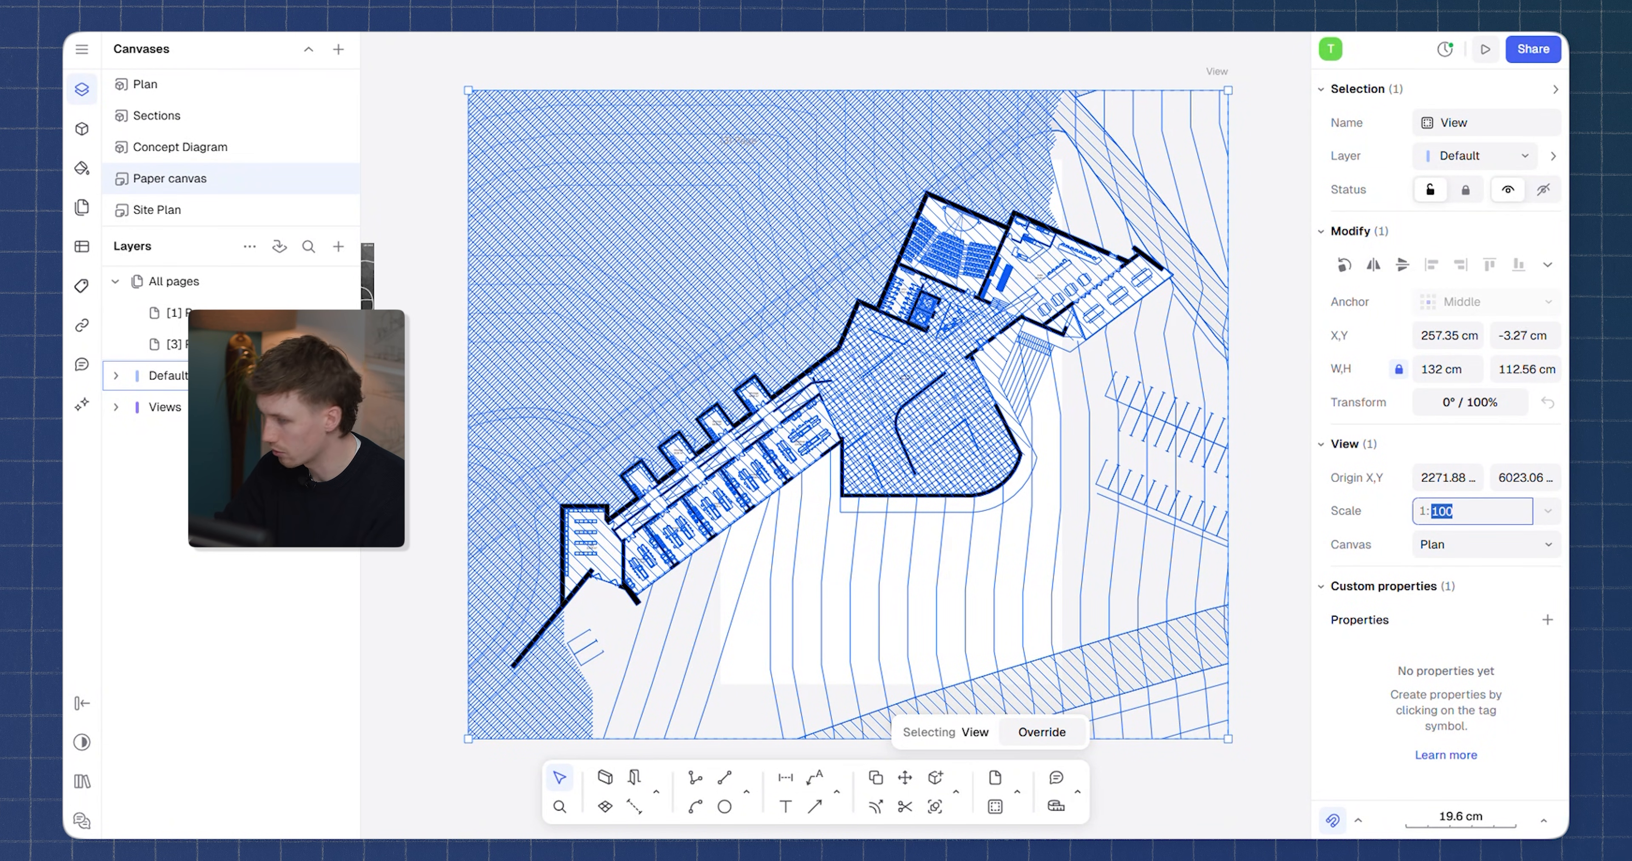
{"action": "type", "text": "200"}
{"action": "key", "text": "Return"}
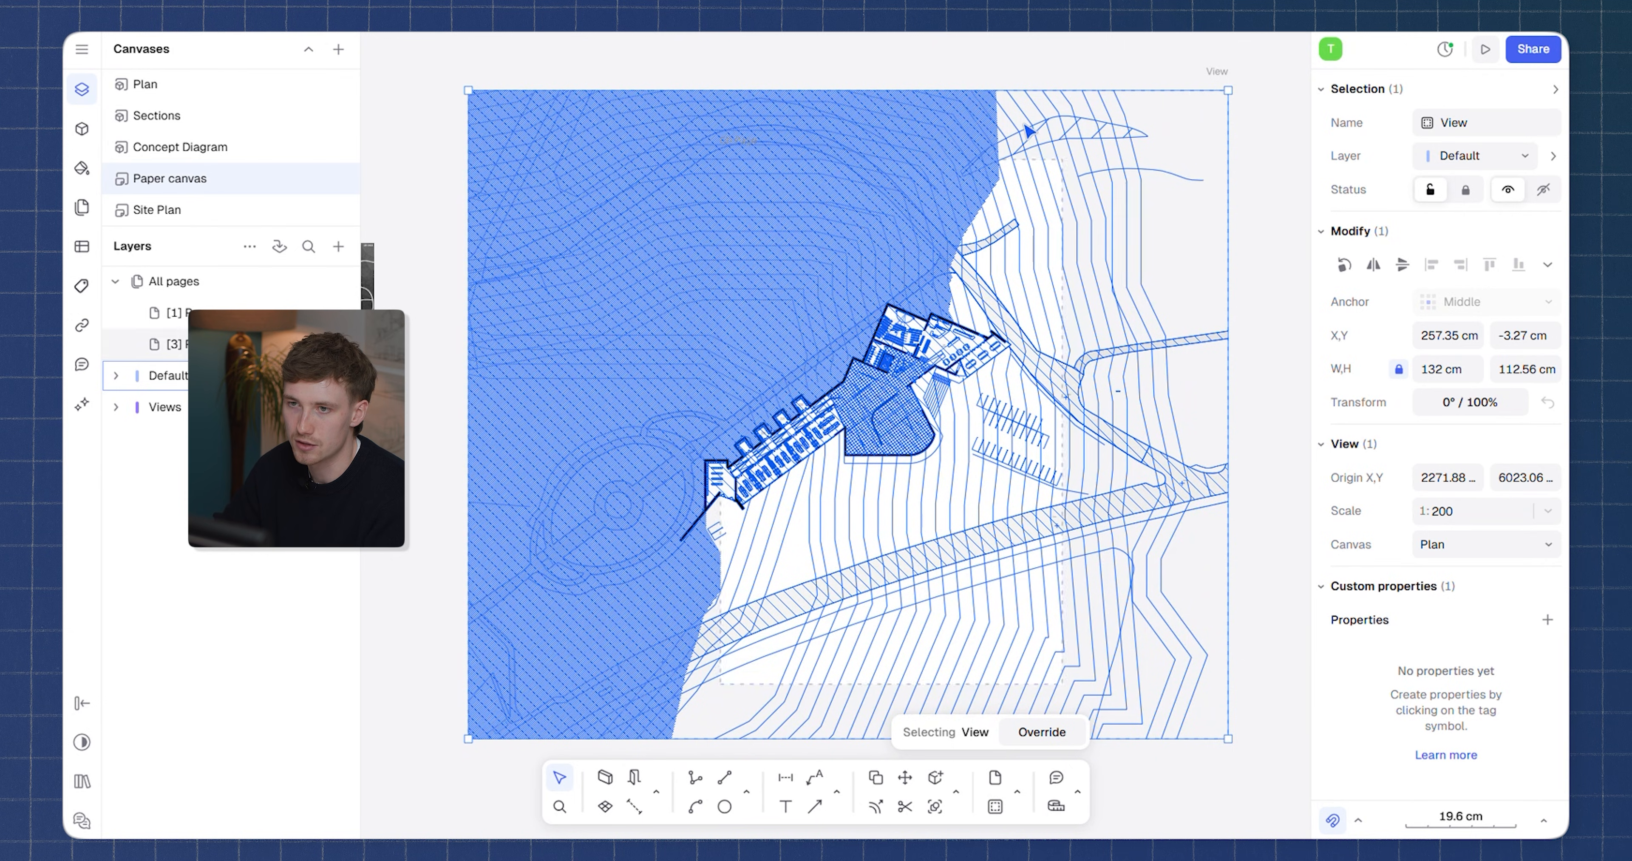
Crop the plan view to the page's side edges and reduce its drawing scale so the building fits within the page
{"action": "left_click", "coordinate": [982, 73]}
{"action": "left_click", "coordinate": [926, 102]}
{"action": "left_click_drag", "start_coordinate": [919, 89], "coordinate": [916, 243]}
{"action": "left_click_drag", "start_coordinate": [1229, 597], "coordinate": [1063, 597]}
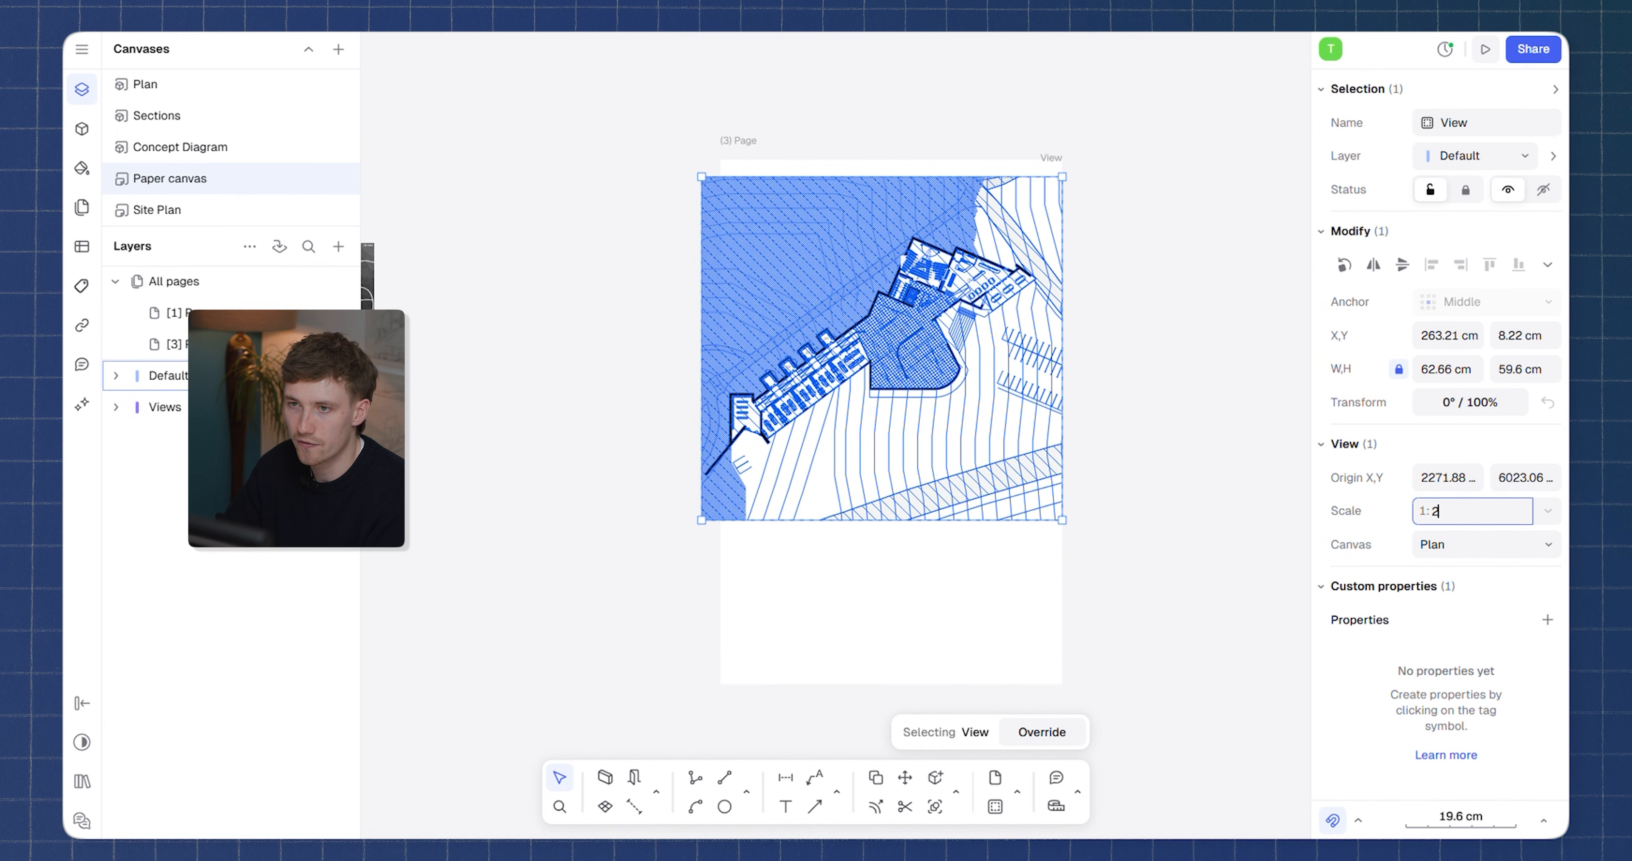
{"action": "key", "text": "Return"}
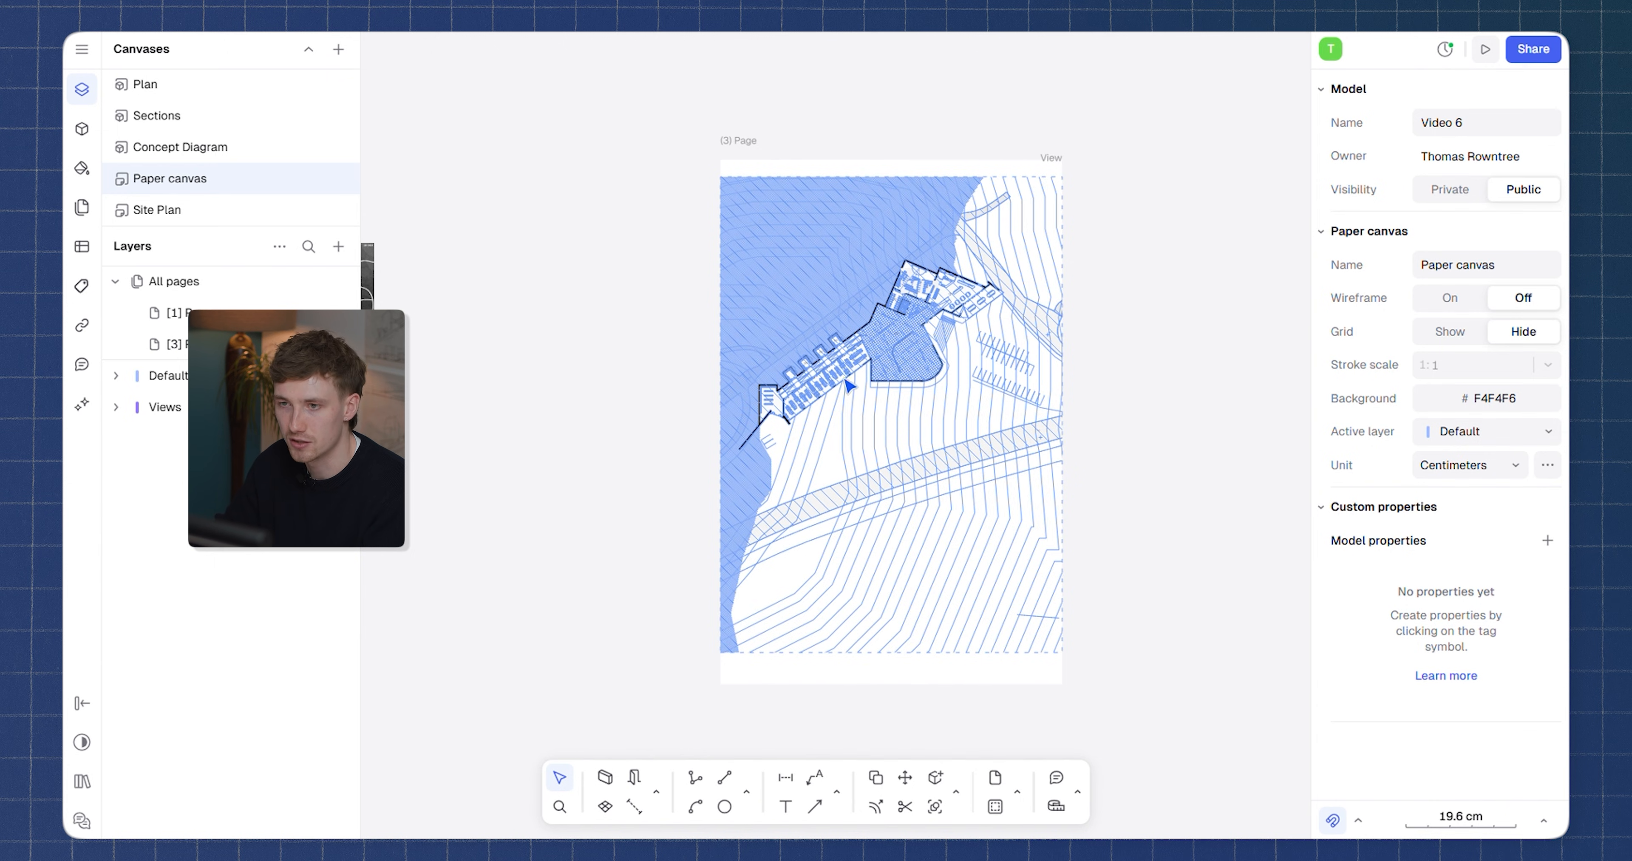
{"action": "scroll", "coordinate": [848, 384], "scroll_direction": "up", "scroll_amount": 3}
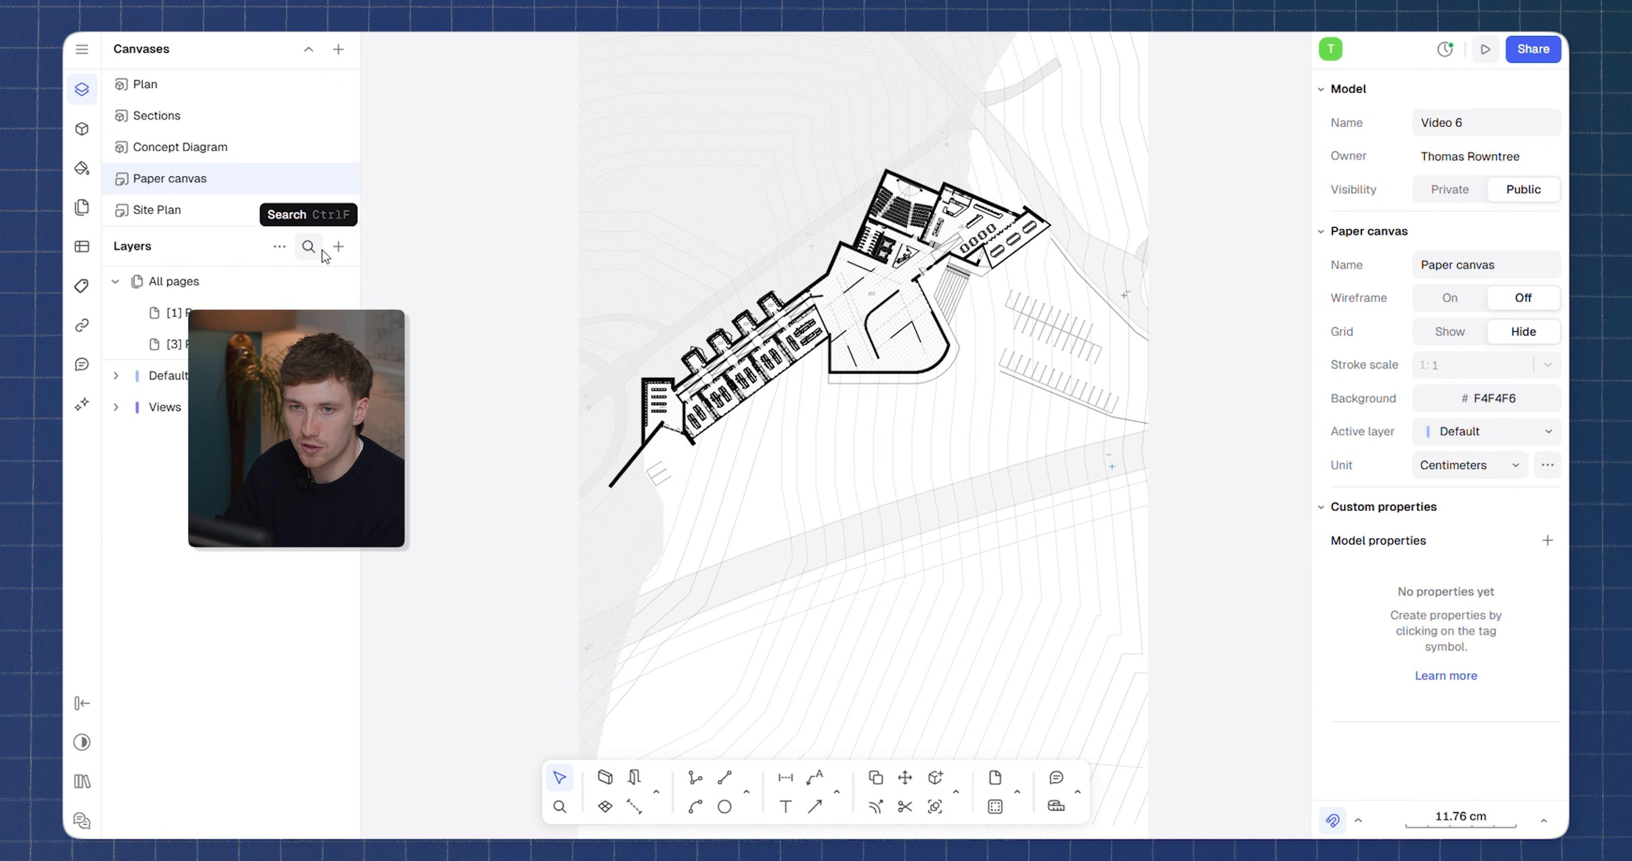
Insert a view of the Sections canvas over the page and crop it to the uppermost elevation, about 84 by 19.3 cm
{"action": "left_click", "coordinate": [338, 246]}
{"action": "mouse_move", "coordinate": [419, 342]}
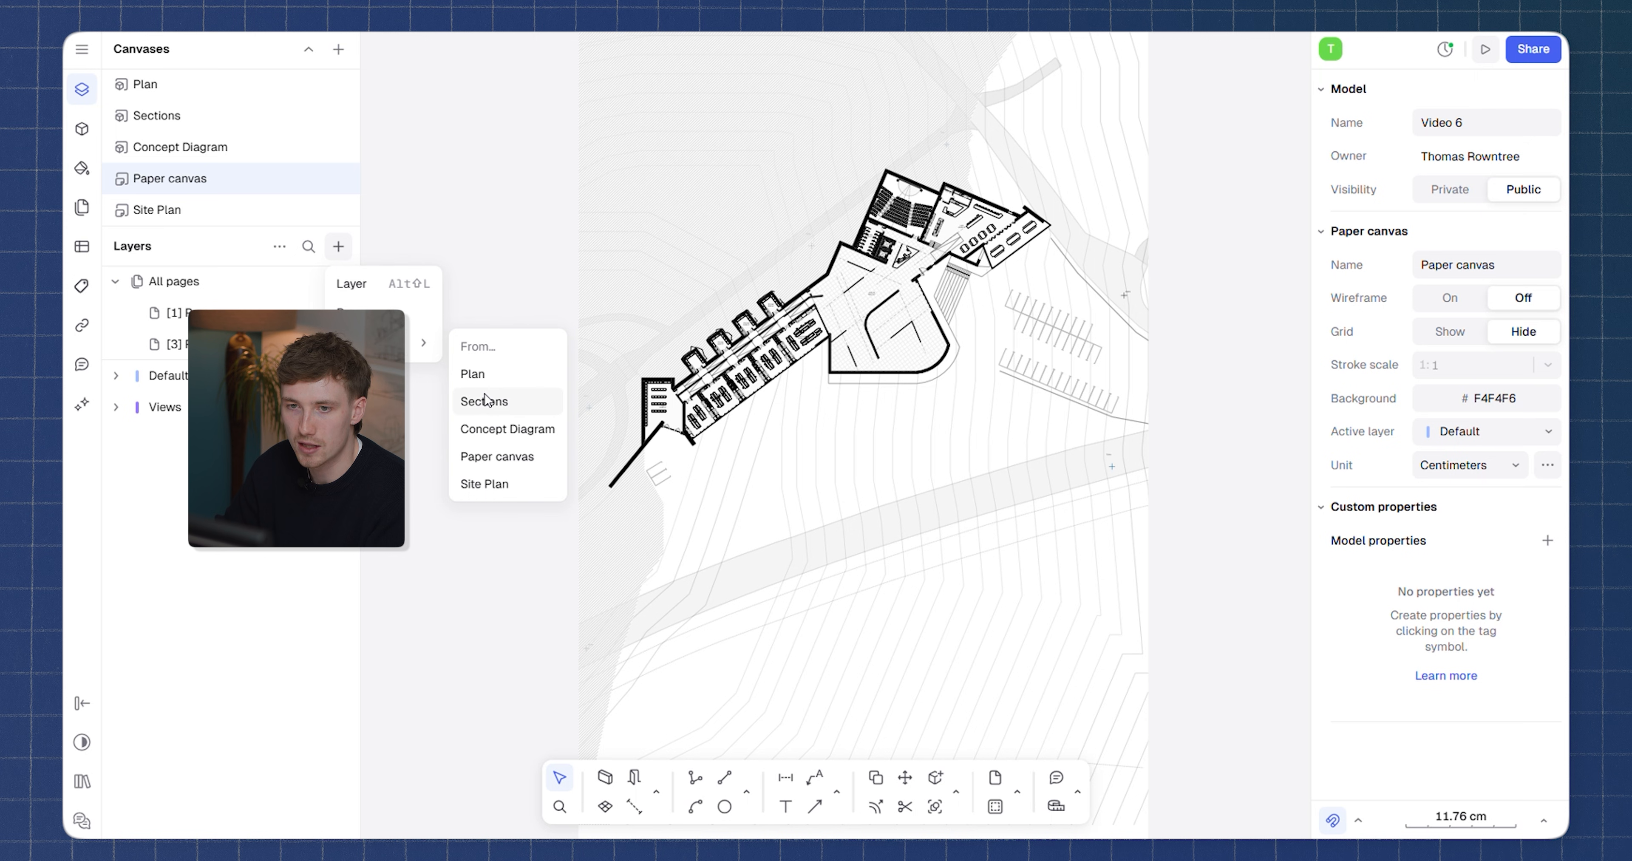
{"action": "left_click", "coordinate": [496, 401]}
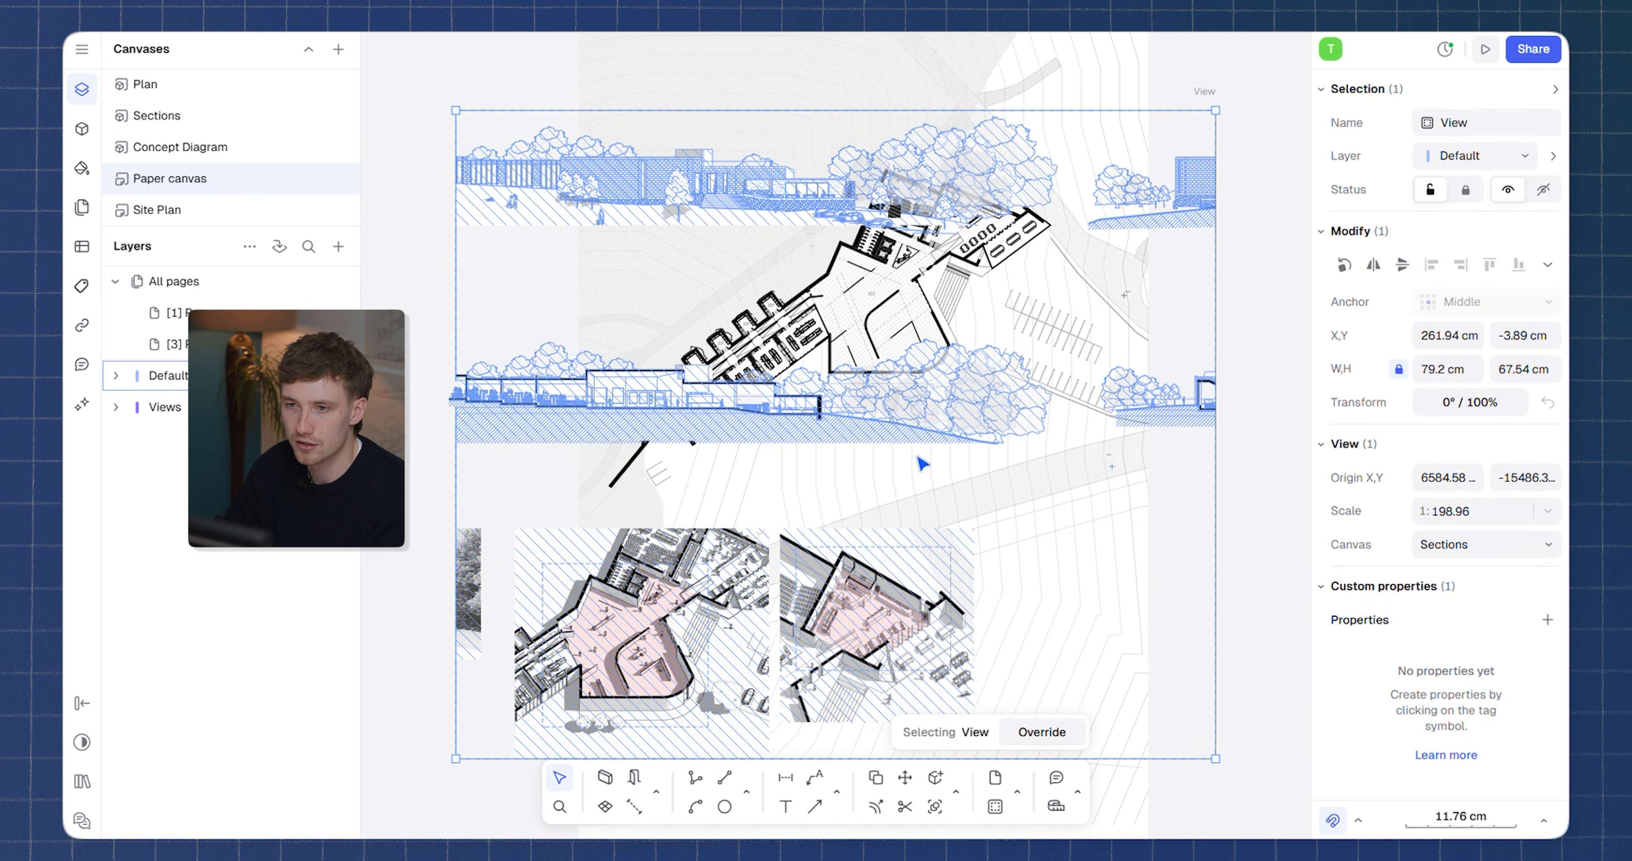
{"action": "left_click_drag", "start_coordinate": [907, 447], "coordinate": [1003, 582]}
{"action": "left_click_drag", "start_coordinate": [527, 387], "coordinate": [358, 399]}
{"action": "left_click_drag", "start_coordinate": [513, 344], "coordinate": [616, 383]}
{"action": "scroll", "coordinate": [474, 347], "scroll_direction": "down", "scroll_amount": 3}
{"action": "left_click_drag", "start_coordinate": [1035, 511], "coordinate": [954, 491]}
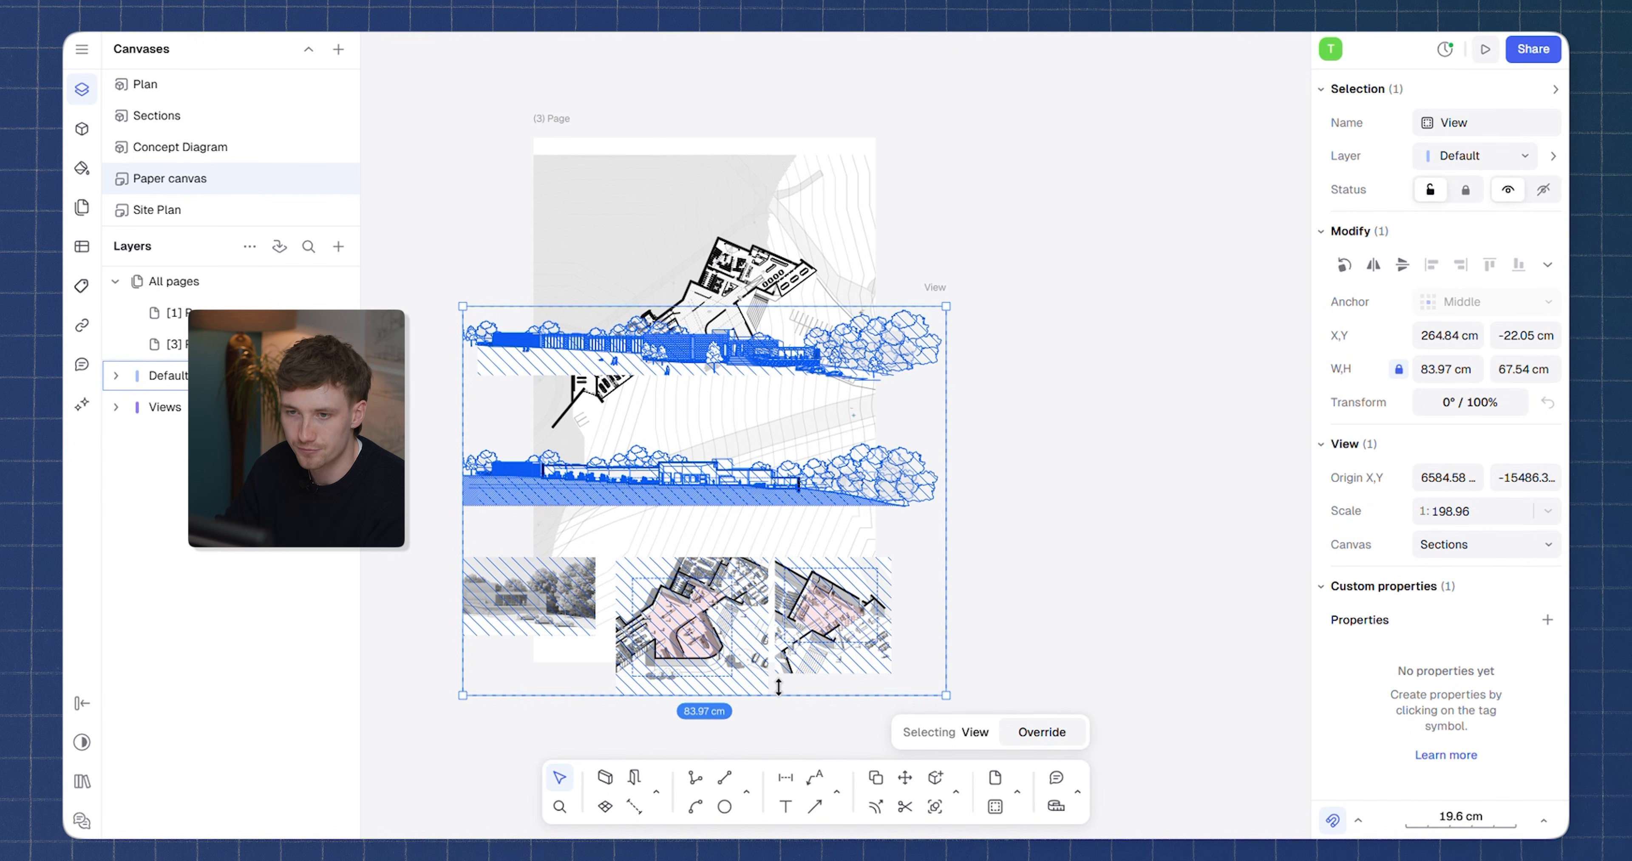
{"action": "left_click_drag", "start_coordinate": [779, 686], "coordinate": [783, 417]}
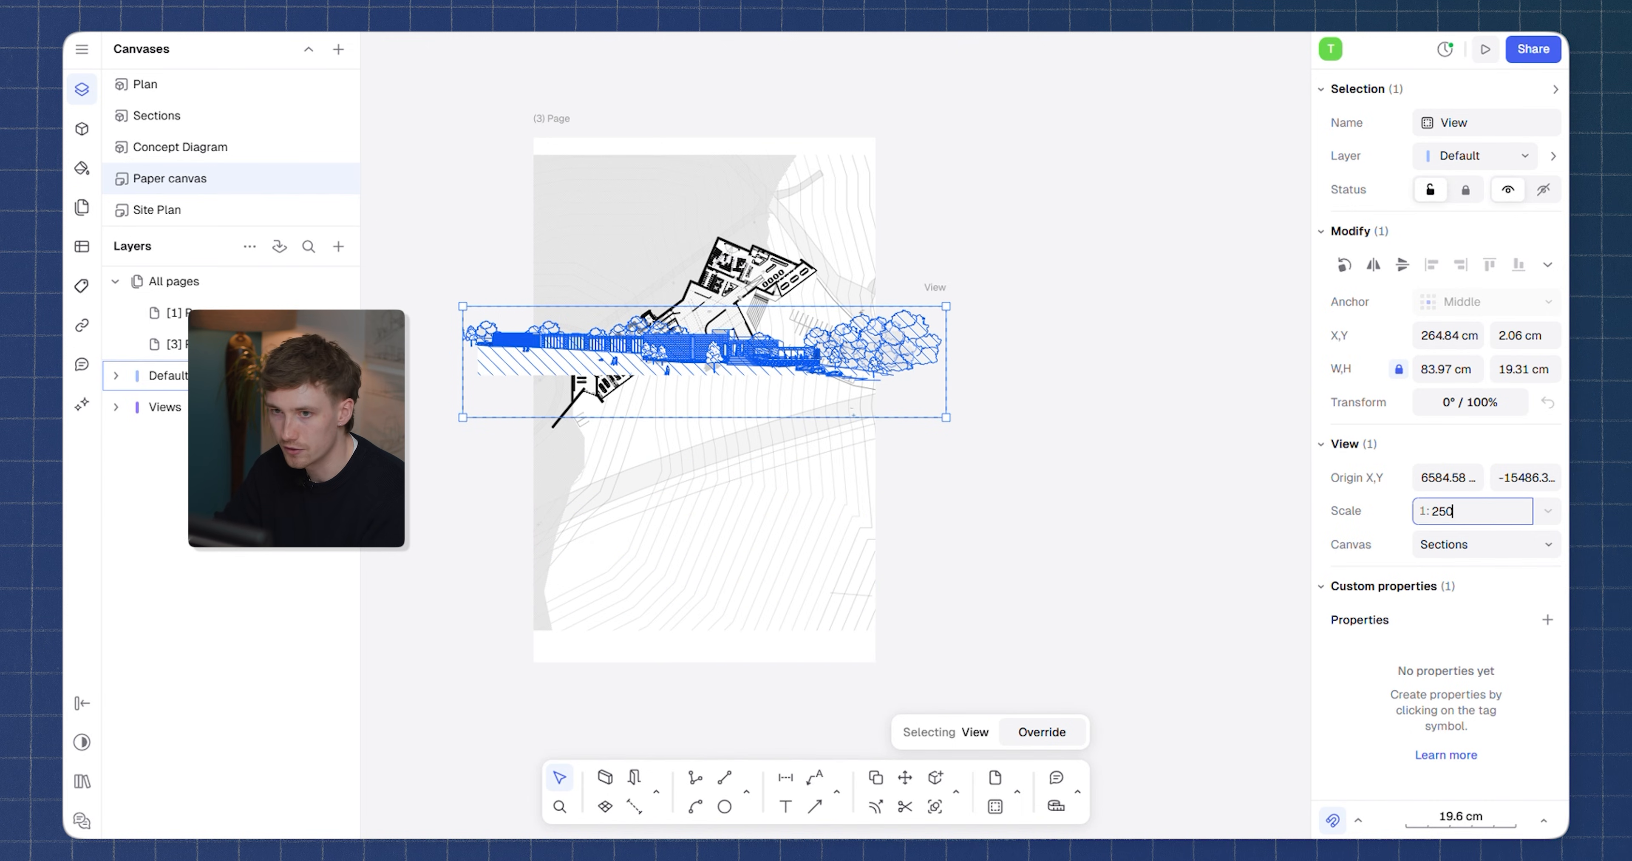
Set the elevation view's scale to 1:250 and crop it closely around the elevation, to about 58.6 by 12.6 cm
{"action": "type", "text": "250"}
{"action": "key", "text": "Return"}
{"action": "scroll", "coordinate": [697, 319], "scroll_direction": "up", "scroll_amount": 3}
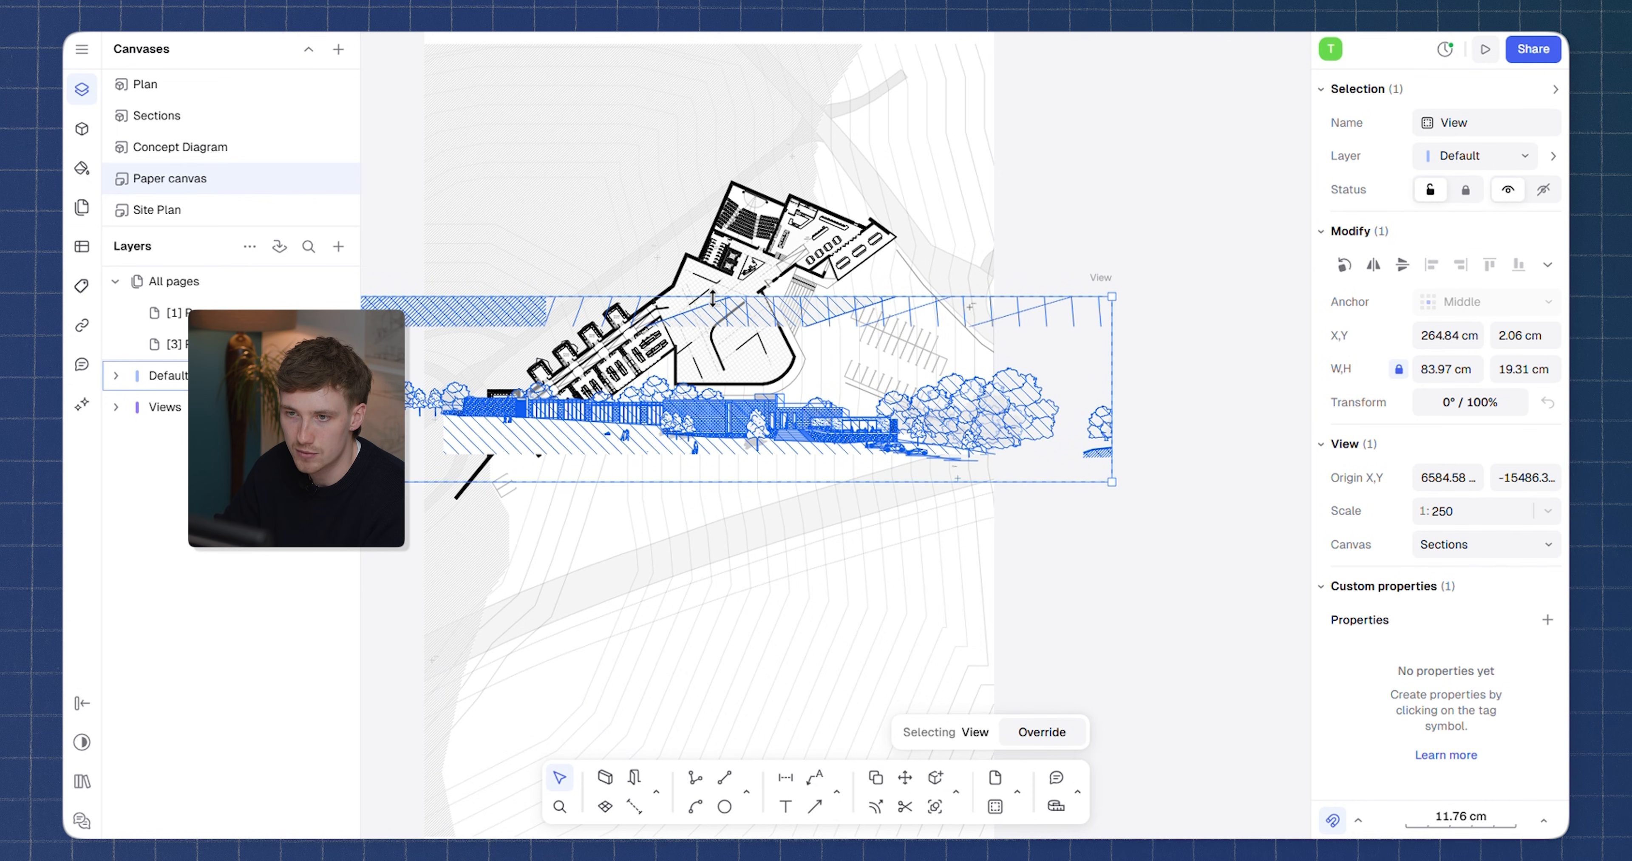
{"action": "left_click_drag", "start_coordinate": [713, 295], "coordinate": [710, 361]}
{"action": "middle_click_drag", "start_coordinate": [1157, 407], "coordinate": [954, 404]}
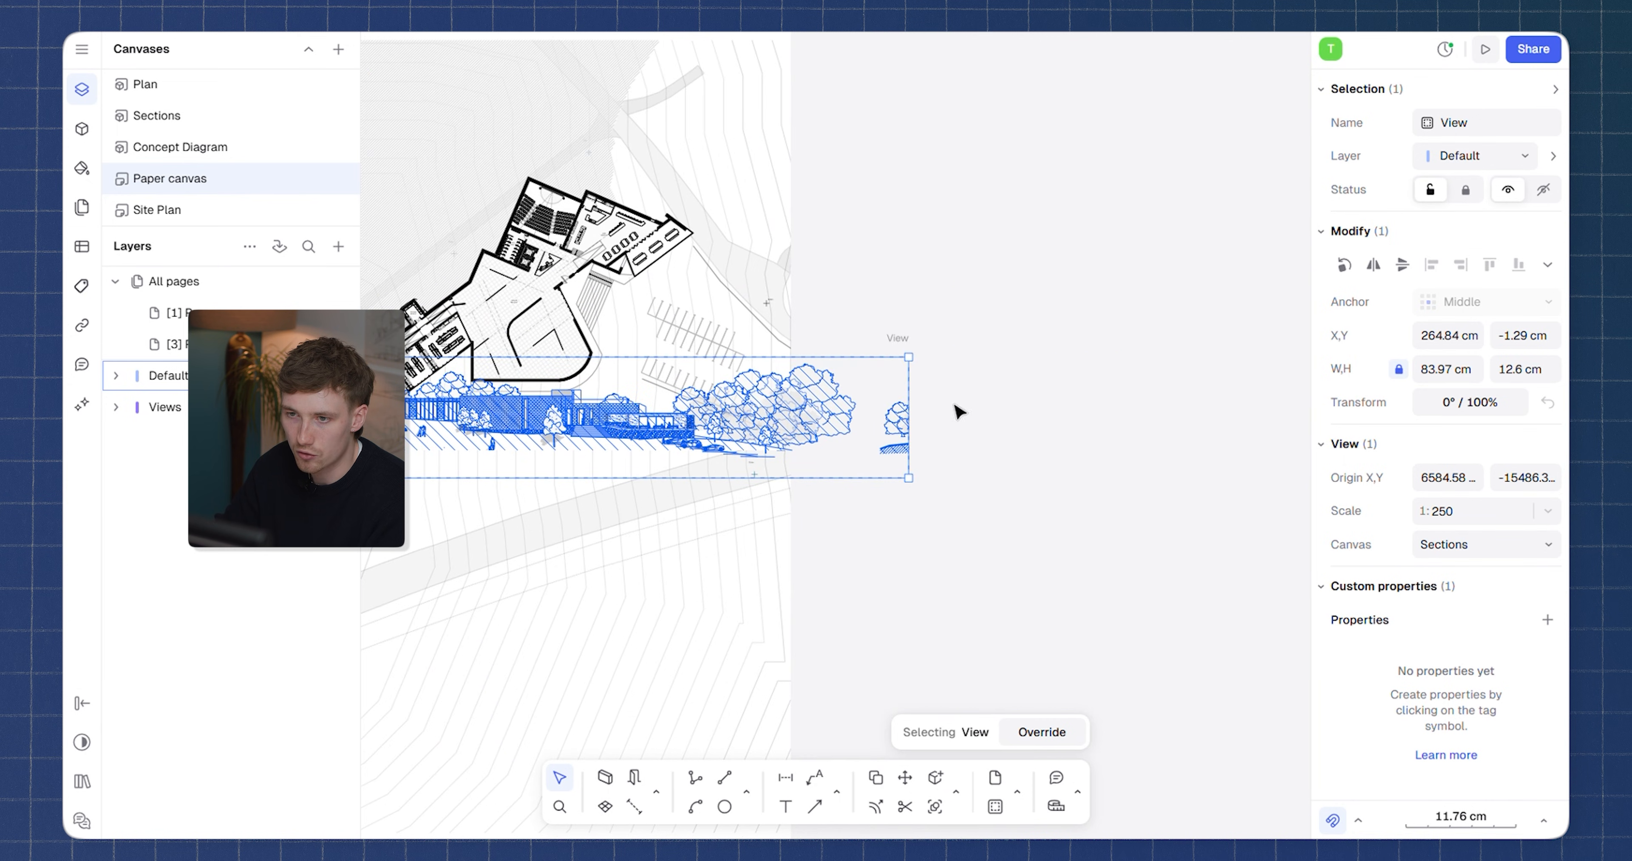
{"action": "left_click_drag", "start_coordinate": [884, 400], "coordinate": [859, 400]}
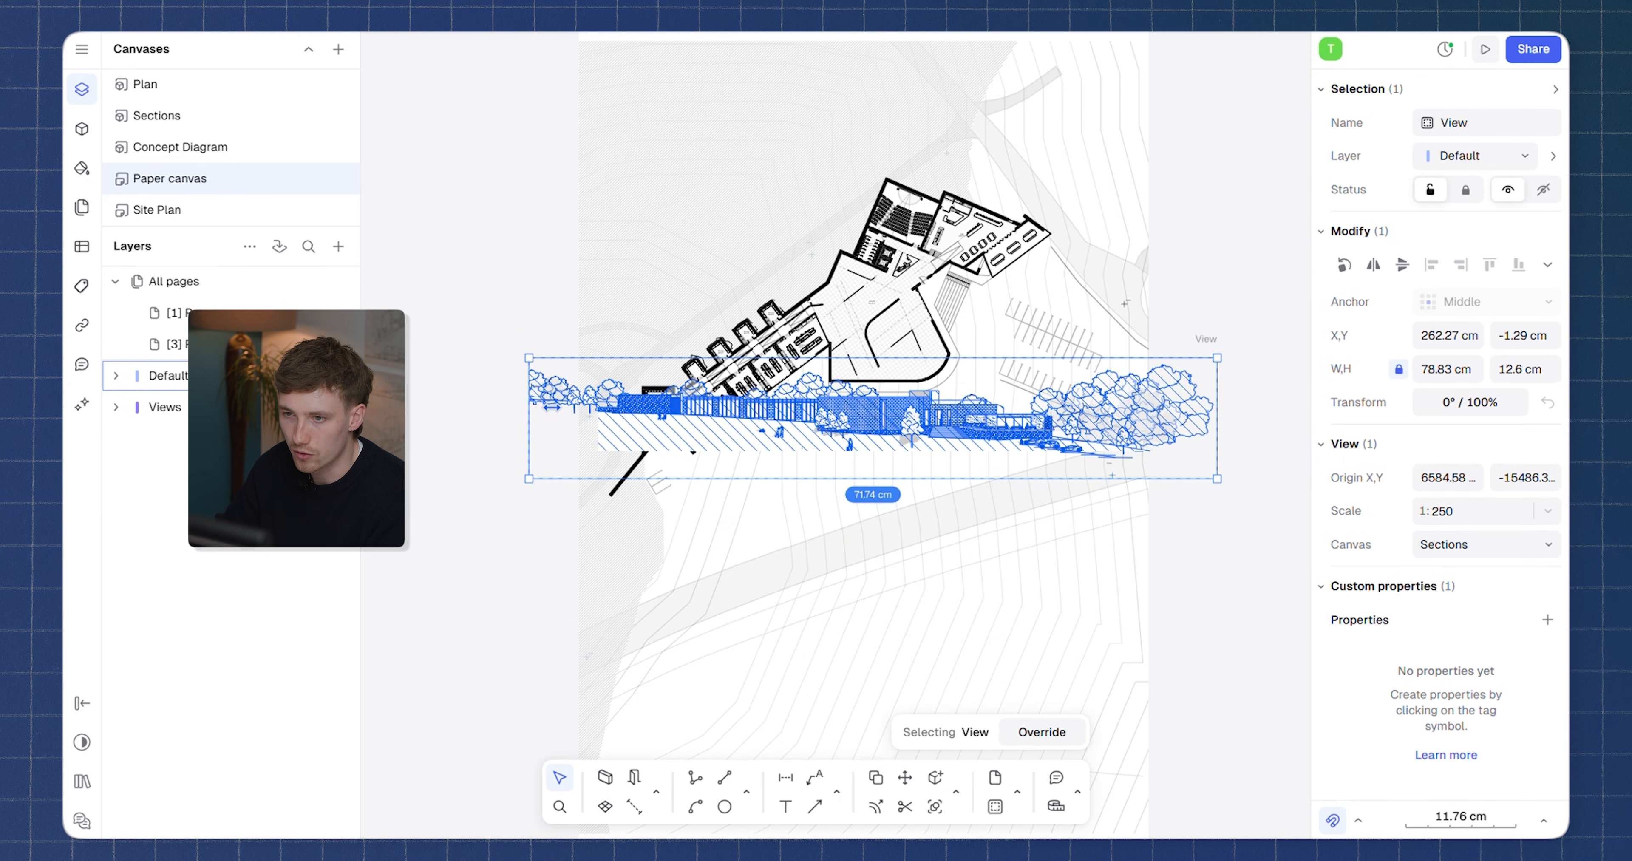
{"action": "left_click_drag", "start_coordinate": [528, 412], "coordinate": [561, 412]}
Move the cropped elevation view below the building plan and fit it between the page's side edges
{"action": "left_click_drag", "start_coordinate": [832, 430], "coordinate": [807, 625]}
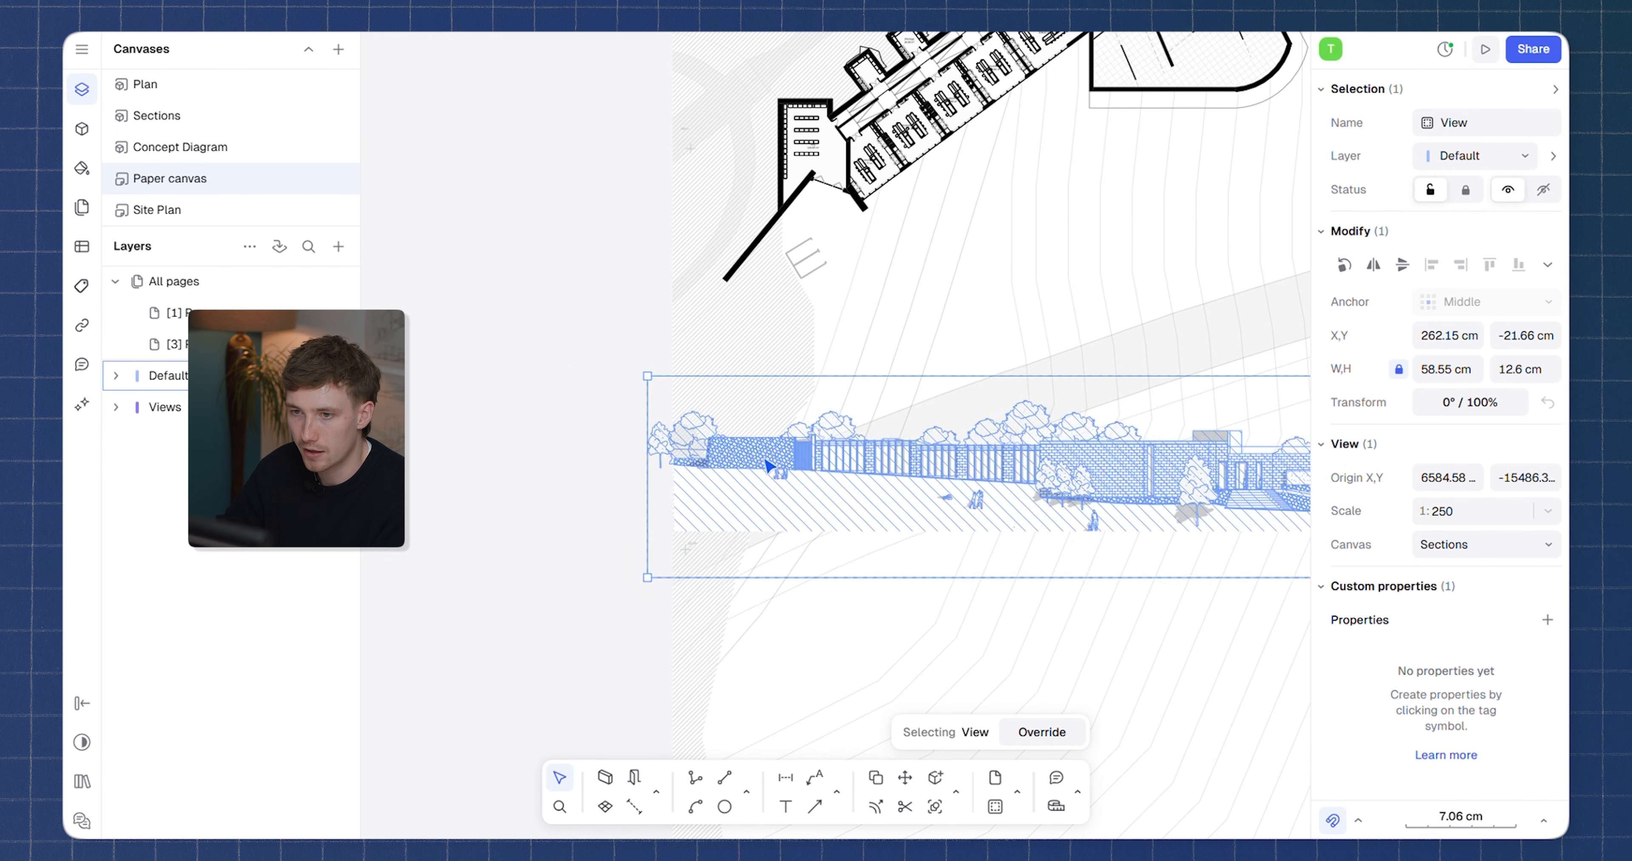
{"action": "left_click_drag", "start_coordinate": [768, 467], "coordinate": [776, 462]}
{"action": "scroll", "coordinate": [776, 461], "scroll_direction": "down", "scroll_amount": 5}
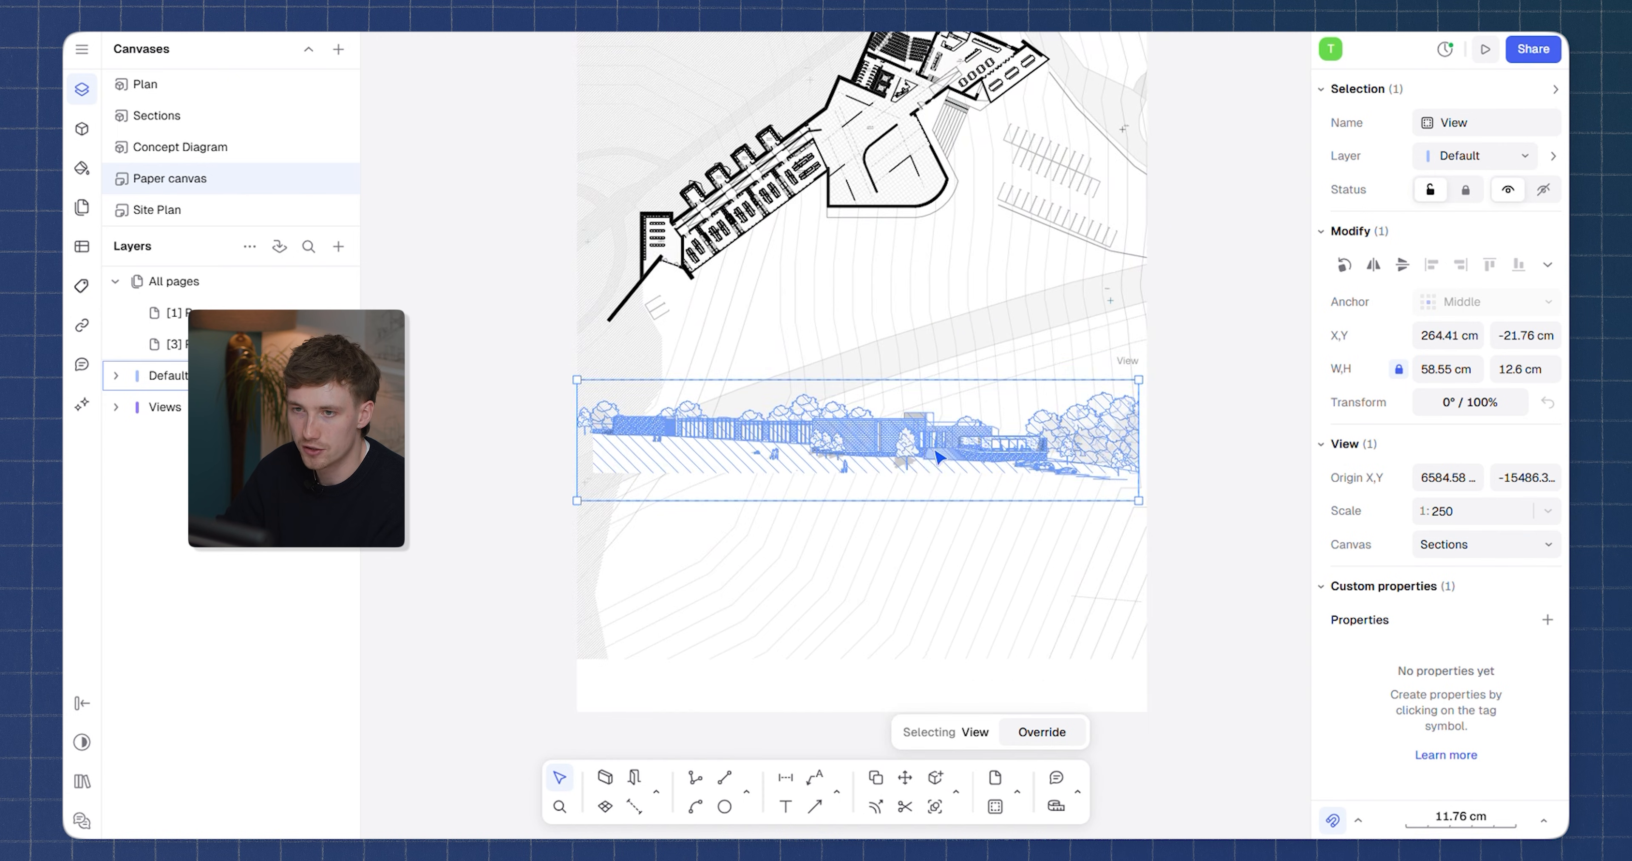
{"action": "scroll", "coordinate": [907, 444], "scroll_direction": "right", "scroll_amount": 1}
{"action": "left_click", "coordinate": [1019, 542]}
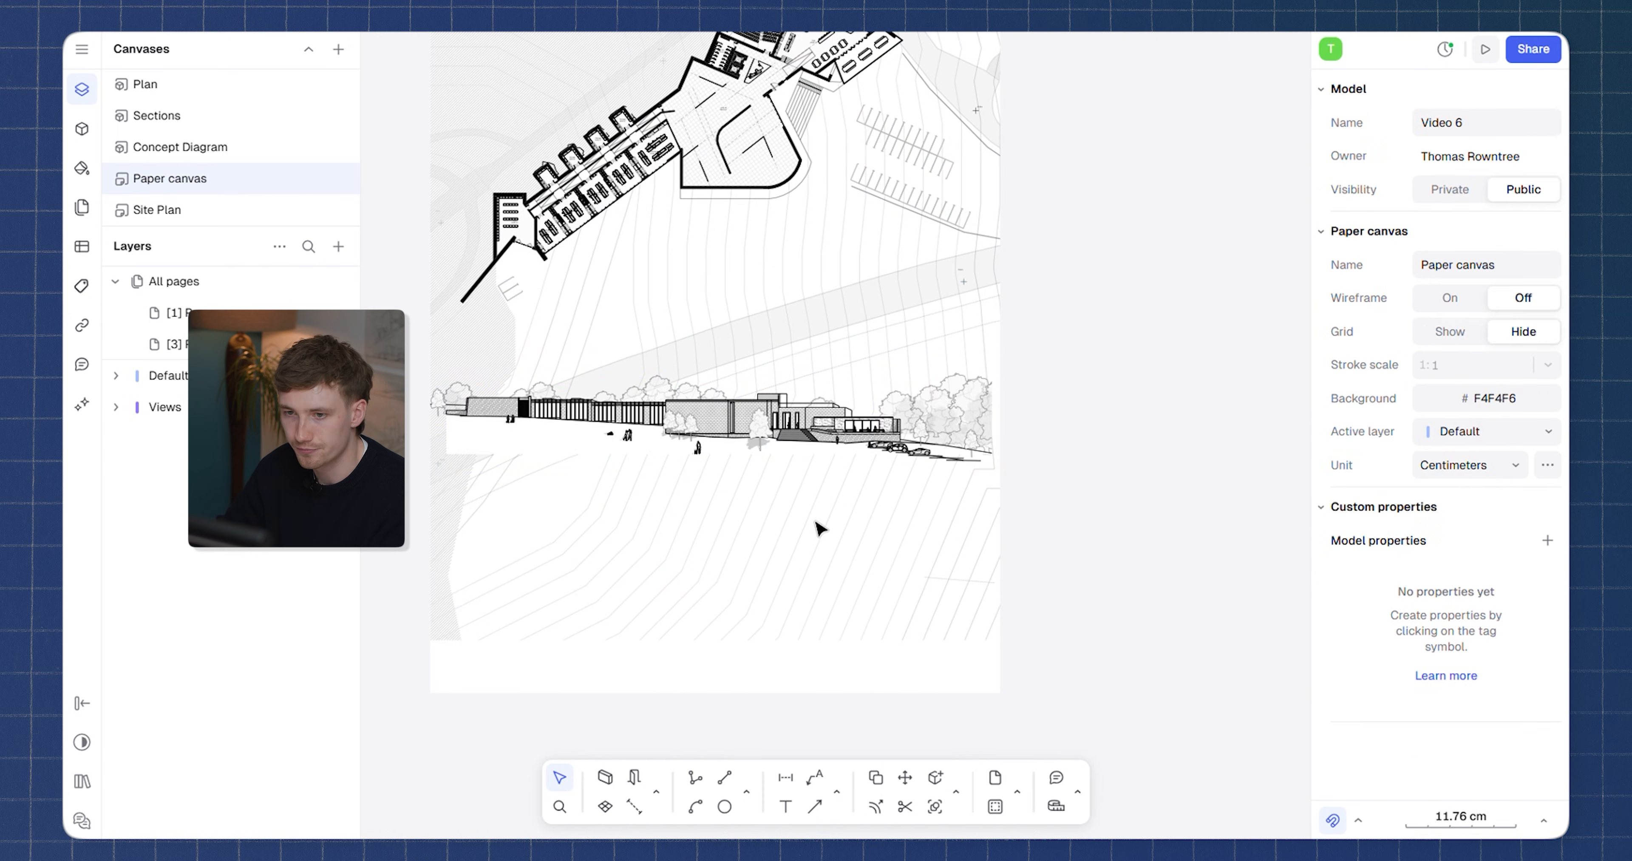
Insert a second view of the Sections canvas and crop it to the long building section, with its scale at 1:250
{"action": "middle_click_drag", "start_coordinate": [820, 528], "coordinate": [836, 634]}
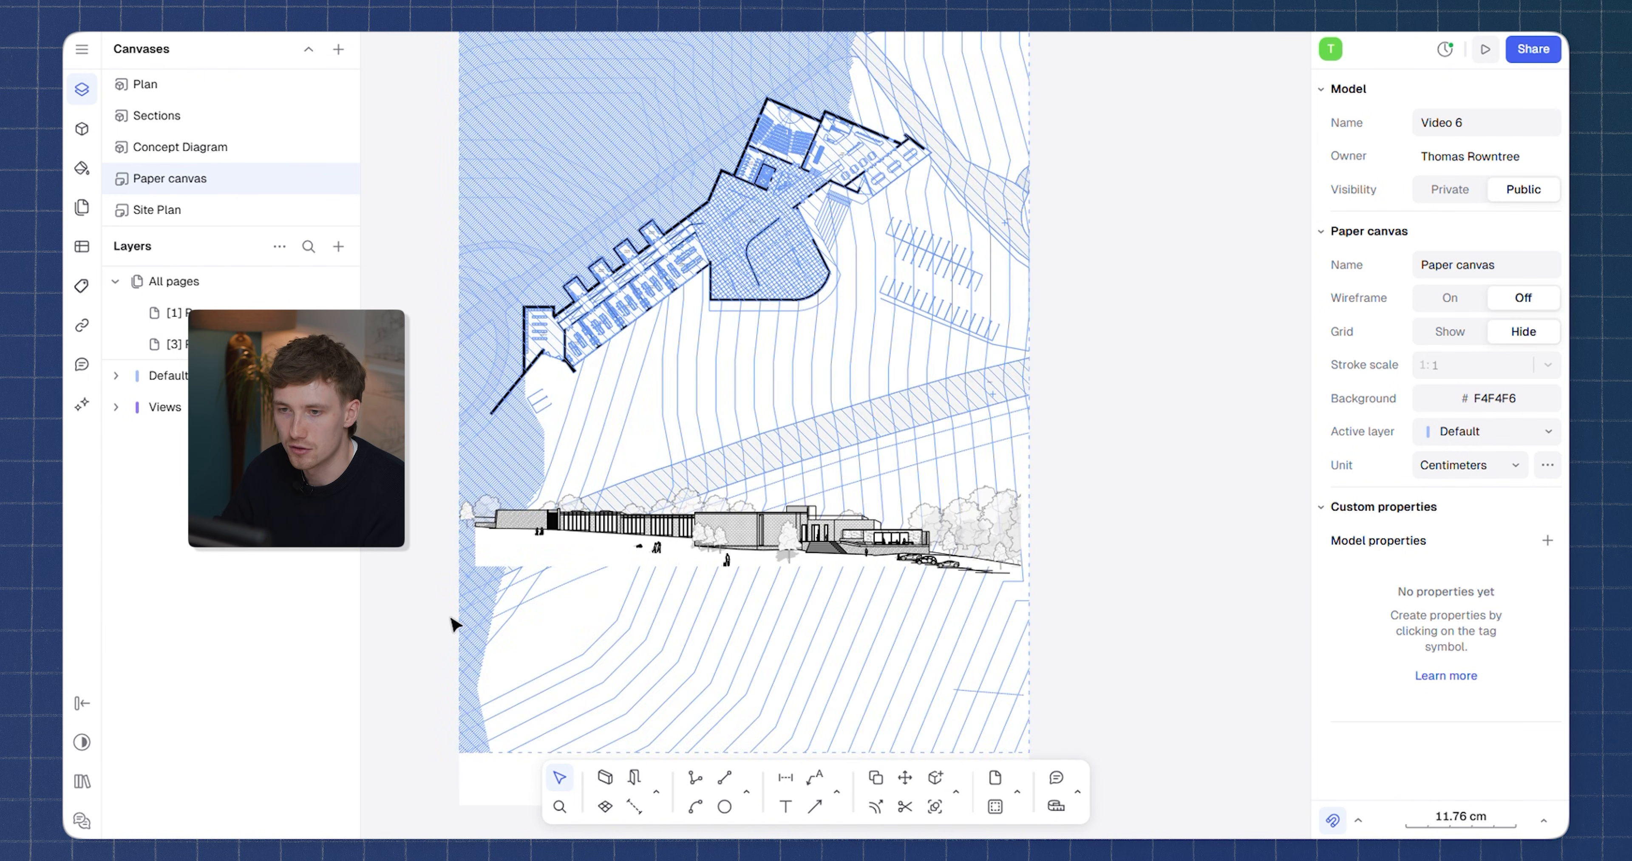
{"action": "left_click", "coordinate": [338, 246]}
{"action": "mouse_move", "coordinate": [423, 341]}
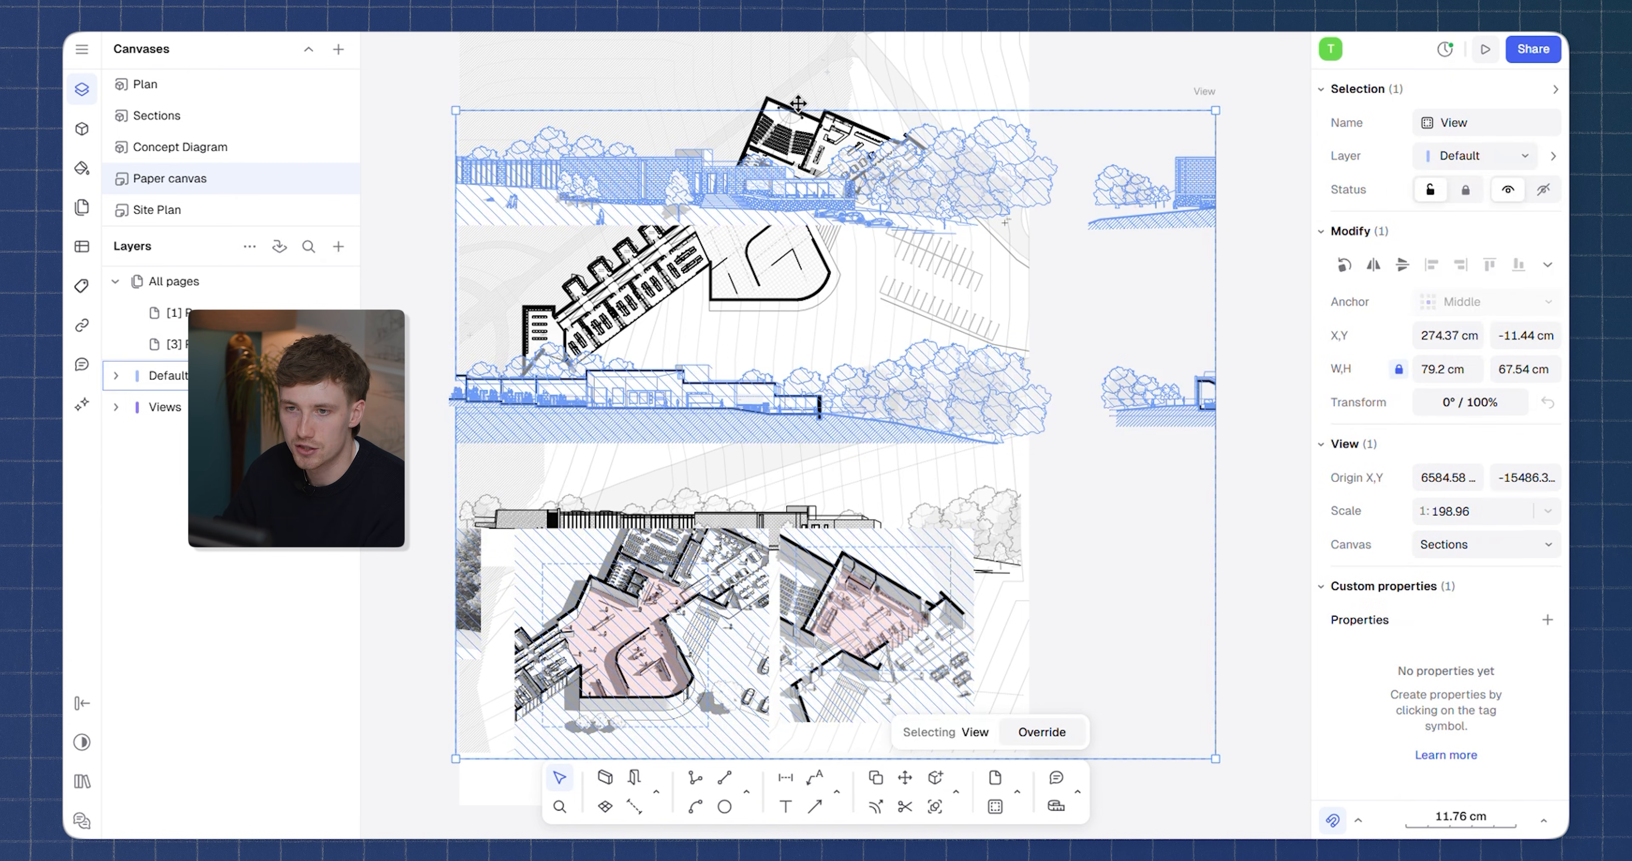
{"action": "left_click_drag", "start_coordinate": [804, 113], "coordinate": [791, 298]}
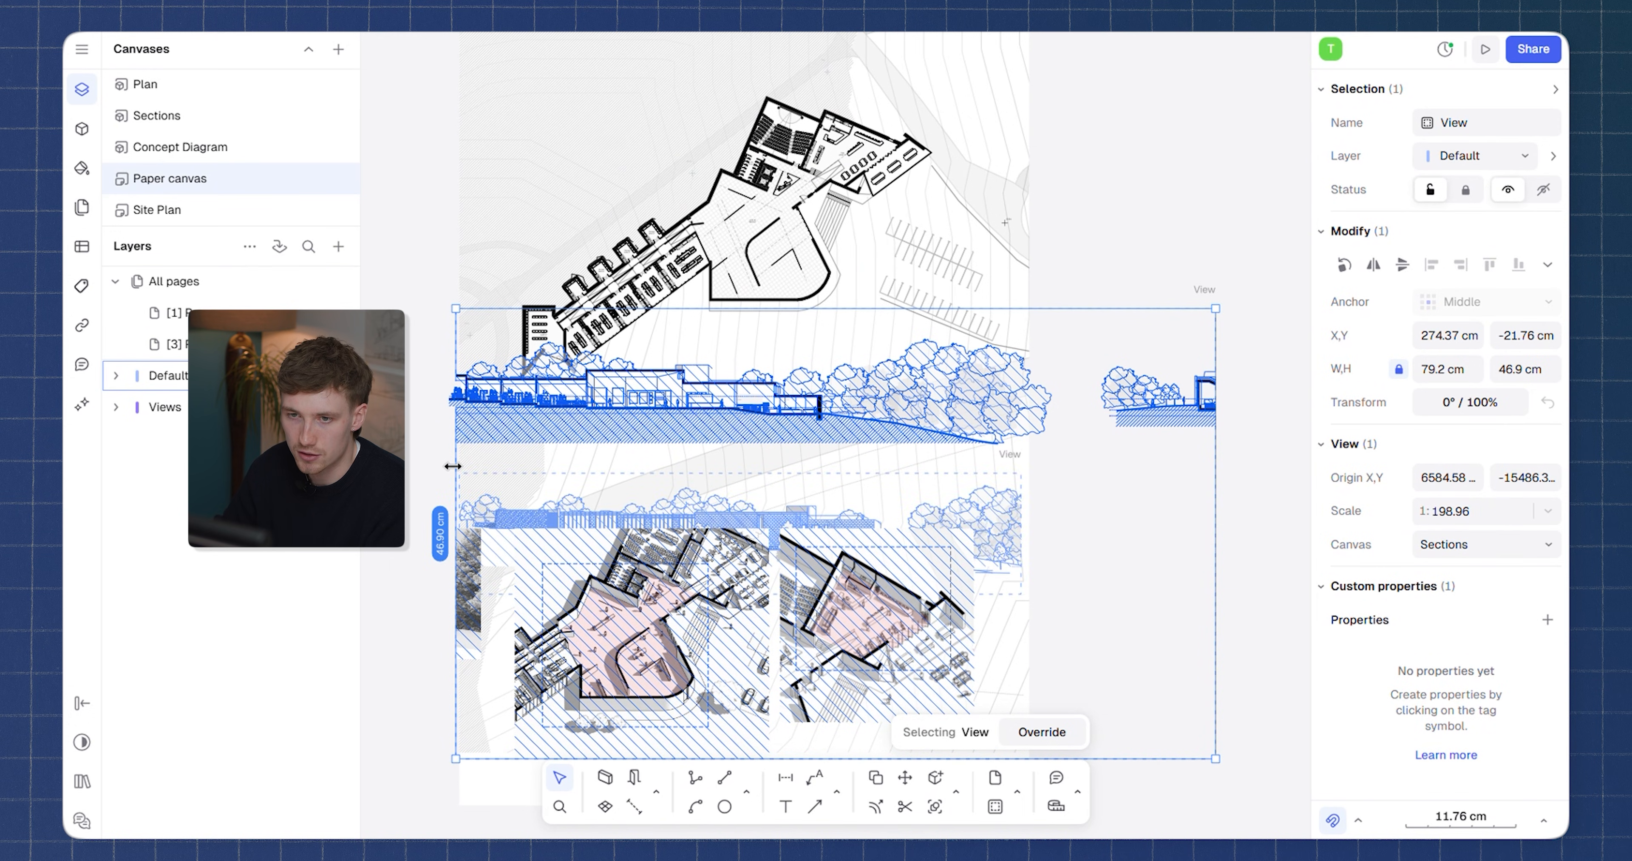
{"action": "left_click_drag", "start_coordinate": [452, 466], "coordinate": [363, 466]}
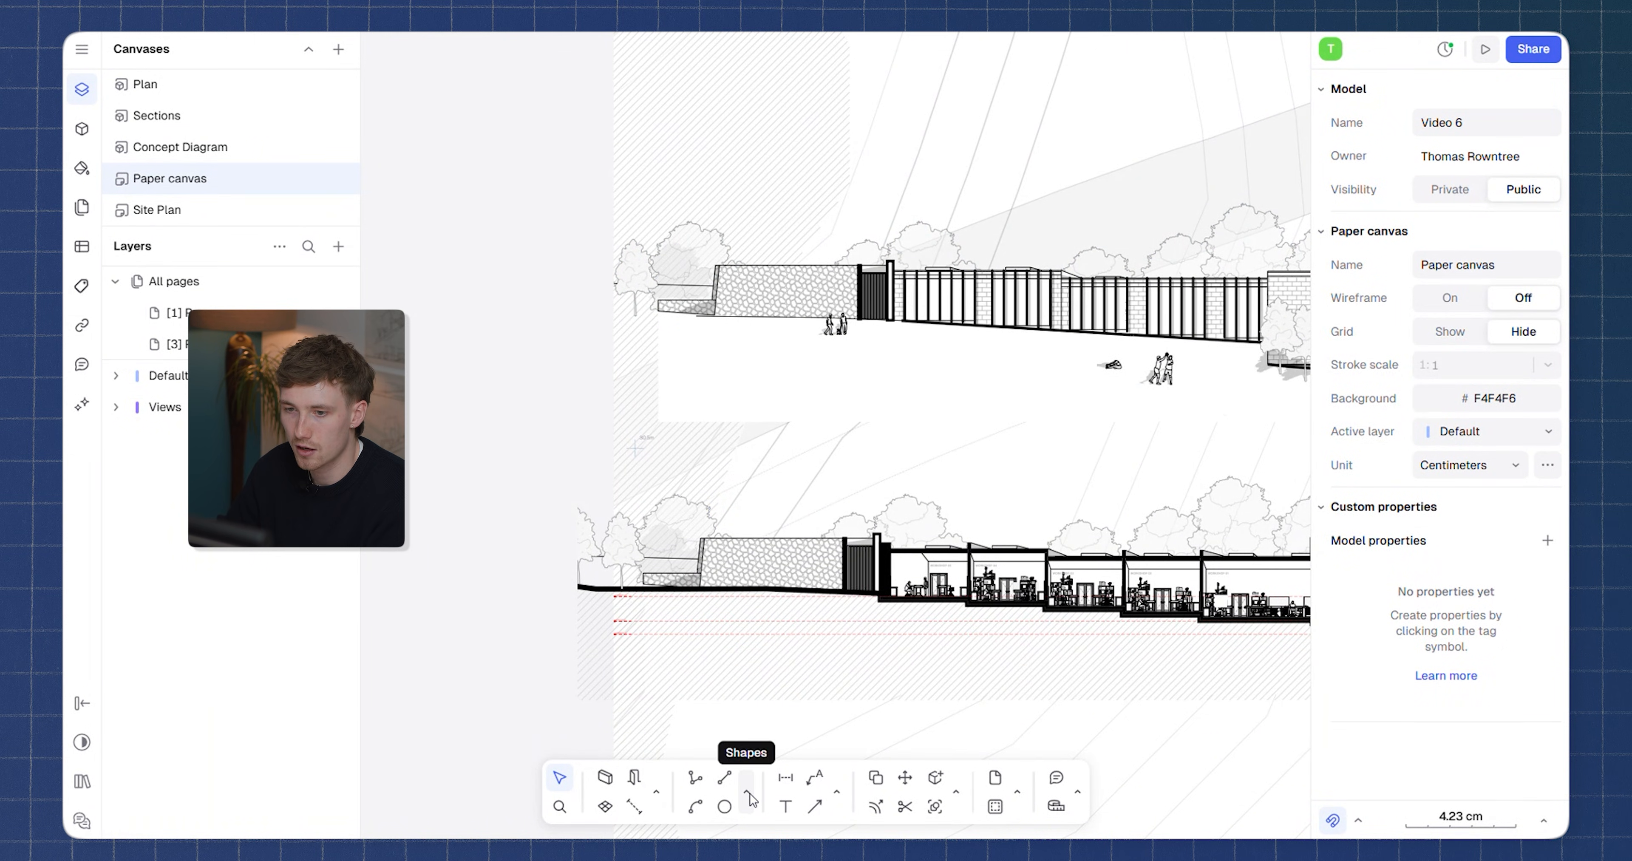
Place a vertical guideline through the top corner of the stone wall in the elevation view
{"action": "left_click", "coordinate": [749, 793]}
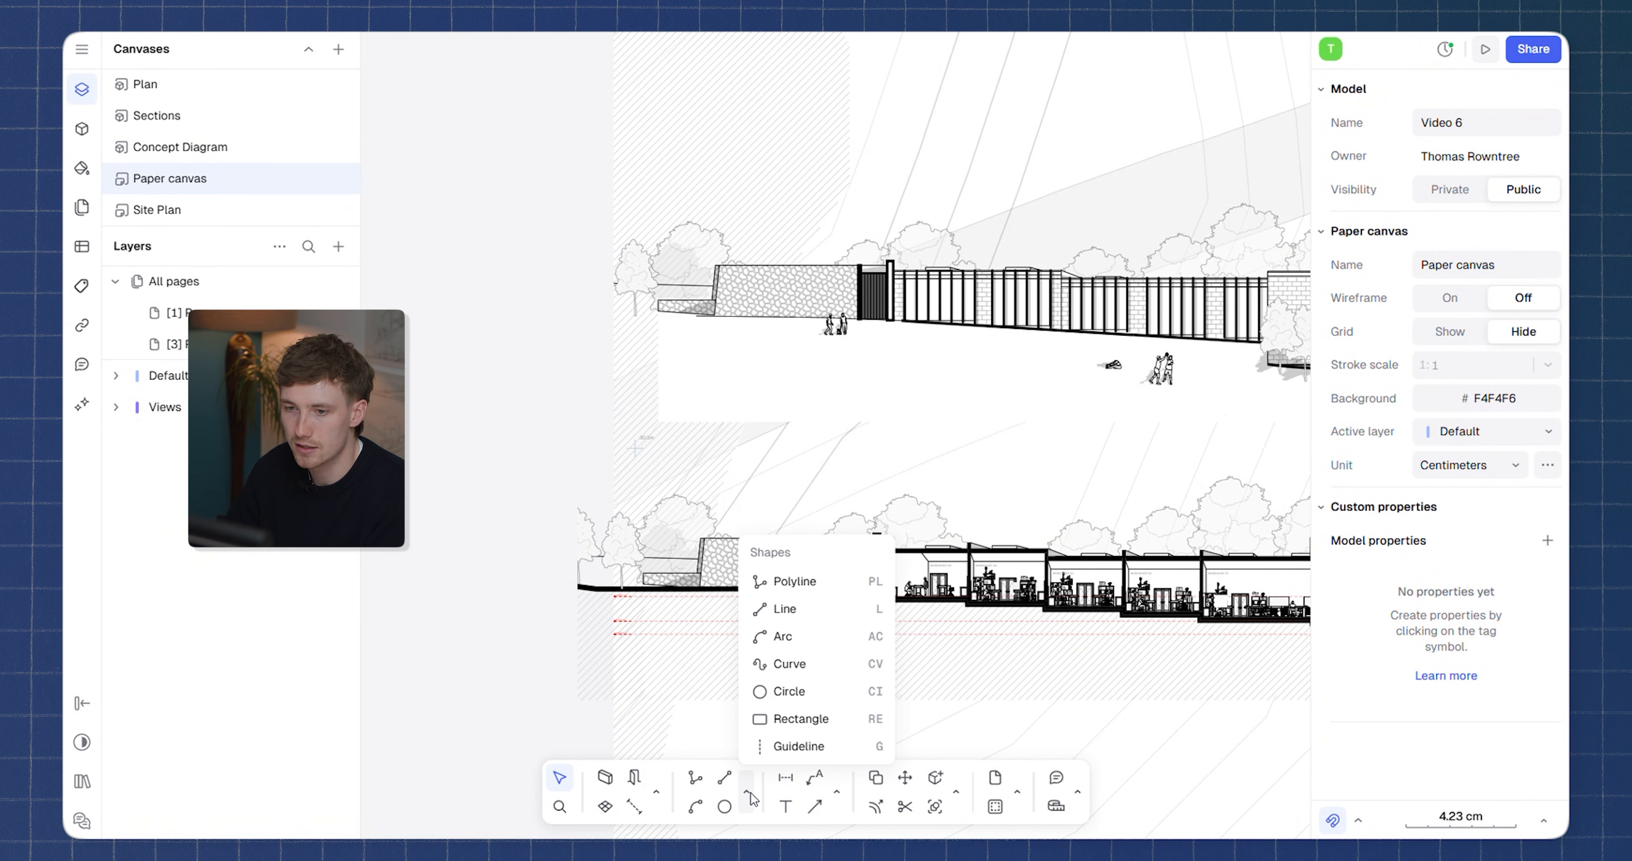
{"action": "left_click", "coordinate": [798, 746]}
{"action": "left_click", "coordinate": [976, 761]}
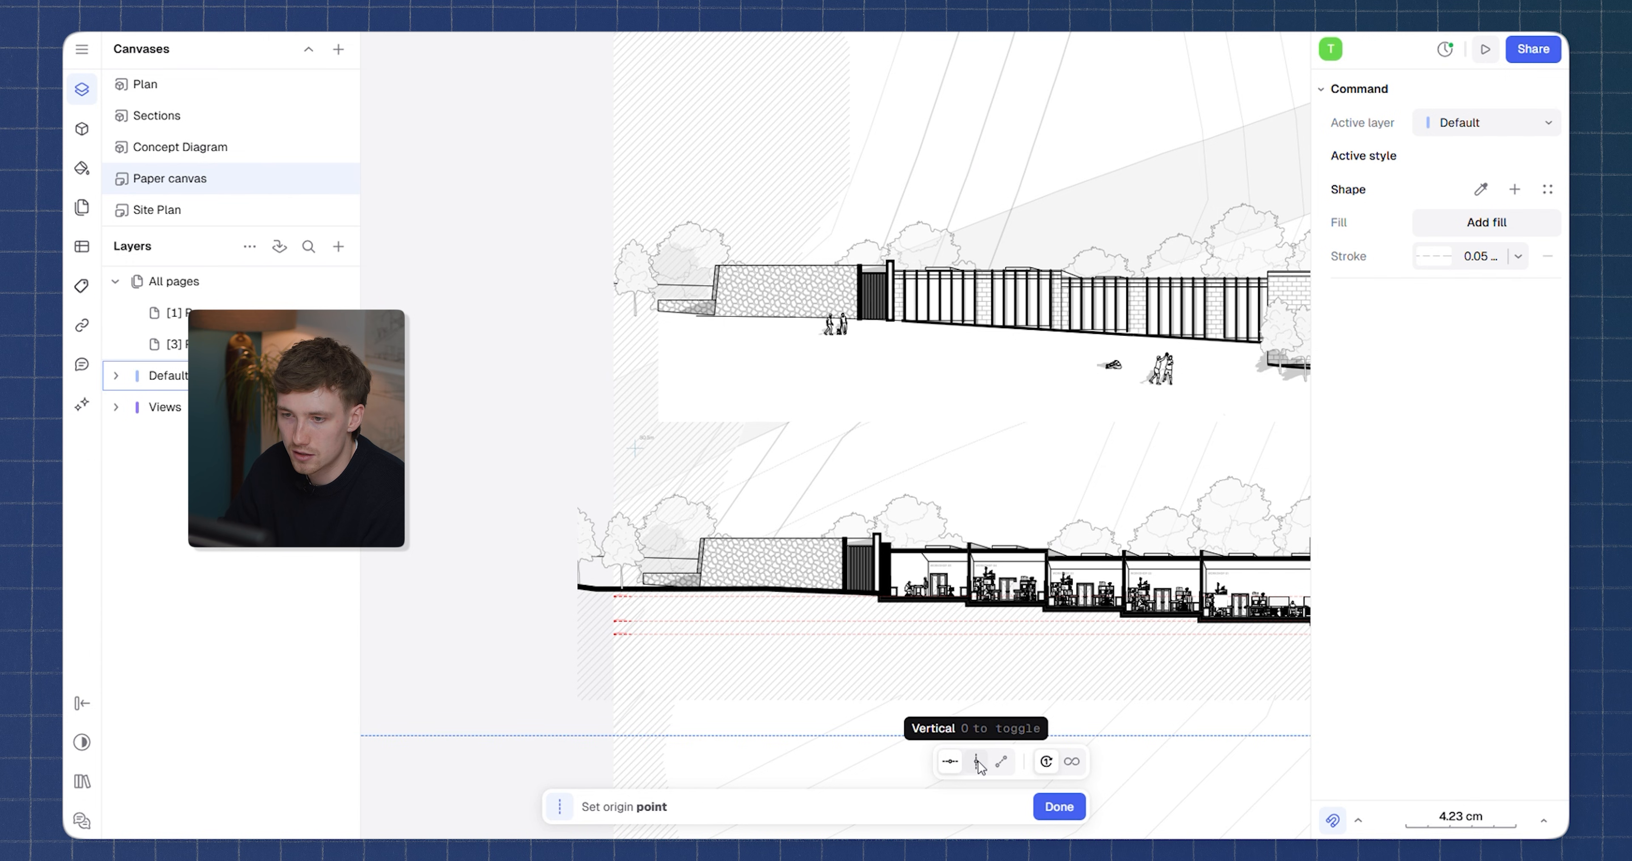
{"action": "scroll", "coordinate": [703, 399], "scroll_direction": "up", "scroll_amount": 10}
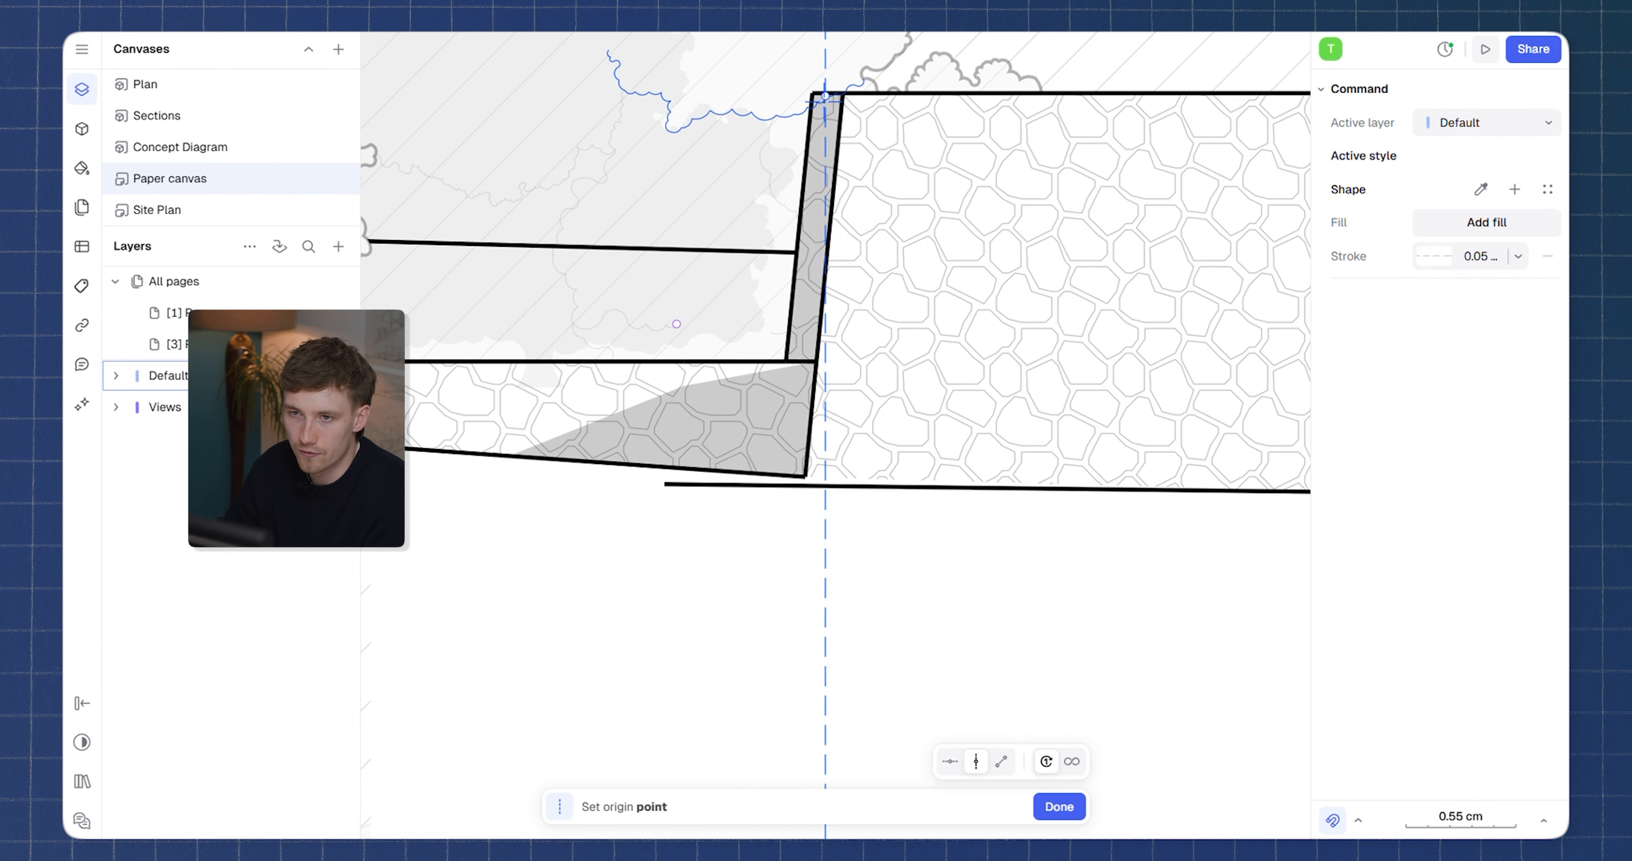
{"action": "left_click", "coordinate": [831, 98]}
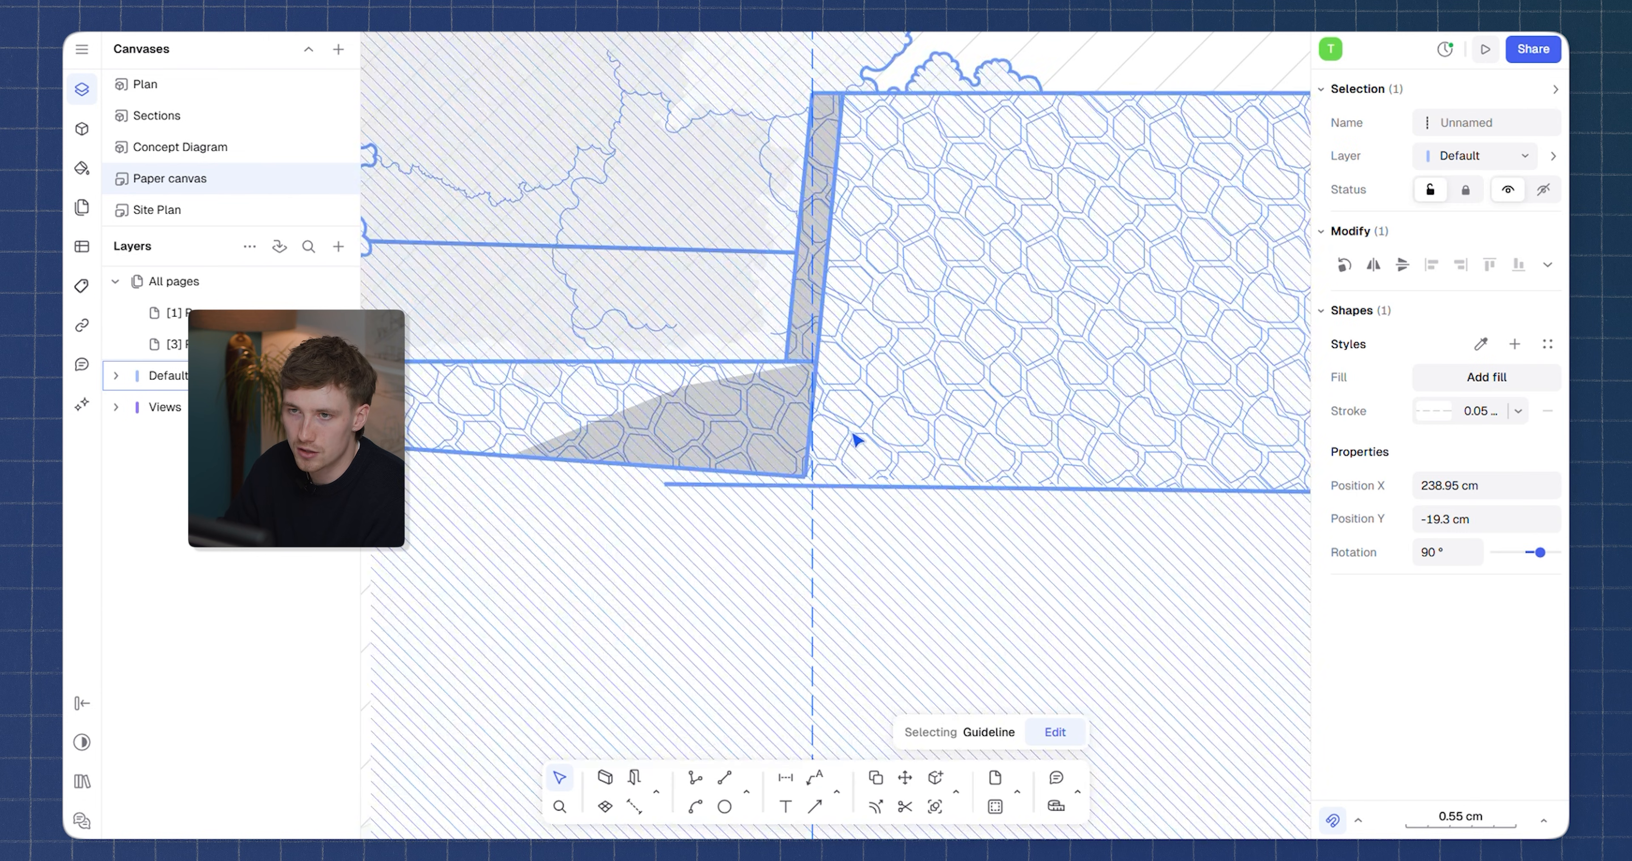
Move the section view horizontally so the top corner of its stone wall lines up with the vertical guideline
{"action": "scroll", "coordinate": [857, 438], "scroll_direction": "down", "scroll_amount": 10}
{"action": "left_click", "coordinate": [880, 419]}
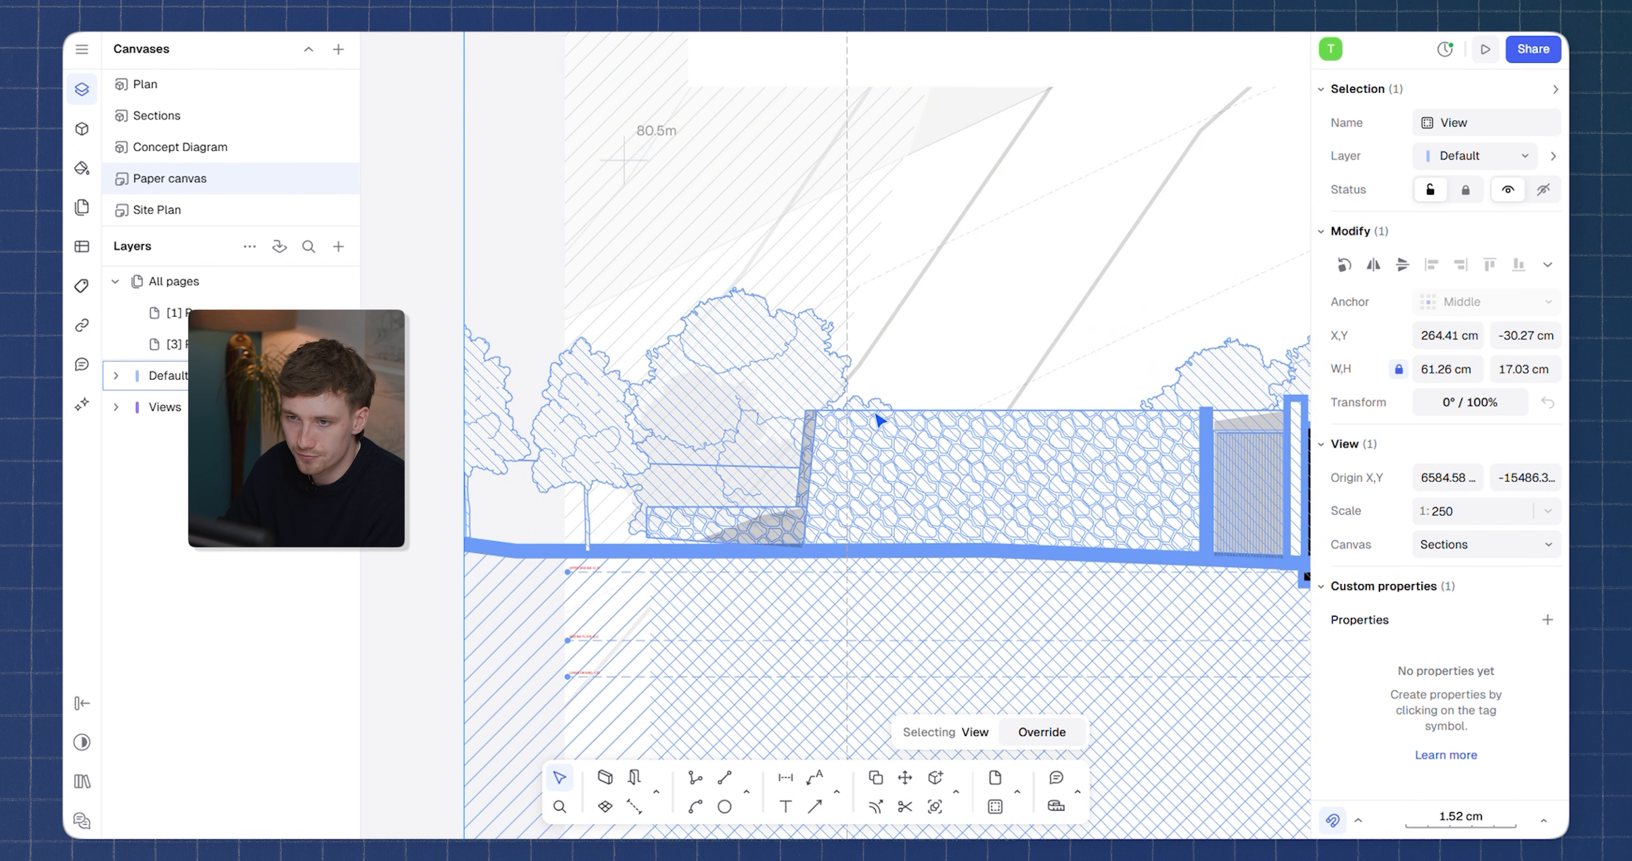
{"action": "key", "text": "m"}
{"action": "scroll", "coordinate": [808, 427], "scroll_direction": "up", "scroll_amount": 8}
{"action": "left_click", "coordinate": [796, 347]}
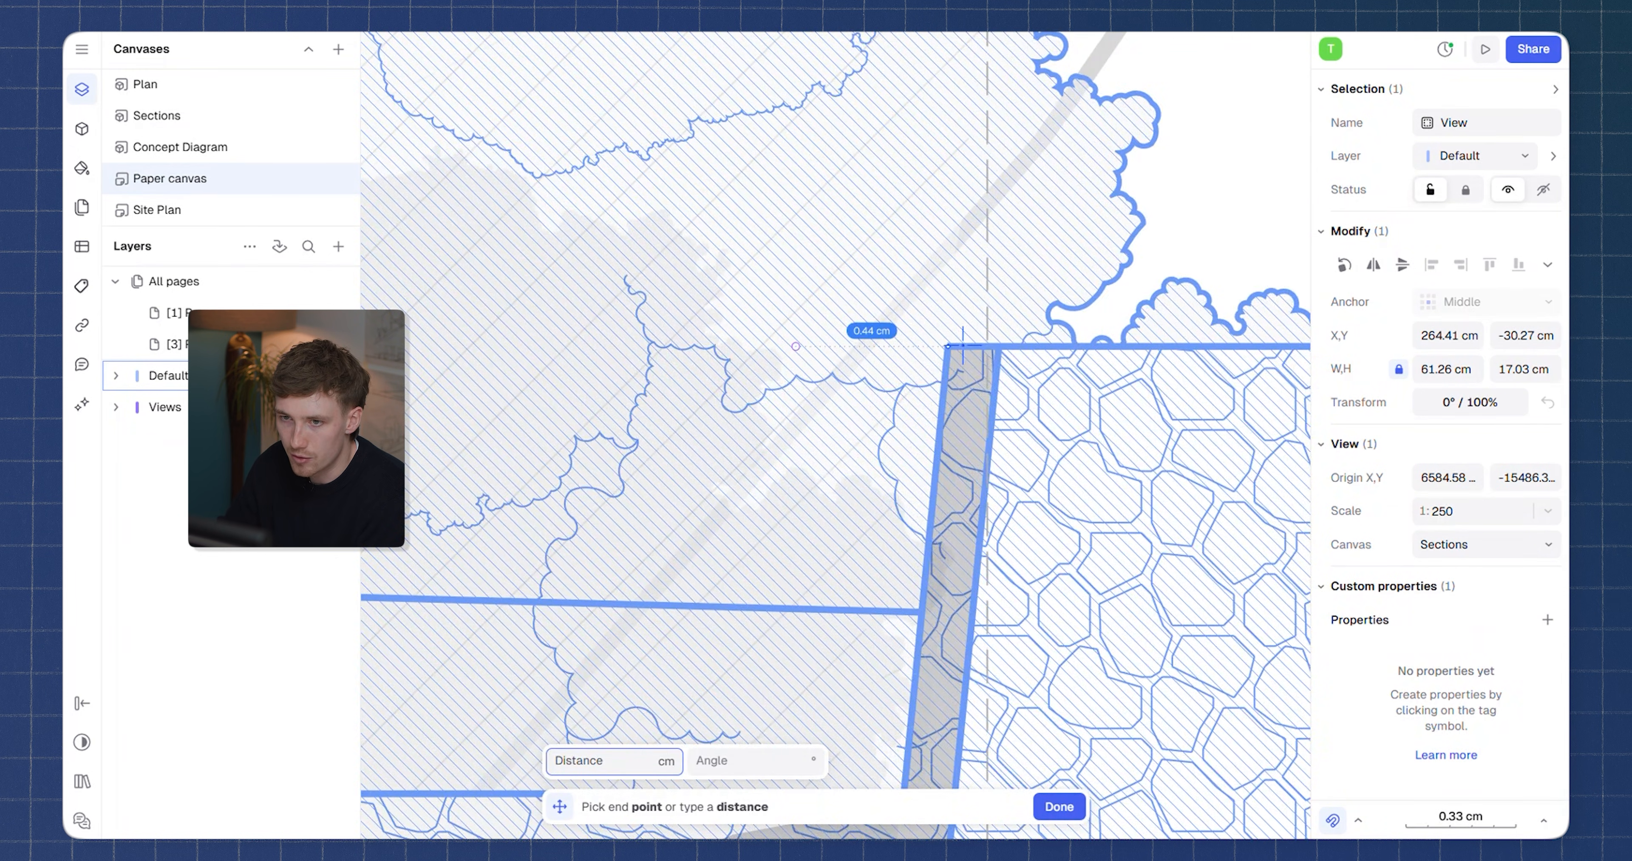
{"action": "left_click", "coordinate": [987, 346]}
{"action": "scroll", "coordinate": [792, 423], "scroll_direction": "down", "scroll_amount": 8}
{"action": "key", "text": "Escape"}
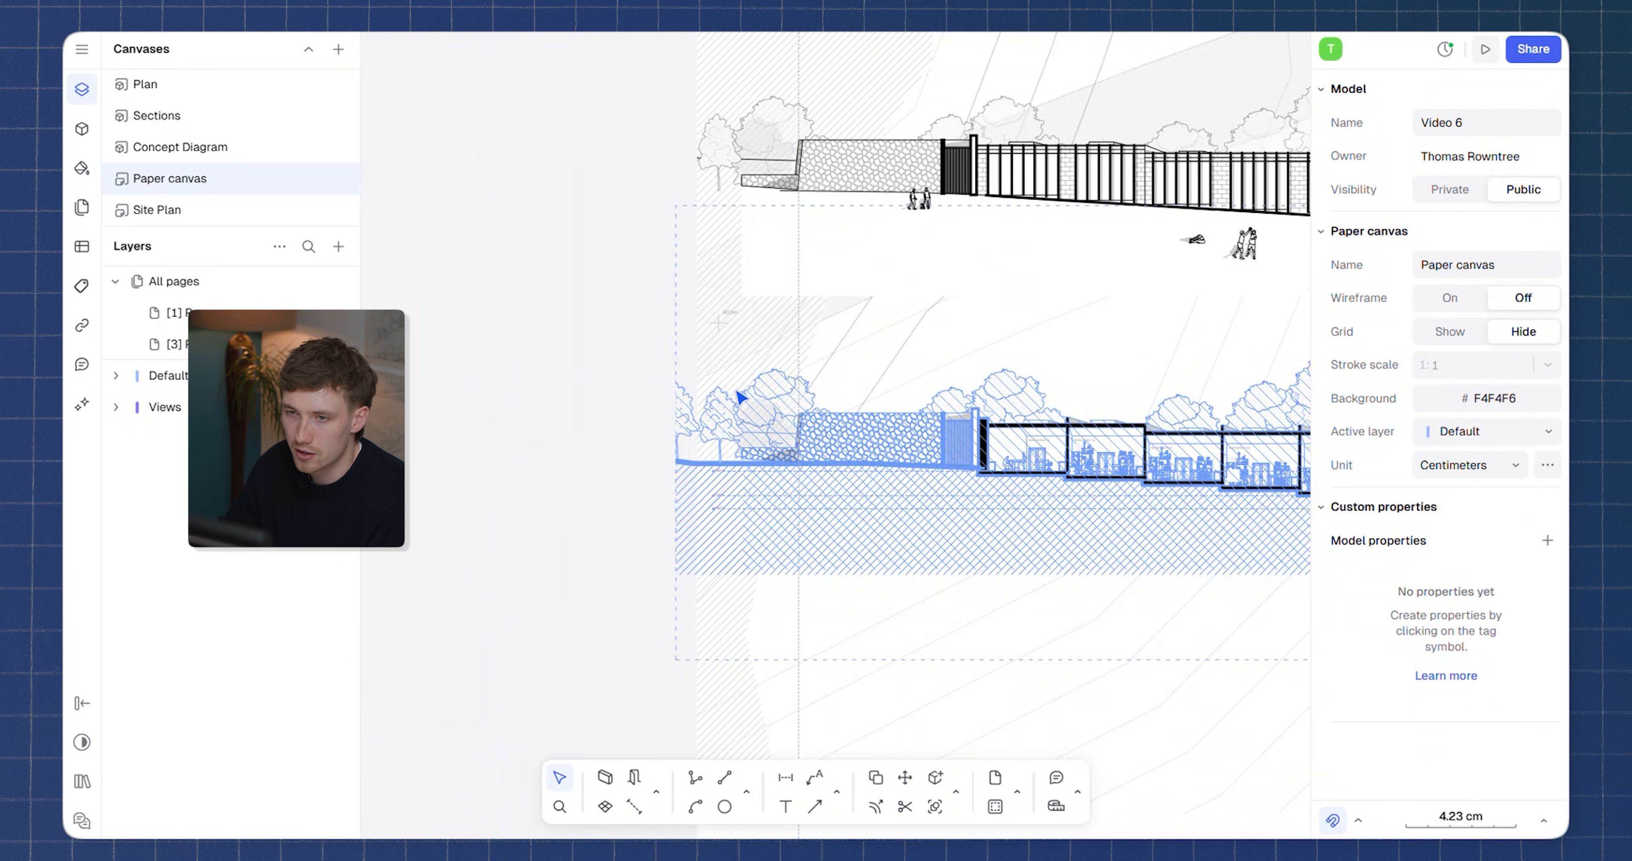
{"action": "left_click", "coordinate": [737, 393]}
{"action": "left_click", "coordinate": [673, 447]}
{"action": "left_click", "coordinate": [684, 451]}
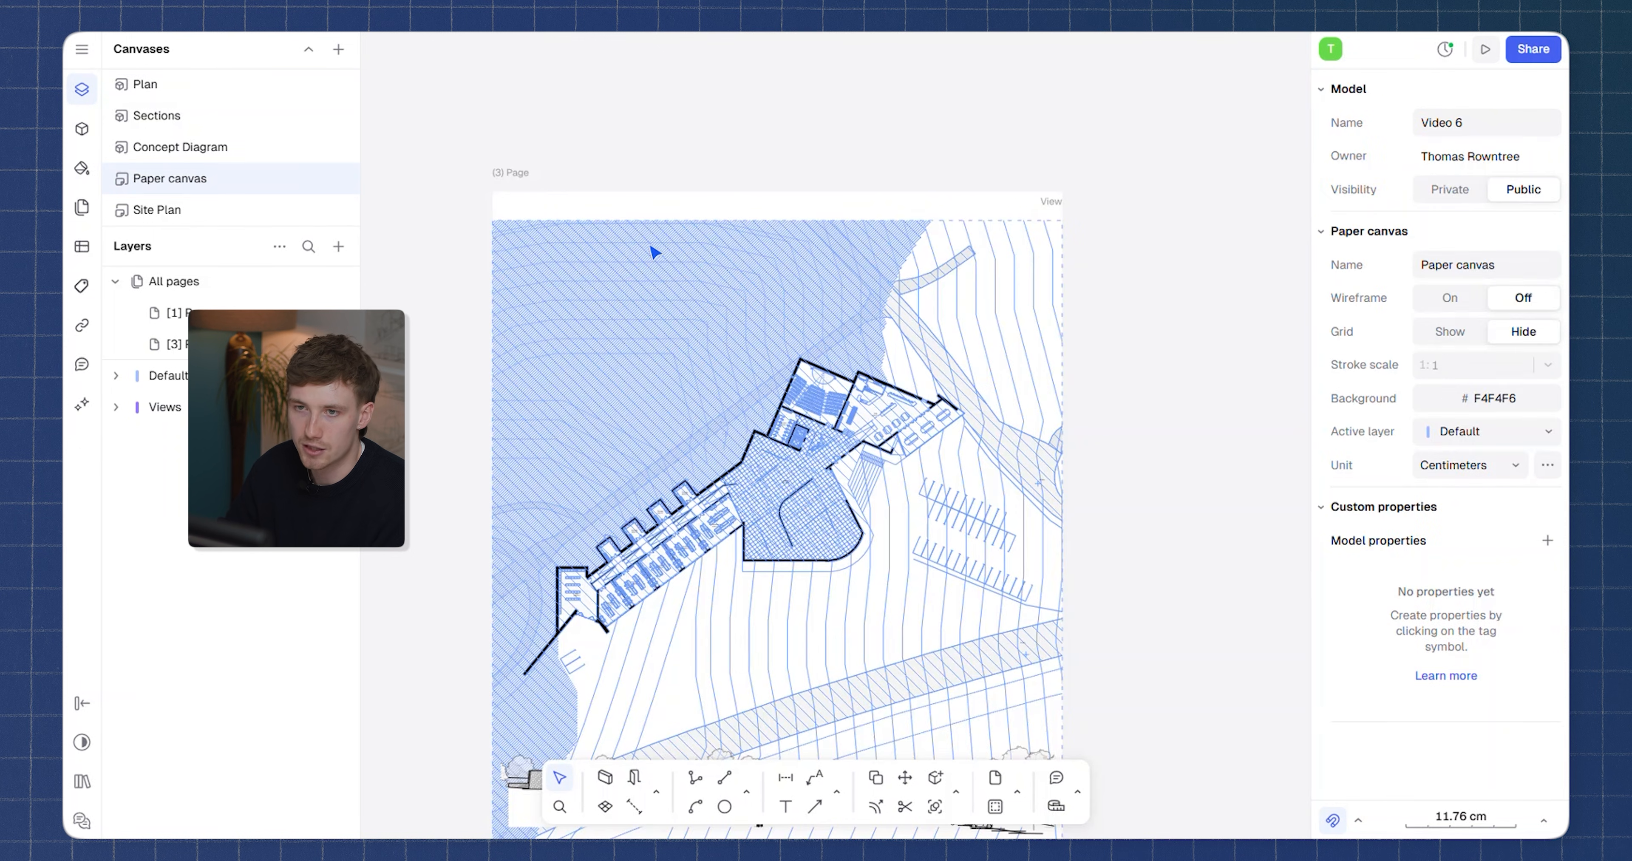
Crop the plan view's upper edge to a view height of about 75.2 cm, leaving a blank title strip on the page
{"action": "left_click", "coordinate": [742, 225]}
{"action": "left_click_drag", "start_coordinate": [752, 220], "coordinate": [748, 291]}
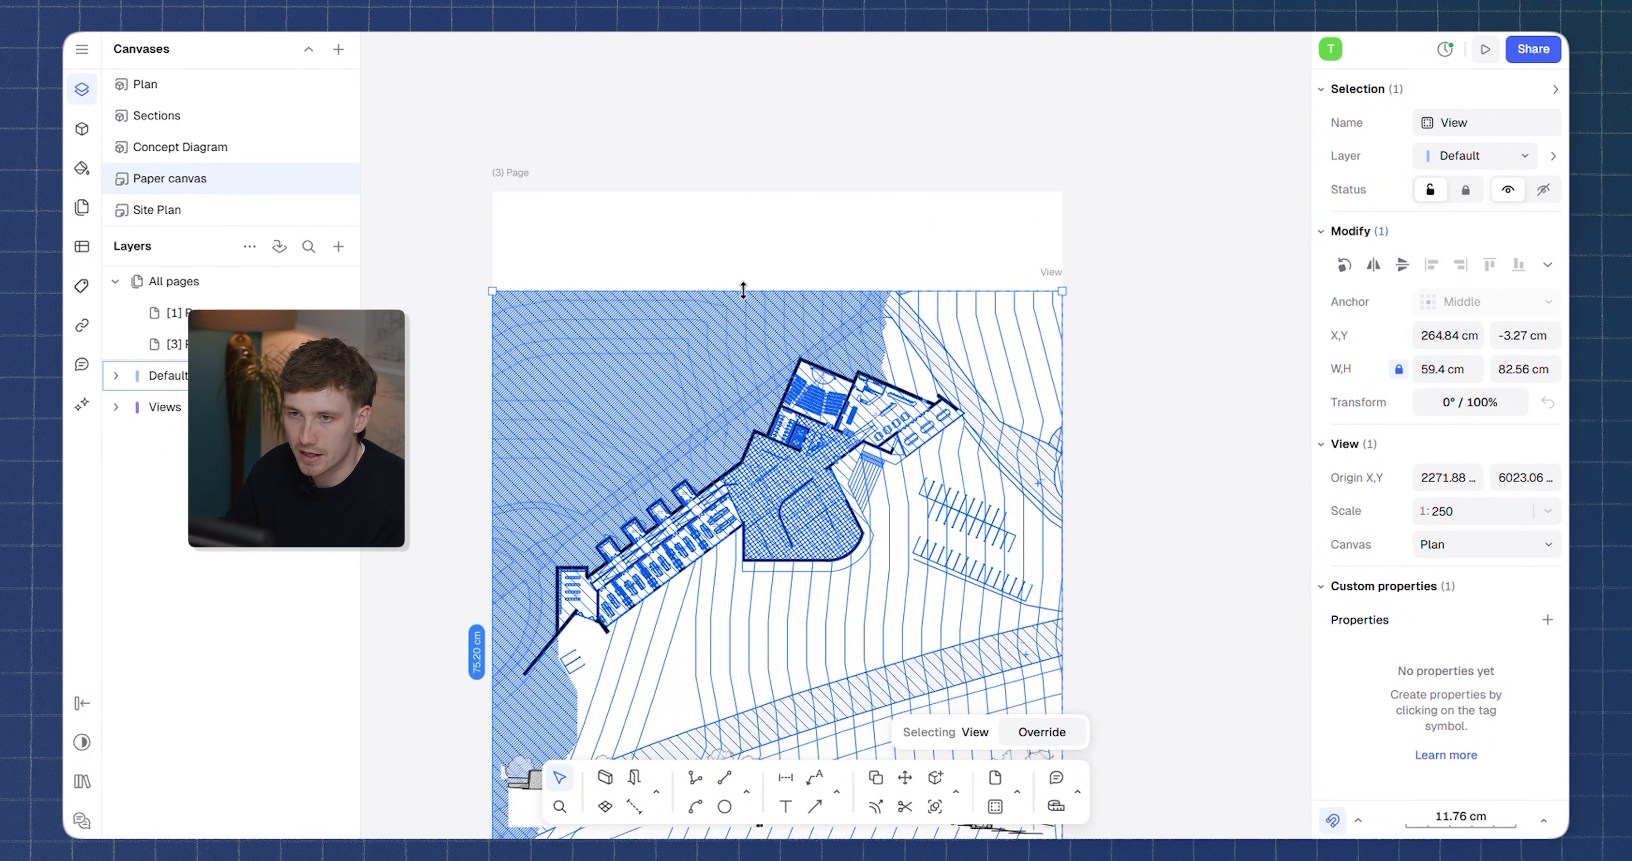
{"action": "left_click", "coordinate": [765, 155]}
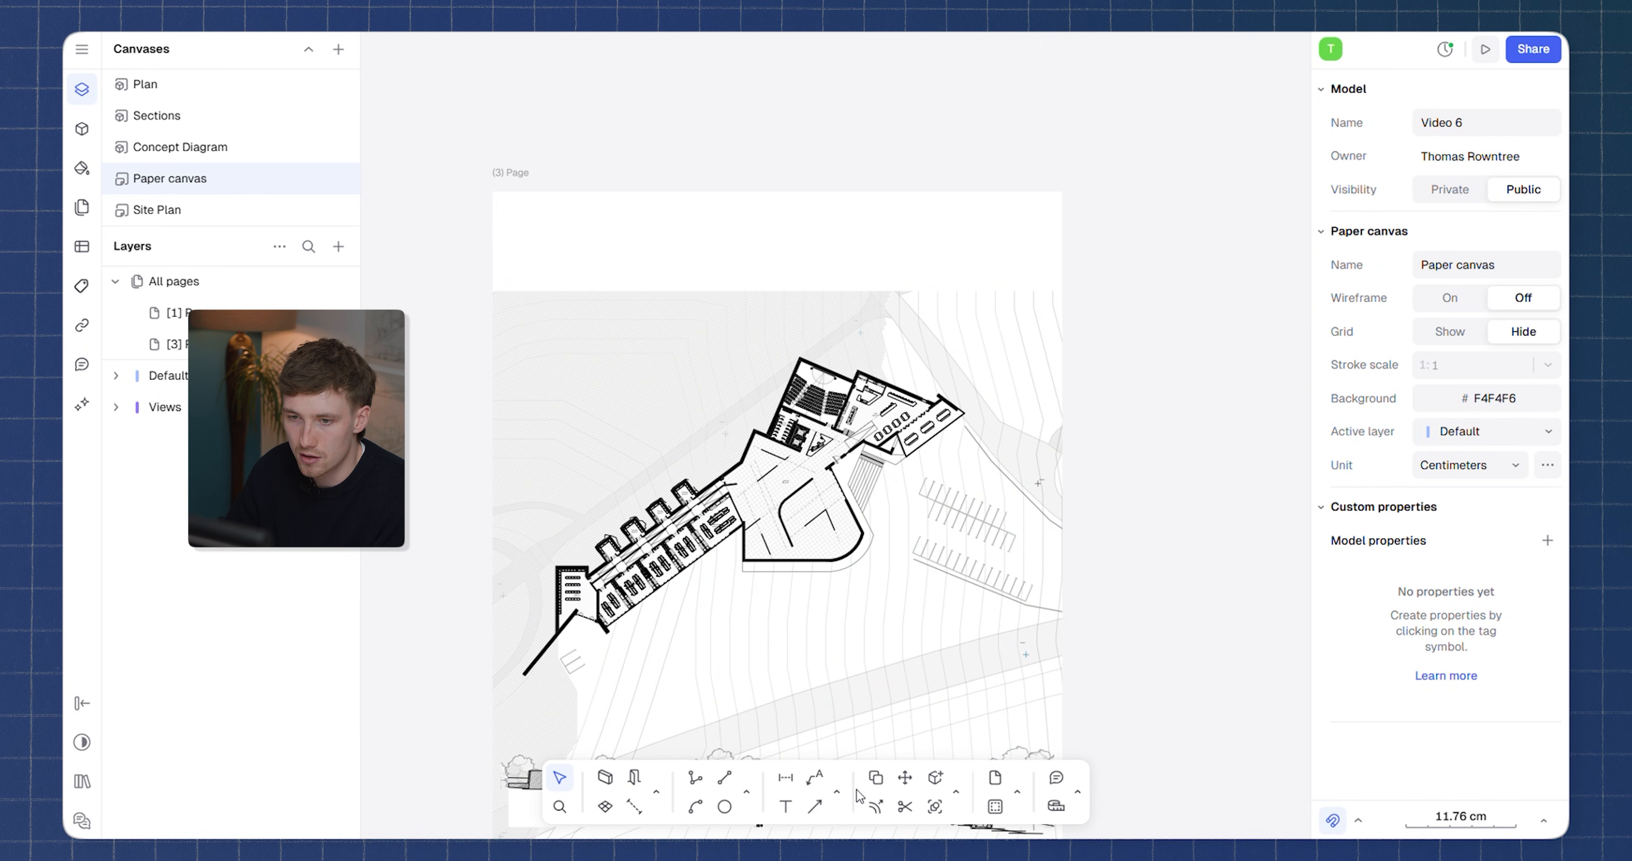
Add the title ARCHITECTURAL FUTURES on two lines in the page's blank strip, sized 3 cm in Geist Black
{"action": "left_click", "coordinate": [785, 806]}
{"action": "left_click", "coordinate": [523, 213]}
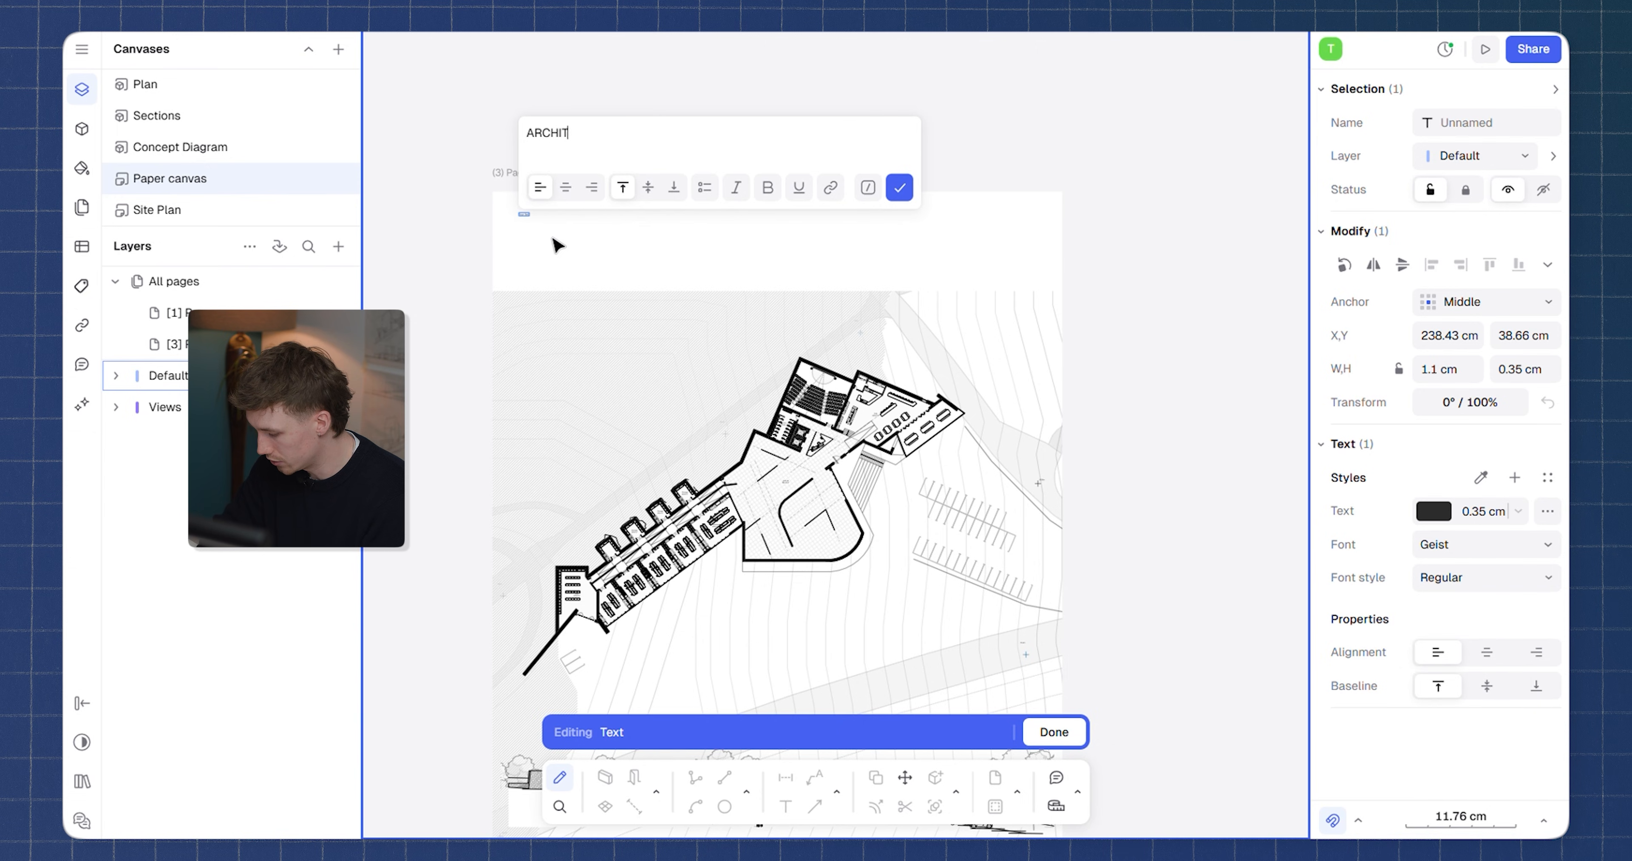
{"action": "type", "text": "S"}
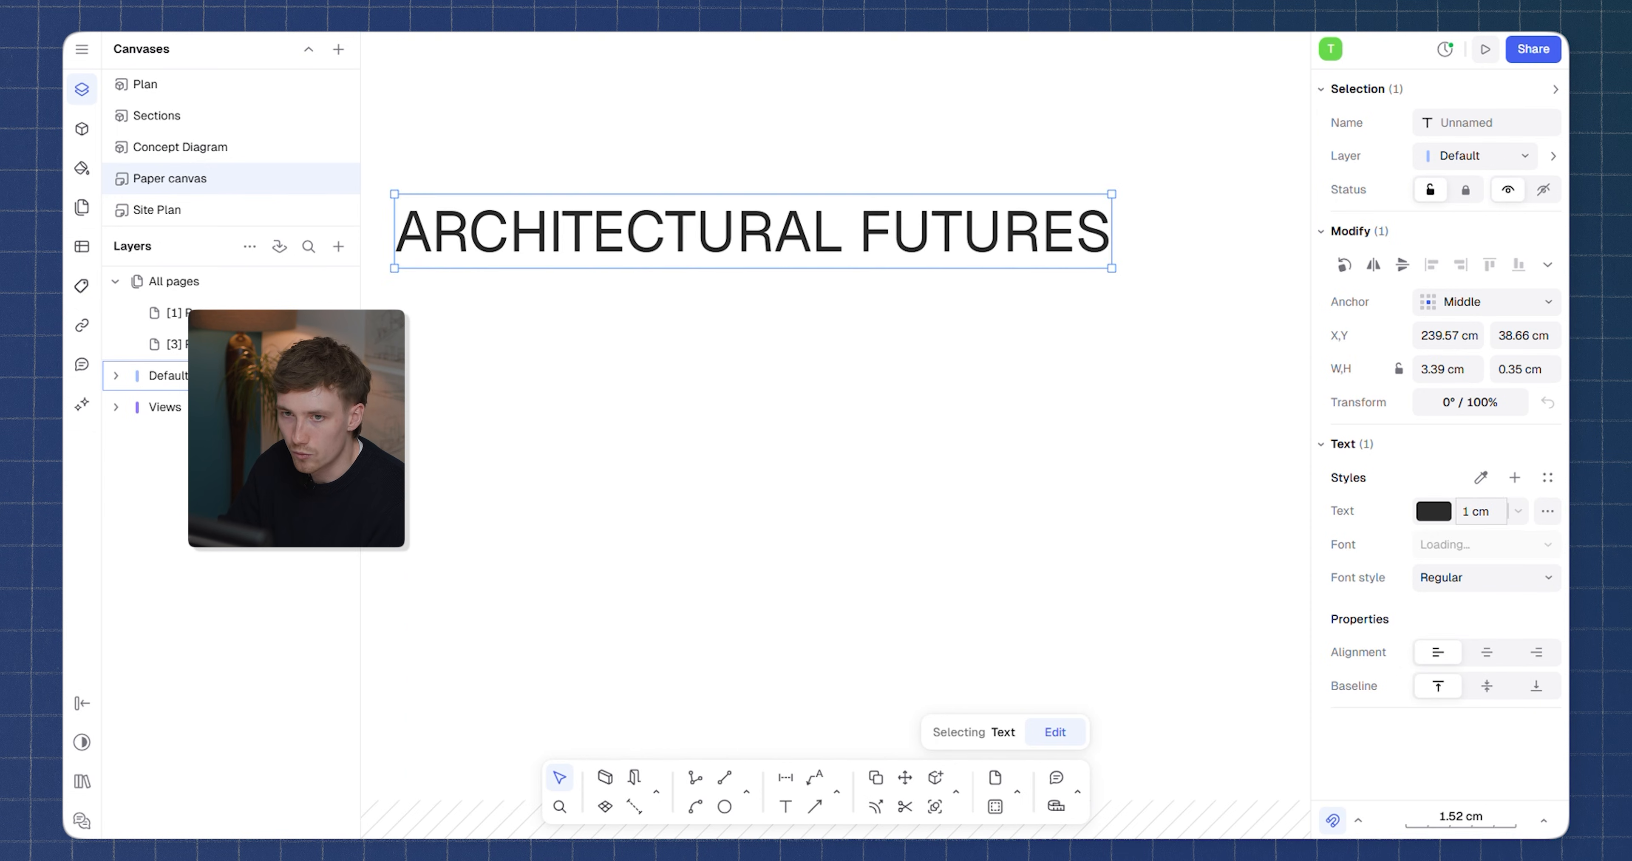
{"action": "scroll", "coordinate": [847, 311], "scroll_direction": "down", "scroll_amount": 4}
{"action": "middle_click_drag", "start_coordinate": [847, 325], "coordinate": [783, 315]}
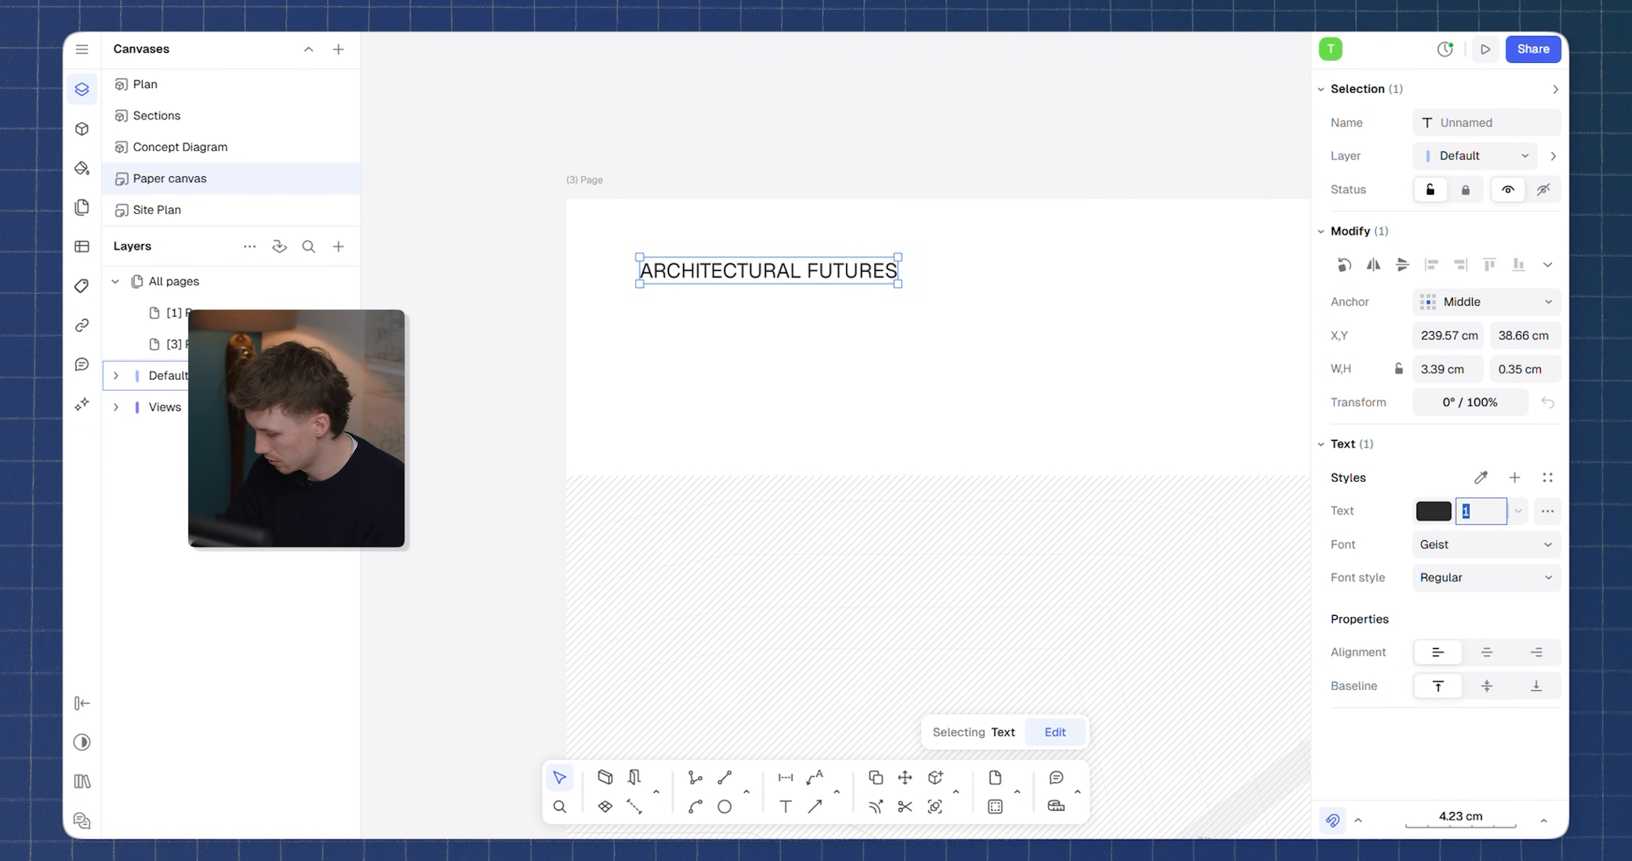
{"action": "key", "text": "Return"}
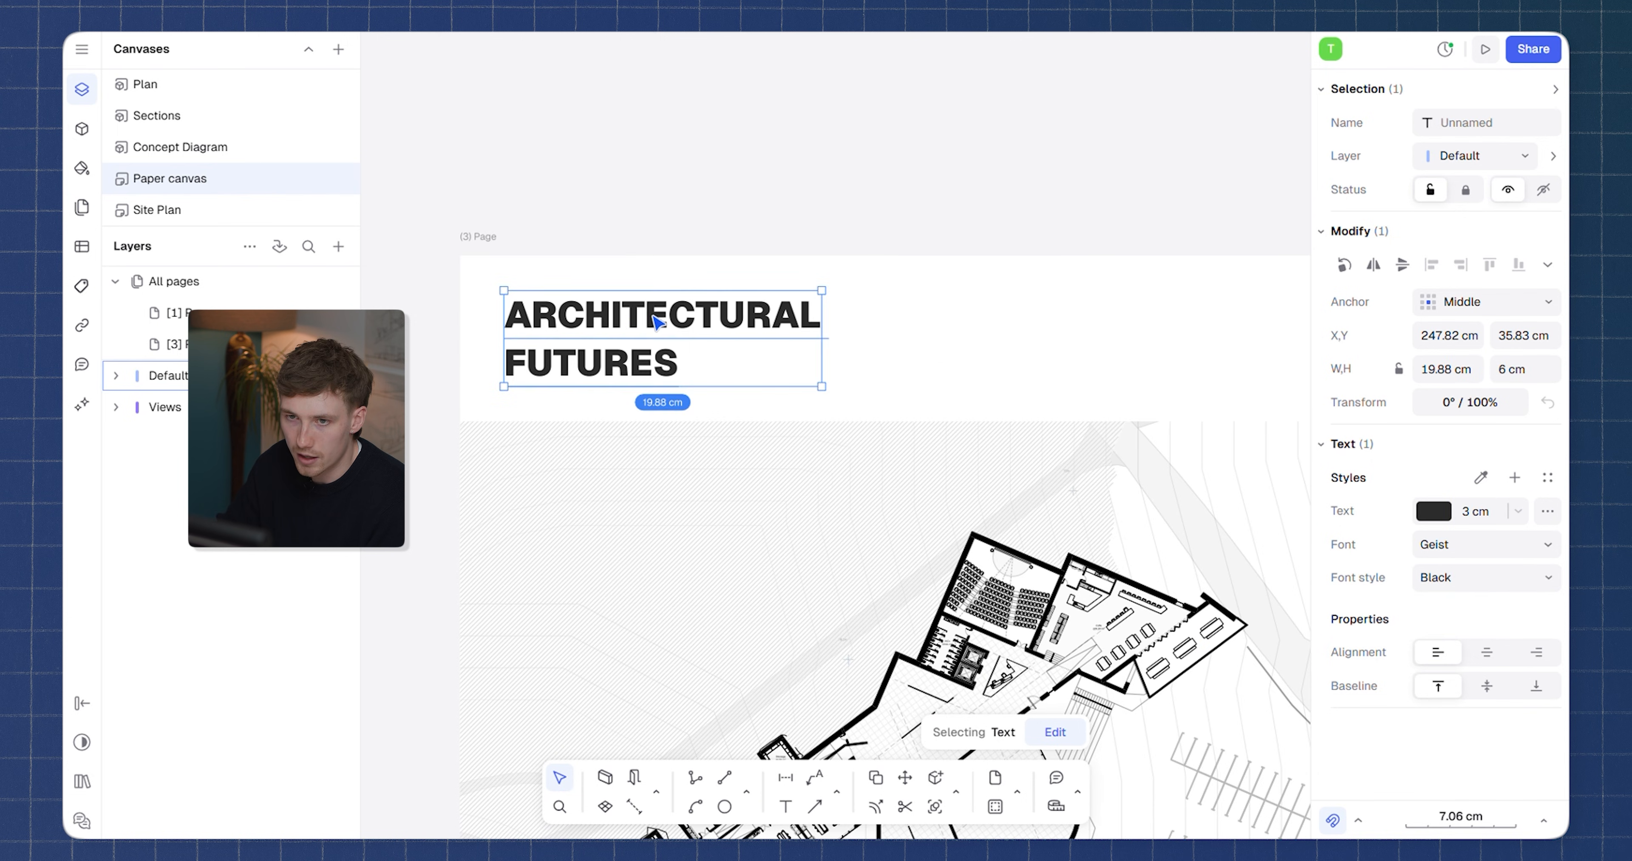
Color the title text bright red and deselect it
{"action": "left_click", "coordinate": [1433, 511]}
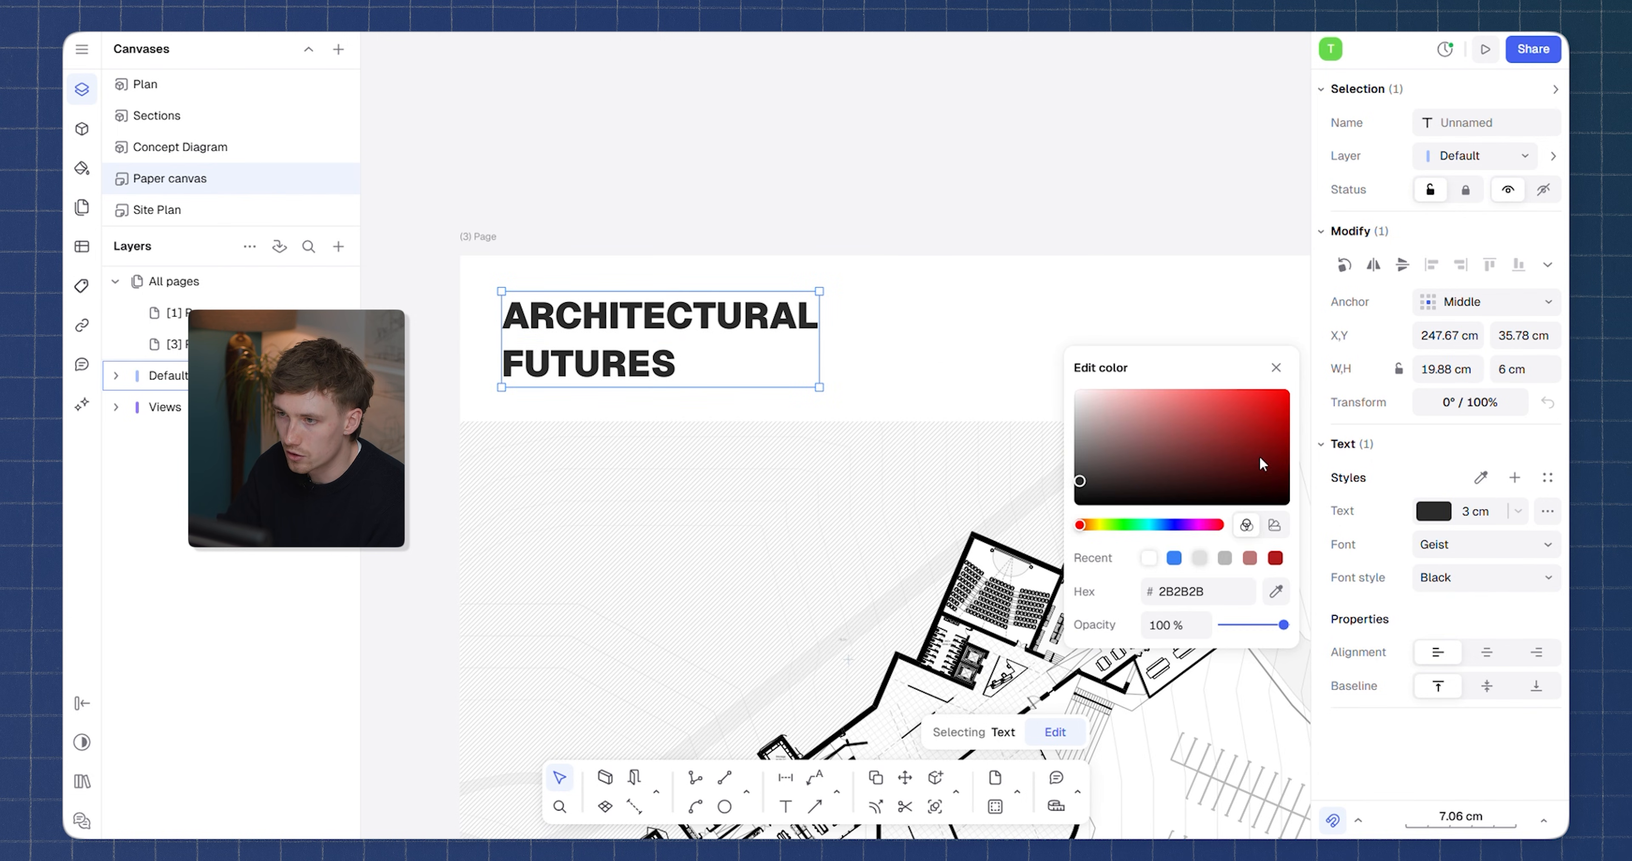
{"action": "left_click_drag", "start_coordinate": [1259, 455], "coordinate": [1264, 306]}
{"action": "left_click", "coordinate": [742, 170]}
Review the completed presentation page, examining its title, concept statement, annotated plan, elevations, sections and renders
{"action": "scroll", "coordinate": [768, 273], "scroll_direction": "down", "scroll_amount": 3}
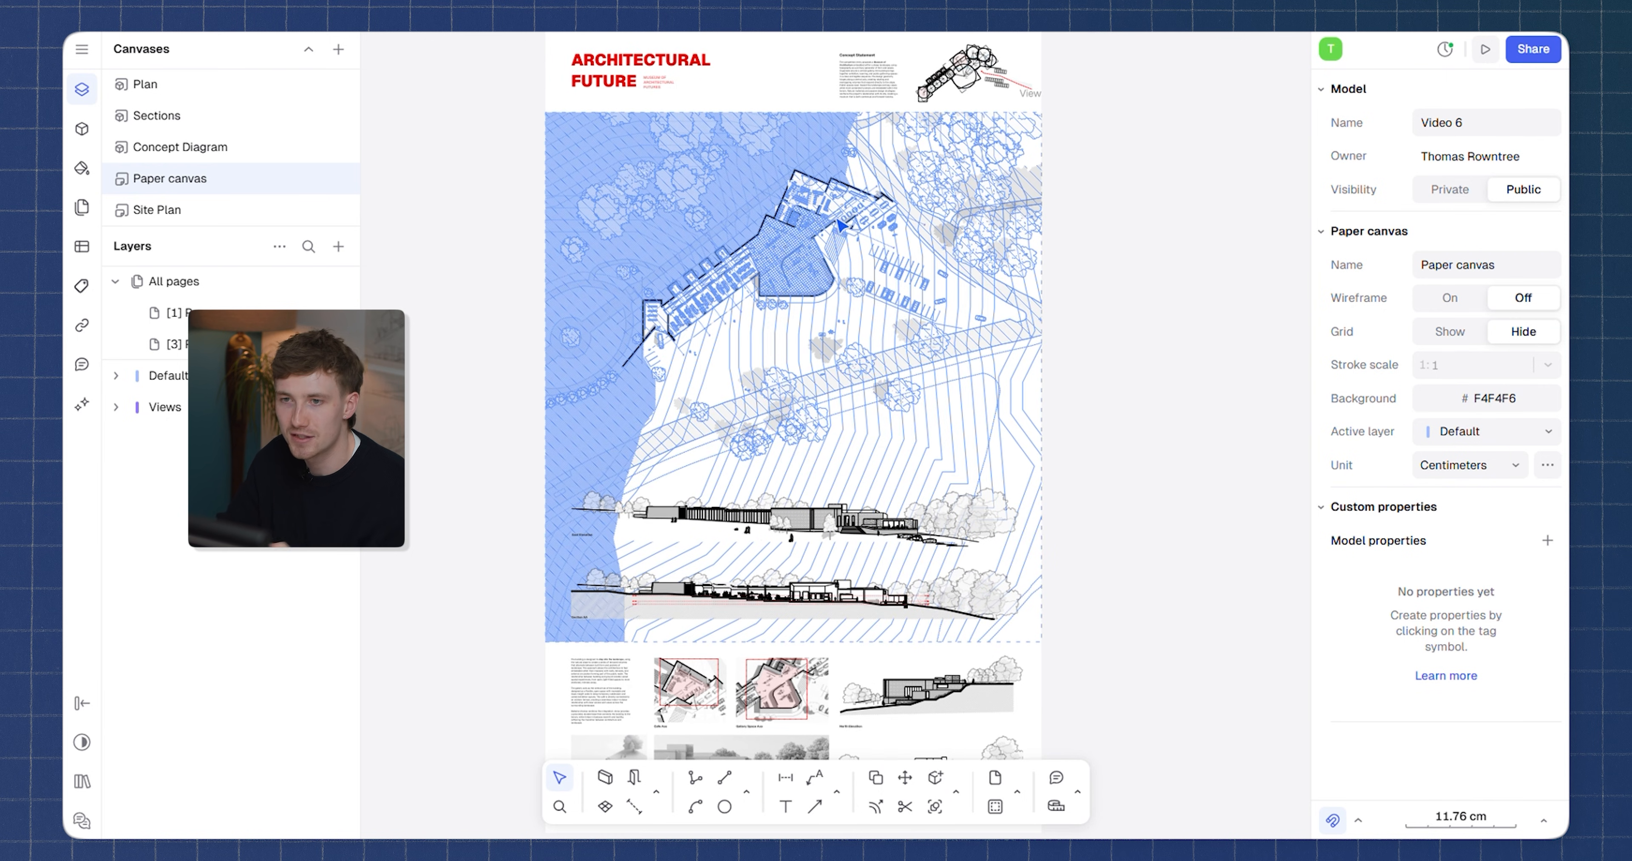
{"action": "scroll", "coordinate": [782, 274], "scroll_direction": "up", "scroll_amount": 3}
{"action": "scroll", "coordinate": [714, 169], "scroll_direction": "up", "scroll_amount": 3}
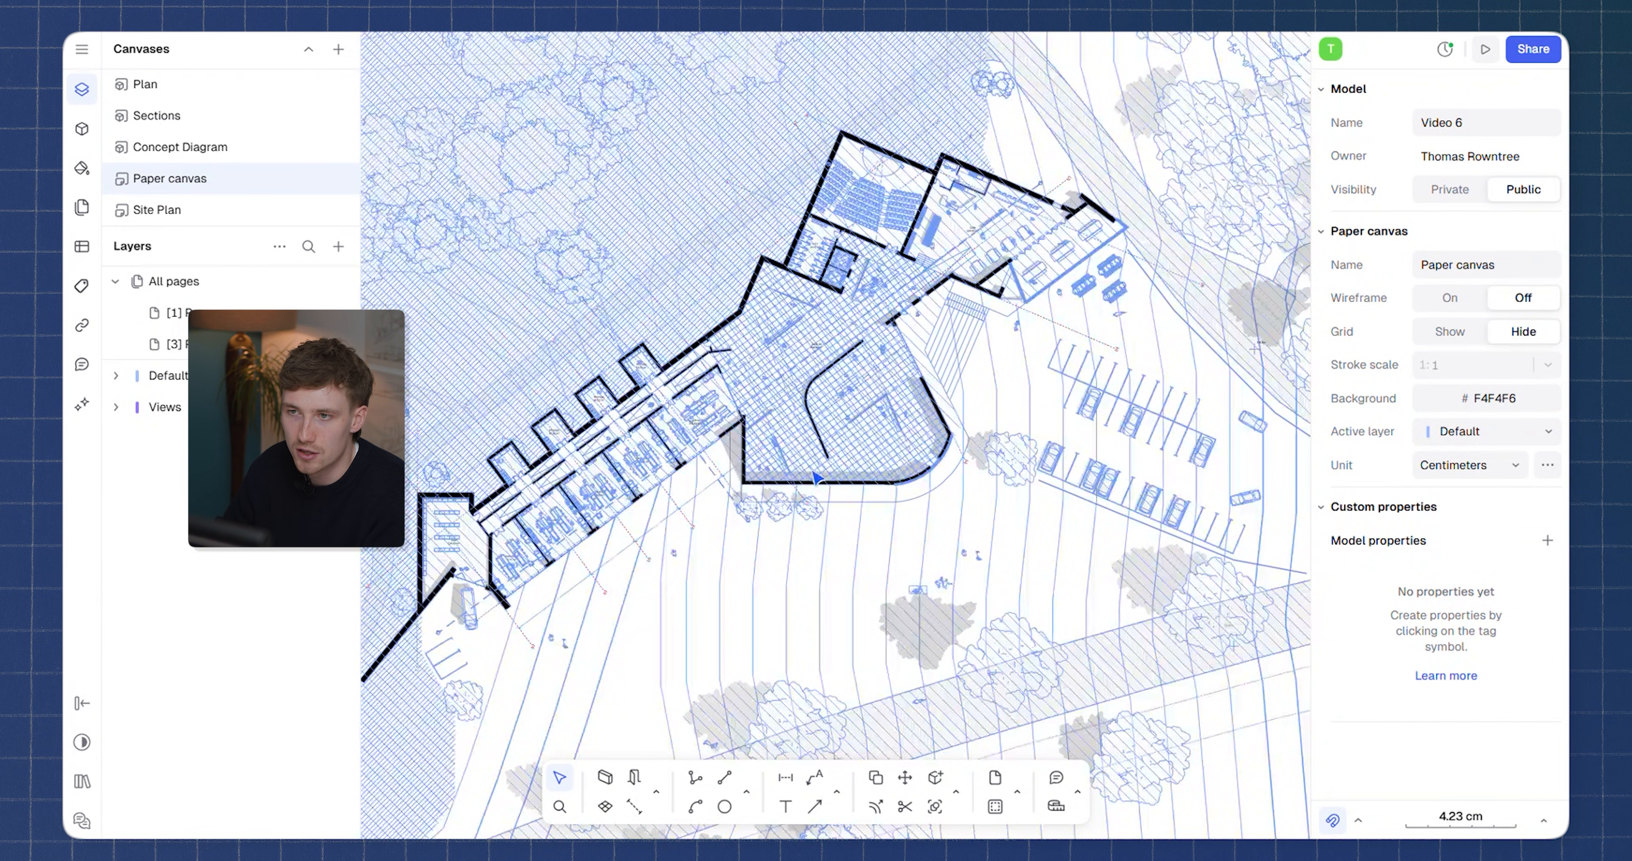
{"action": "scroll", "coordinate": [818, 478], "scroll_direction": "down", "scroll_amount": 3}
{"action": "scroll", "coordinate": [818, 329], "scroll_direction": "down", "scroll_amount": 3}
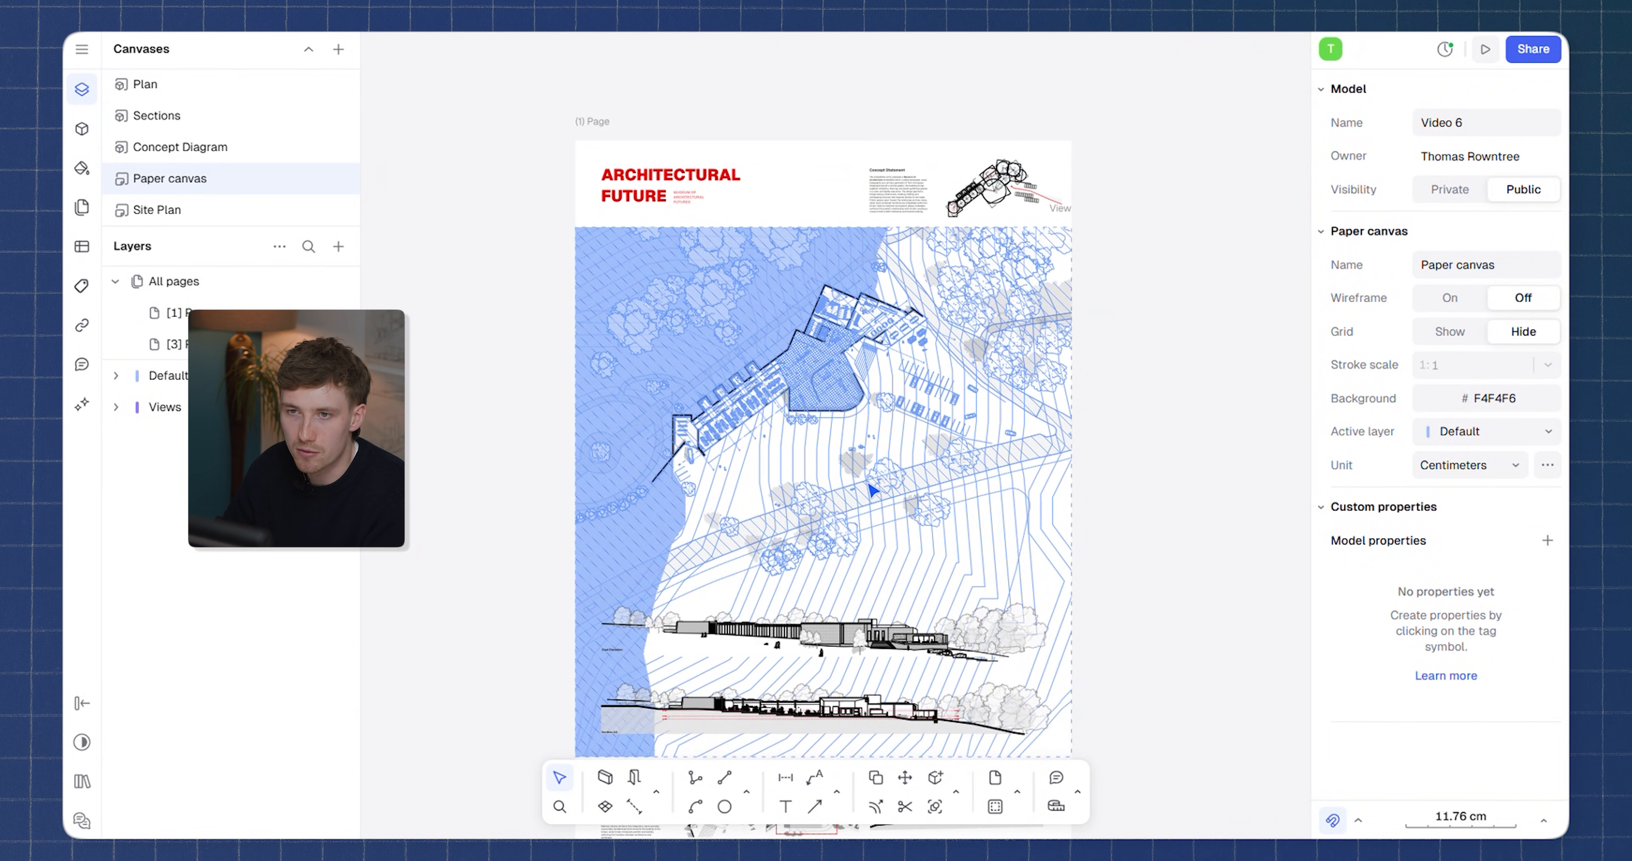
{"action": "scroll", "coordinate": [867, 485], "scroll_direction": "down", "scroll_amount": 2}
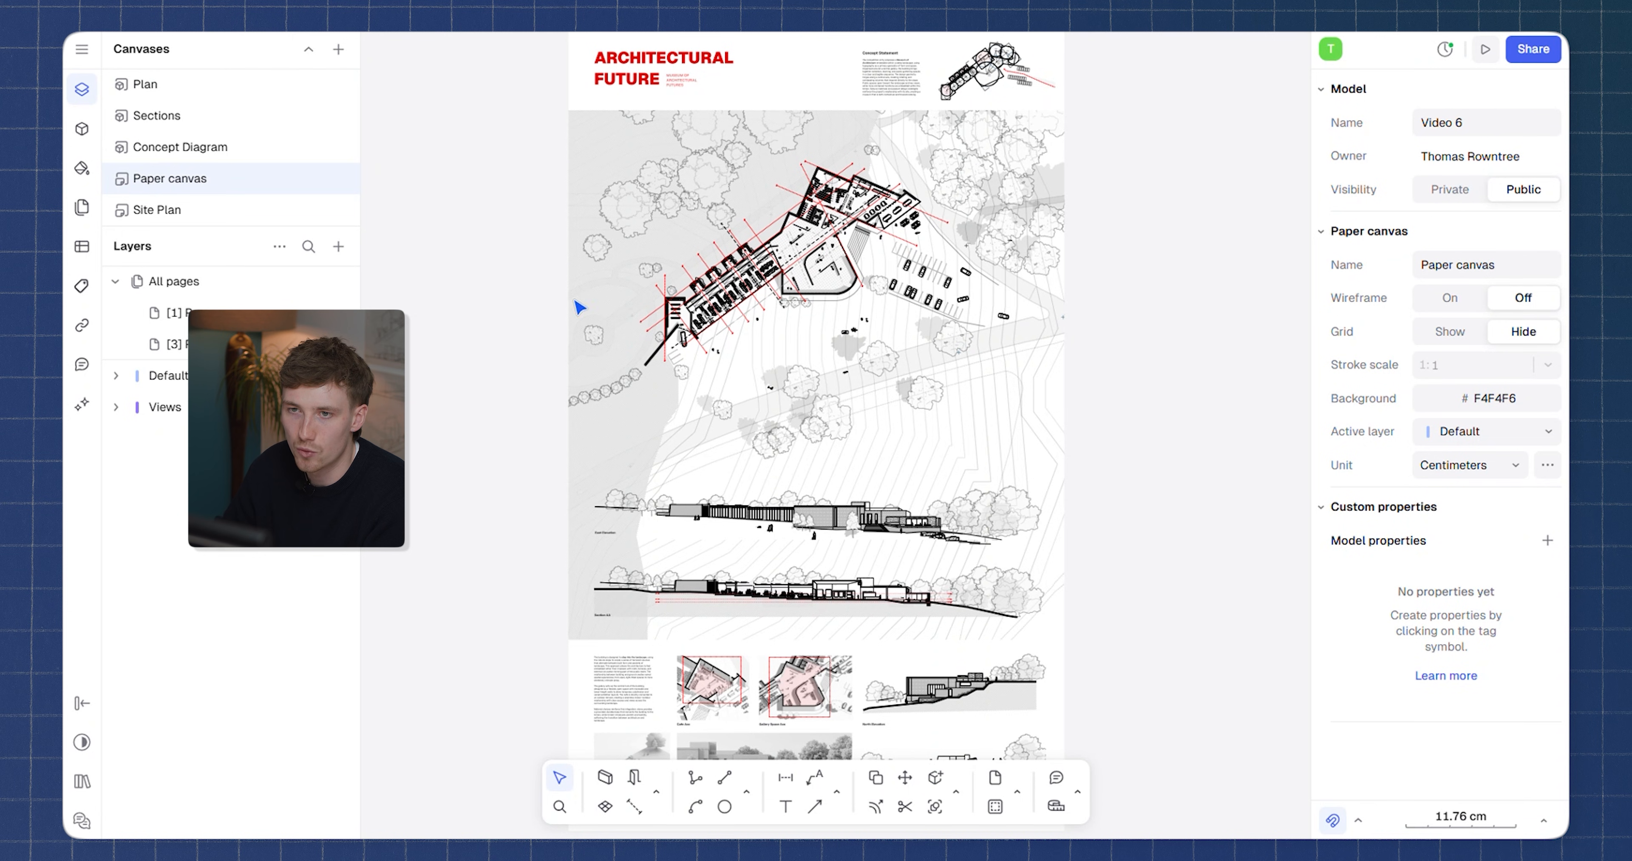
{"action": "scroll", "coordinate": [682, 63], "scroll_direction": "up", "scroll_amount": 5}
{"action": "scroll", "coordinate": [656, 308], "scroll_direction": "up", "scroll_amount": 2}
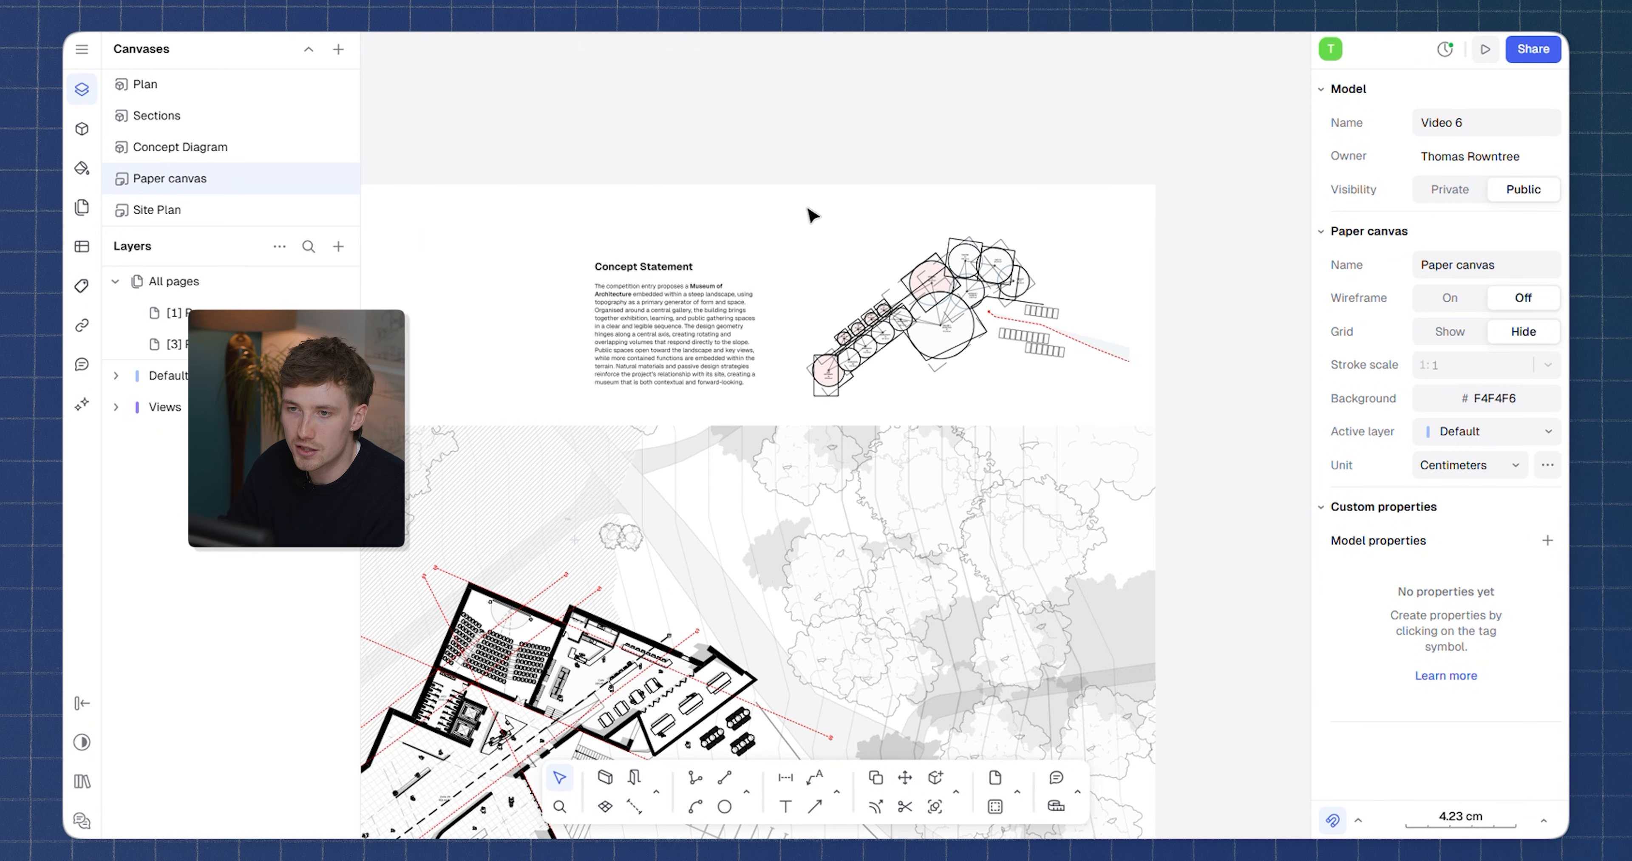
{"action": "scroll", "coordinate": [815, 210], "scroll_direction": "down", "scroll_amount": 3}
{"action": "scroll", "coordinate": [860, 251], "scroll_direction": "down", "scroll_amount": 3}
{"action": "scroll", "coordinate": [860, 251], "scroll_direction": "left", "scroll_amount": 3}
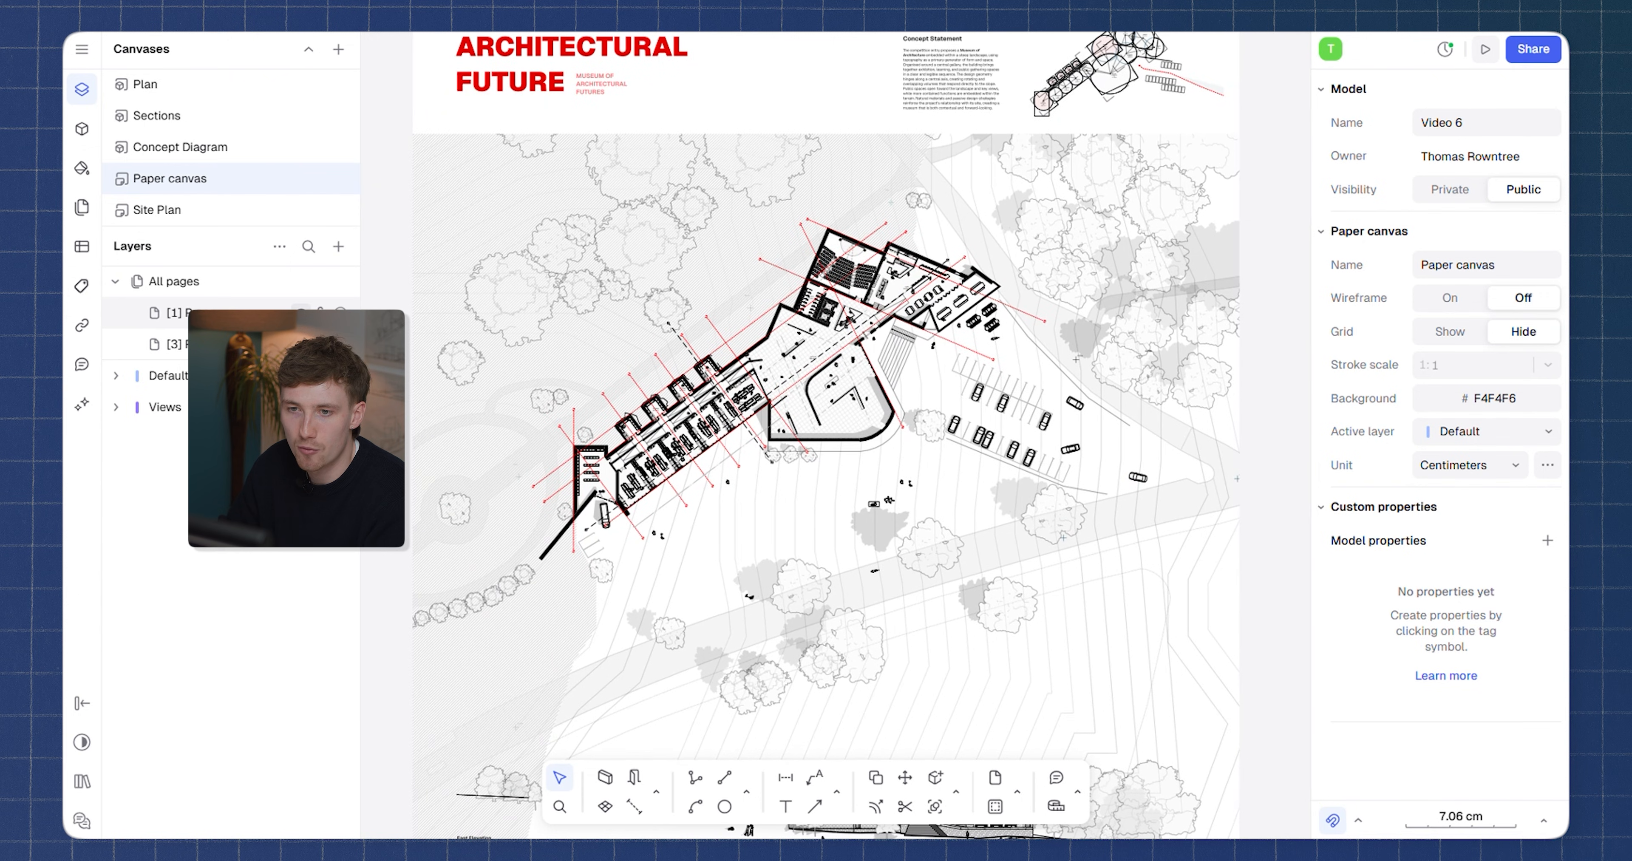
{"action": "scroll", "coordinate": [435, 272], "scroll_direction": "down", "scroll_amount": 3}
{"action": "scroll", "coordinate": [435, 272], "scroll_direction": "left", "scroll_amount": 1}
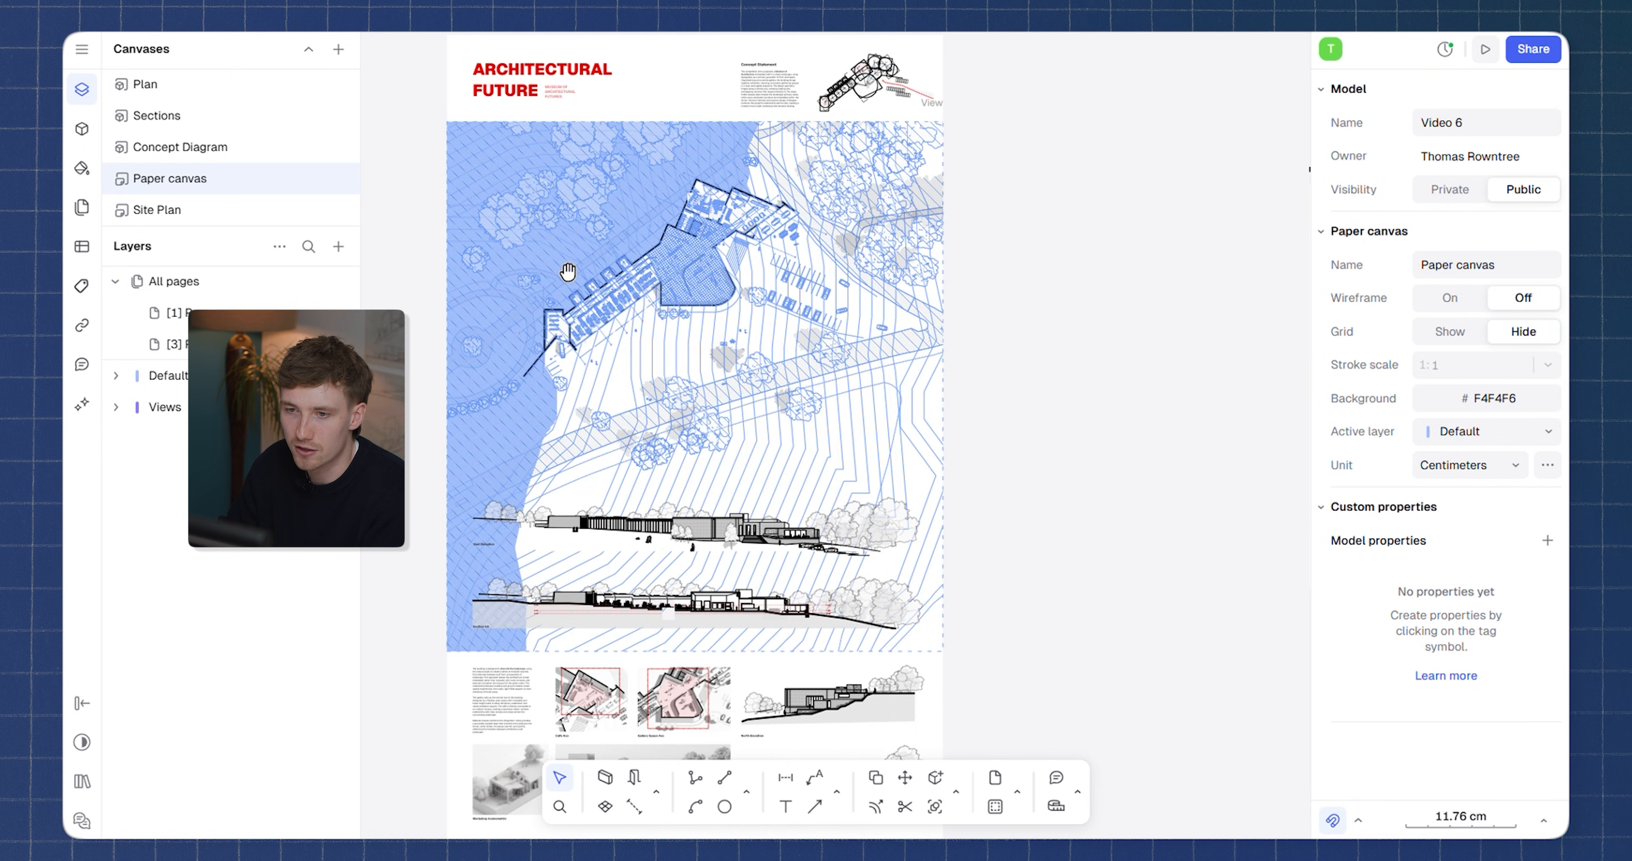
{"action": "scroll", "coordinate": [697, 507], "scroll_direction": "down", "scroll_amount": 5}
{"action": "scroll", "coordinate": [823, 637], "scroll_direction": "up", "scroll_amount": 3, "text": "ctrl"}
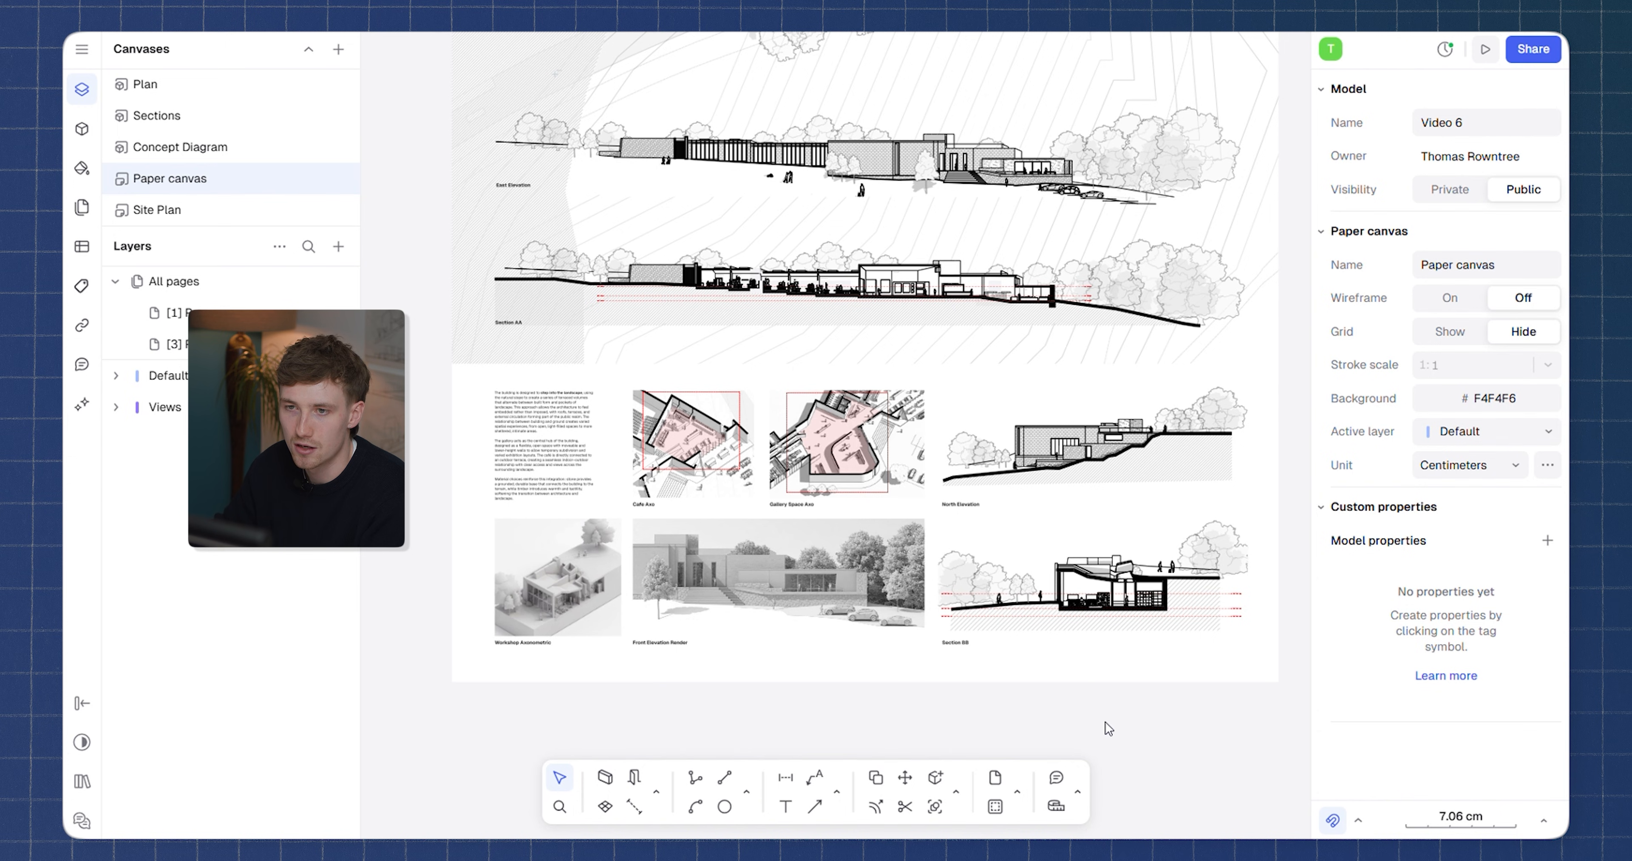
{"action": "scroll", "coordinate": [695, 320], "scroll_direction": "down", "scroll_amount": 5, "text": "ctrl"}
{"action": "scroll", "coordinate": [695, 320], "scroll_direction": "up", "scroll_amount": 4}
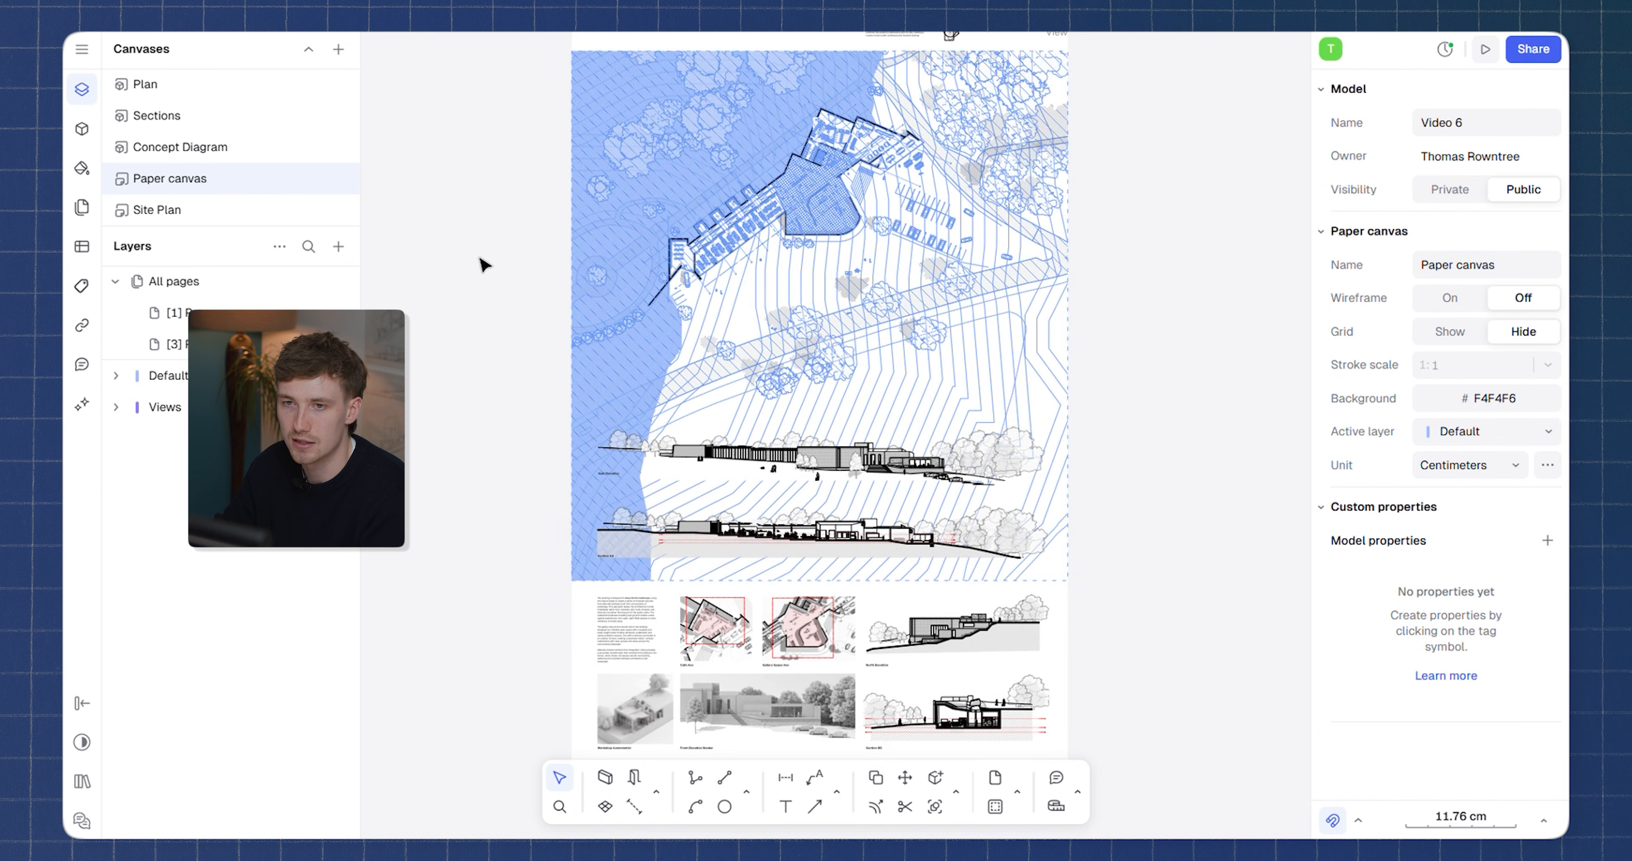
{"action": "scroll", "coordinate": [487, 269], "scroll_direction": "up", "scroll_amount": 2}
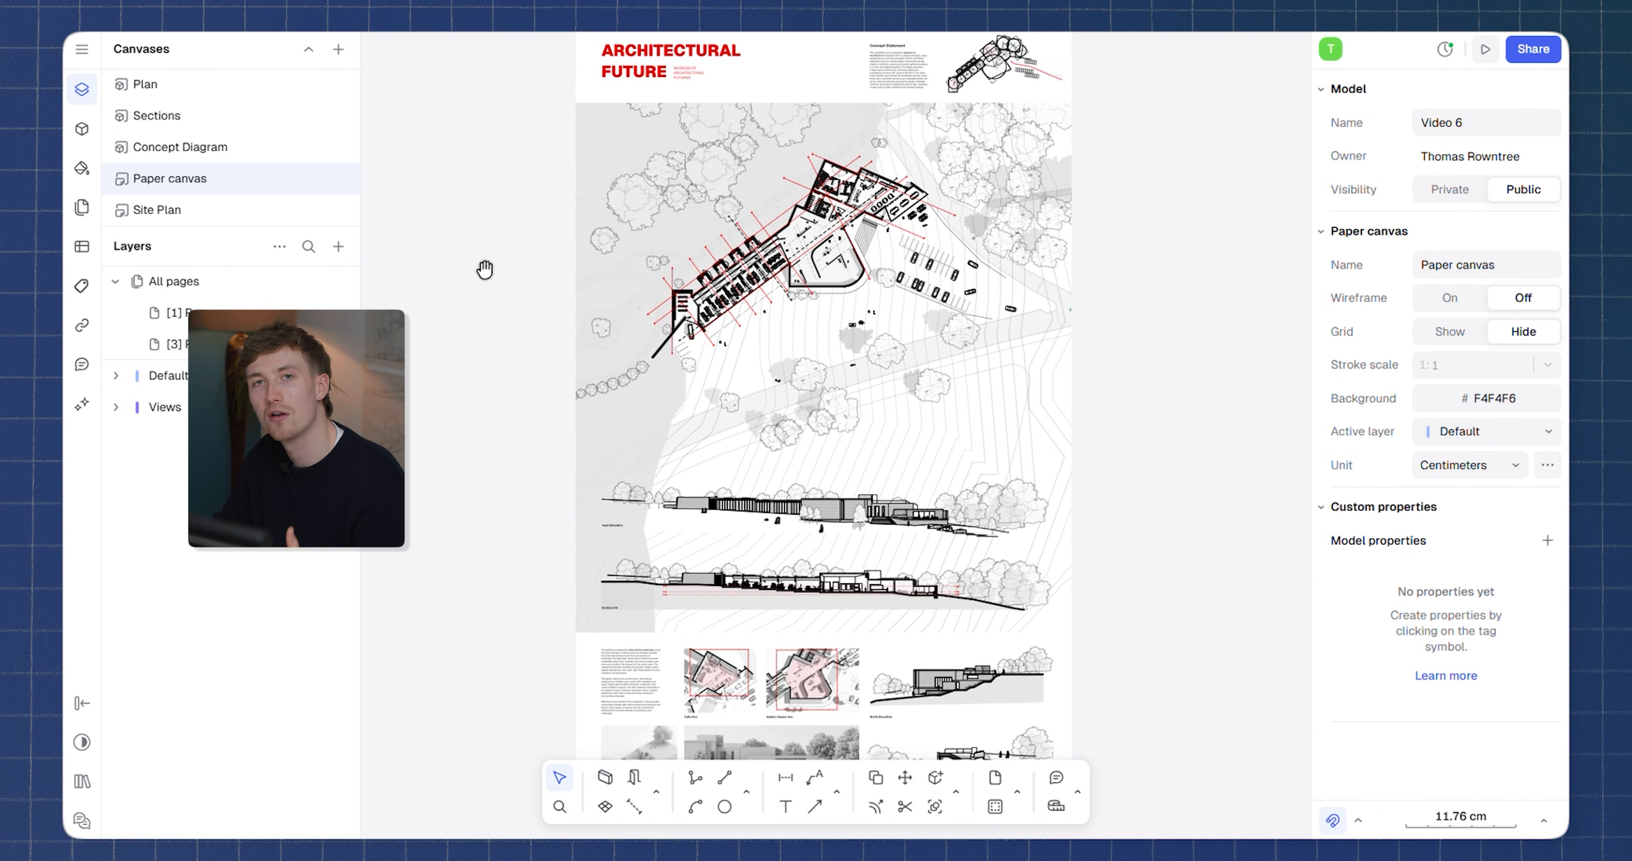